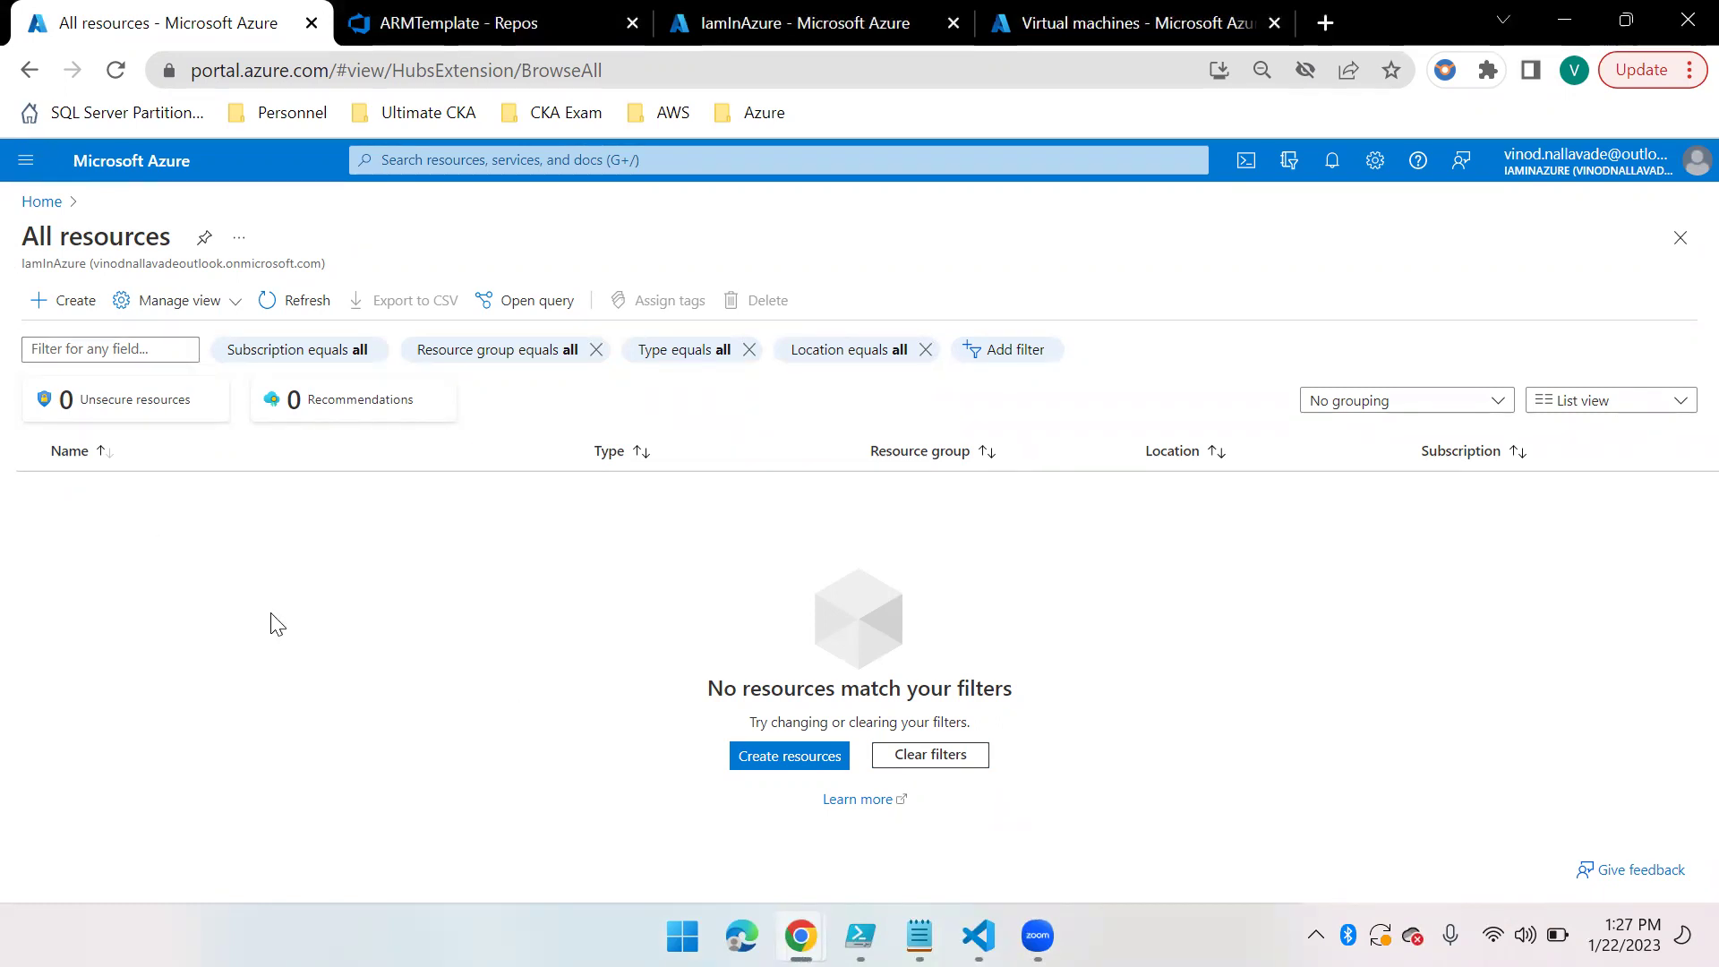
# Start a new virtual machine and create the resource group IaminAzureDevops for it
pyautogui.click(73, 327)
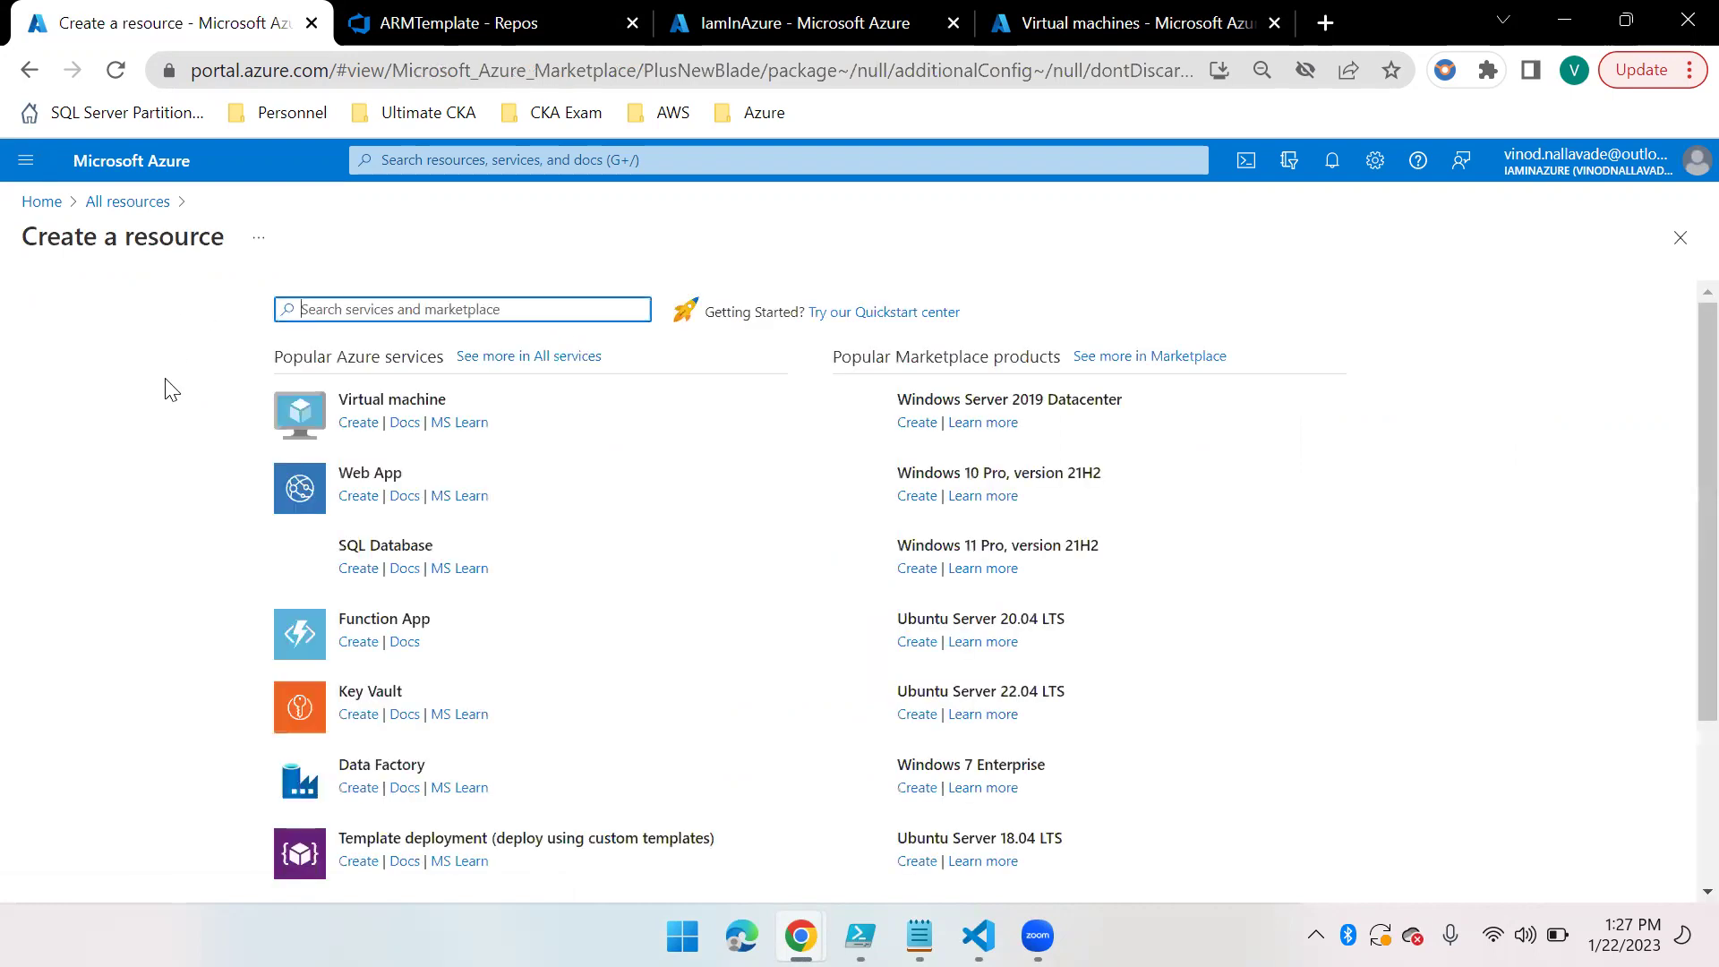
pyautogui.click(370, 428)
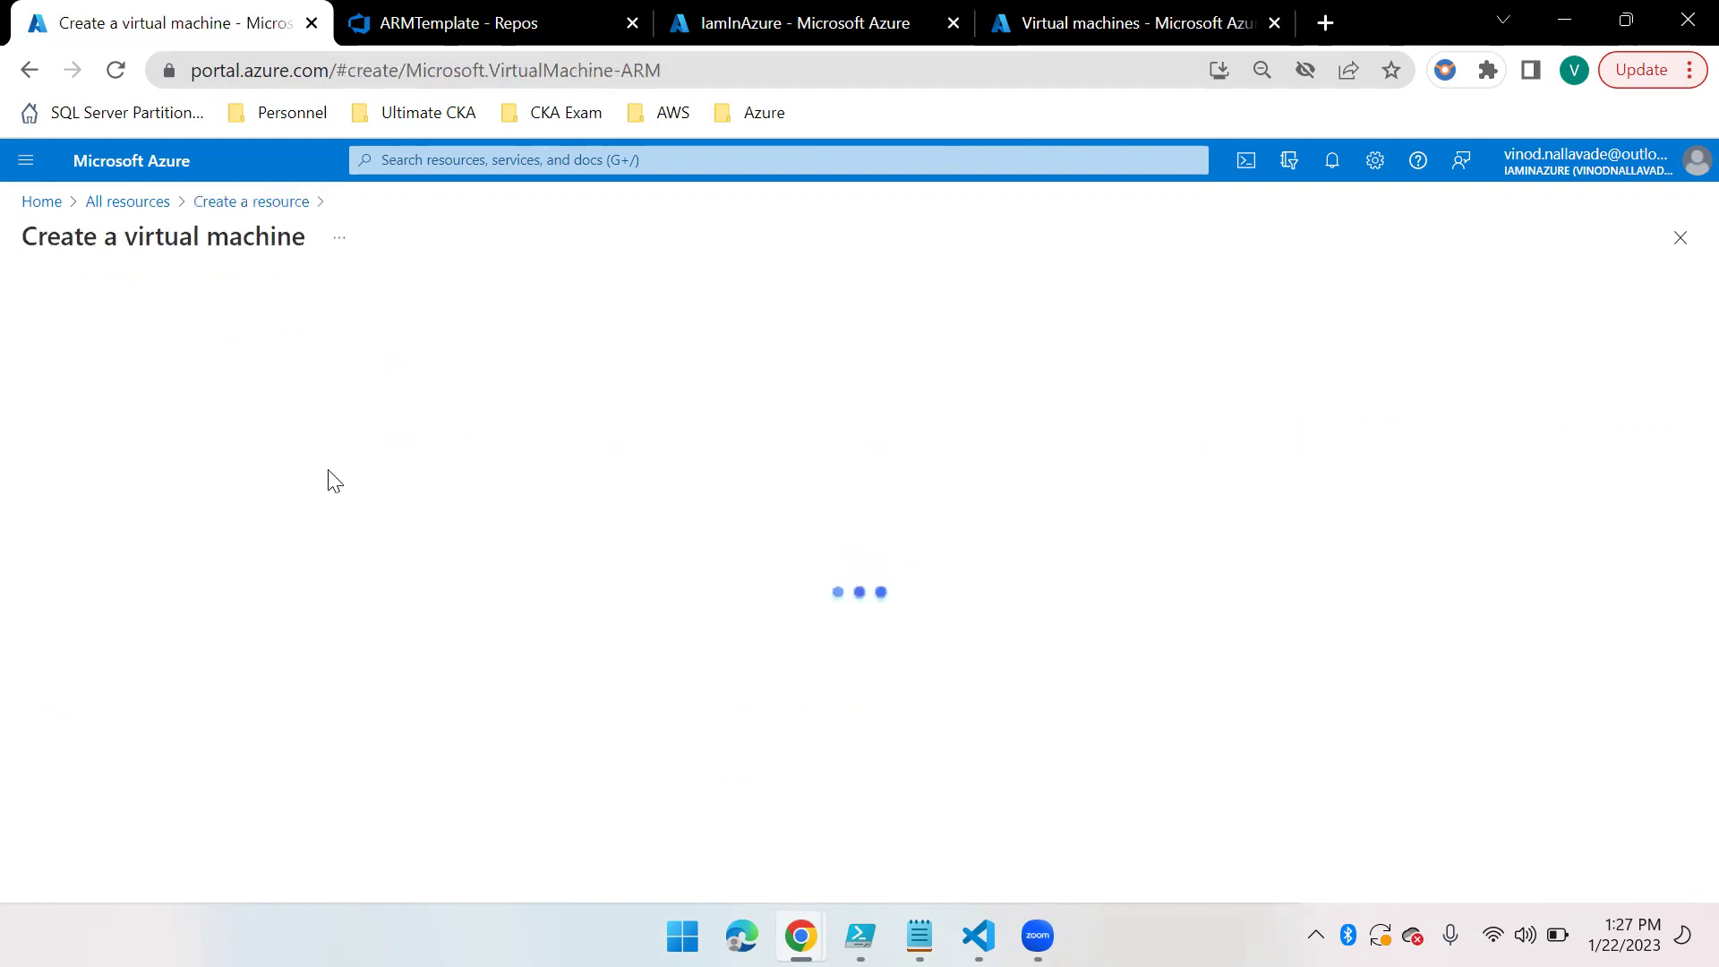
pyautogui.click(430, 582)
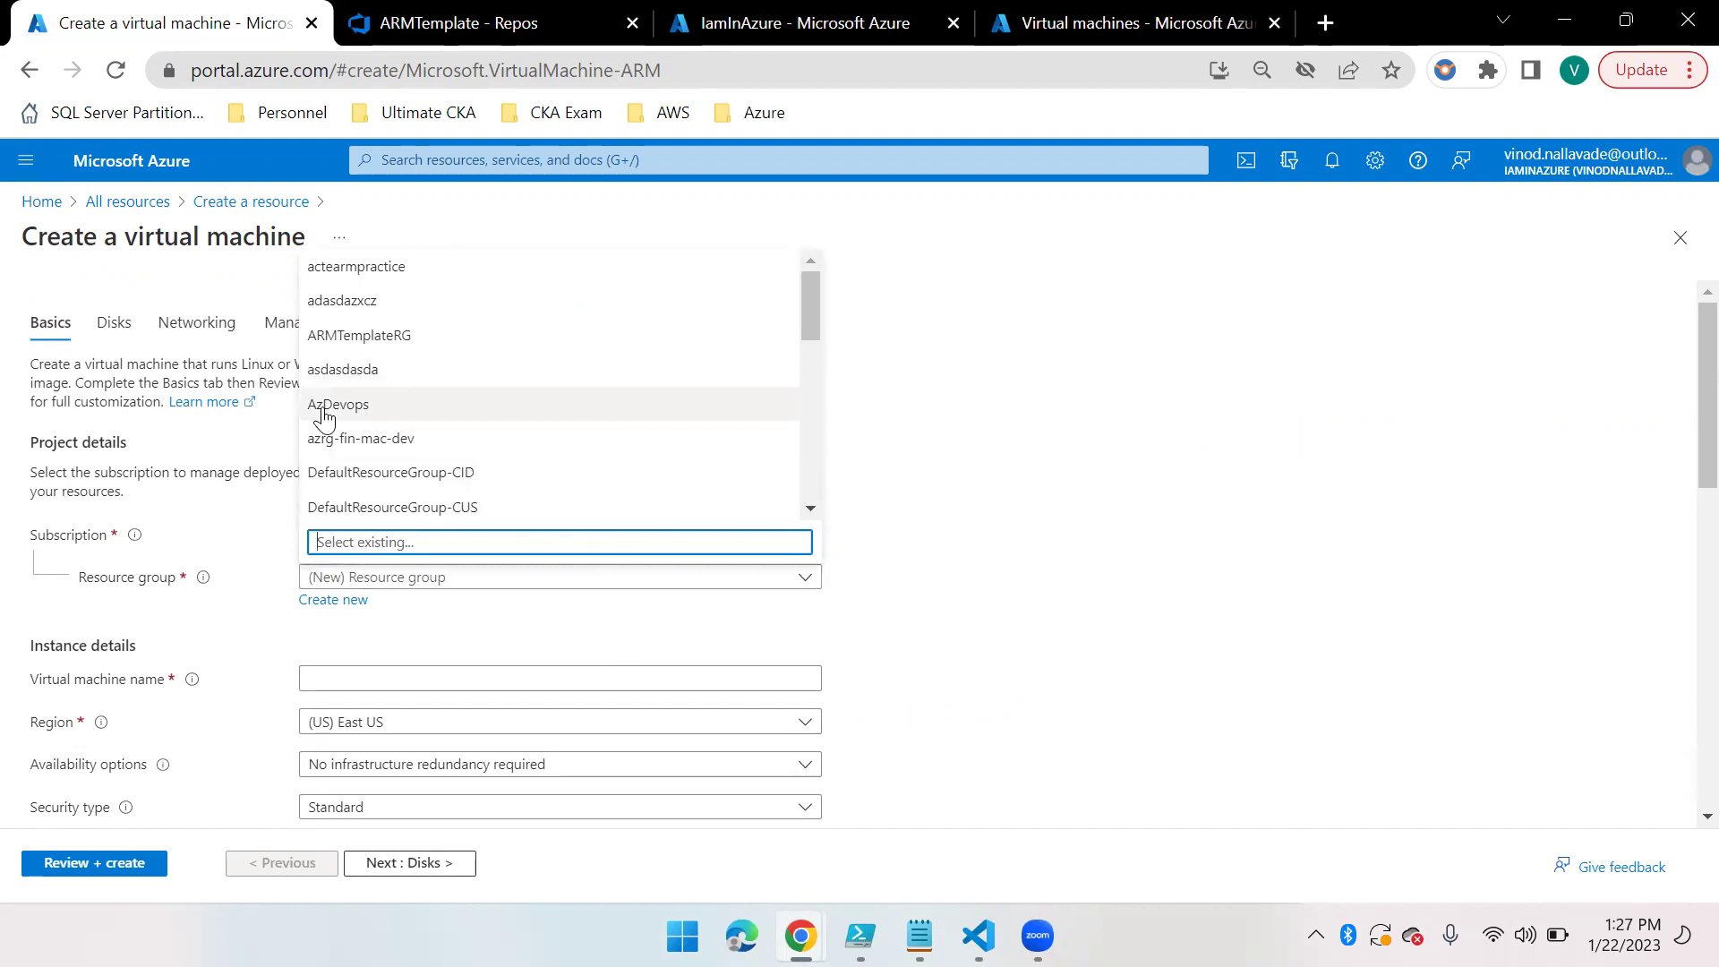
pyautogui.click(351, 602)
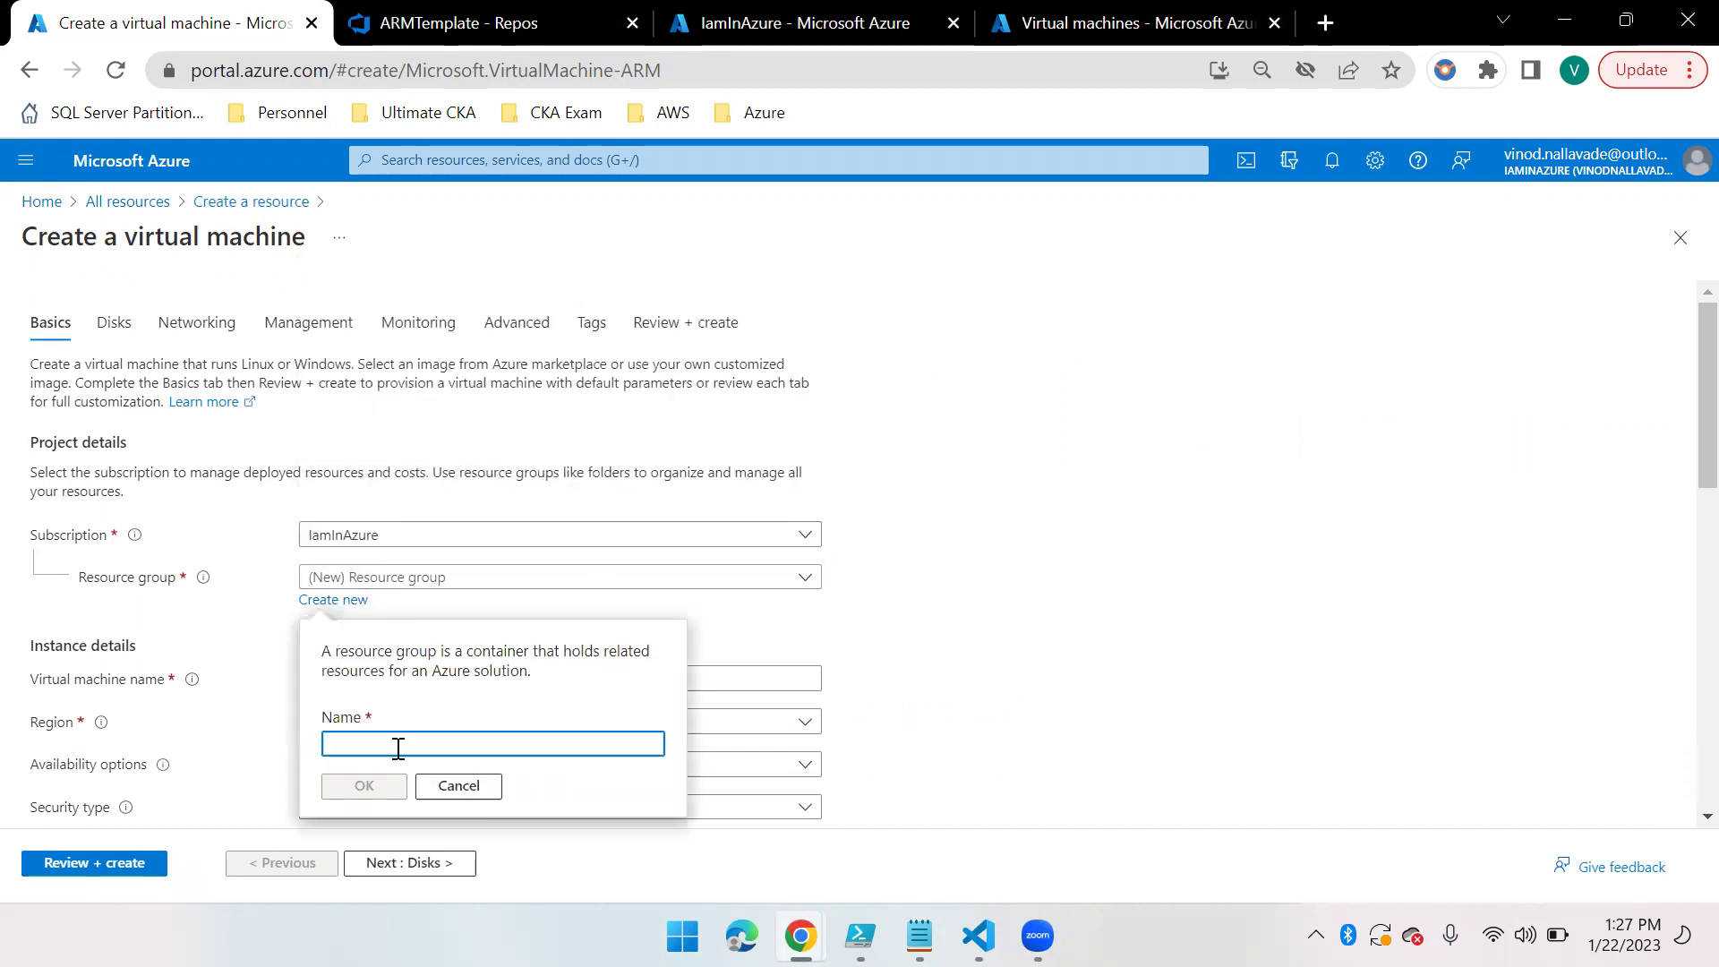
pyautogui.write('Az')
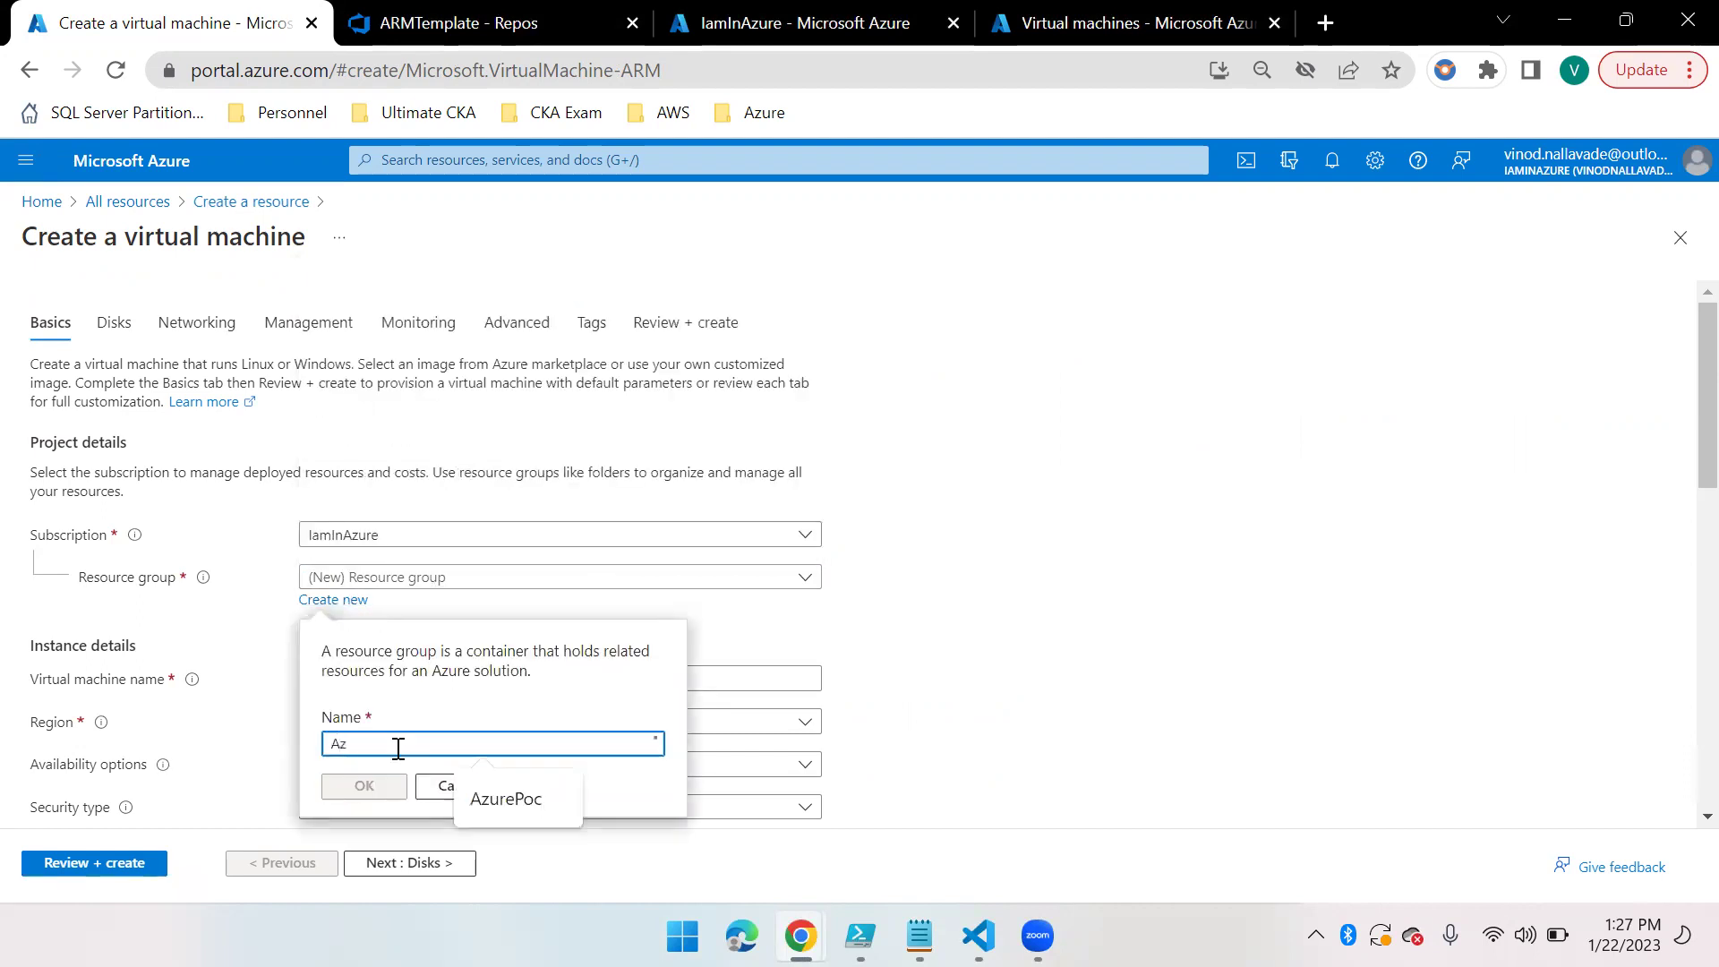
pyautogui.press('BackSpace')
pyautogui.press('BackSpace')
pyautogui.write('IaminAzu')
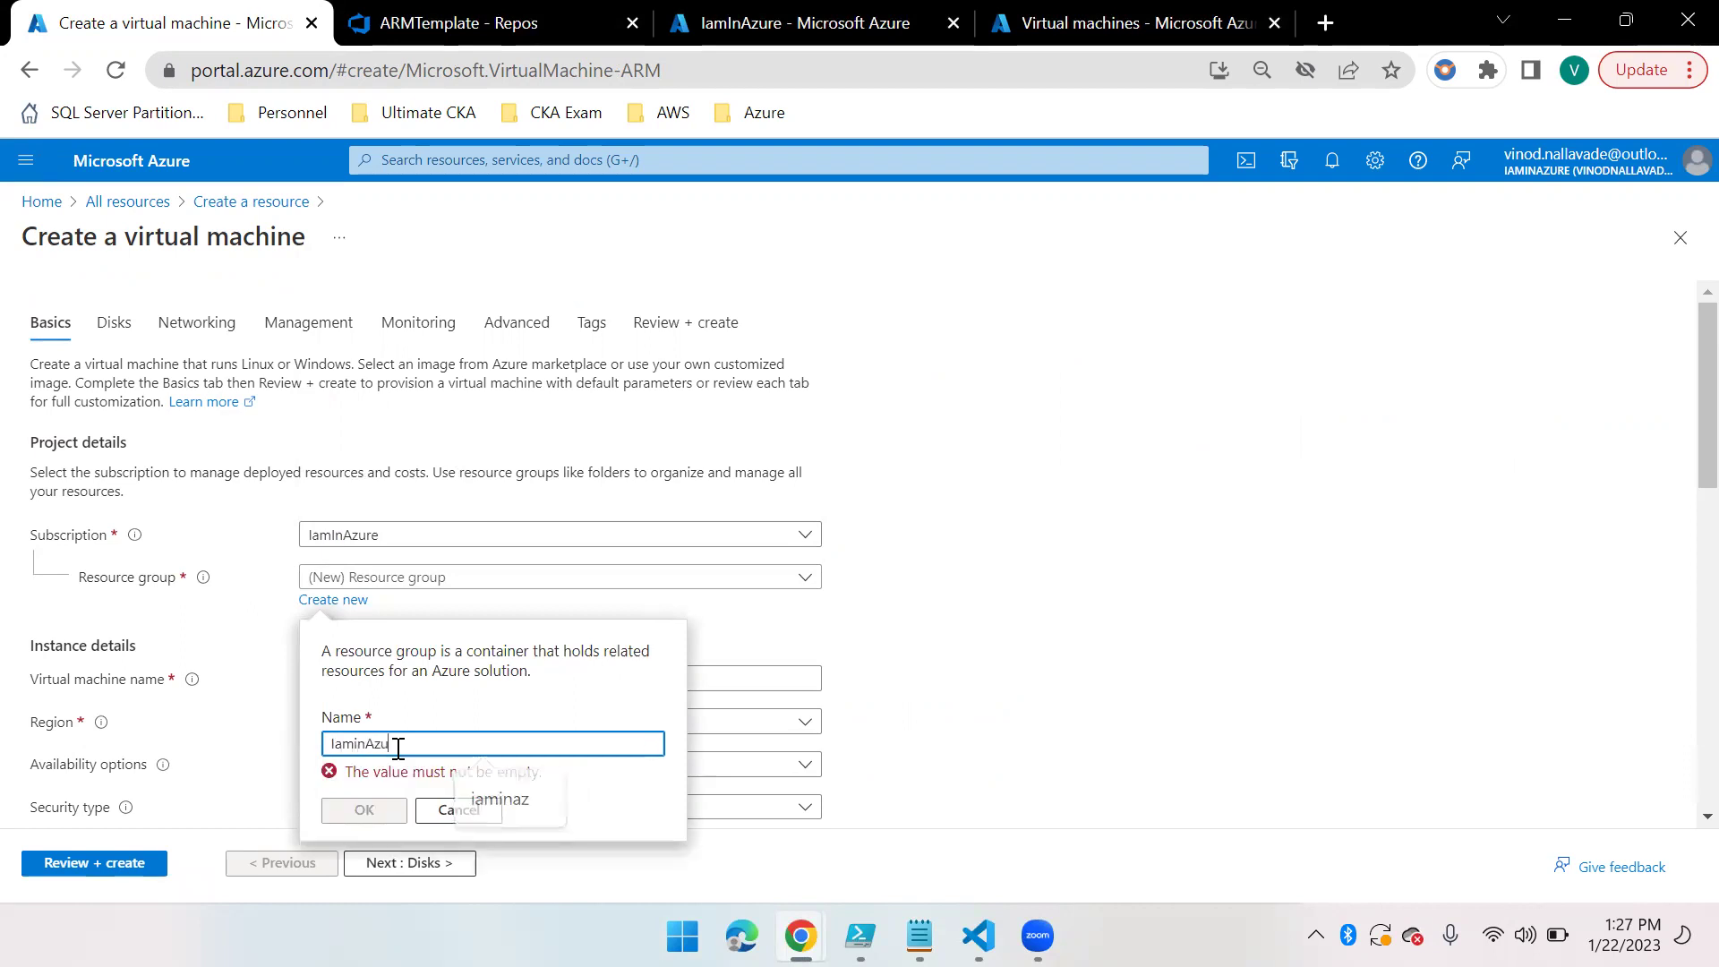
pyautogui.write('reDevops')
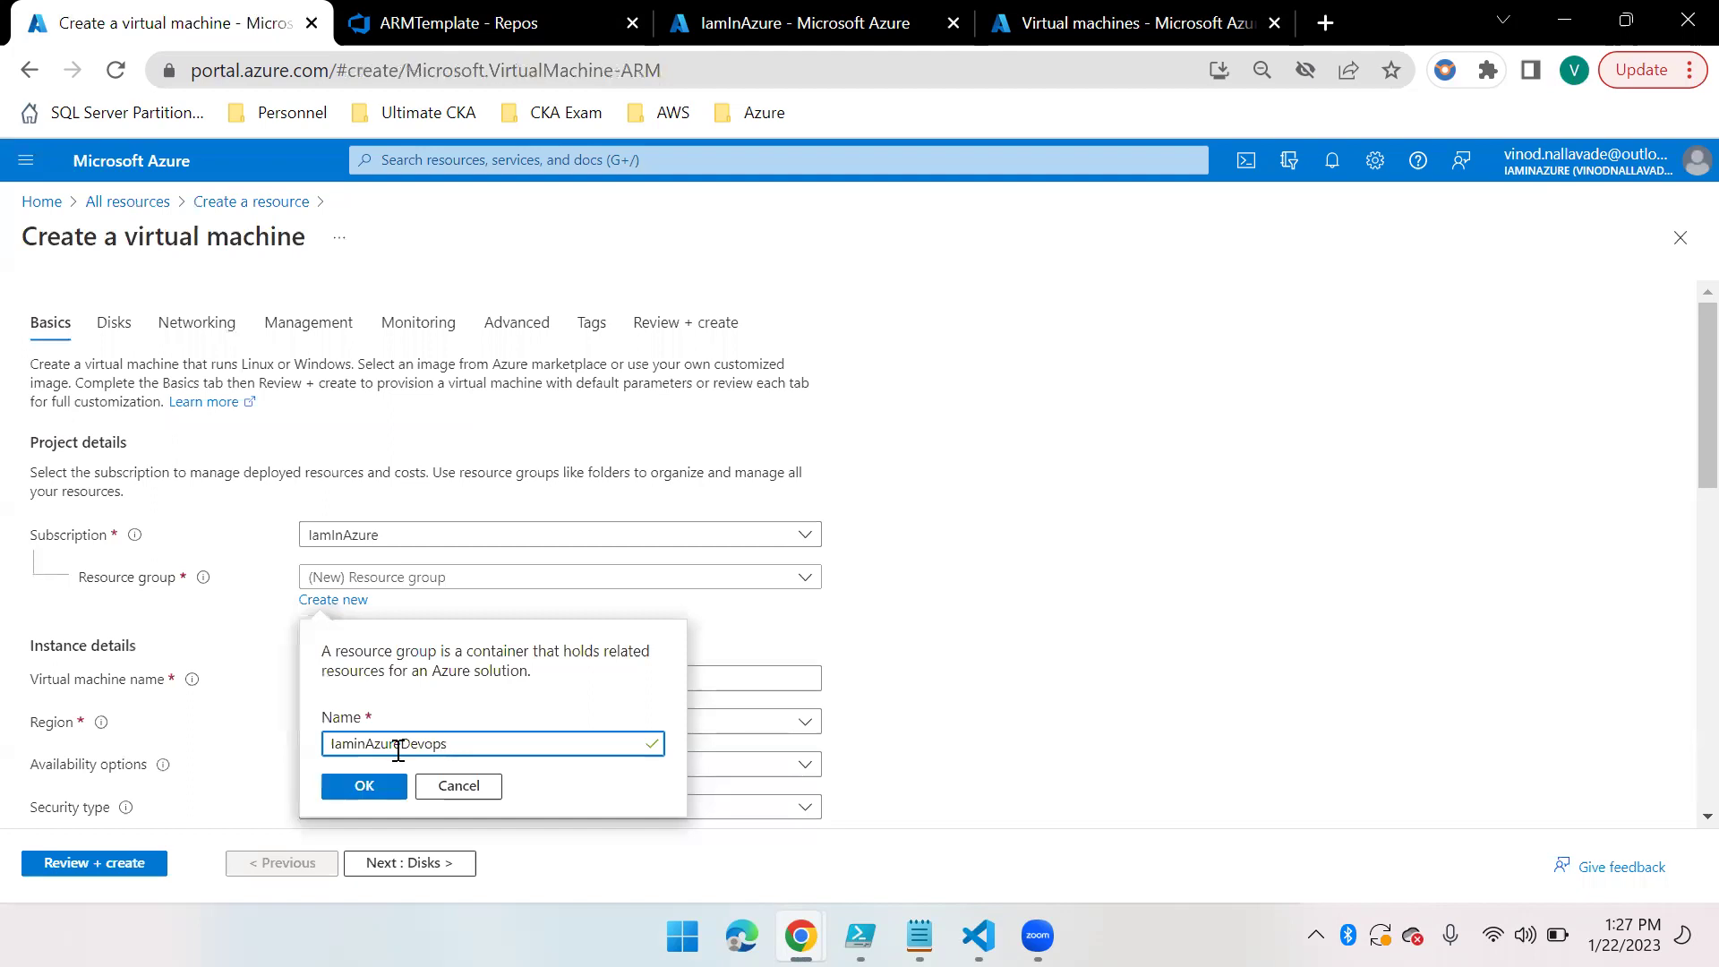
pyautogui.click(375, 796)
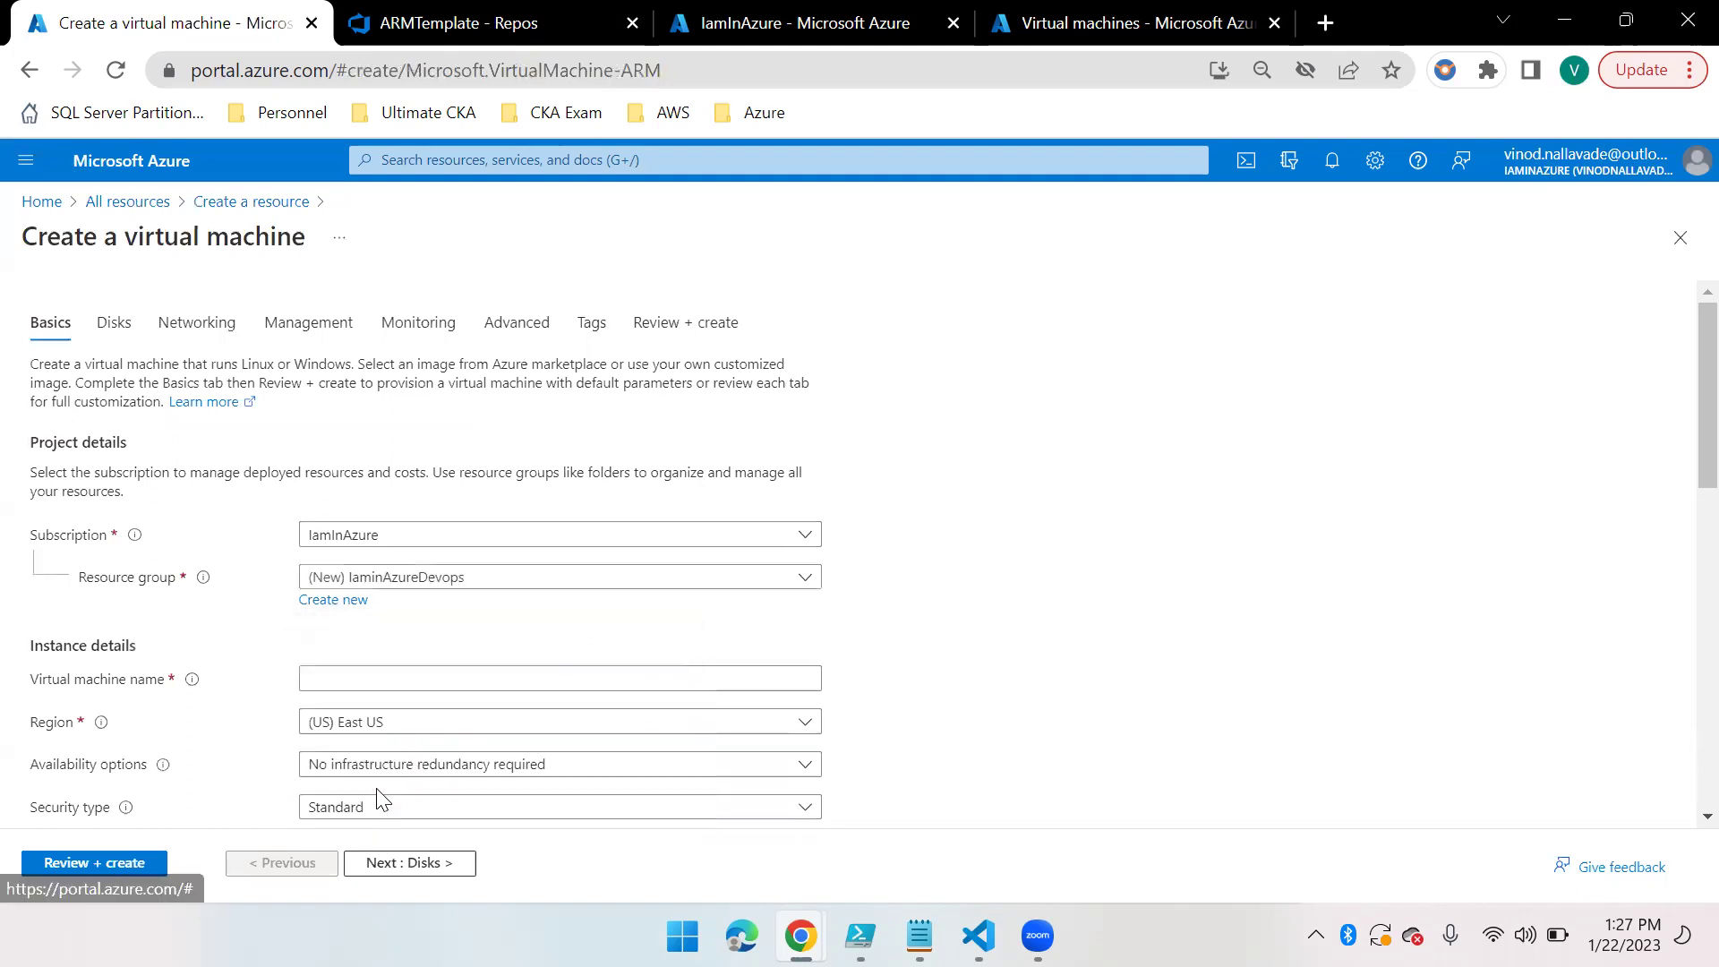
# Name the virtual machine DevopsSelfHostedAgent, correcting the typos
pyautogui.click(427, 678)
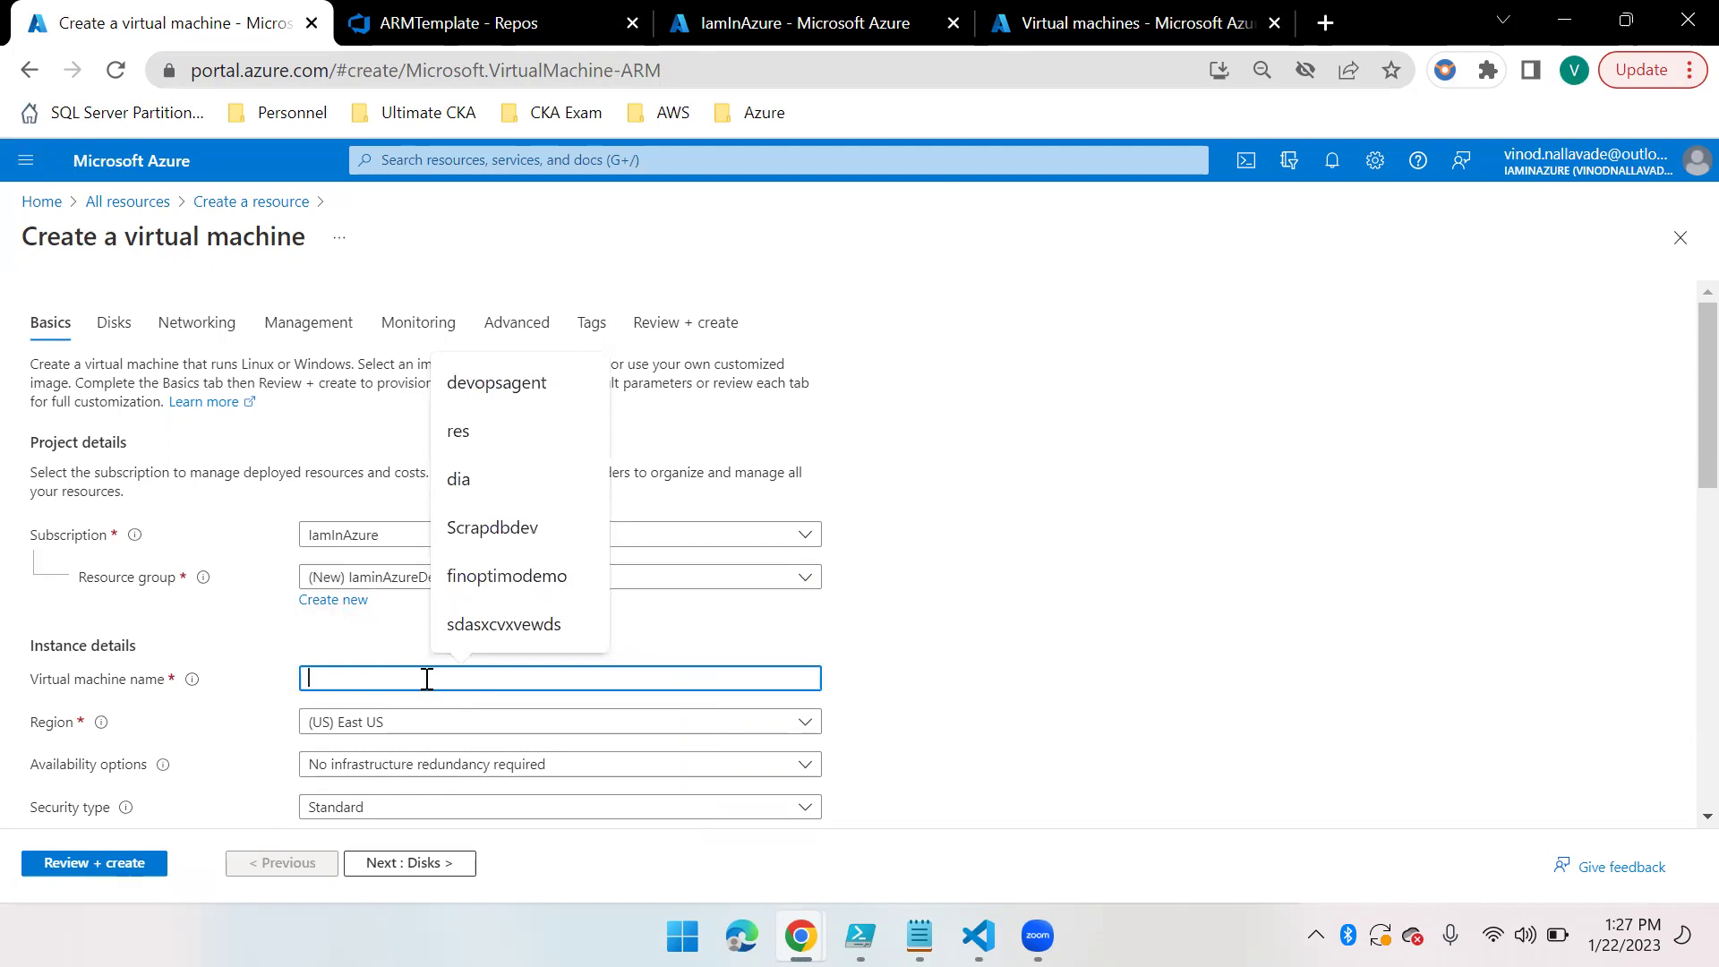
pyautogui.write('Dev')
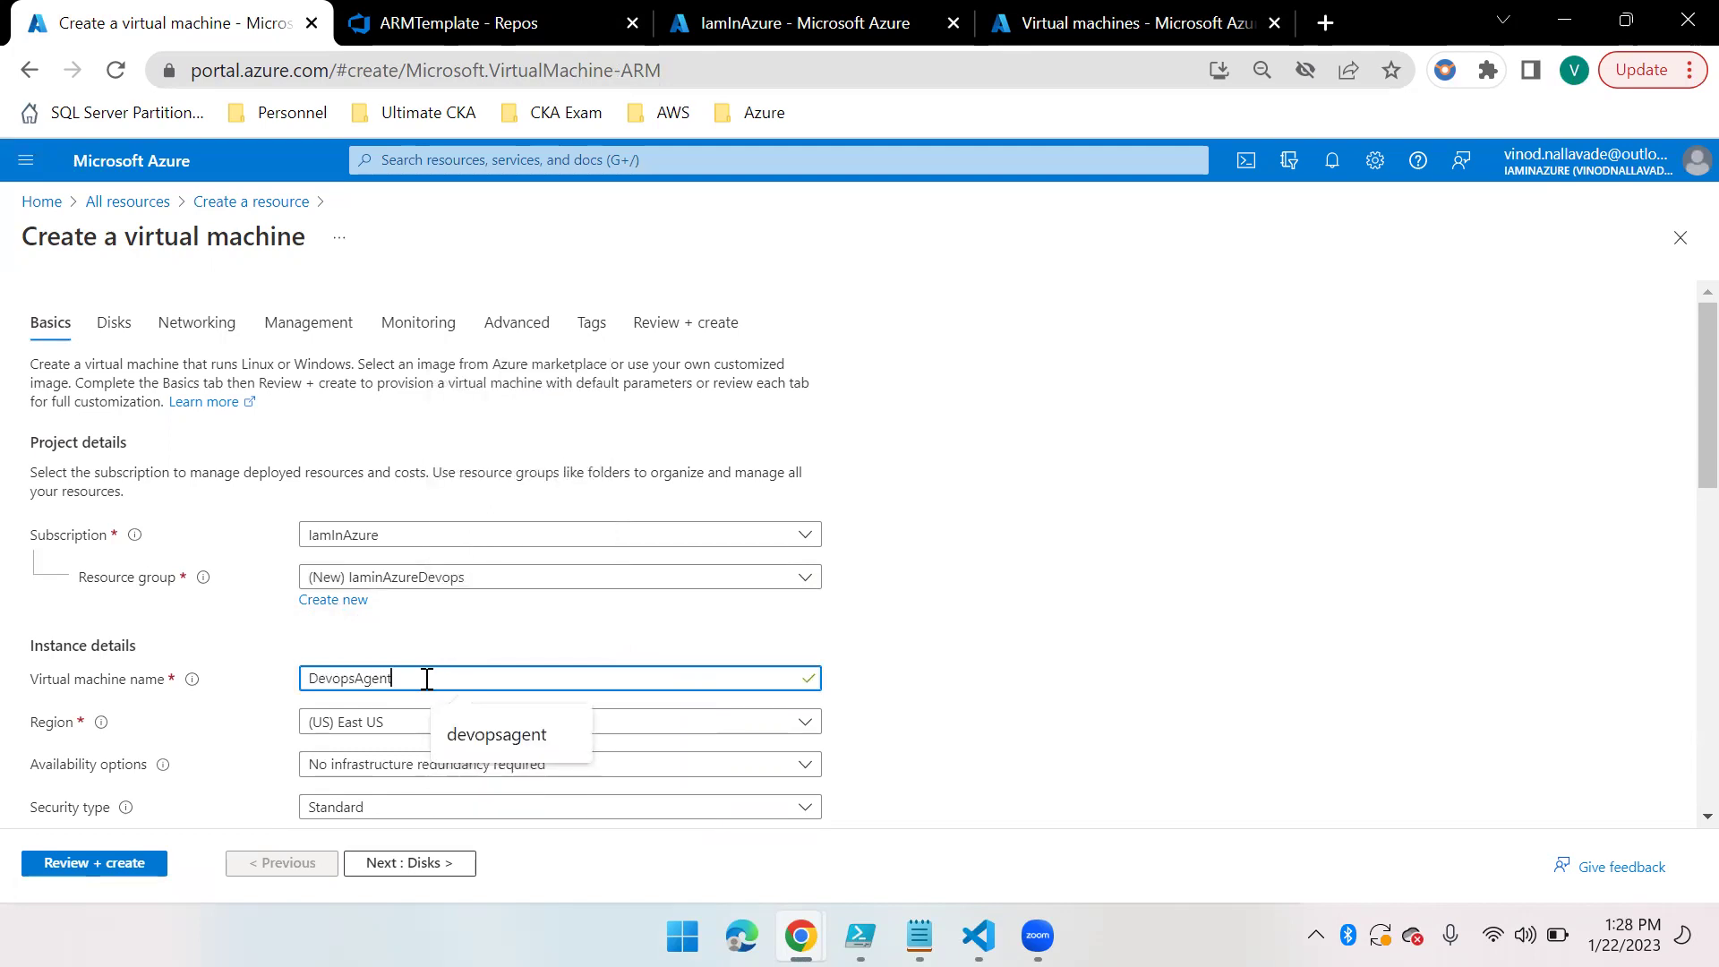
pyautogui.write('opsSelfAgent')
pyautogui.press('Left')
pyautogui.press('Left')
pyautogui.press('Left')
pyautogui.press('Left')
pyautogui.press('Left')
pyautogui.write('Self')
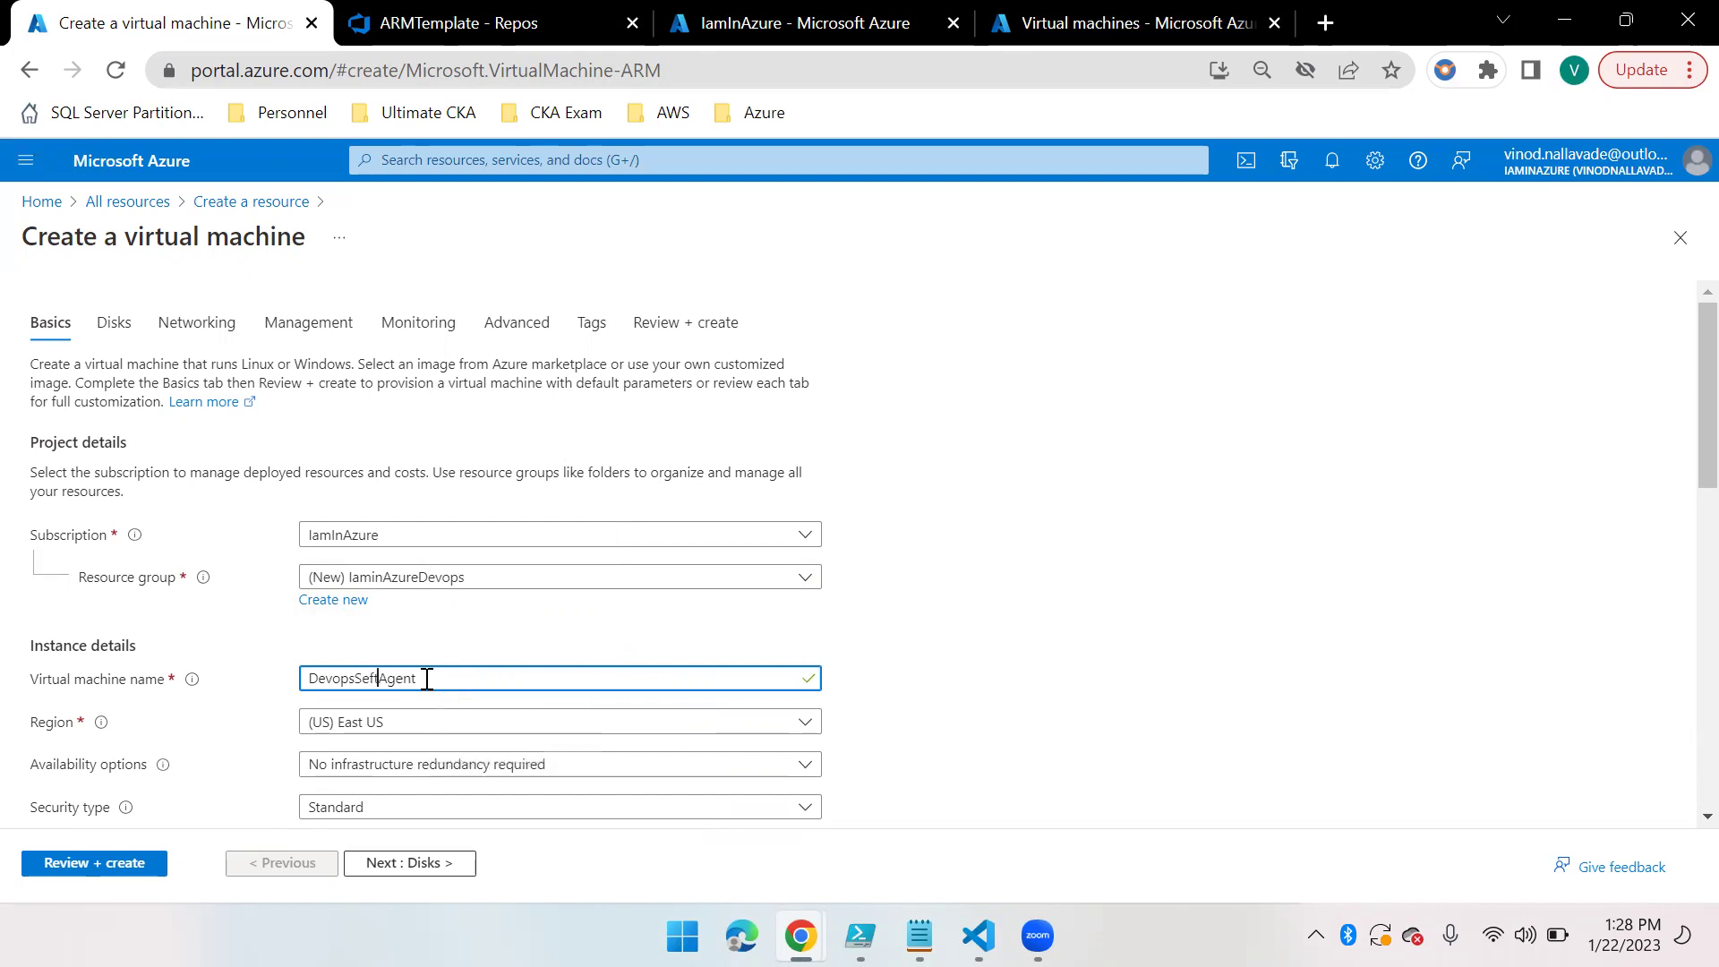
pyautogui.write('Hosted')
pyautogui.click(370, 678)
pyautogui.write('l')
pyautogui.press('BackSpace')
pyautogui.press('Delete')
pyautogui.click(487, 718)
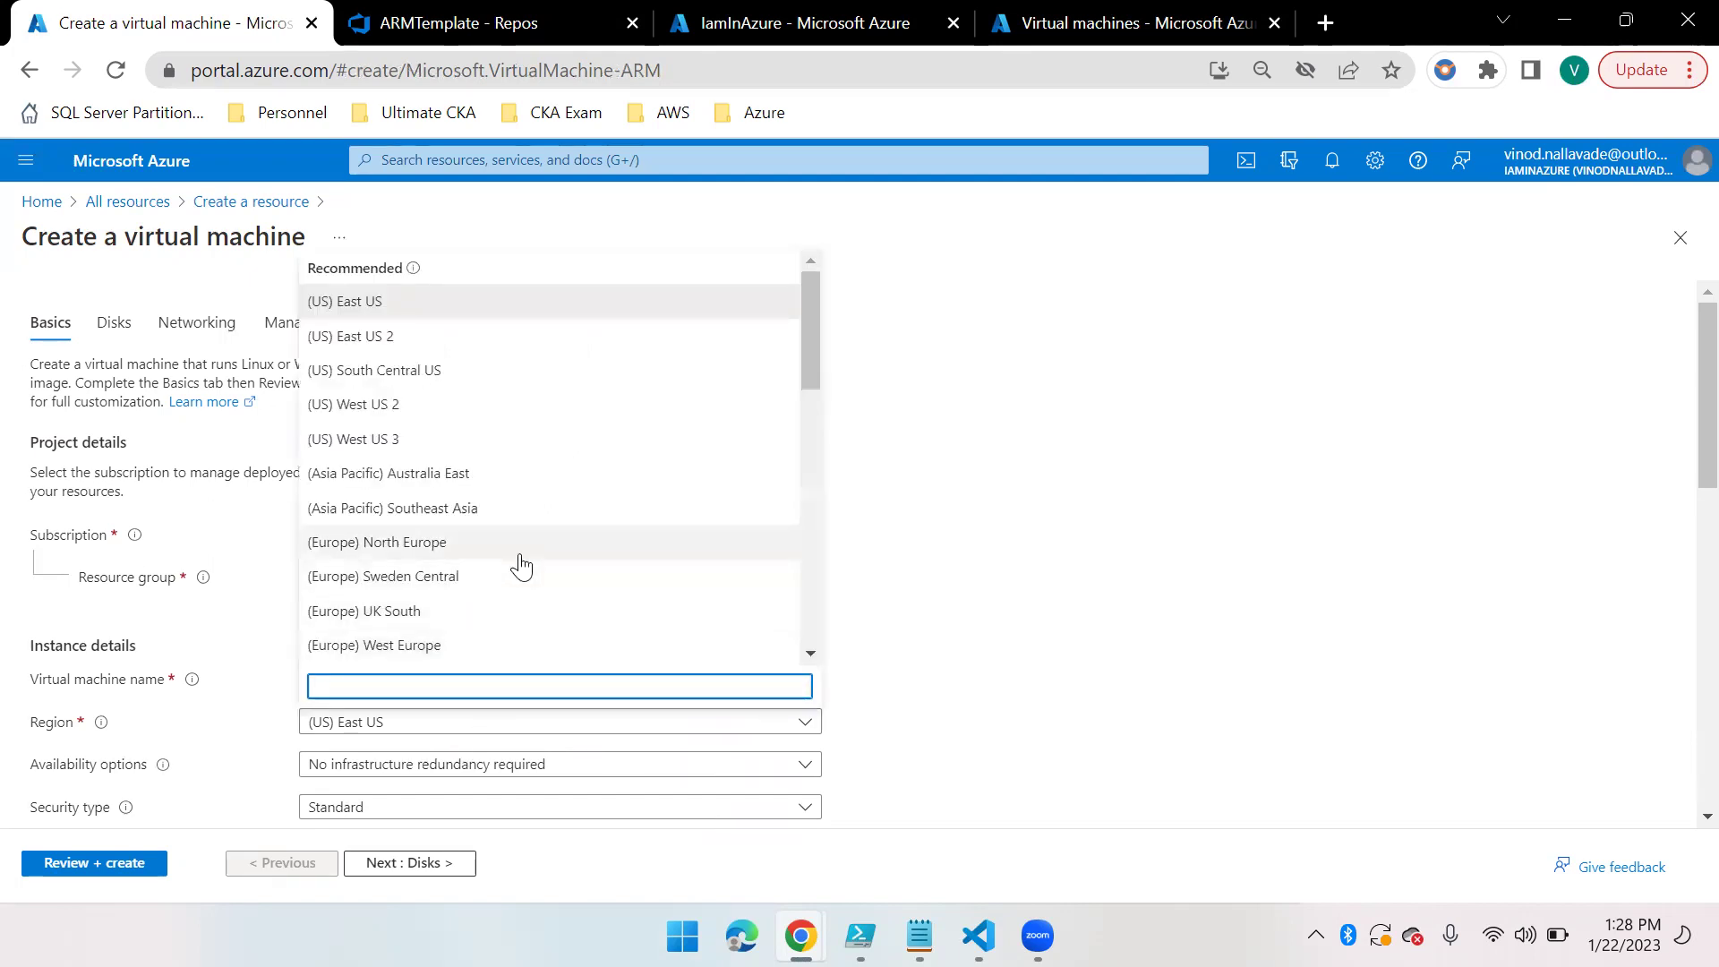
# Set the region to (Asia Pacific) South India and the image to Windows Server 2016 Datacenter
pyautogui.scroll(-10, 480, 543)
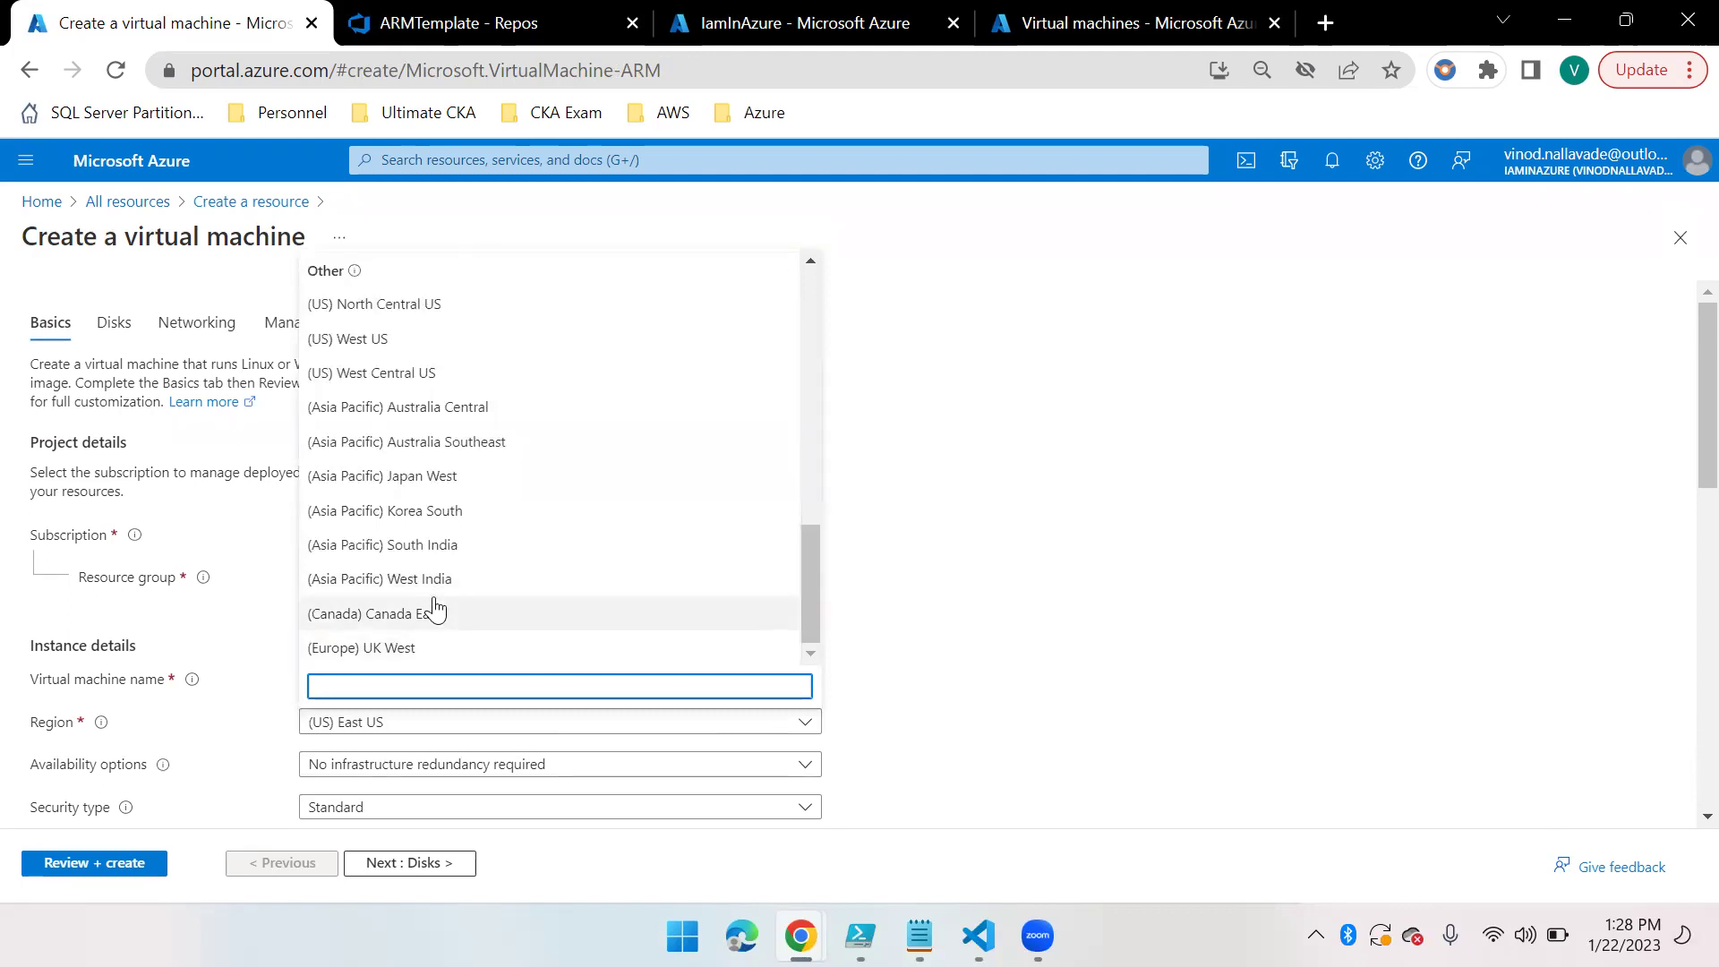
pyautogui.click(447, 545)
pyautogui.scroll(-2, 535, 752)
pyautogui.click(514, 629)
pyautogui.click(1120, 587)
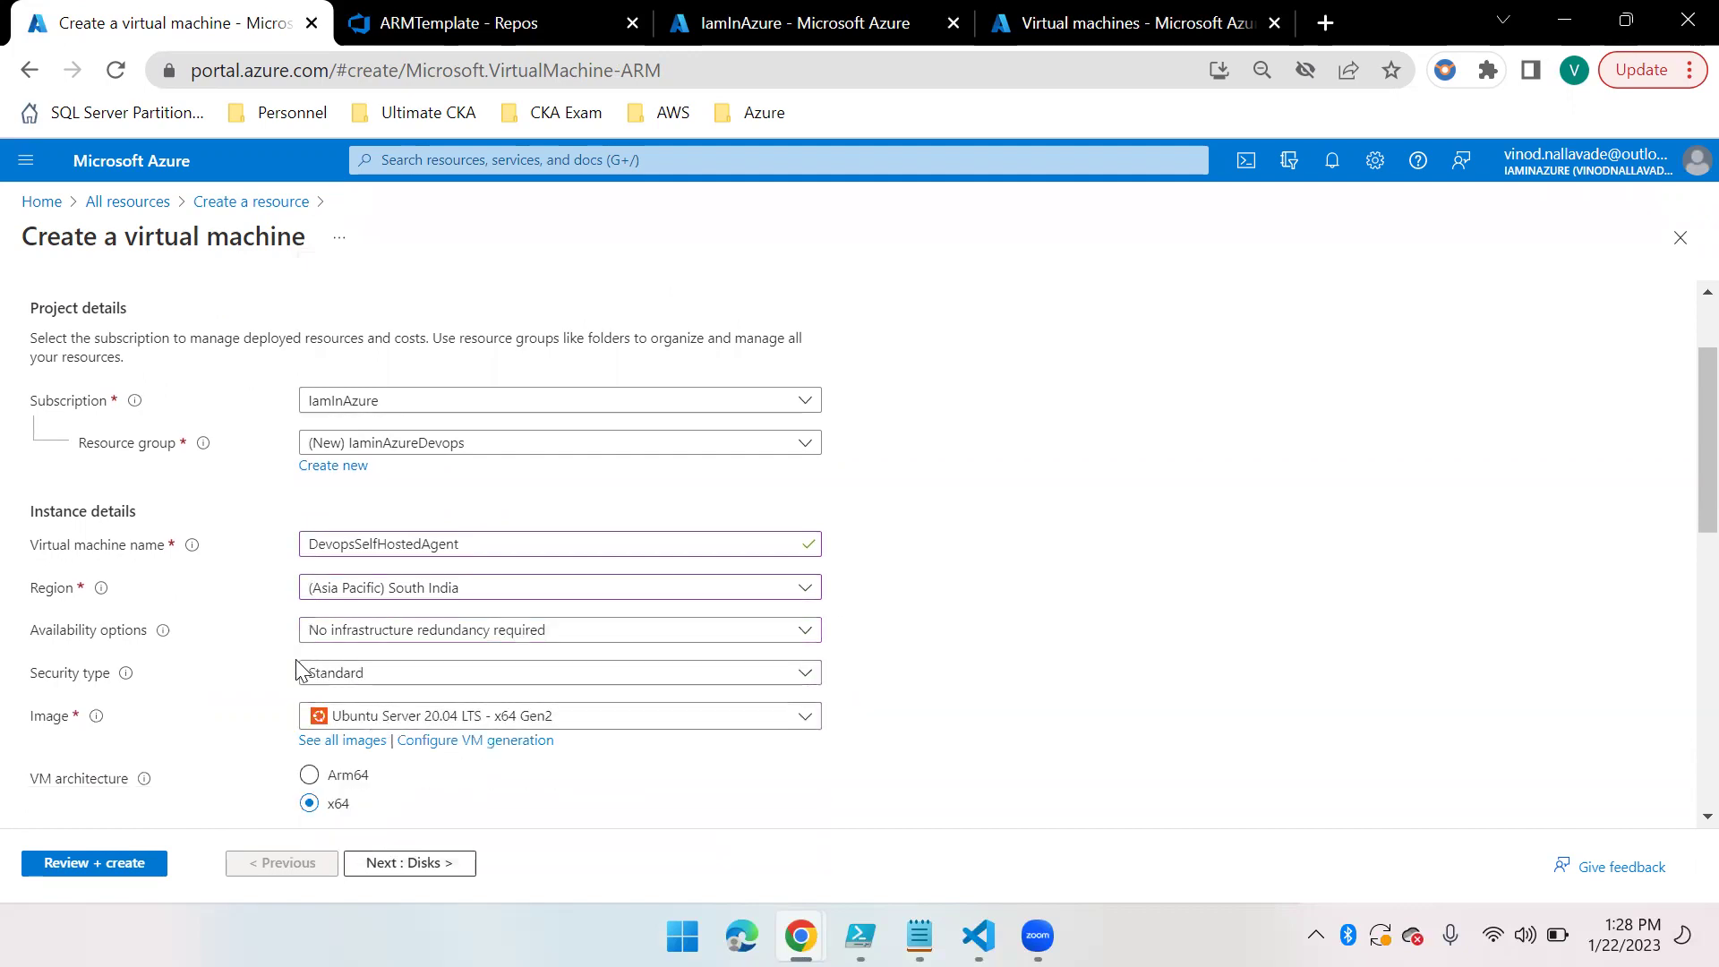
pyautogui.scroll(-3, 238, 703)
pyautogui.click(668, 456)
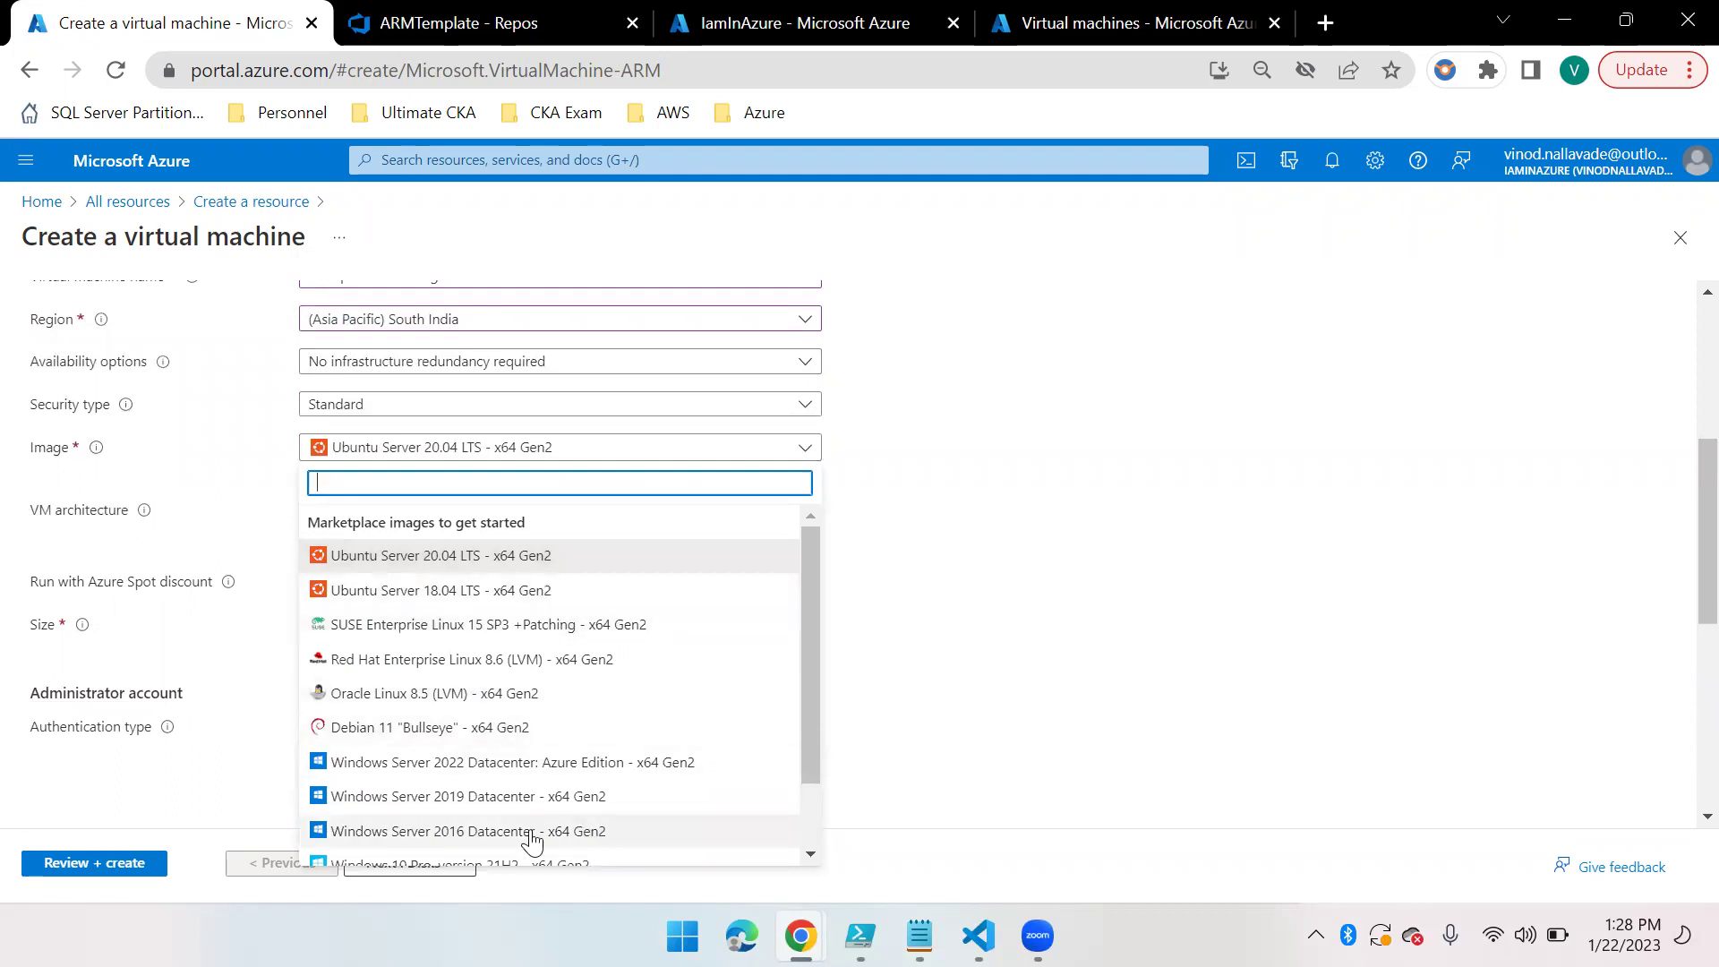
pyautogui.click(556, 831)
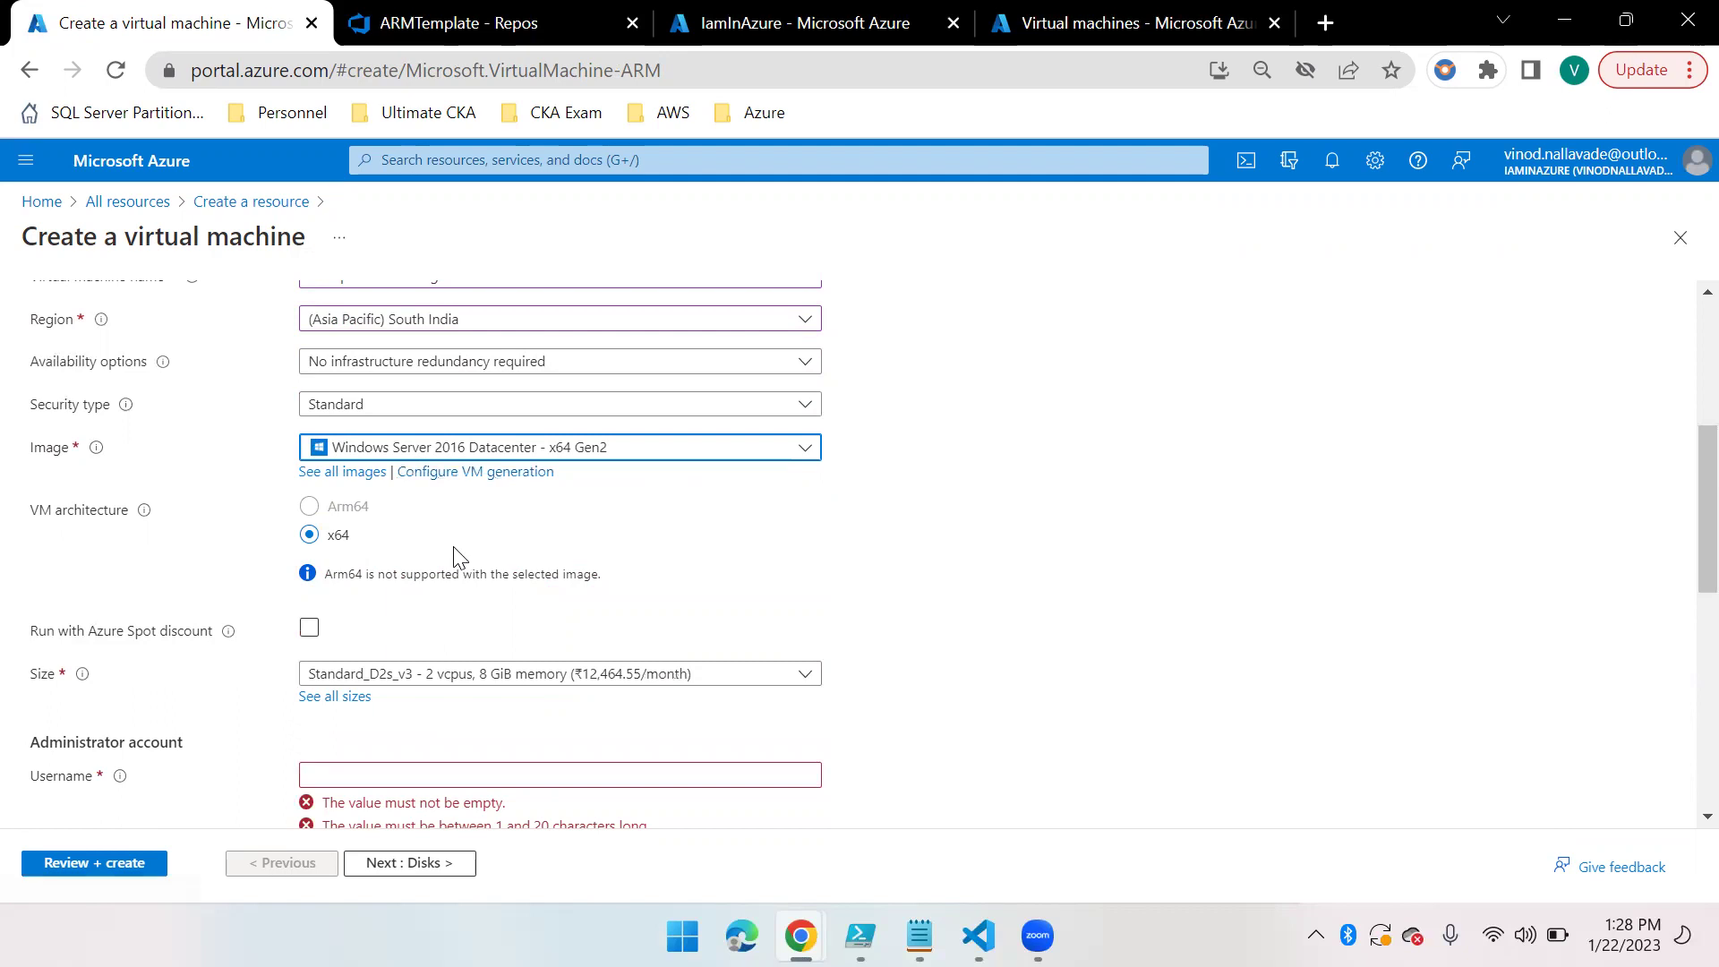
# Choose Standard_D2s_v3 from the full VM size catalogue
pyautogui.scroll(-1, 451, 669)
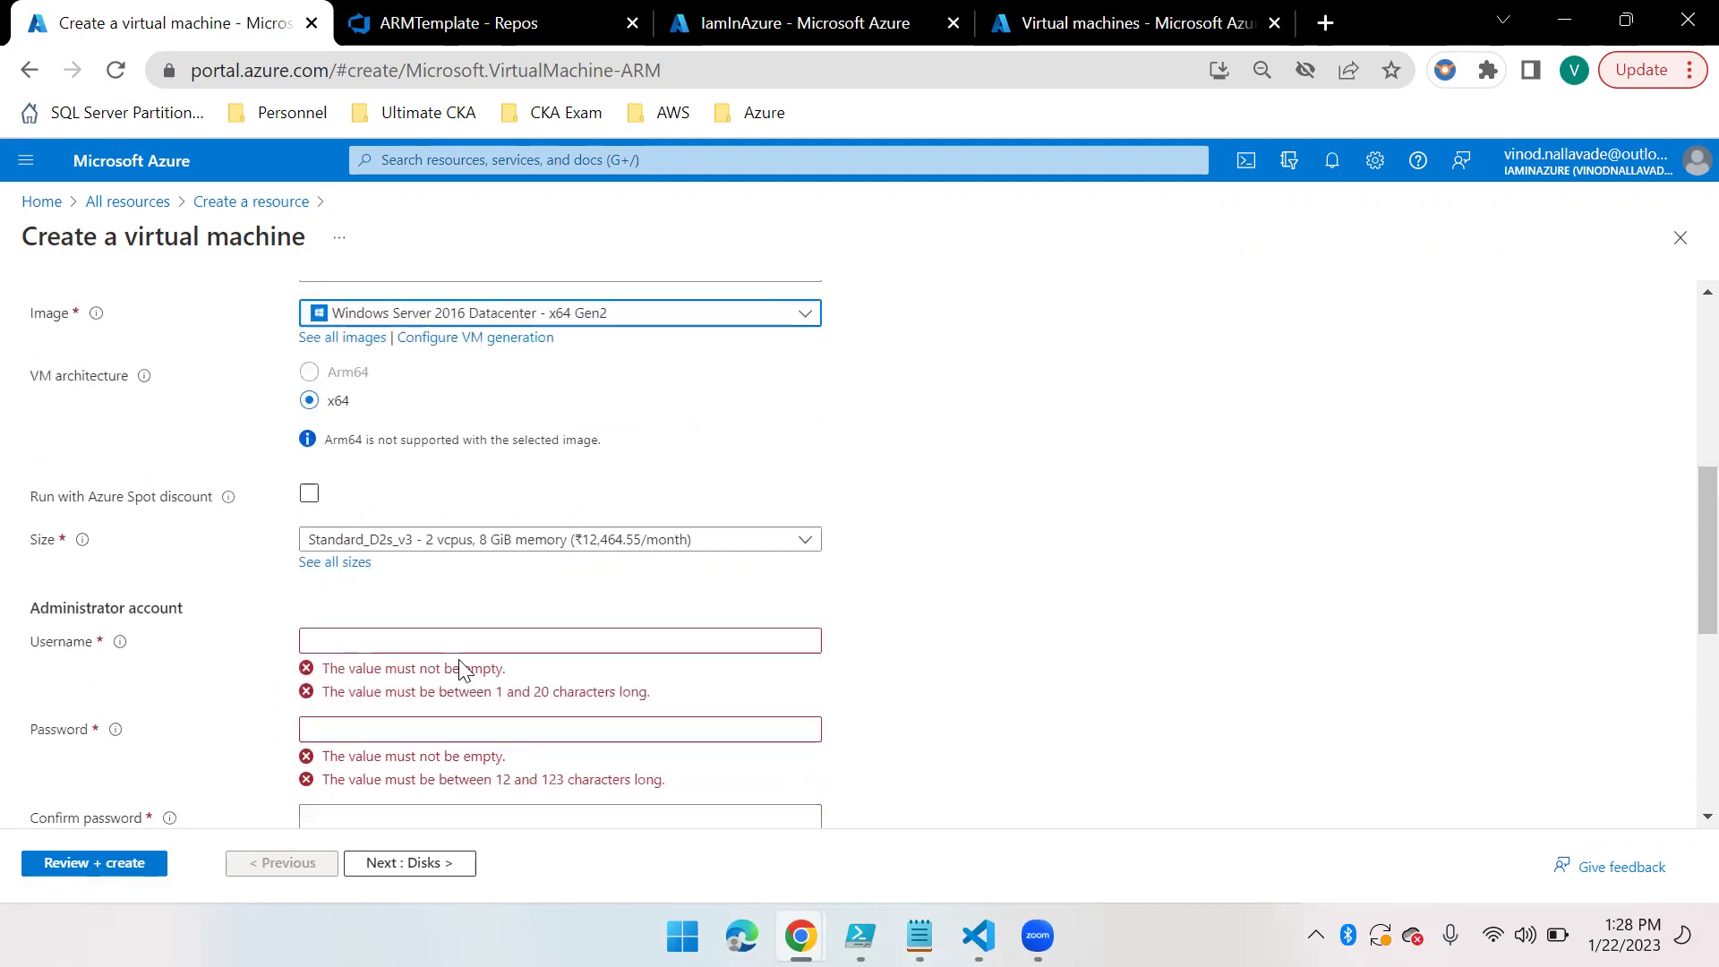
pyautogui.click(692, 542)
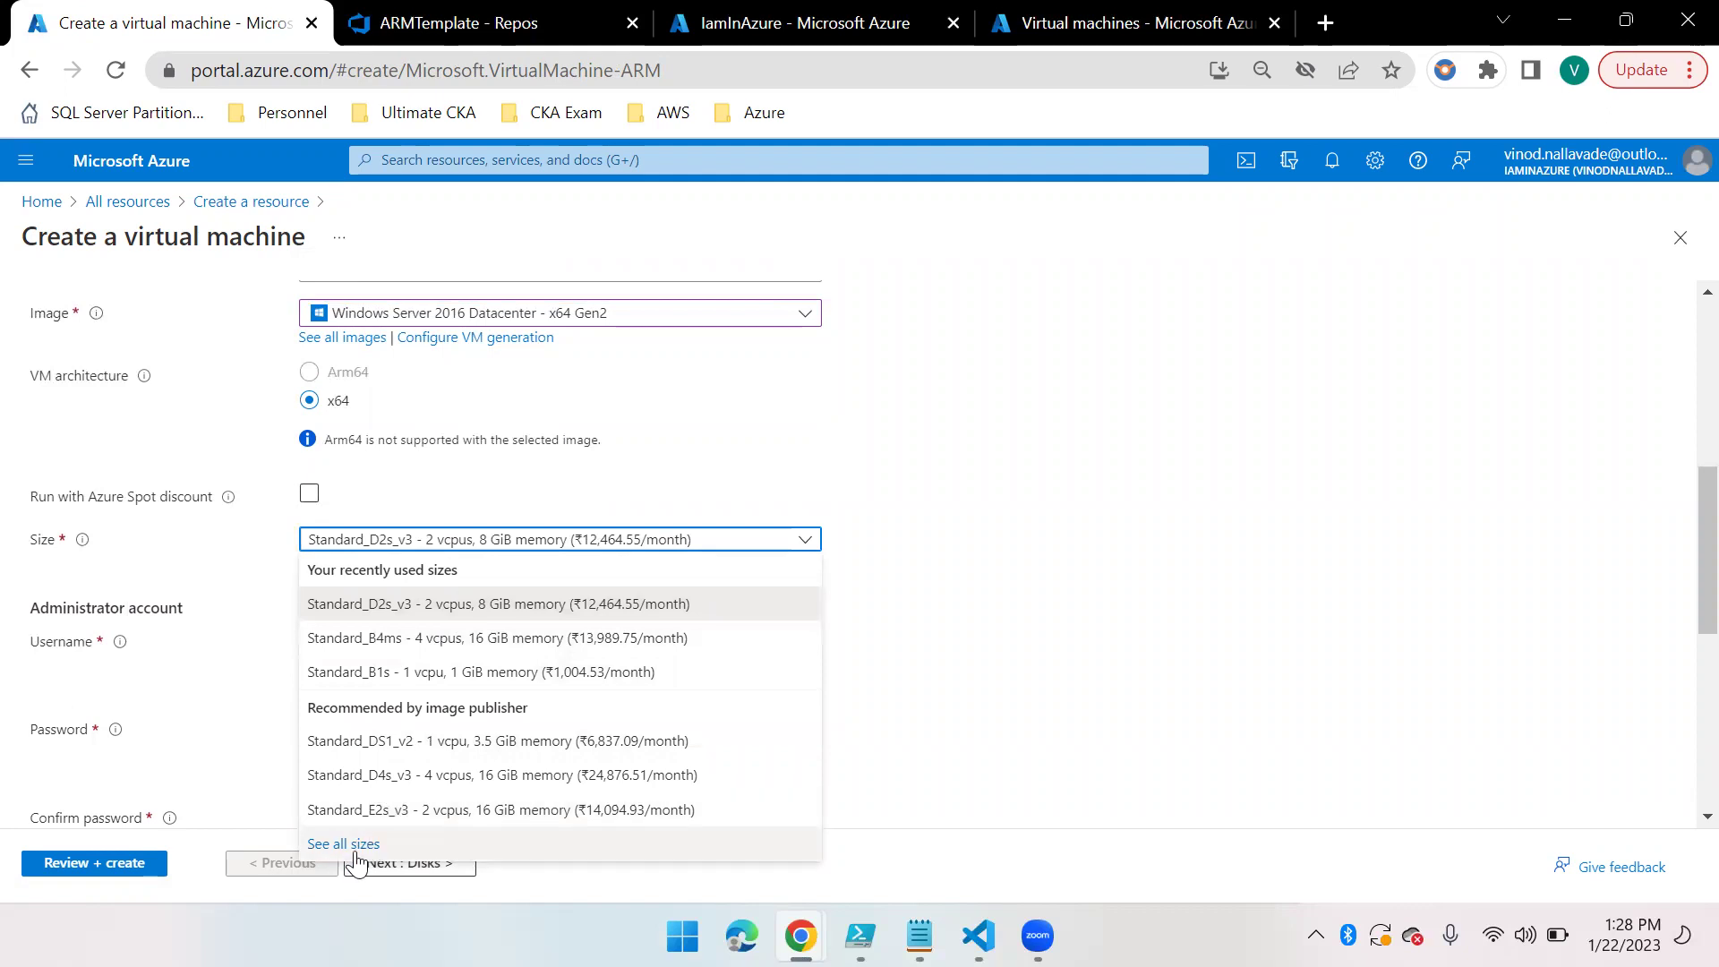
pyautogui.click(391, 839)
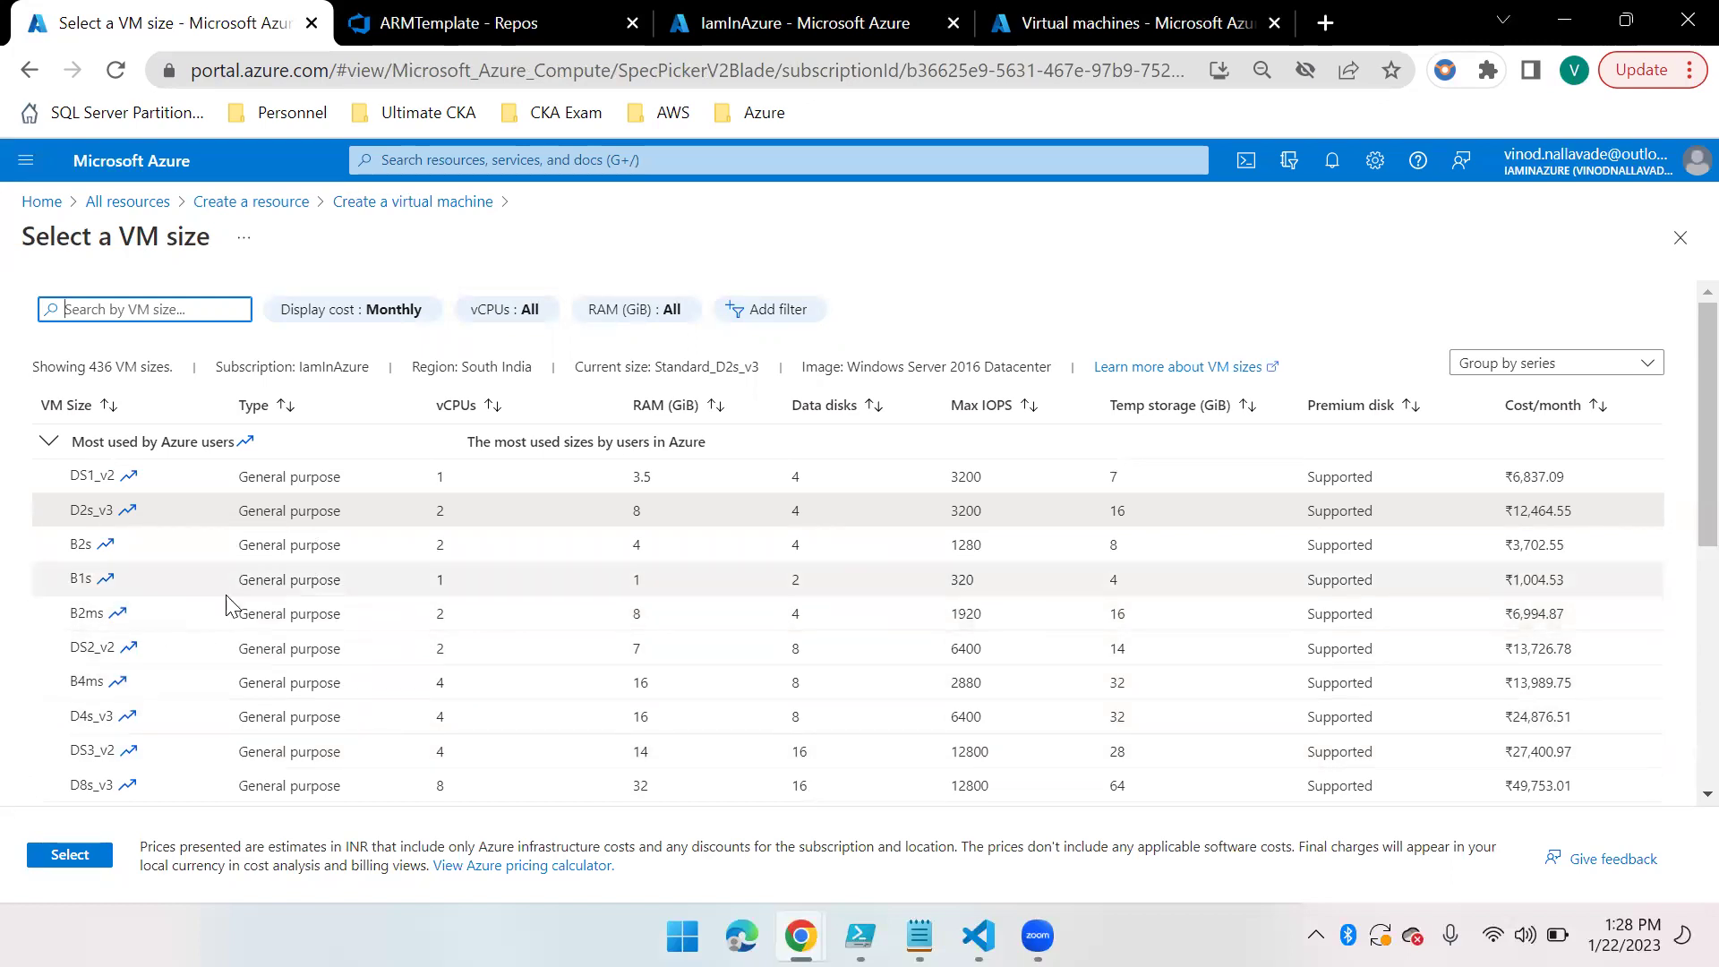
pyautogui.scroll(-1, 319, 604)
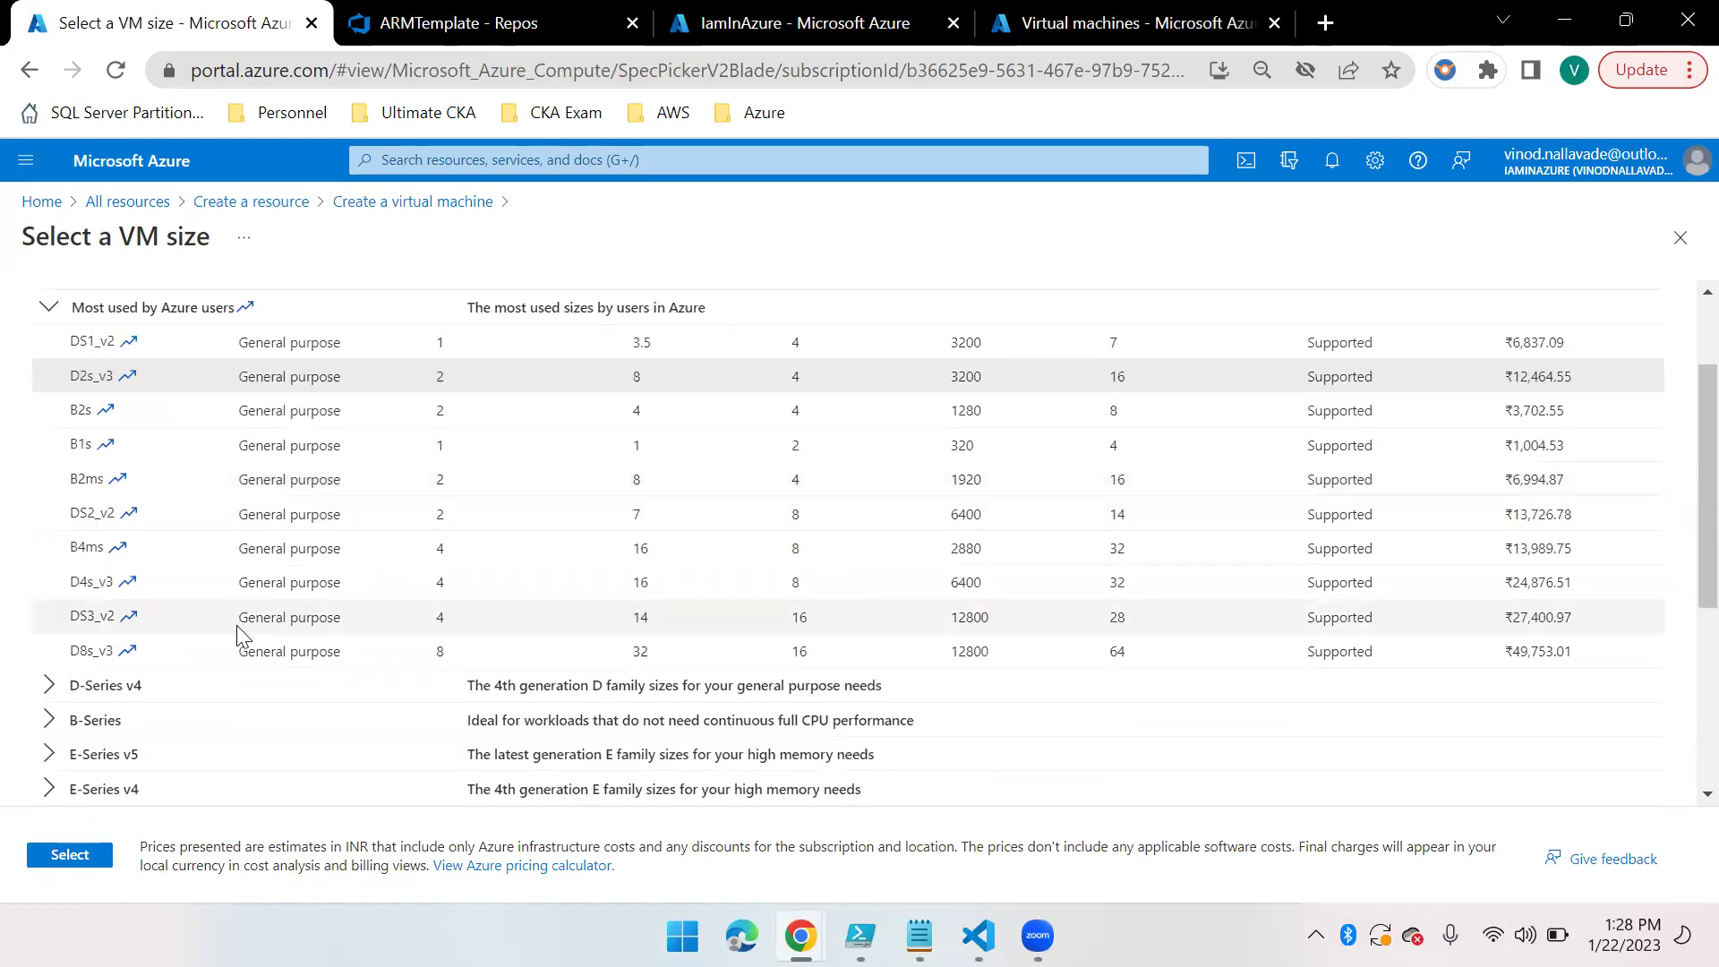
pyautogui.scroll(1, 280, 545)
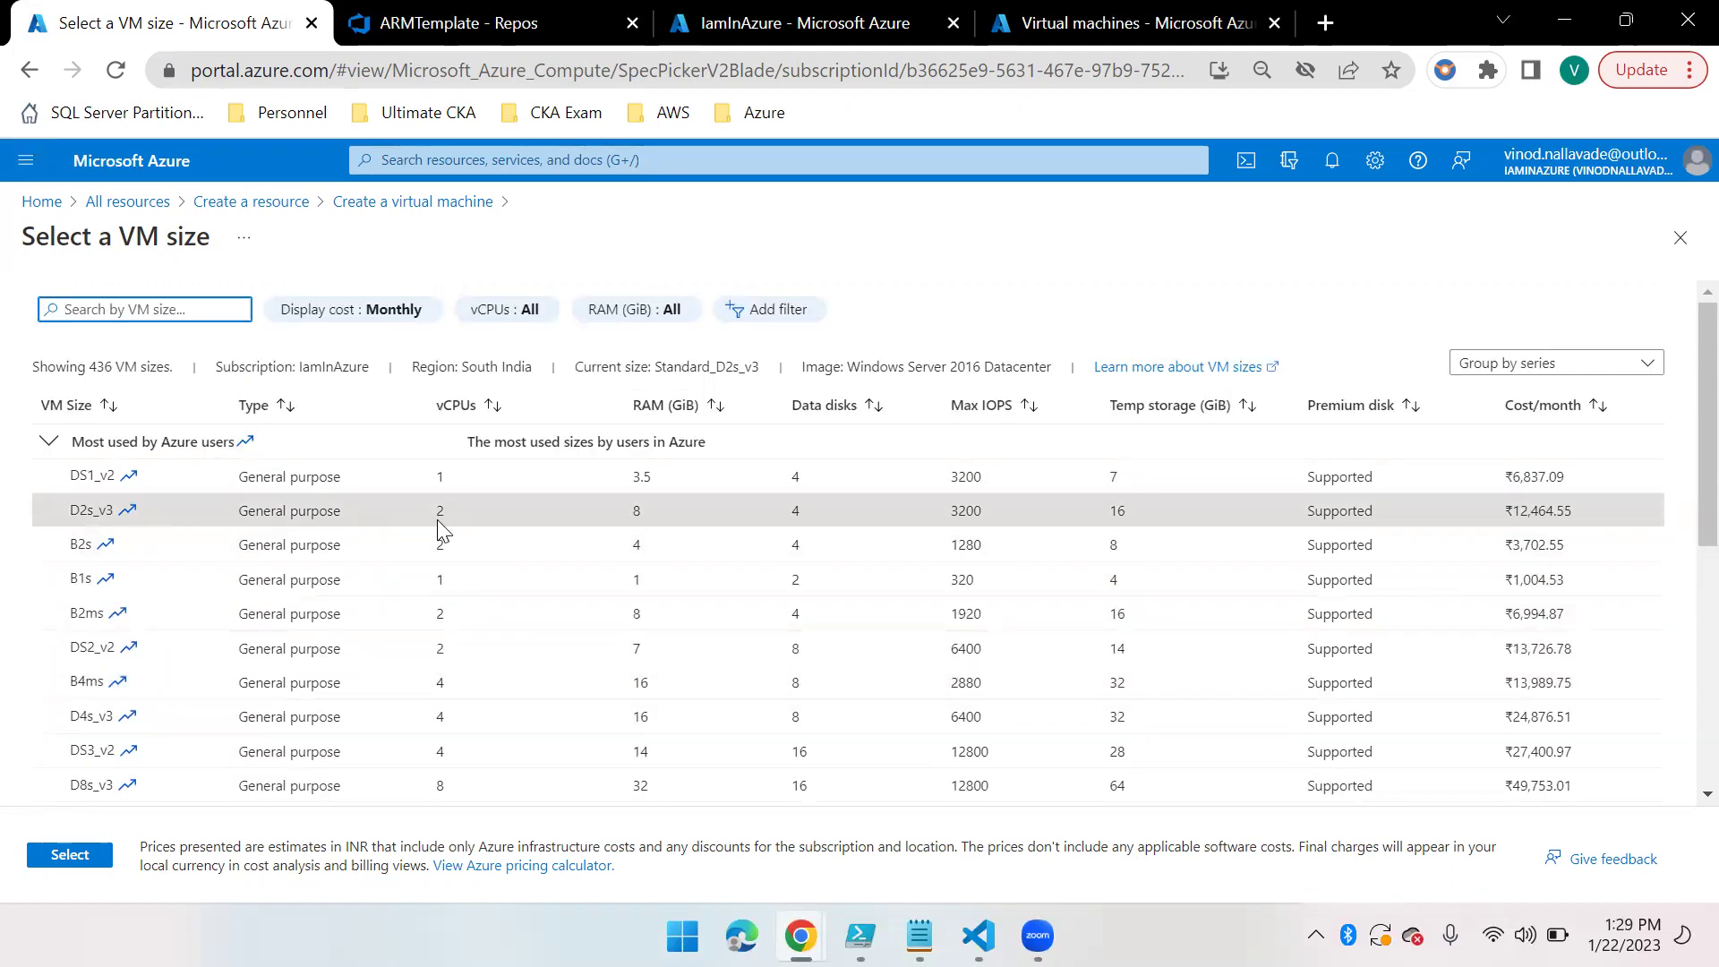
pyautogui.click(113, 510)
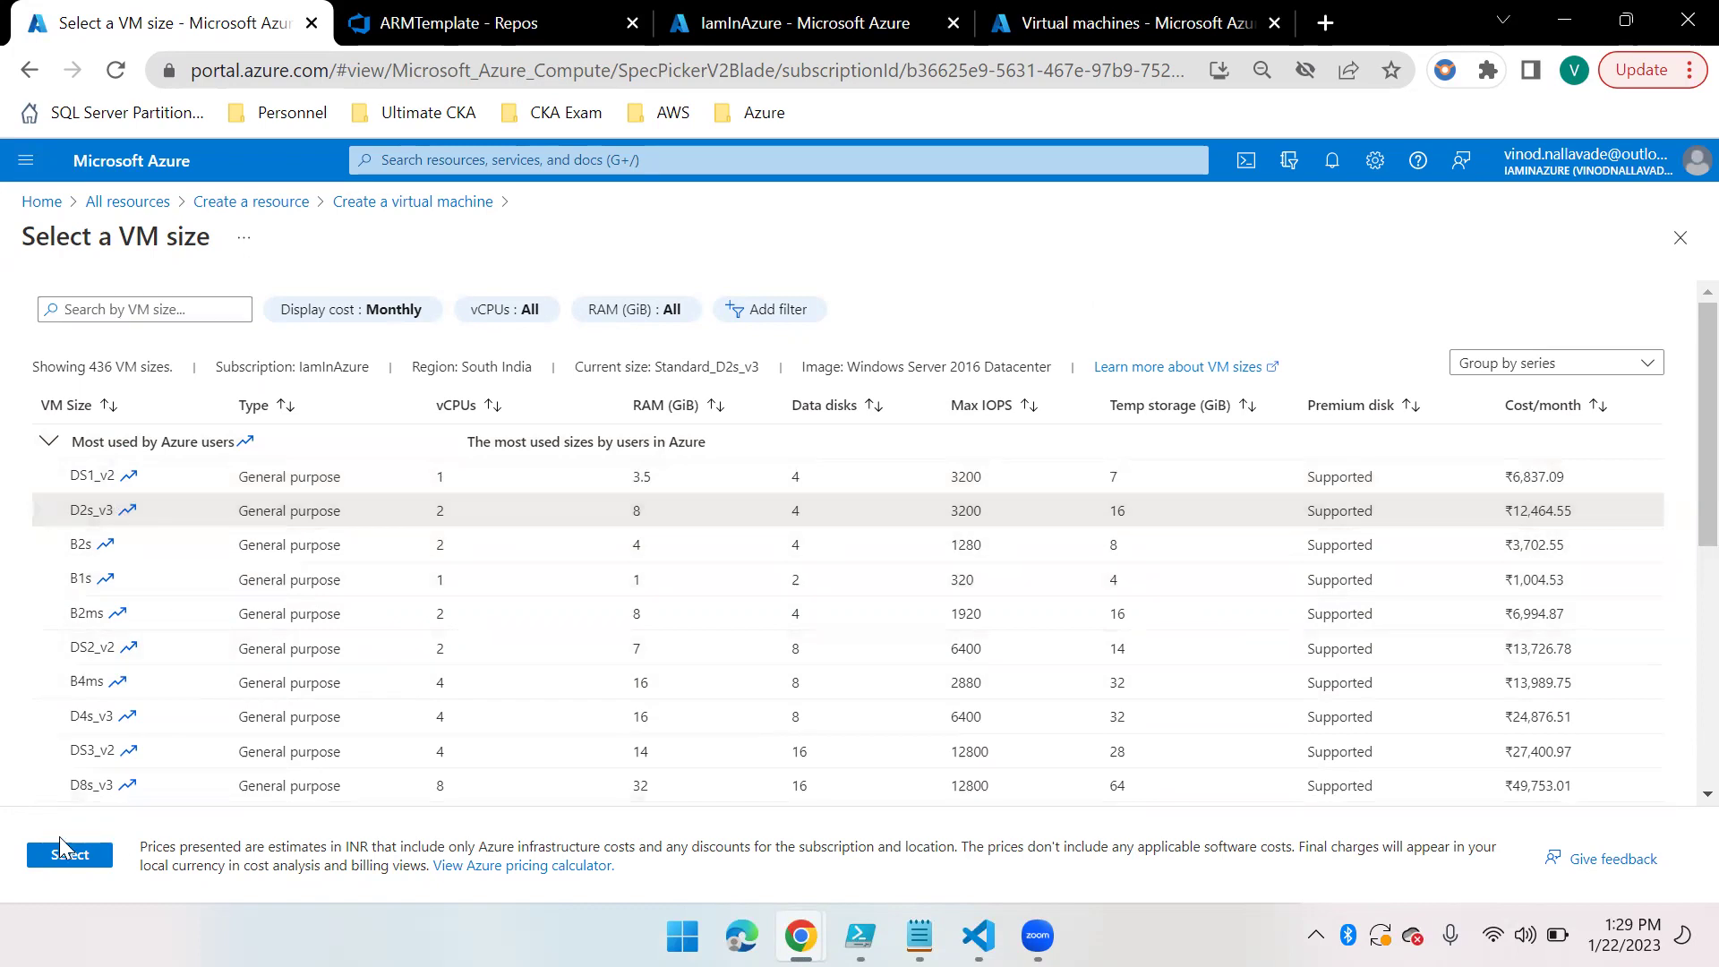
pyautogui.click(51, 864)
# Enter the administrator username, password and password confirmation
pyautogui.click(388, 639)
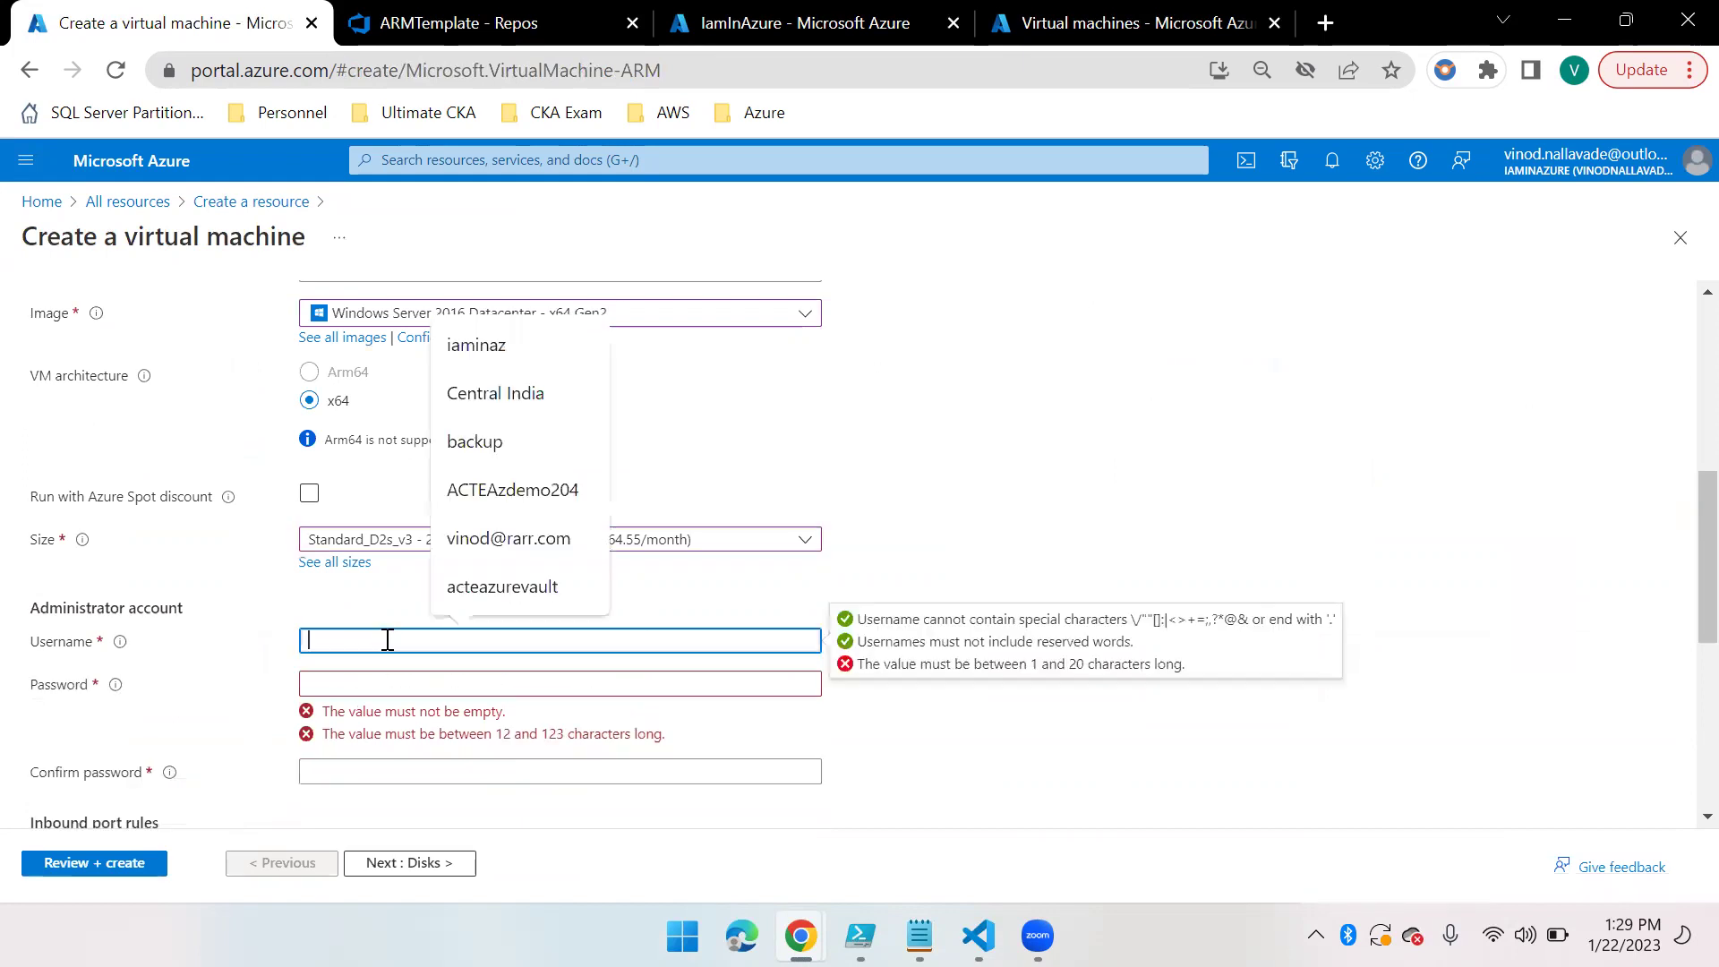
pyautogui.write('vinod')
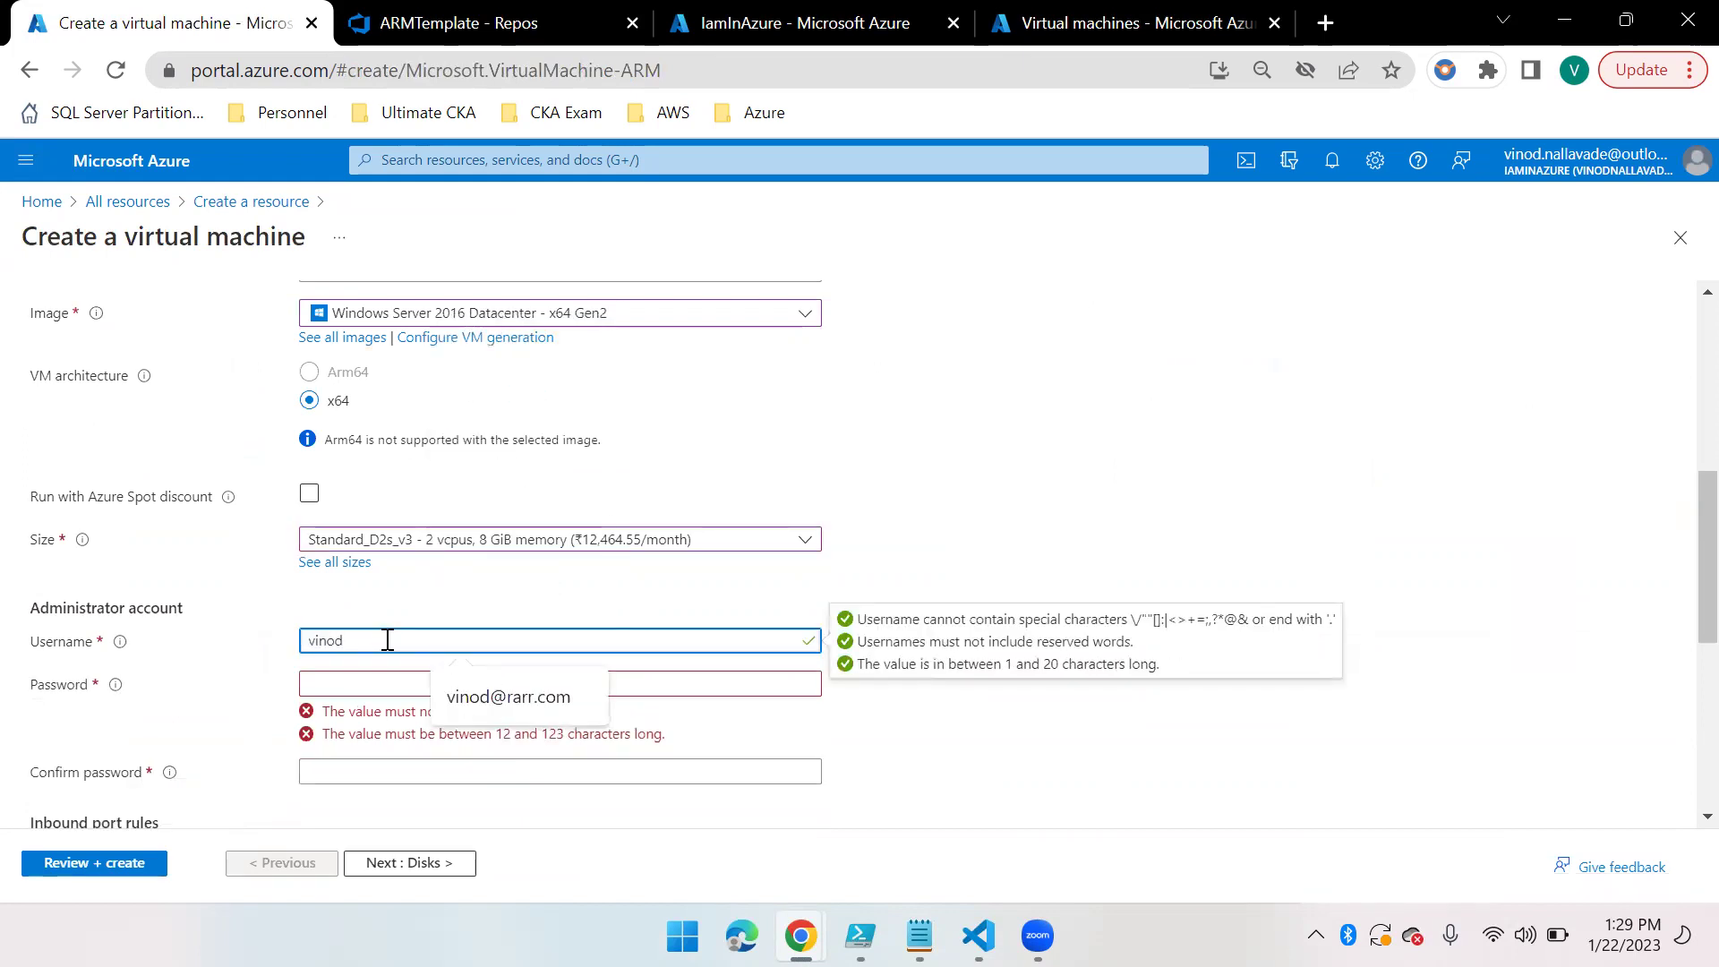
pyautogui.click(362, 685)
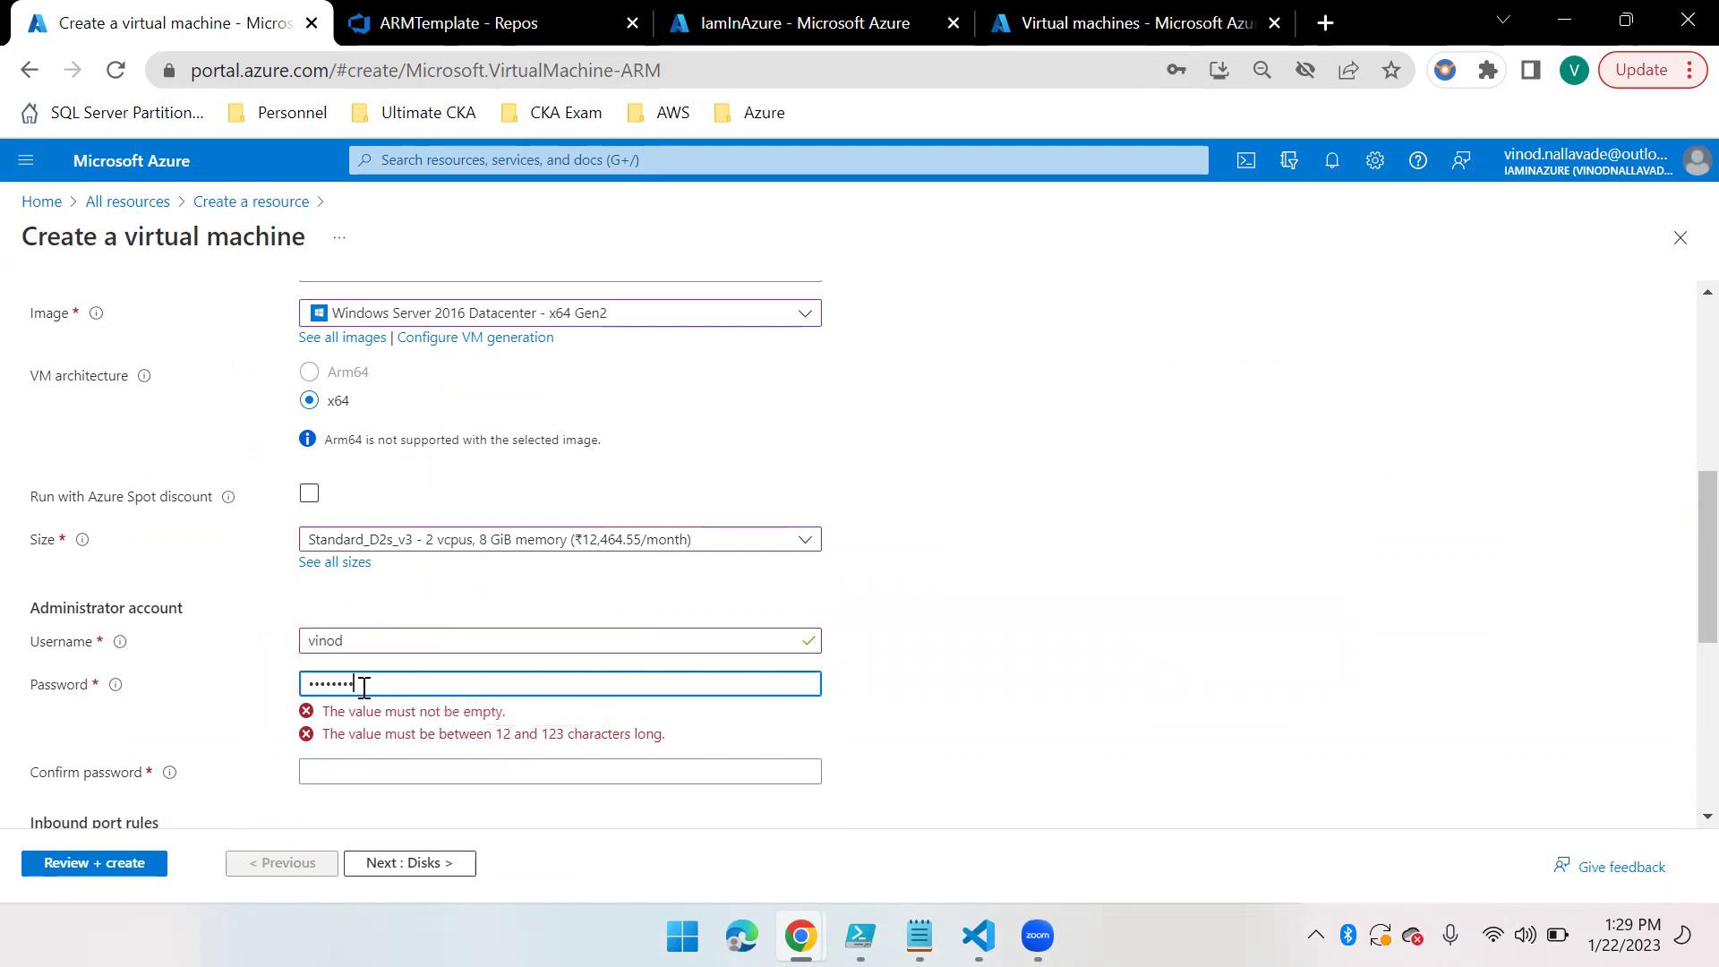
pyautogui.click(383, 729)
pyautogui.write('•••')
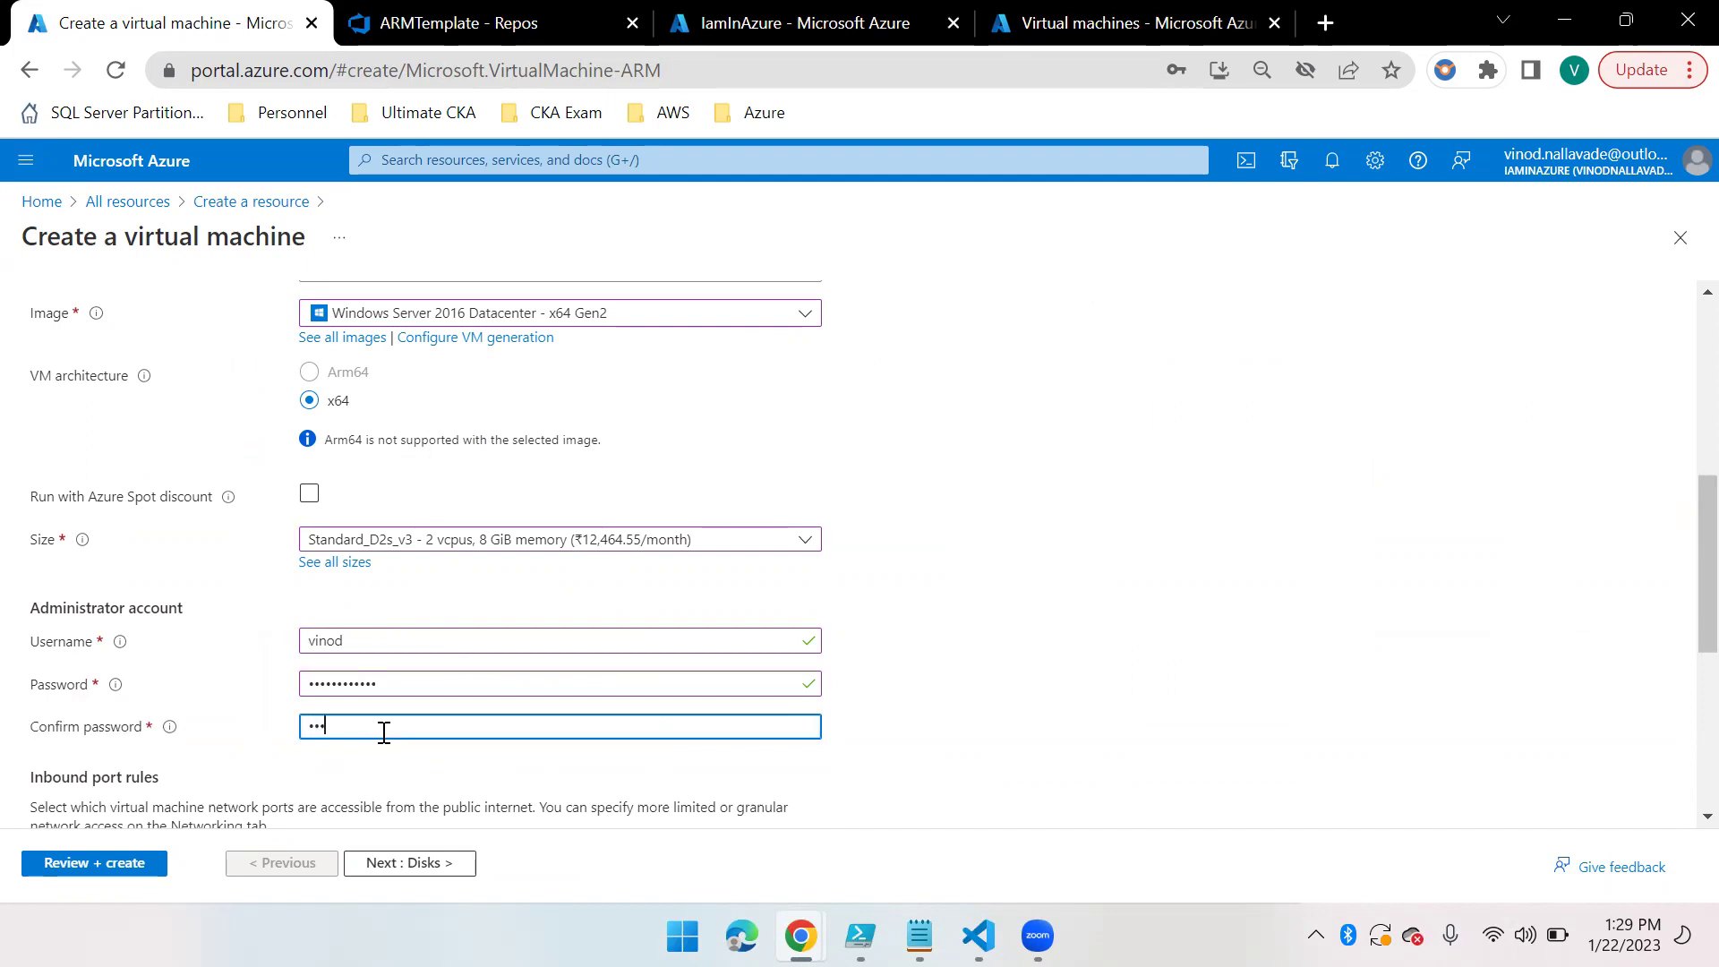
pyautogui.write('•••••••••')
# Step through Disks, Networking, Management, Monitoring, Advanced and Tags to a passing Review + create
pyautogui.scroll(-2, 561, 661)
pyautogui.scroll(-1, 562, 660)
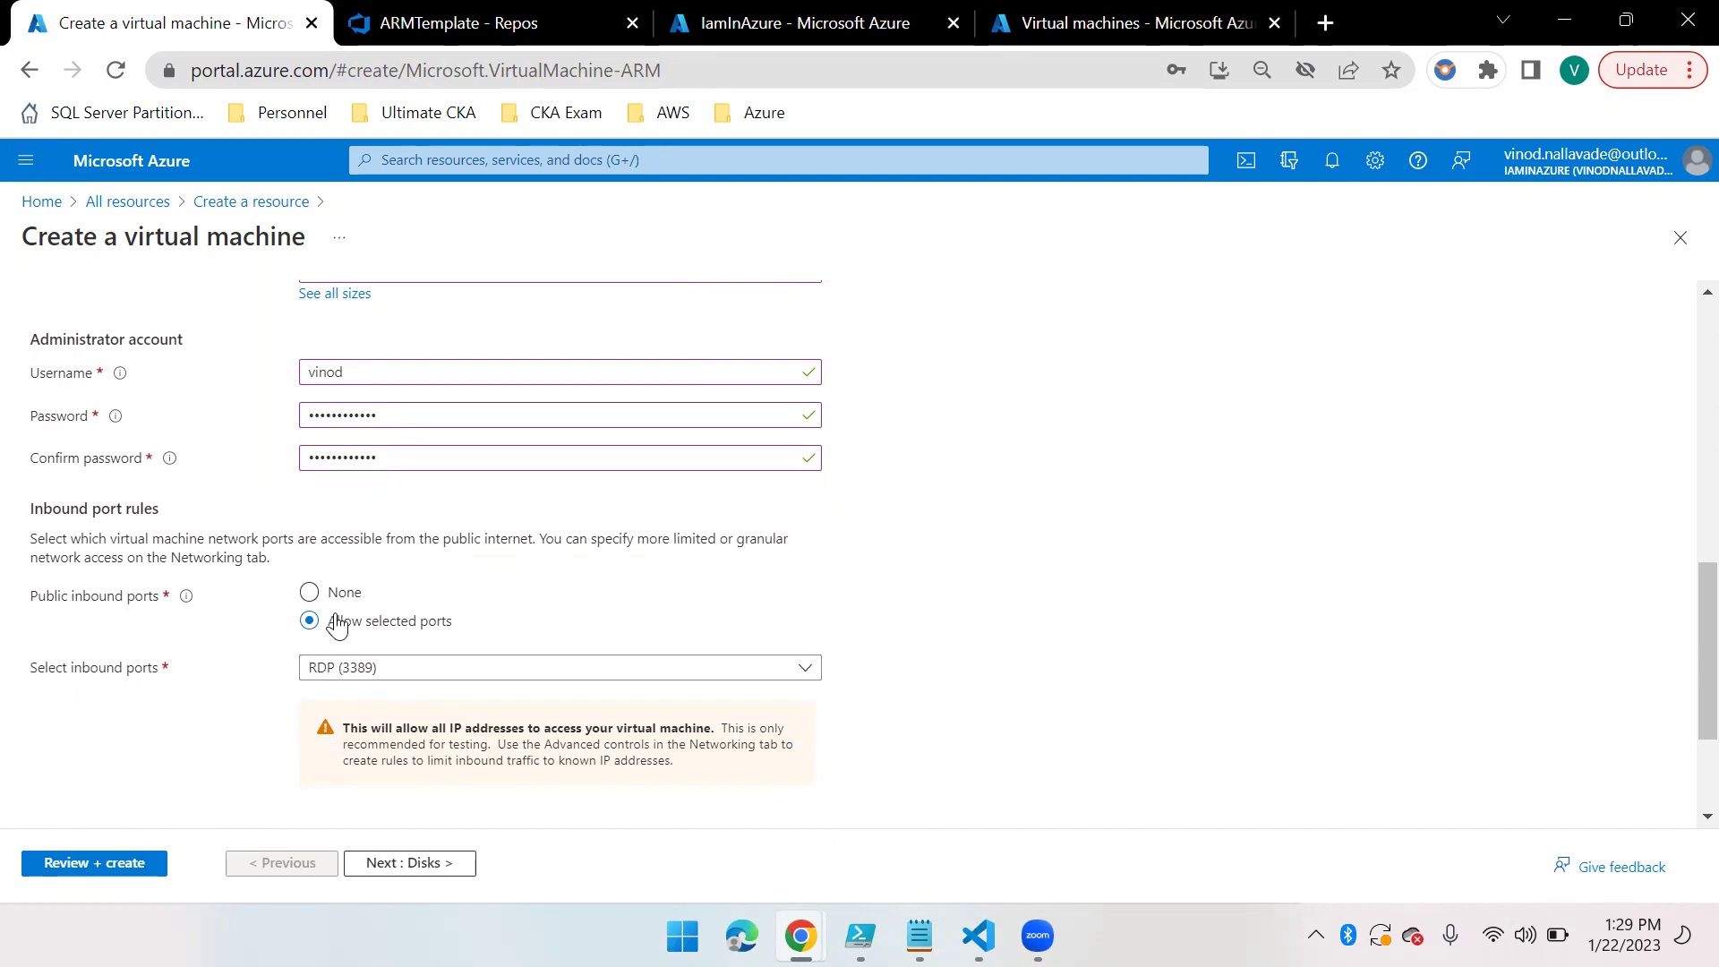
pyautogui.scroll(8, 338, 587)
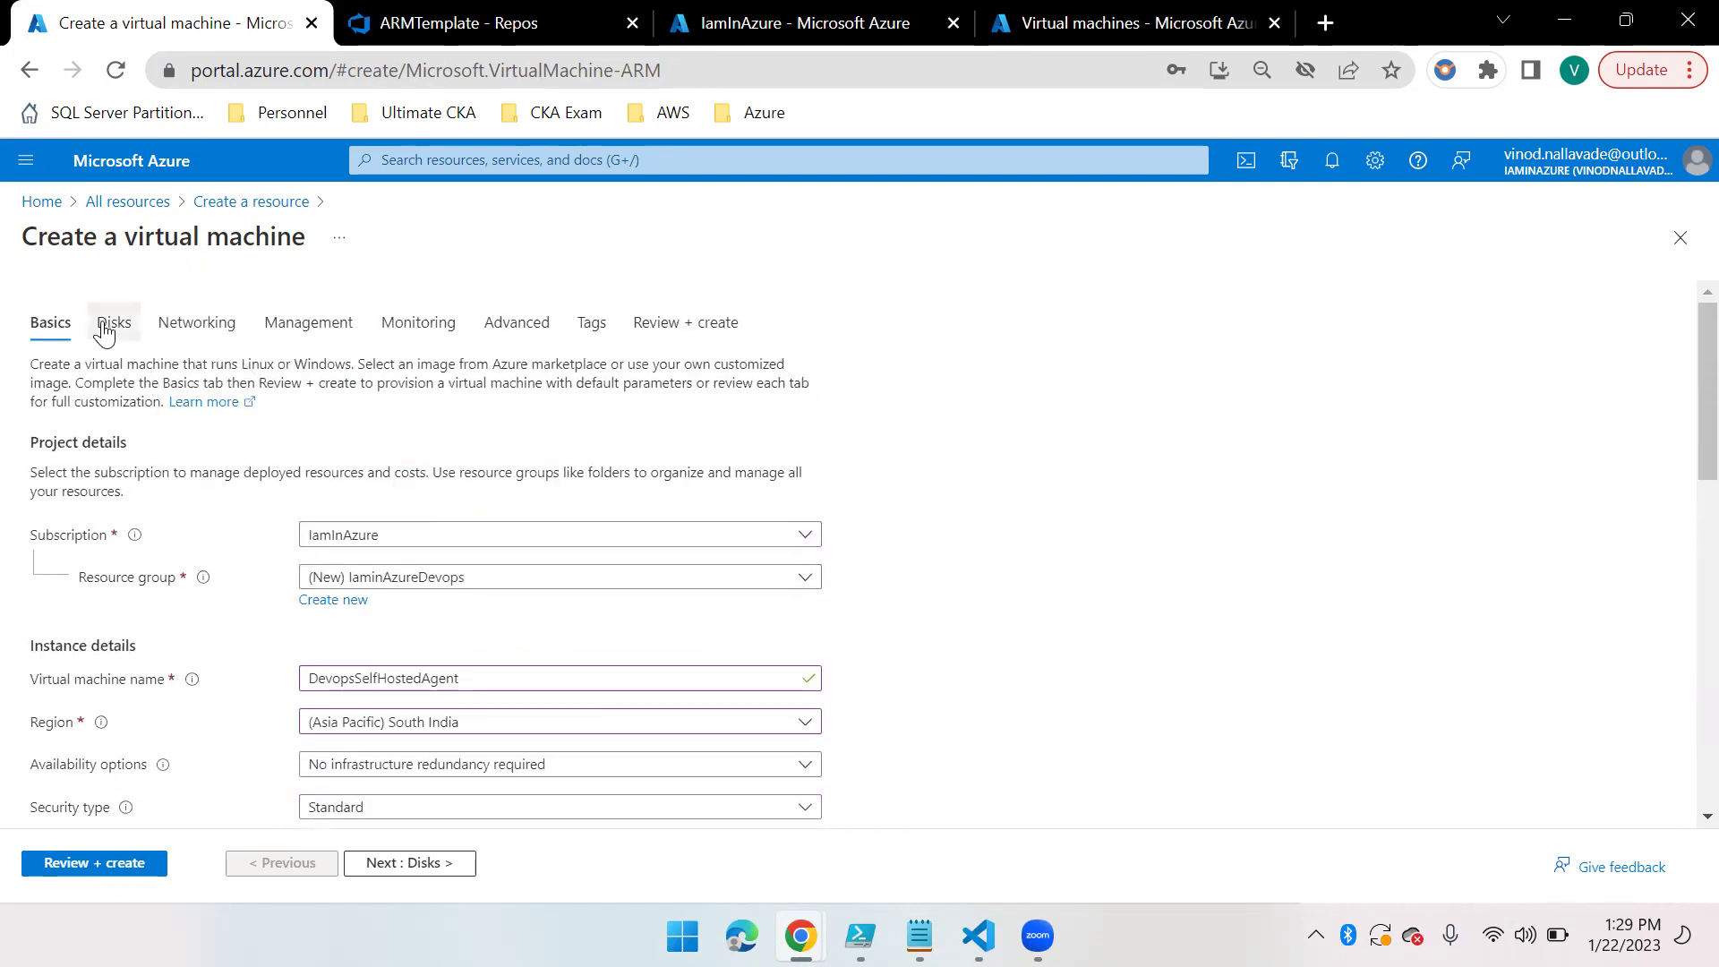
pyautogui.click(112, 324)
pyautogui.click(204, 324)
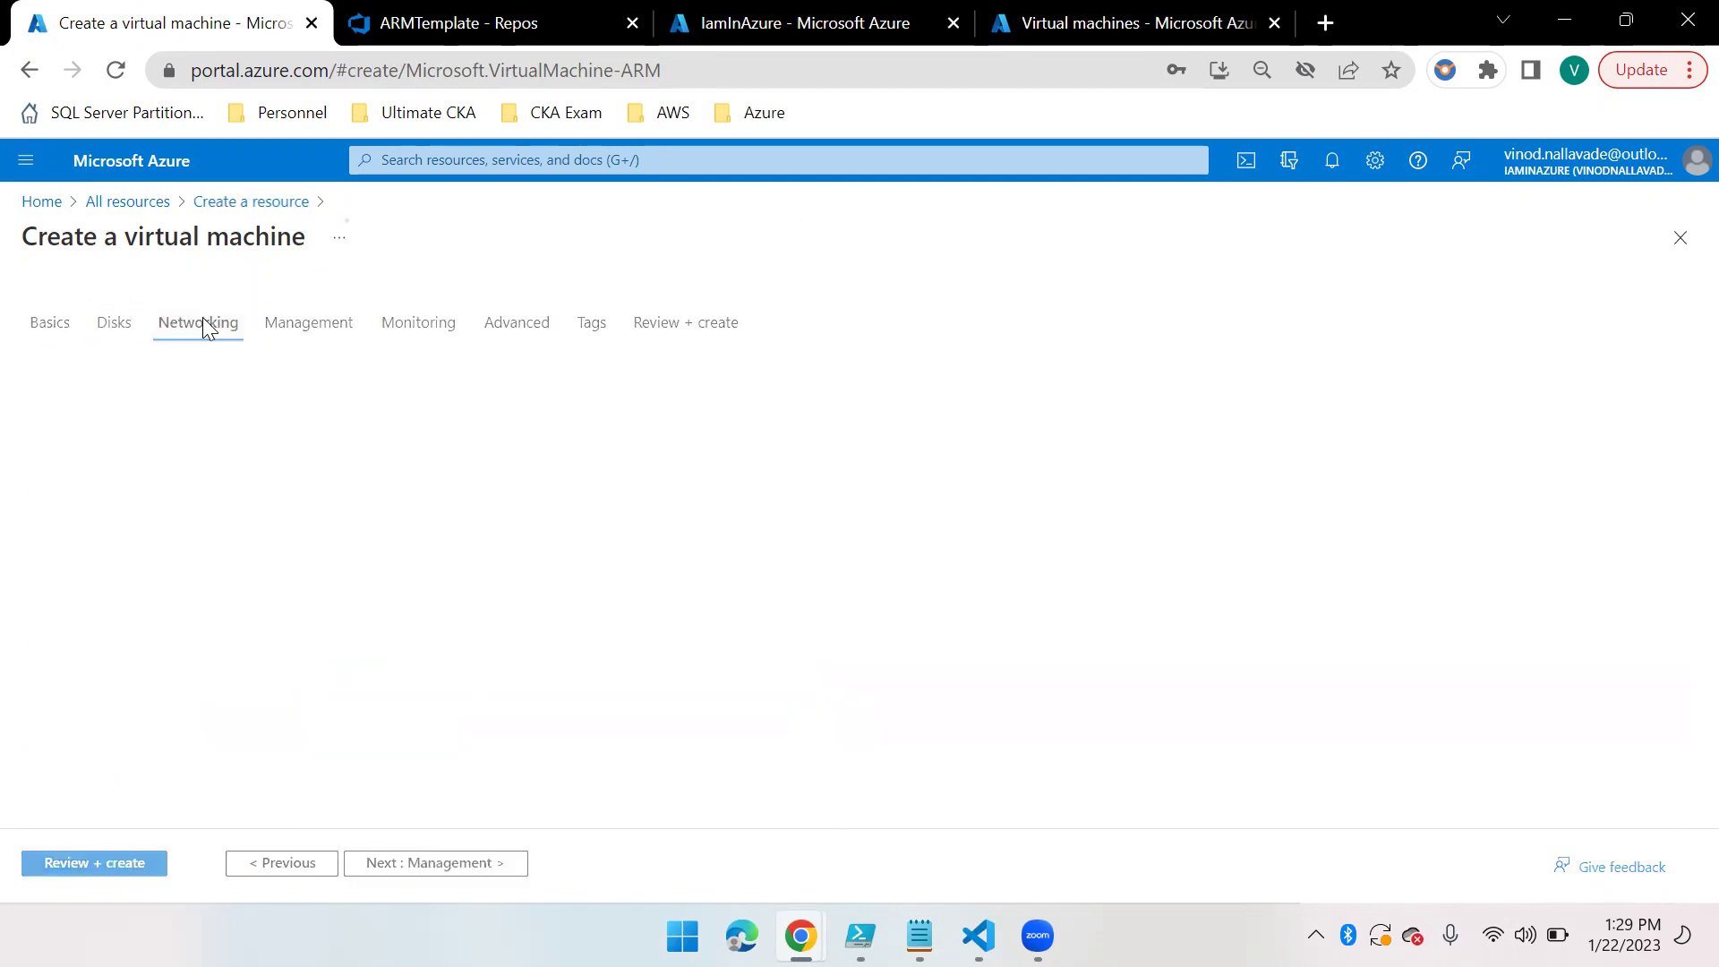
pyautogui.click(322, 324)
pyautogui.click(448, 326)
pyautogui.click(516, 324)
pyautogui.click(591, 324)
pyautogui.click(687, 324)
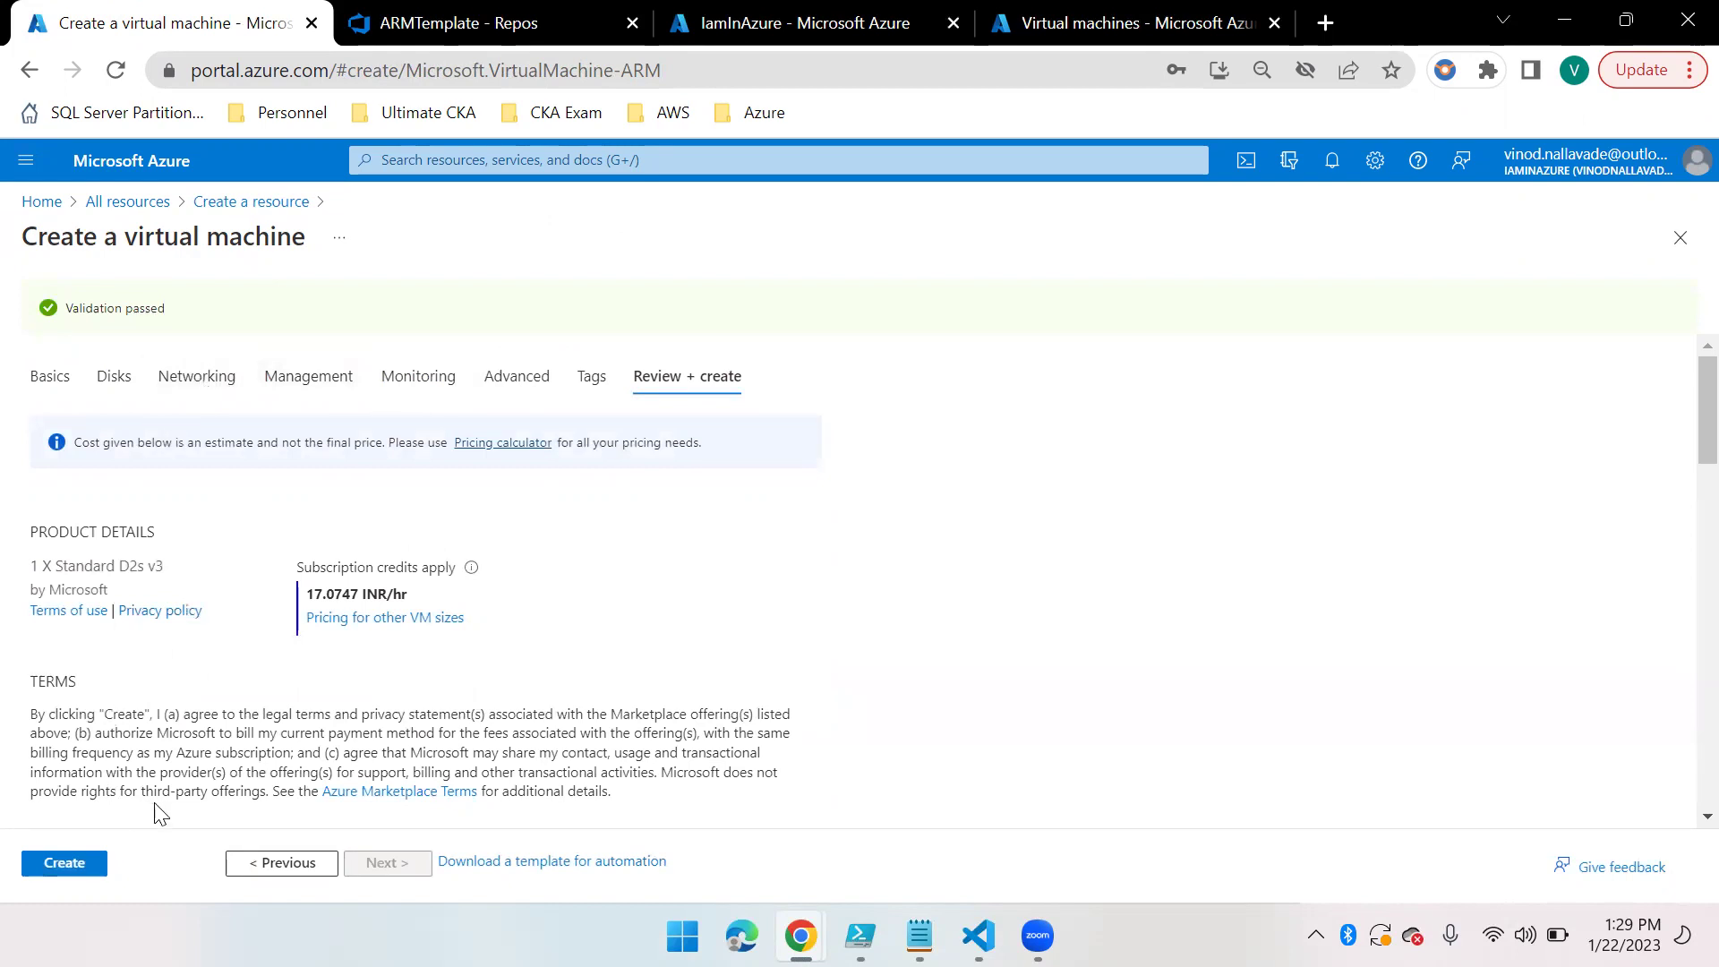
# Create the DevopsSelfHostedAgent VM and refresh until the deployment shows in progress
pyautogui.click(65, 863)
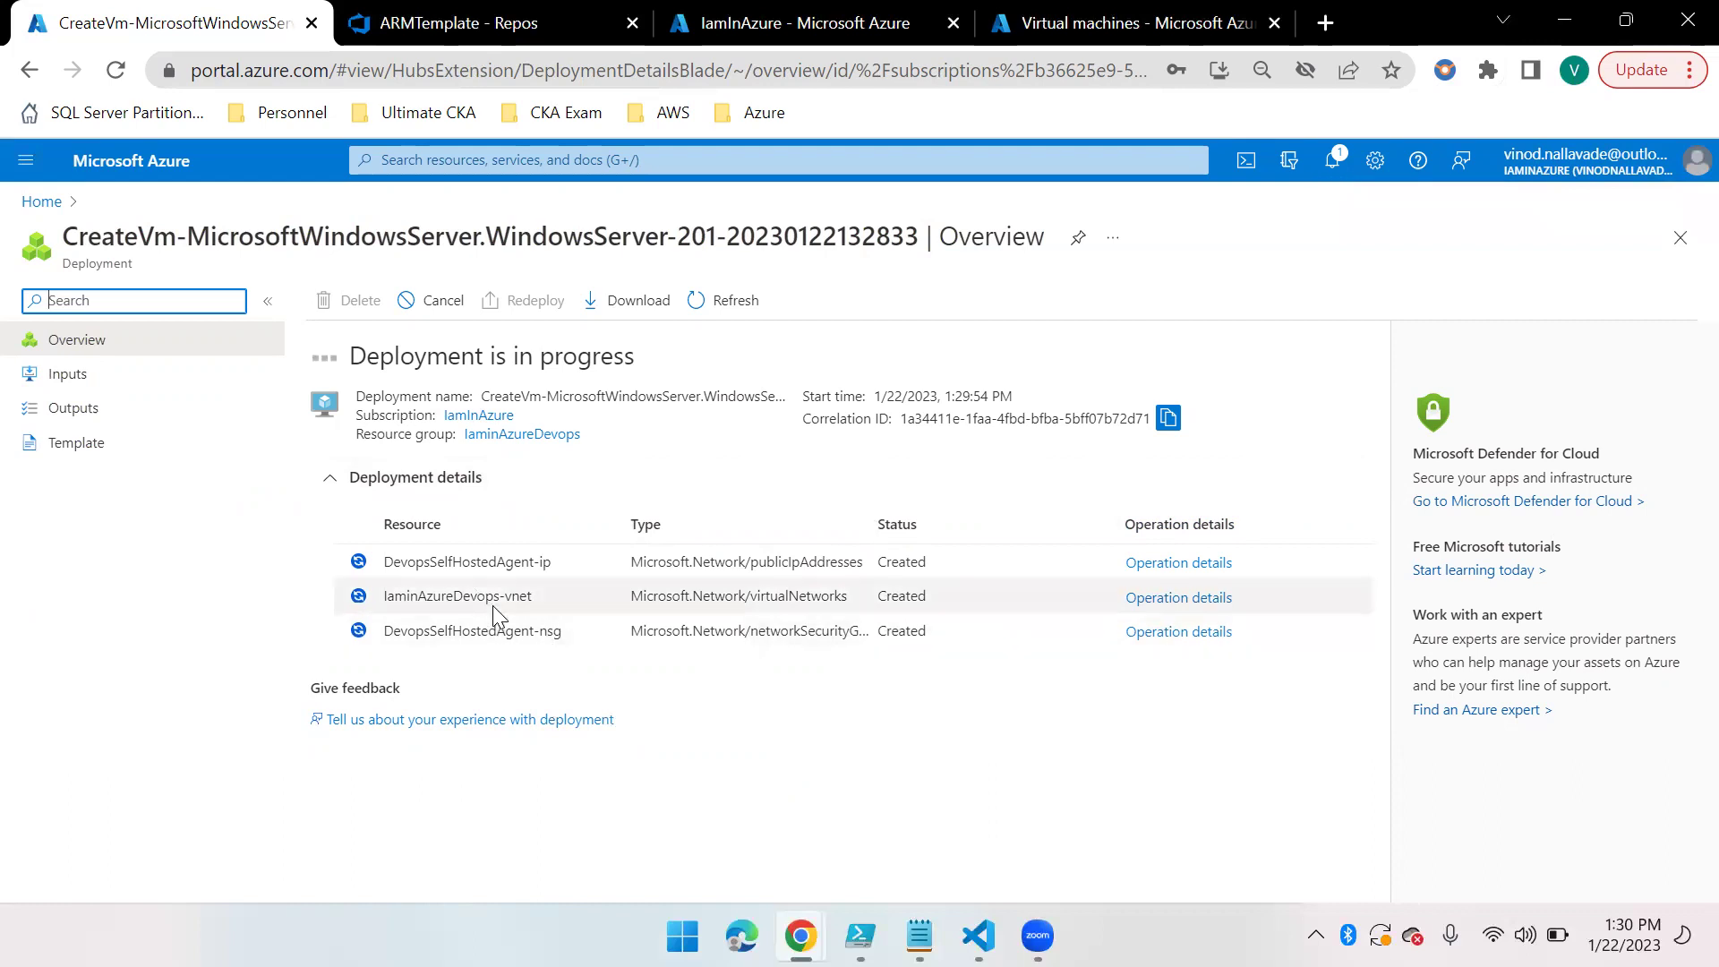
pyautogui.click(725, 307)
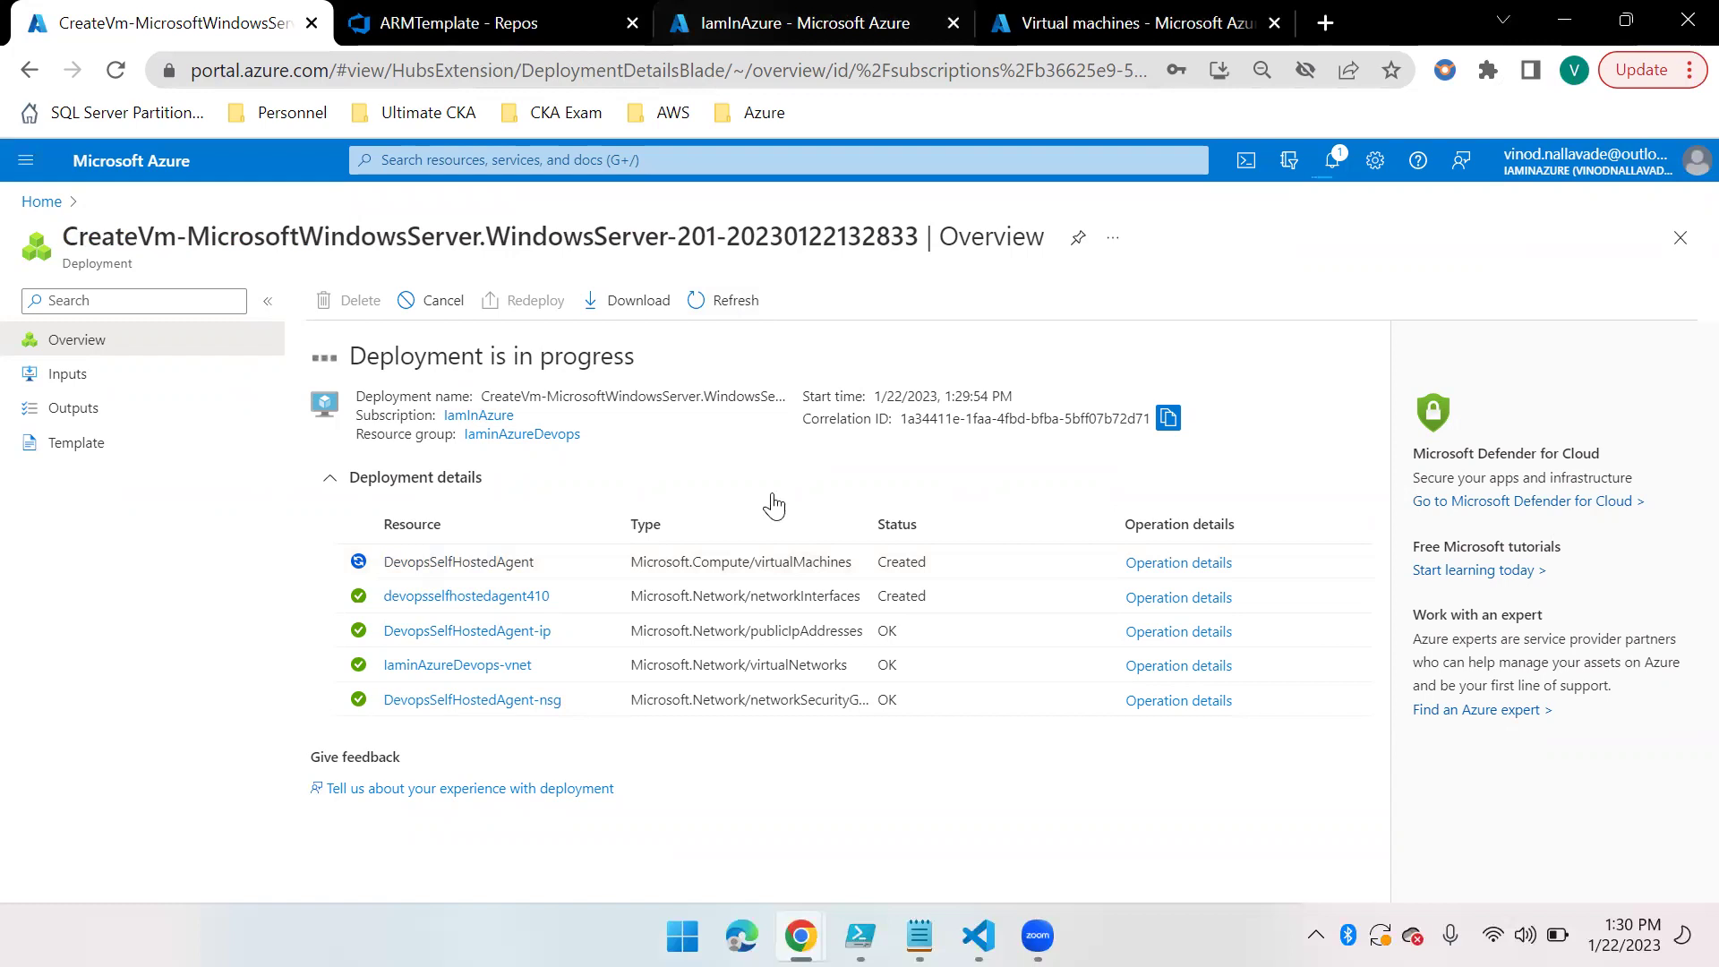
pyautogui.click(535, 20)
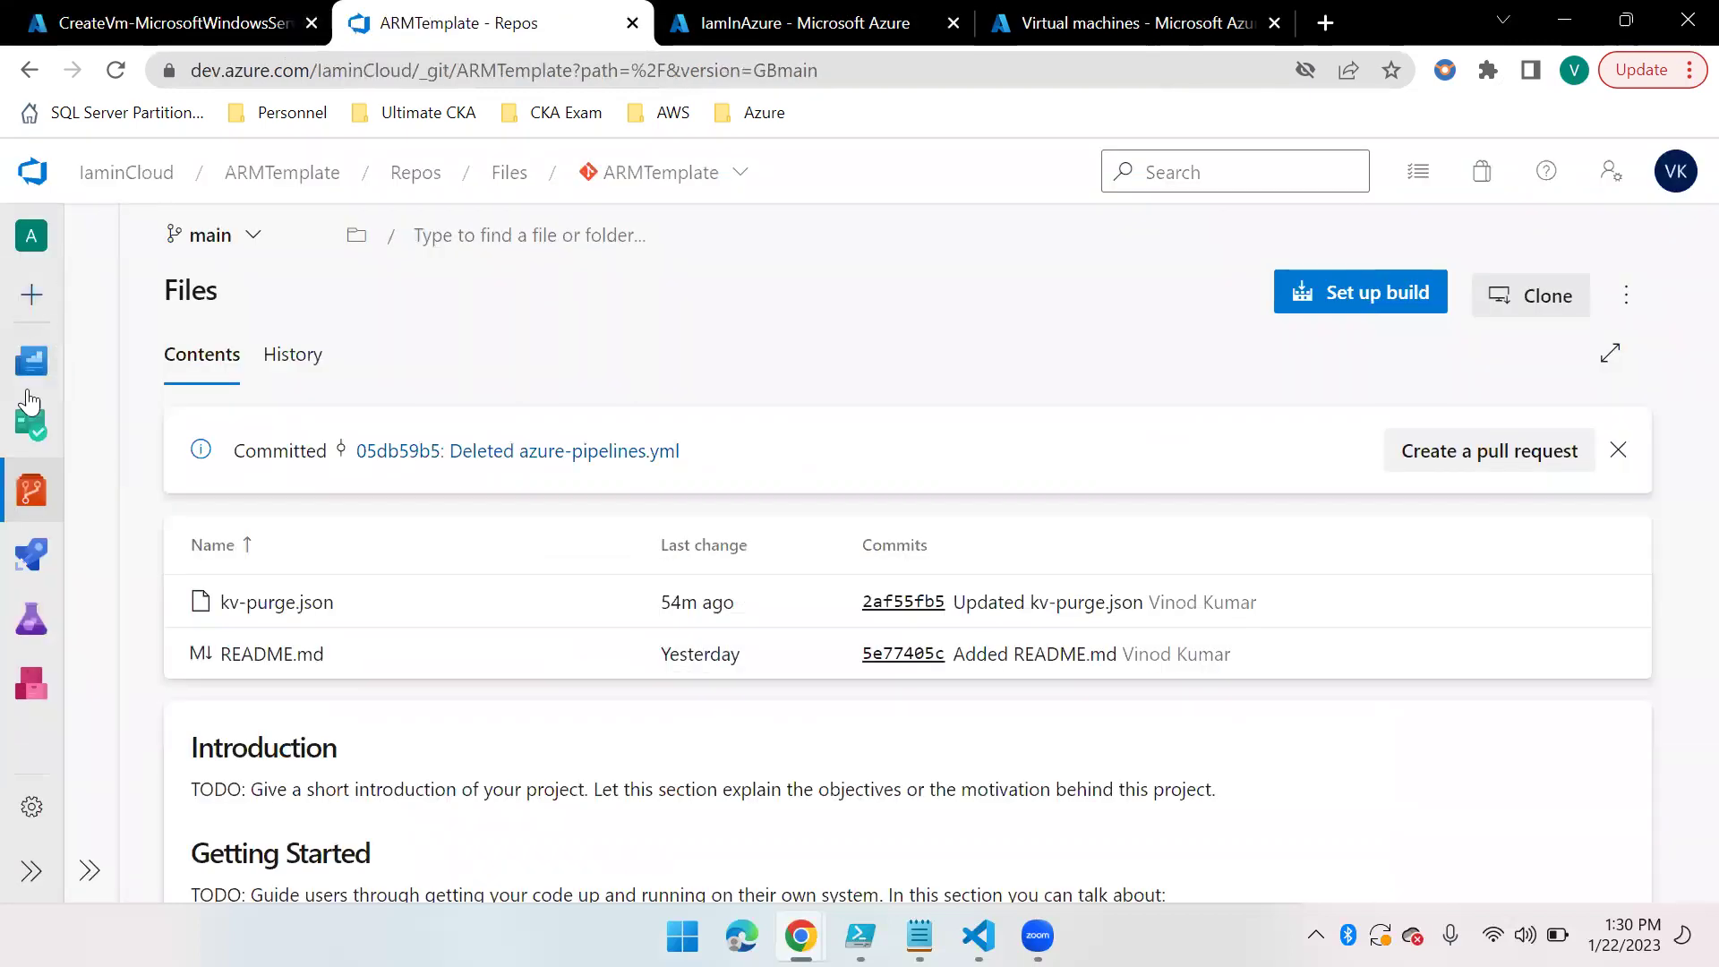
# Delete the offline AzDevopsAgent from the Default pool under Organization settings > Agent pools
pyautogui.click(32, 884)
pyautogui.click(129, 873)
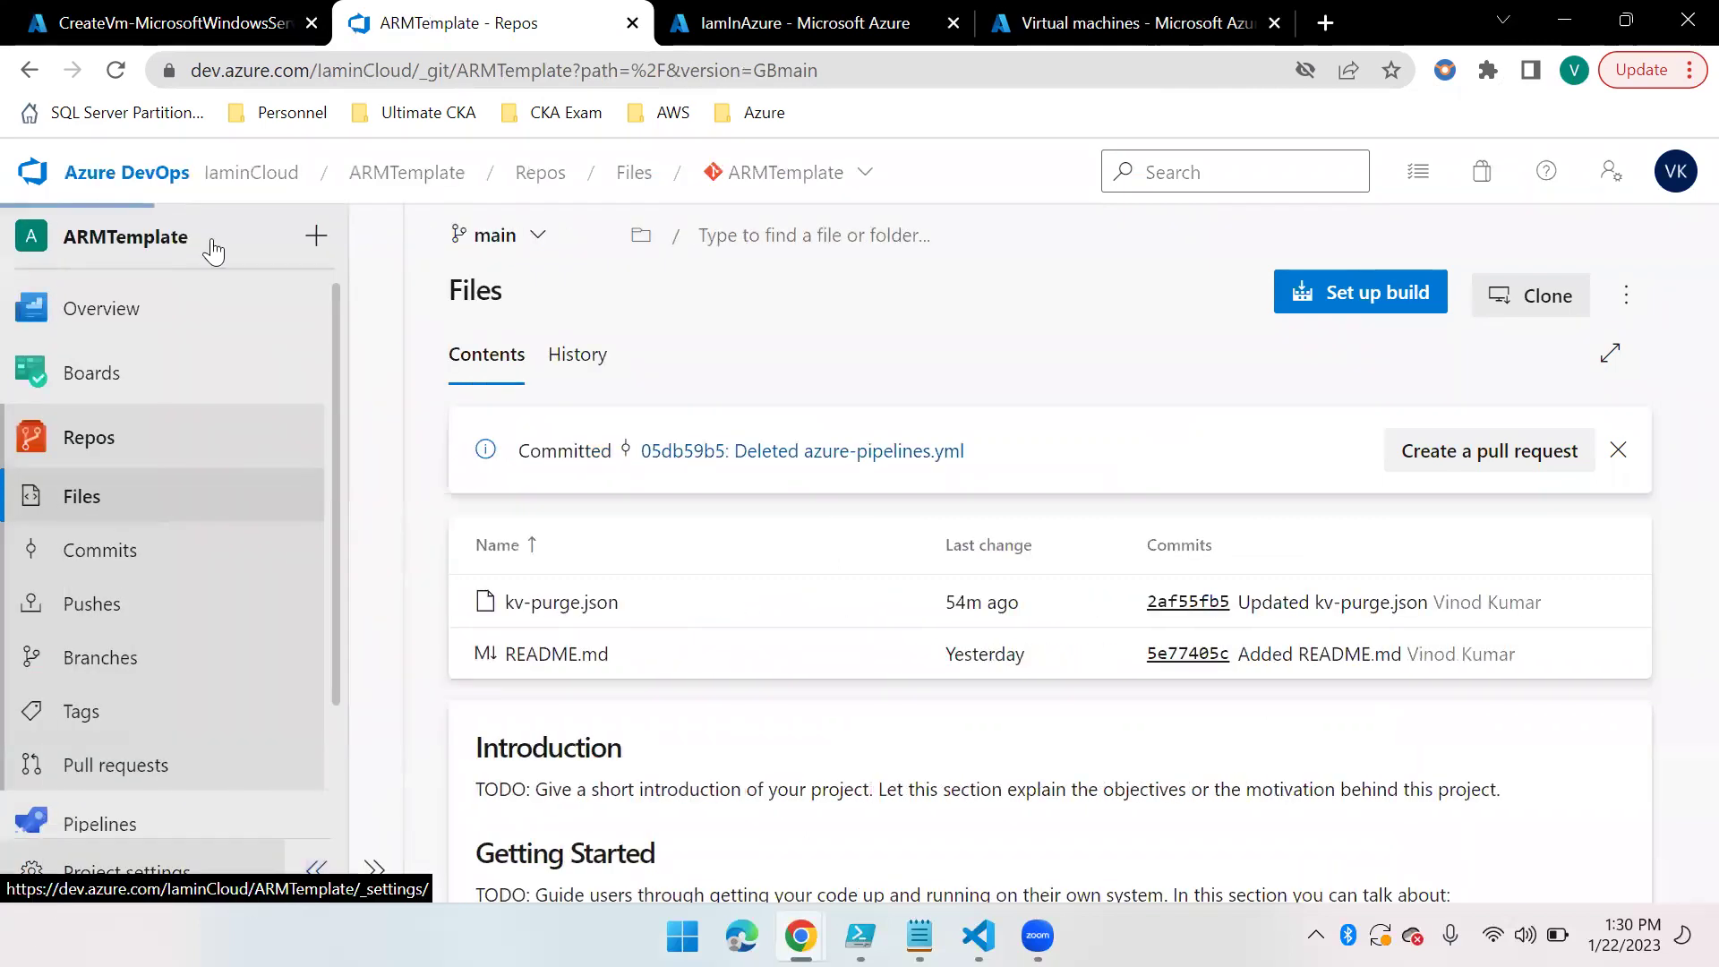
pyautogui.click(34, 174)
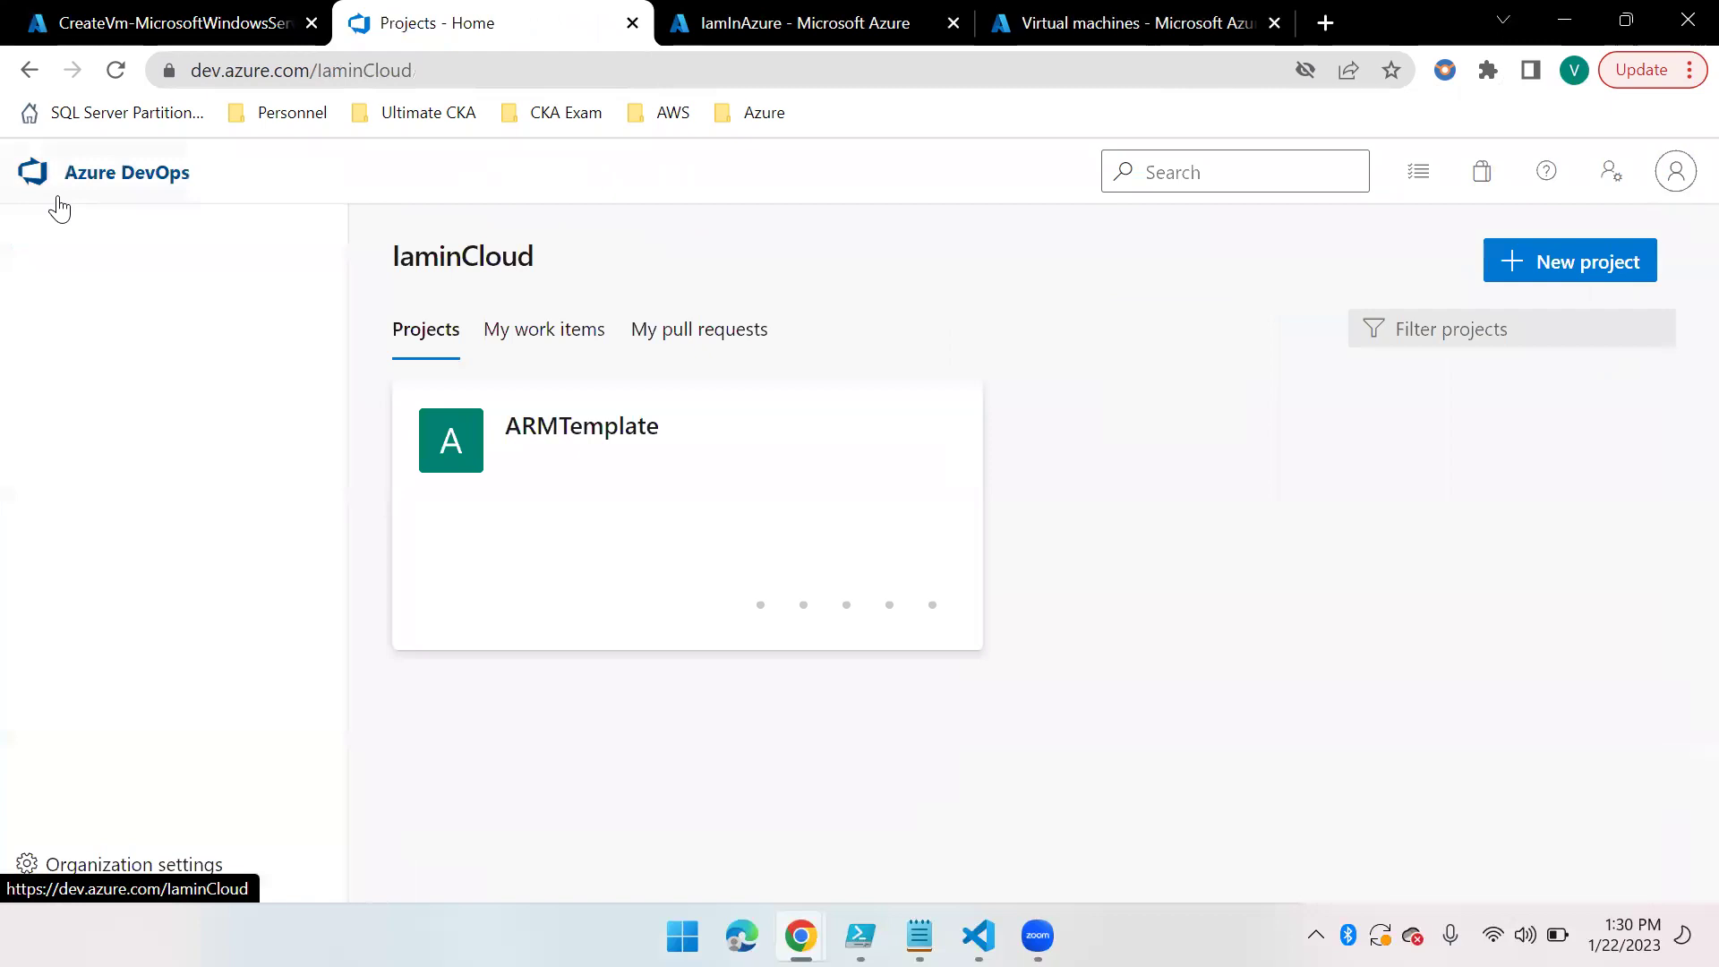
pyautogui.click(183, 873)
pyautogui.scroll(-5, 163, 730)
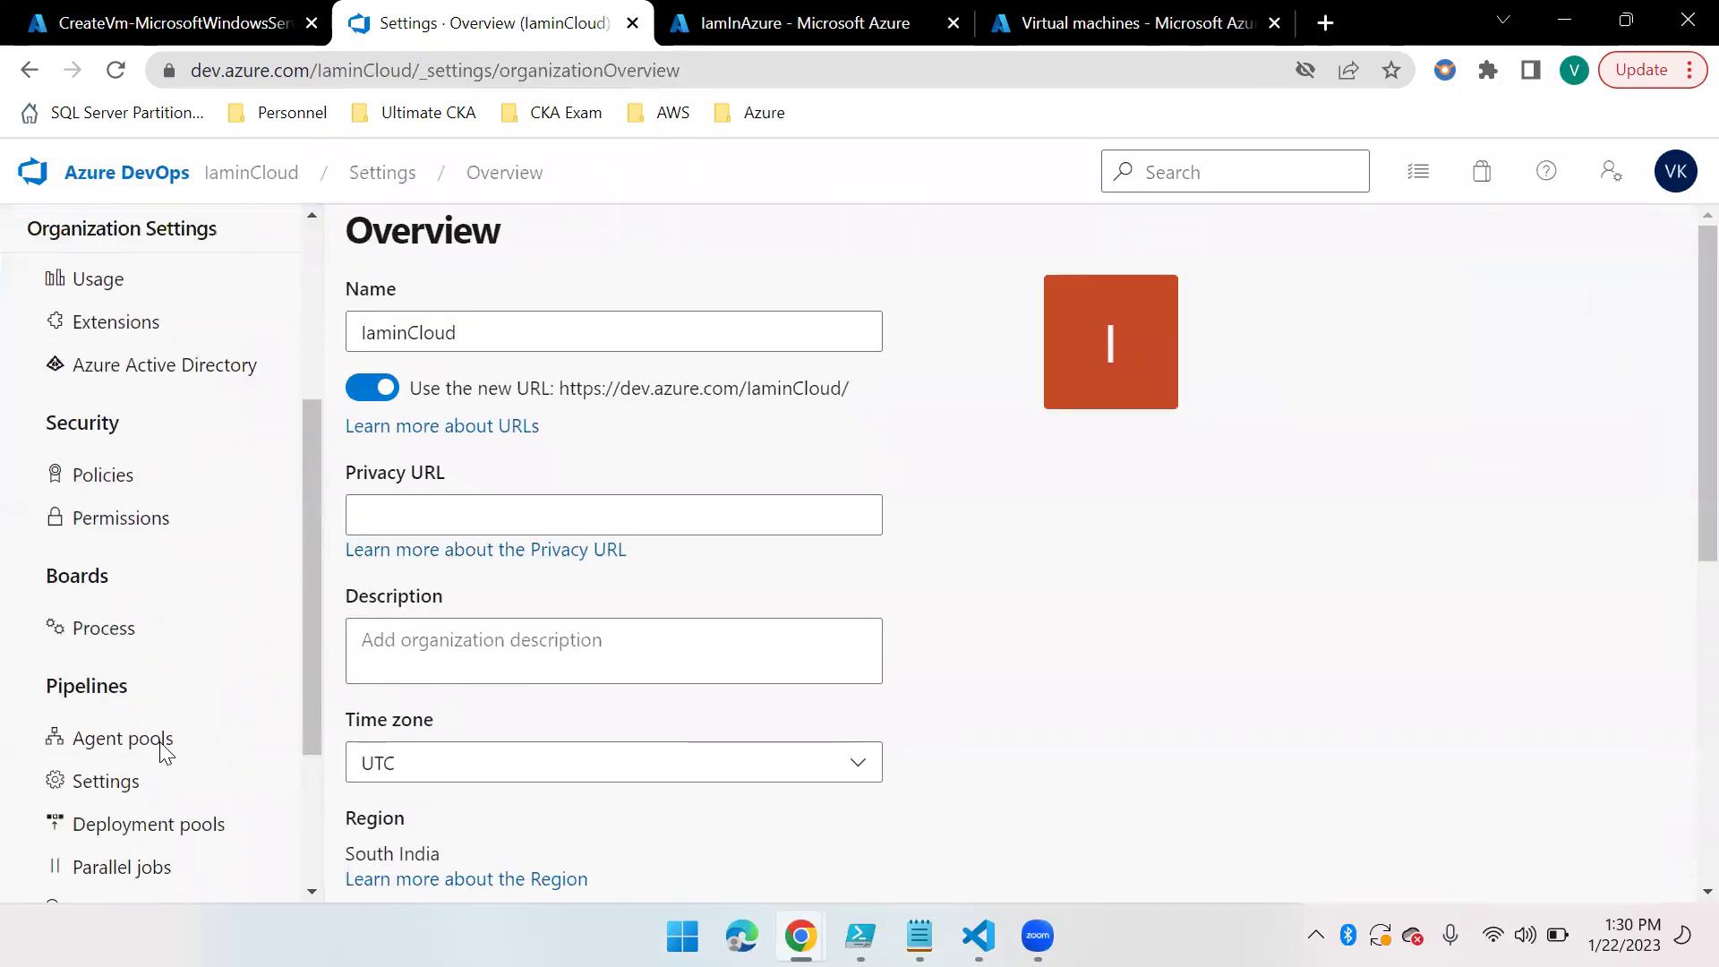
pyautogui.click(128, 715)
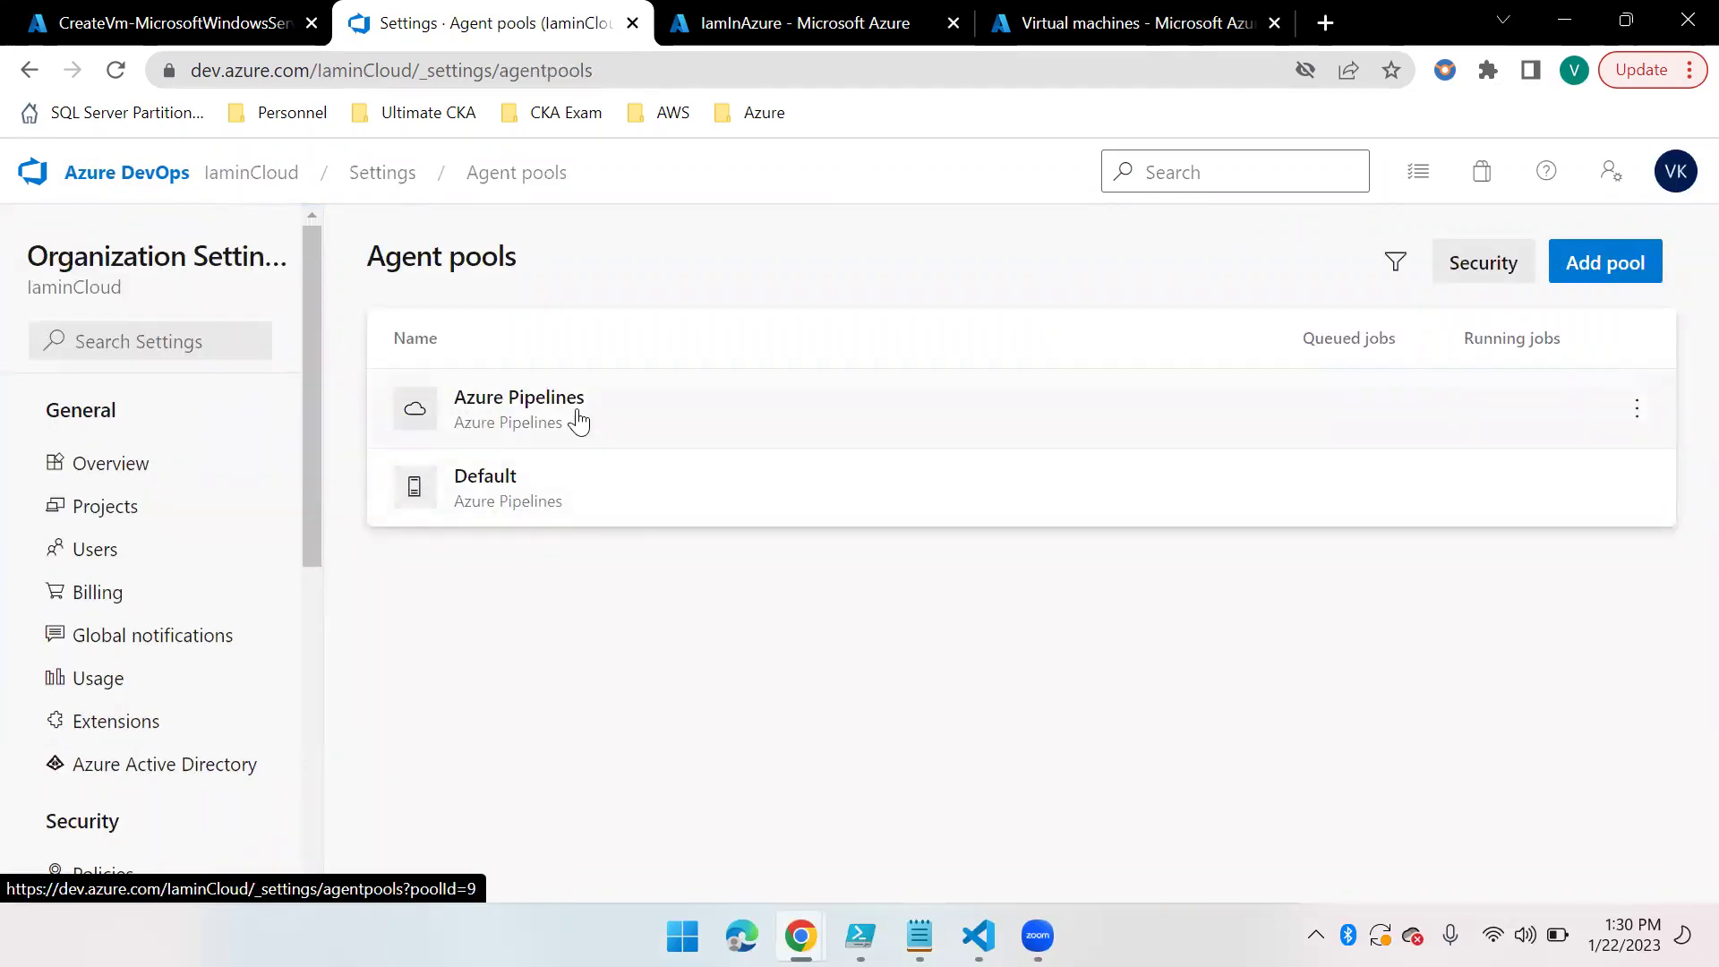
pyautogui.click(516, 488)
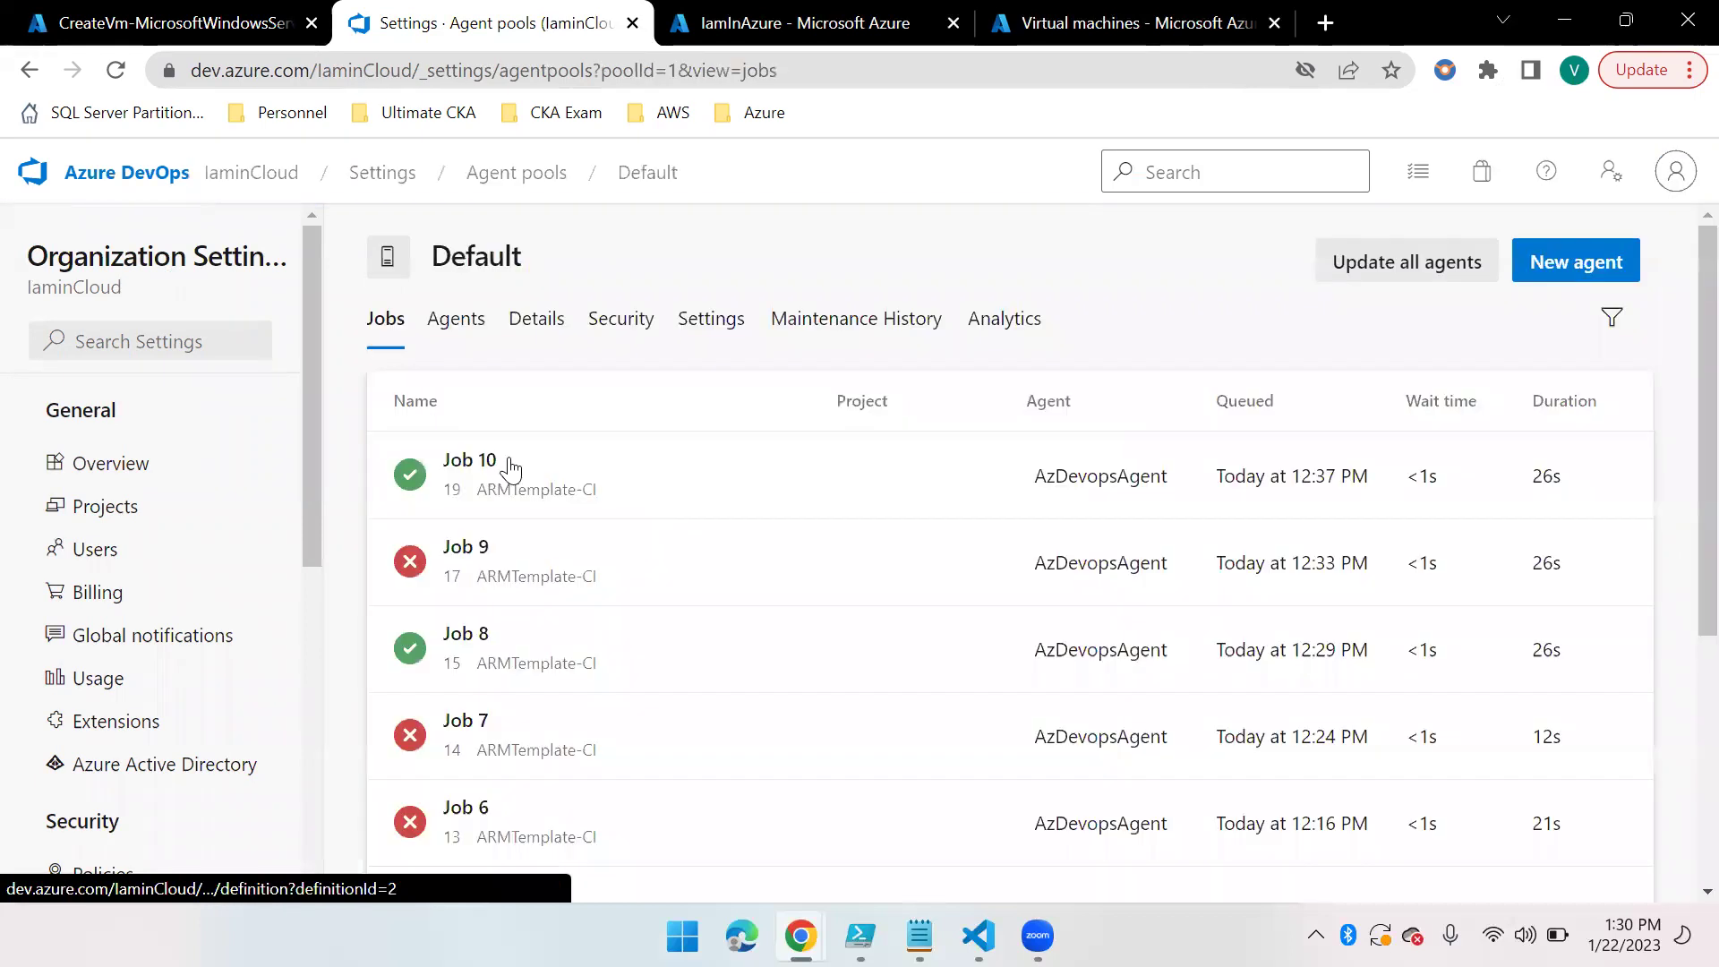
pyautogui.click(455, 320)
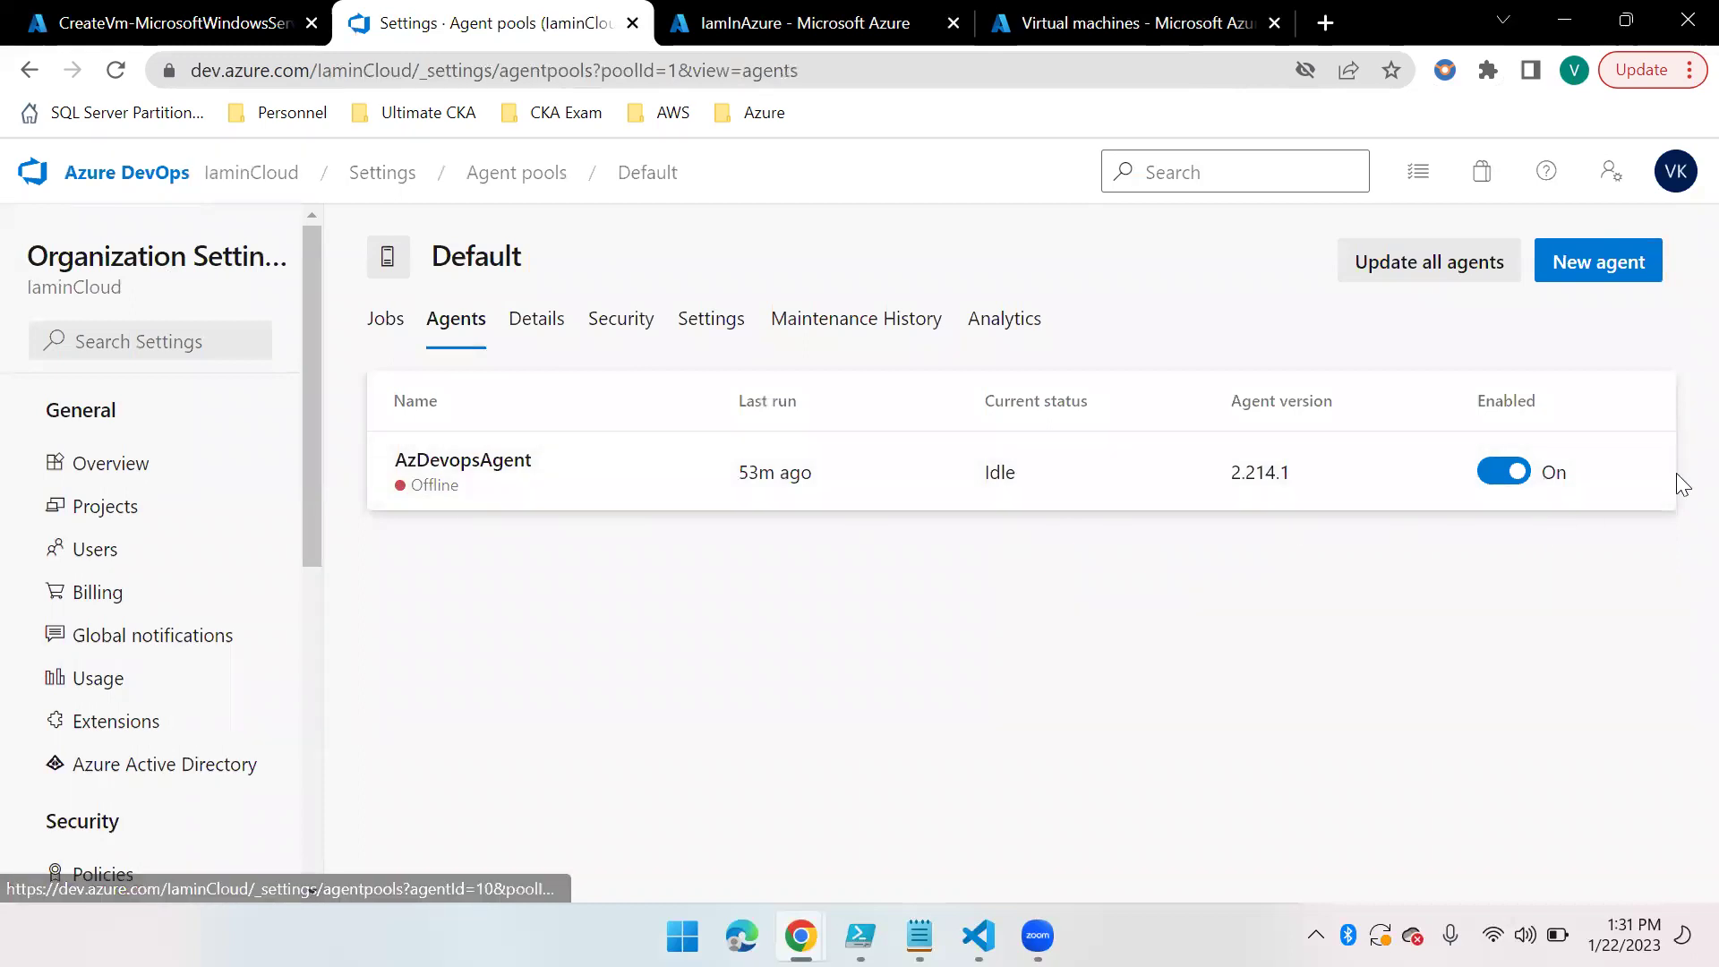
pyautogui.click(1638, 472)
pyautogui.click(1488, 582)
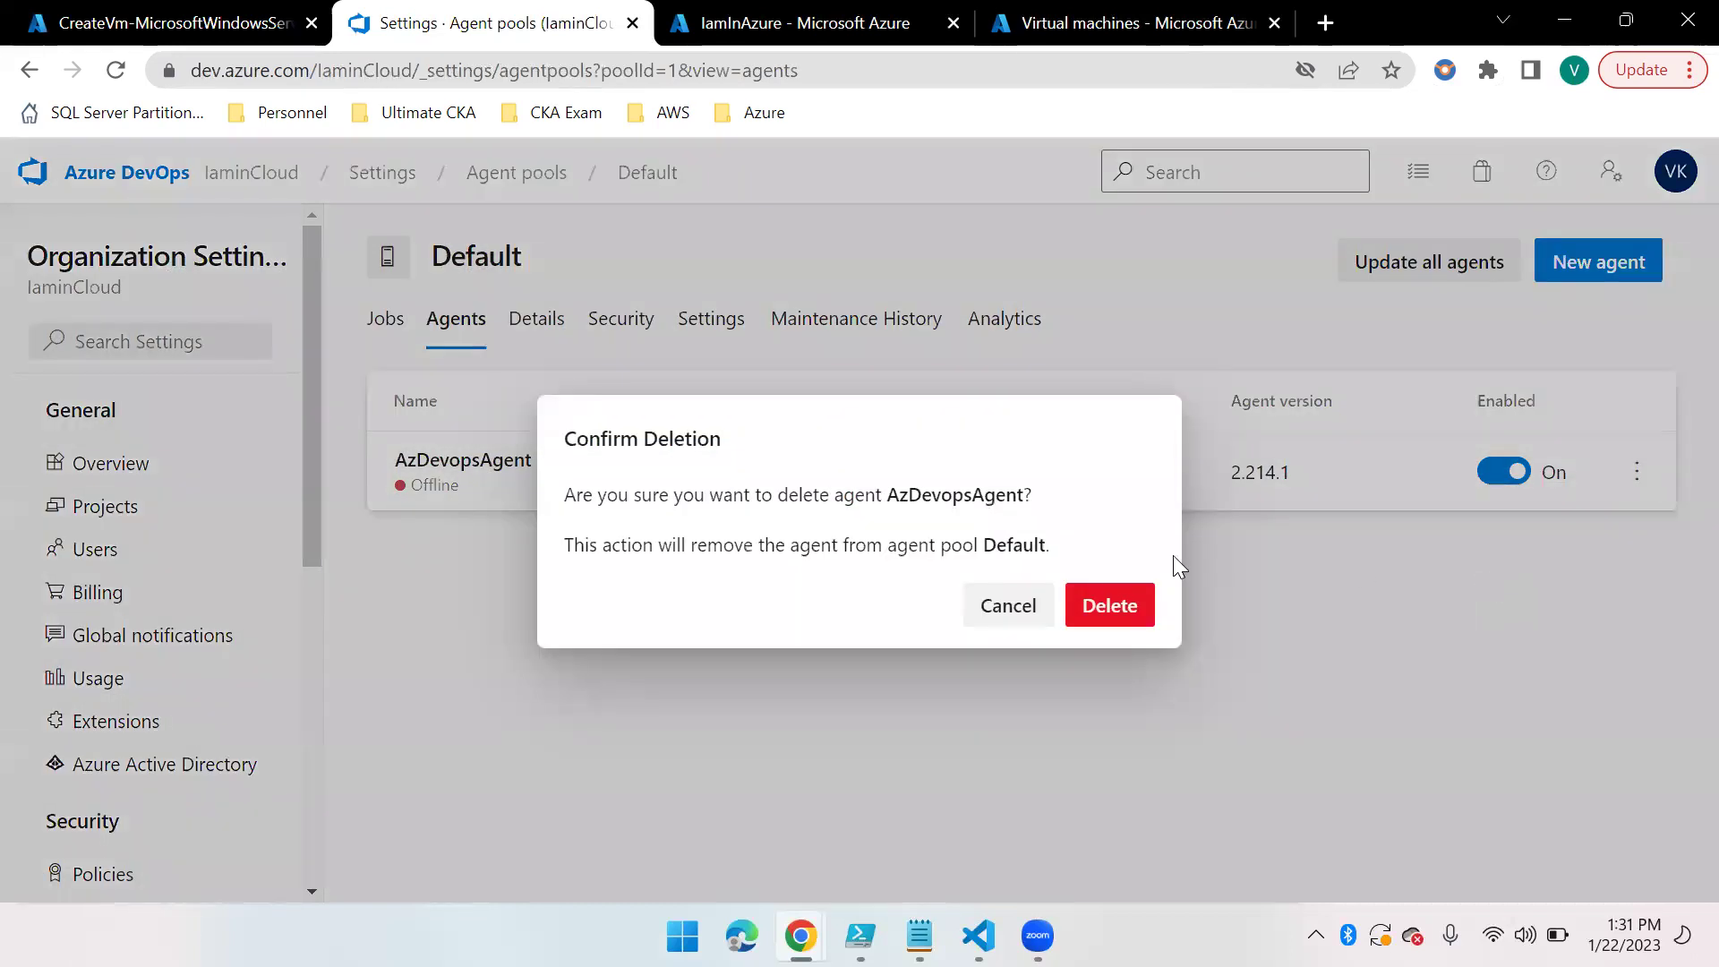
pyautogui.click(1103, 609)
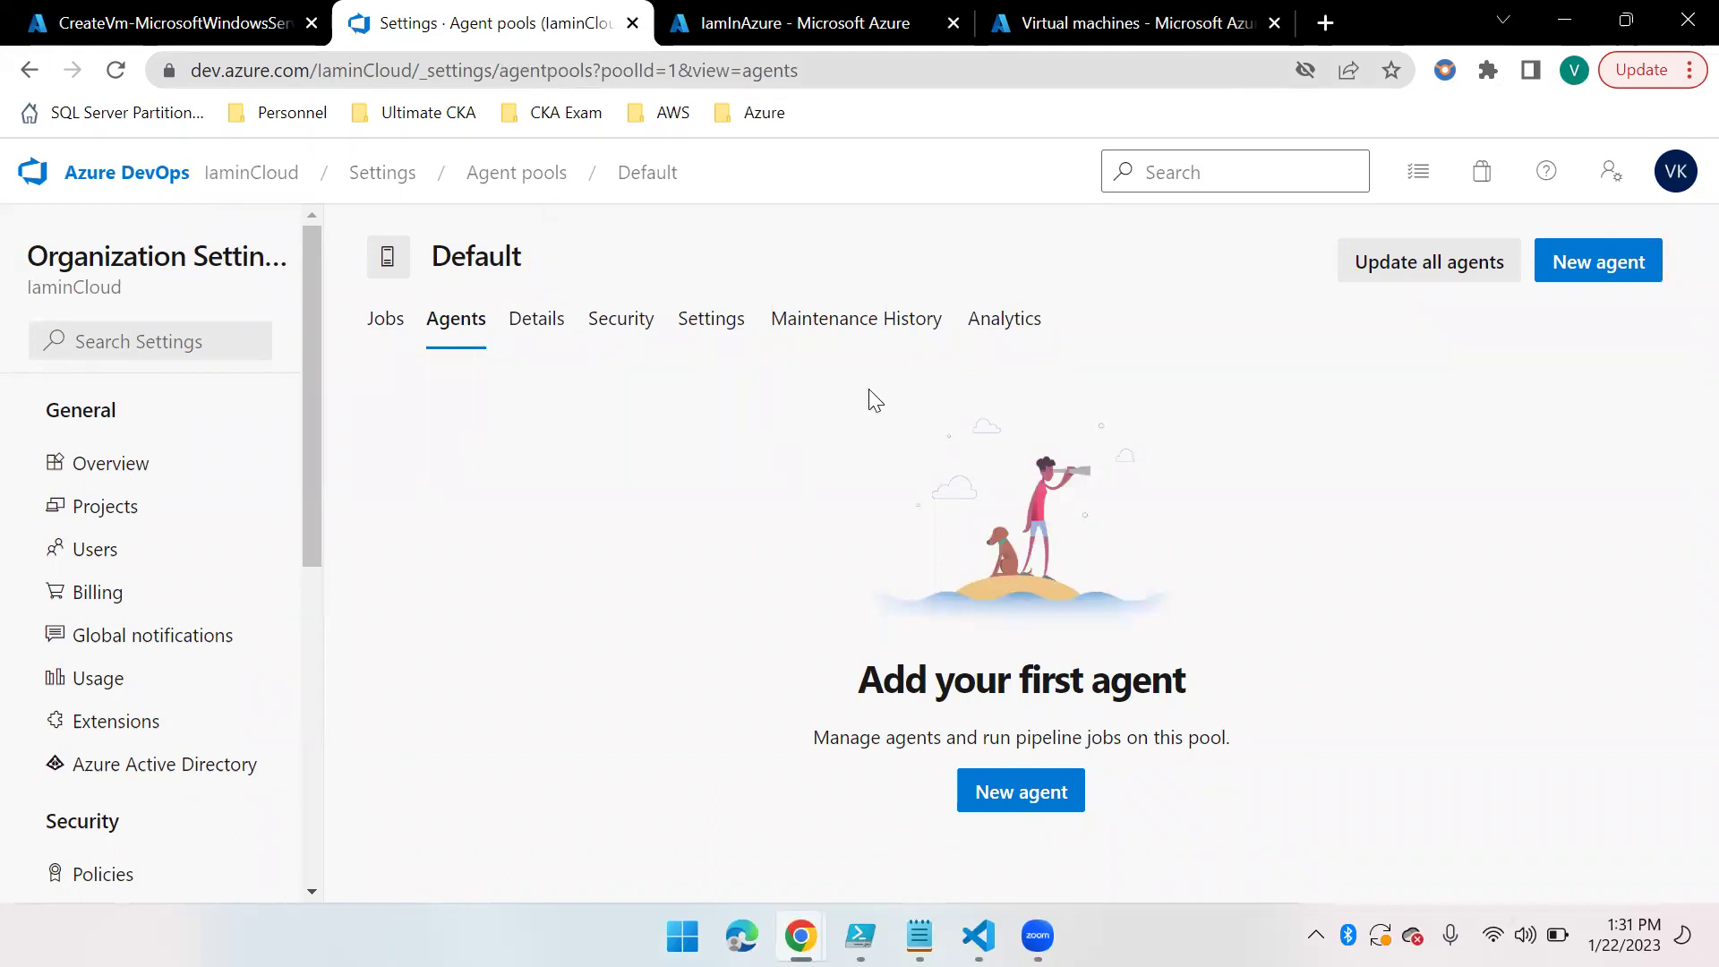
pyautogui.click(1616, 269)
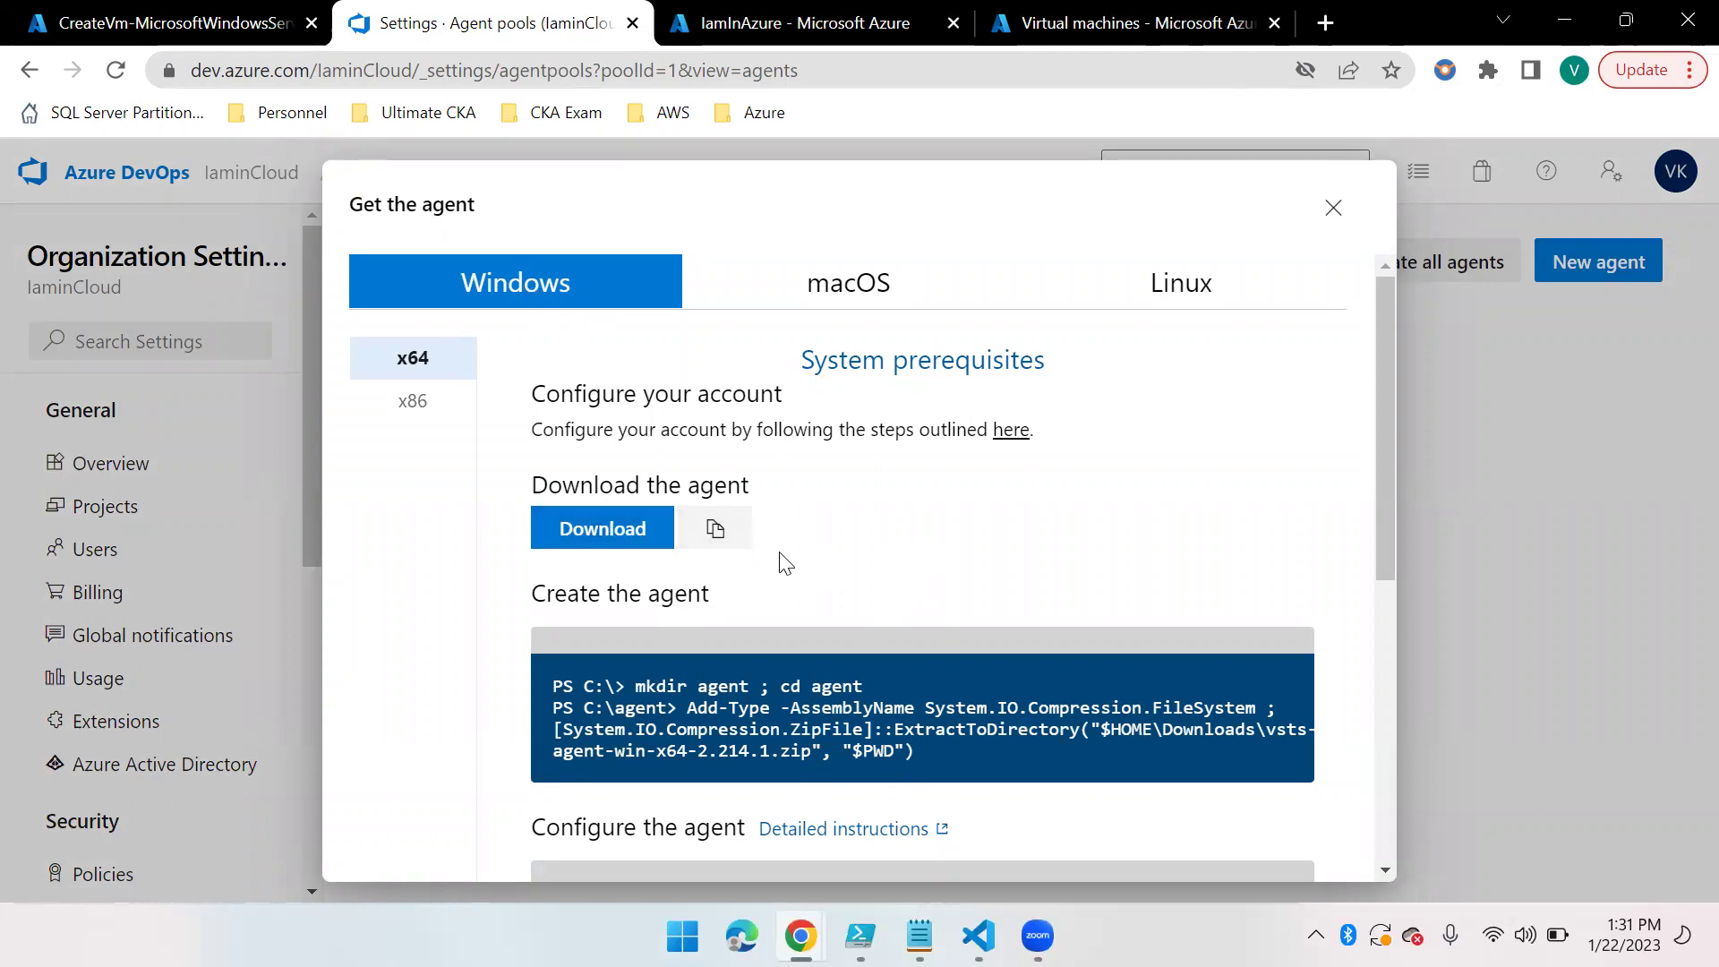
pyautogui.scroll(-3, 744, 612)
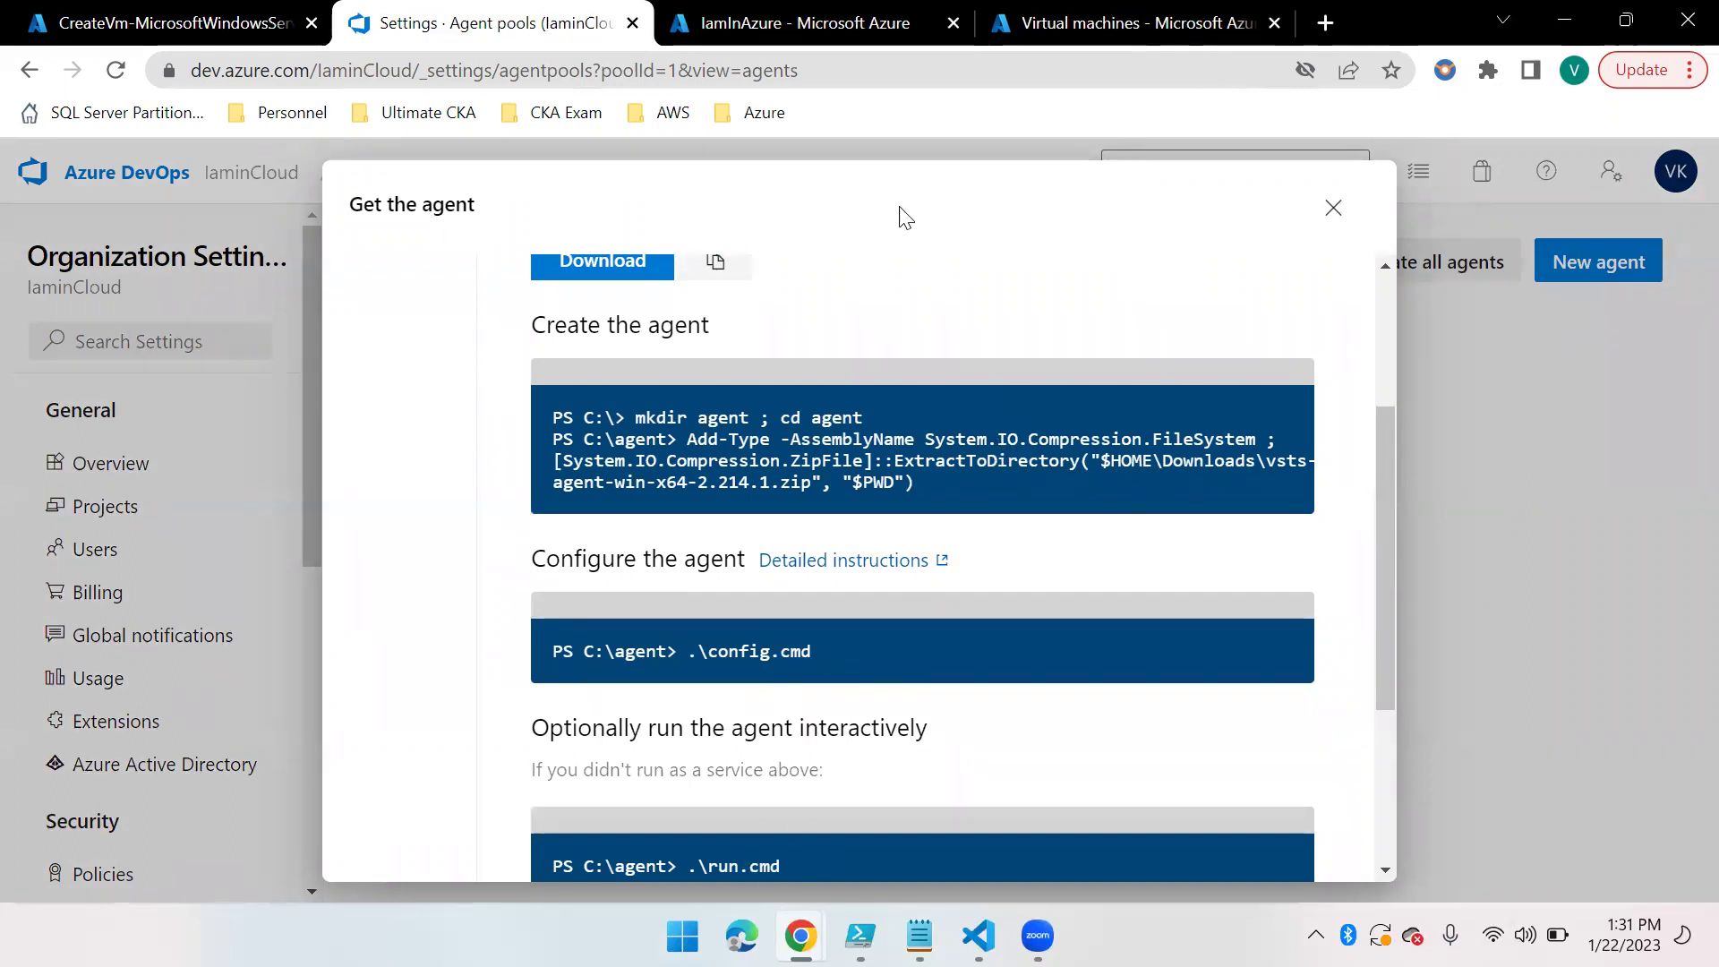
pyautogui.moveTo(963, 292); pyautogui.dragTo(1020, 488)
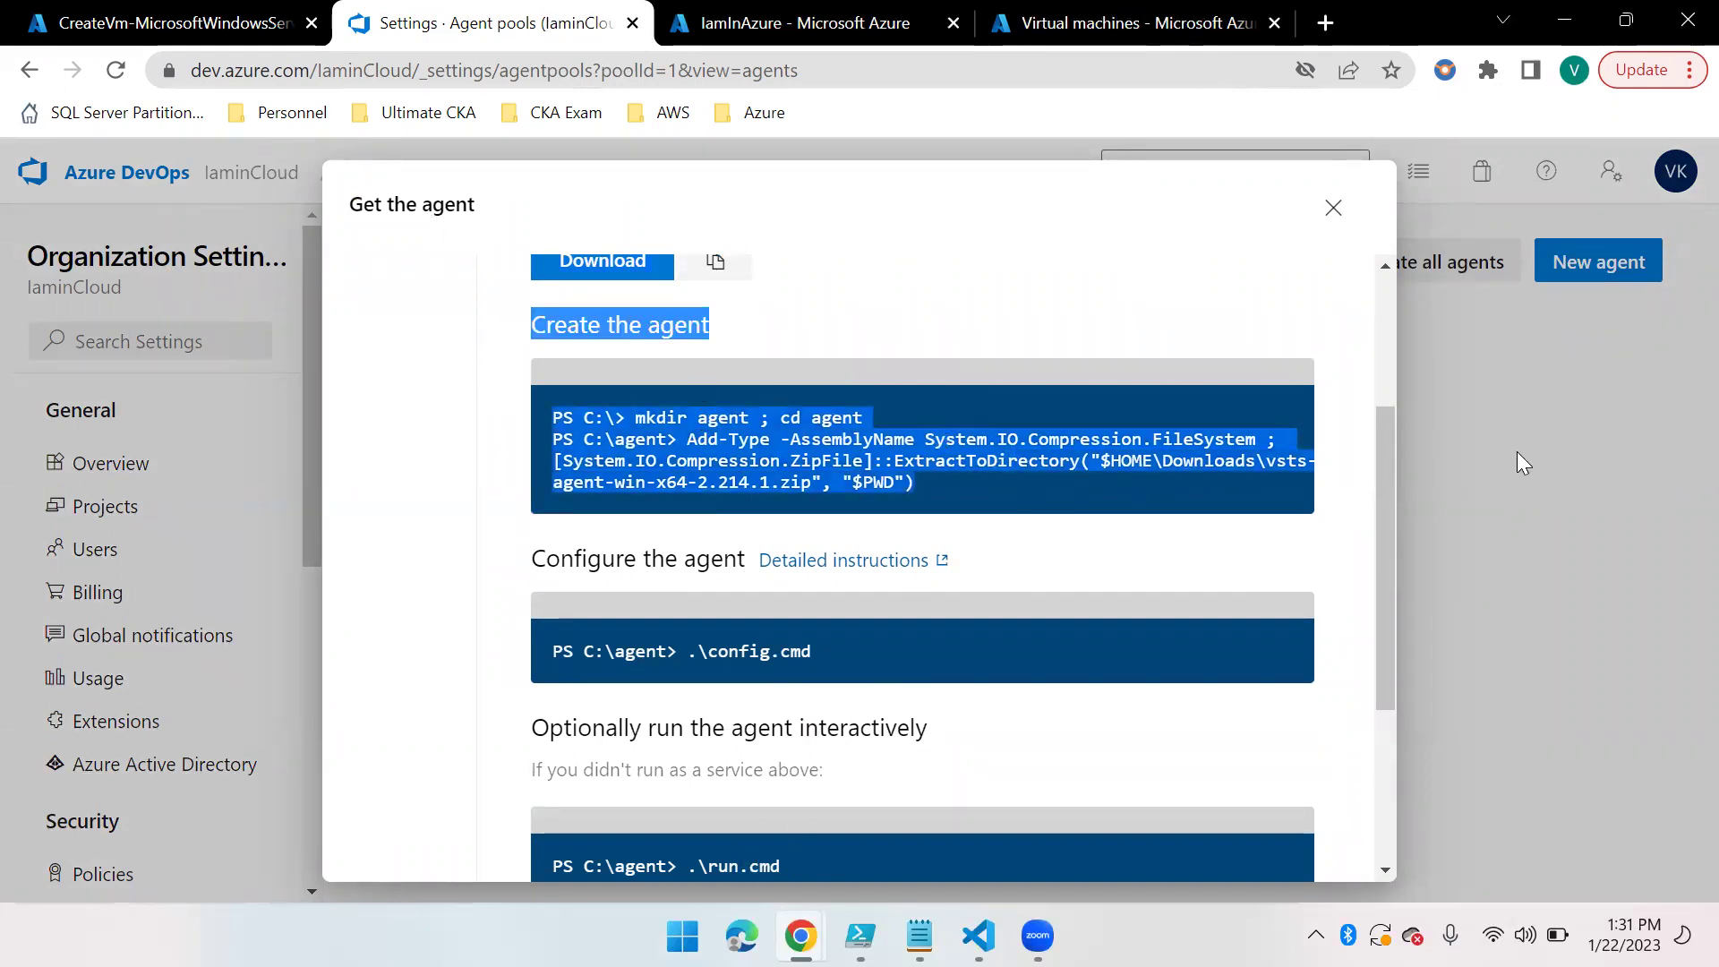
pyautogui.scroll(3, 933, 430)
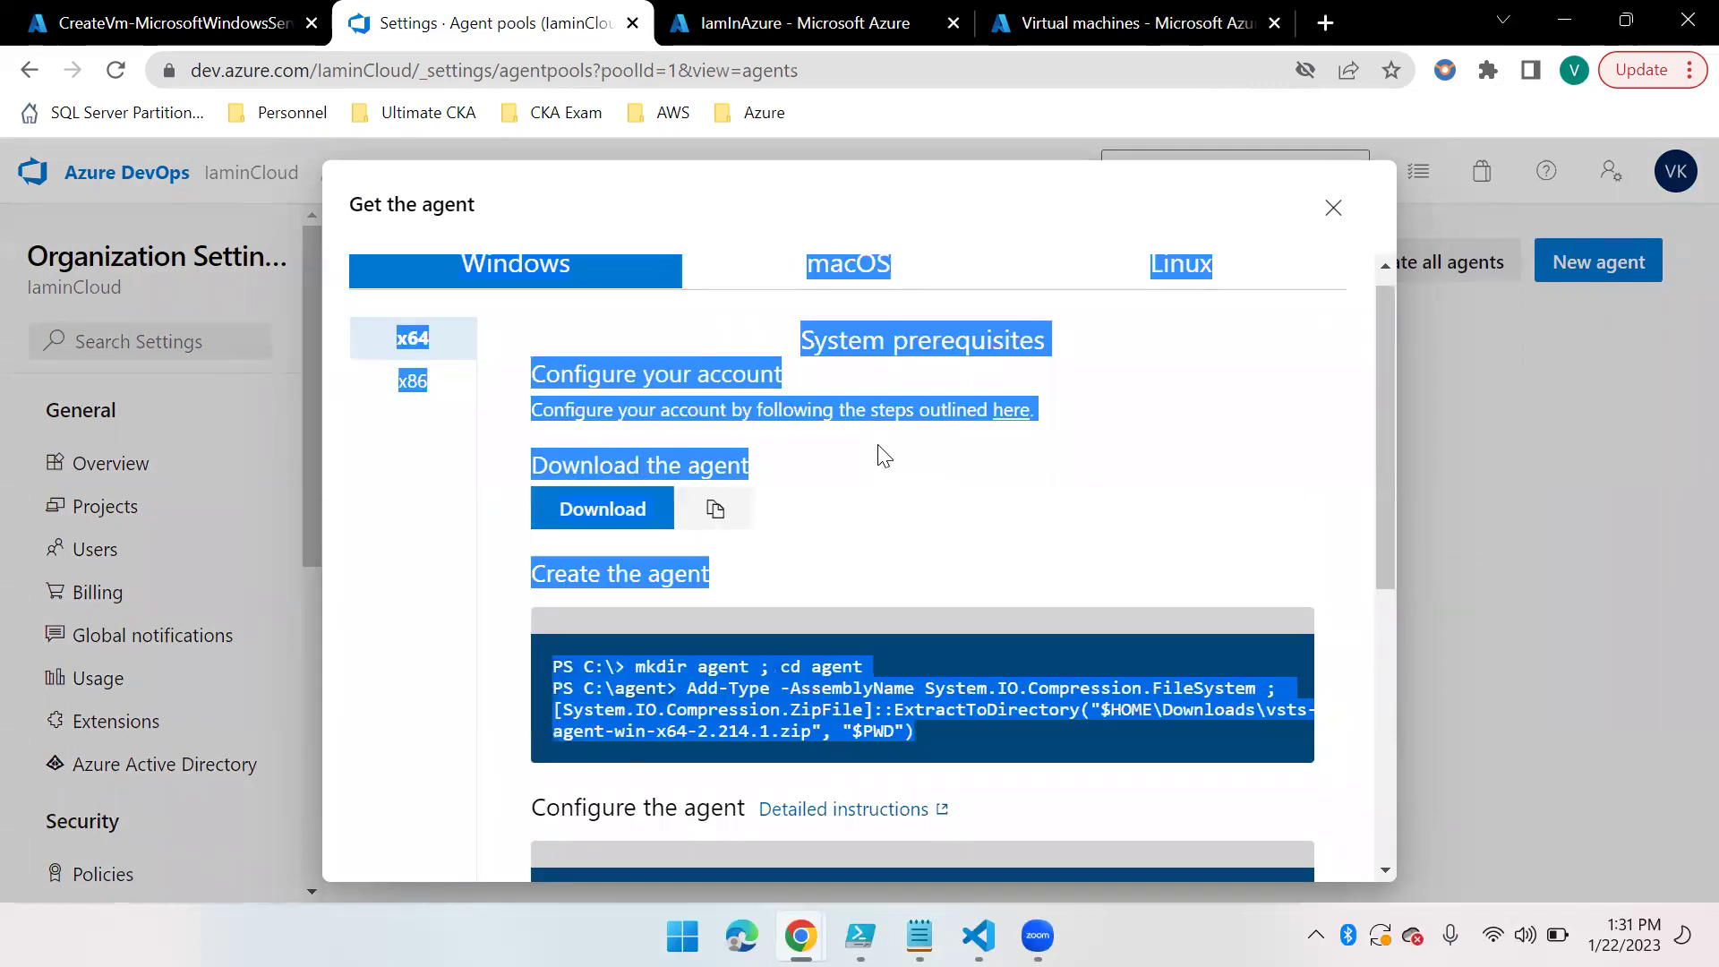
pyautogui.click(921, 318)
pyautogui.click(839, 300)
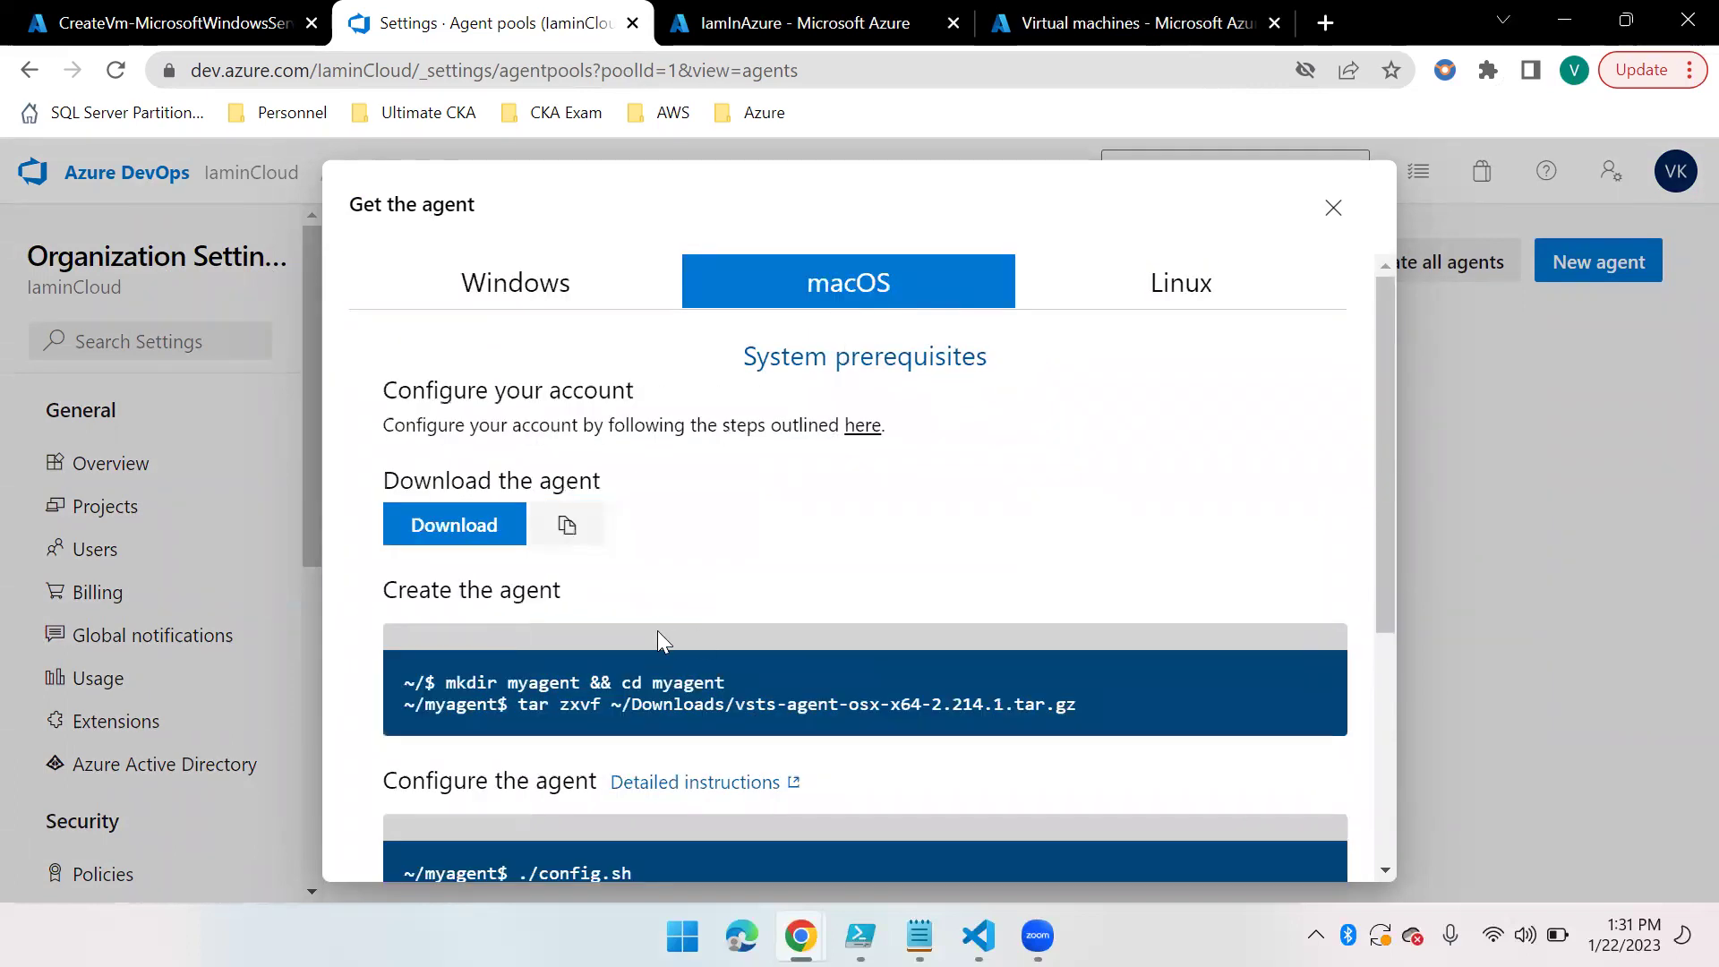
pyautogui.scroll(-3, 639, 682)
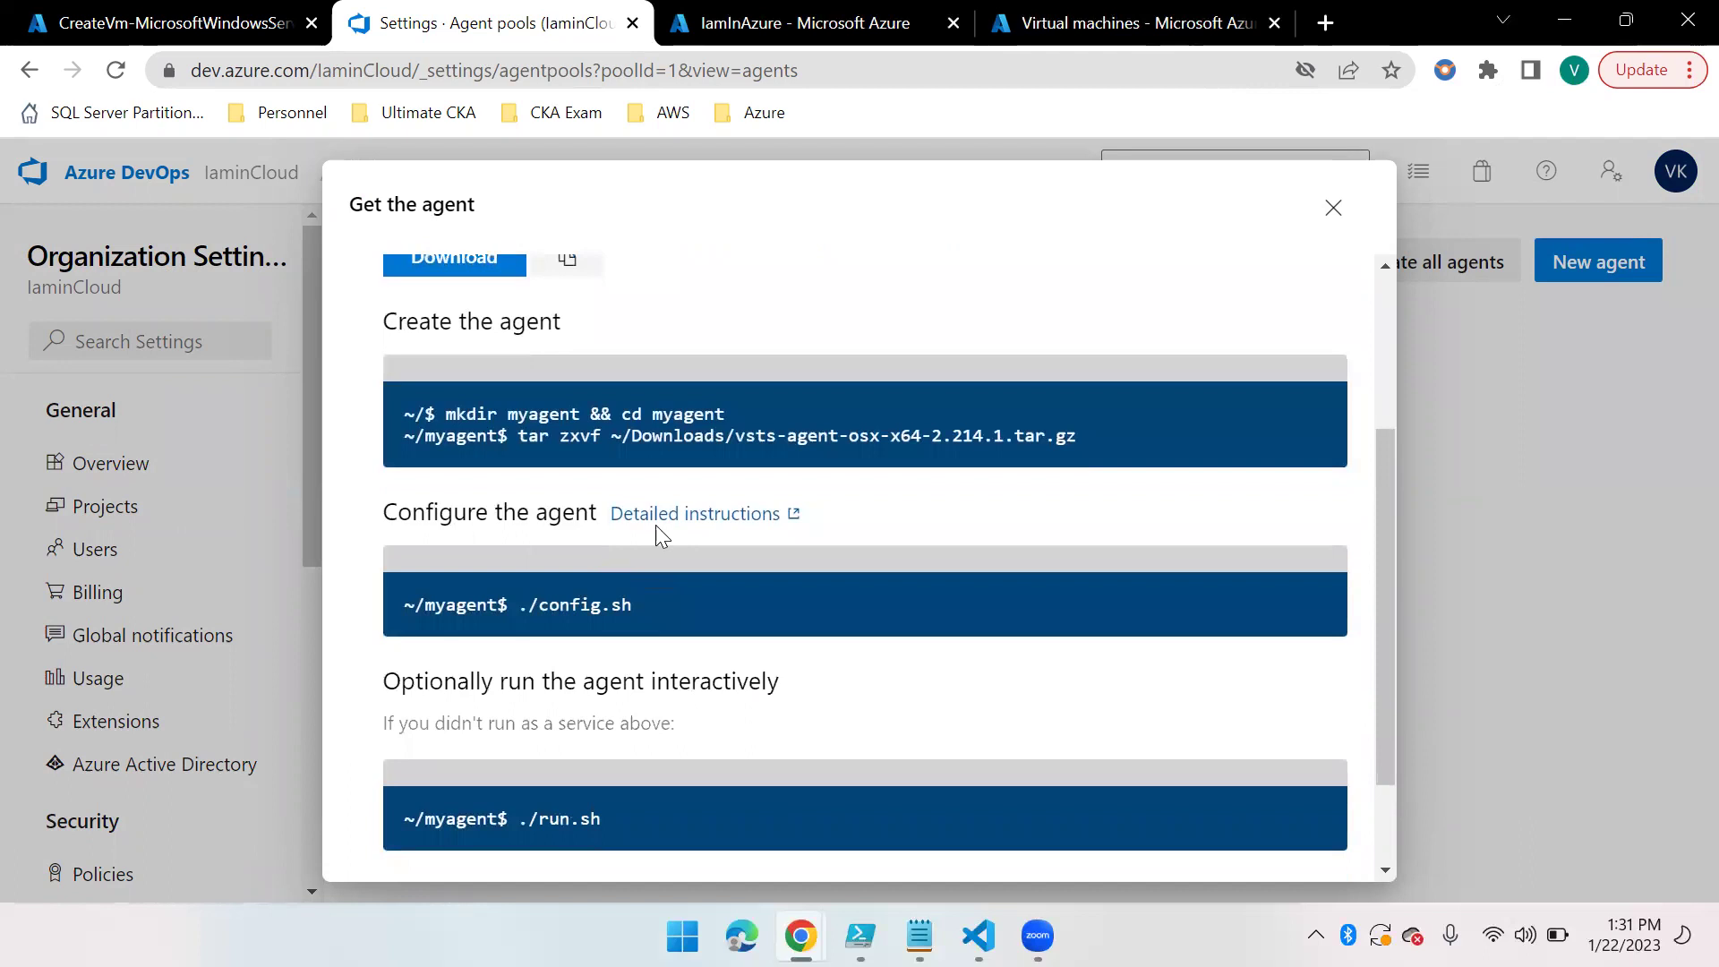
pyautogui.scroll(-2, 732, 714)
pyautogui.scroll(5, 867, 618)
pyautogui.click(1177, 302)
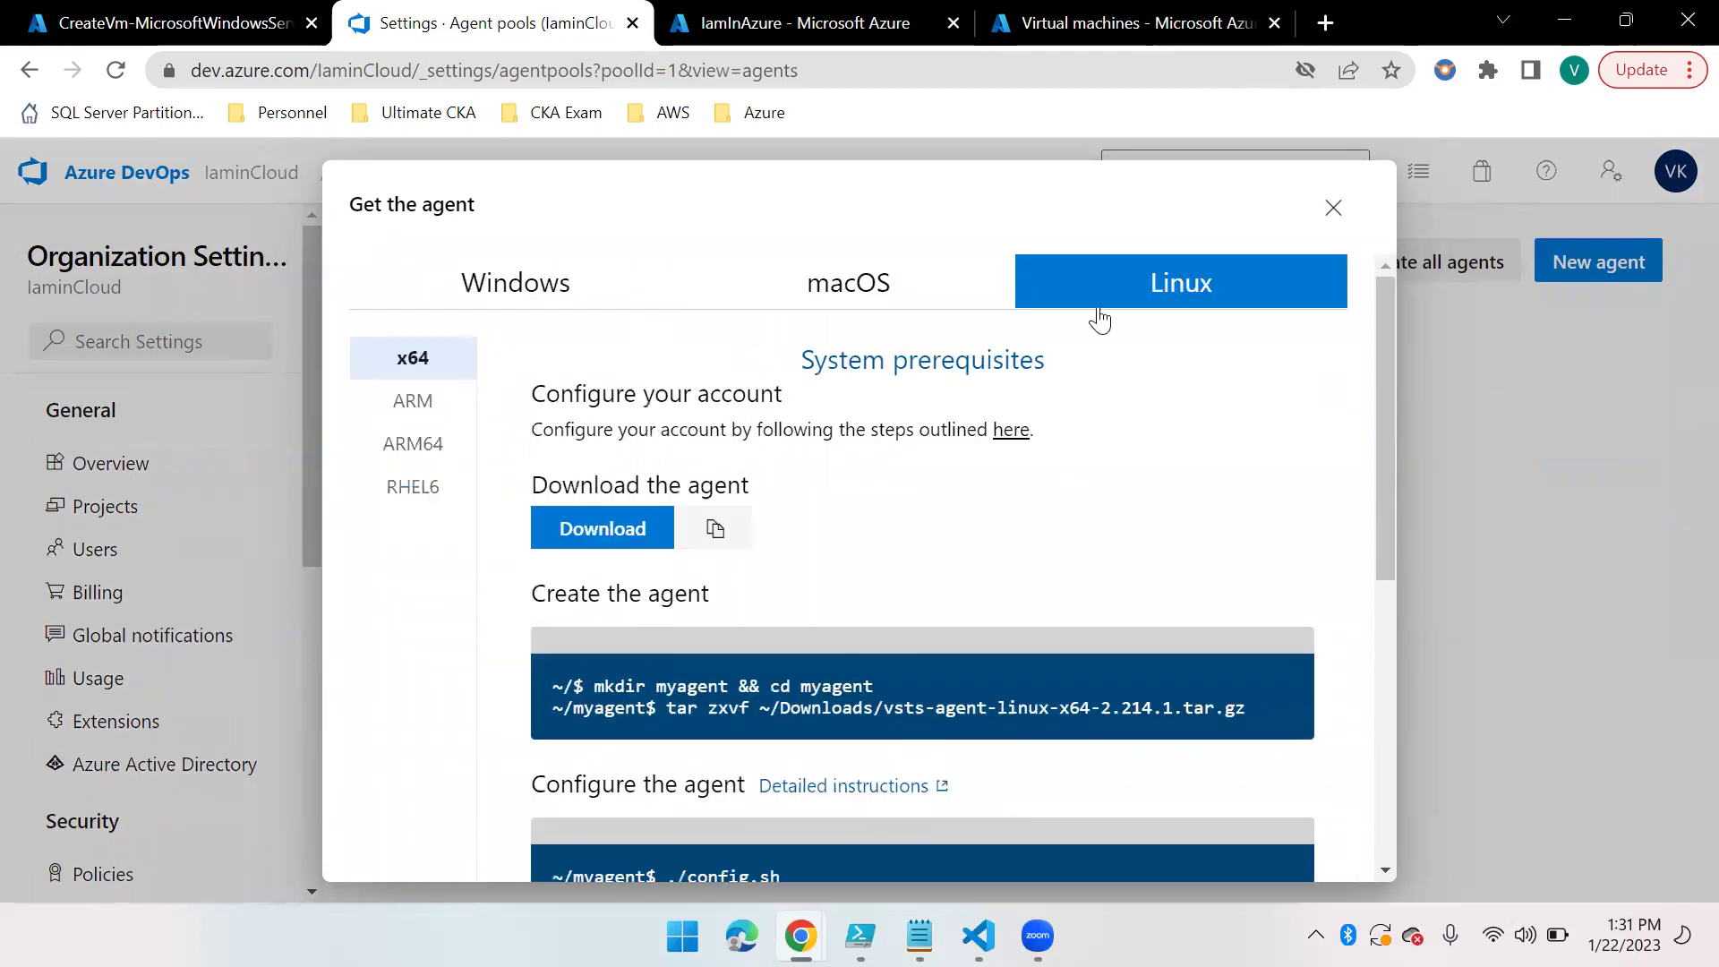
pyautogui.scroll(-3, 868, 680)
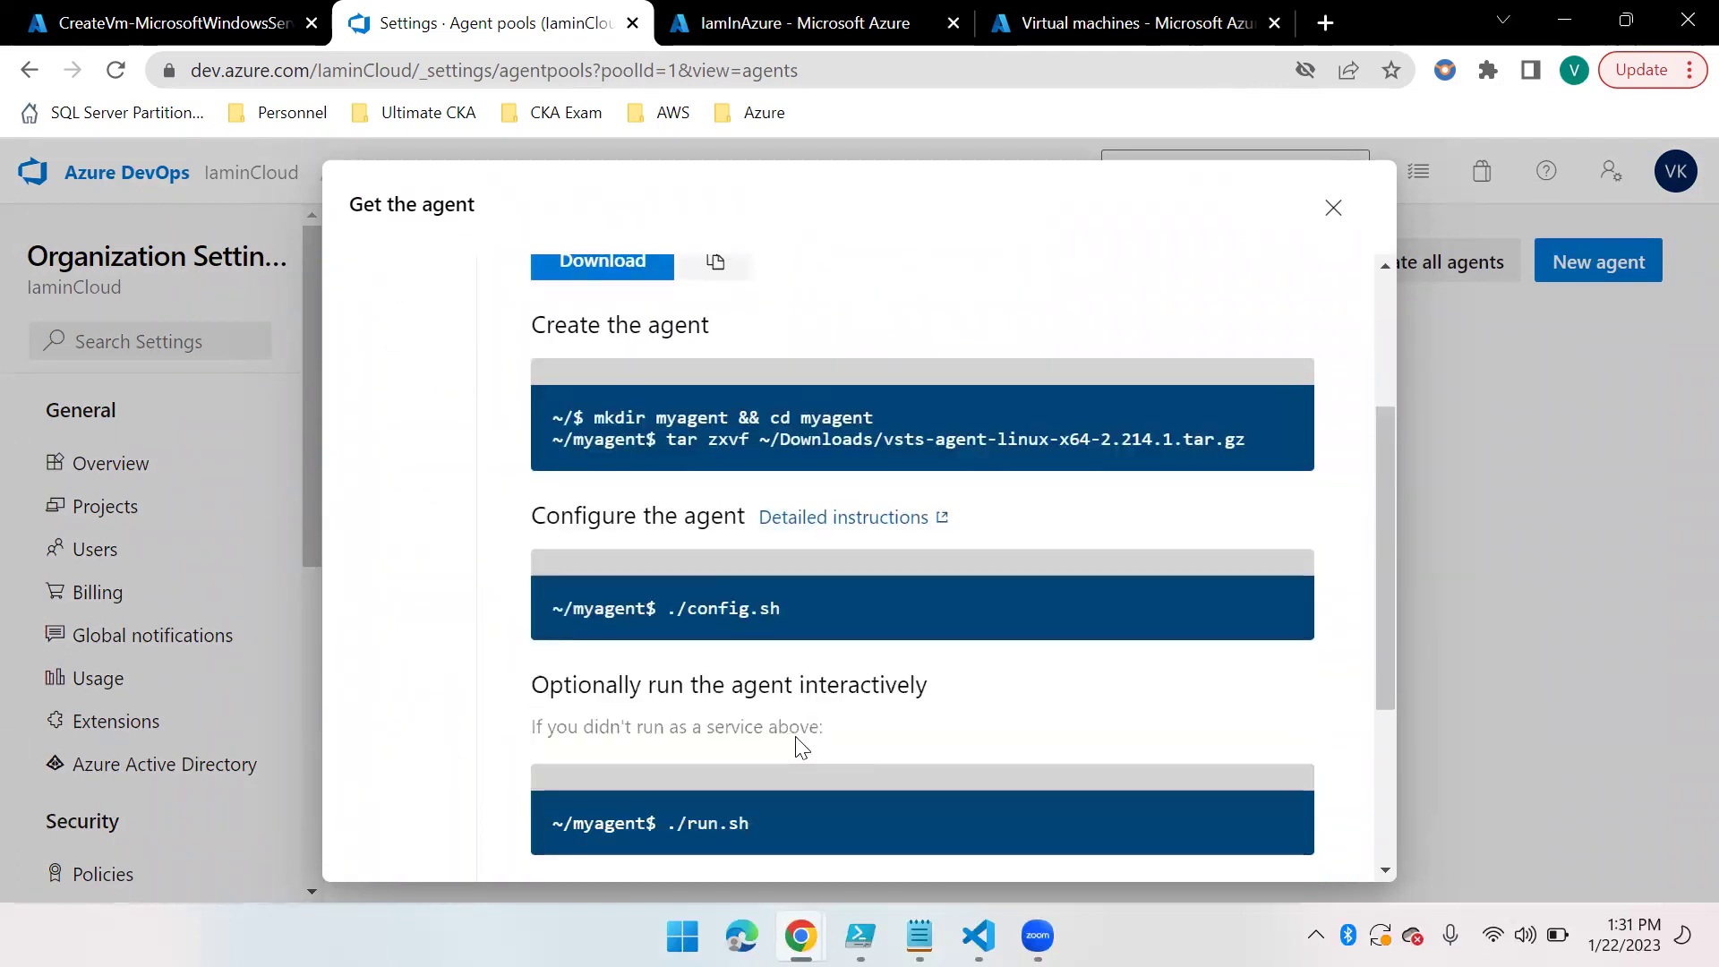
pyautogui.scroll(-3, 799, 746)
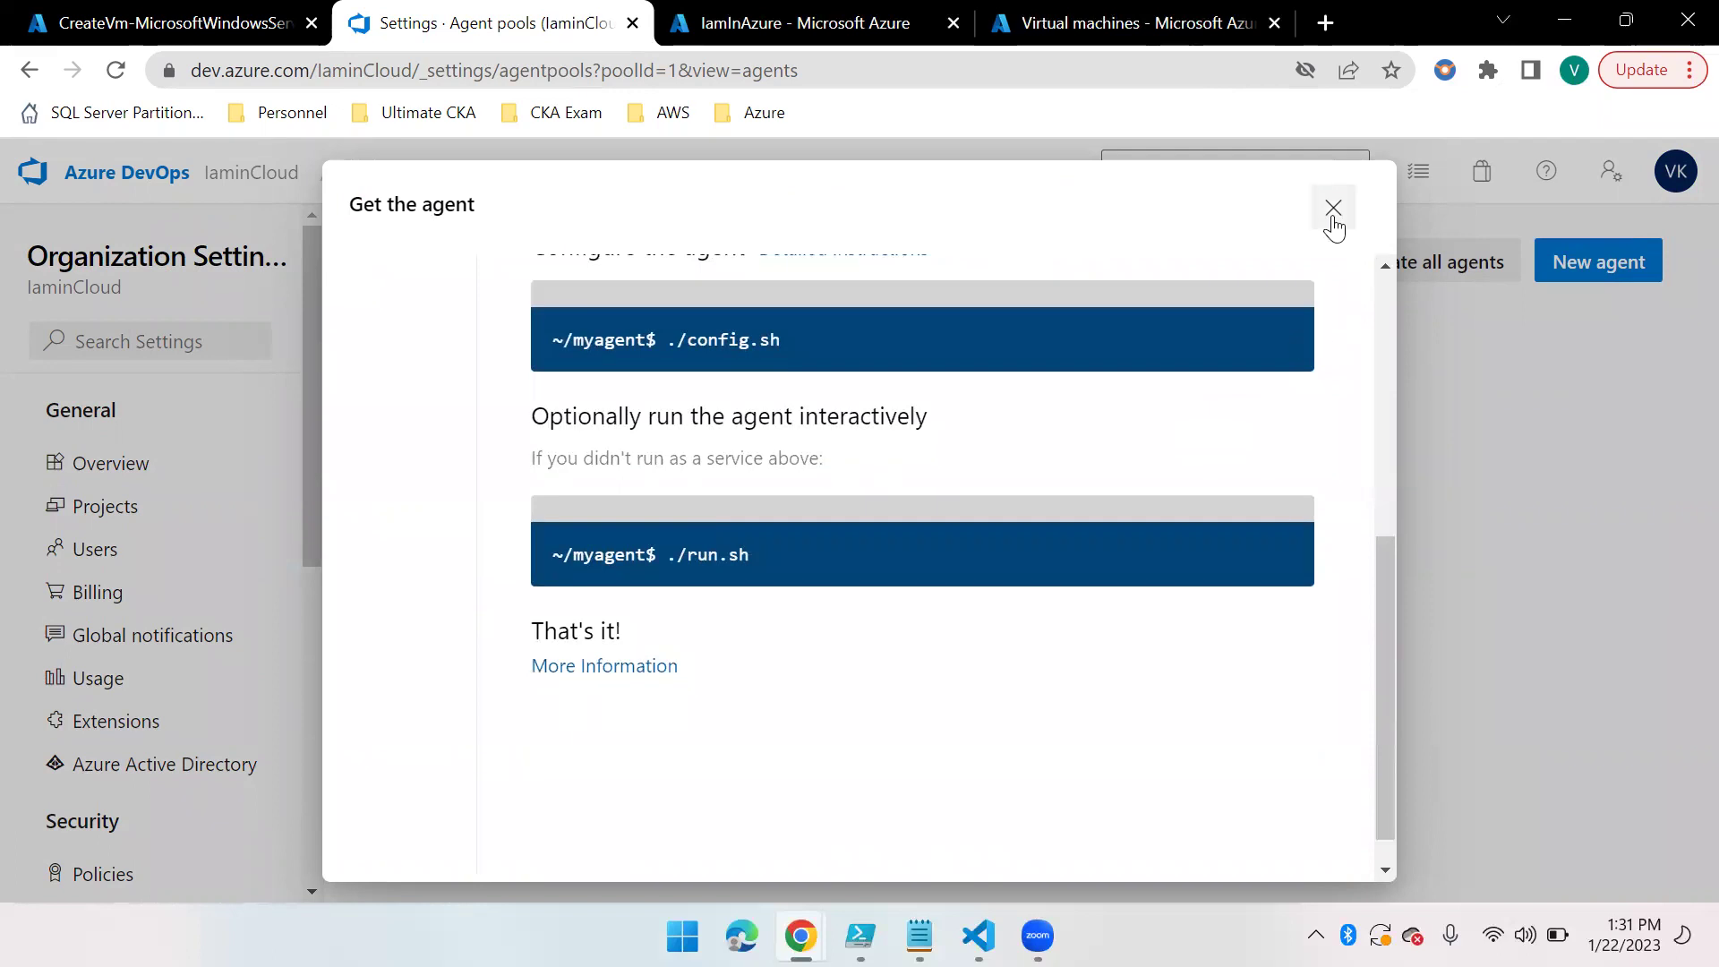
pyautogui.click(1333, 208)
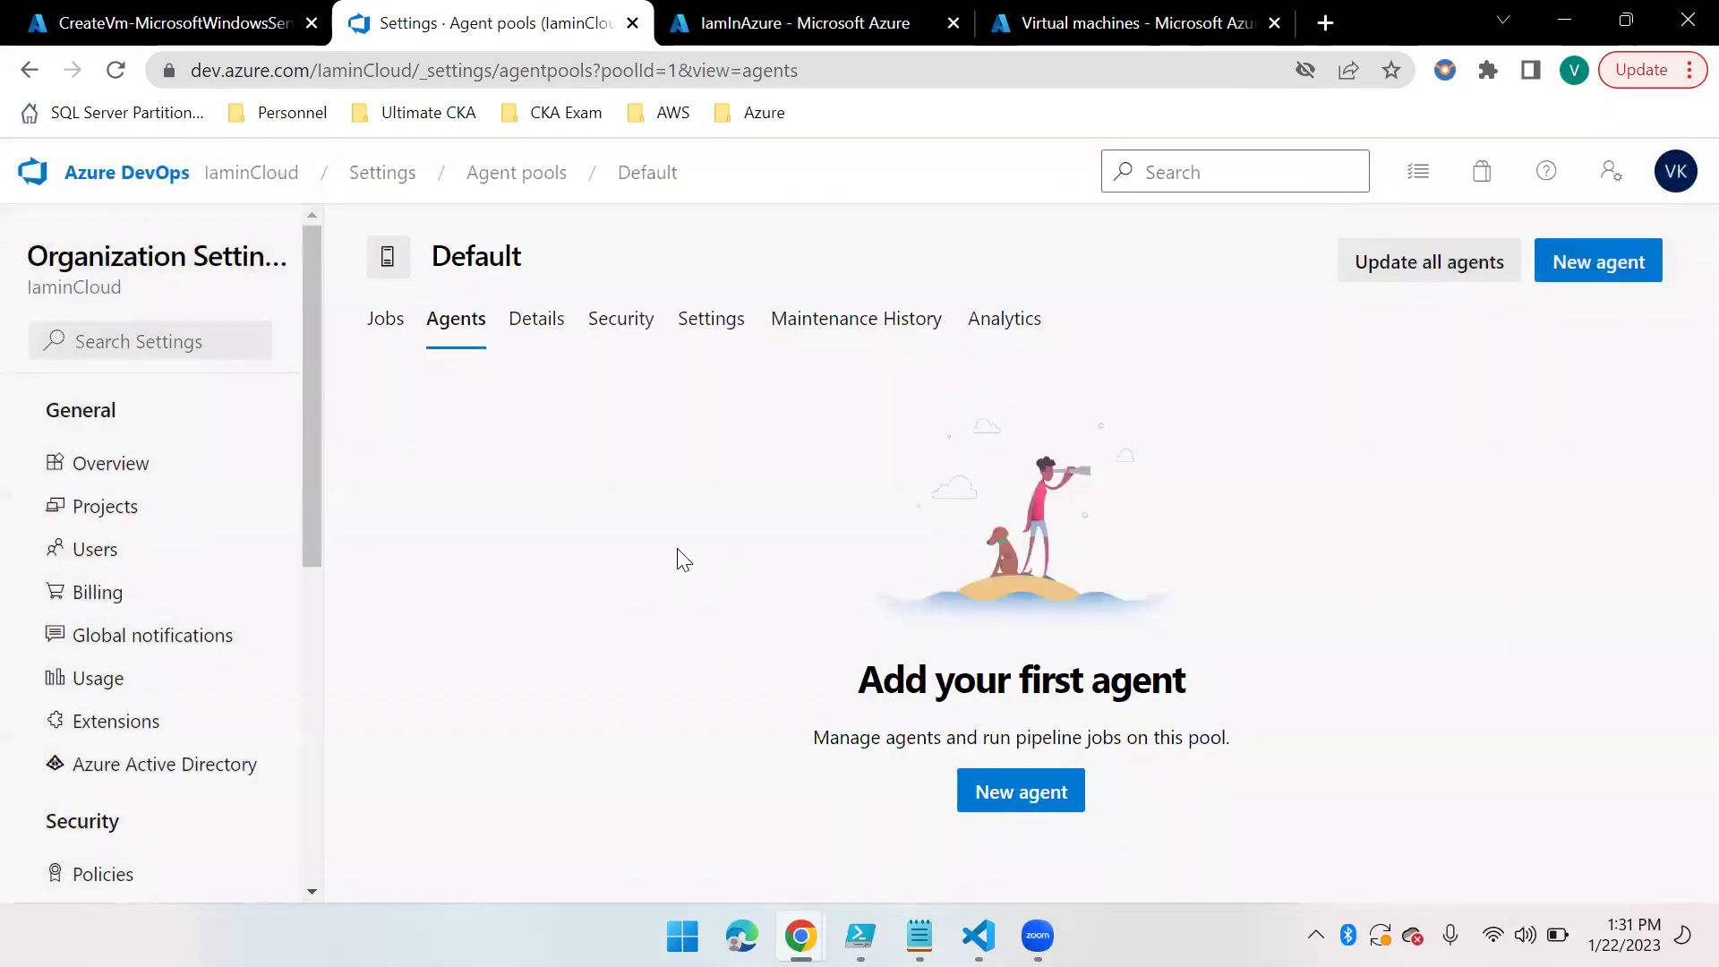
# Open the deployed VM, copy its public IP 104.211.227.19, and search Windows for 'remote'
pyautogui.click(150, 23)
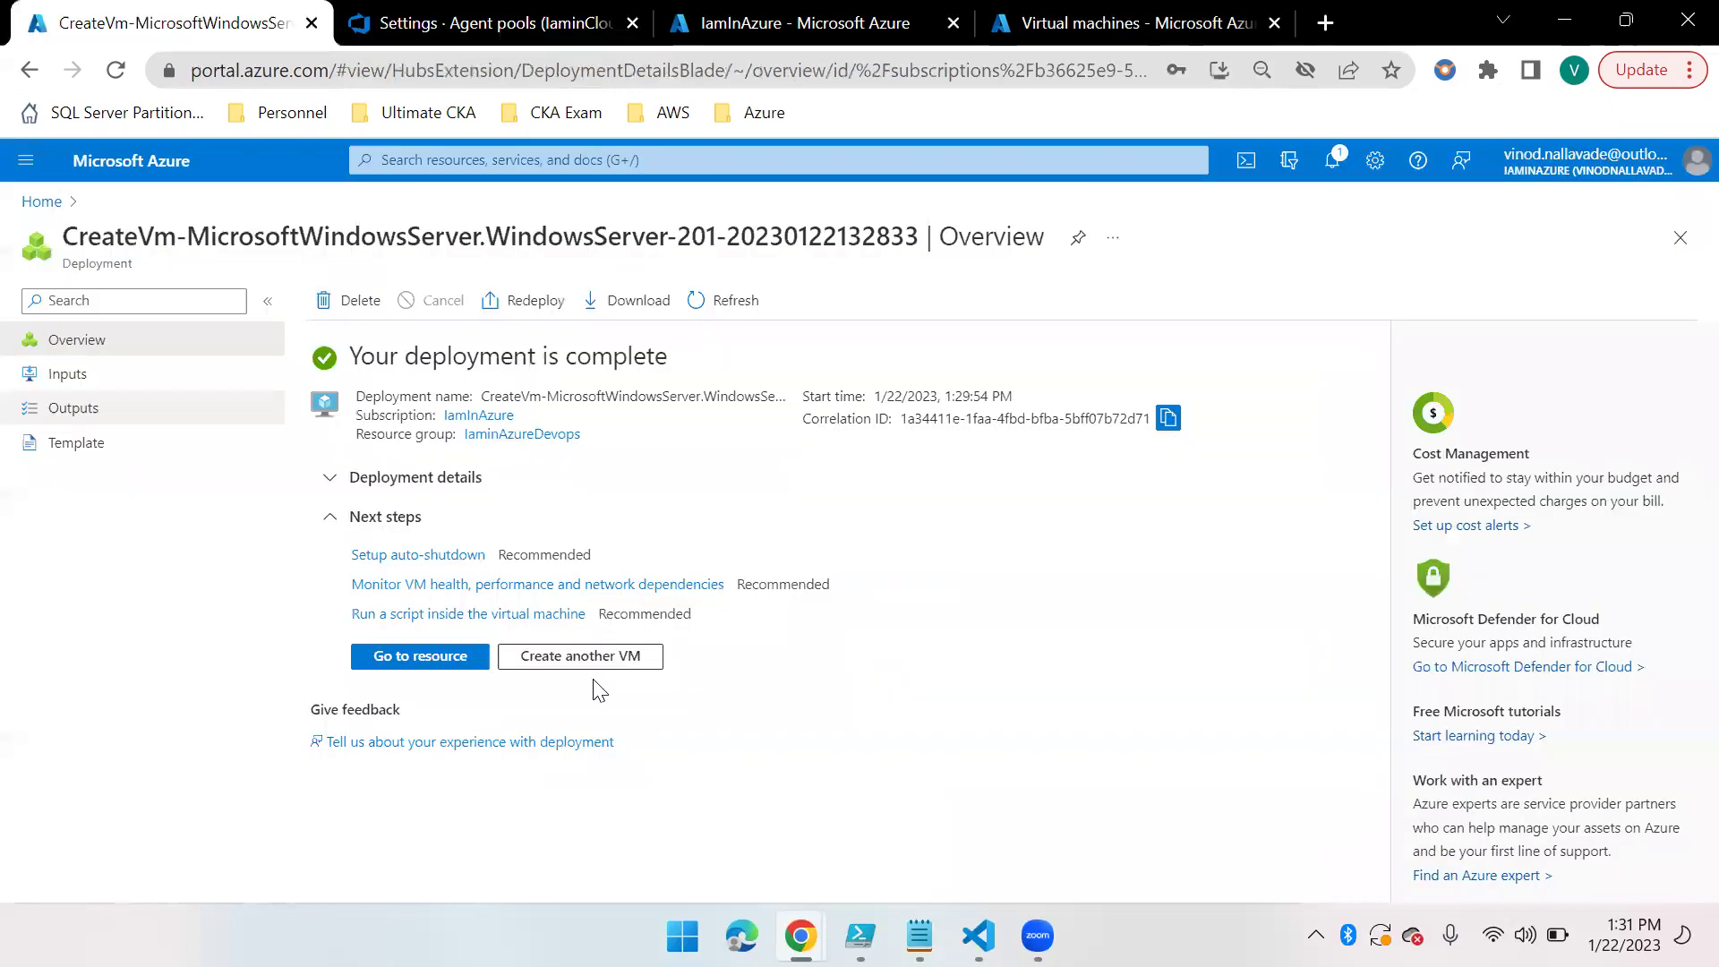
pyautogui.click(426, 657)
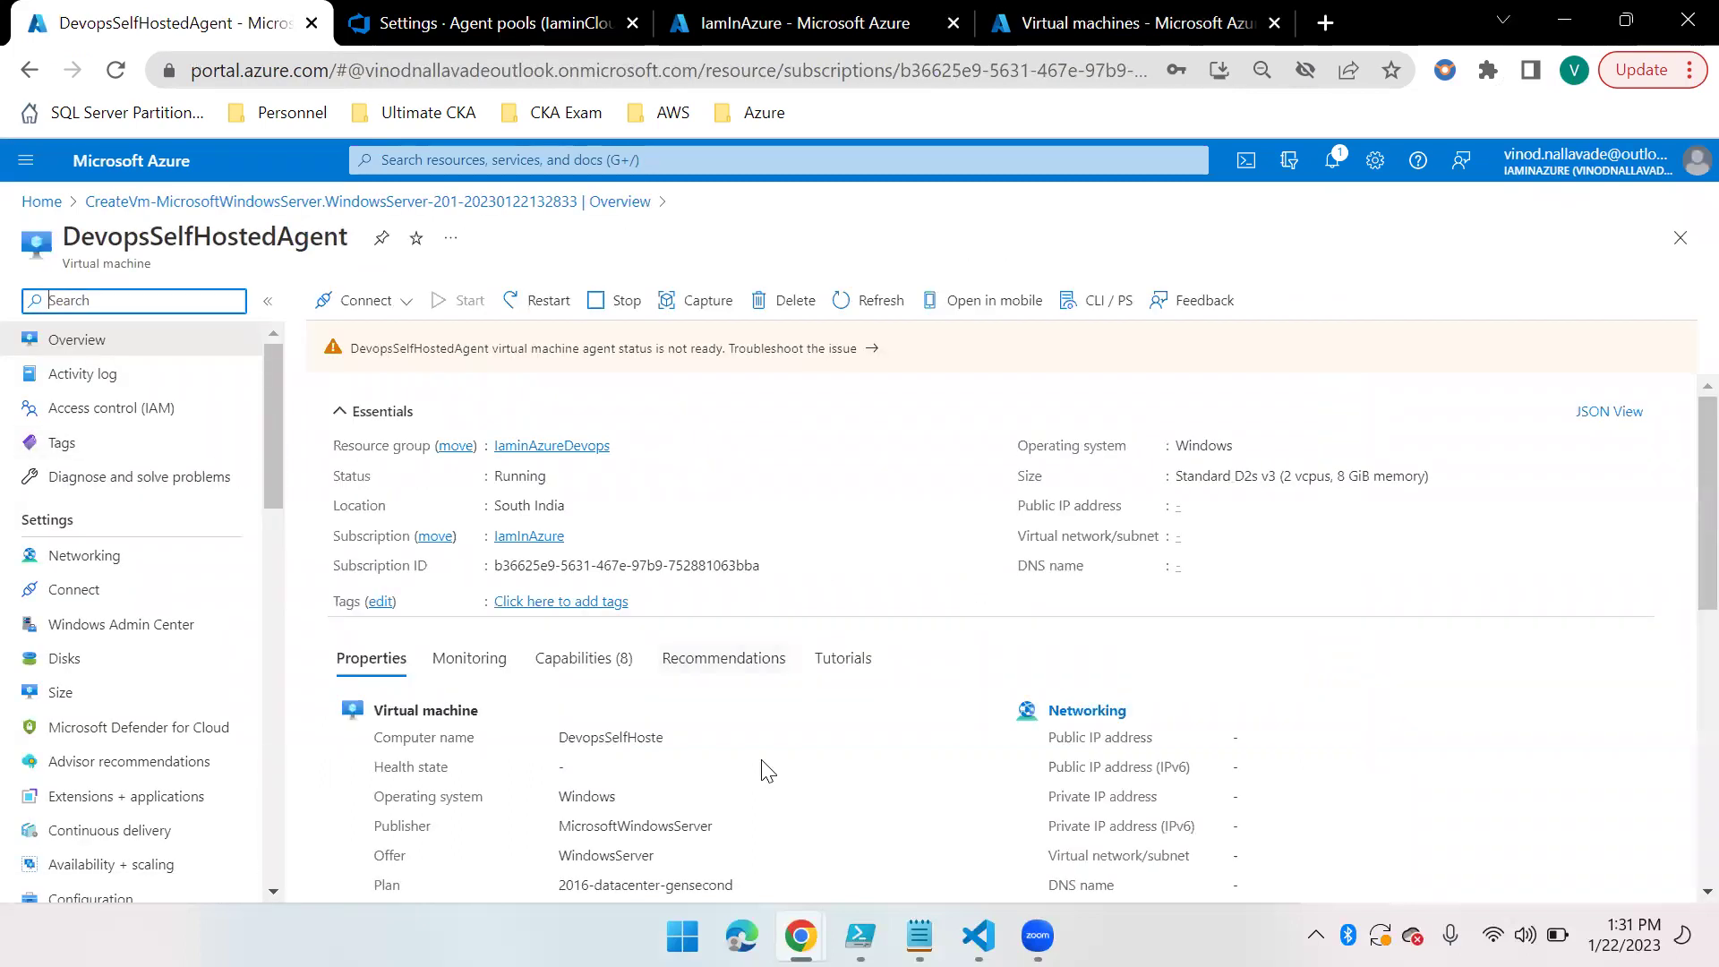
pyautogui.click(1280, 506)
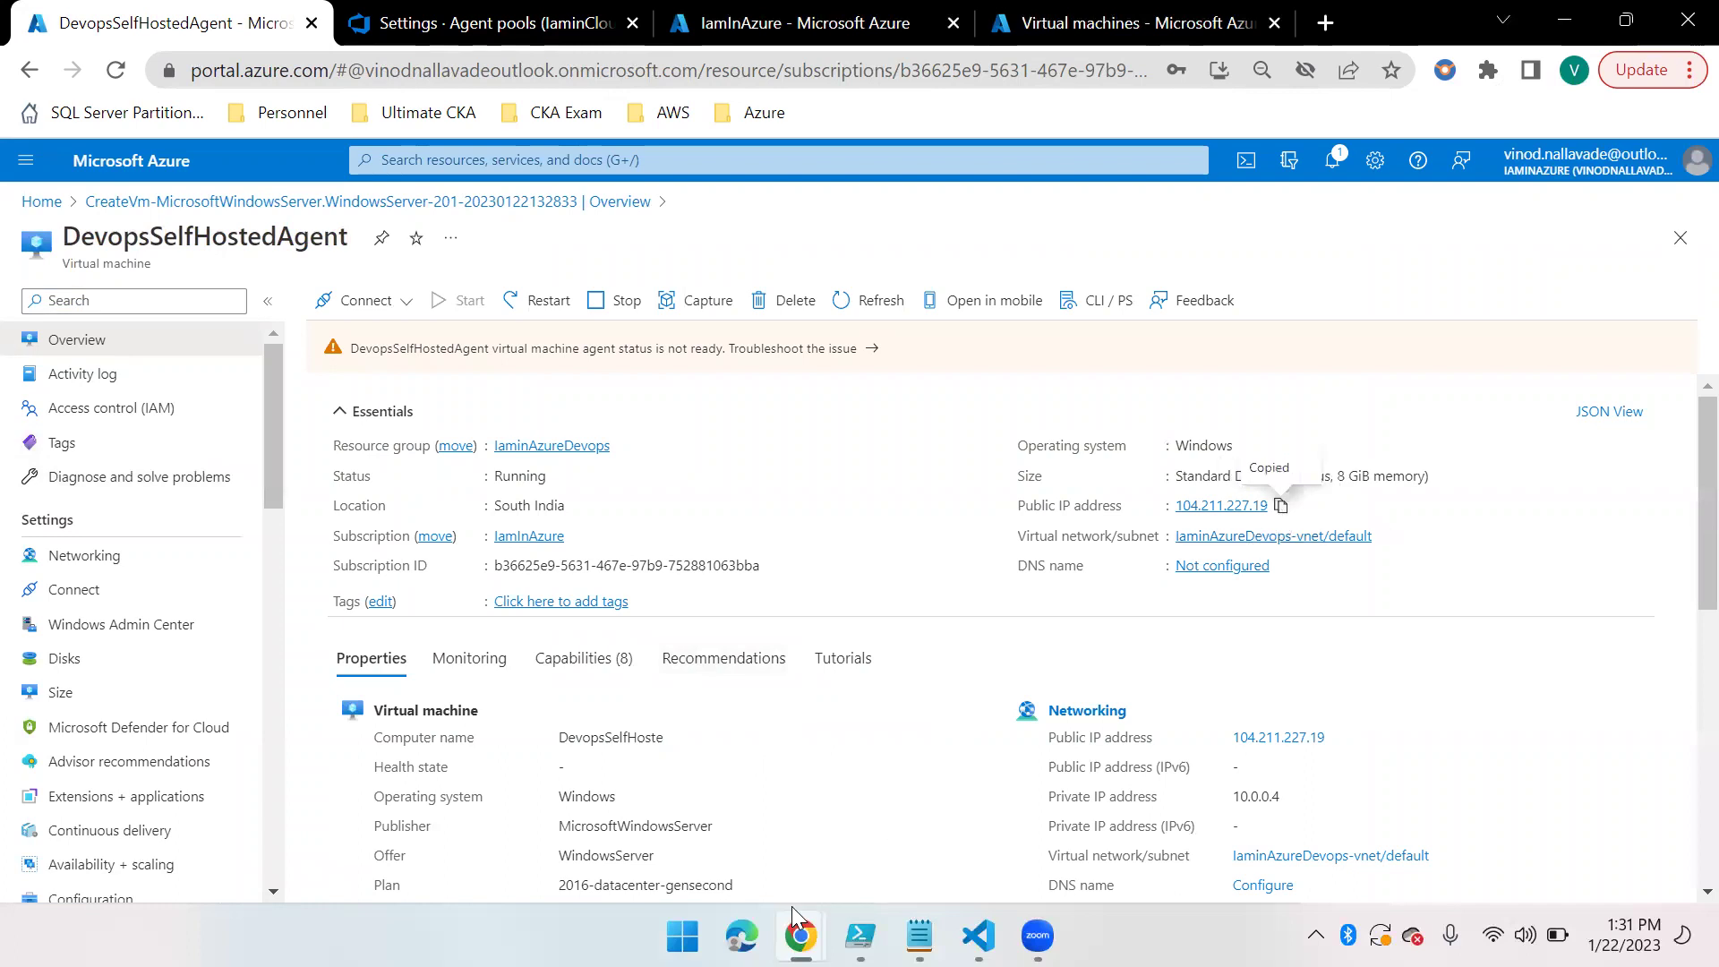
pyautogui.press('super')
pyautogui.write('remote')
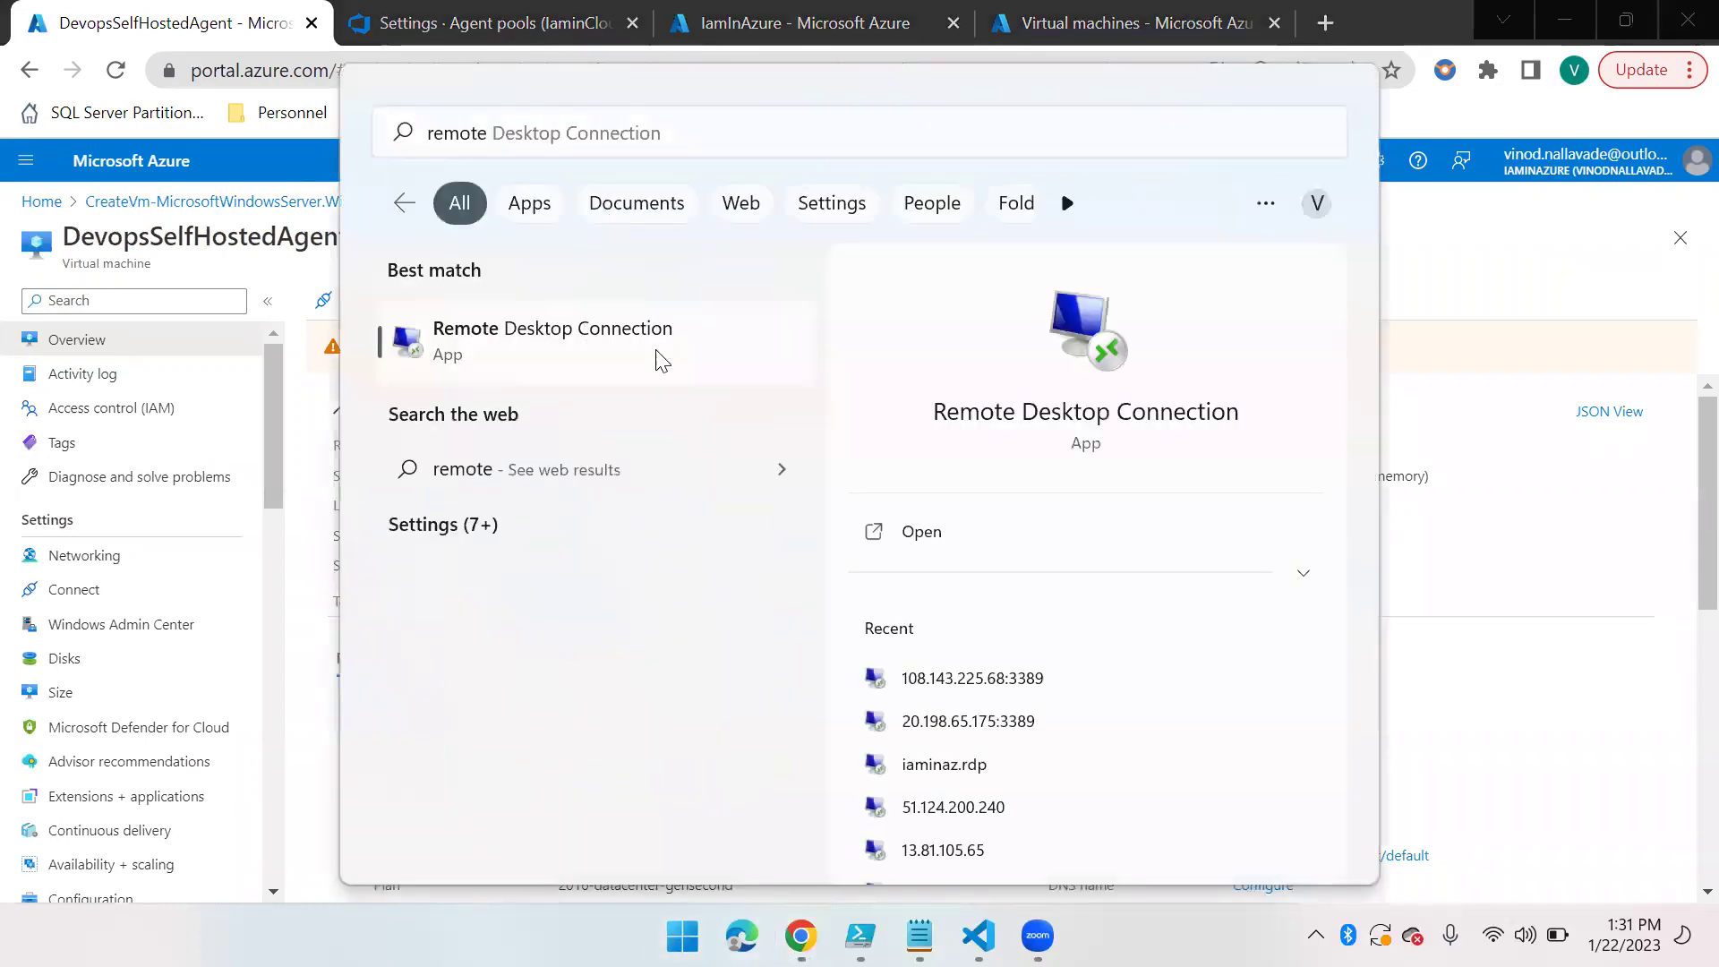
# Start a Remote Desktop connection to 104.211.227.19, choosing to use a different account
pyautogui.click(660, 355)
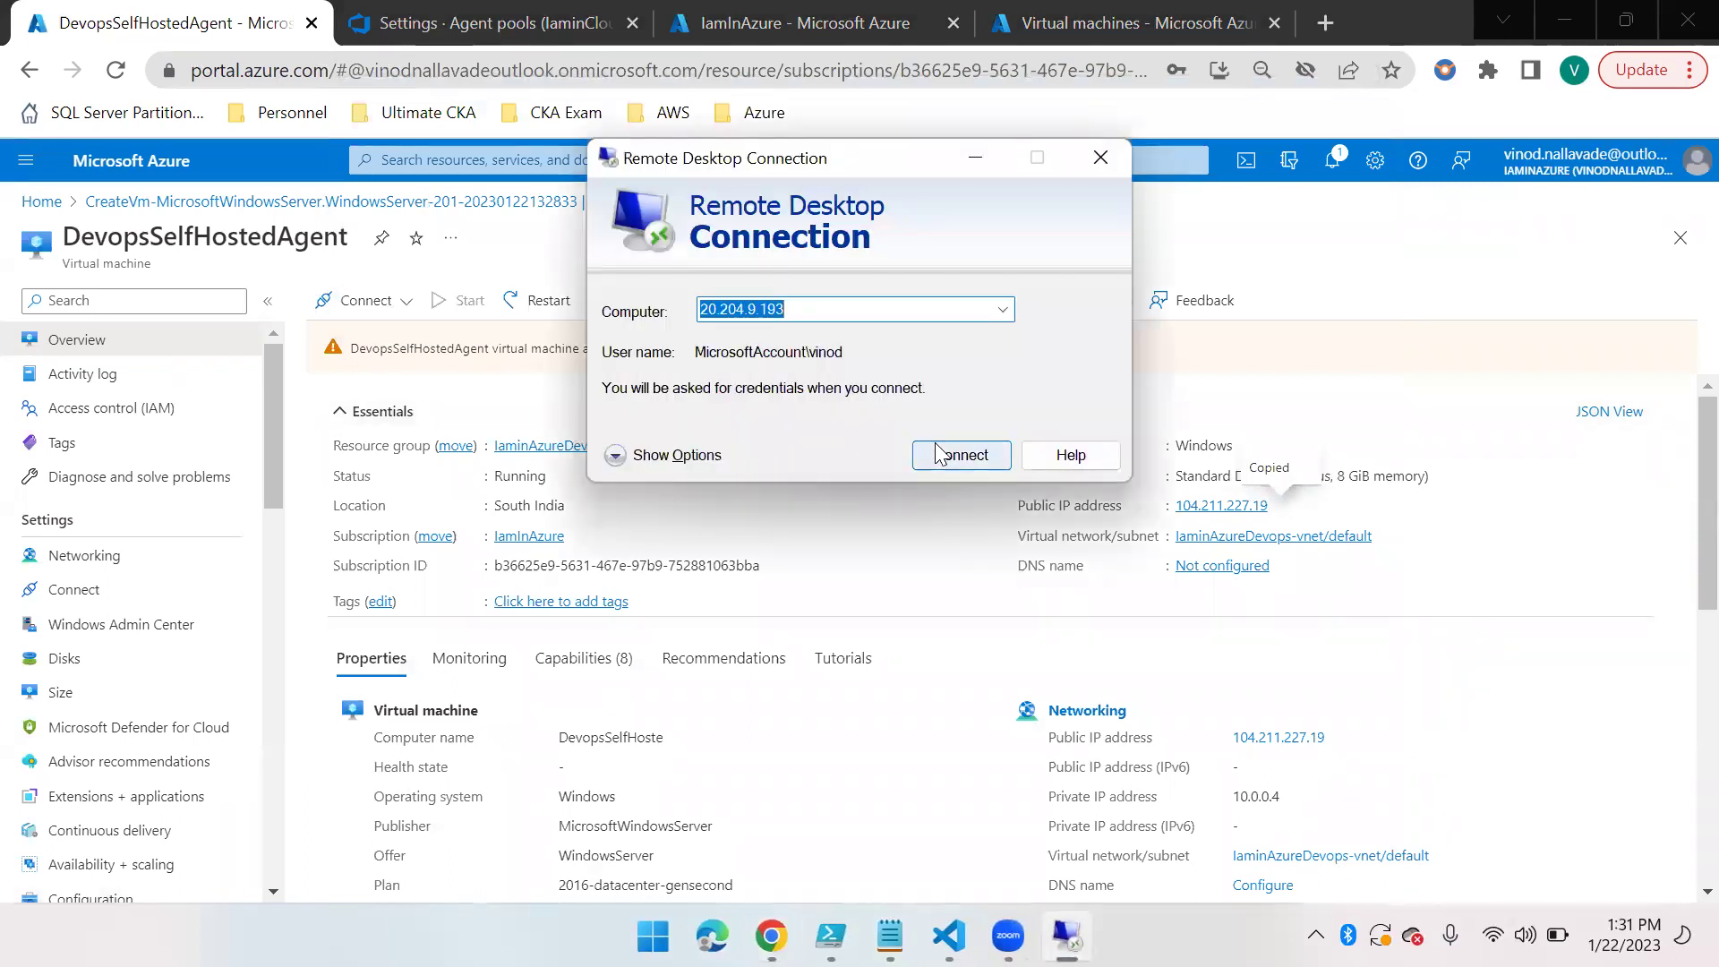
pyautogui.hotkey('ctrl', 'v')
pyautogui.click(949, 455)
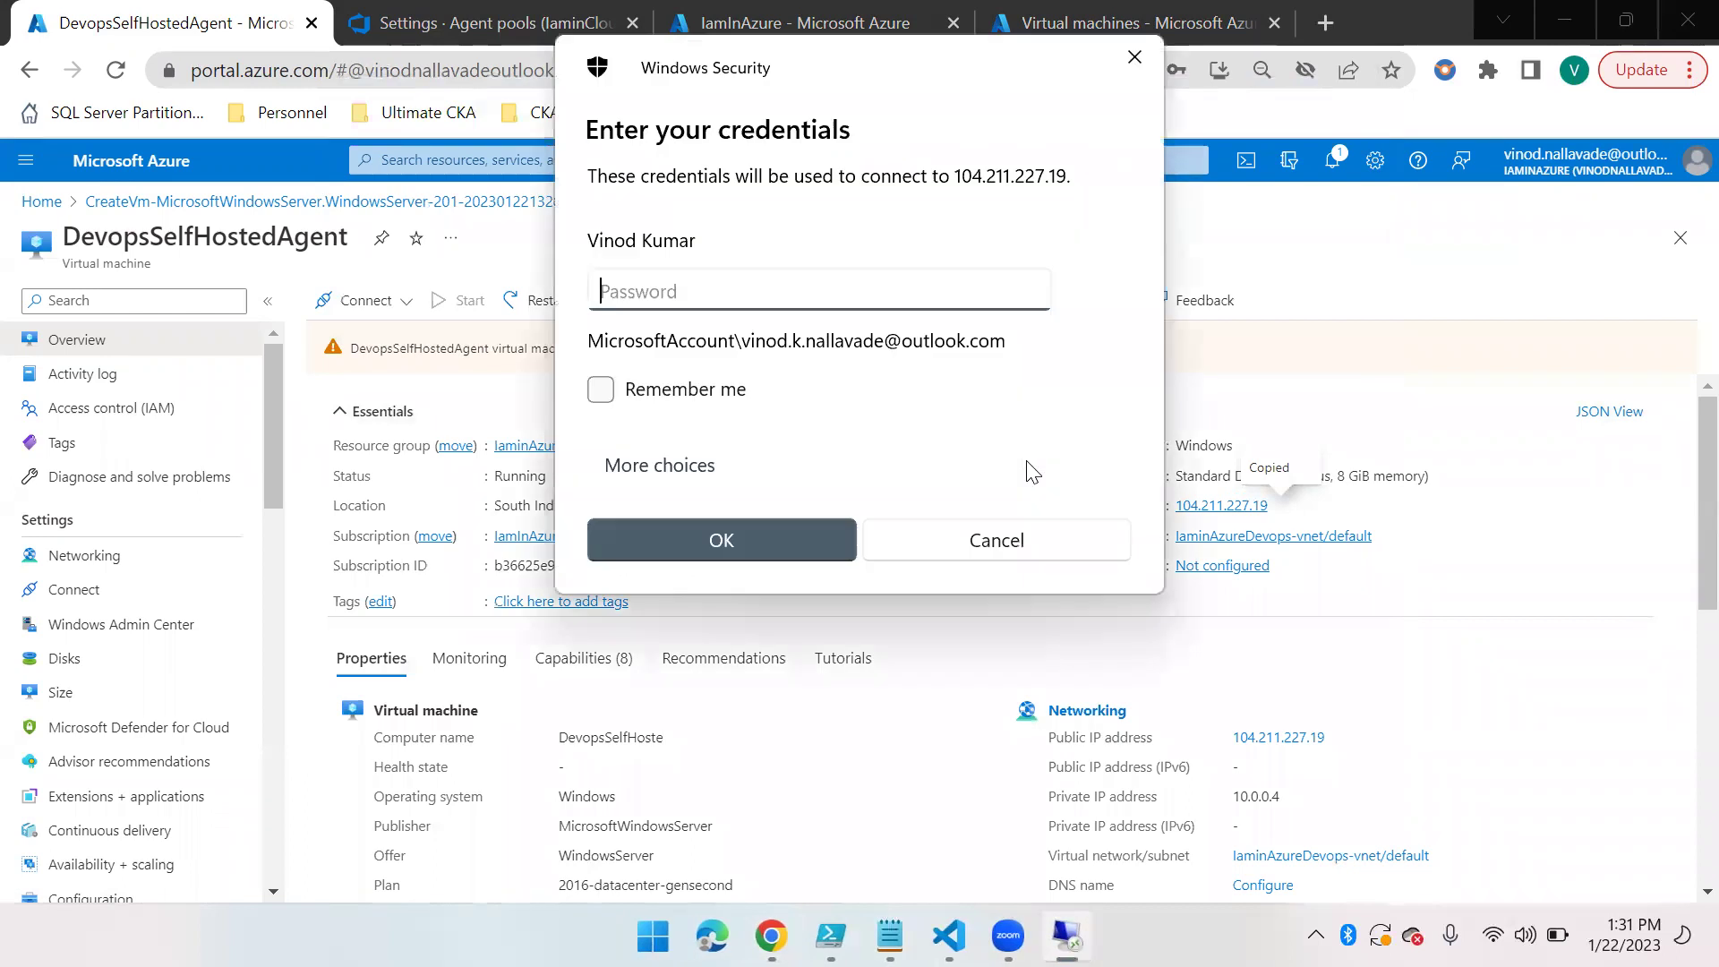
pyautogui.click(691, 465)
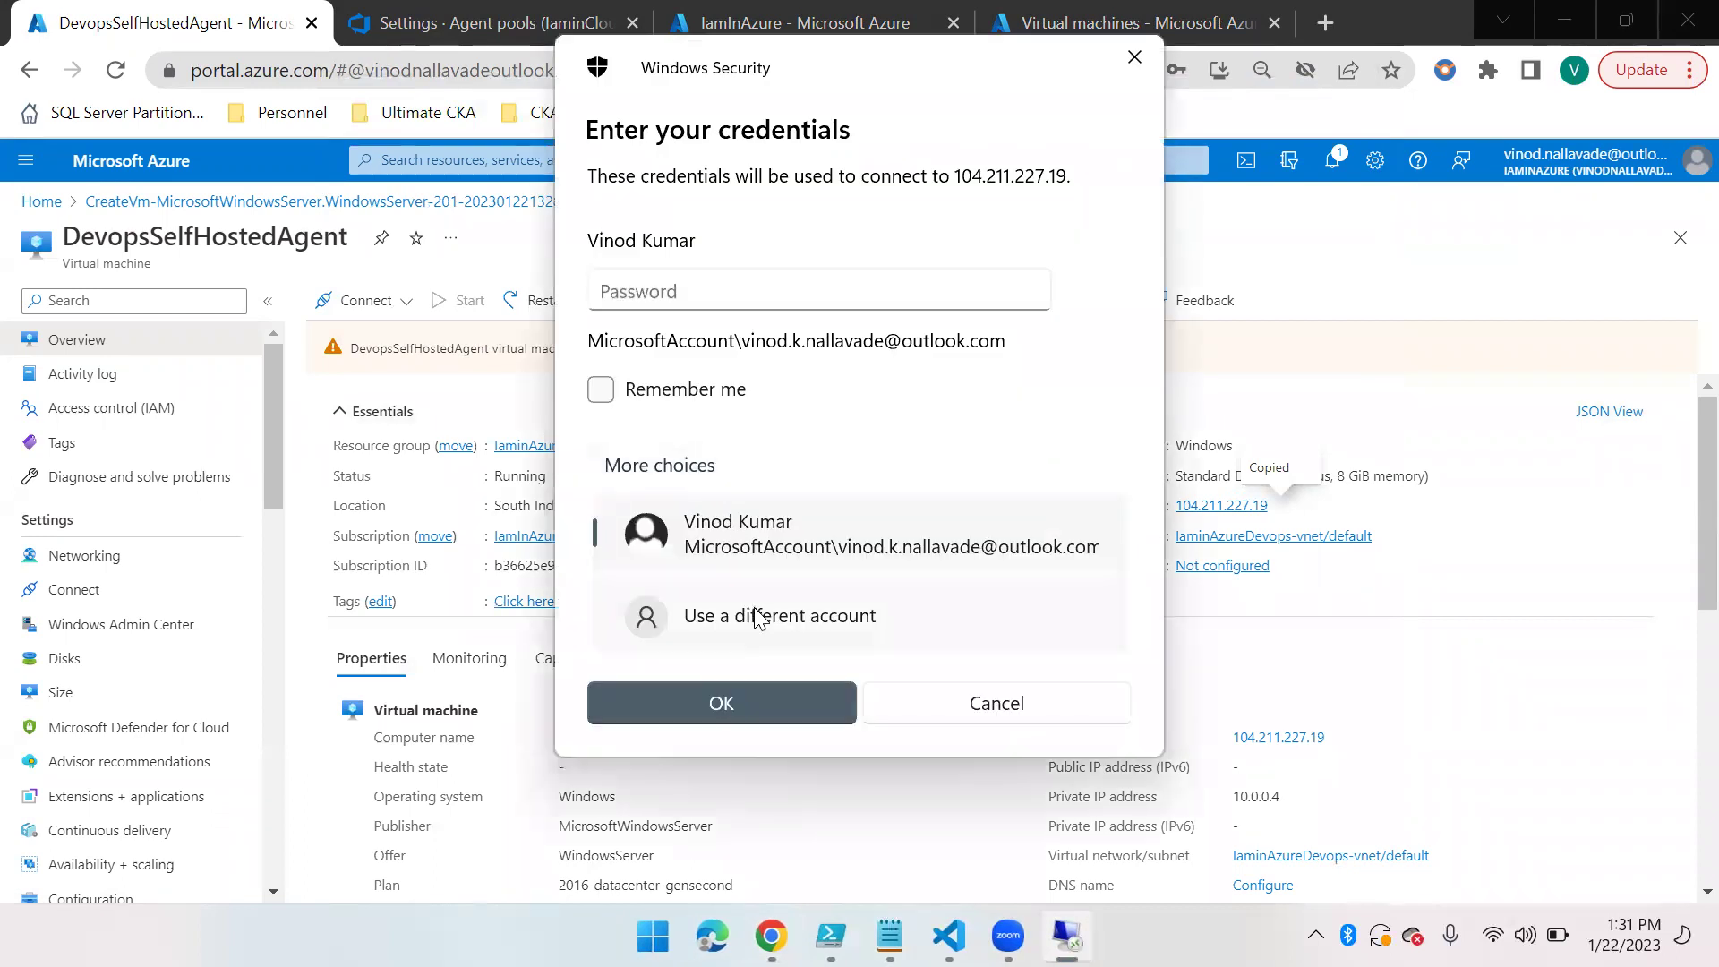
pyautogui.click(755, 614)
# Enter the VM administrator's user name and password, then accept the certificate warning
pyautogui.write(';vinod')
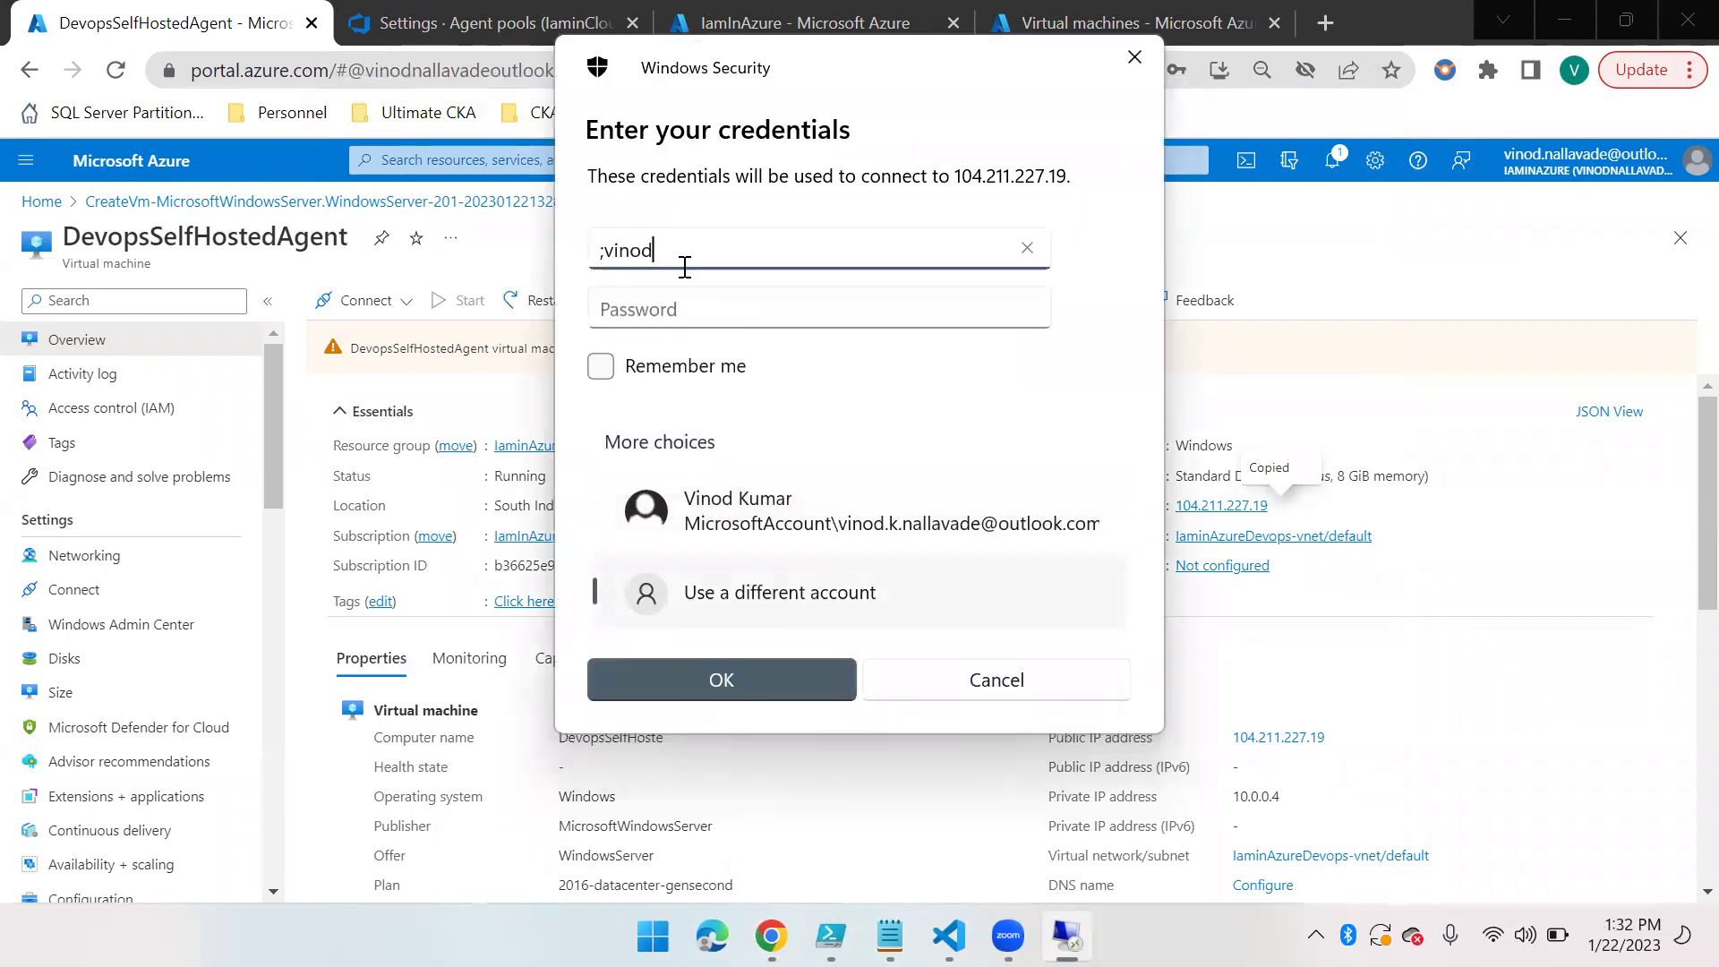
pyautogui.hotkey('ctrl', 'a')
pyautogui.write('vinod')
pyautogui.click(695, 315)
pyautogui.write('*****')
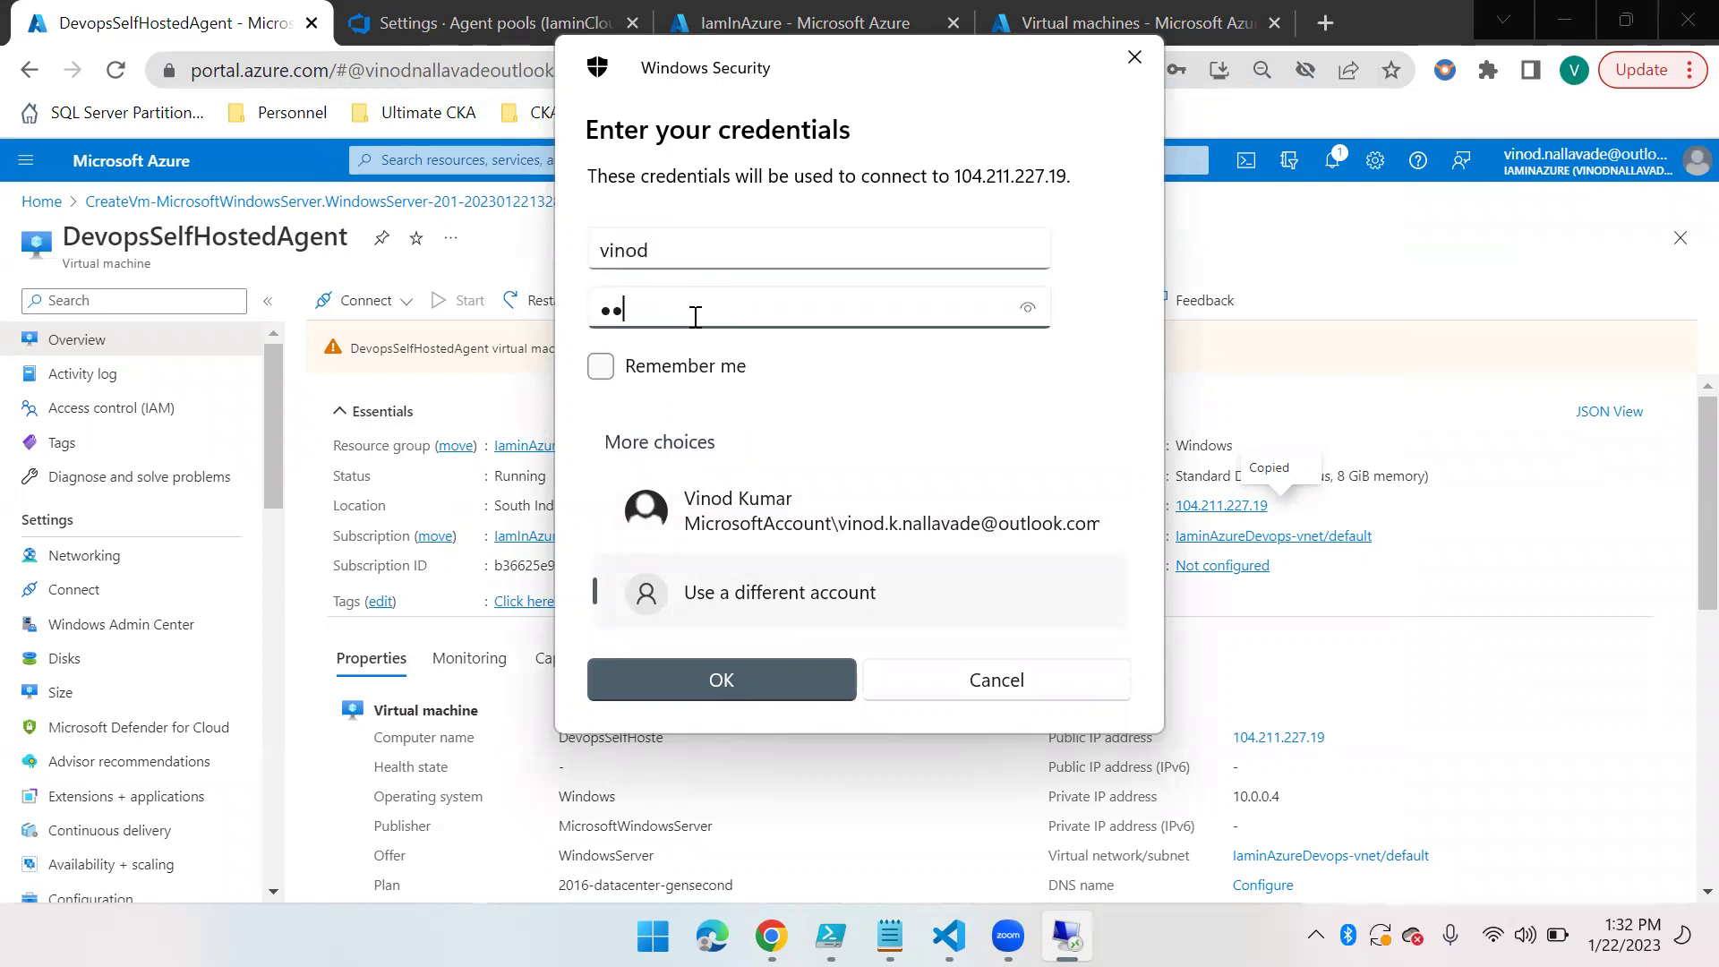
pyautogui.write('*********')
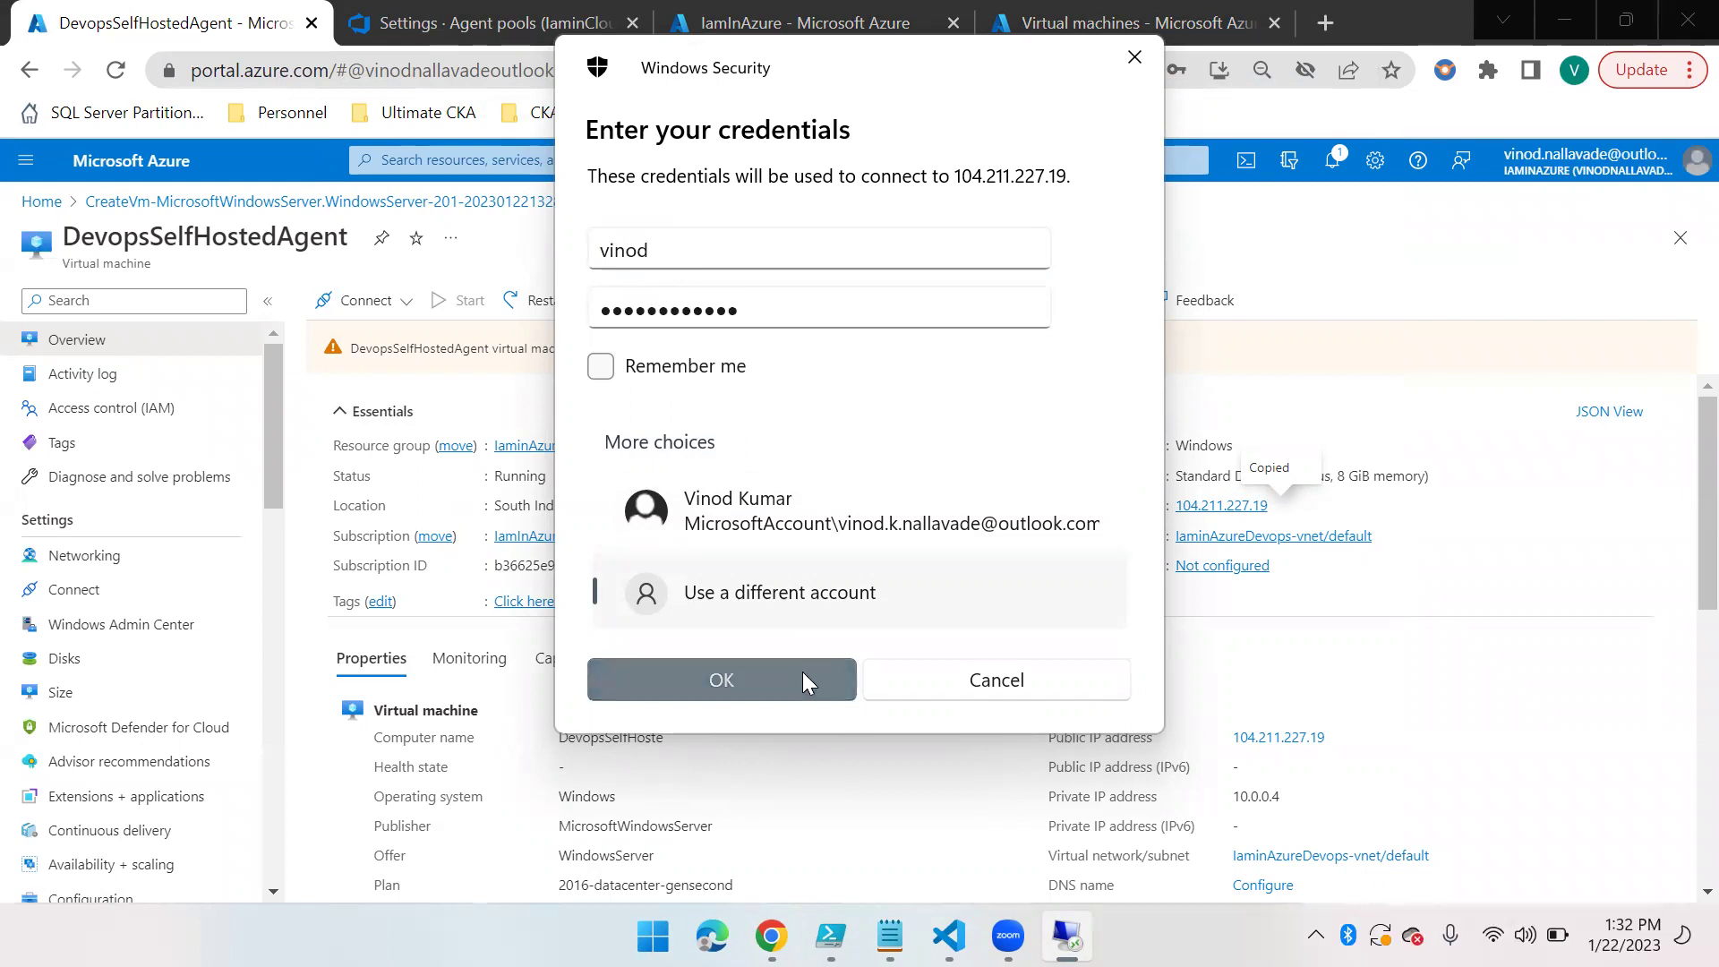
pyautogui.click(806, 679)
pyautogui.click(933, 546)
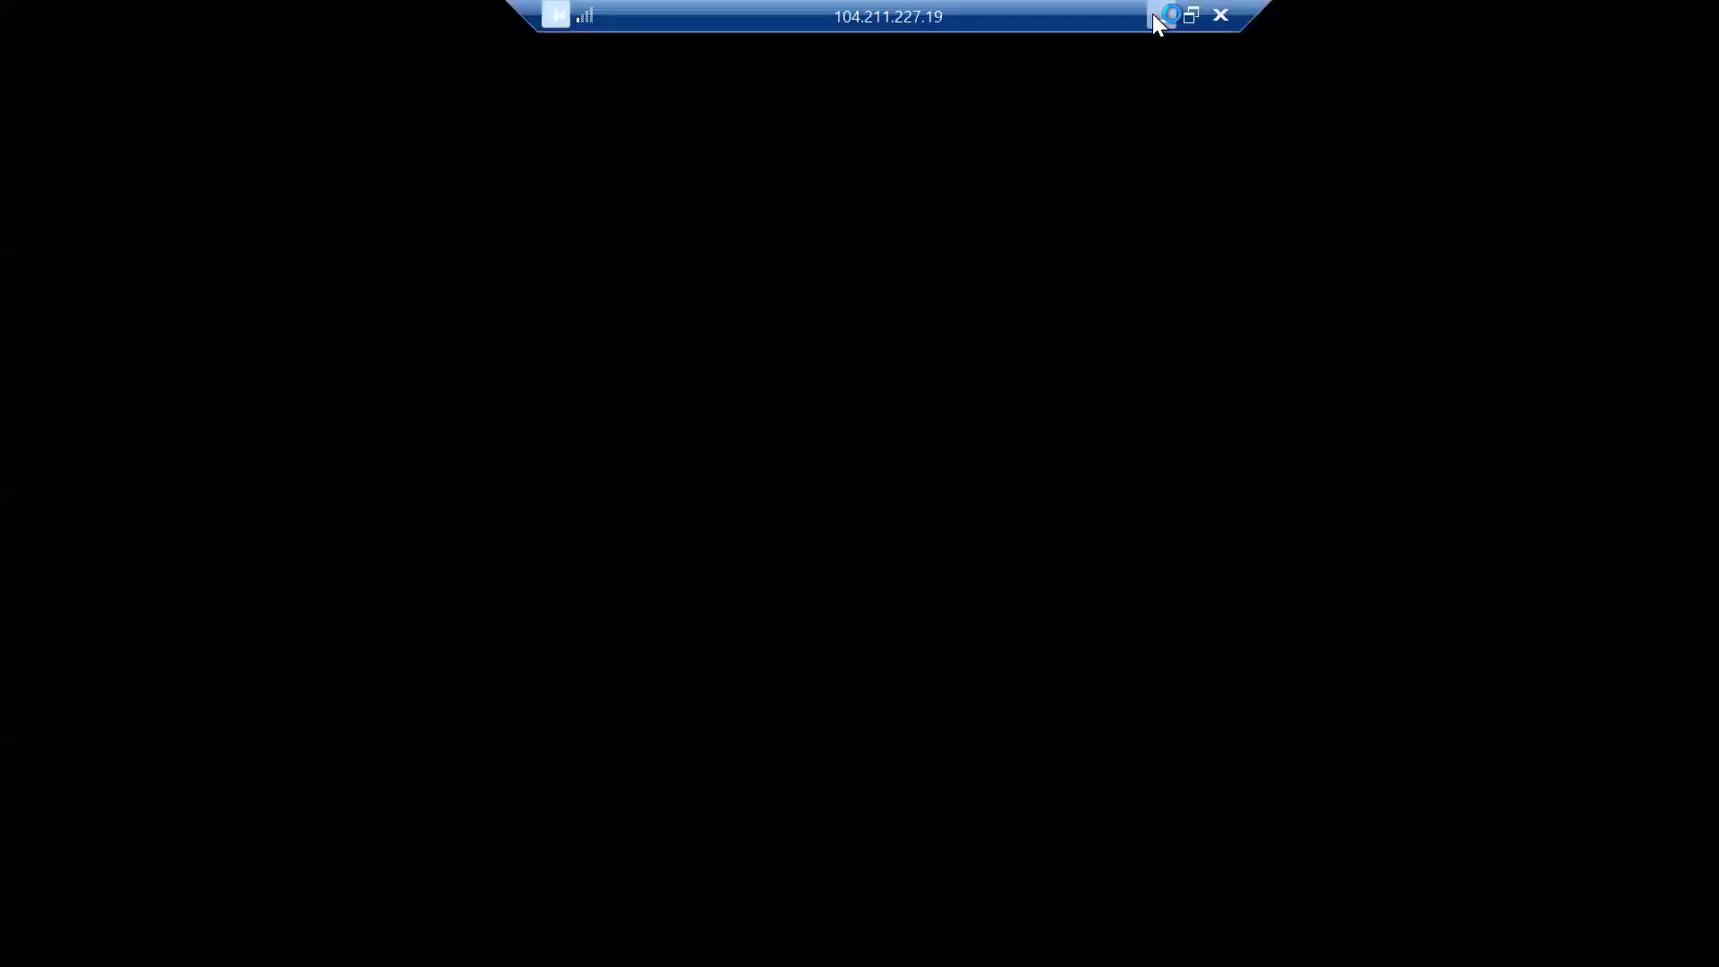
# Exit full screen with Ctrl+Alt+Break, maximize the remote window, and decline network discoverability
pyautogui.click(1156, 14)
pyautogui.click(1066, 935)
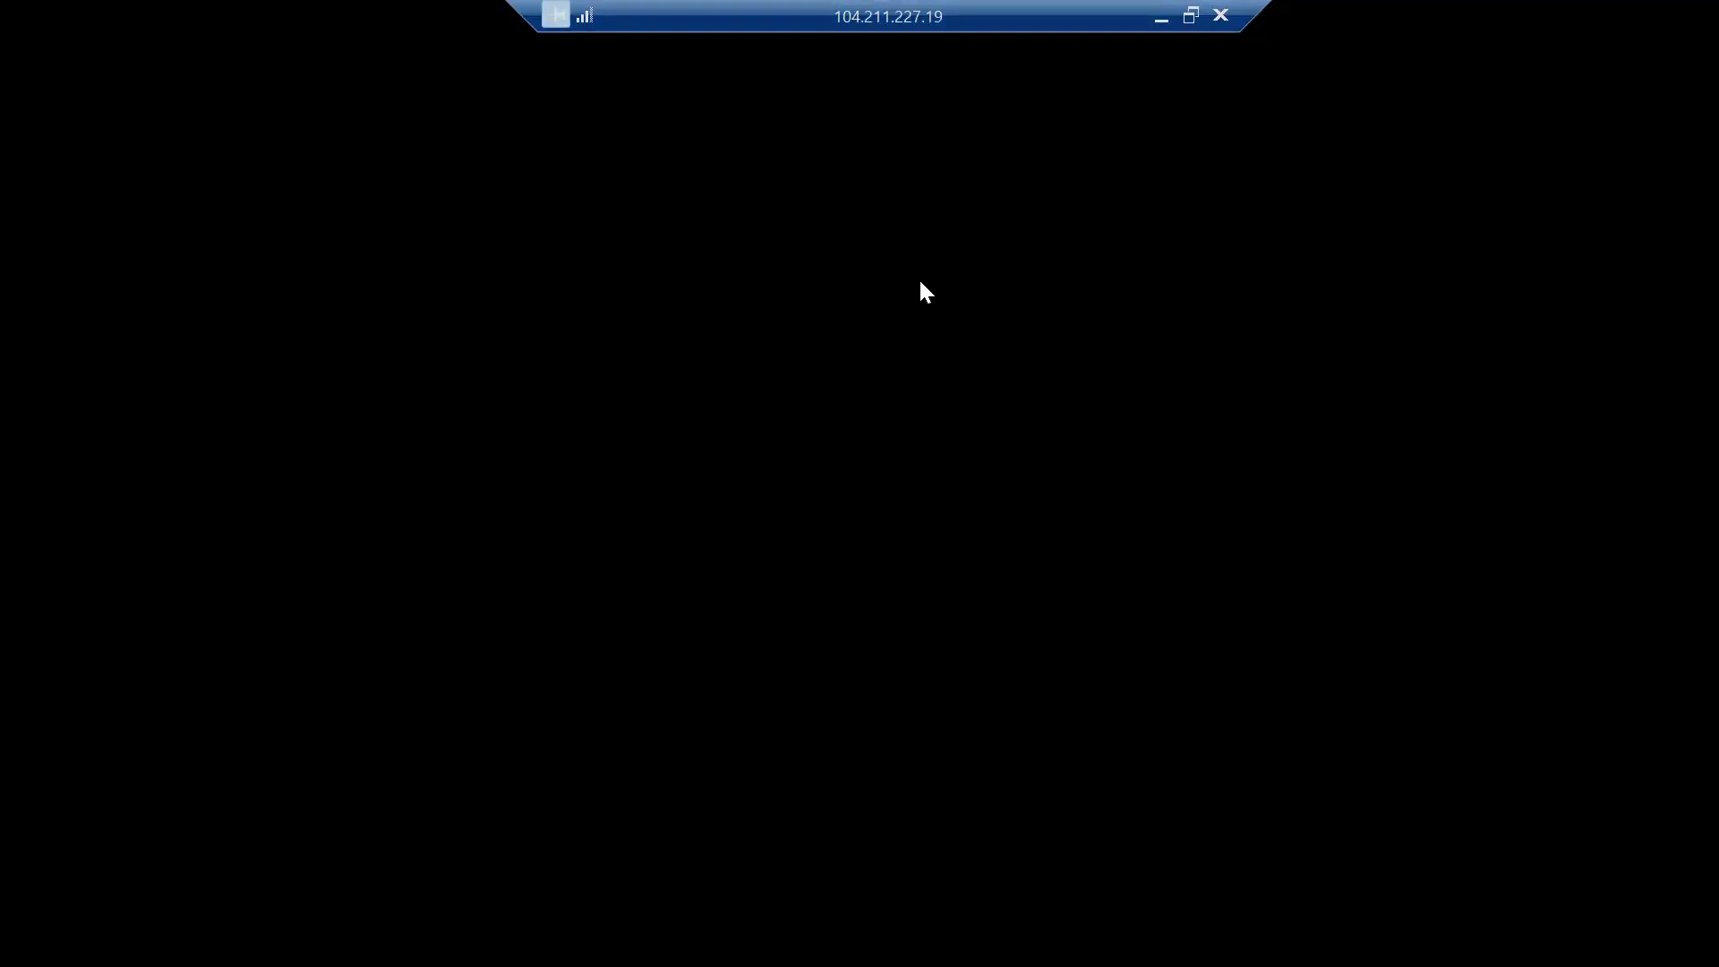
pyautogui.press('ctrl+alt+Break')
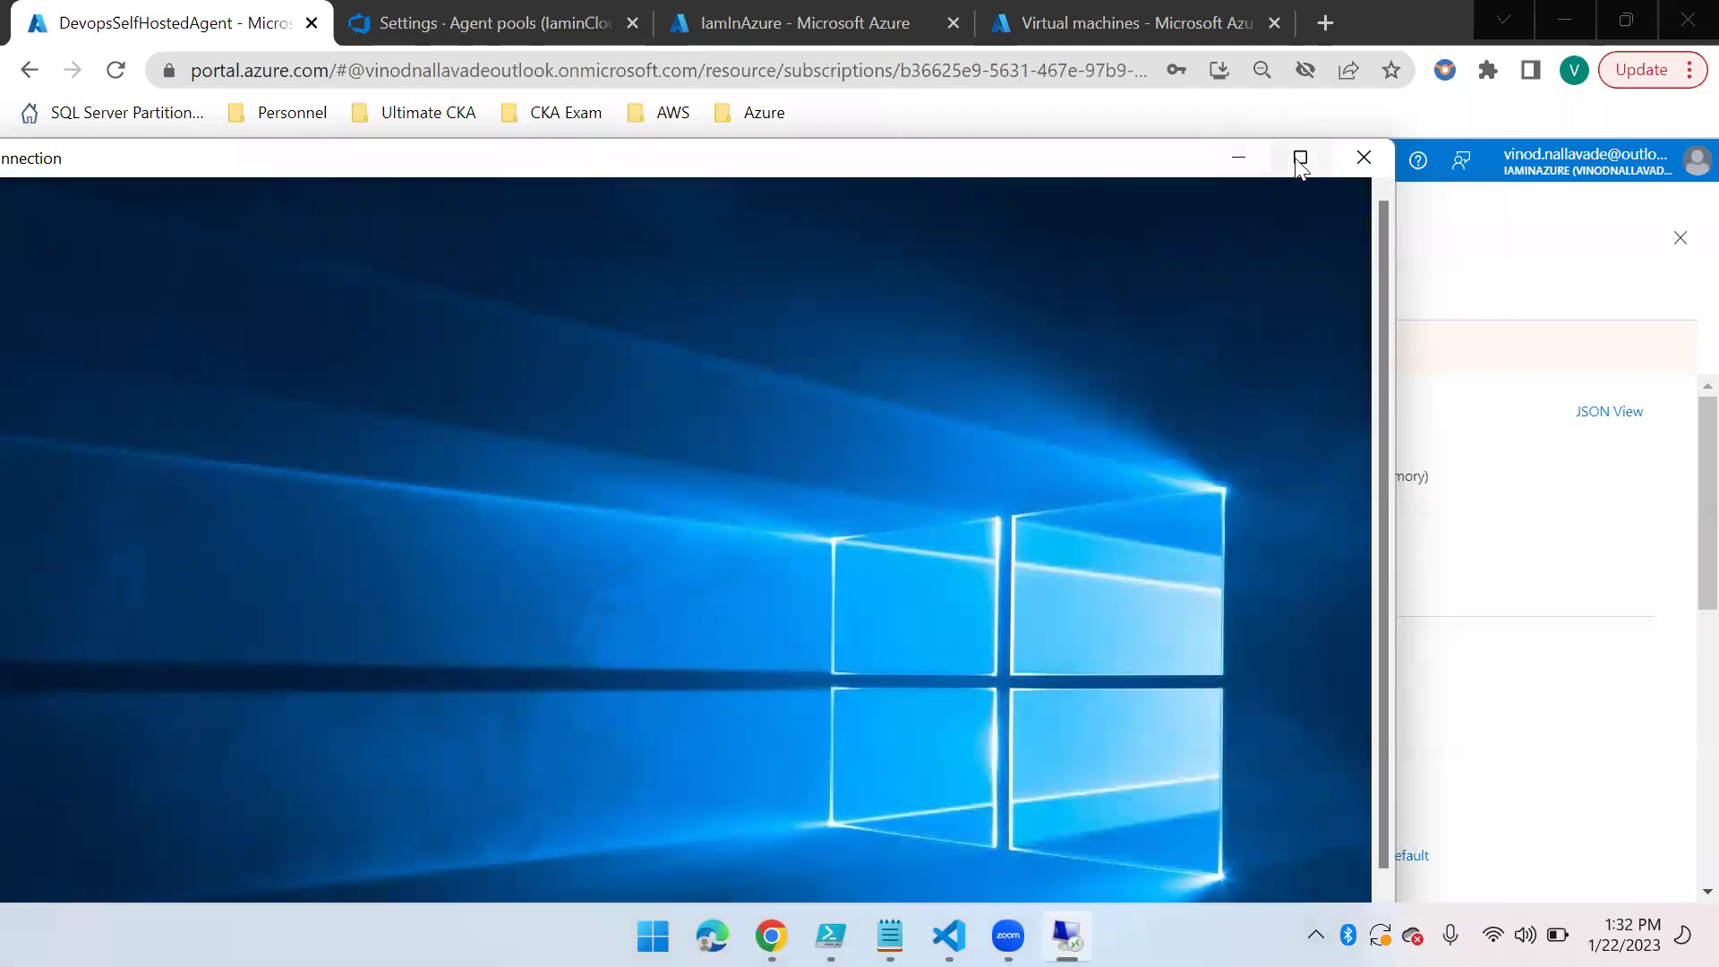
pyautogui.click(1297, 158)
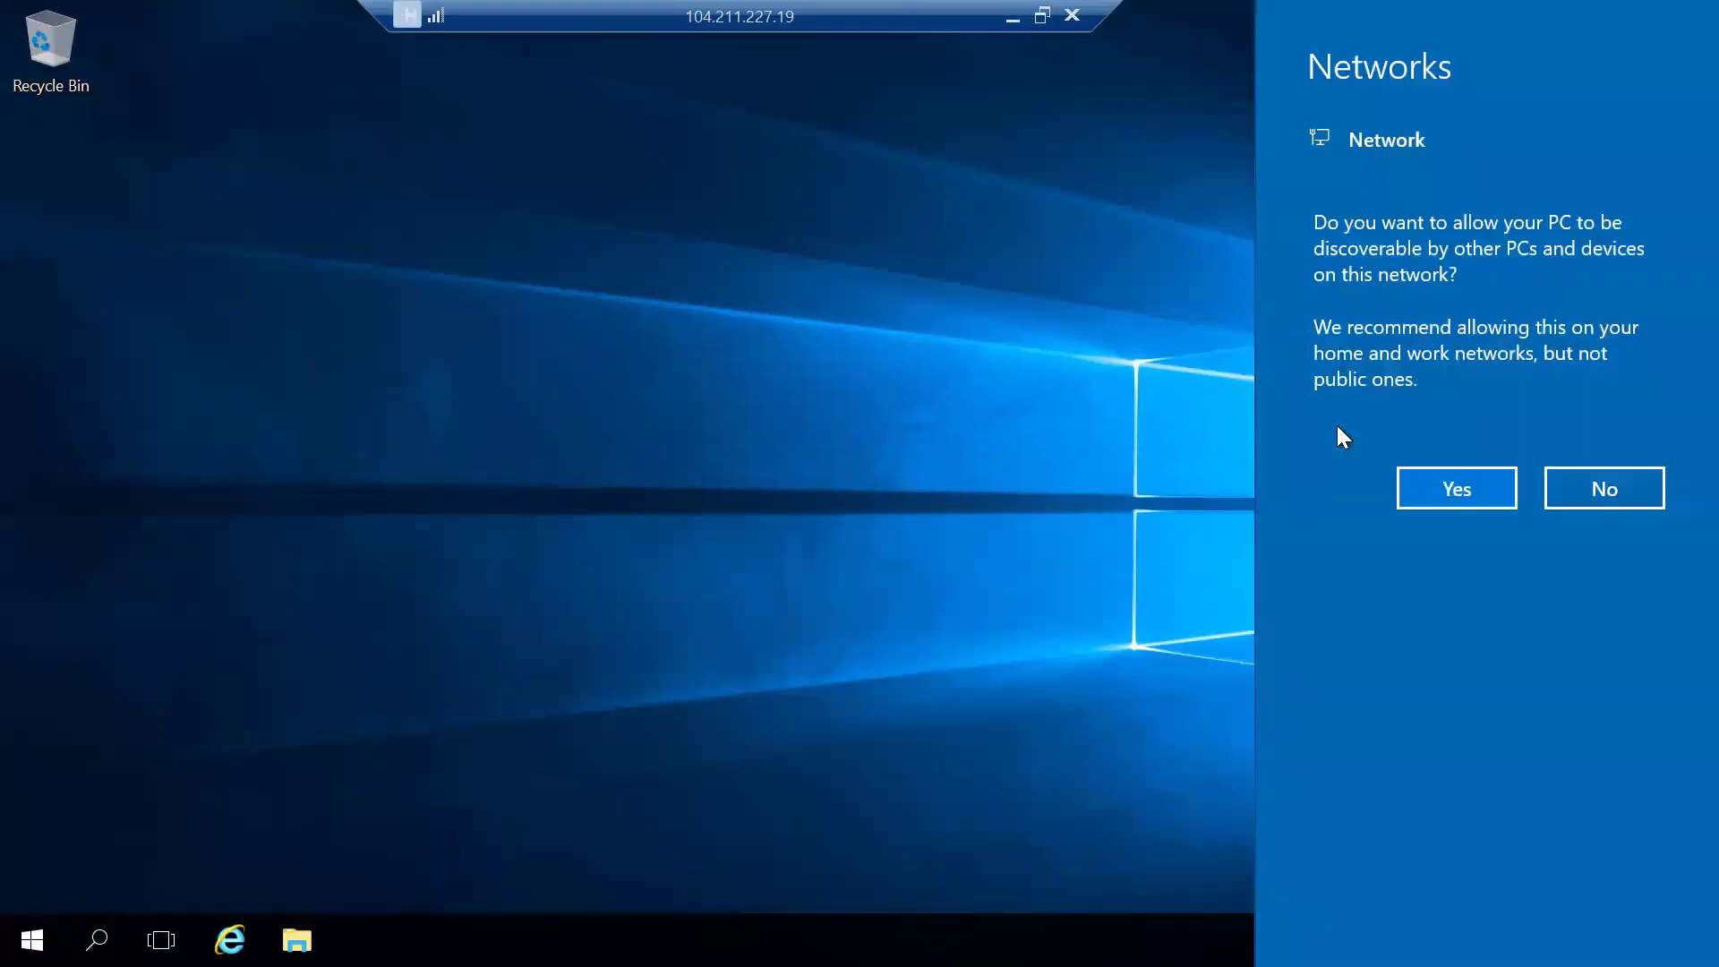
pyautogui.click(1631, 501)
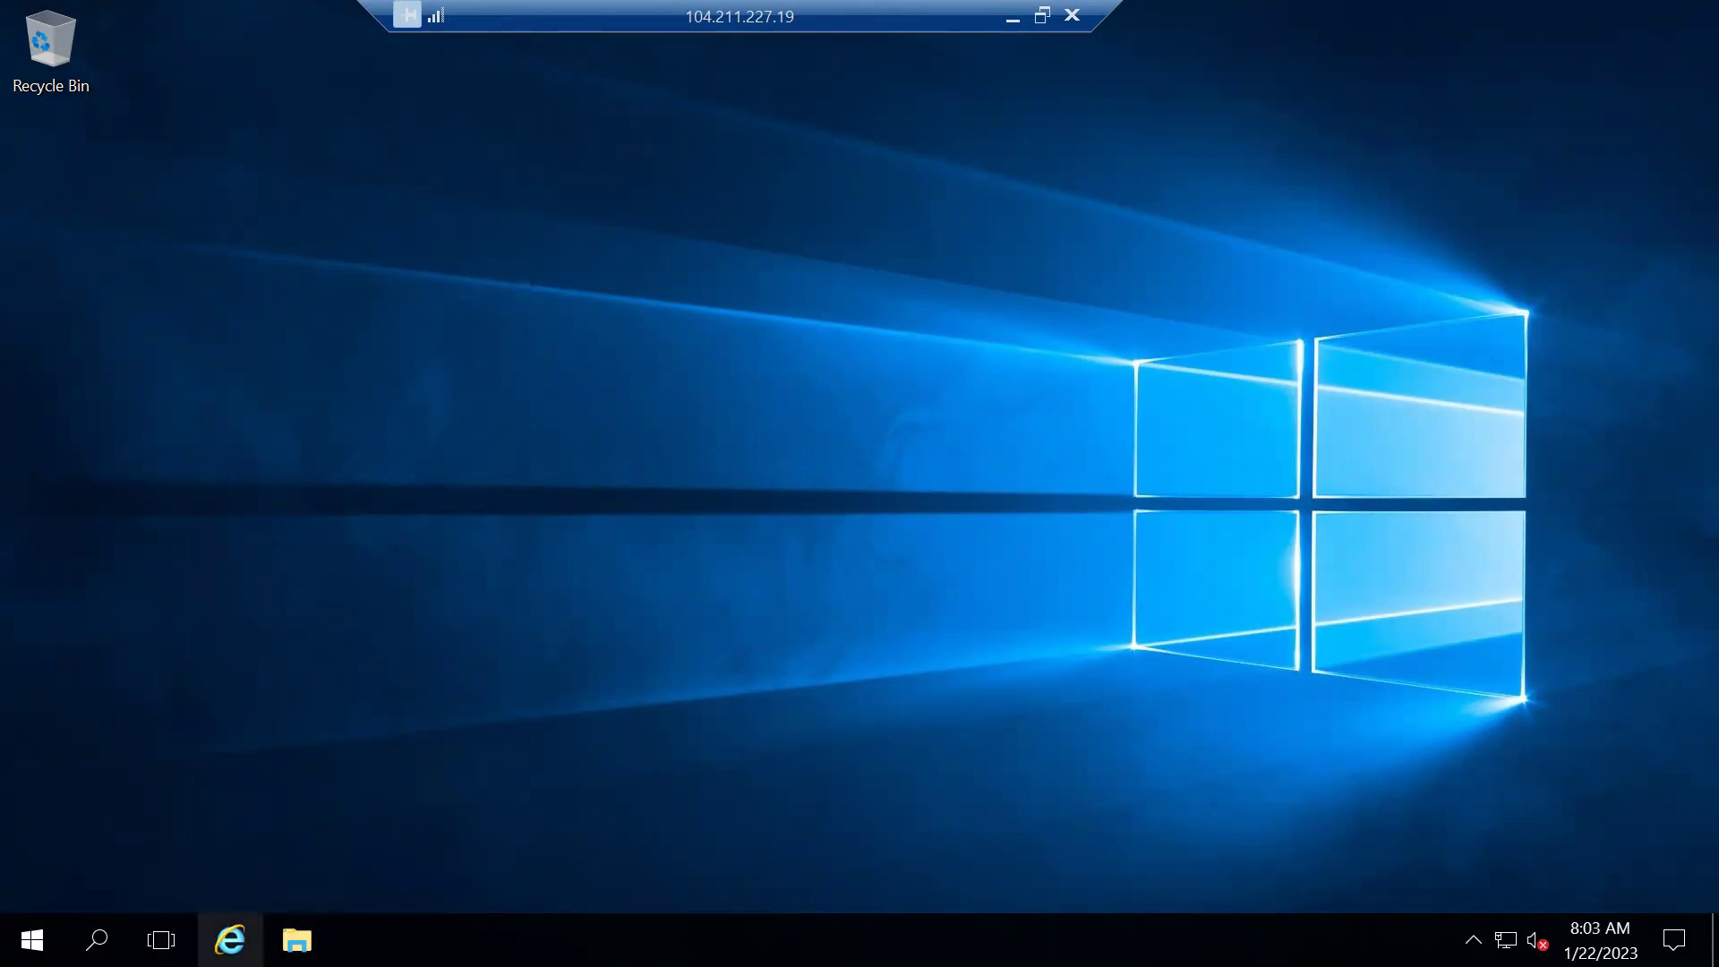
pyautogui.click(230, 939)
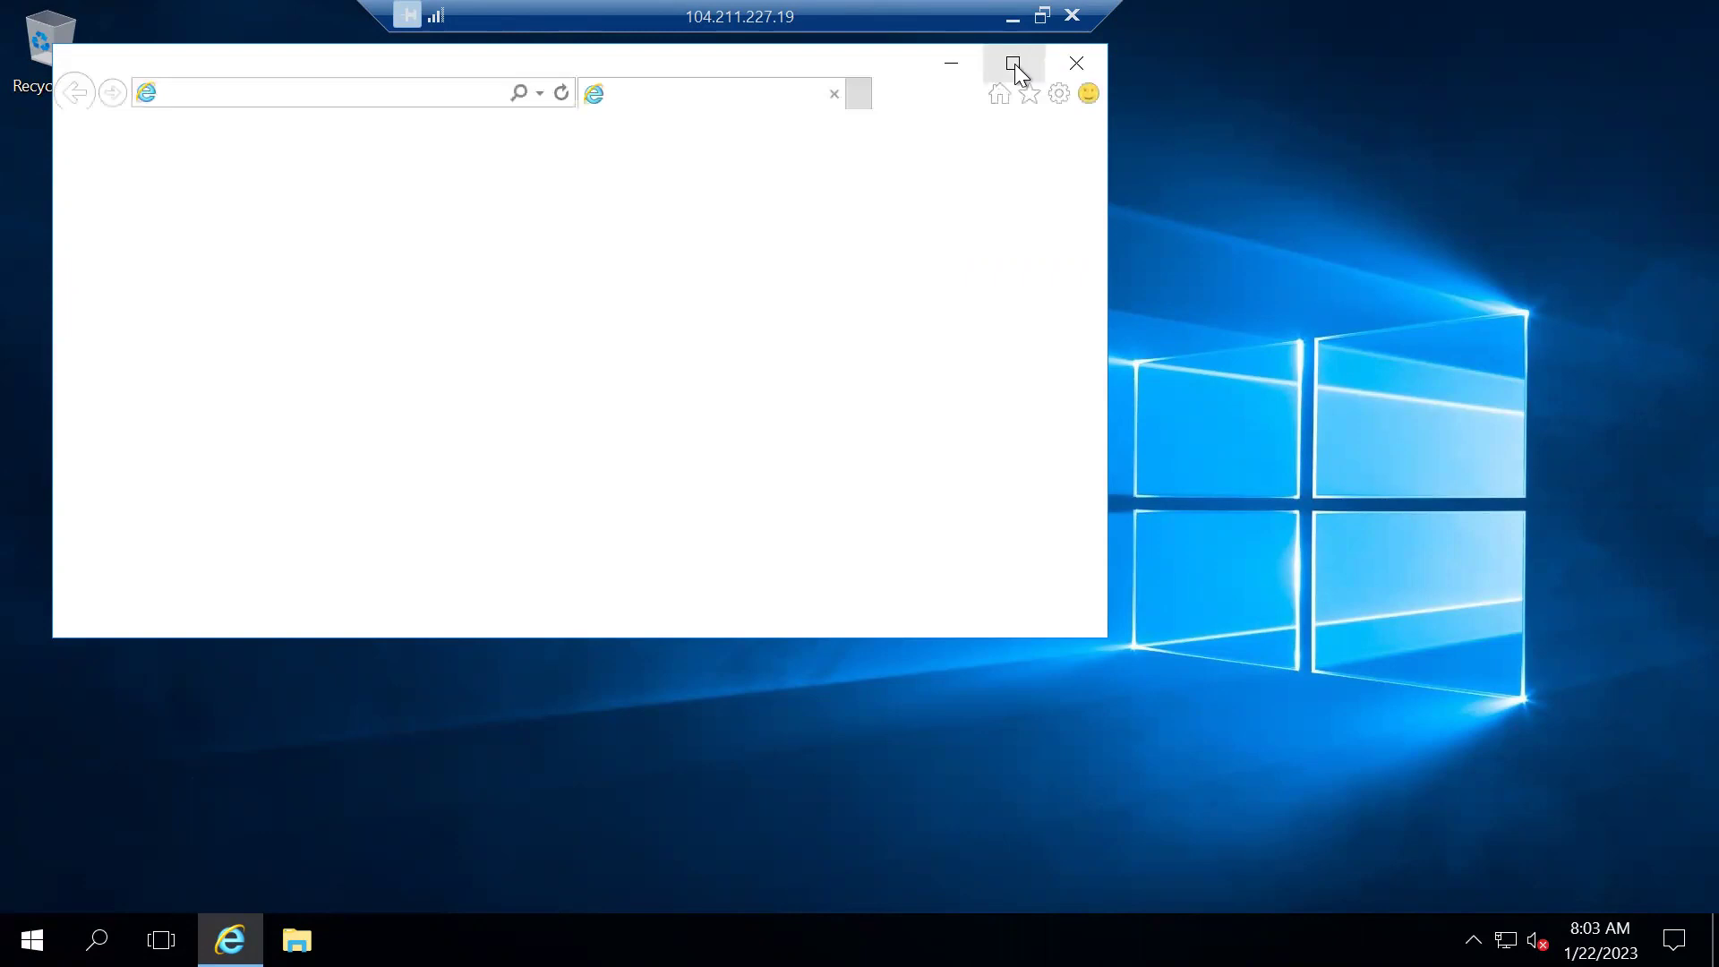
# In maximized Internet Explorer, load dev.azure.com/iamincloud and dismiss the secure connection alert
pyautogui.click(1015, 64)
pyautogui.click(252, 45)
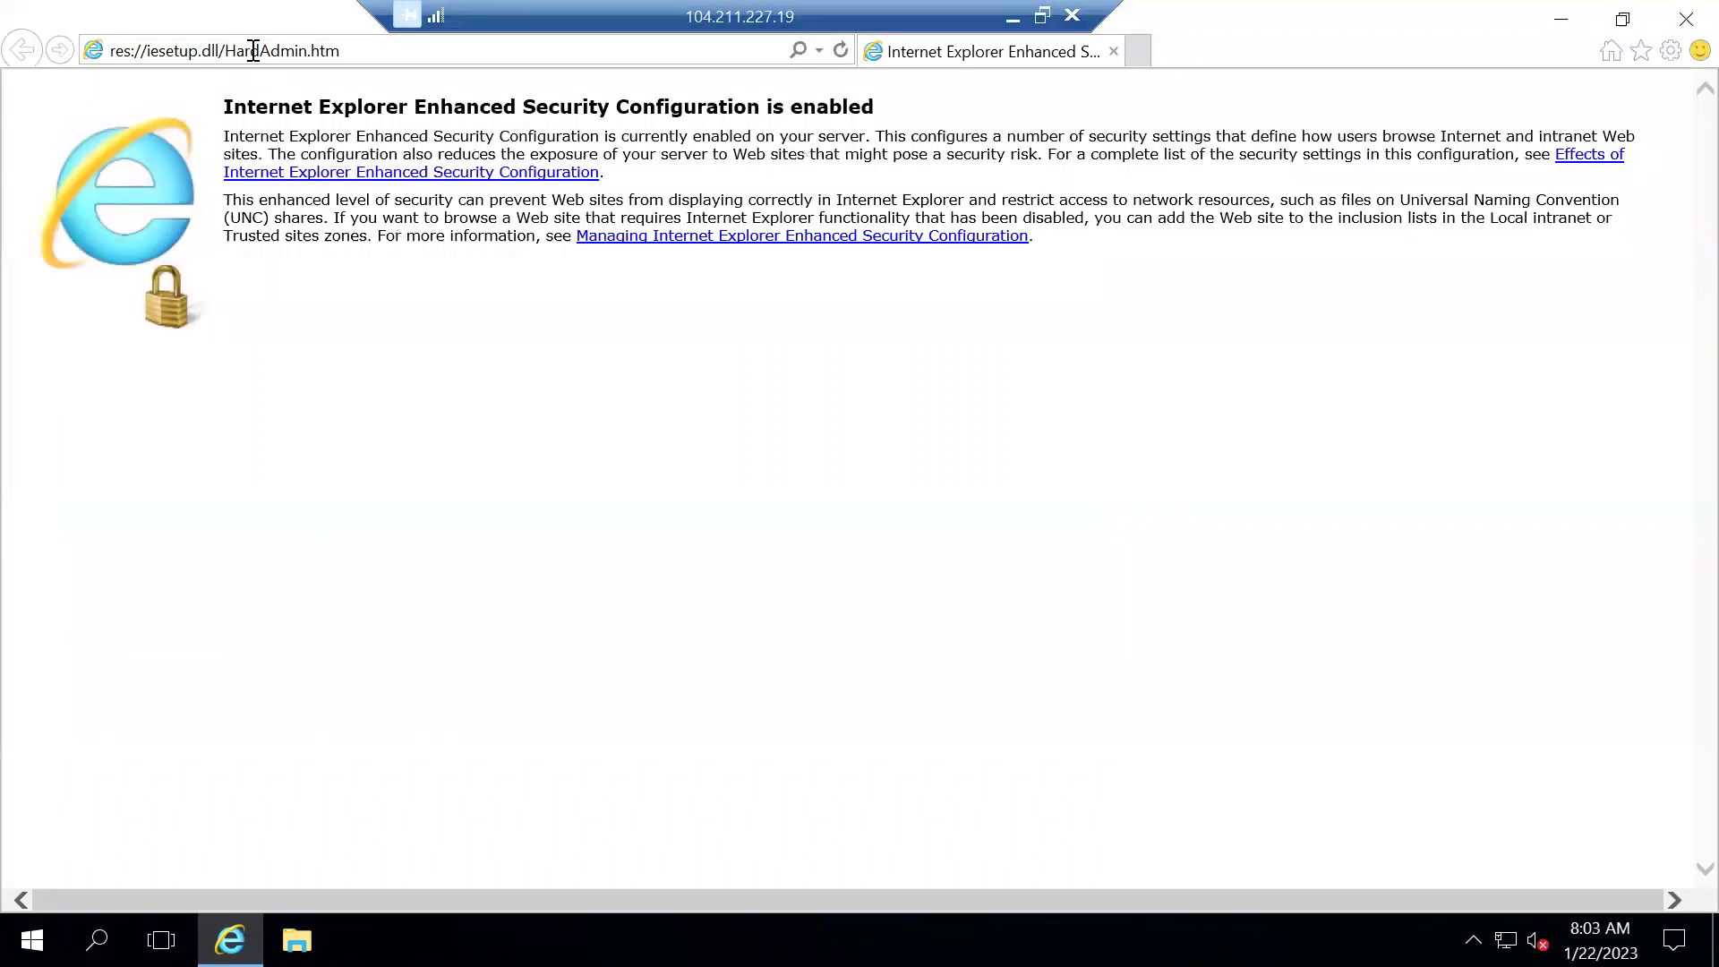
pyautogui.click(253, 50)
pyautogui.write('dev.azure./')
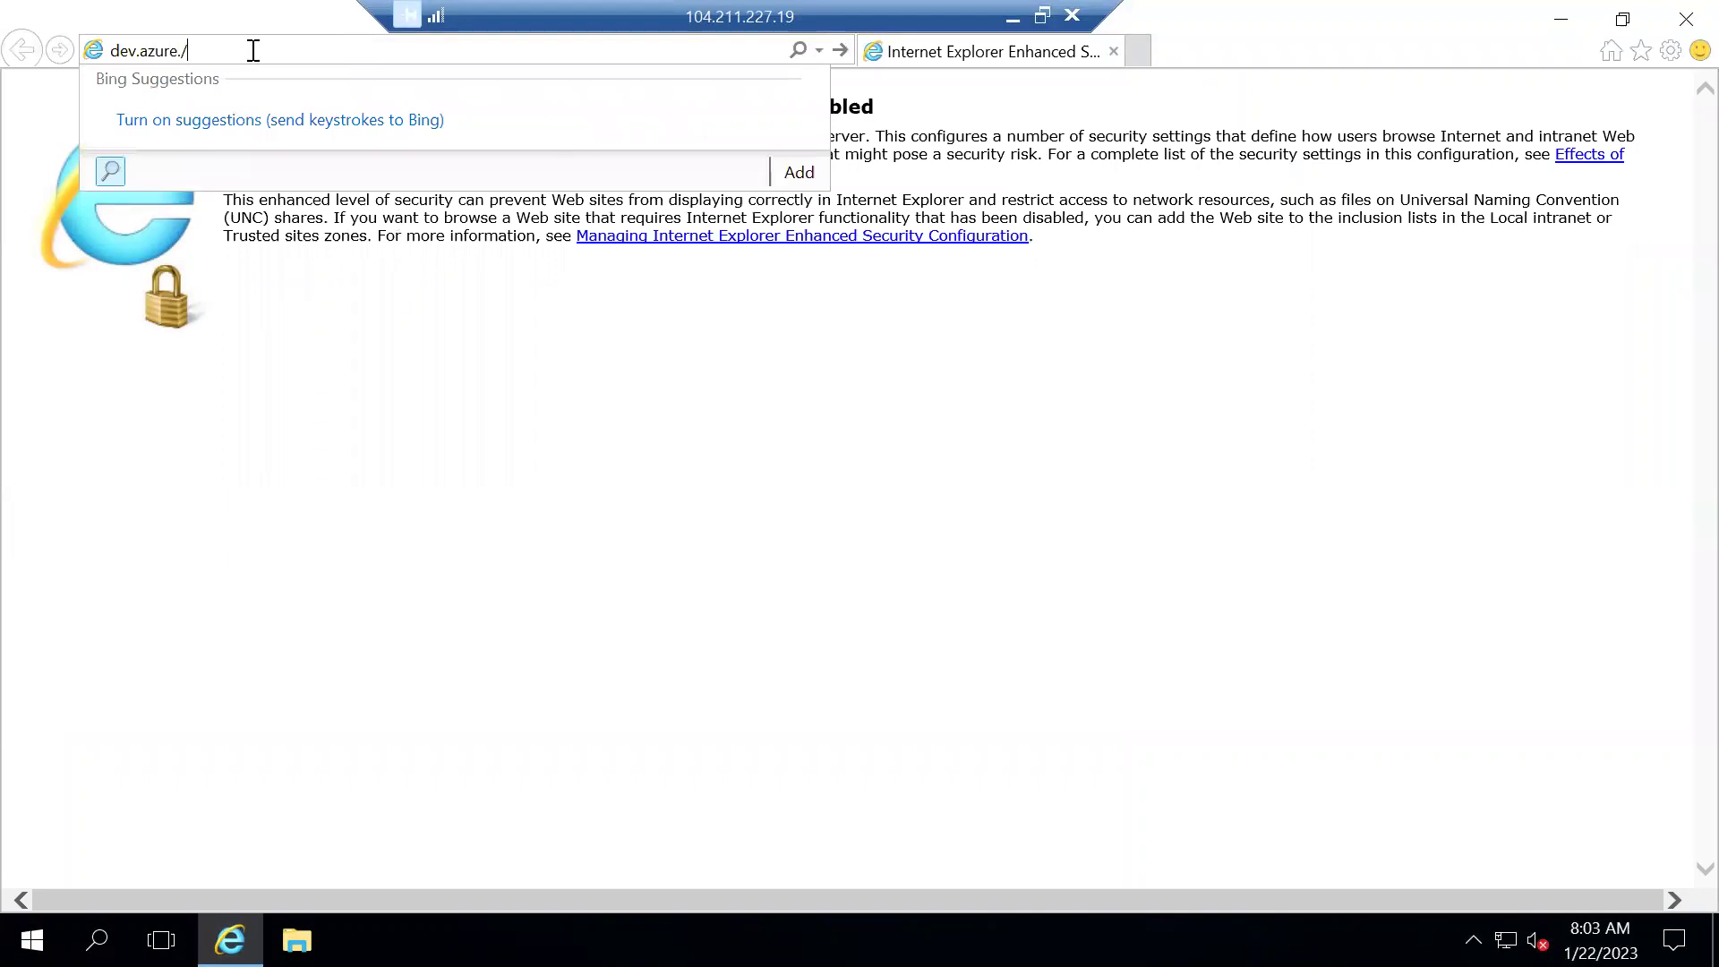
pyautogui.press('BackSpace')
pyautogui.write('com/iamincloud')
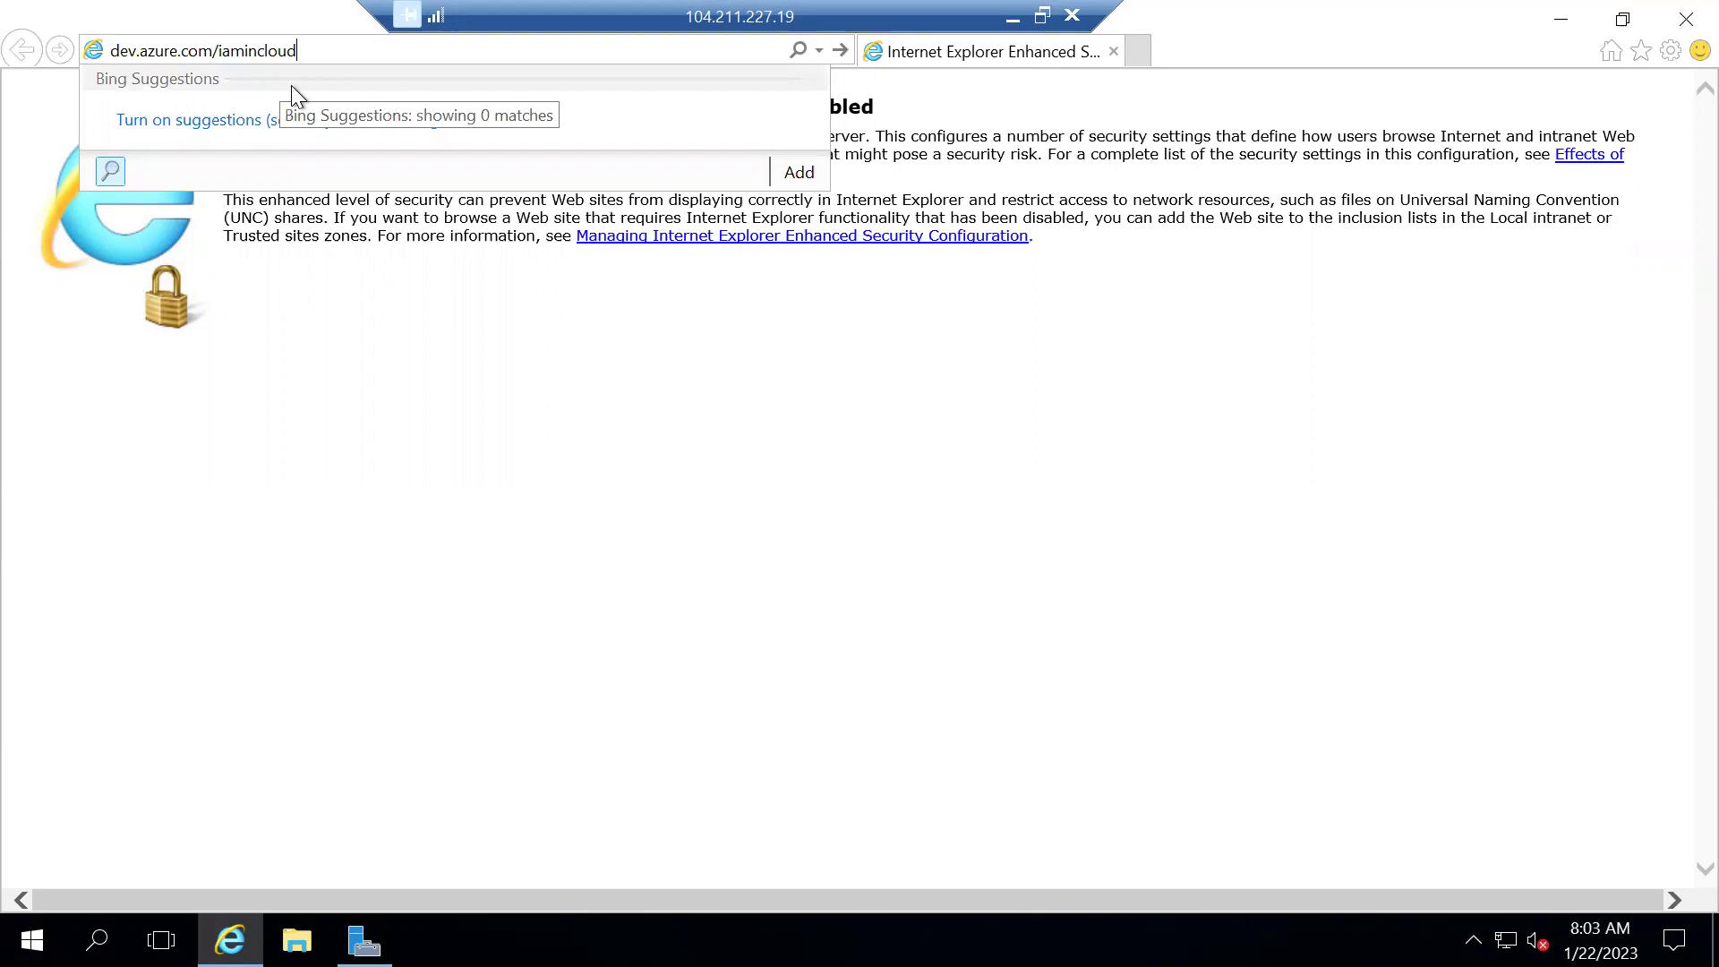
pyautogui.press('Return')
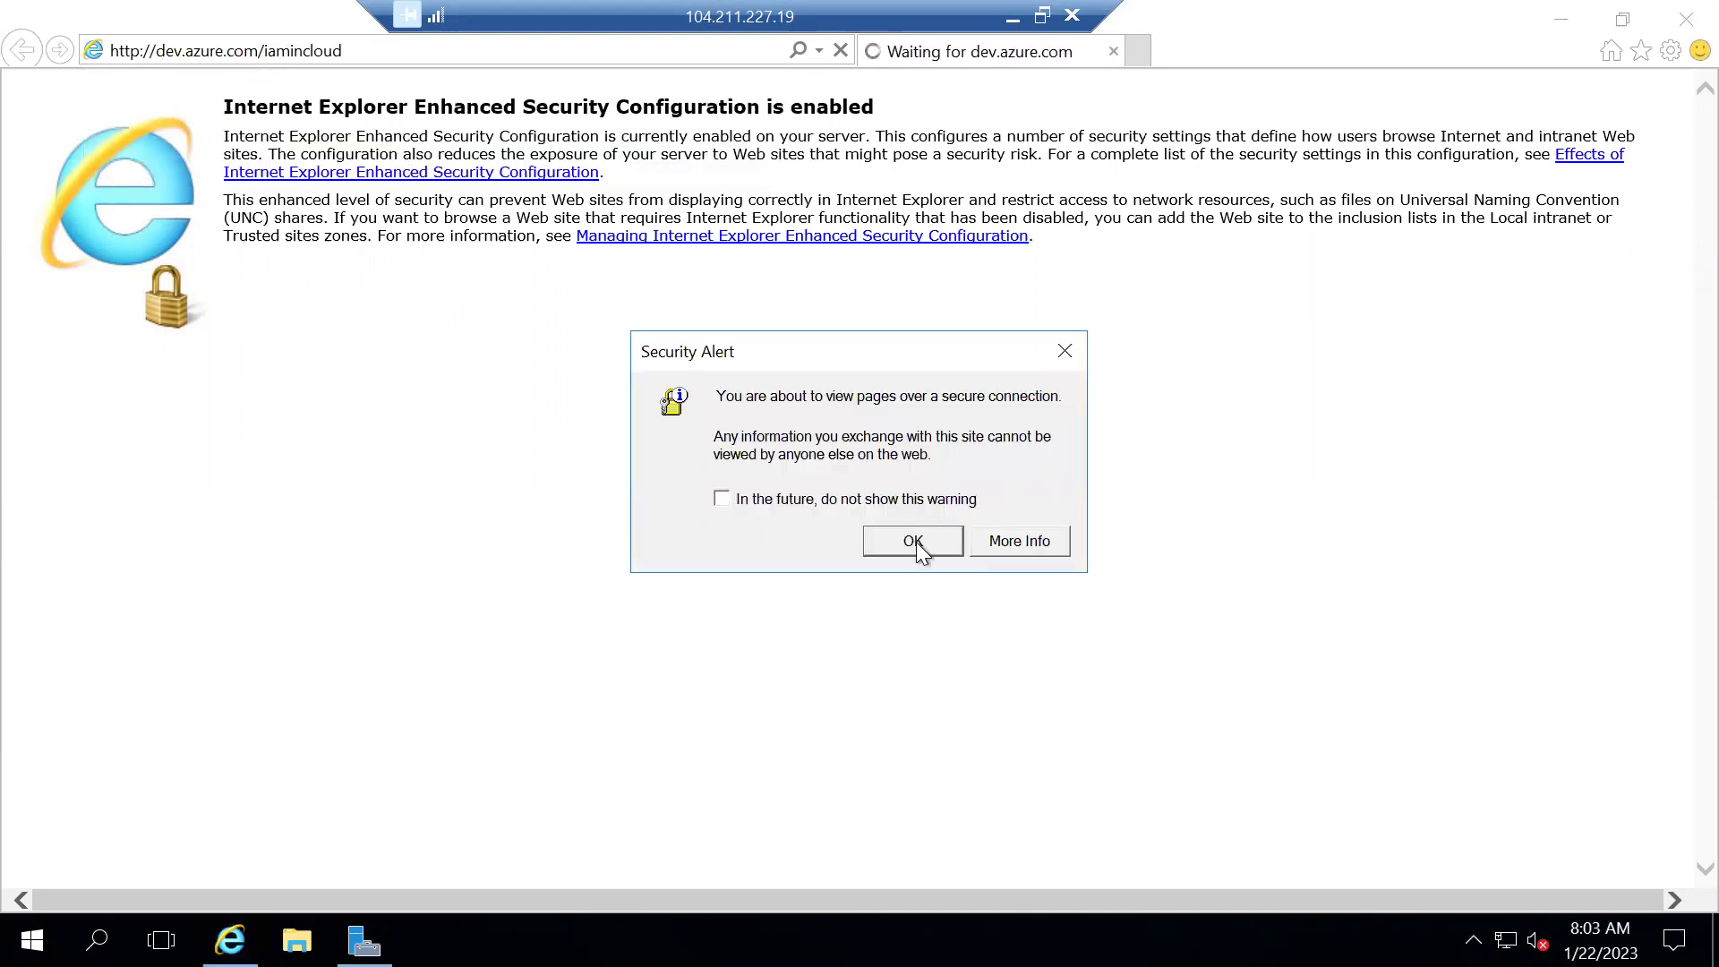
pyautogui.click(914, 540)
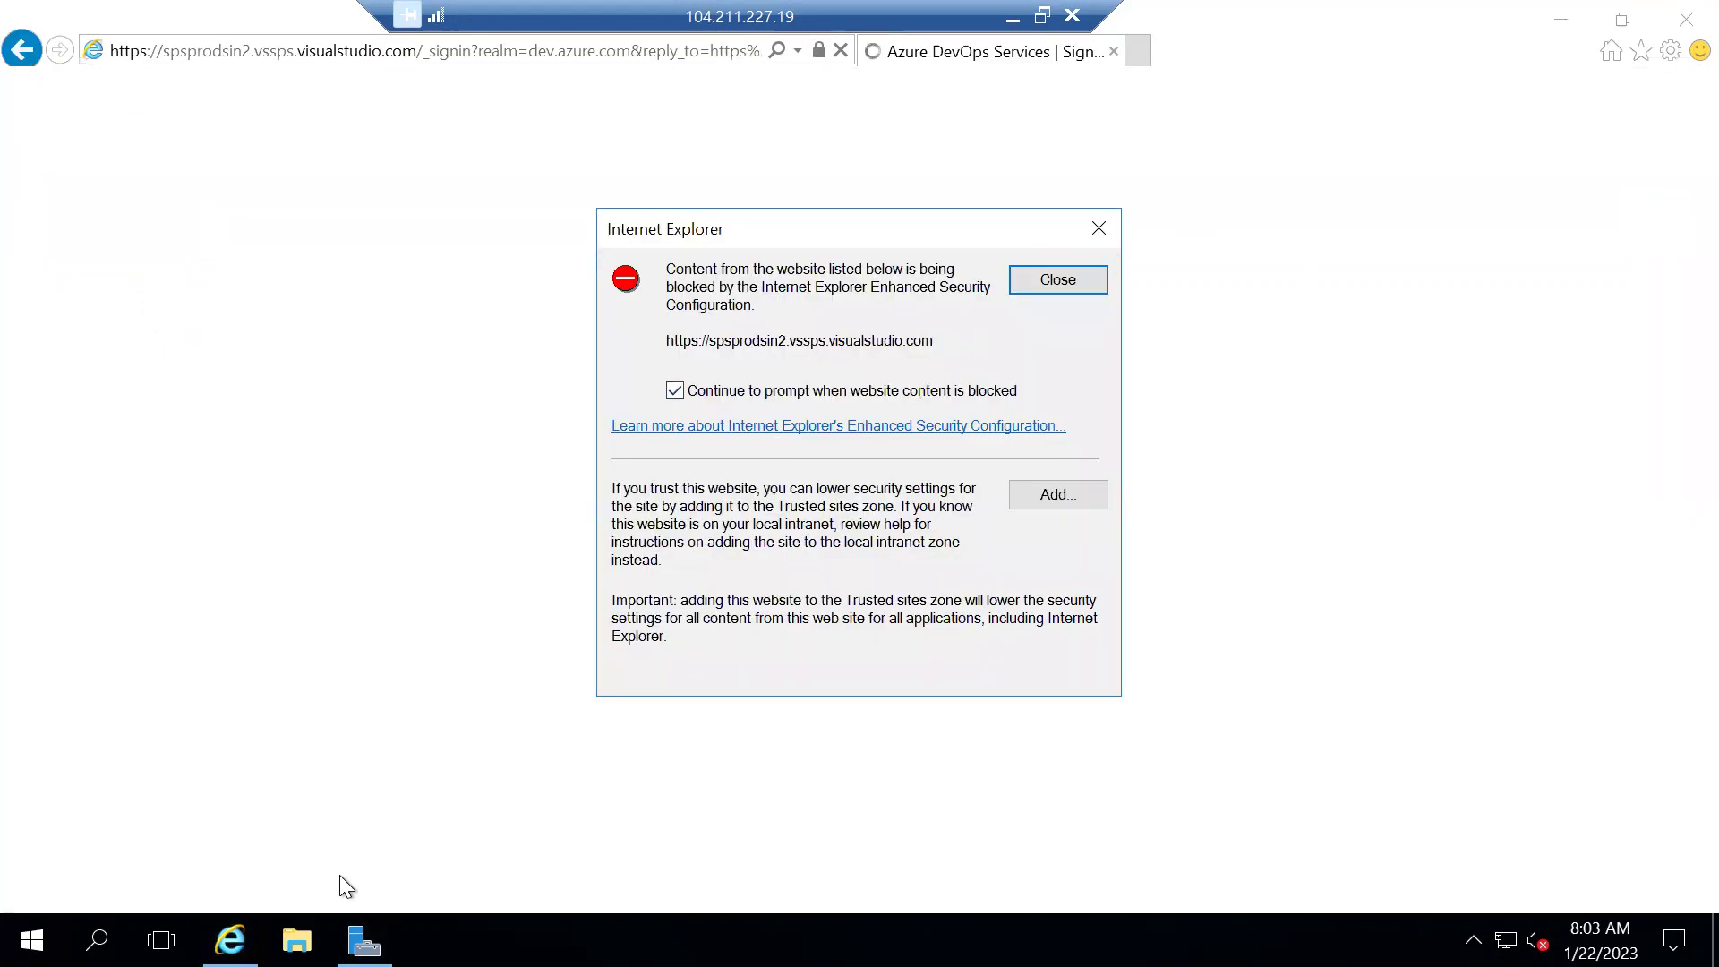
pyautogui.click(364, 940)
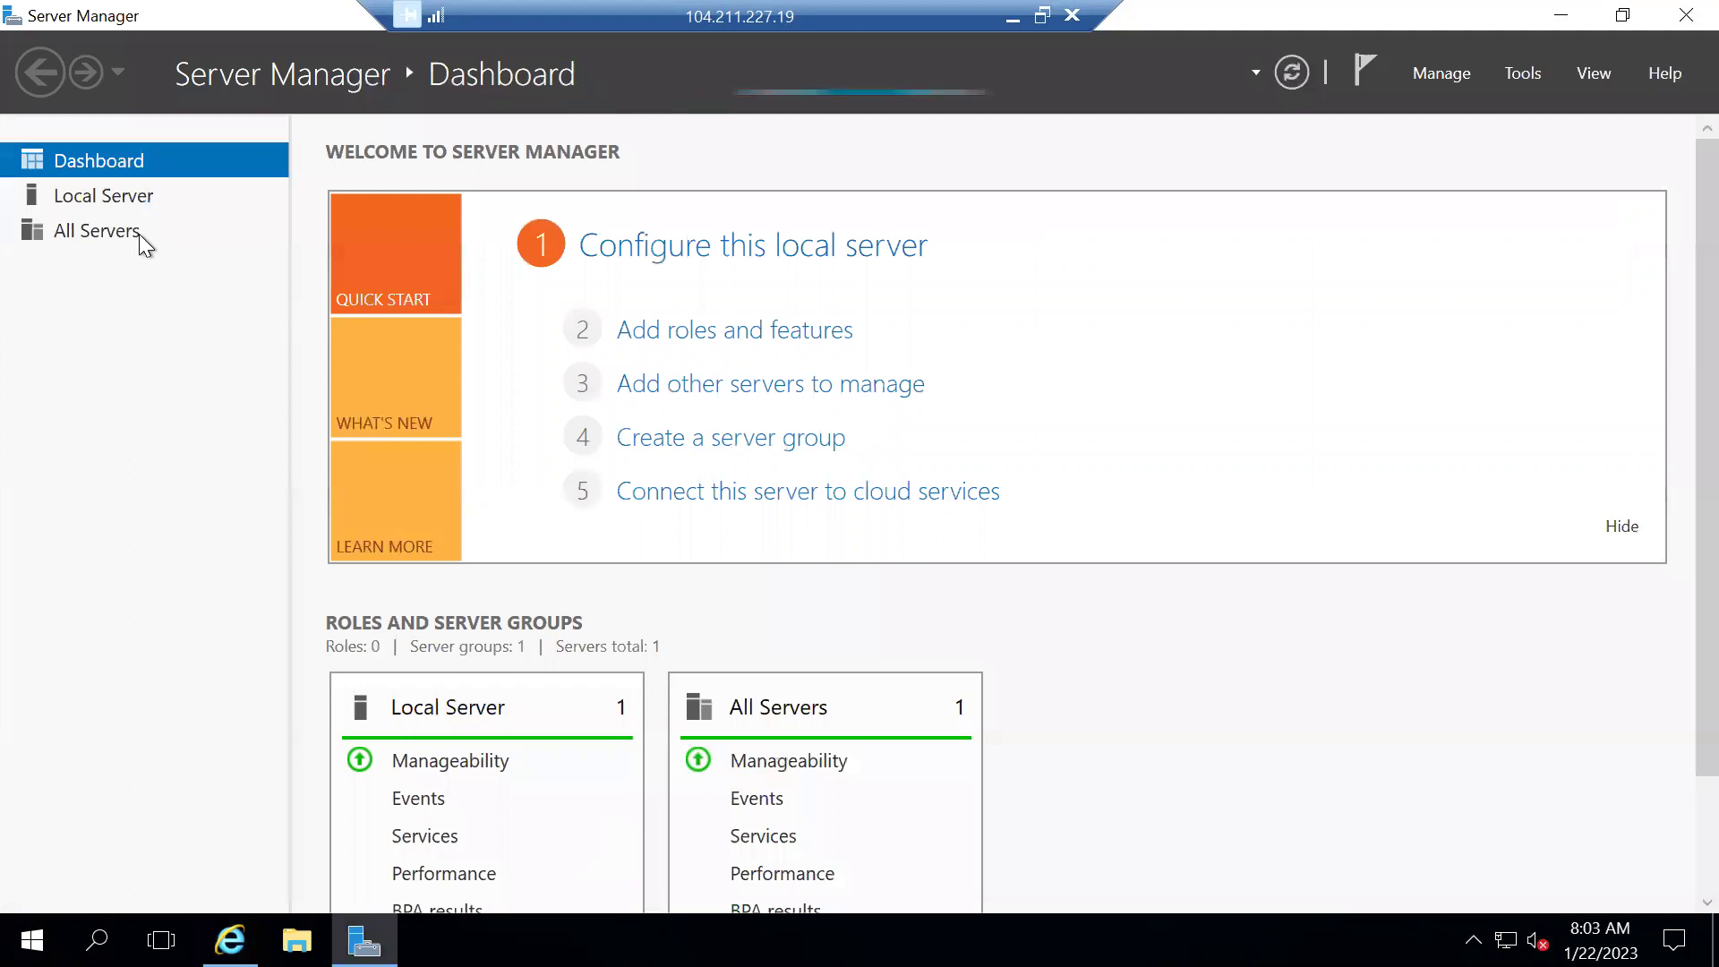
# Switch IE Enhanced Security Configuration off for Administrators and Users, then close and reopen Internet Explorer
pyautogui.click(120, 200)
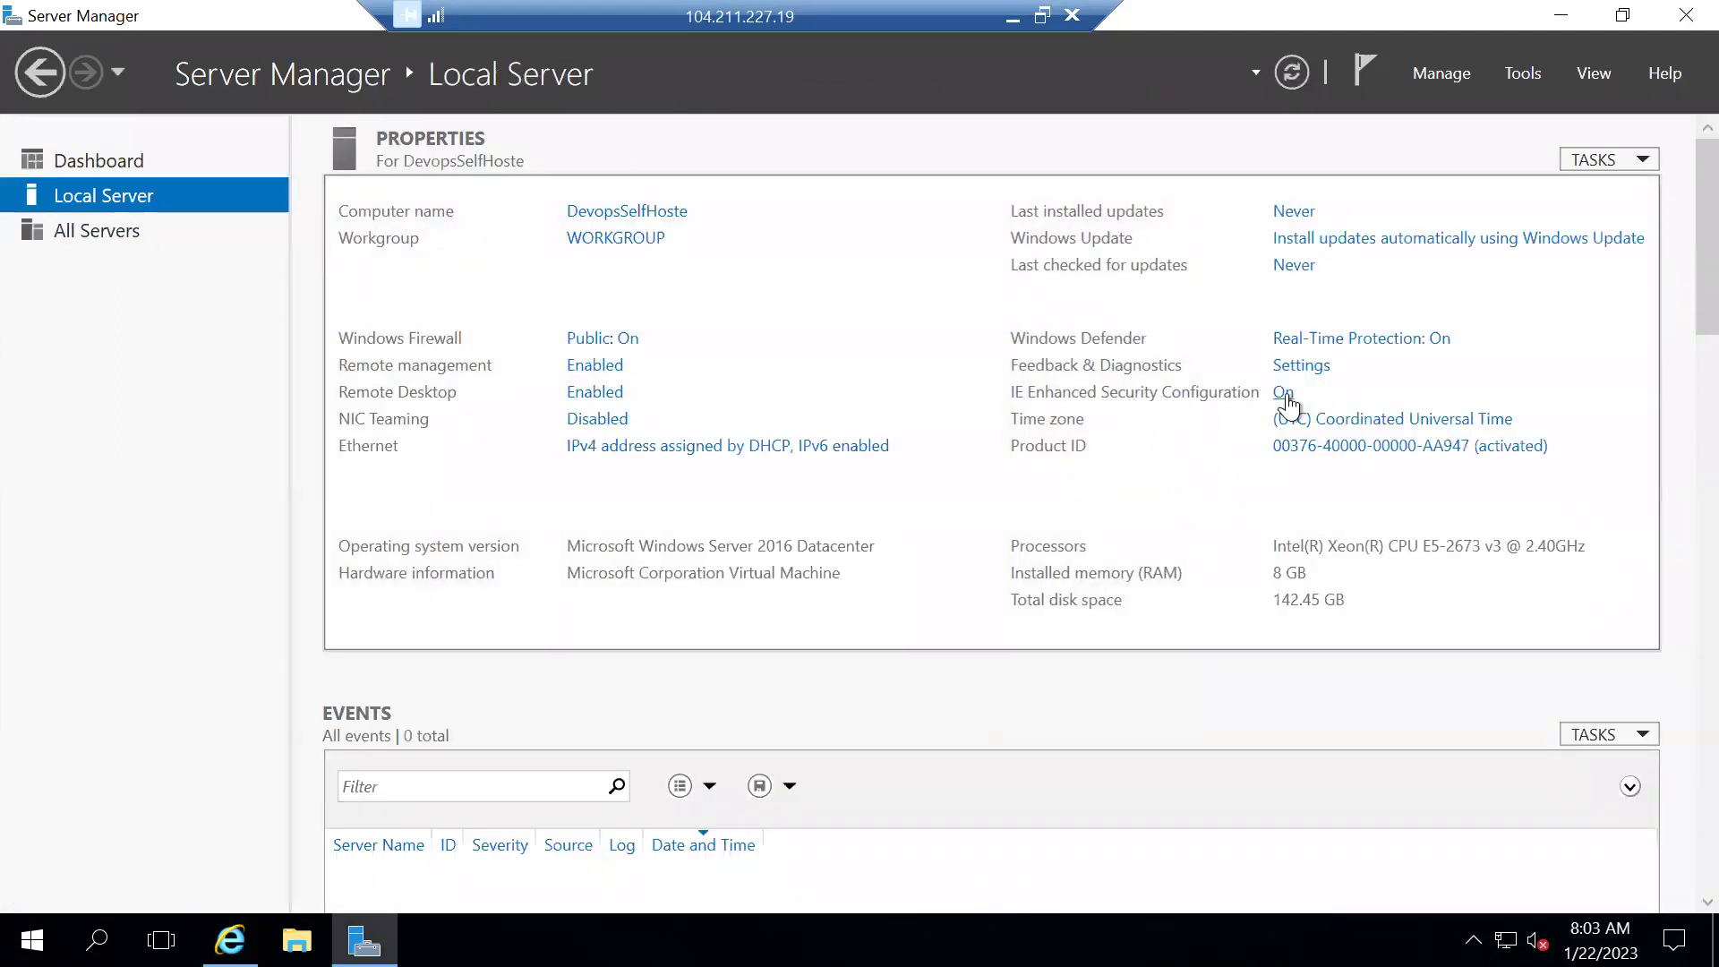
pyautogui.click(1282, 394)
pyautogui.click(691, 435)
pyautogui.click(693, 592)
pyautogui.click(961, 729)
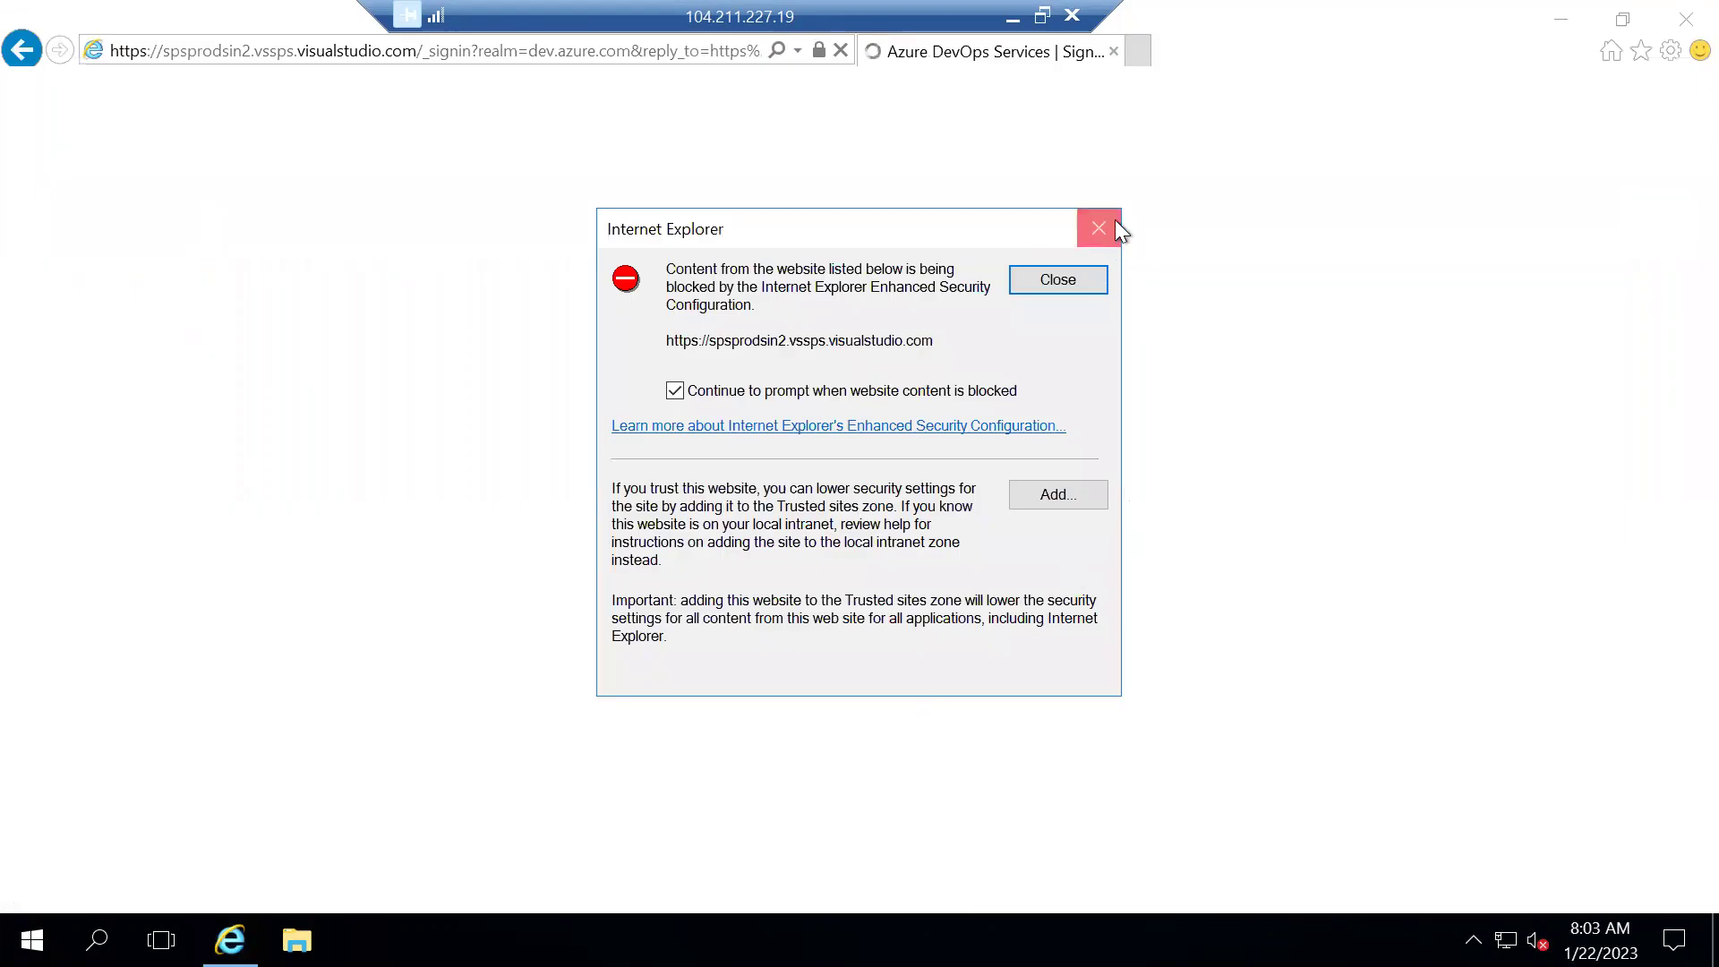
pyautogui.click(1099, 229)
pyautogui.hotkey('alt', 'F4')
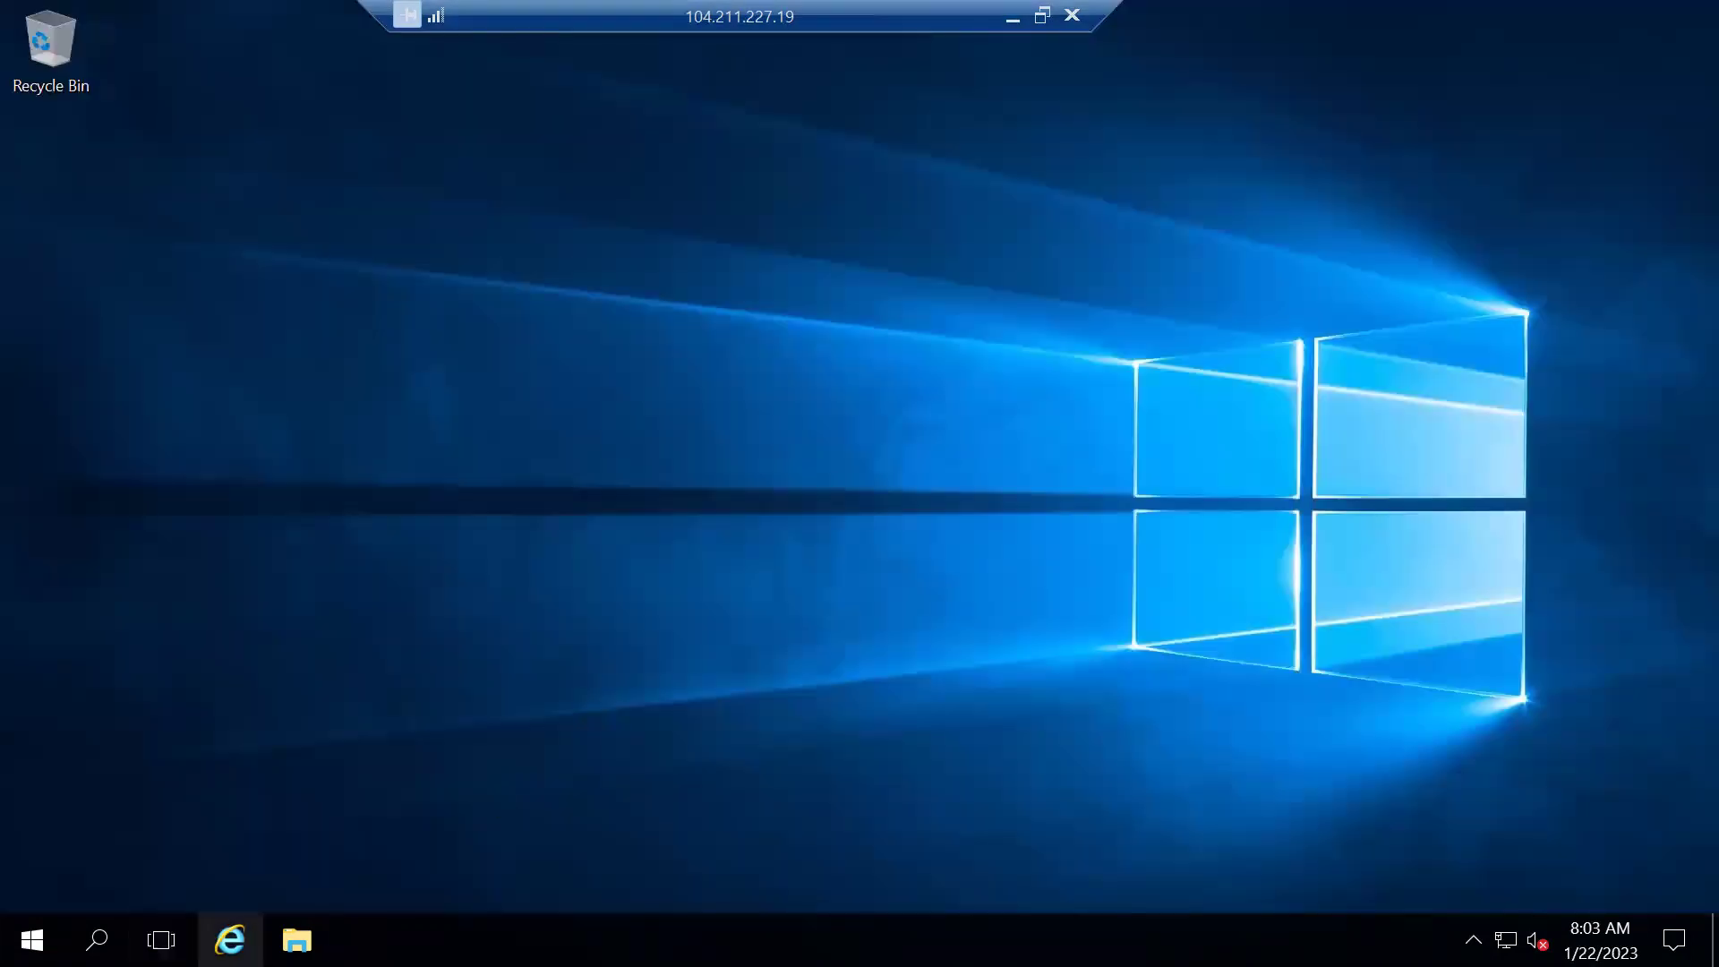
pyautogui.click(230, 939)
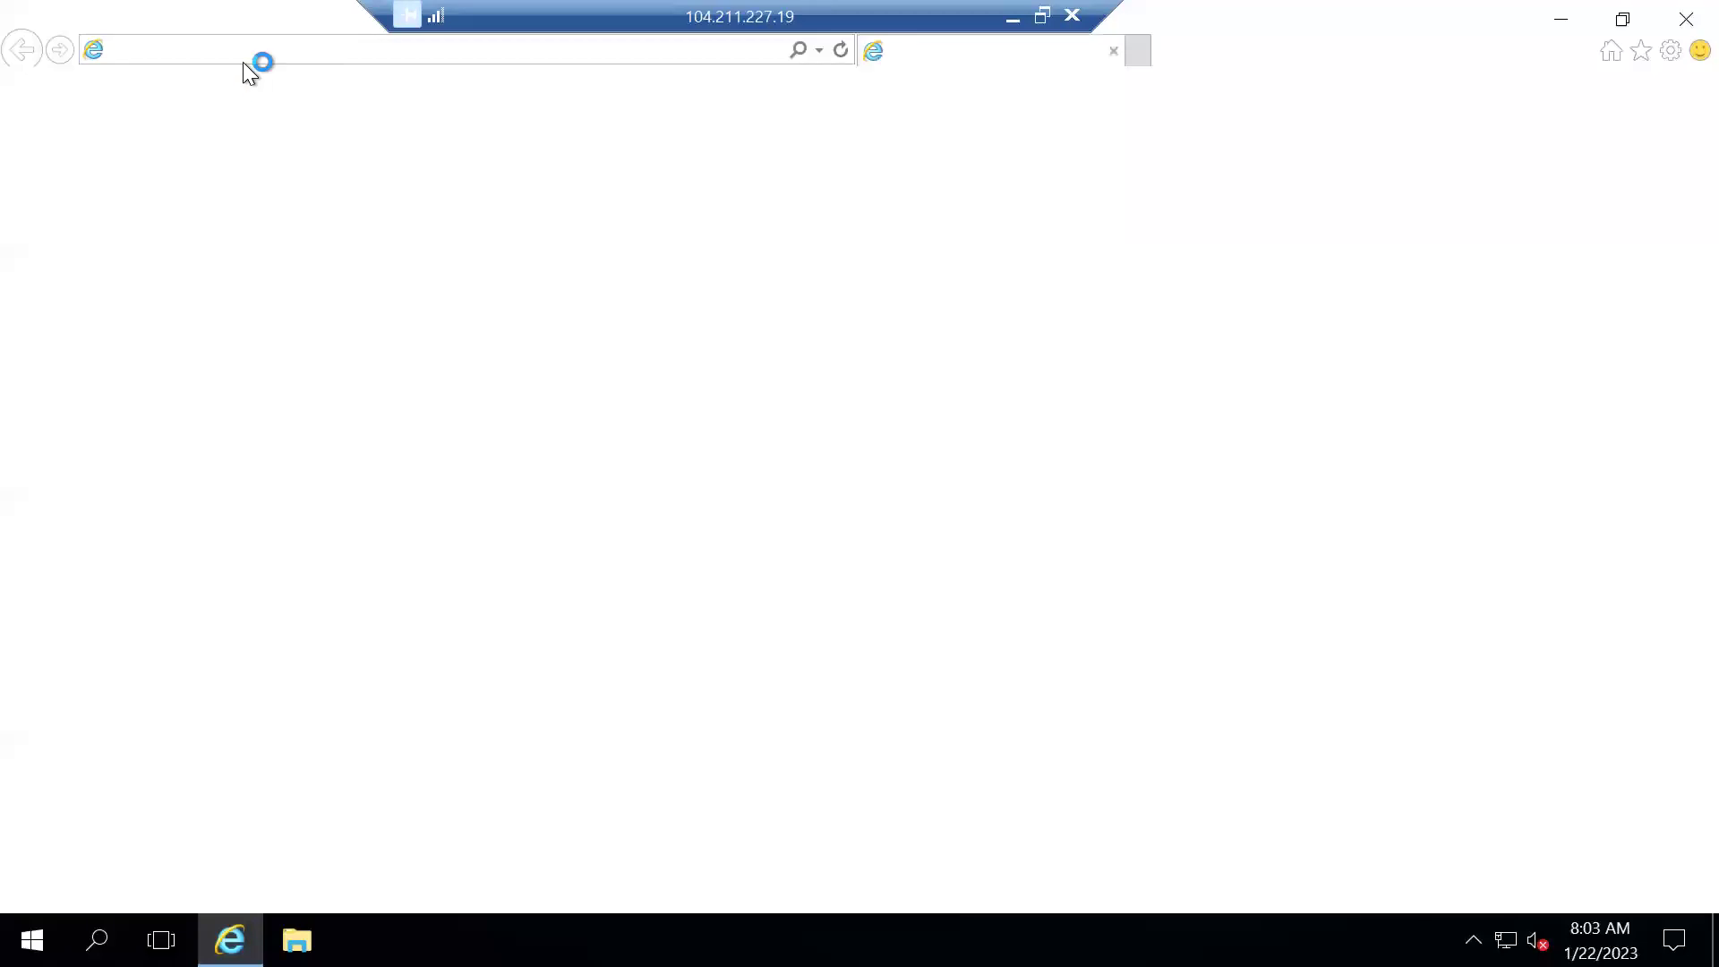
# Go to dev.azure.com/iamincloud in Internet Explorer
pyautogui.click(251, 50)
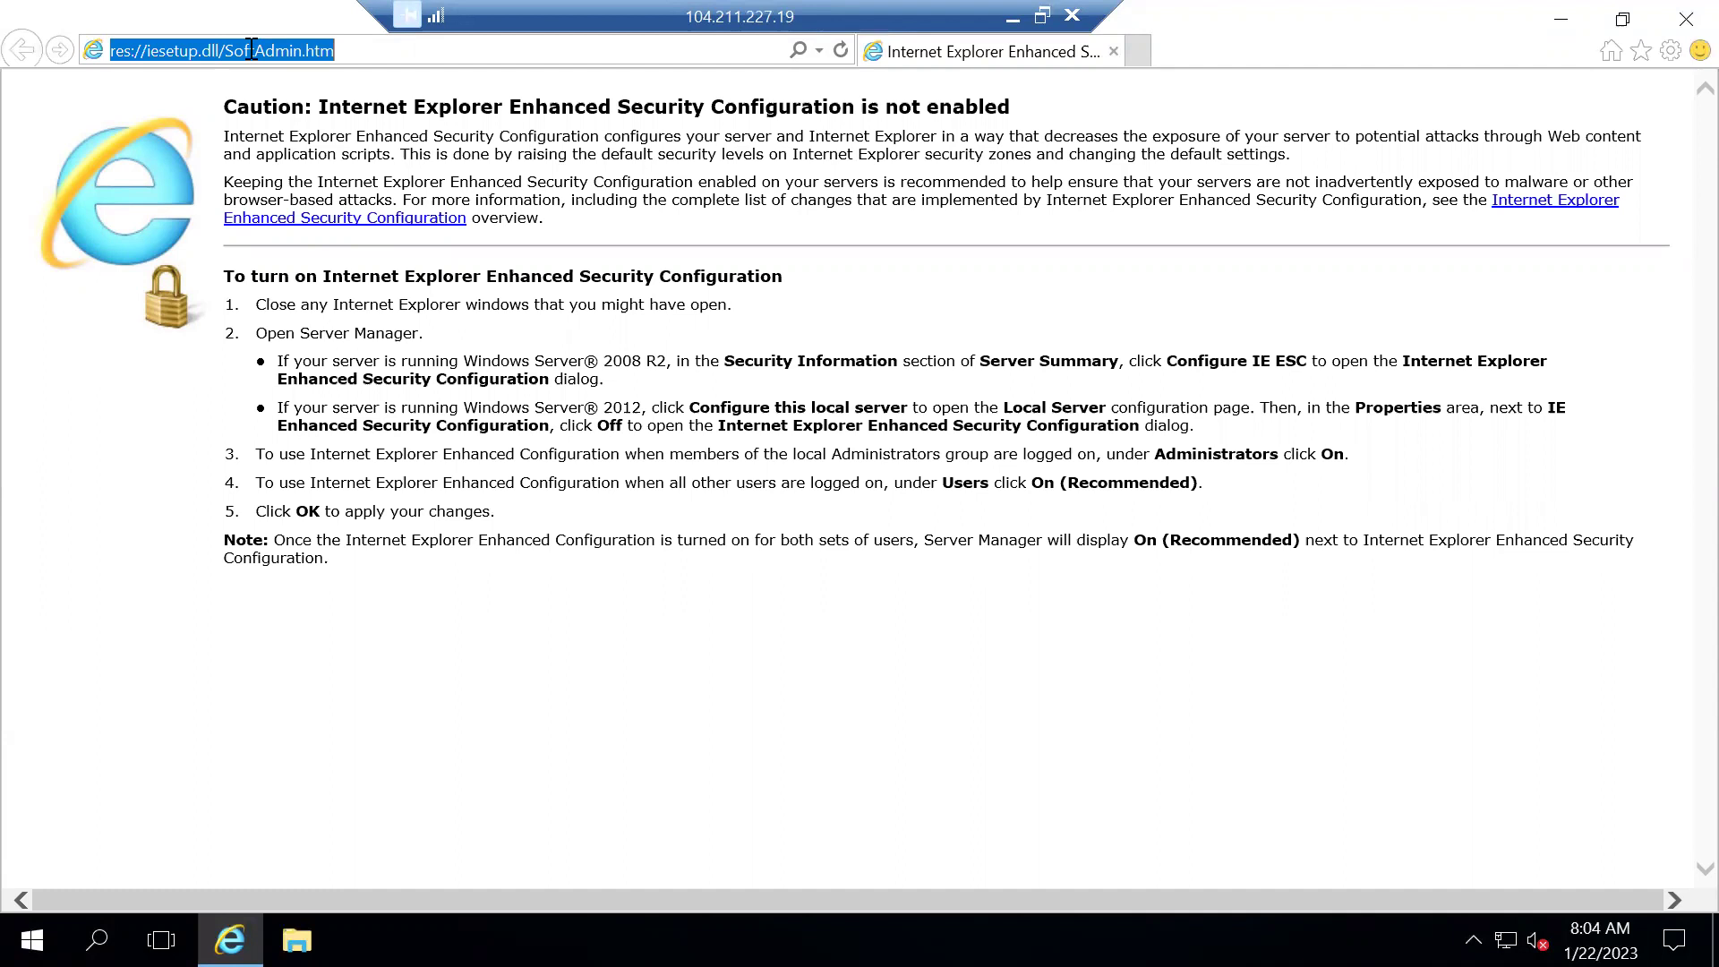
pyautogui.write('dev.azure.com/')
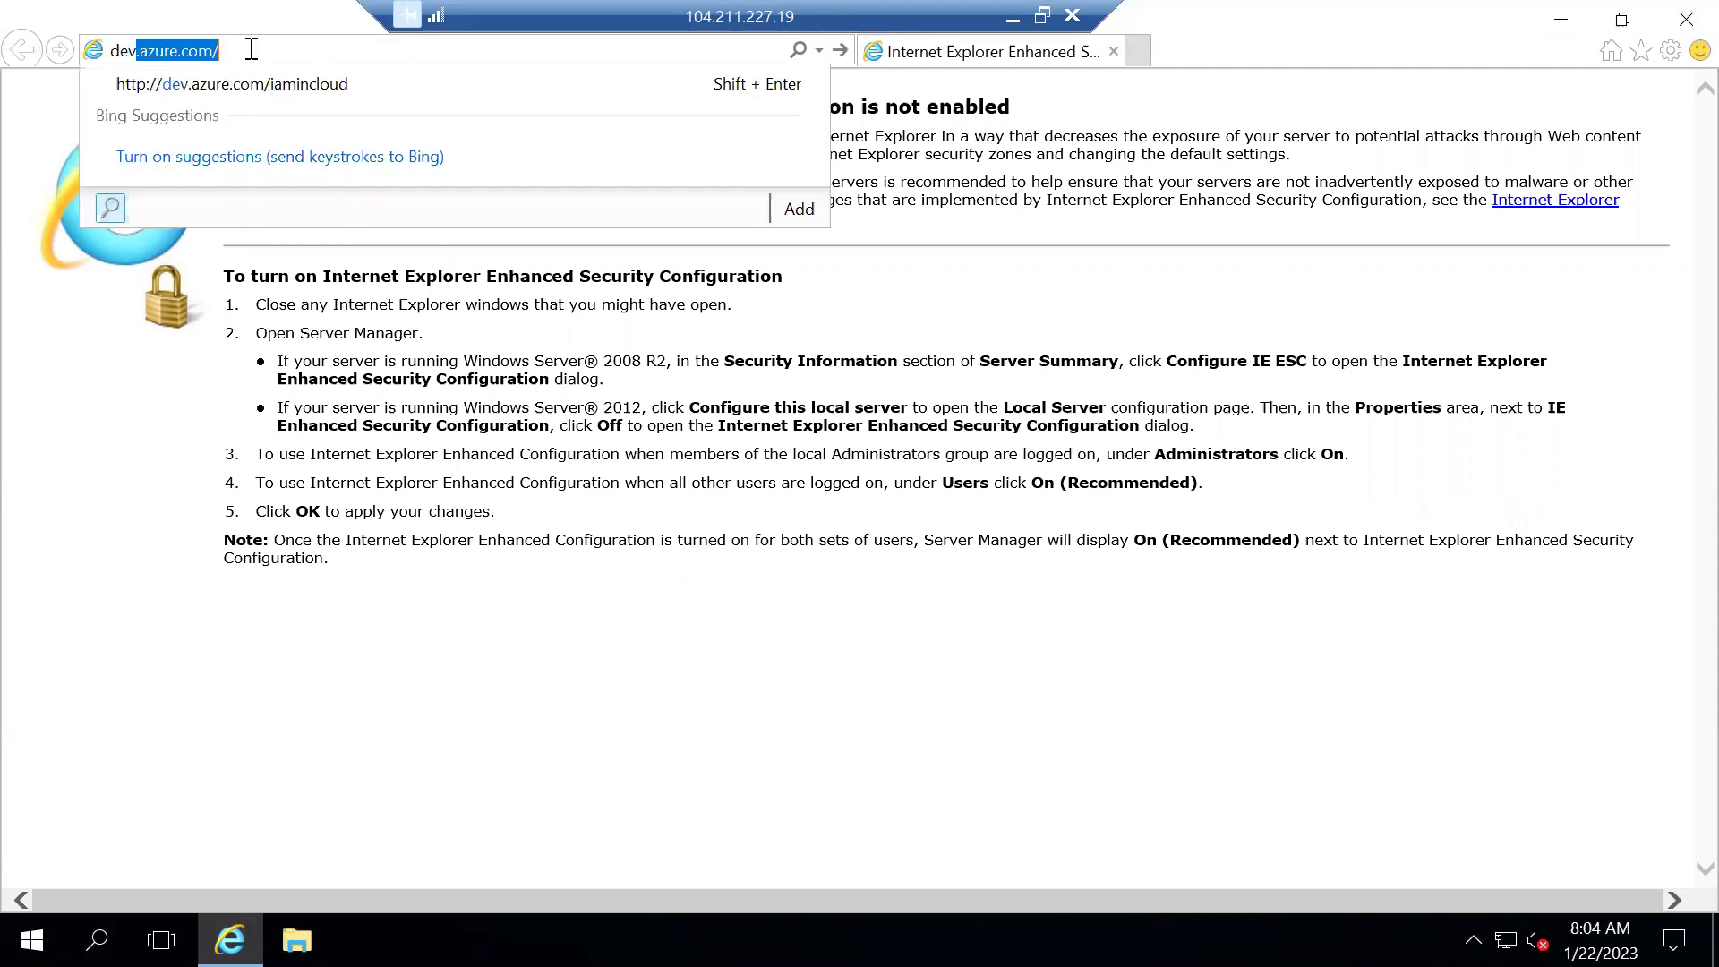
pyautogui.press('End')
pyautogui.write('im')
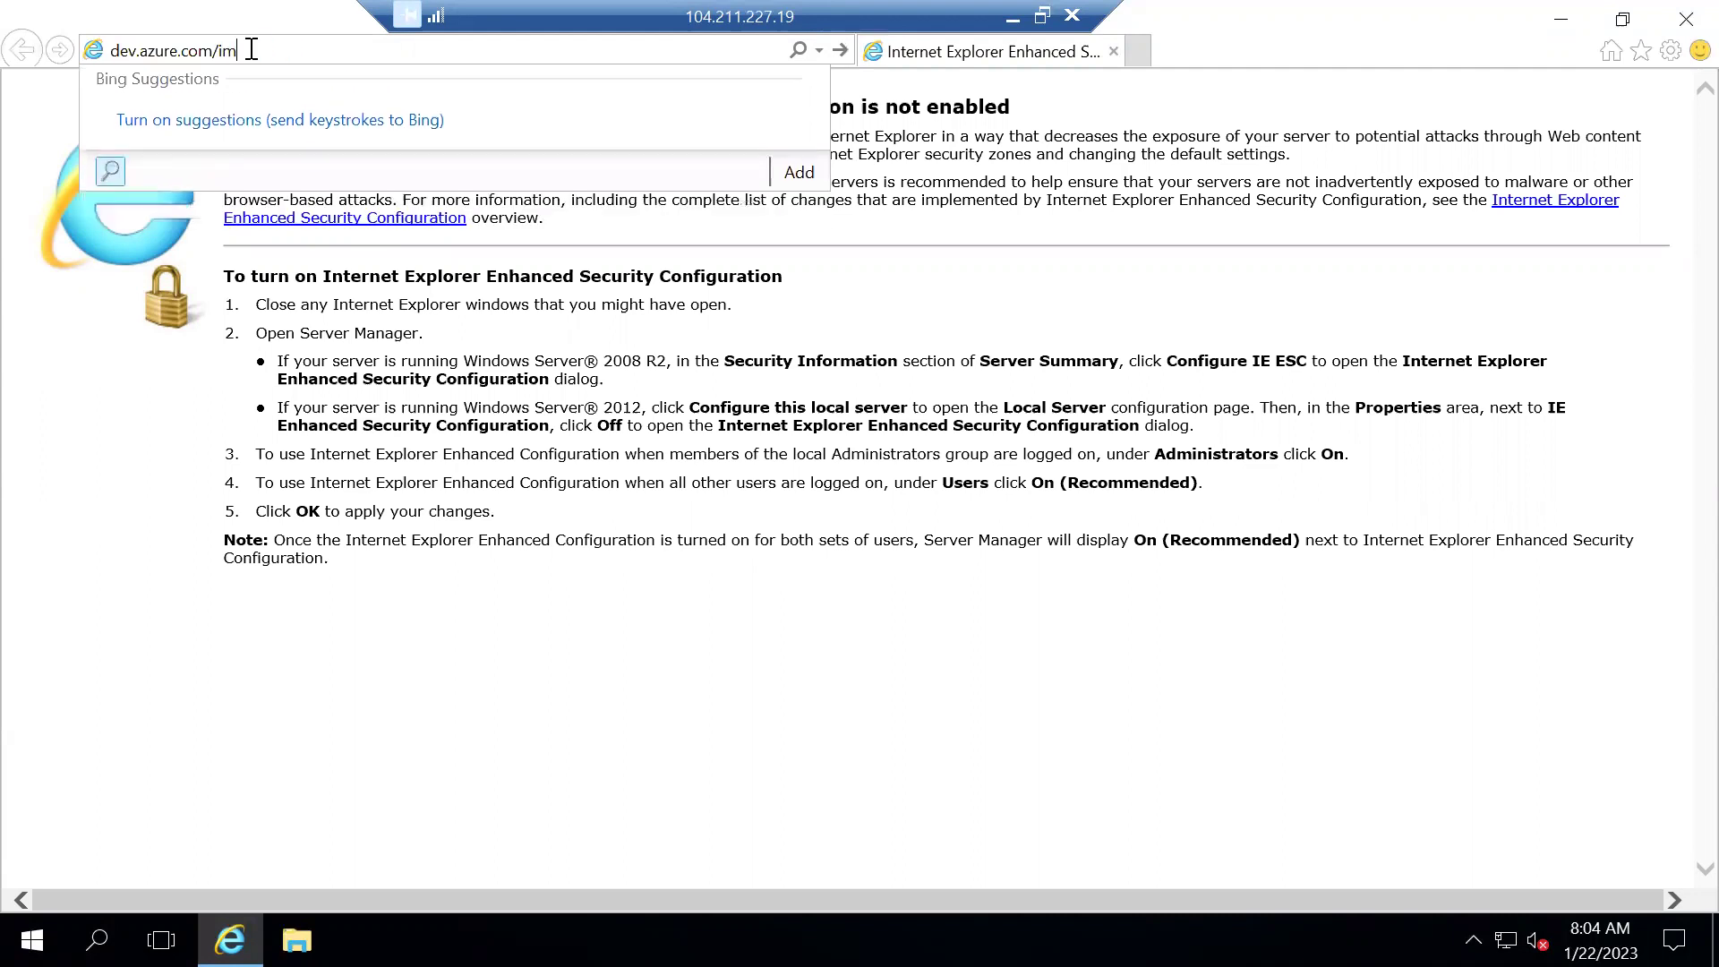
pyautogui.press('BackSpace')
pyautogui.write('aminclou')
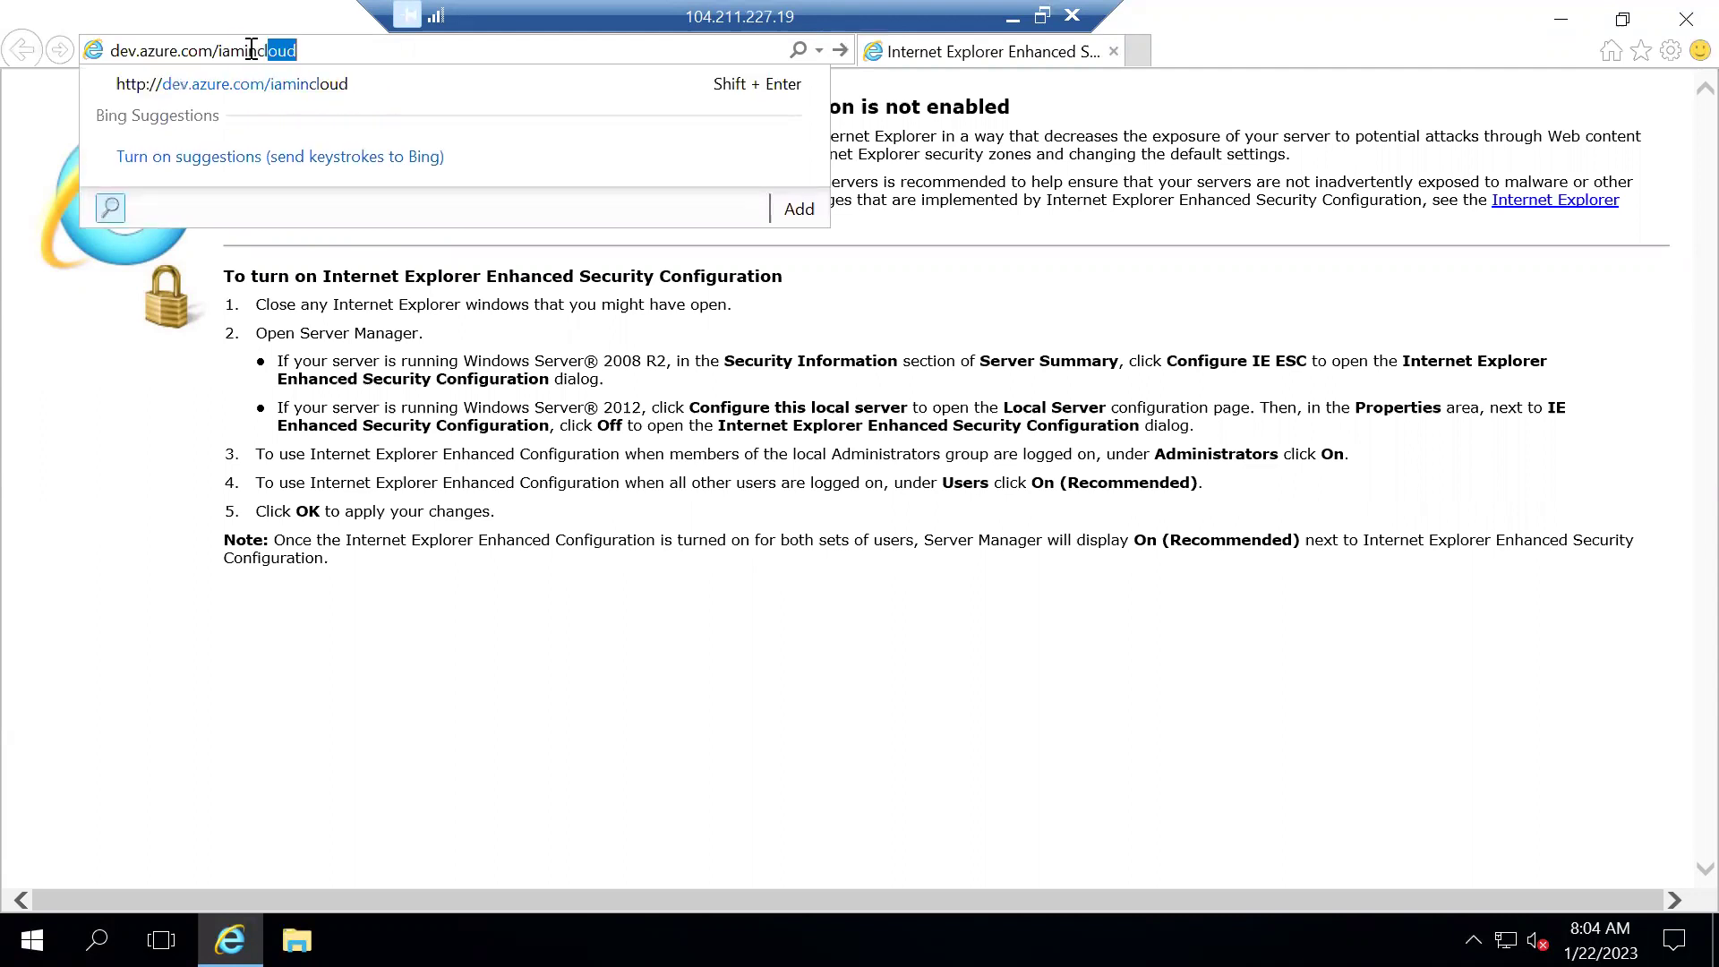
pyautogui.write('d')
pyautogui.press('Return')
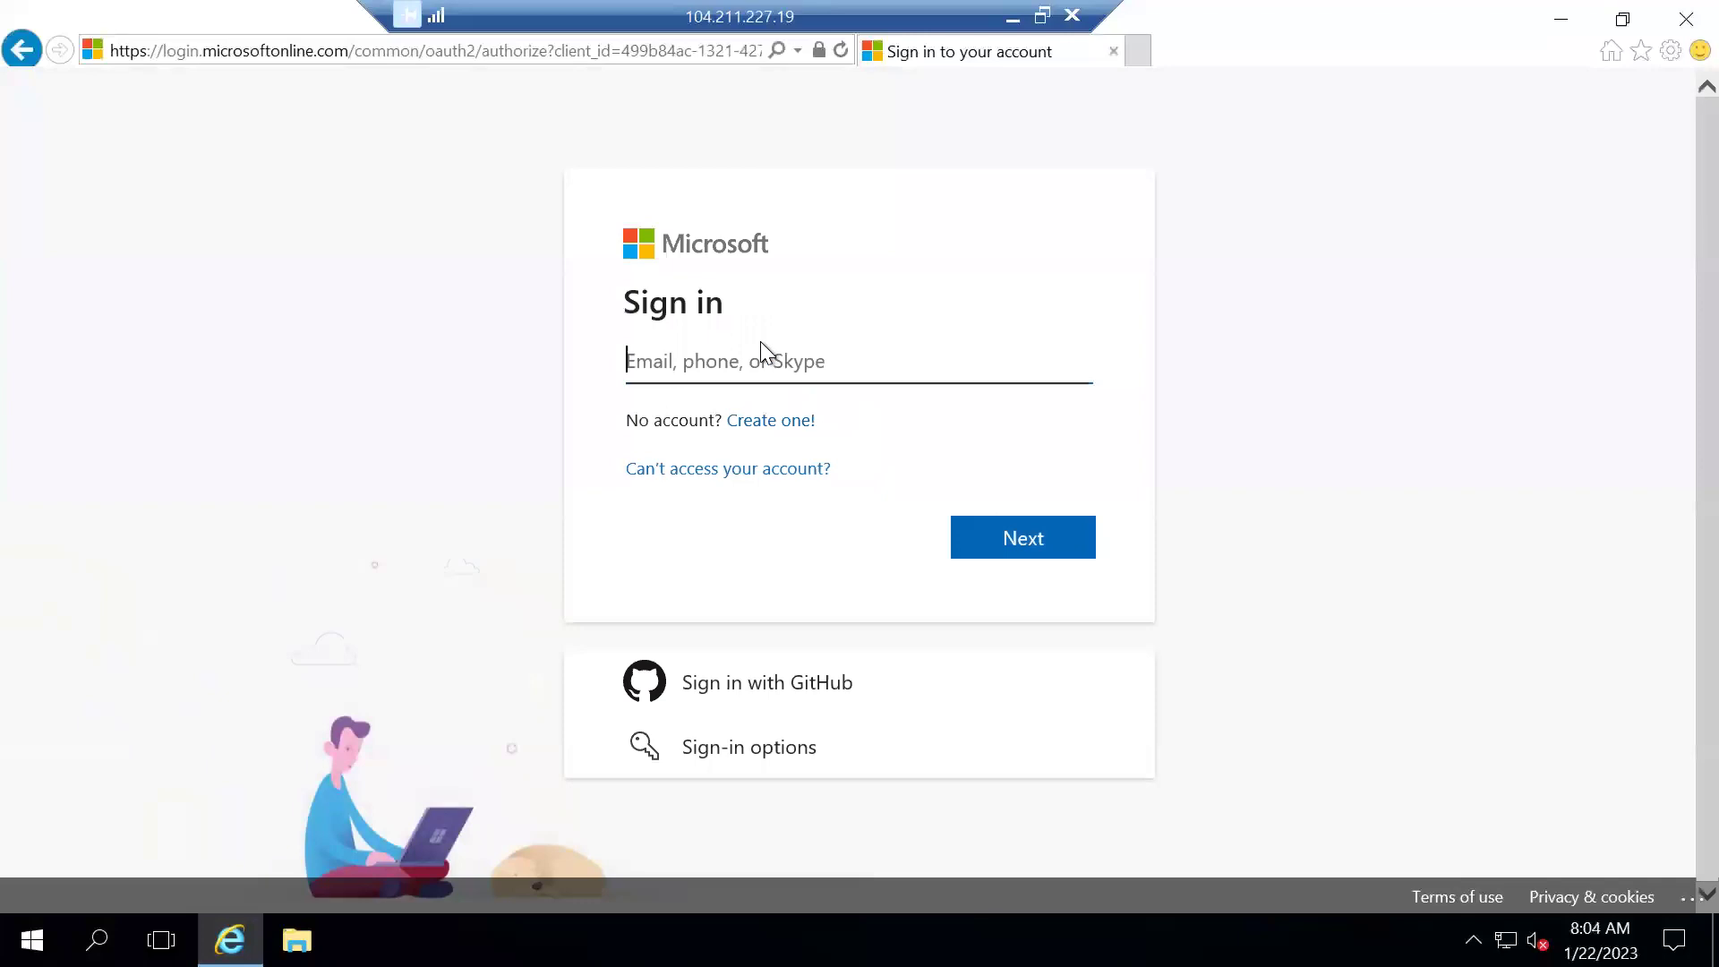
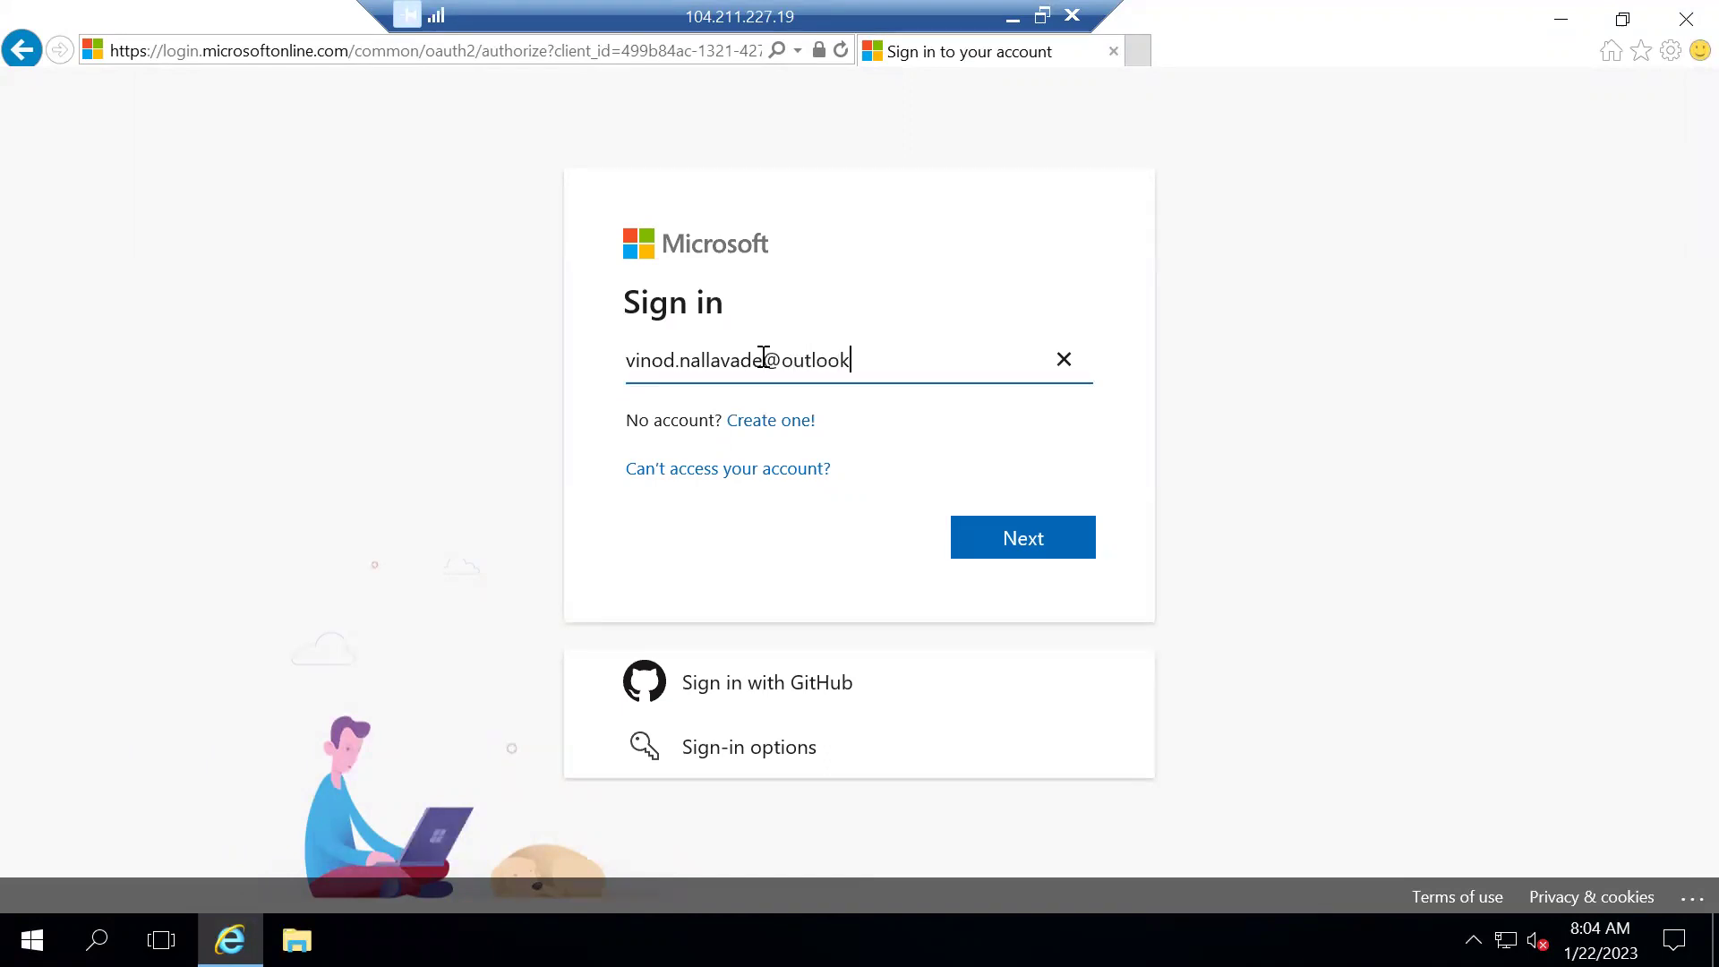
# Sign in with the Microsoft account e-mail, approve by phone notification, and stay signed in
pyautogui.click(1041, 541)
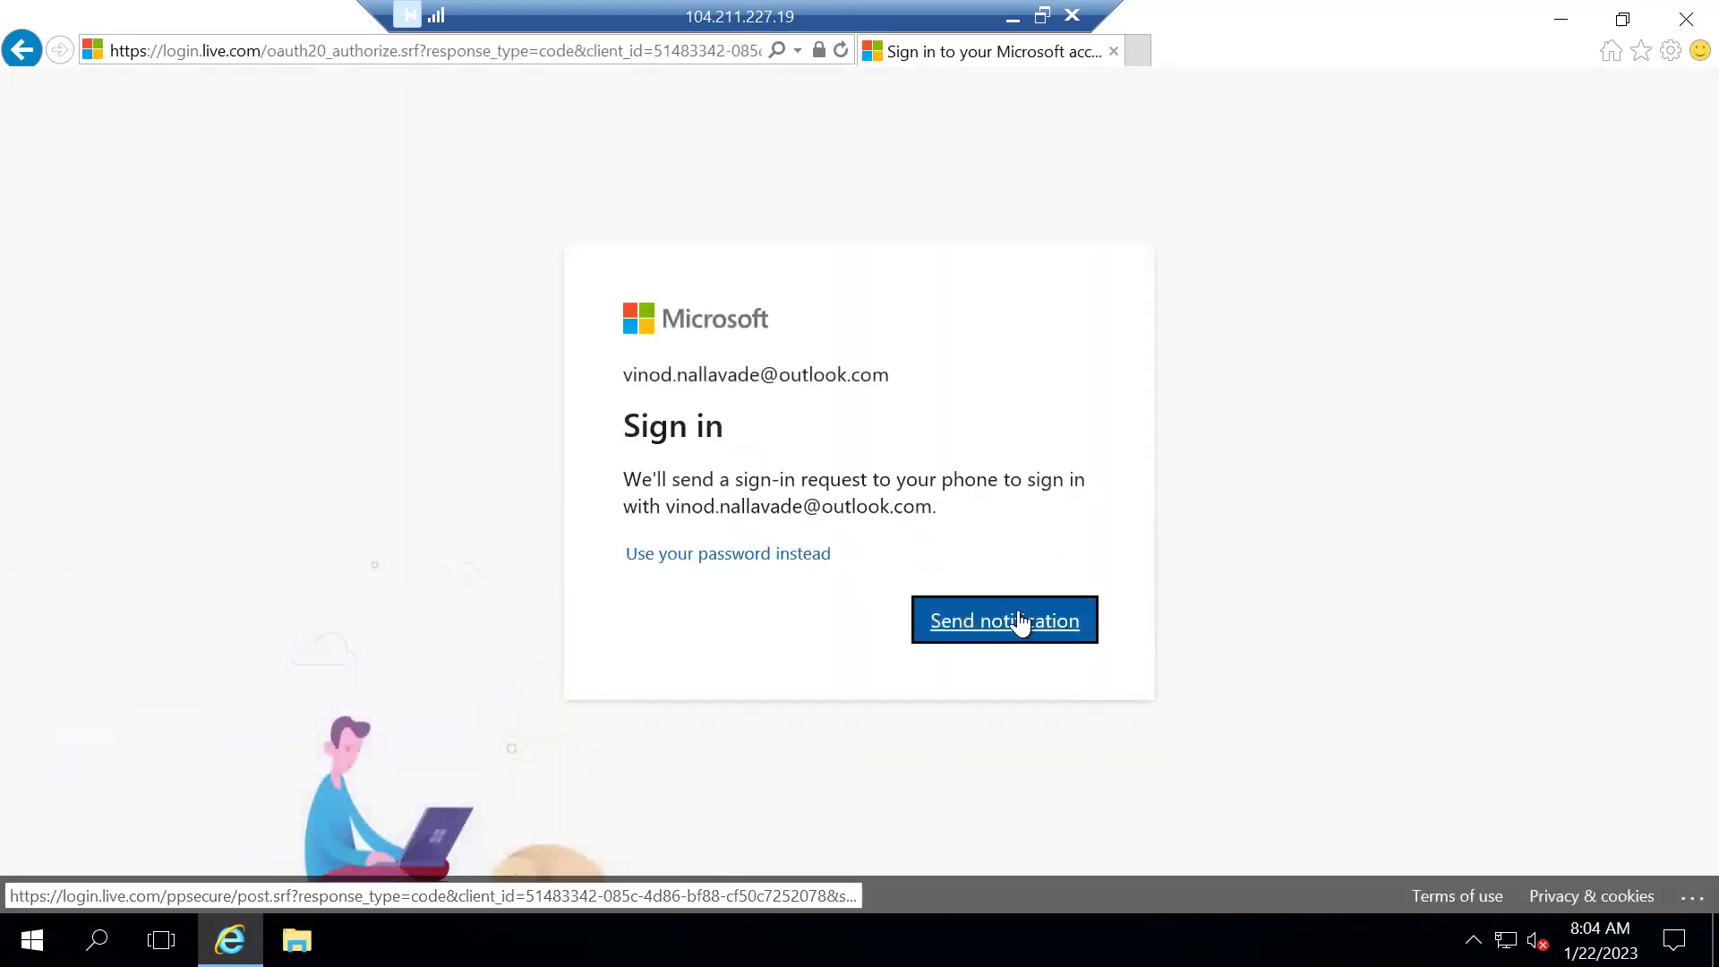
pyautogui.click(1019, 615)
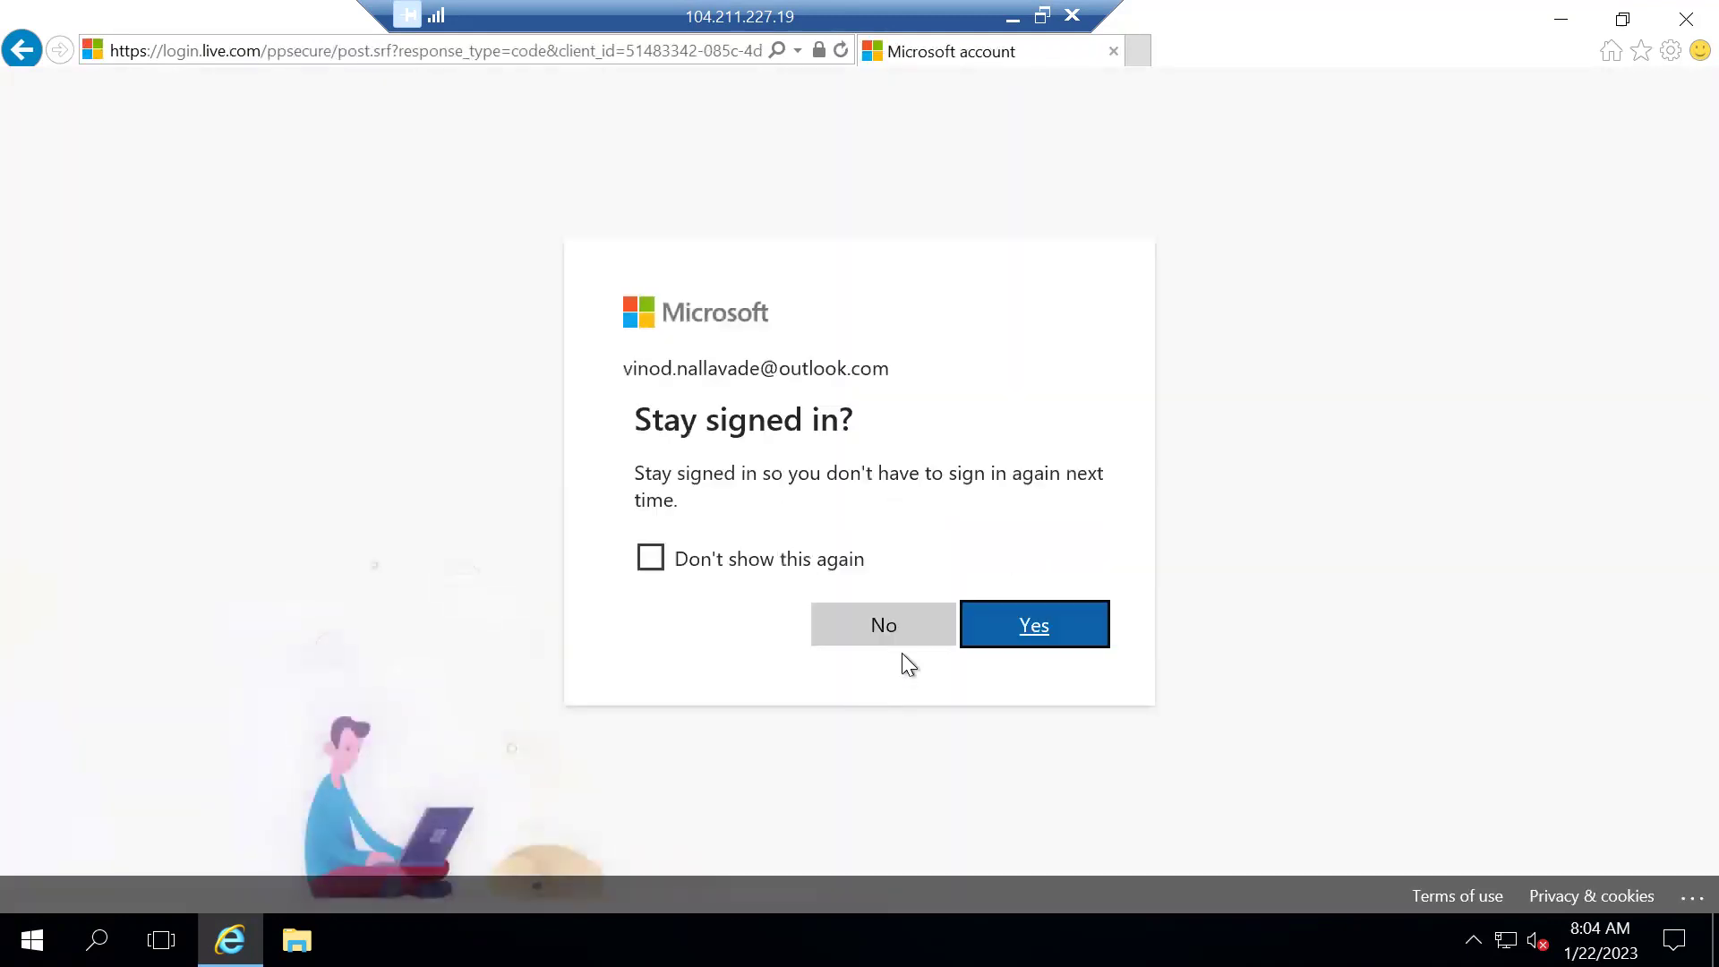
pyautogui.click(990, 624)
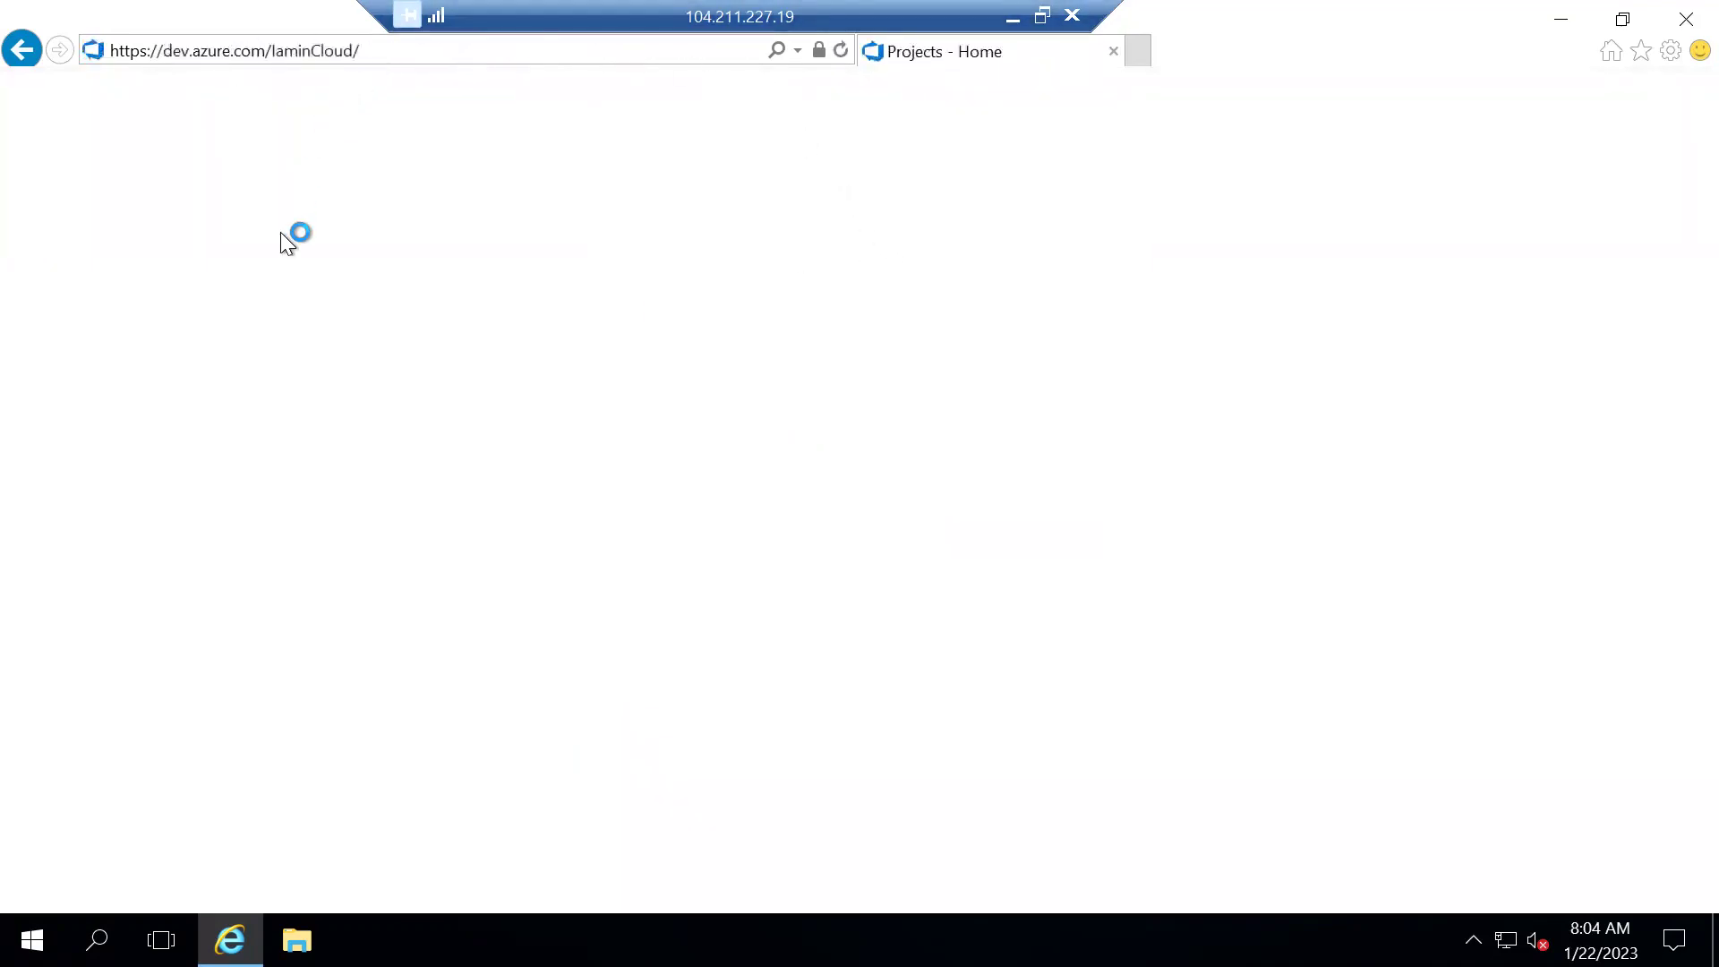
# Open the Default agent pool under Organization settings and download the Windows x64 agent package
pyautogui.click(182, 873)
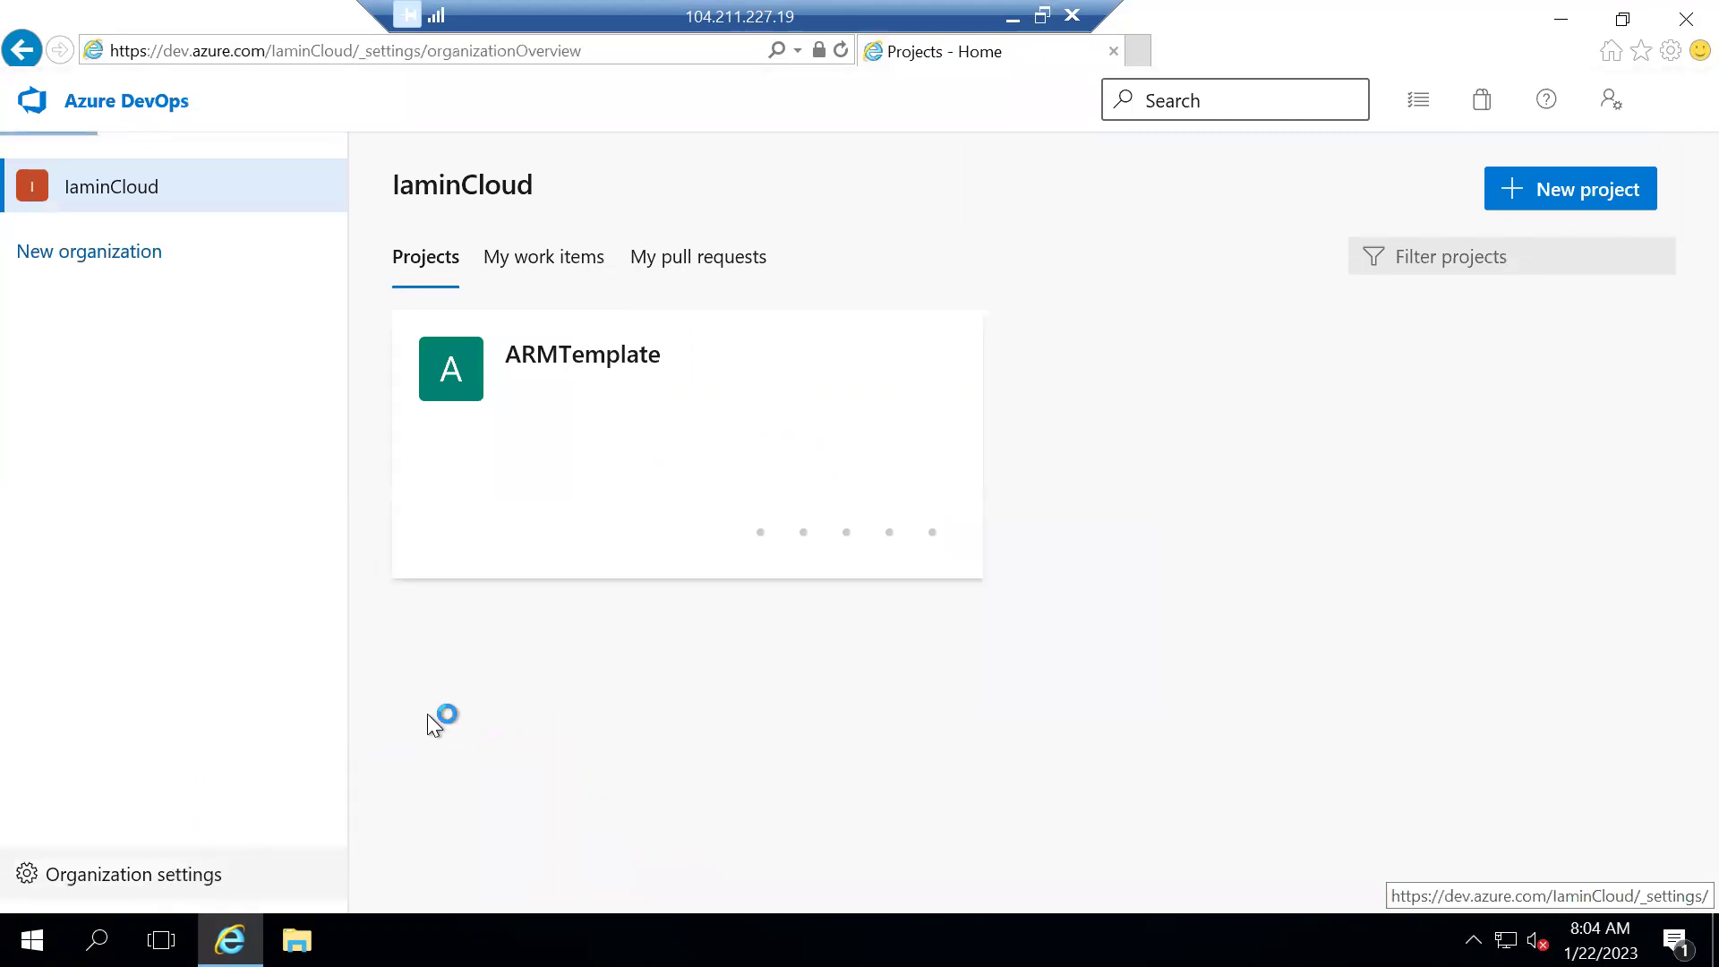
pyautogui.scroll(-3, 179, 797)
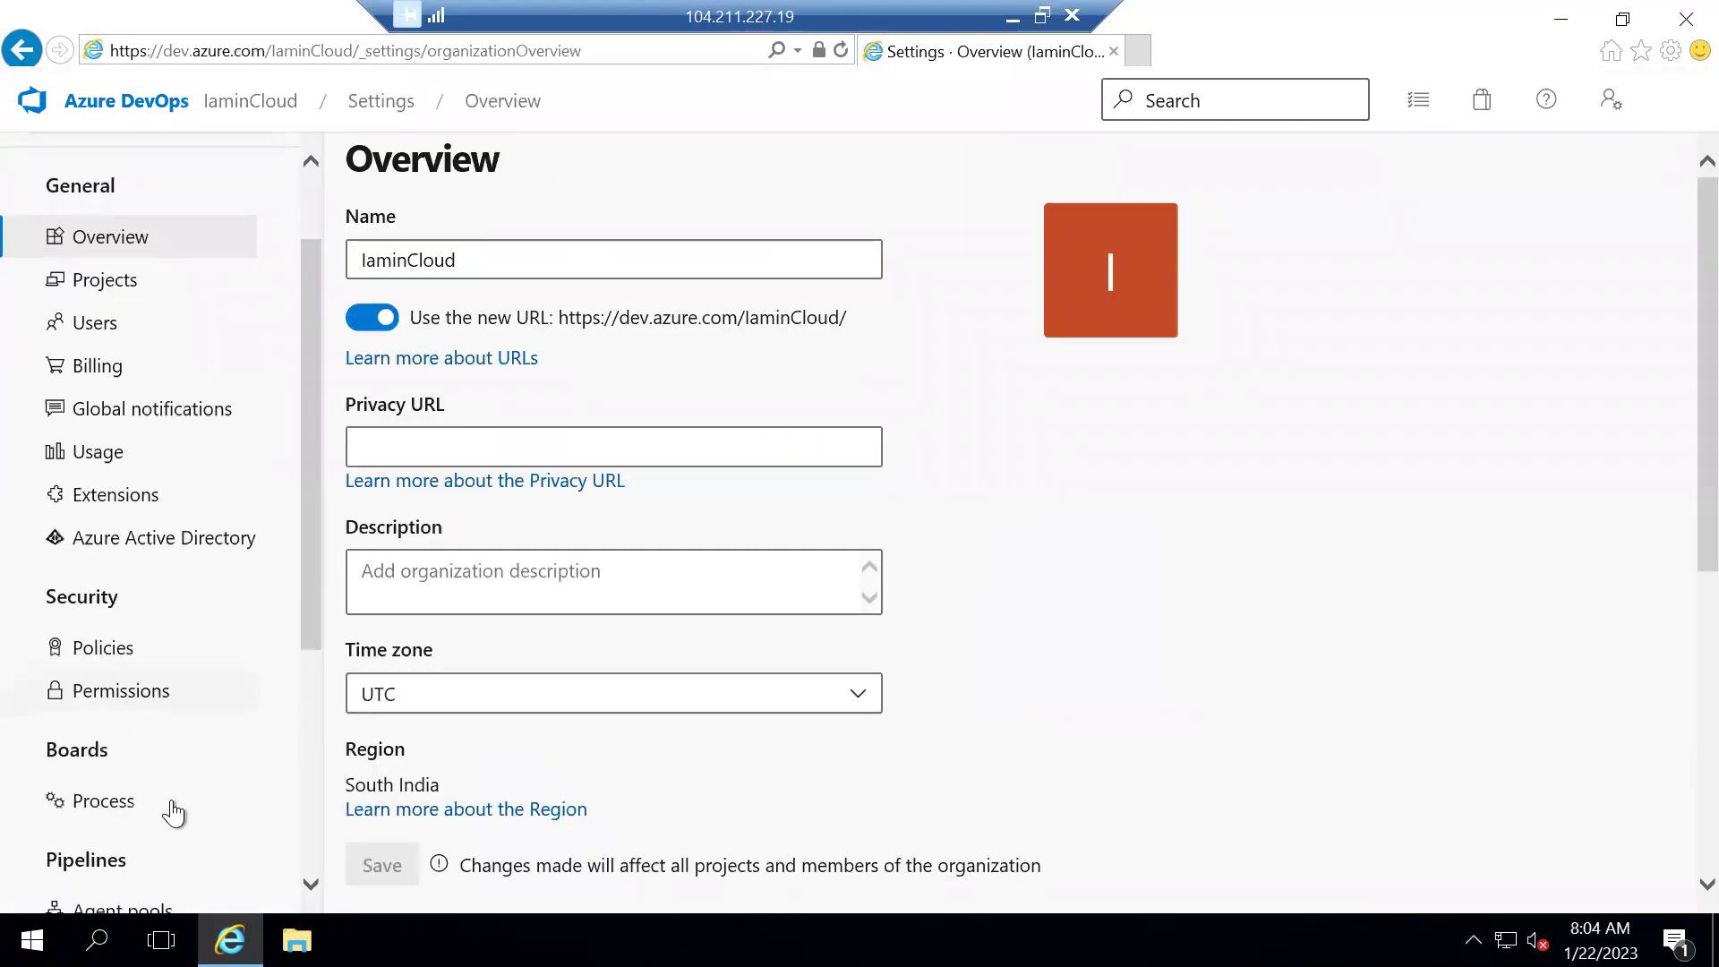
pyautogui.click(149, 785)
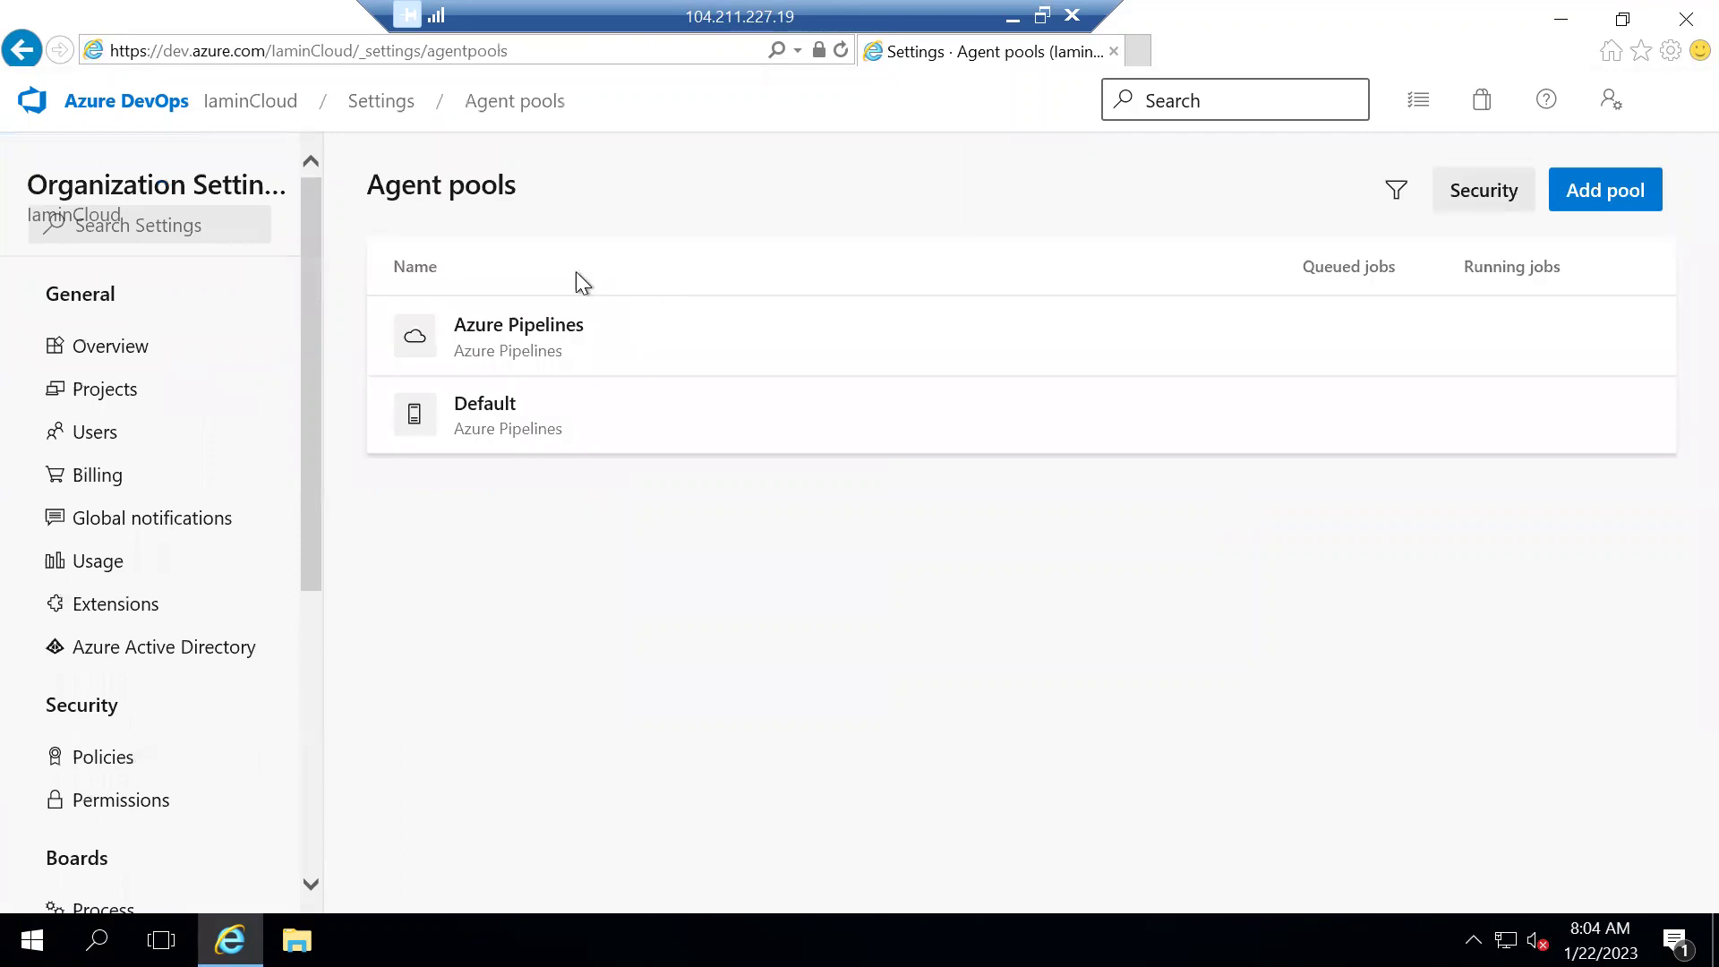
pyautogui.click(484, 413)
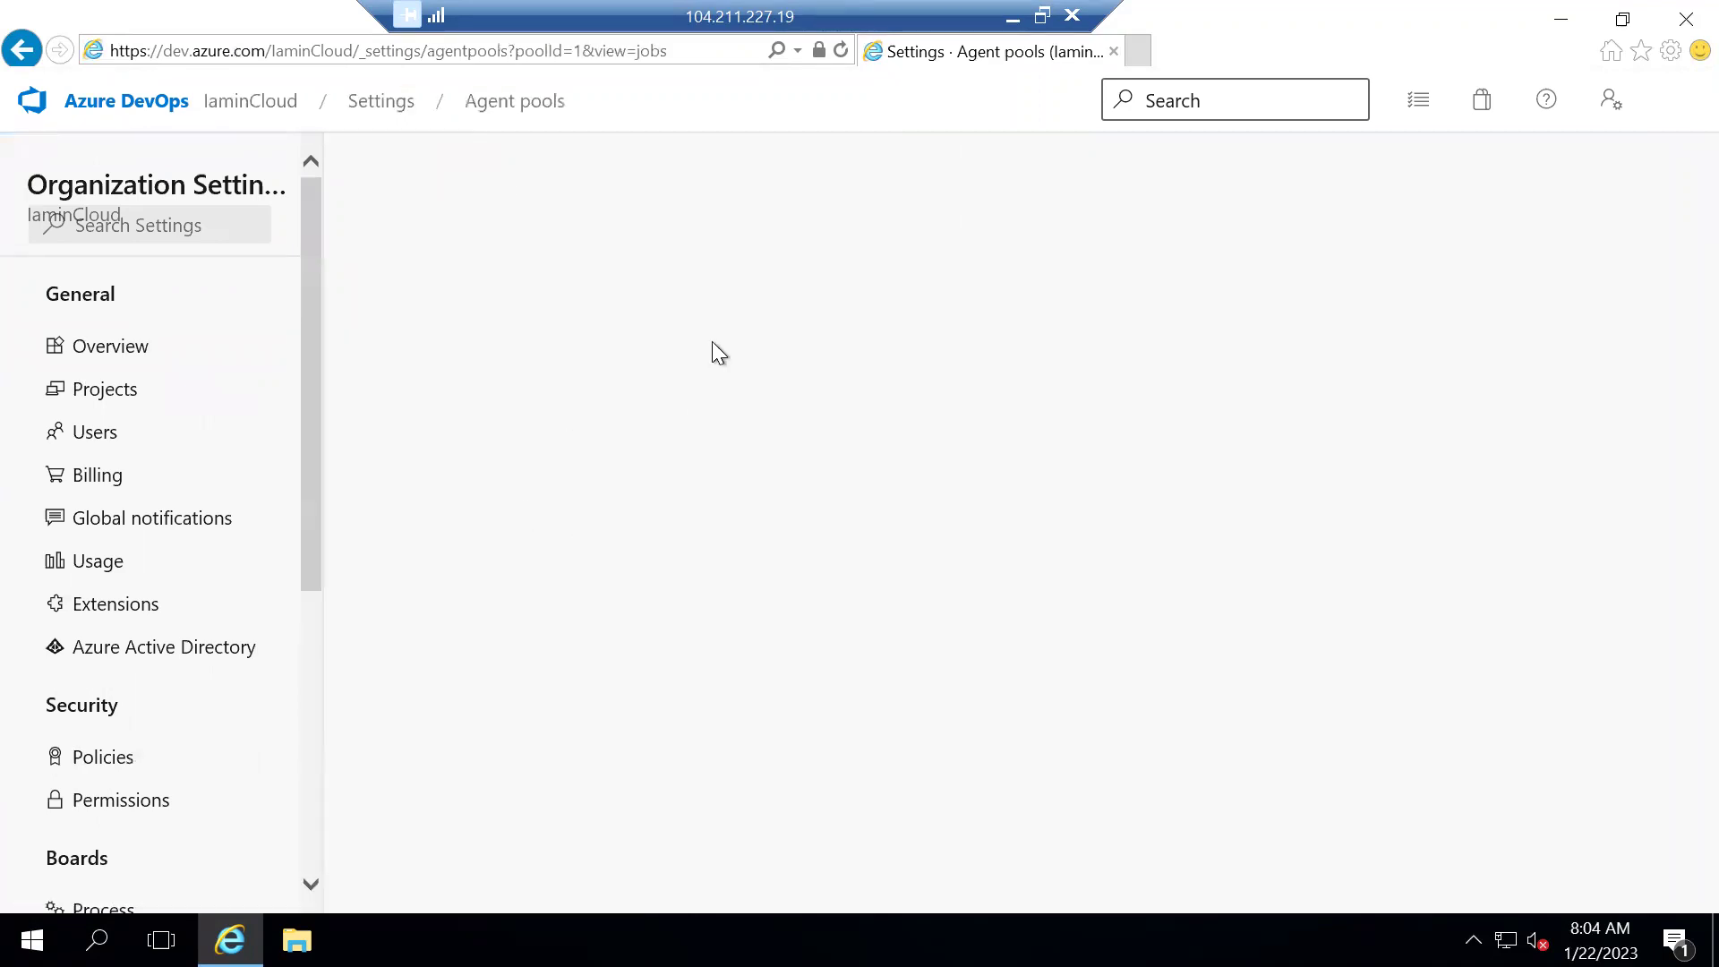
pyautogui.click(1611, 204)
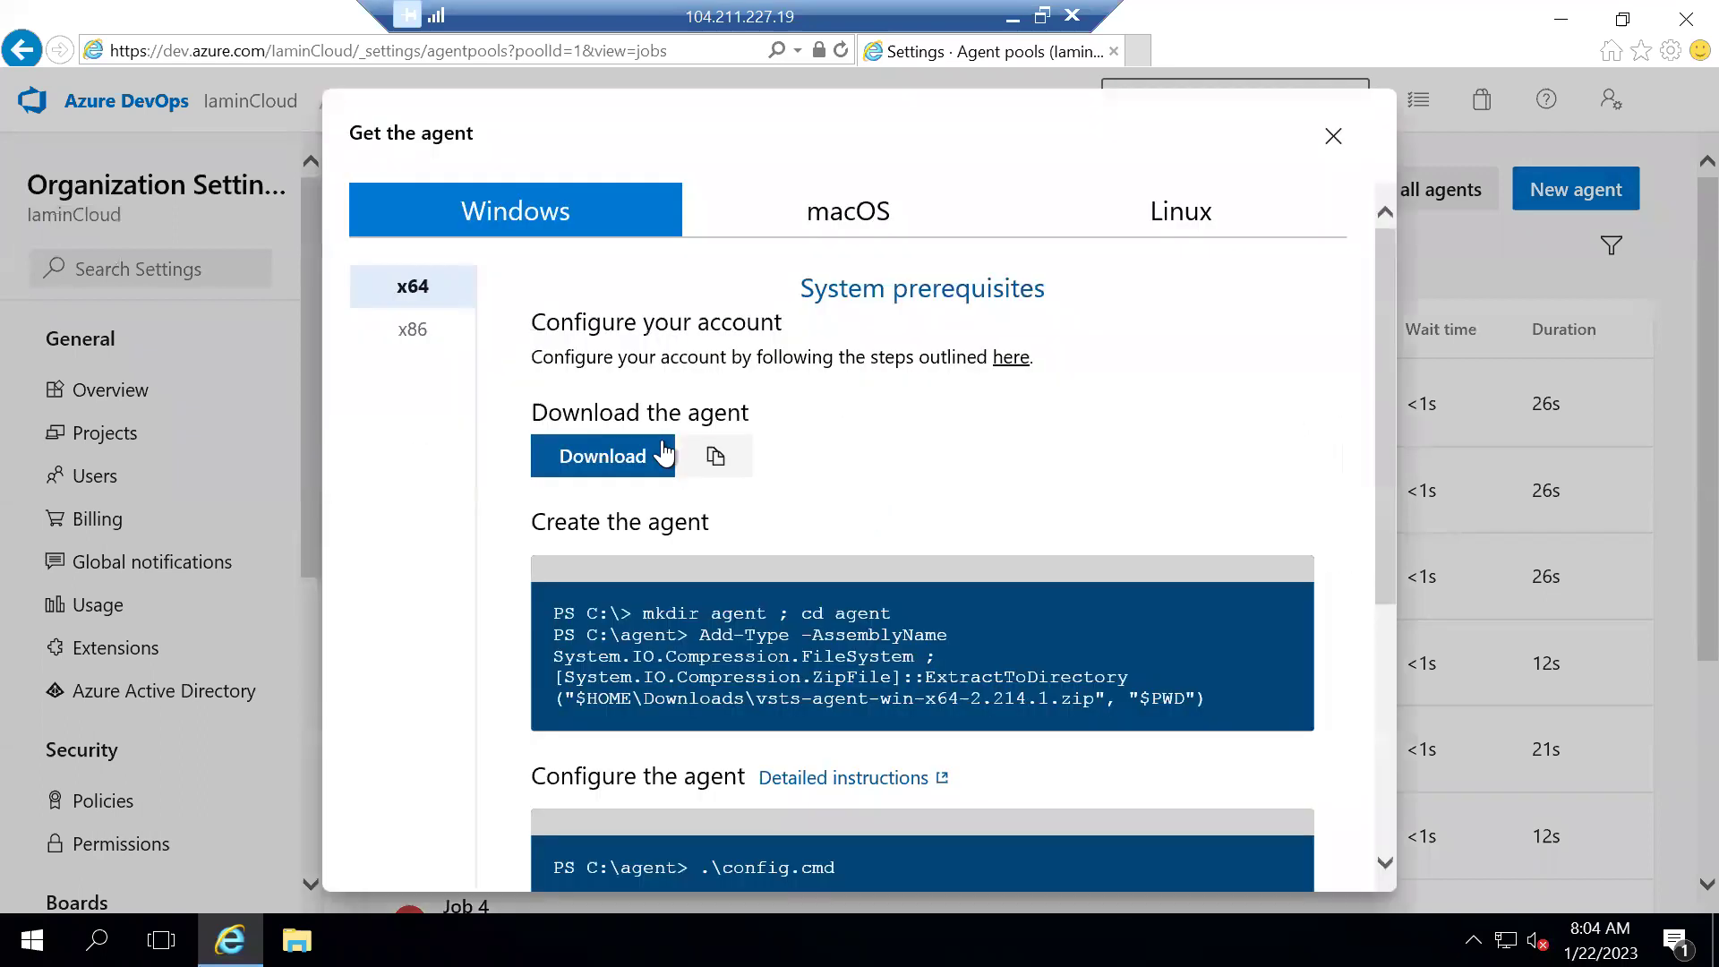
pyautogui.scroll(-1, 686, 481)
pyautogui.click(614, 349)
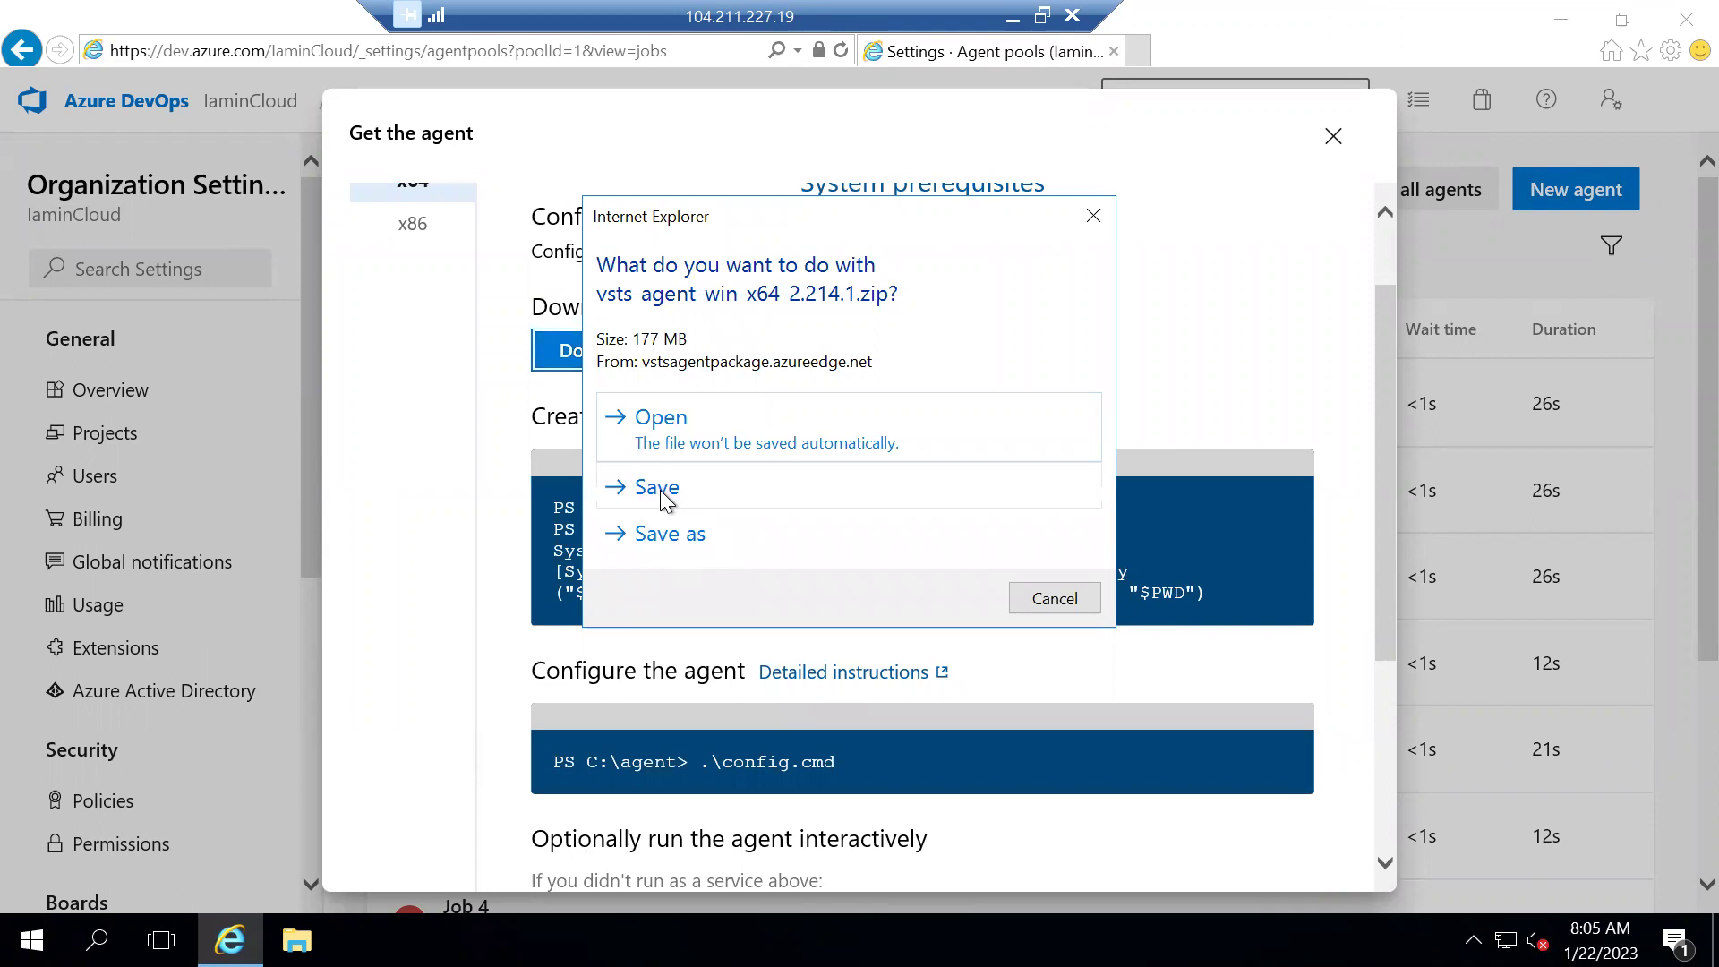
# Save the agent package as agent.zip in Downloads and show it in its folder
pyautogui.click(675, 541)
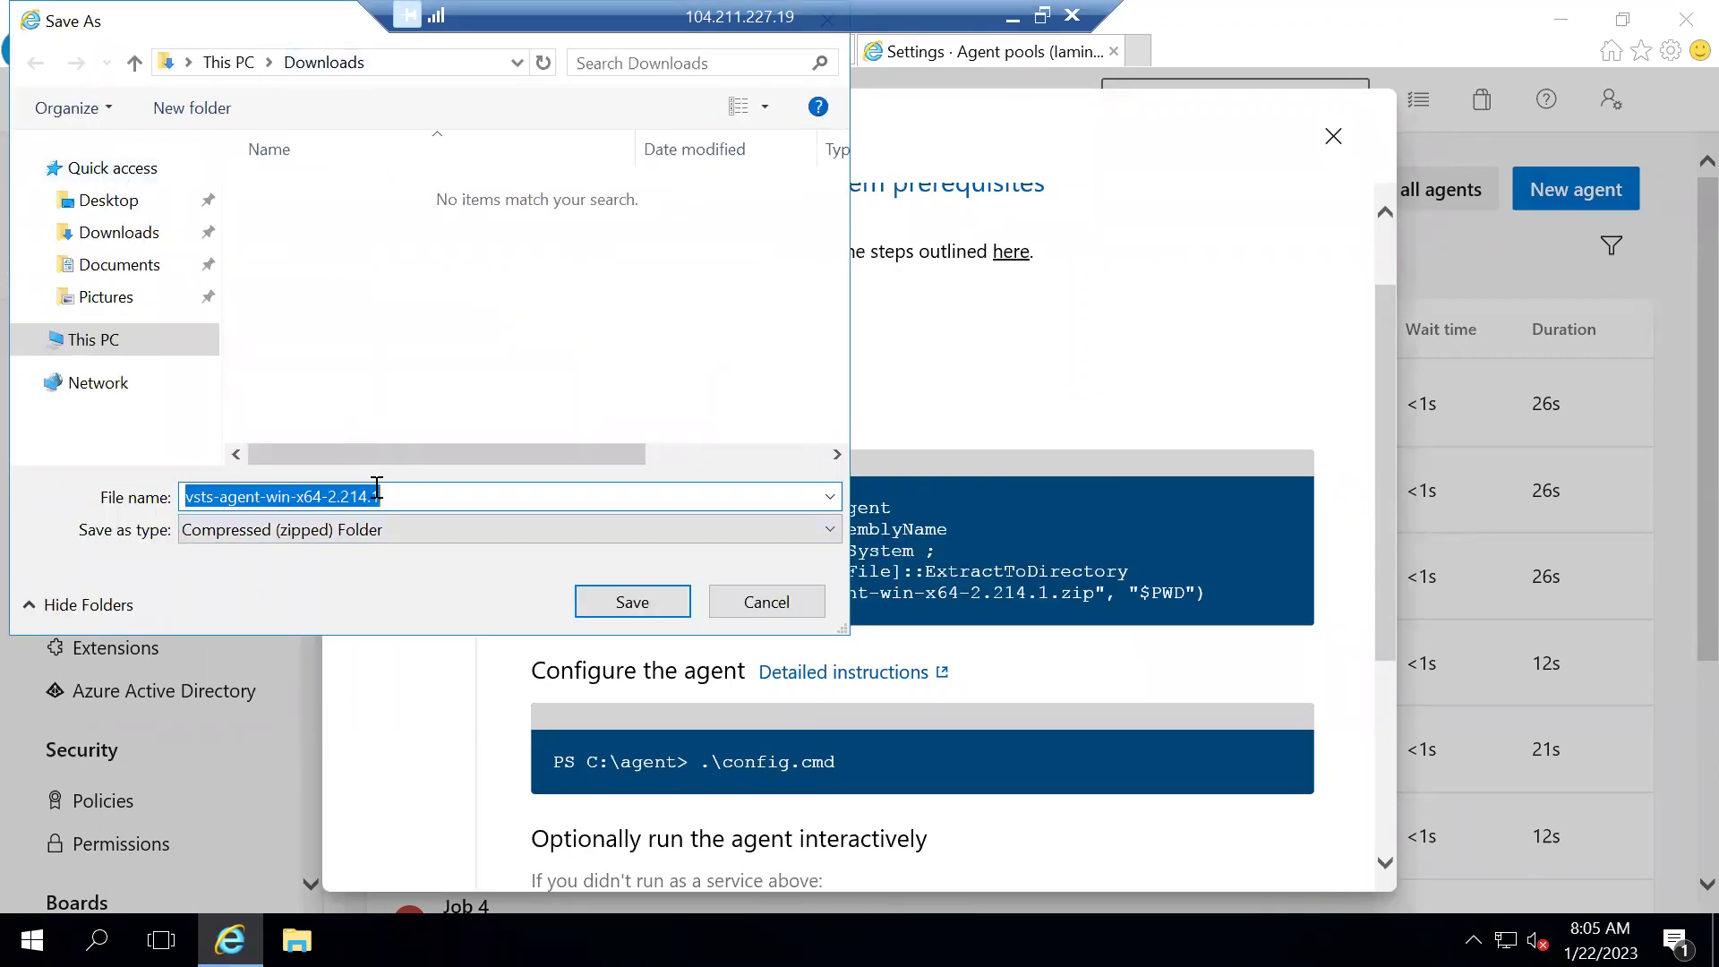
pyautogui.write('agent')
pyautogui.click(637, 602)
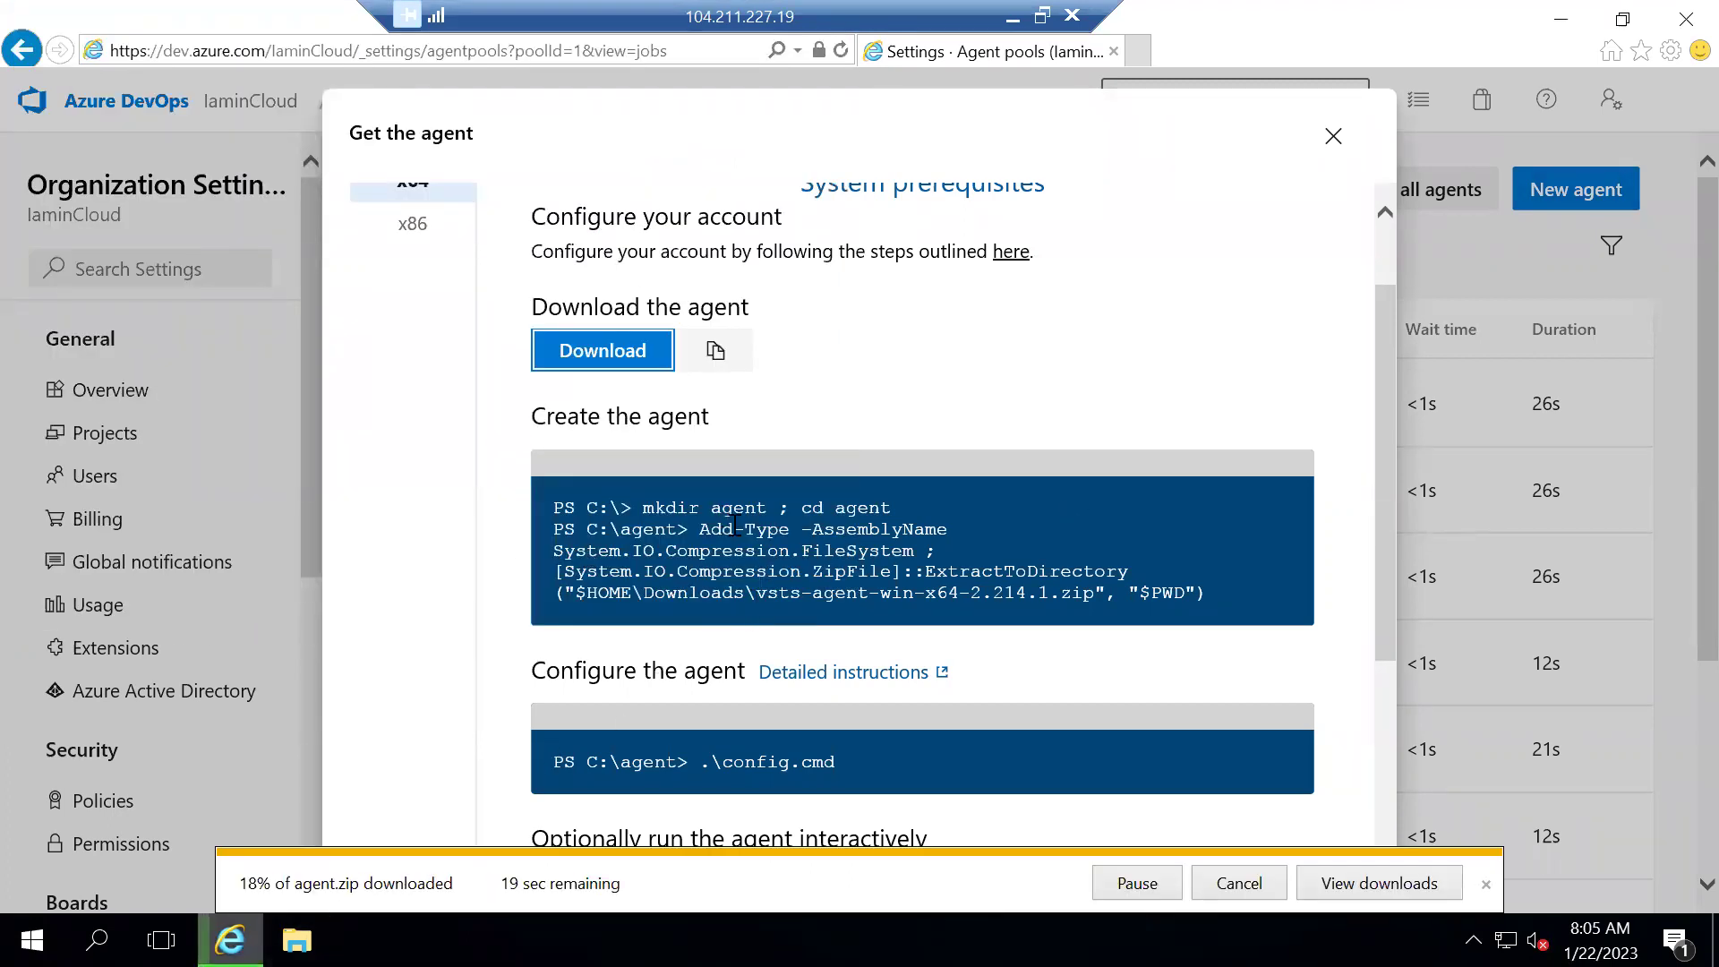
pyautogui.scroll(-2, 701, 599)
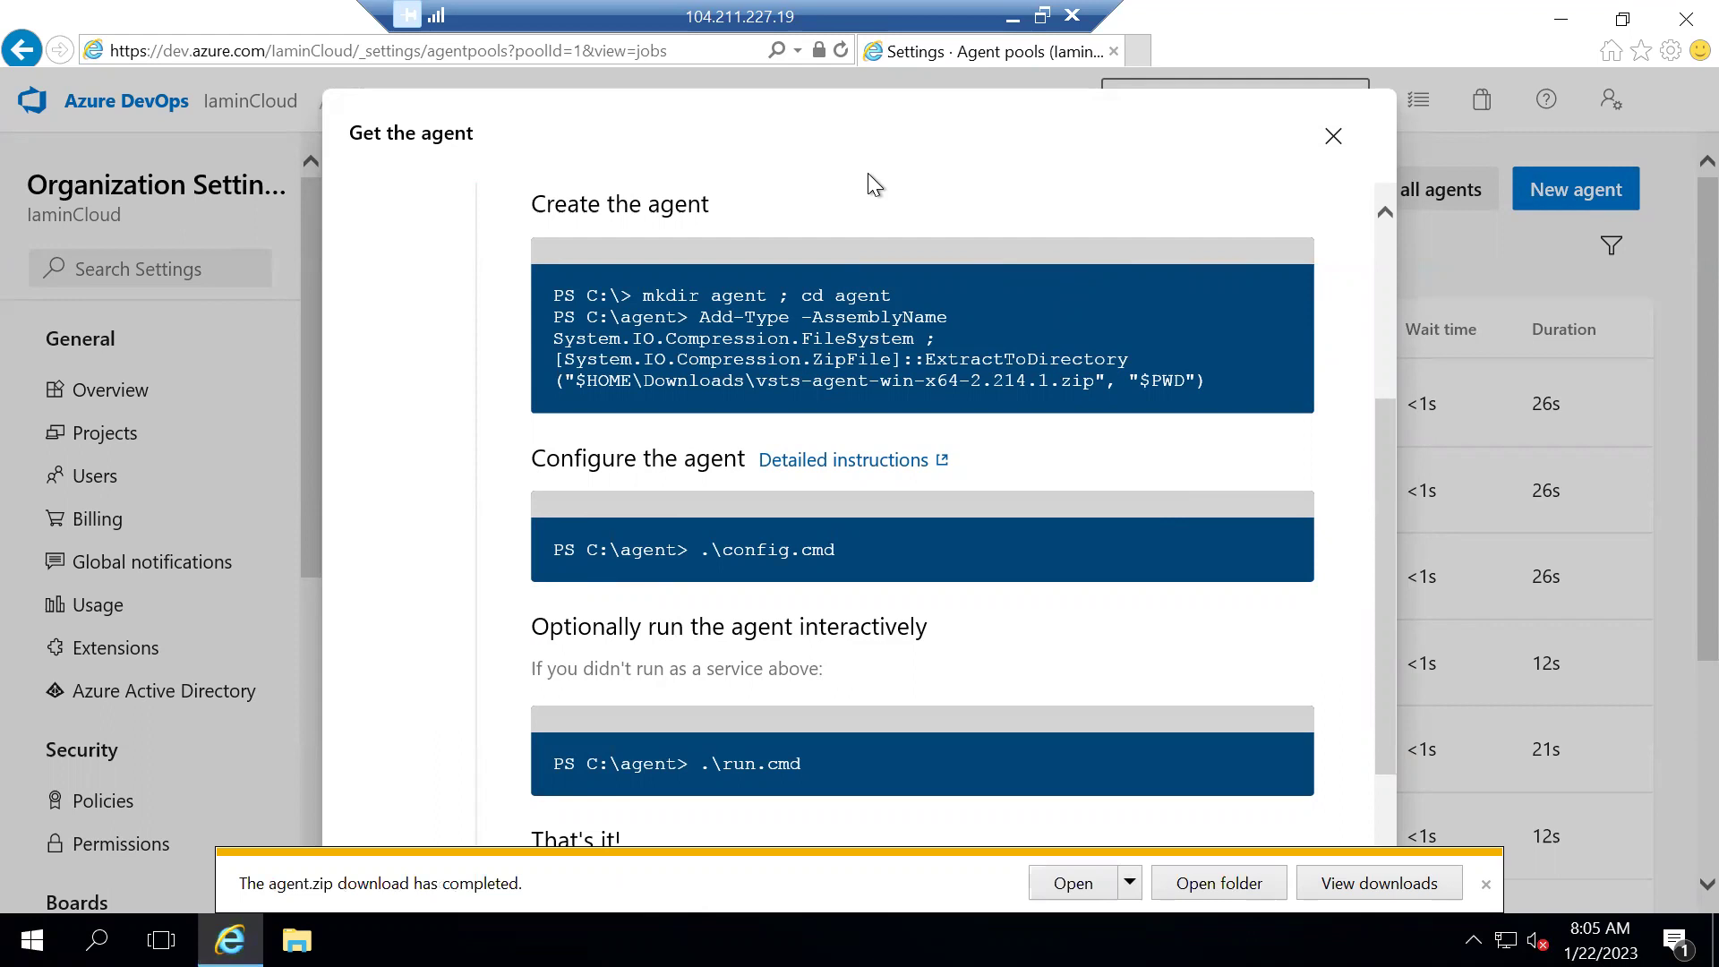
pyautogui.click(1205, 890)
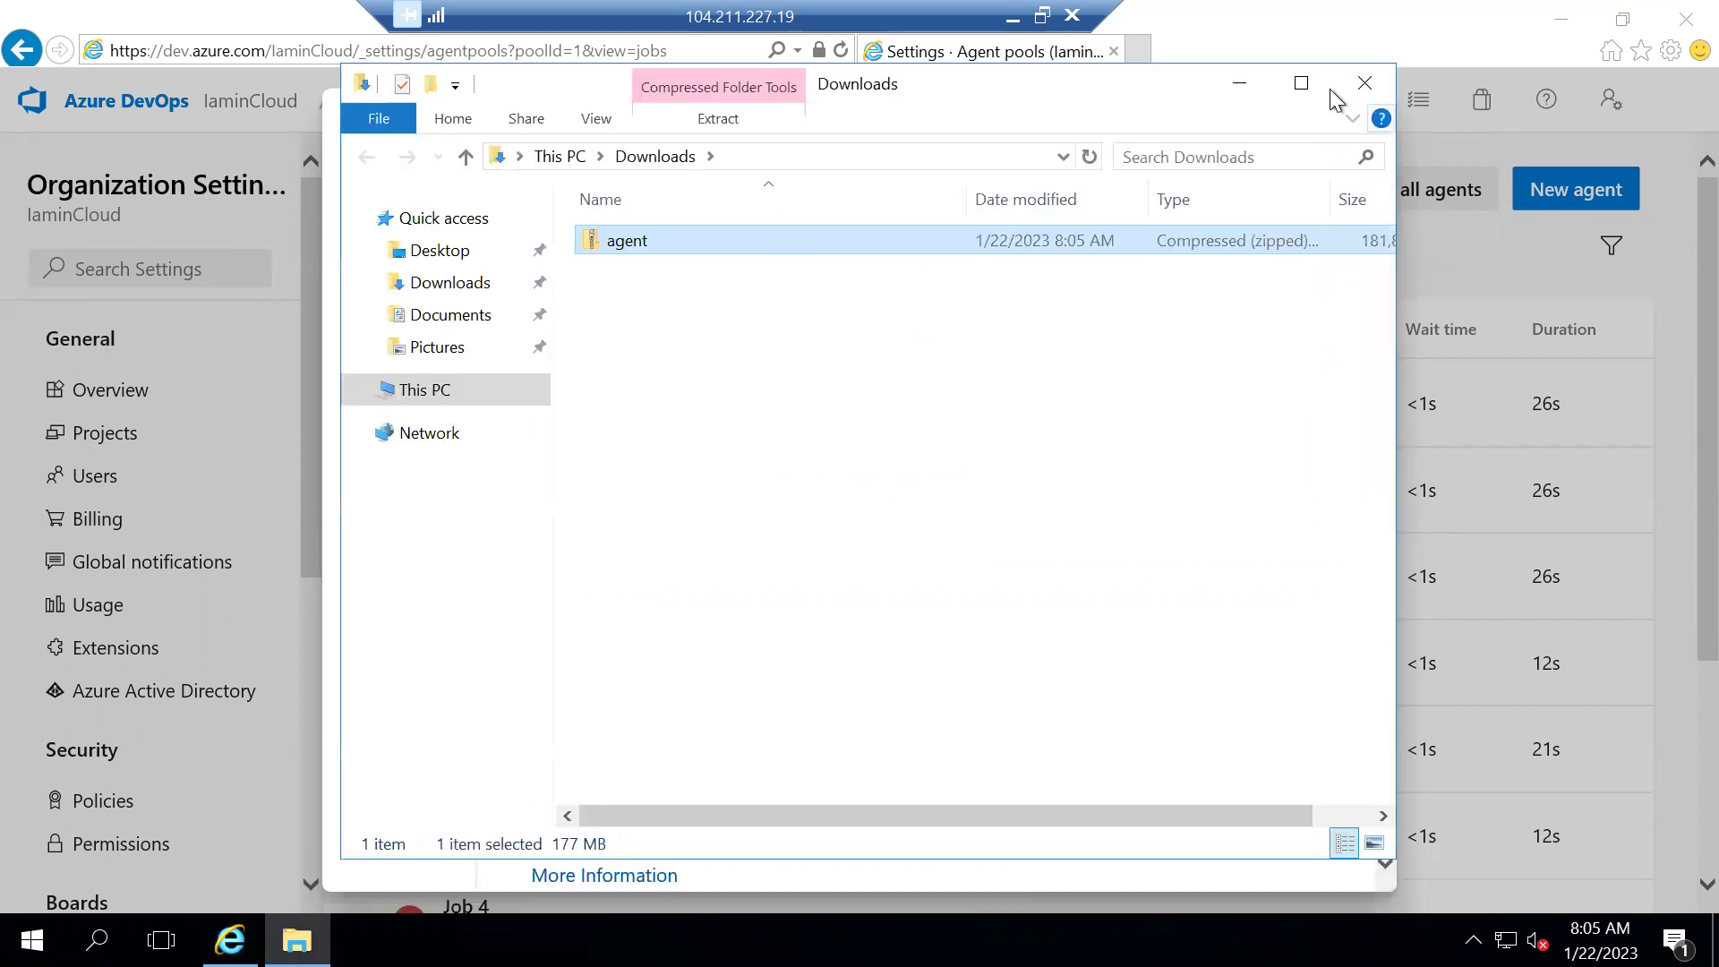
# Extract agent.zip into a new agent folder in Downloads and open that folder
pyautogui.click(1302, 83)
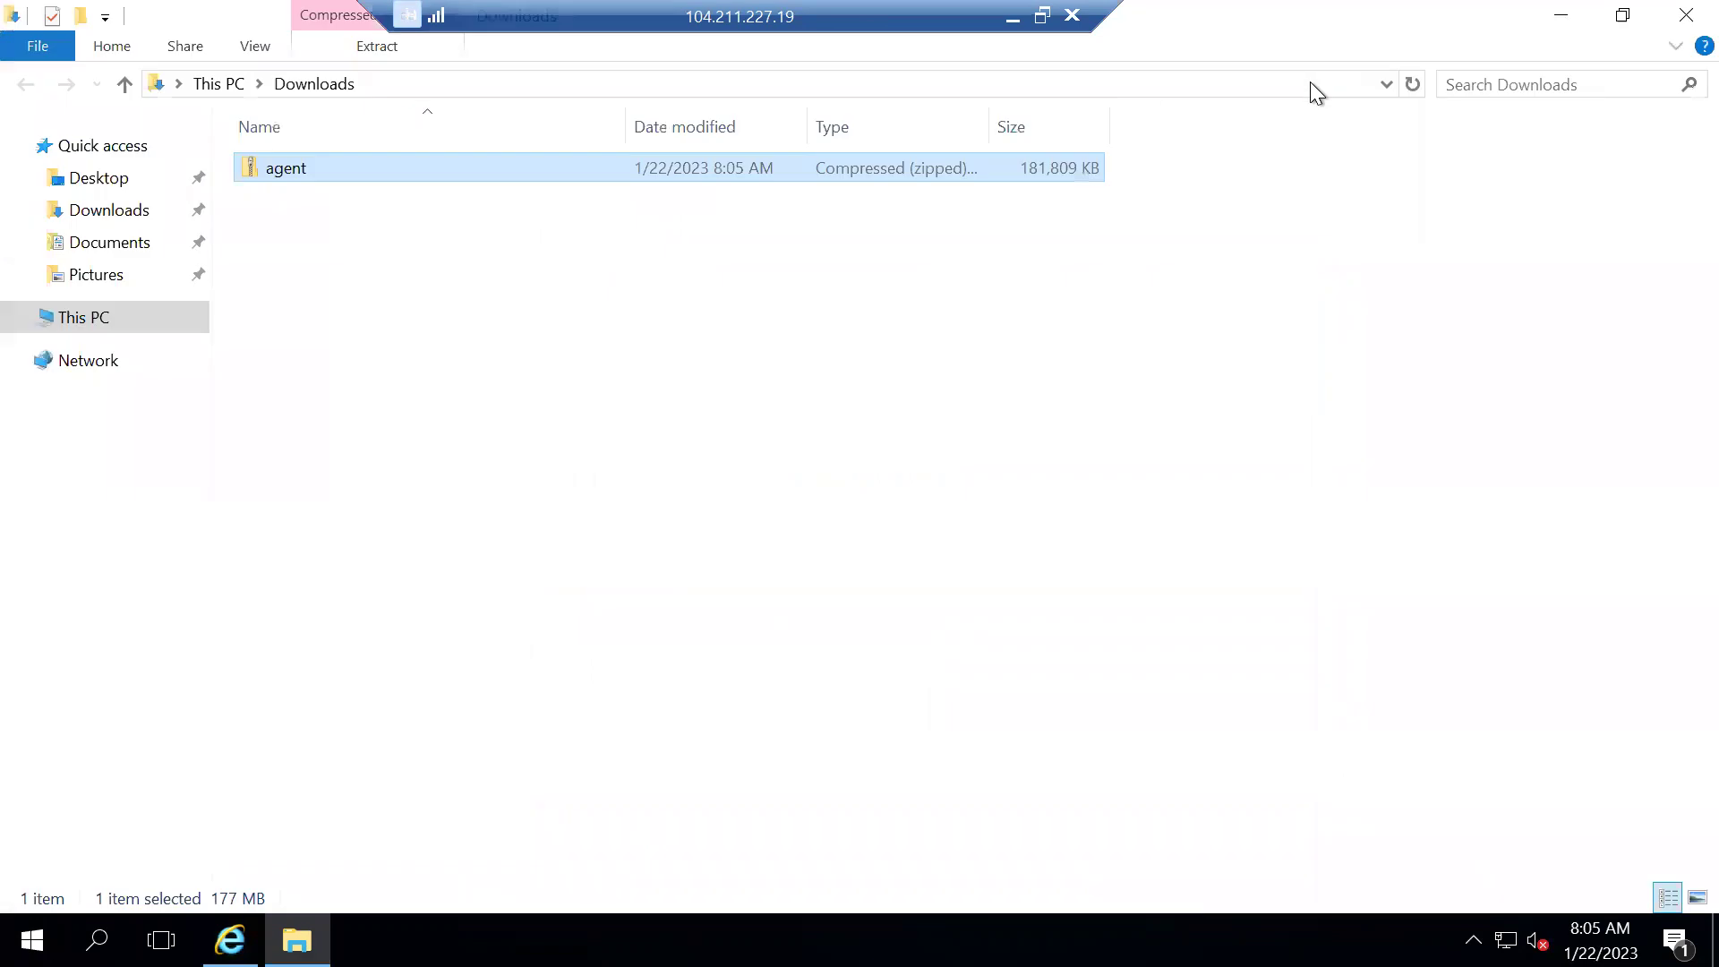
pyautogui.rightClick(281, 170)
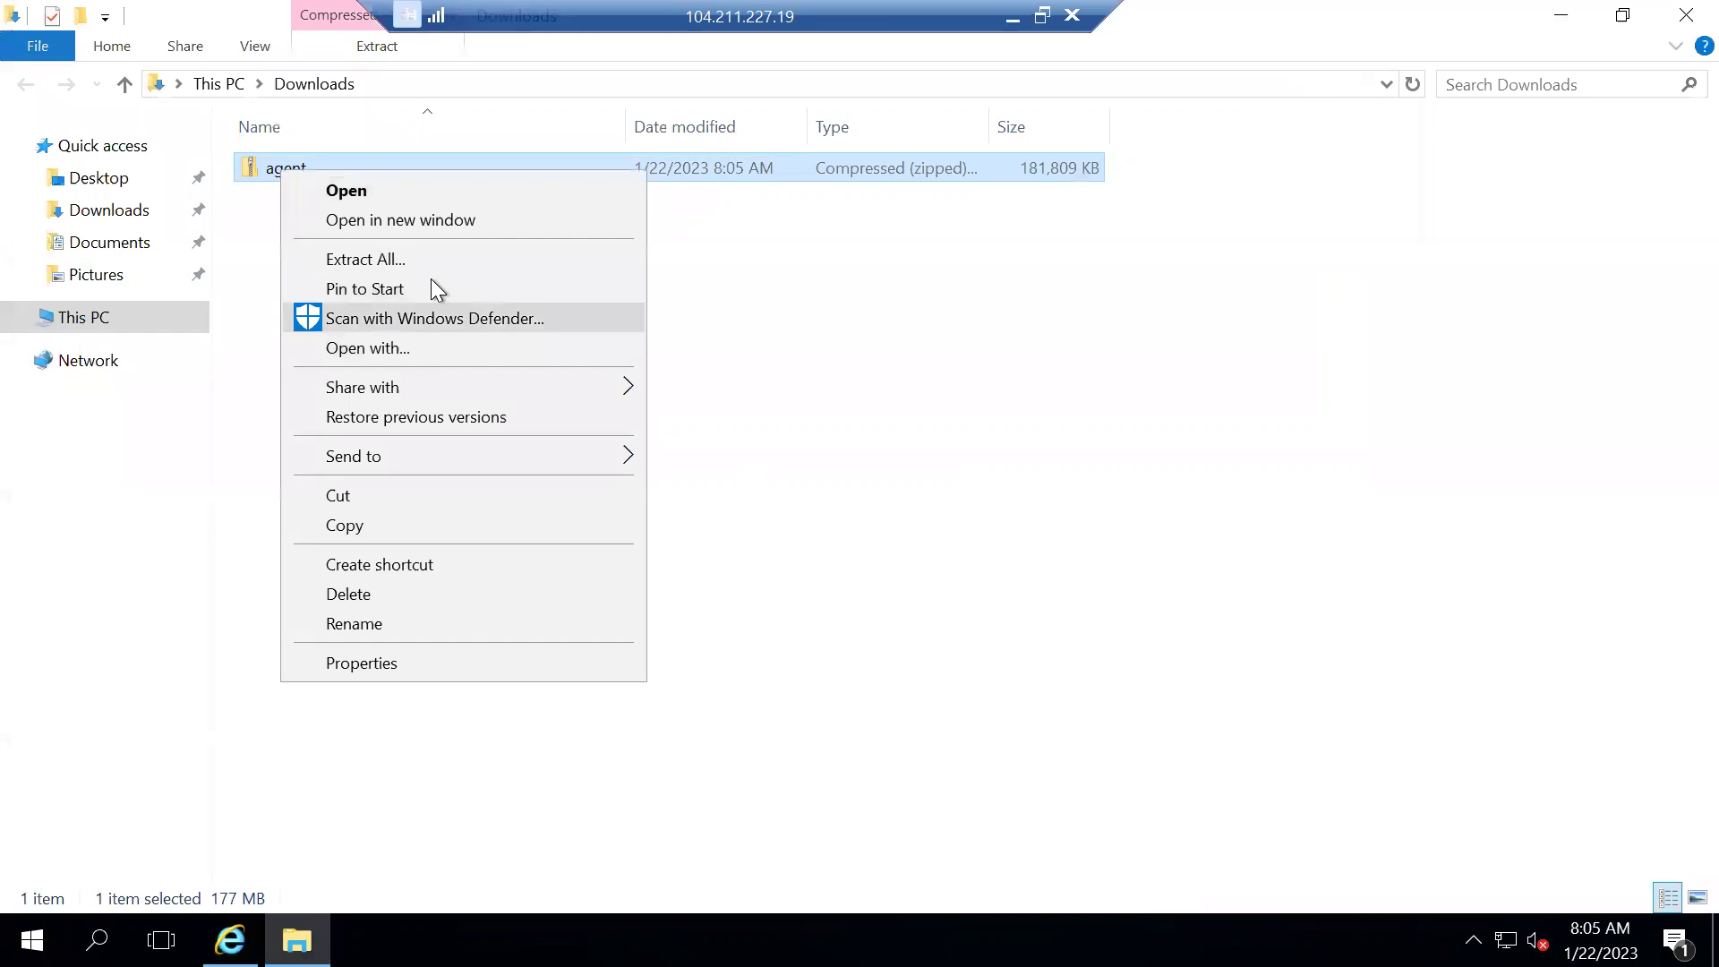
pyautogui.click(371, 260)
pyautogui.click(1109, 751)
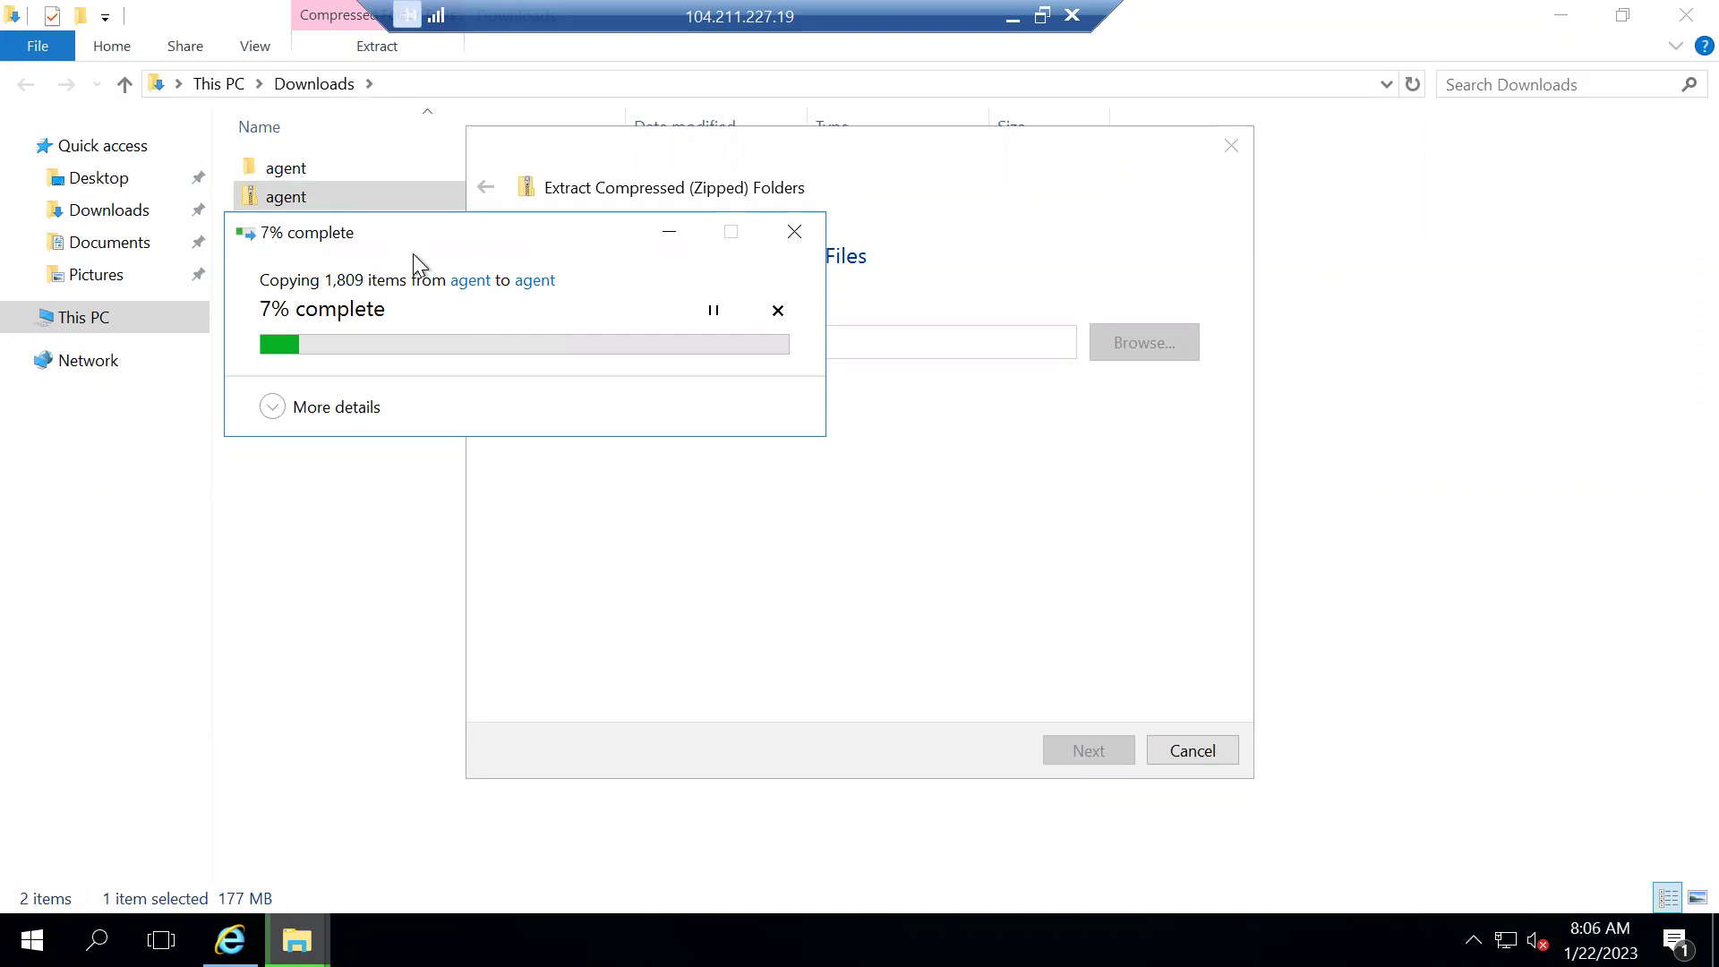
pyautogui.click(1104, 157)
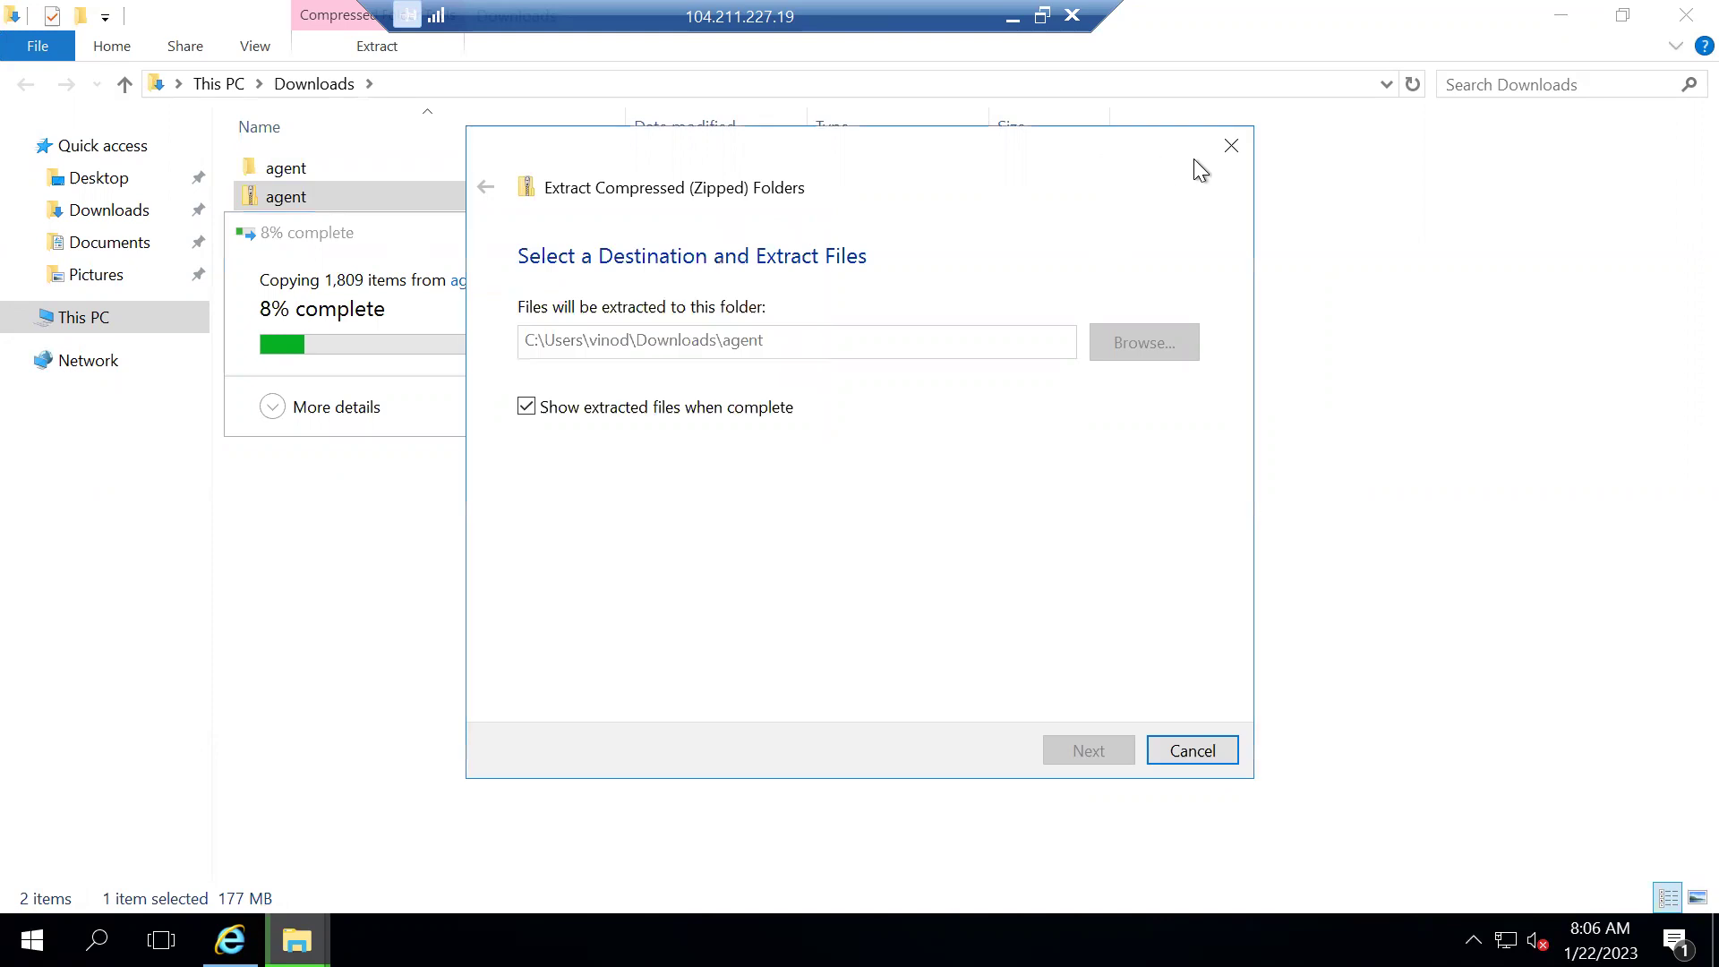
pyautogui.click(1235, 146)
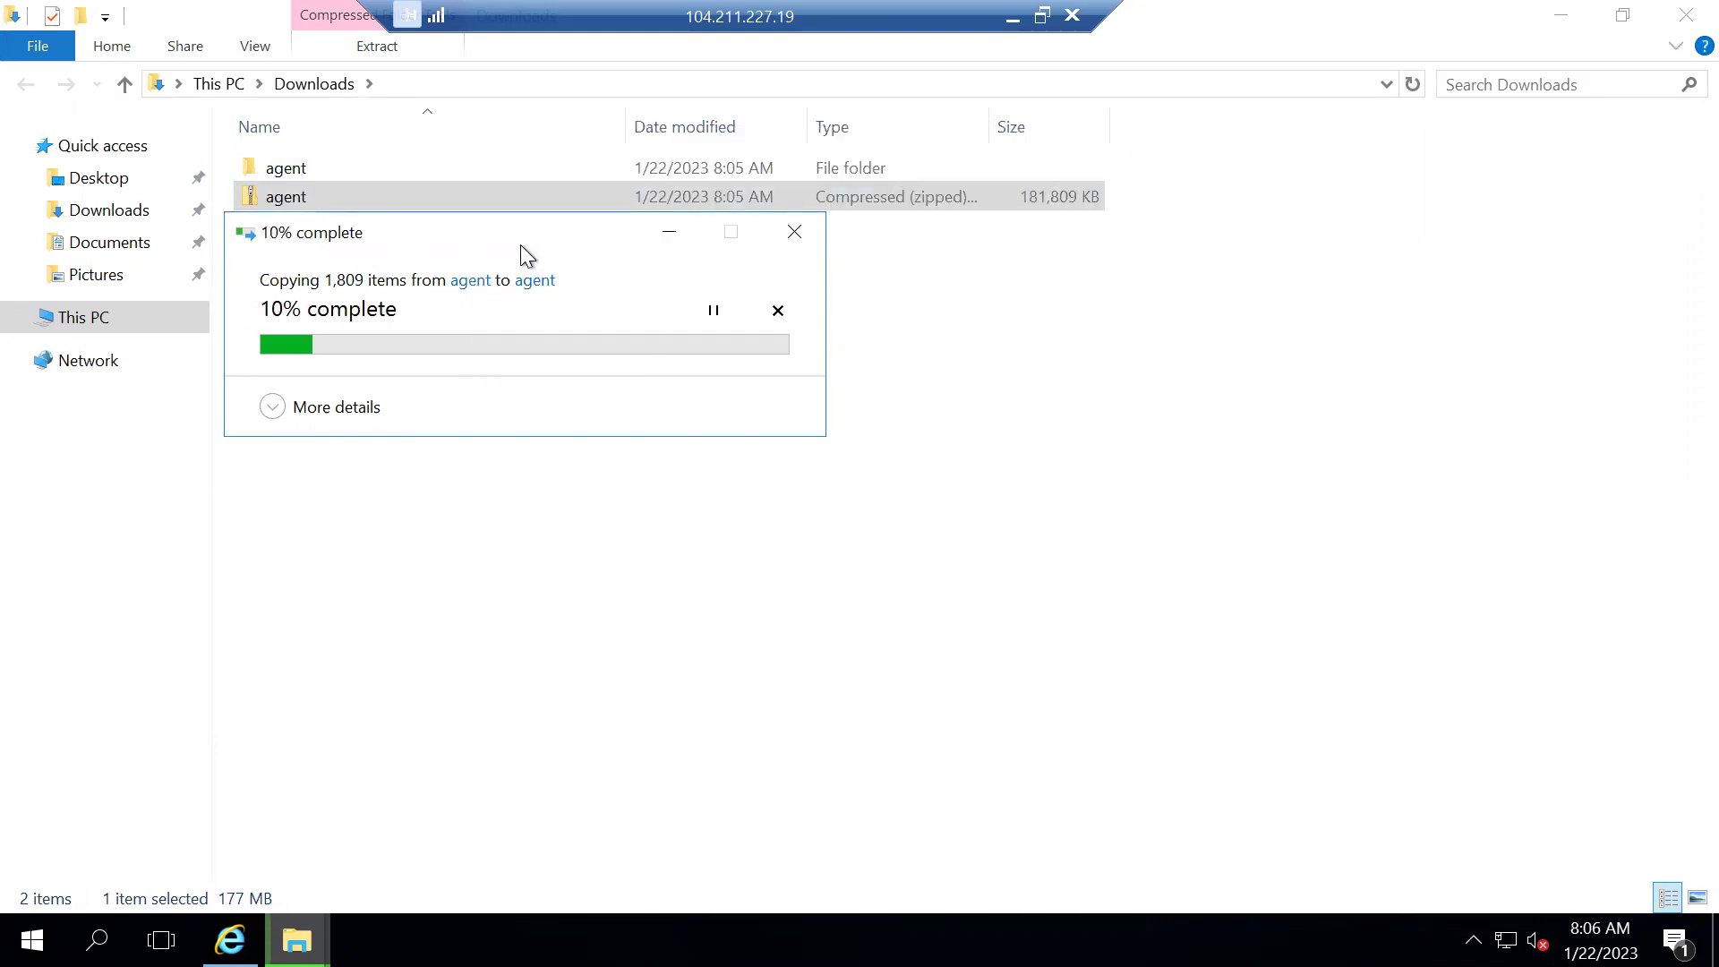
pyautogui.moveTo(358, 235); pyautogui.dragTo(568, 290)
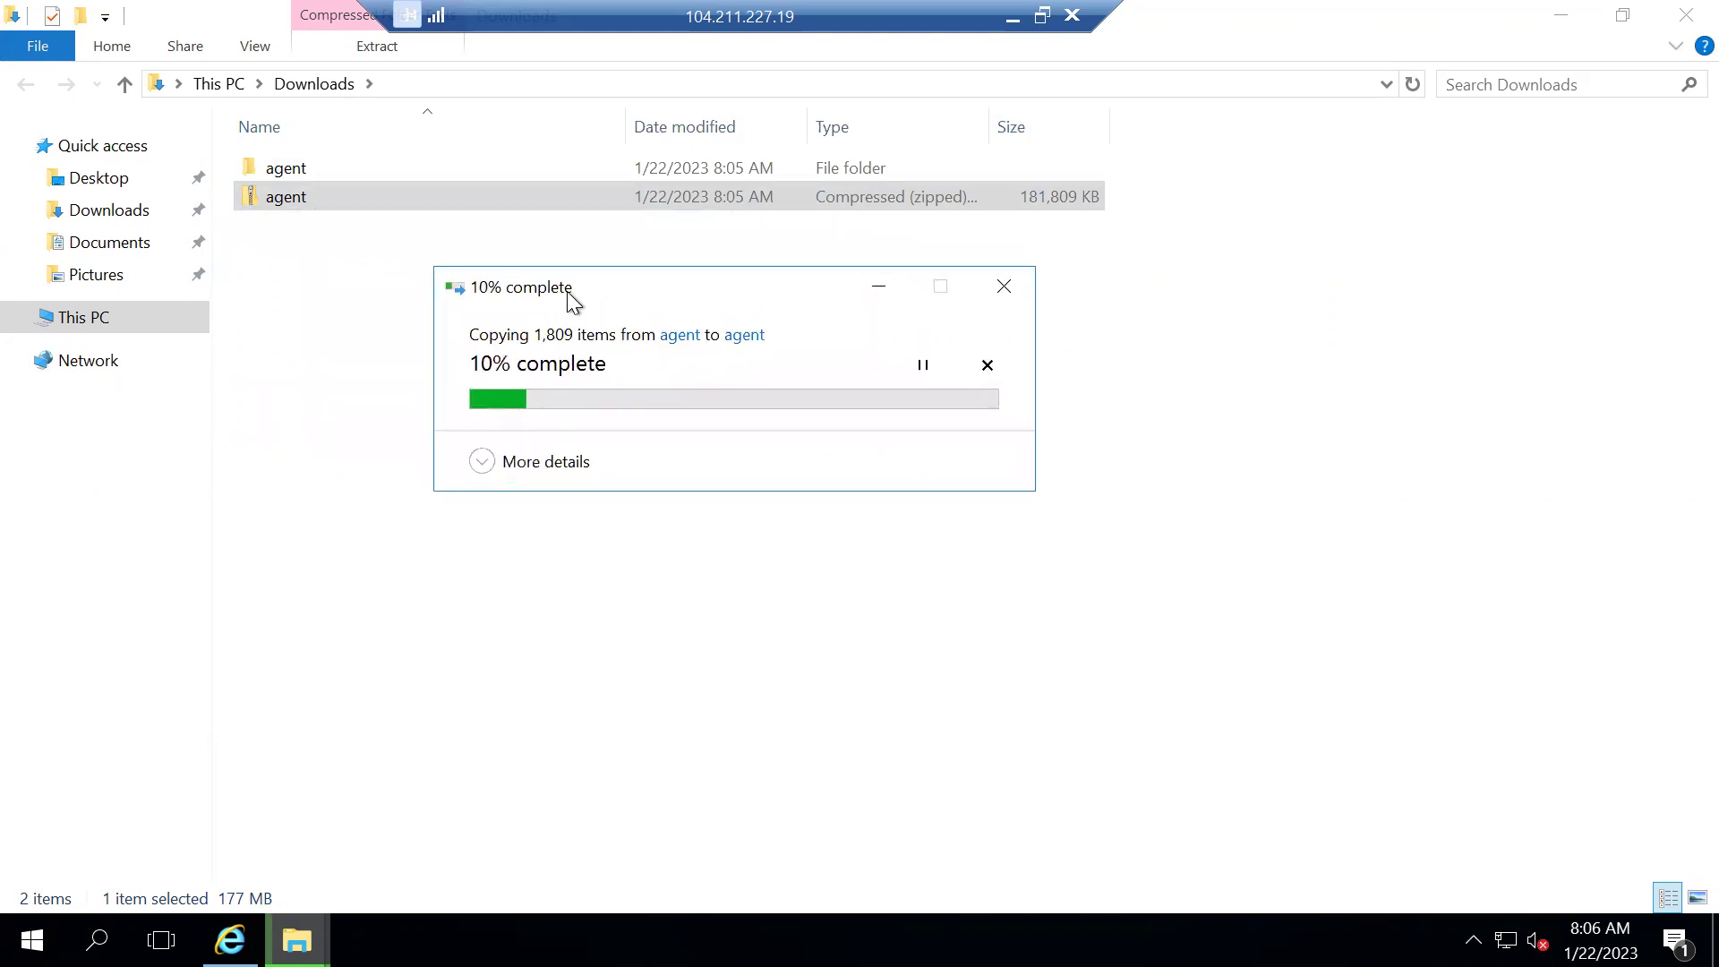
pyautogui.click(292, 176)
pyautogui.doubleClick(293, 176)
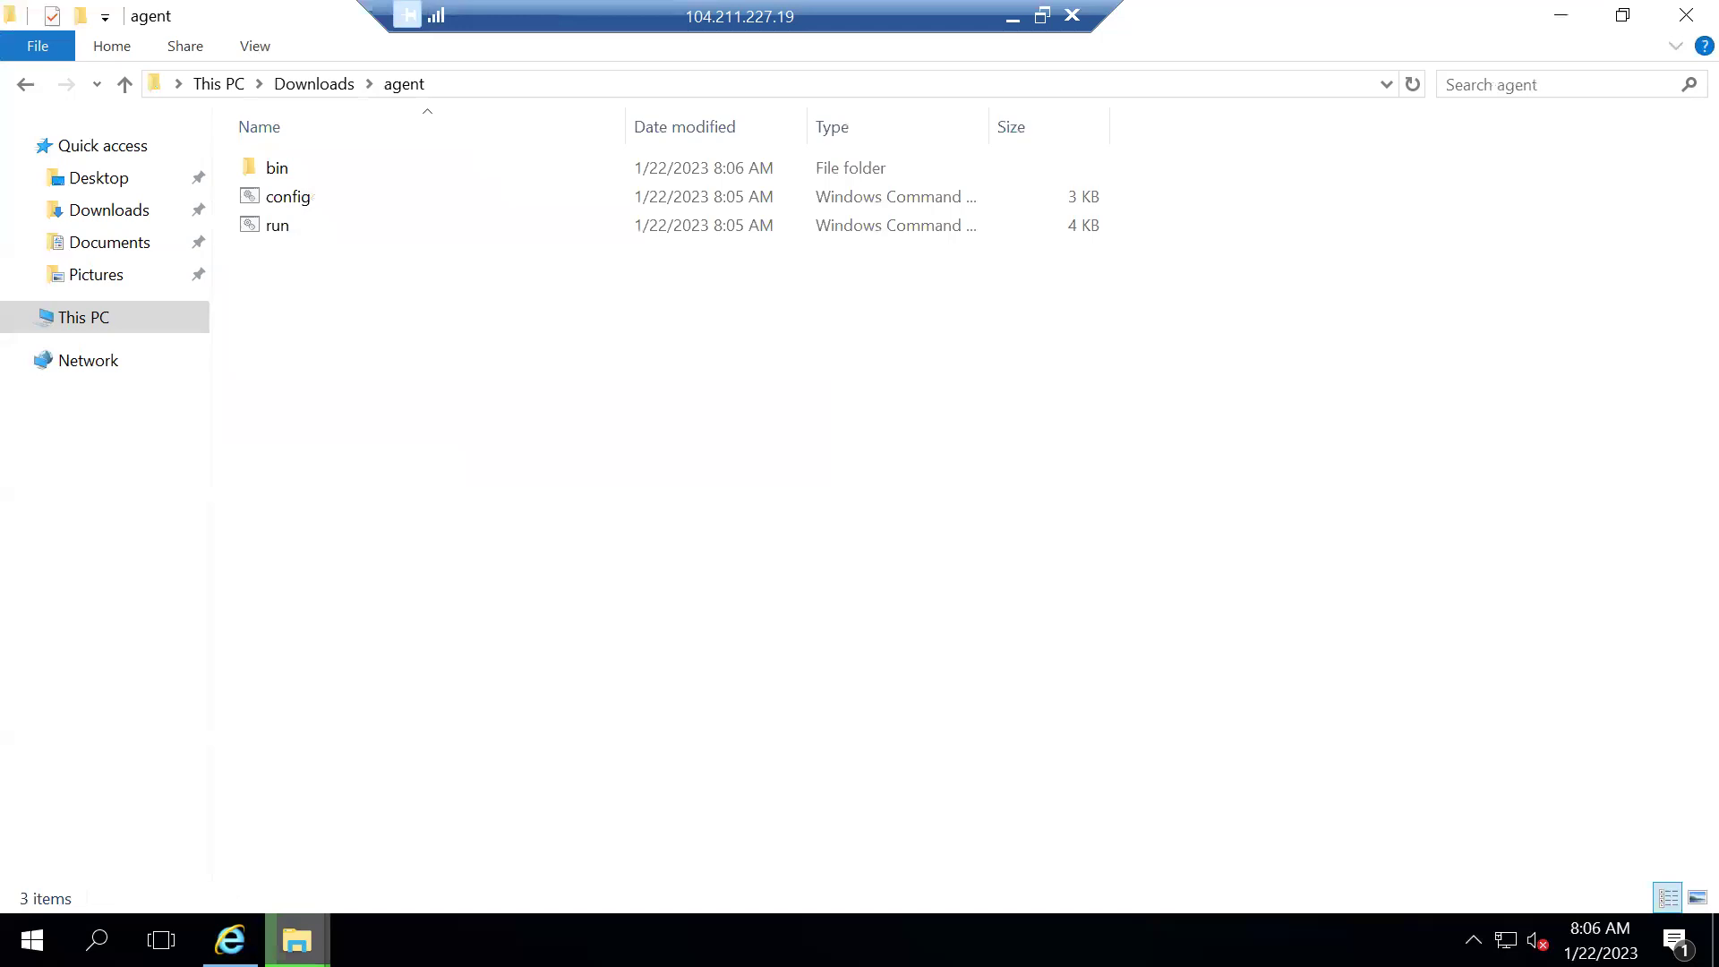
# Check the extraction's copy progress, then return to the Get the agent page
pyautogui.moveTo(296, 939)
pyautogui.click(444, 818)
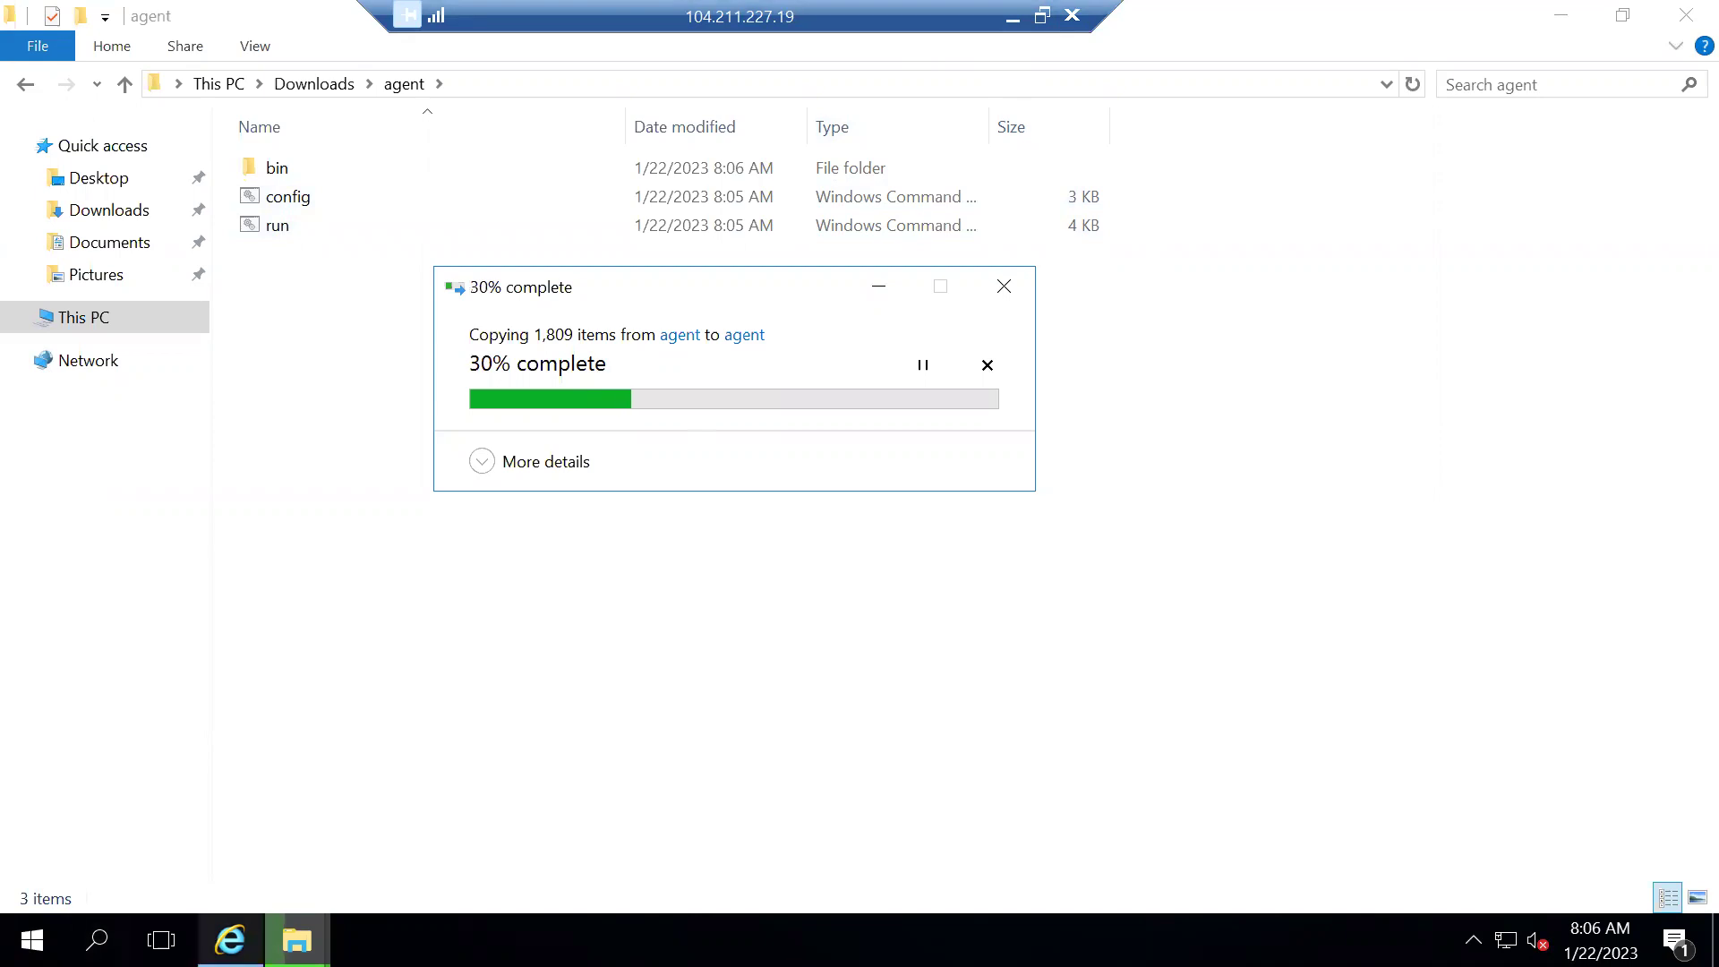
pyautogui.click(230, 939)
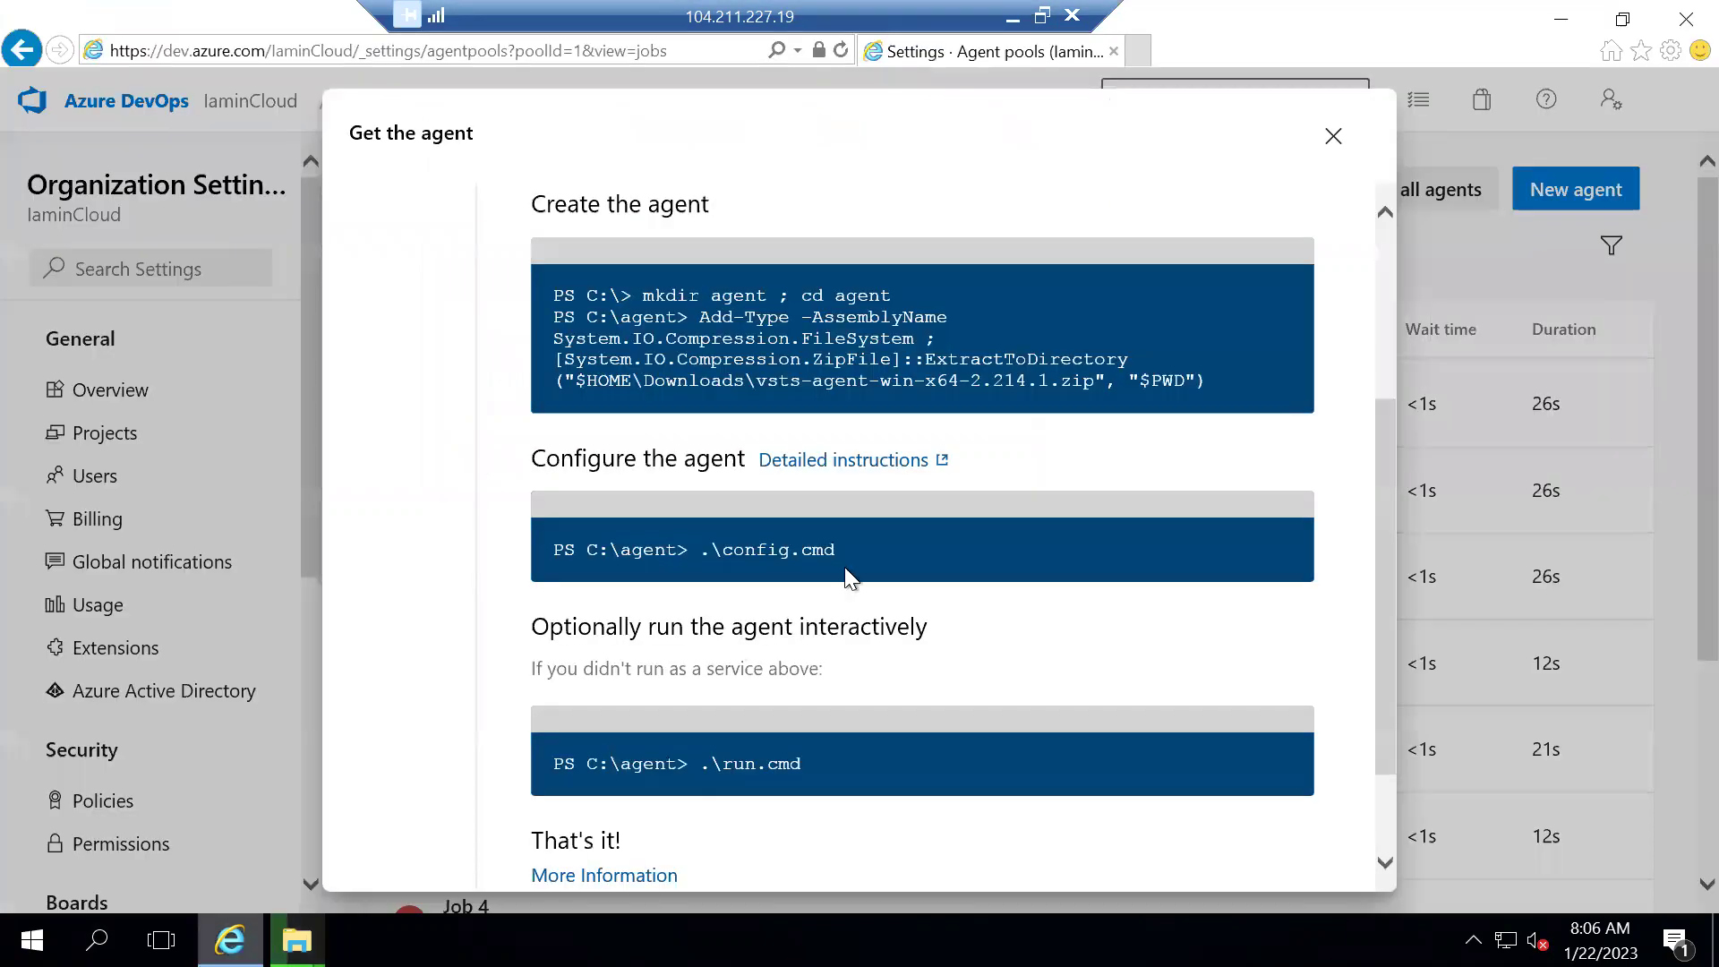
# Open kv-purge.json in the ARMTemplate project's repo and reload it after an error
pyautogui.click(1333, 136)
pyautogui.click(249, 102)
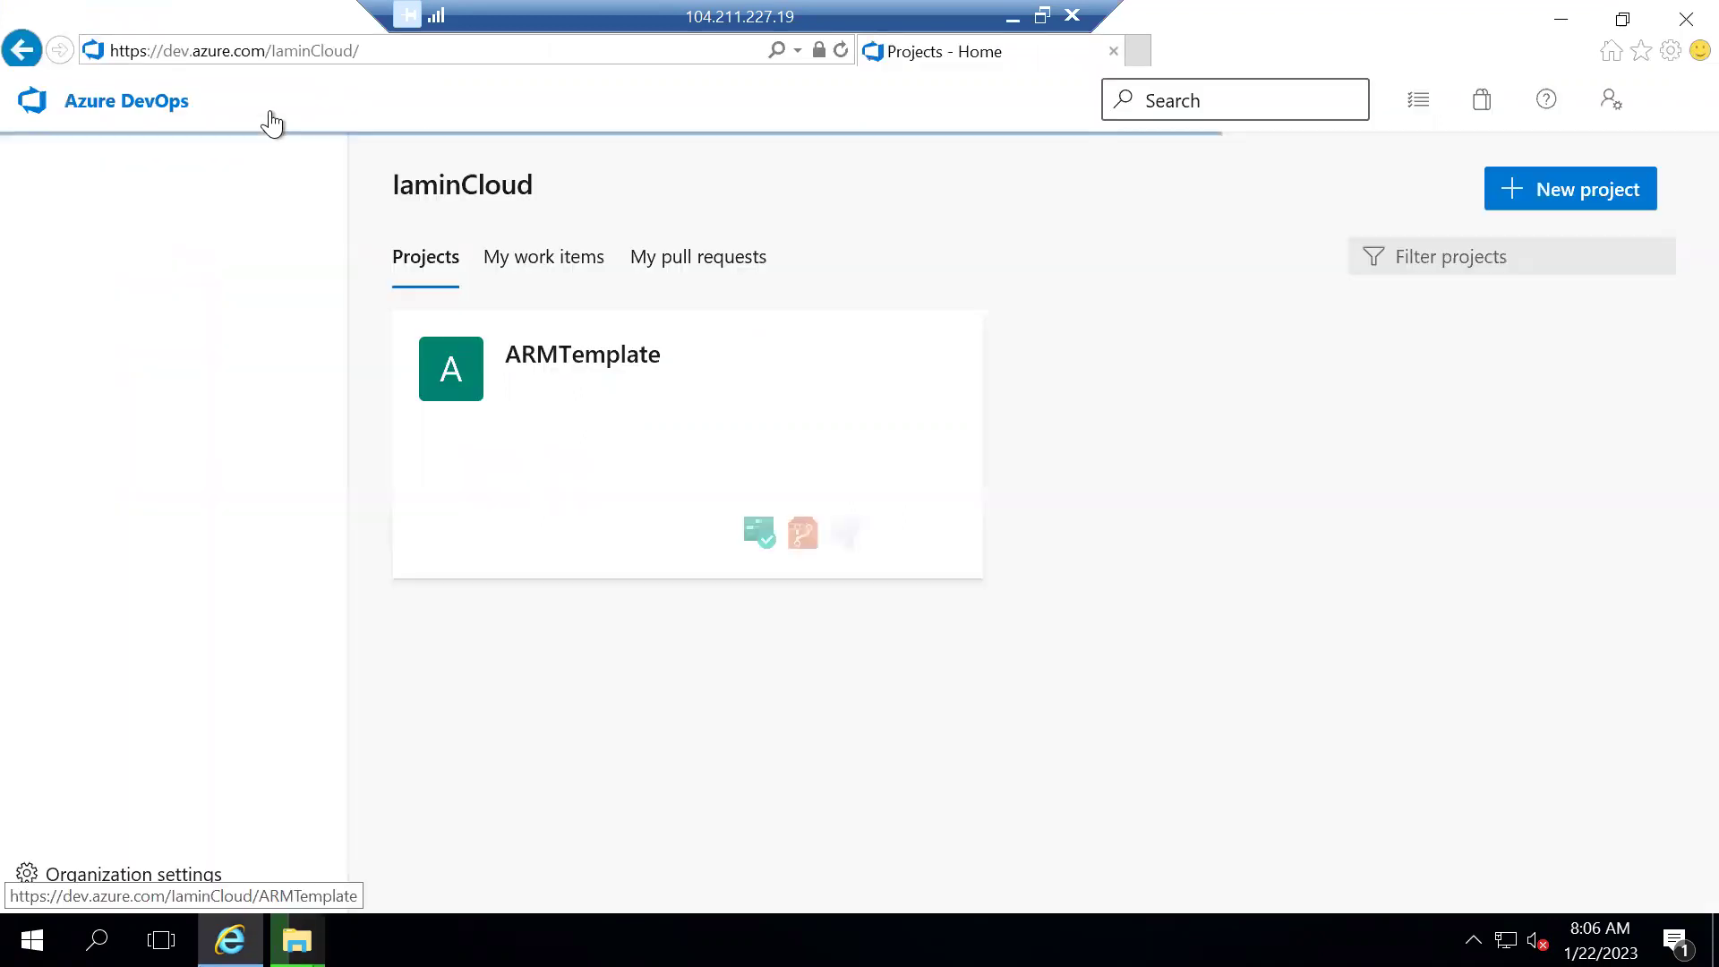
pyautogui.click(611, 374)
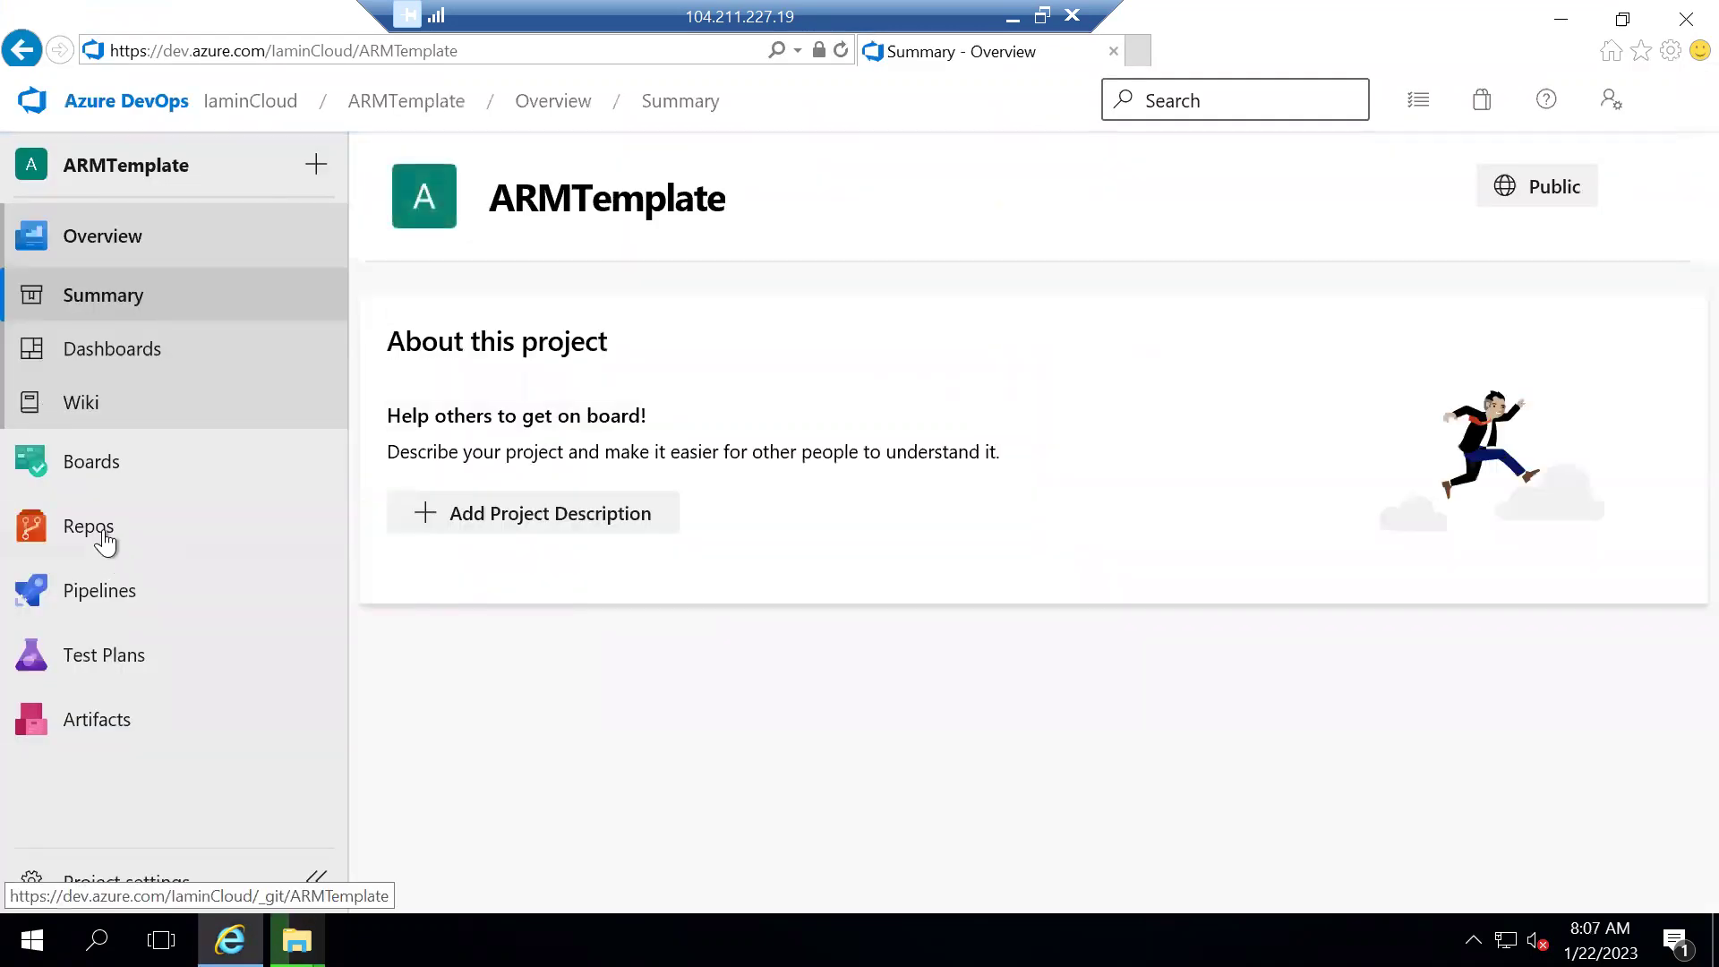
pyautogui.click(130, 546)
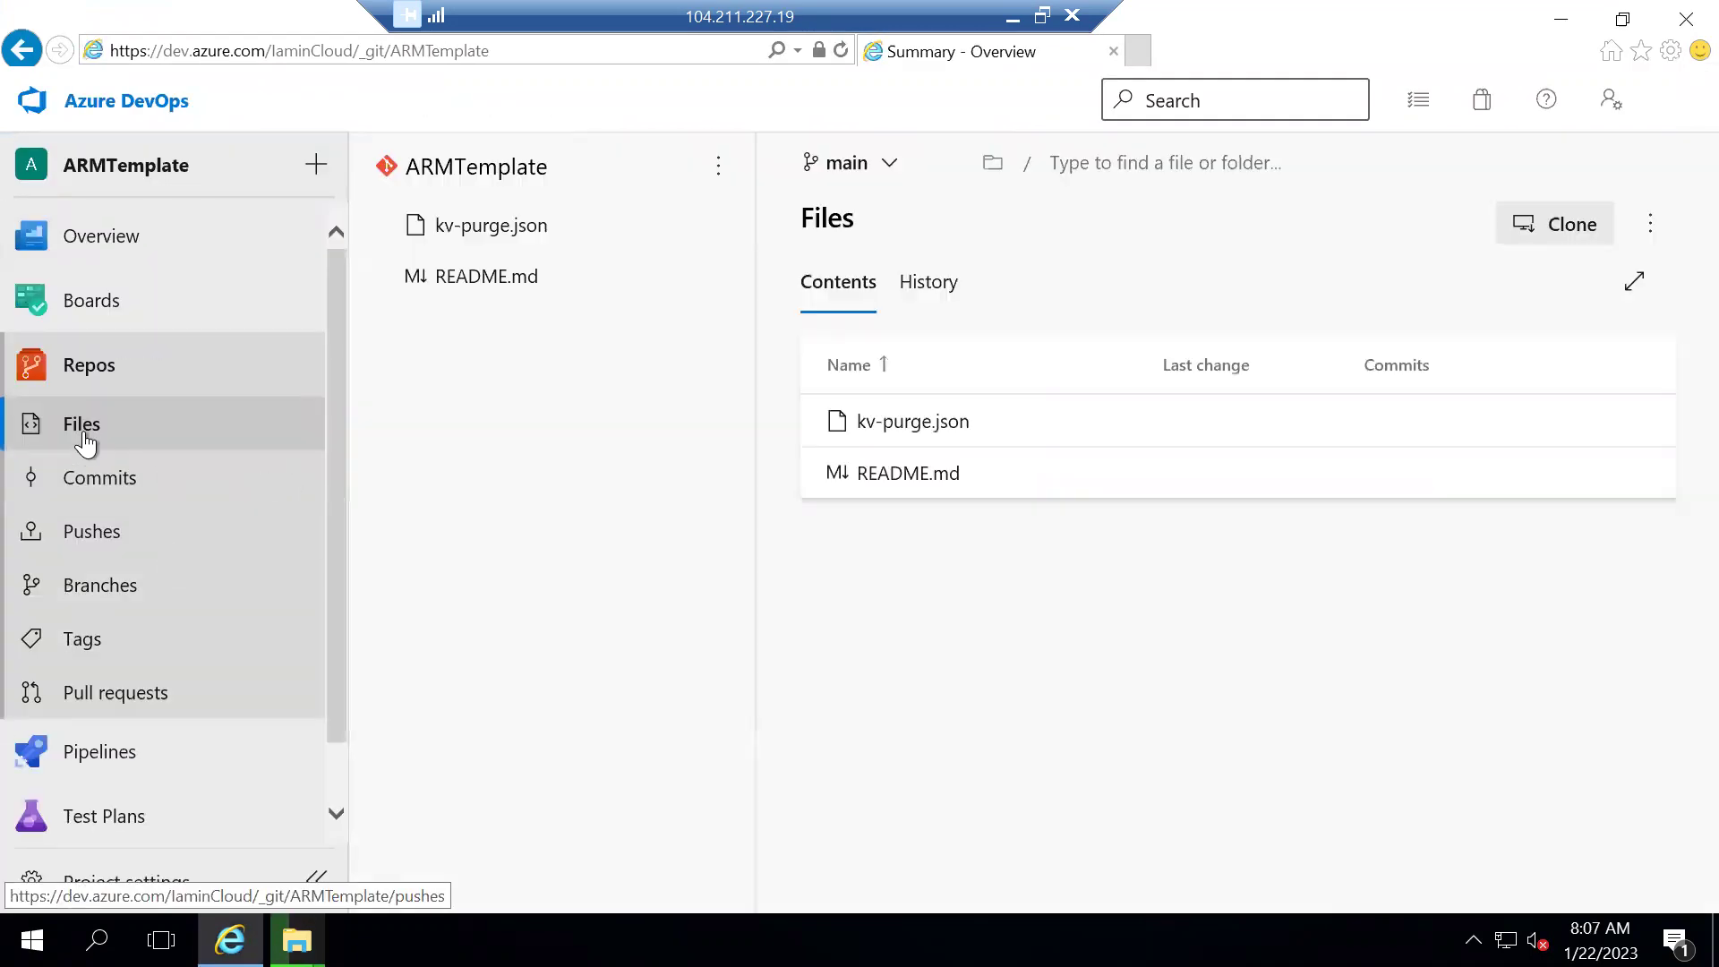
pyautogui.click(507, 226)
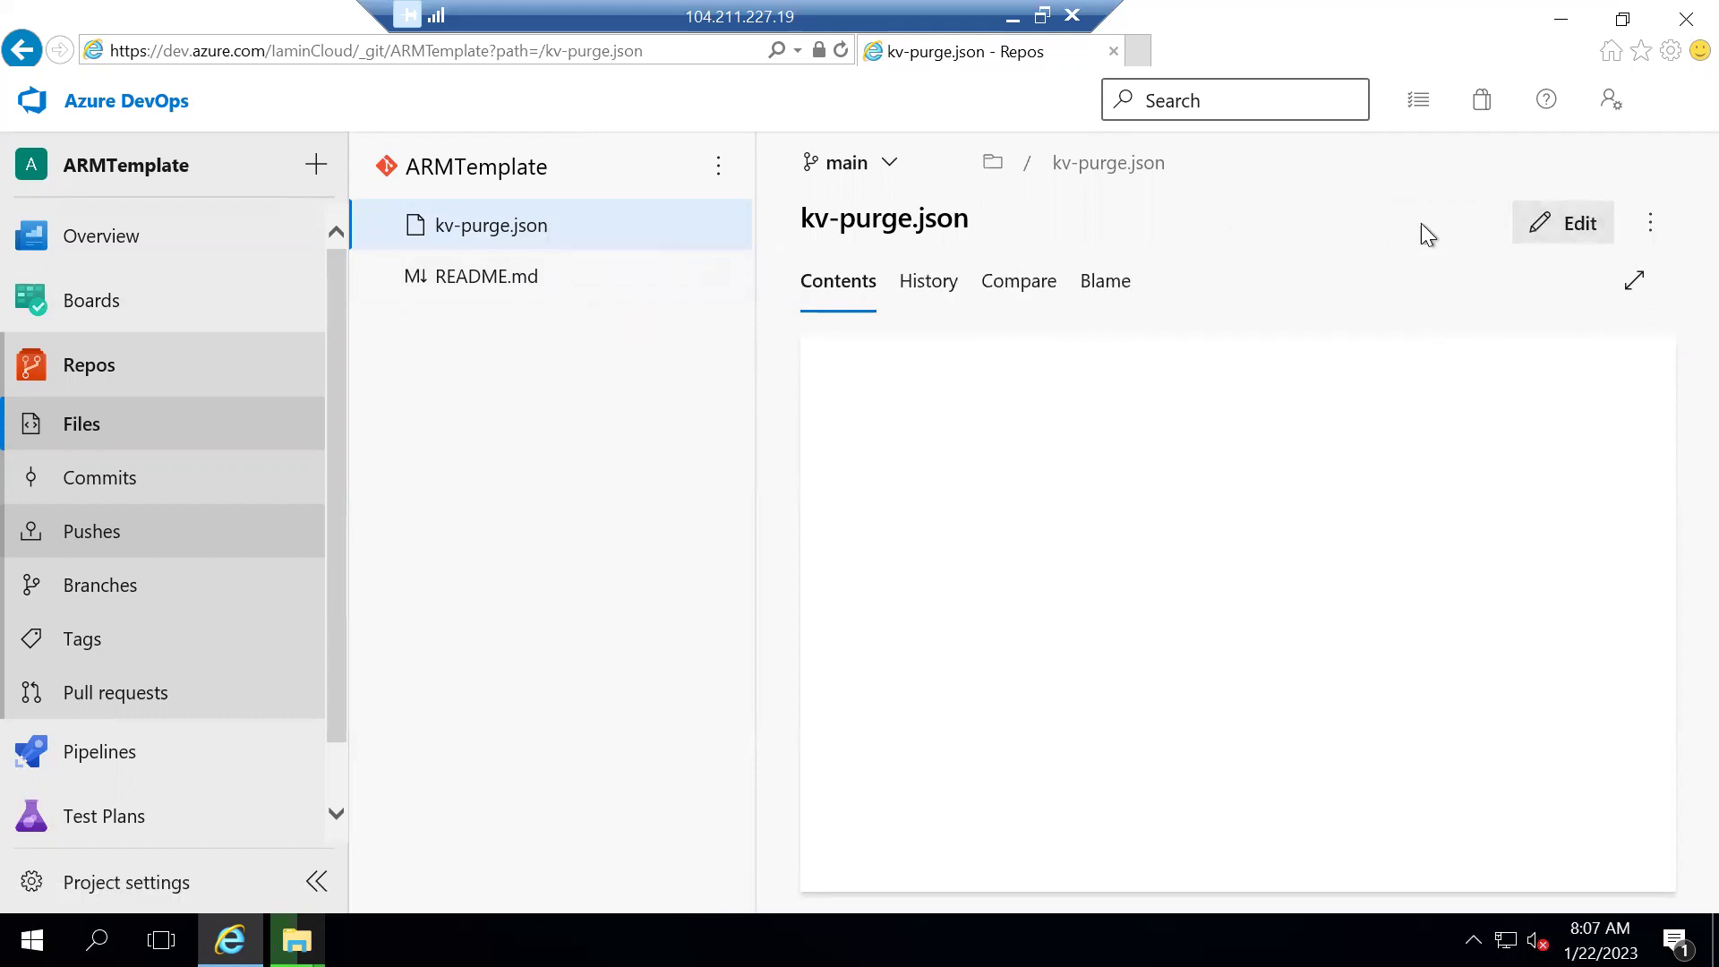
pyautogui.click(654, 51)
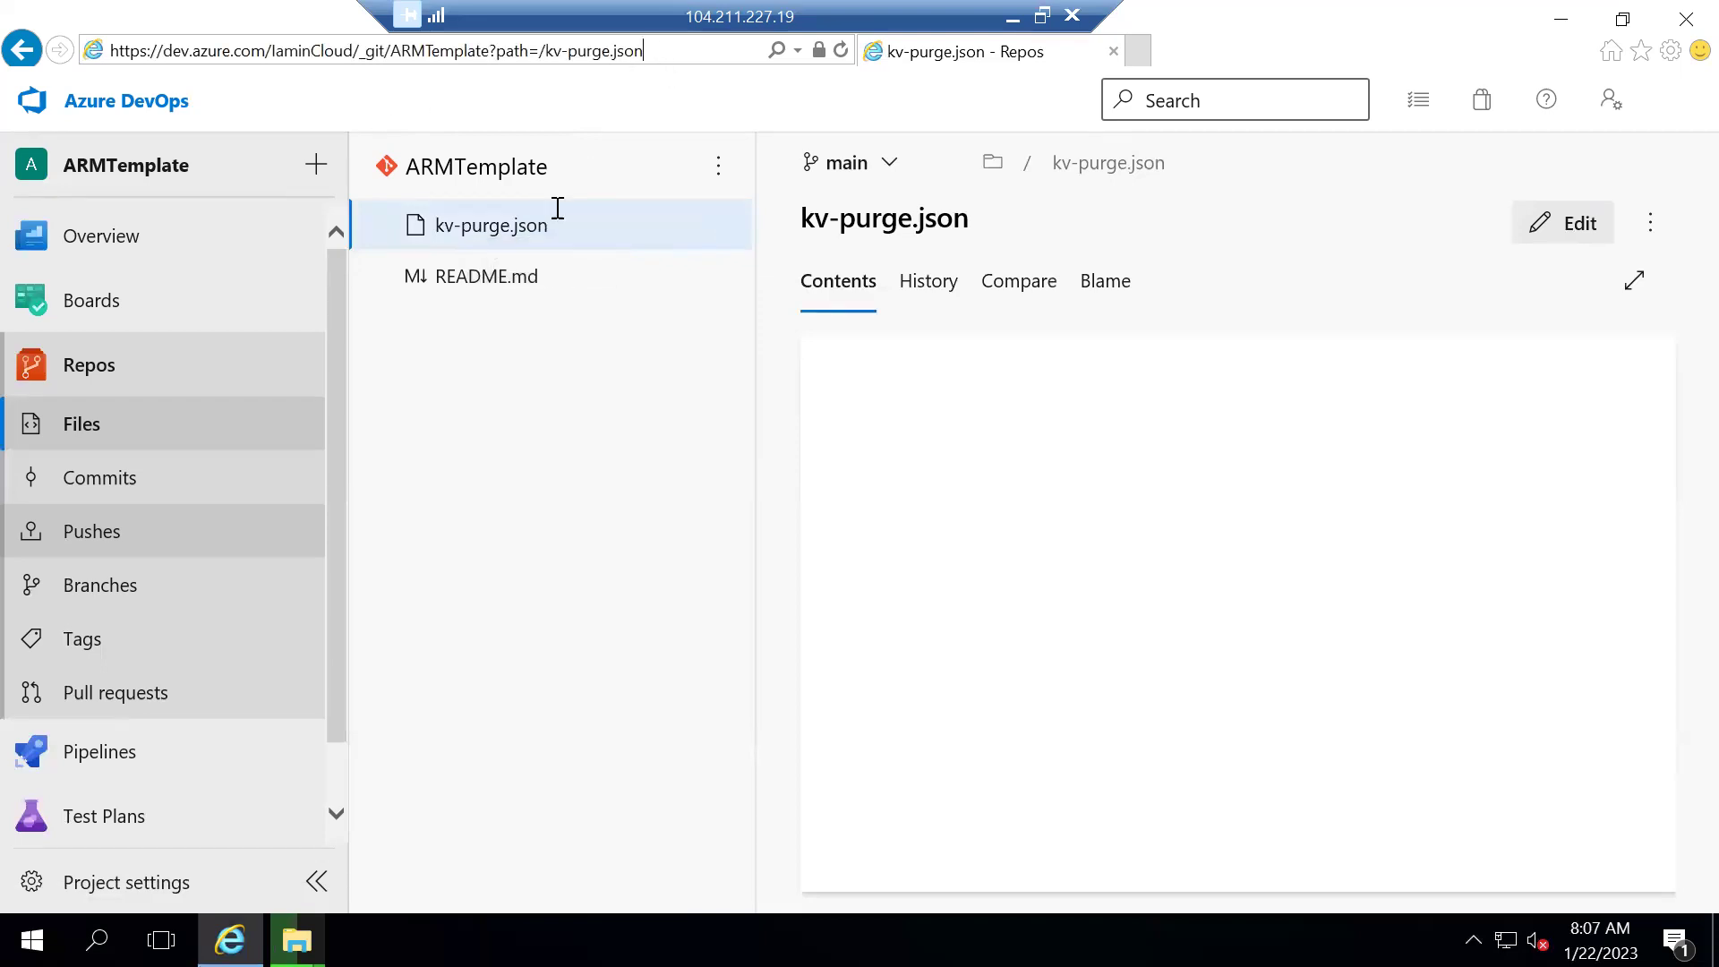
pyautogui.press('Return')
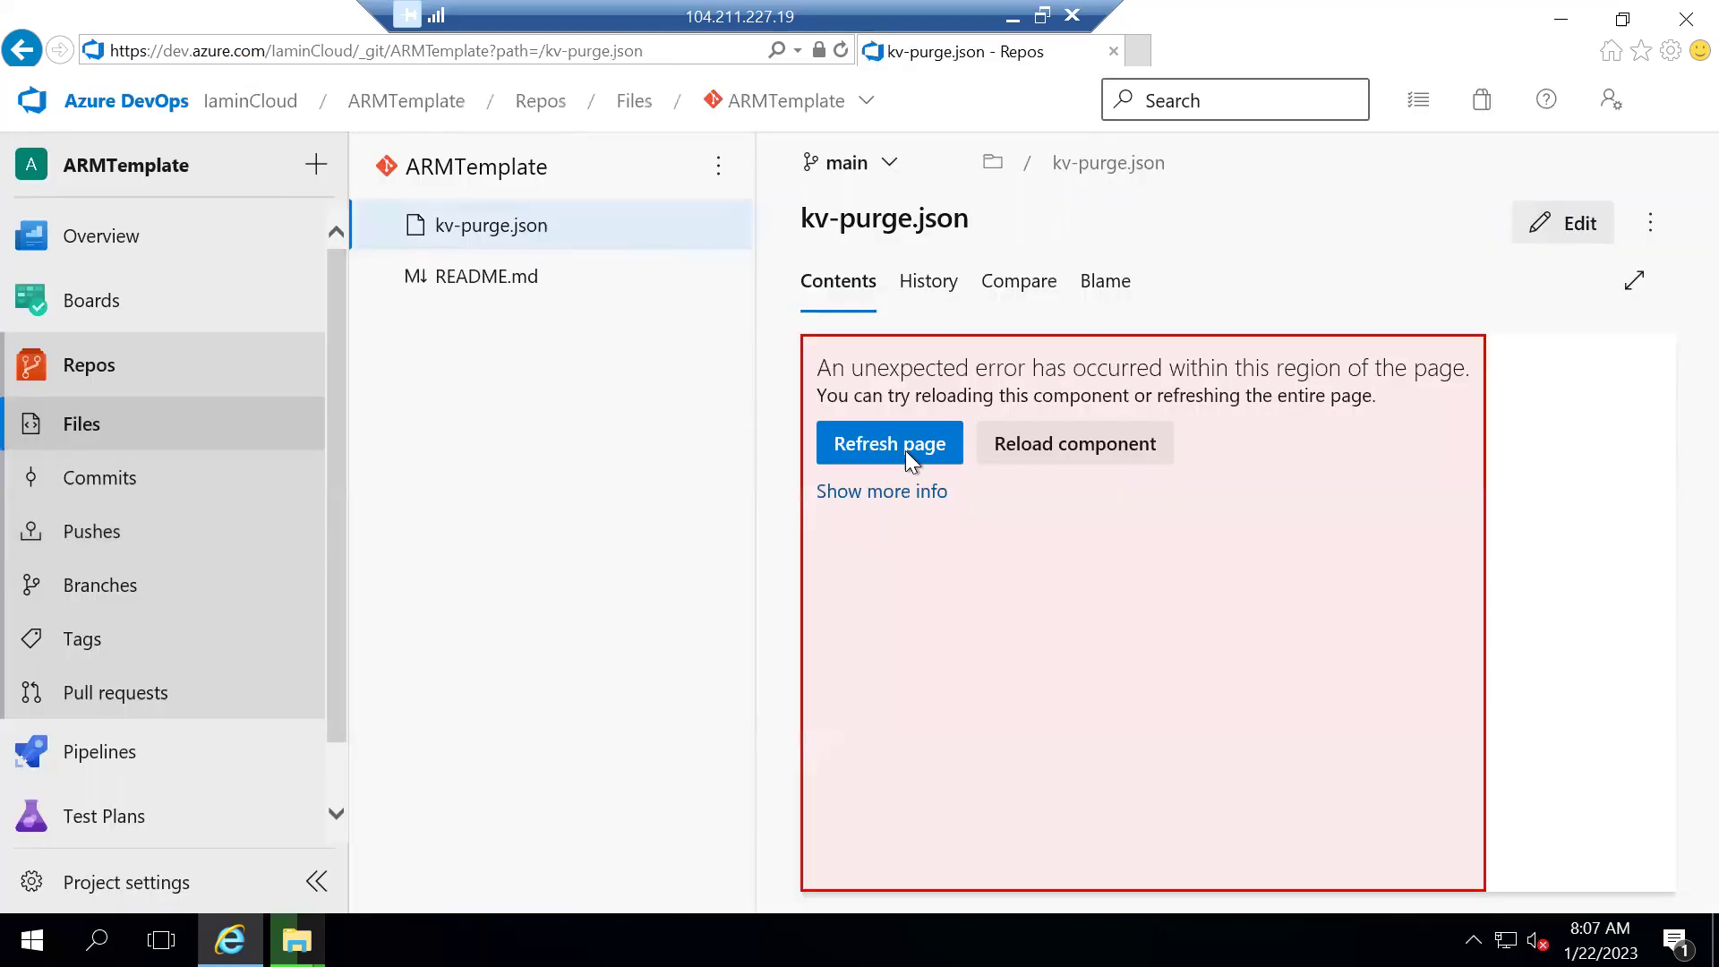
pyautogui.click(901, 446)
# Retry displaying kv-purge.json via Reload component, the Pushes and Files views, and README.md
pyautogui.click(1104, 454)
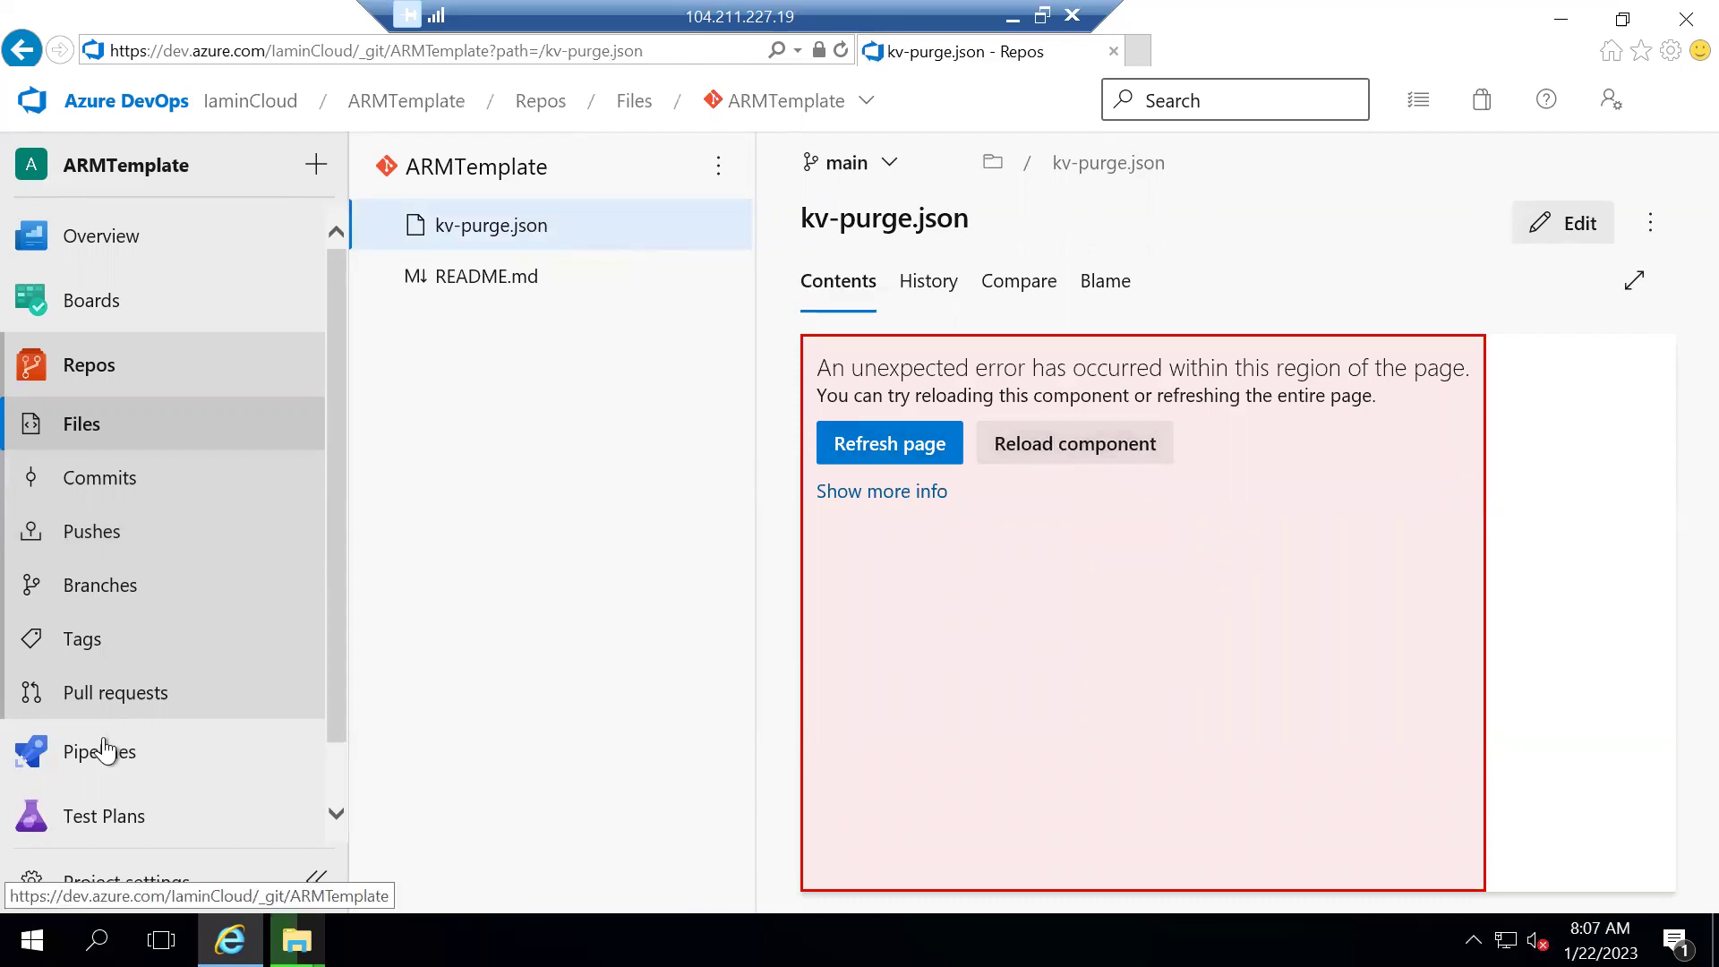
pyautogui.click(125, 532)
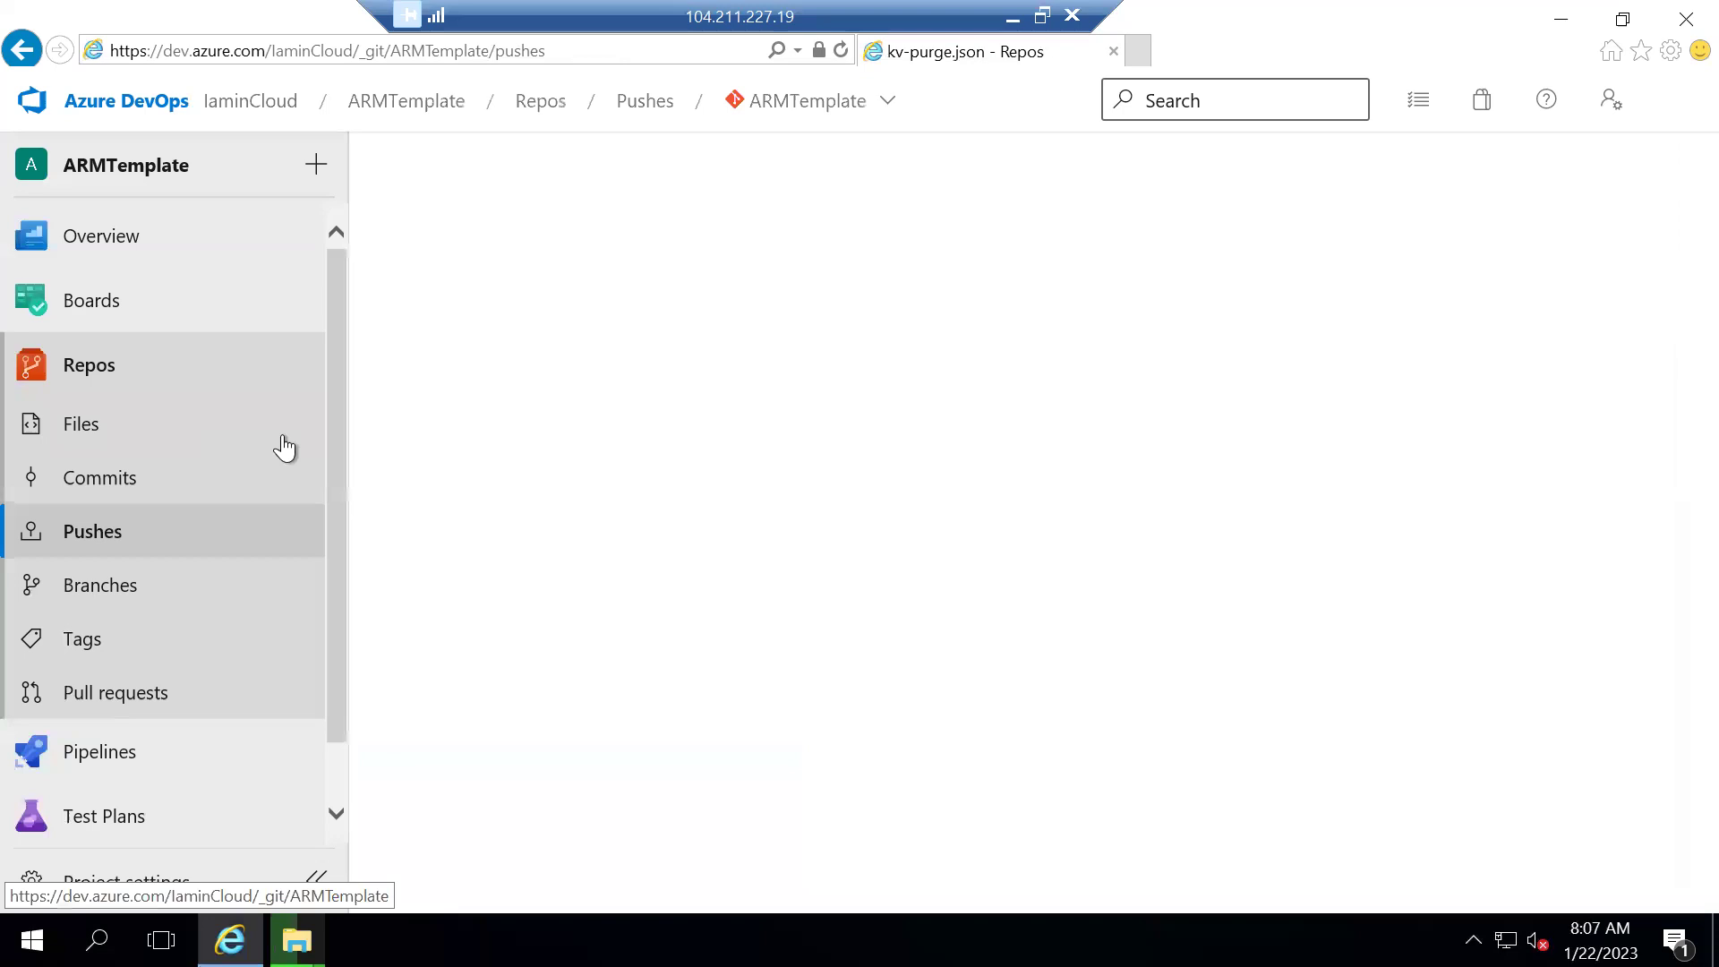
pyautogui.click(82, 429)
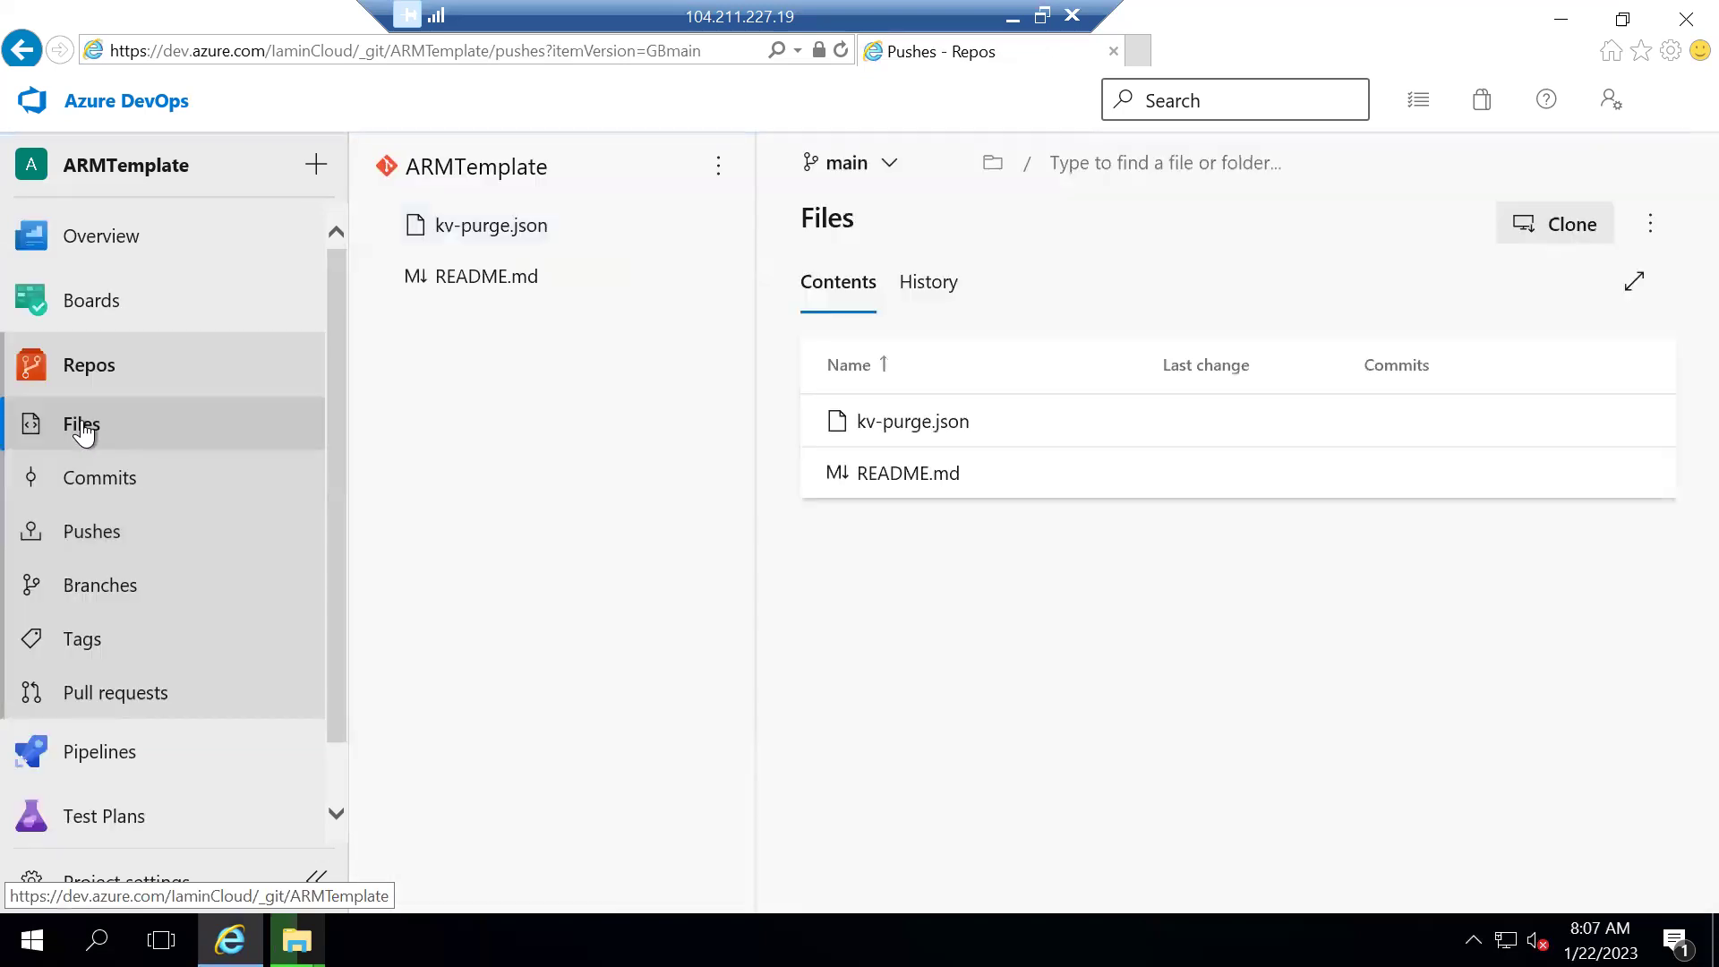
pyautogui.click(931, 433)
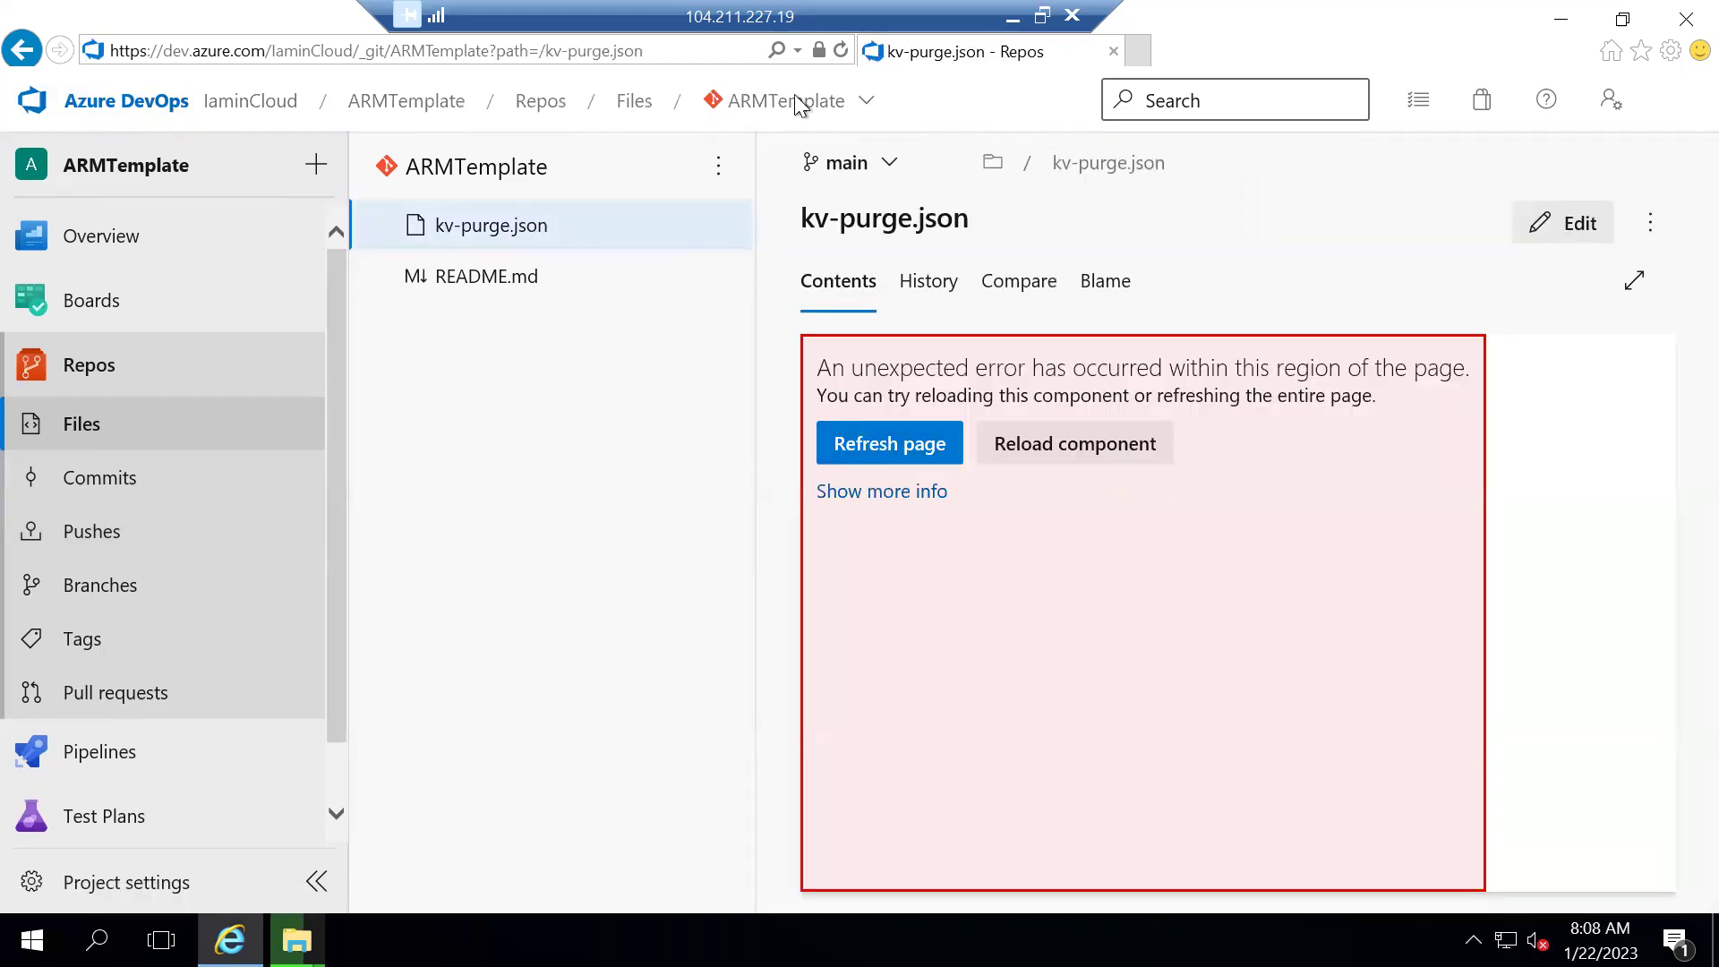
pyautogui.click(525, 272)
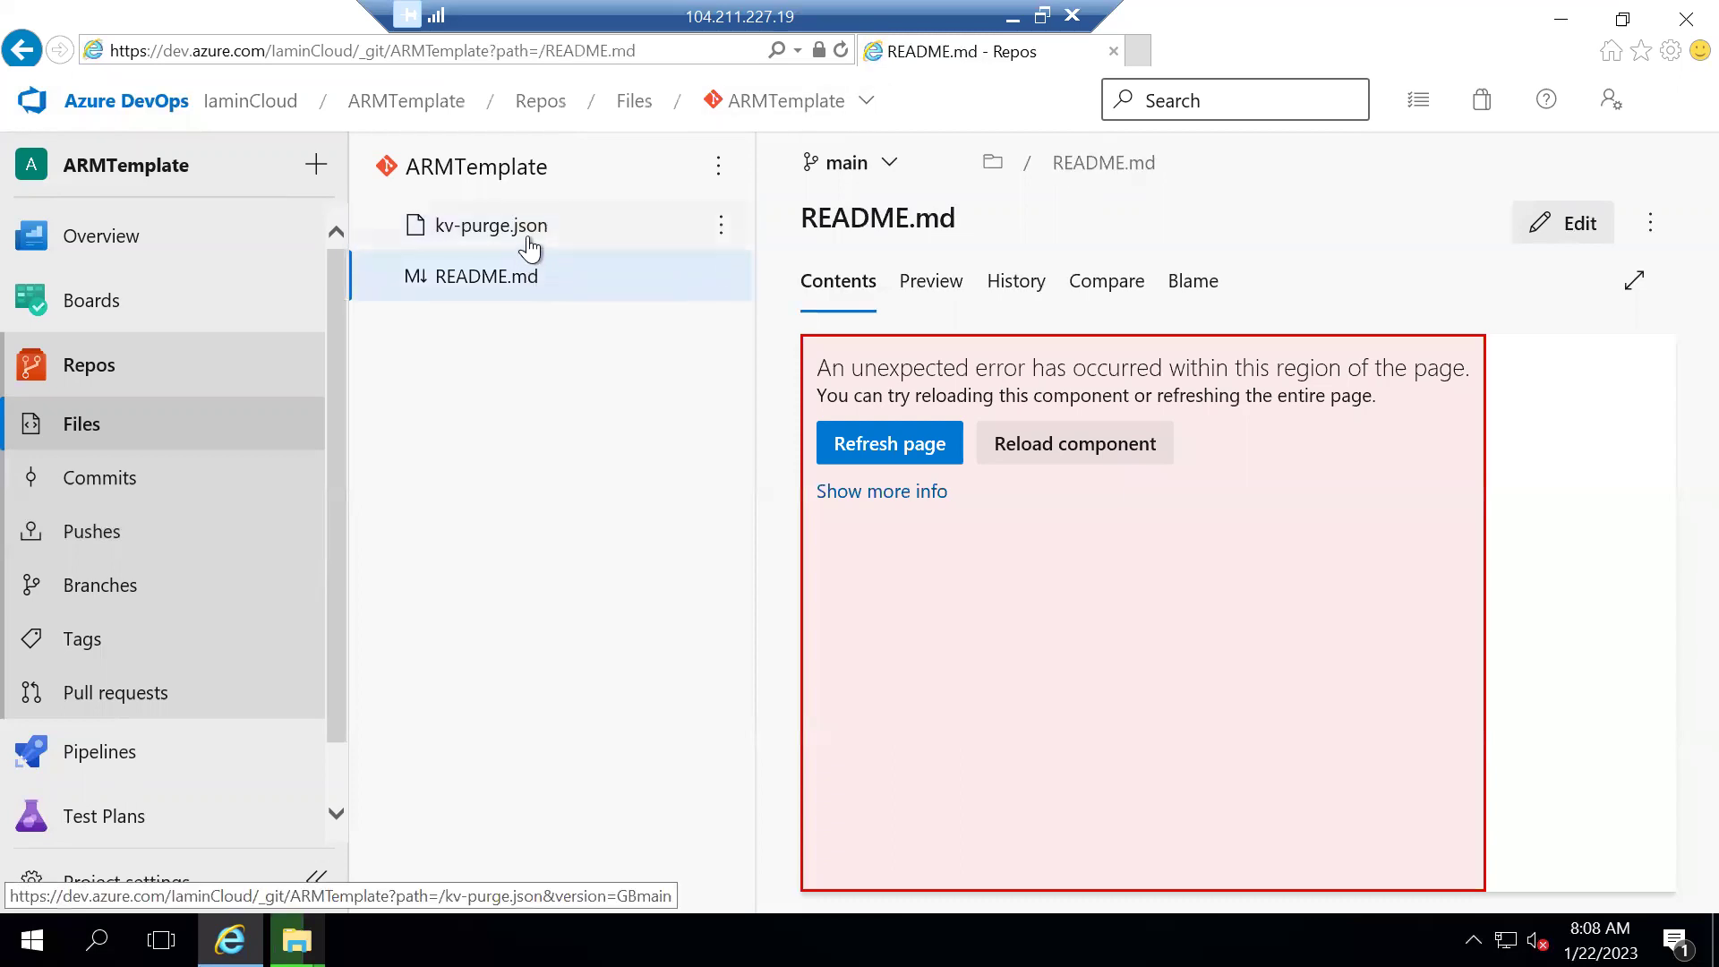
pyautogui.click(529, 242)
# Reload the organization home from a trimmed URL, reopen ARMTemplate's kv-purge.json, and minimize Remote Desktop
pyautogui.click(482, 50)
pyautogui.click(433, 50)
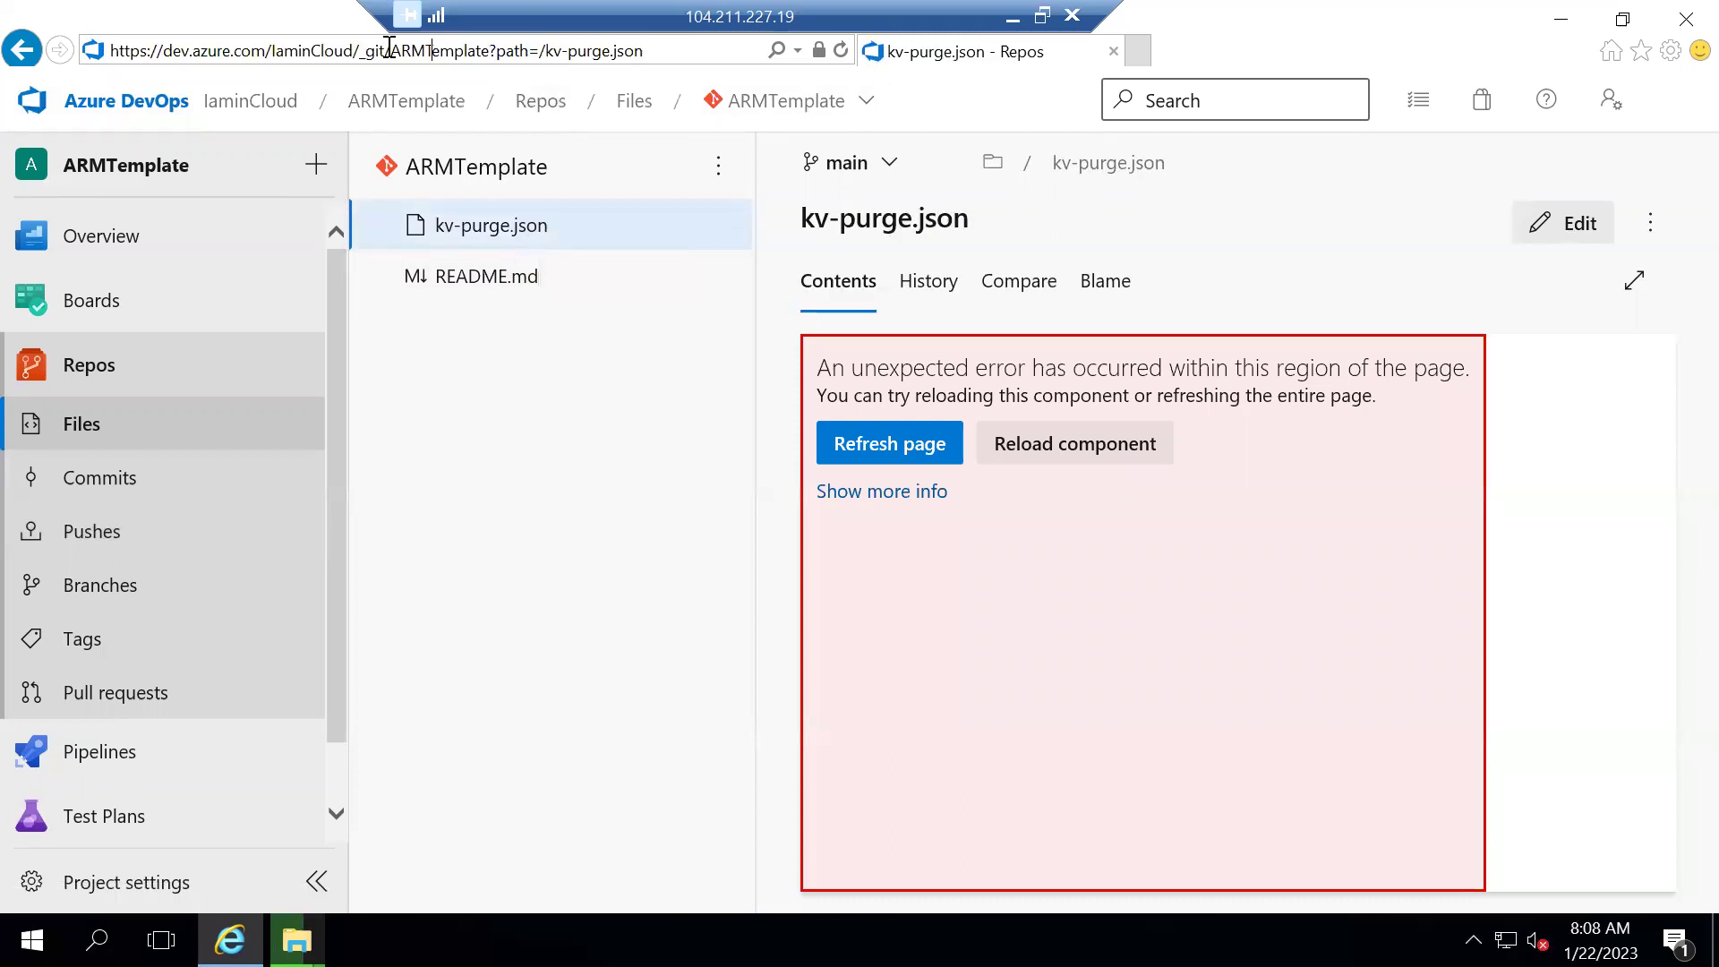
pyautogui.keyDown('shift'); pyautogui.click(681, 56); pyautogui.keyUp('shift')
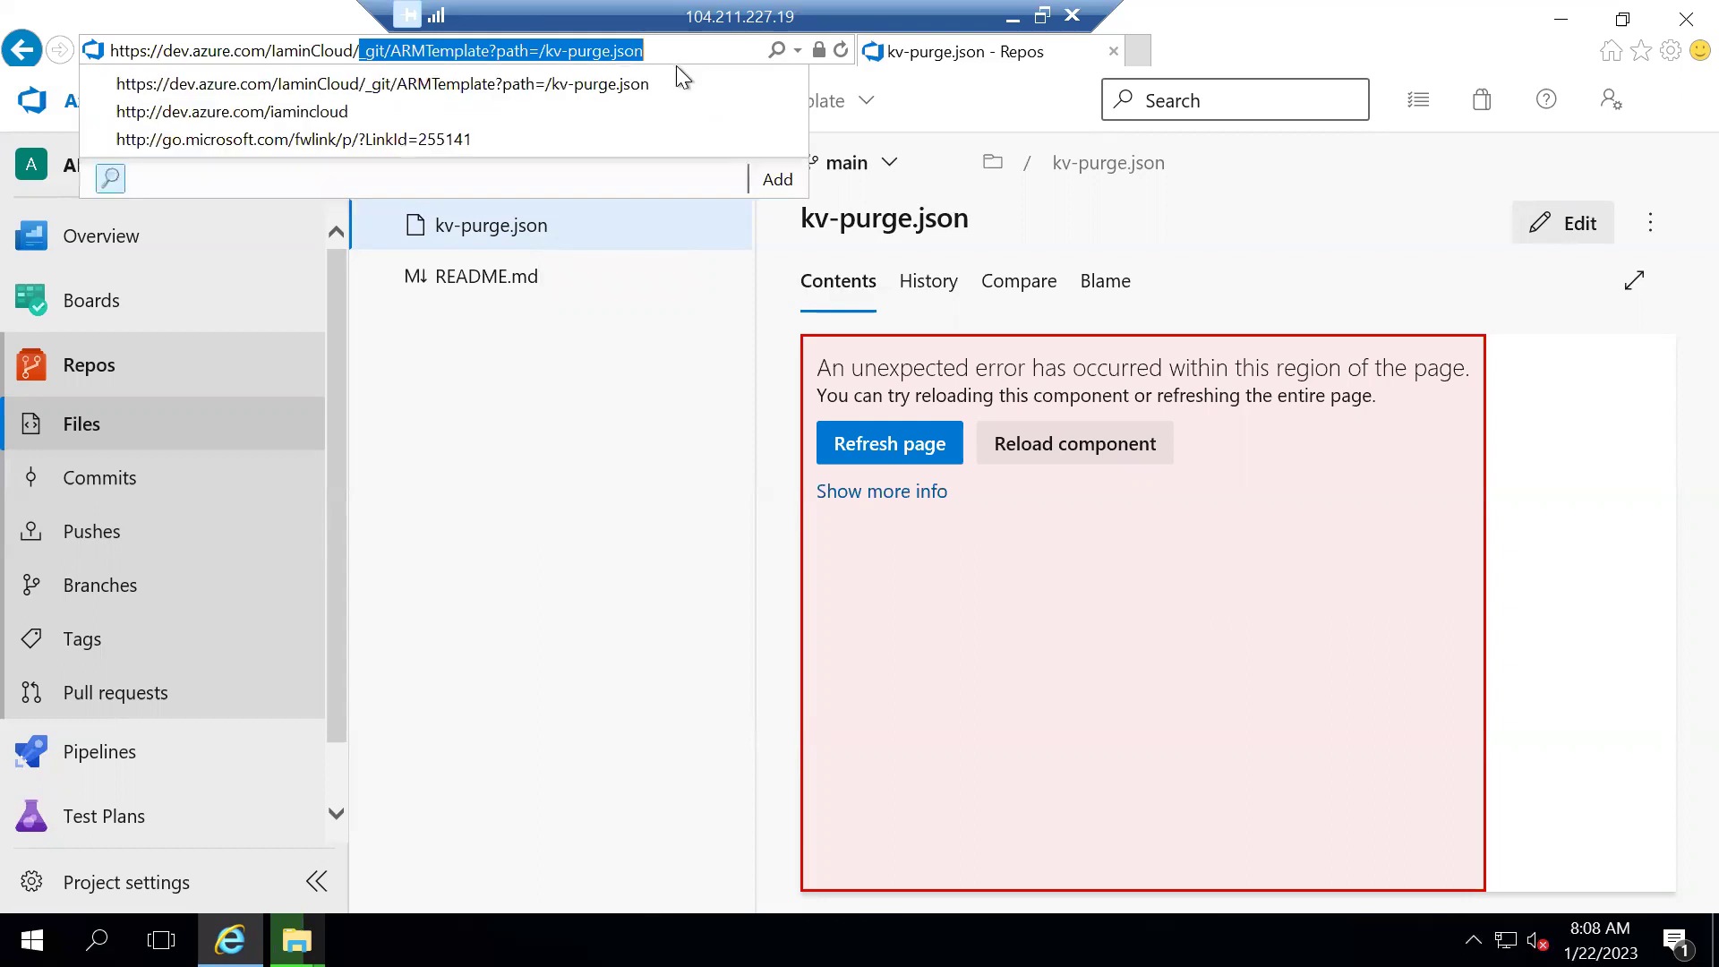
pyautogui.press('BackSpace')
pyautogui.press('Return')
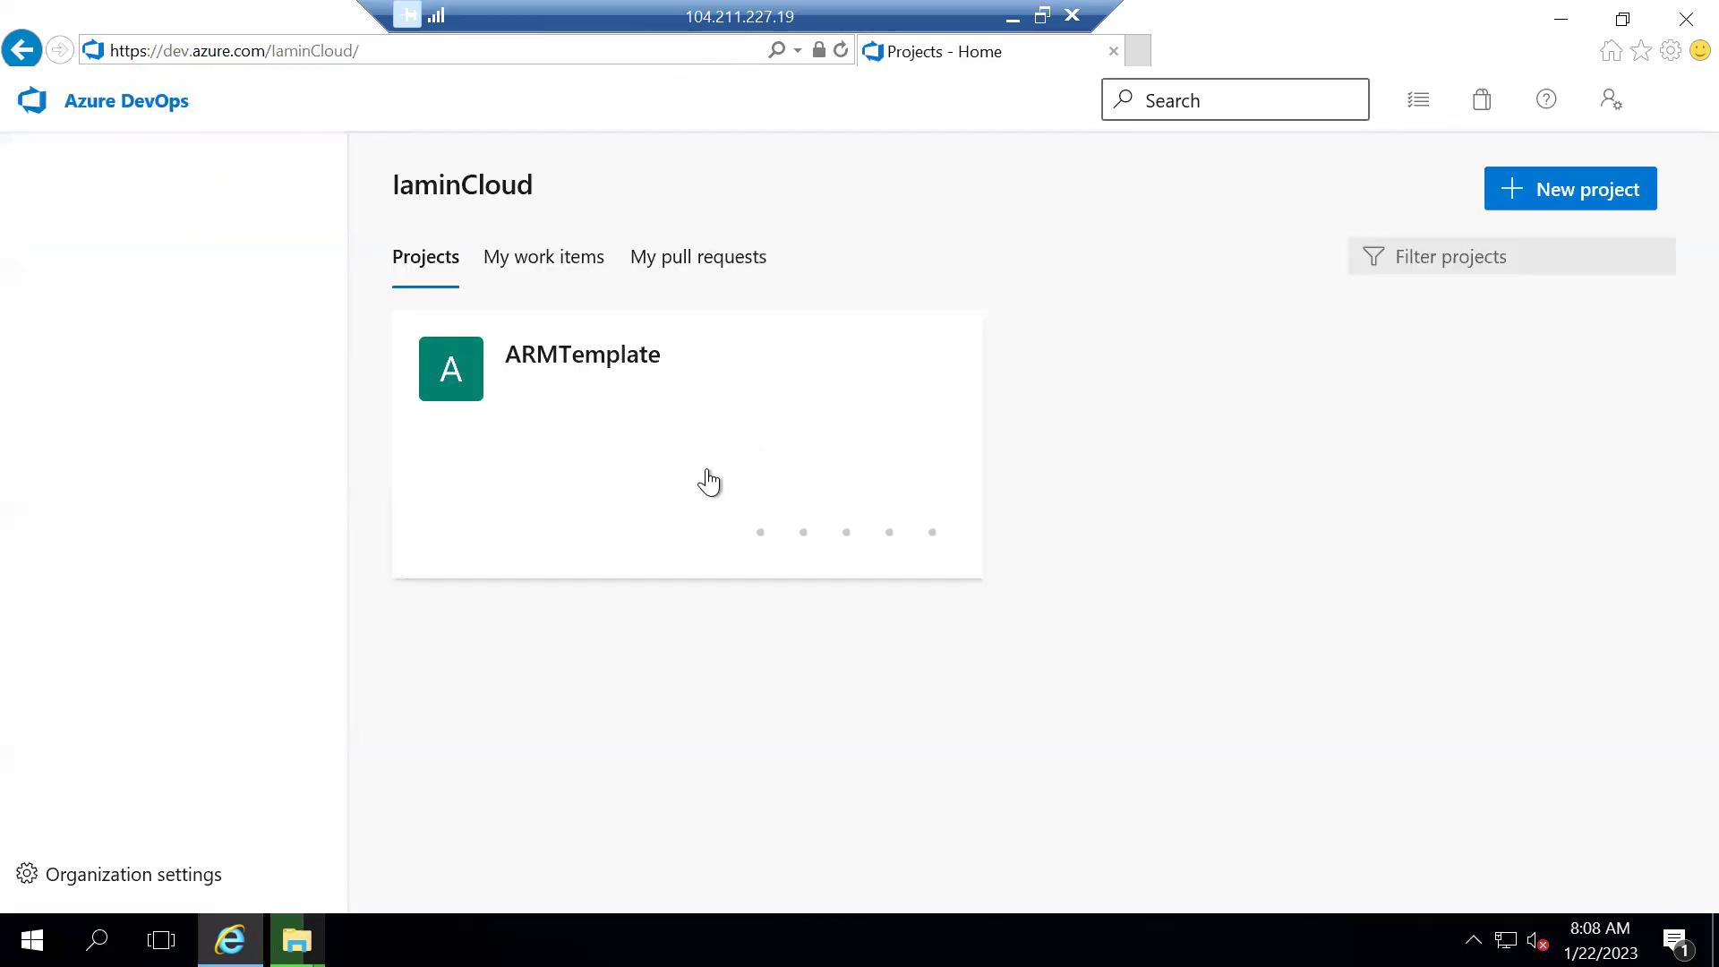
pyautogui.click(582, 353)
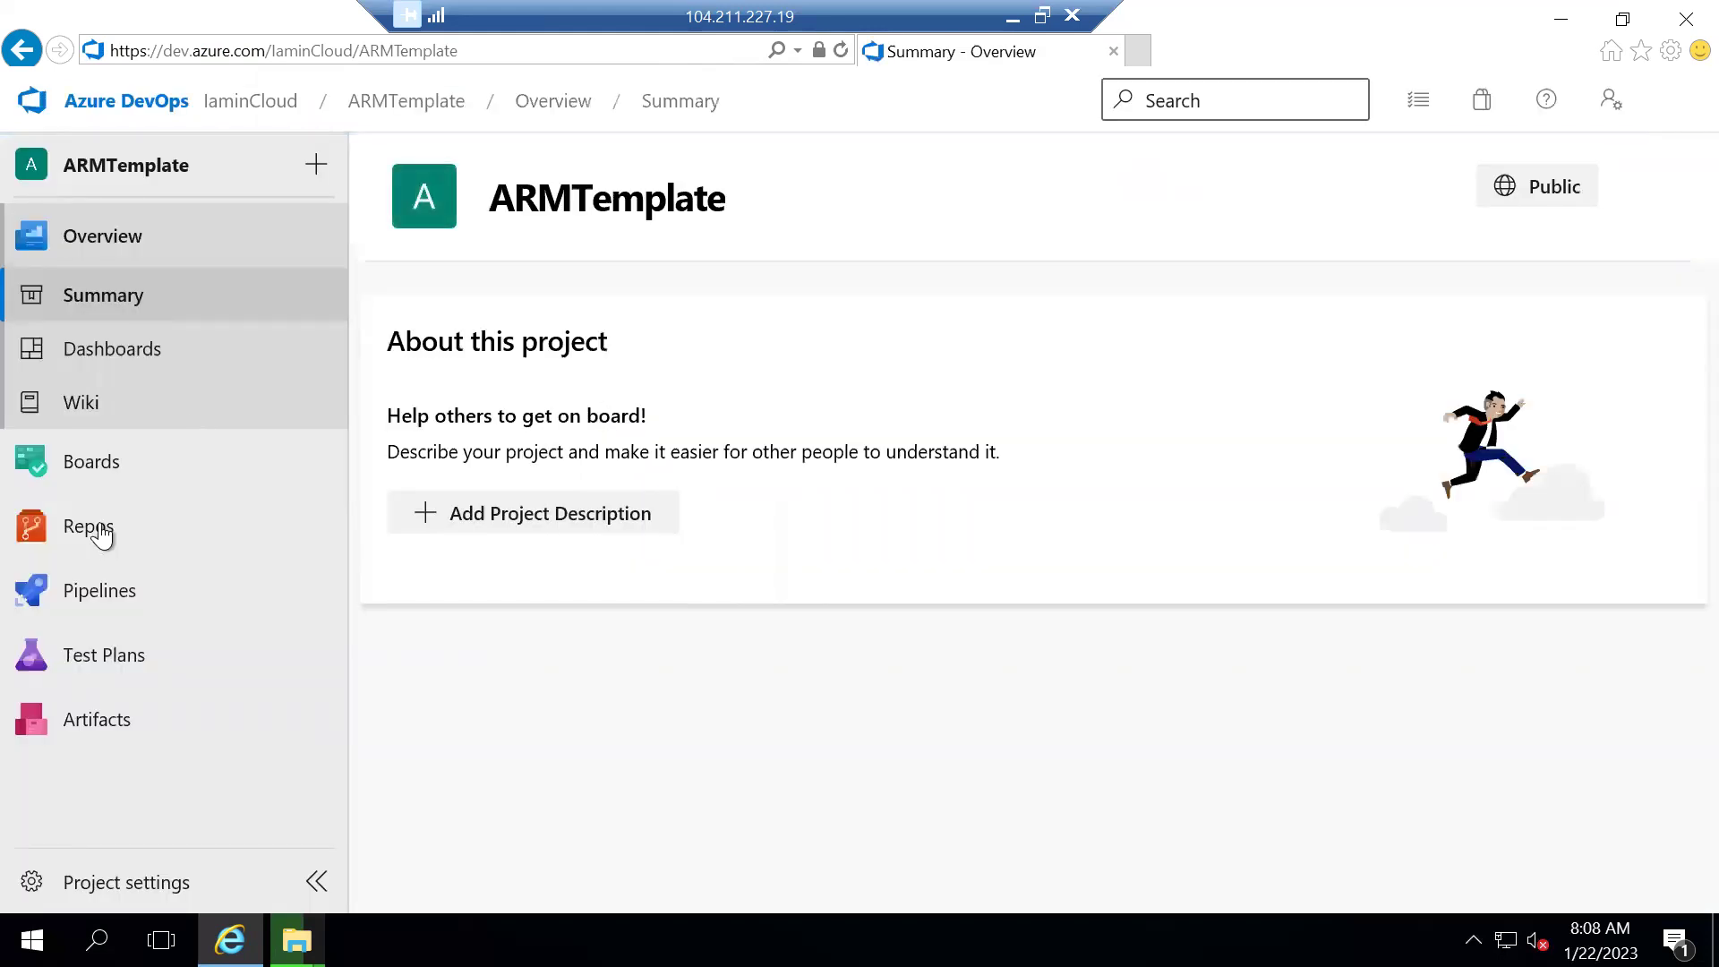
pyautogui.click(211, 512)
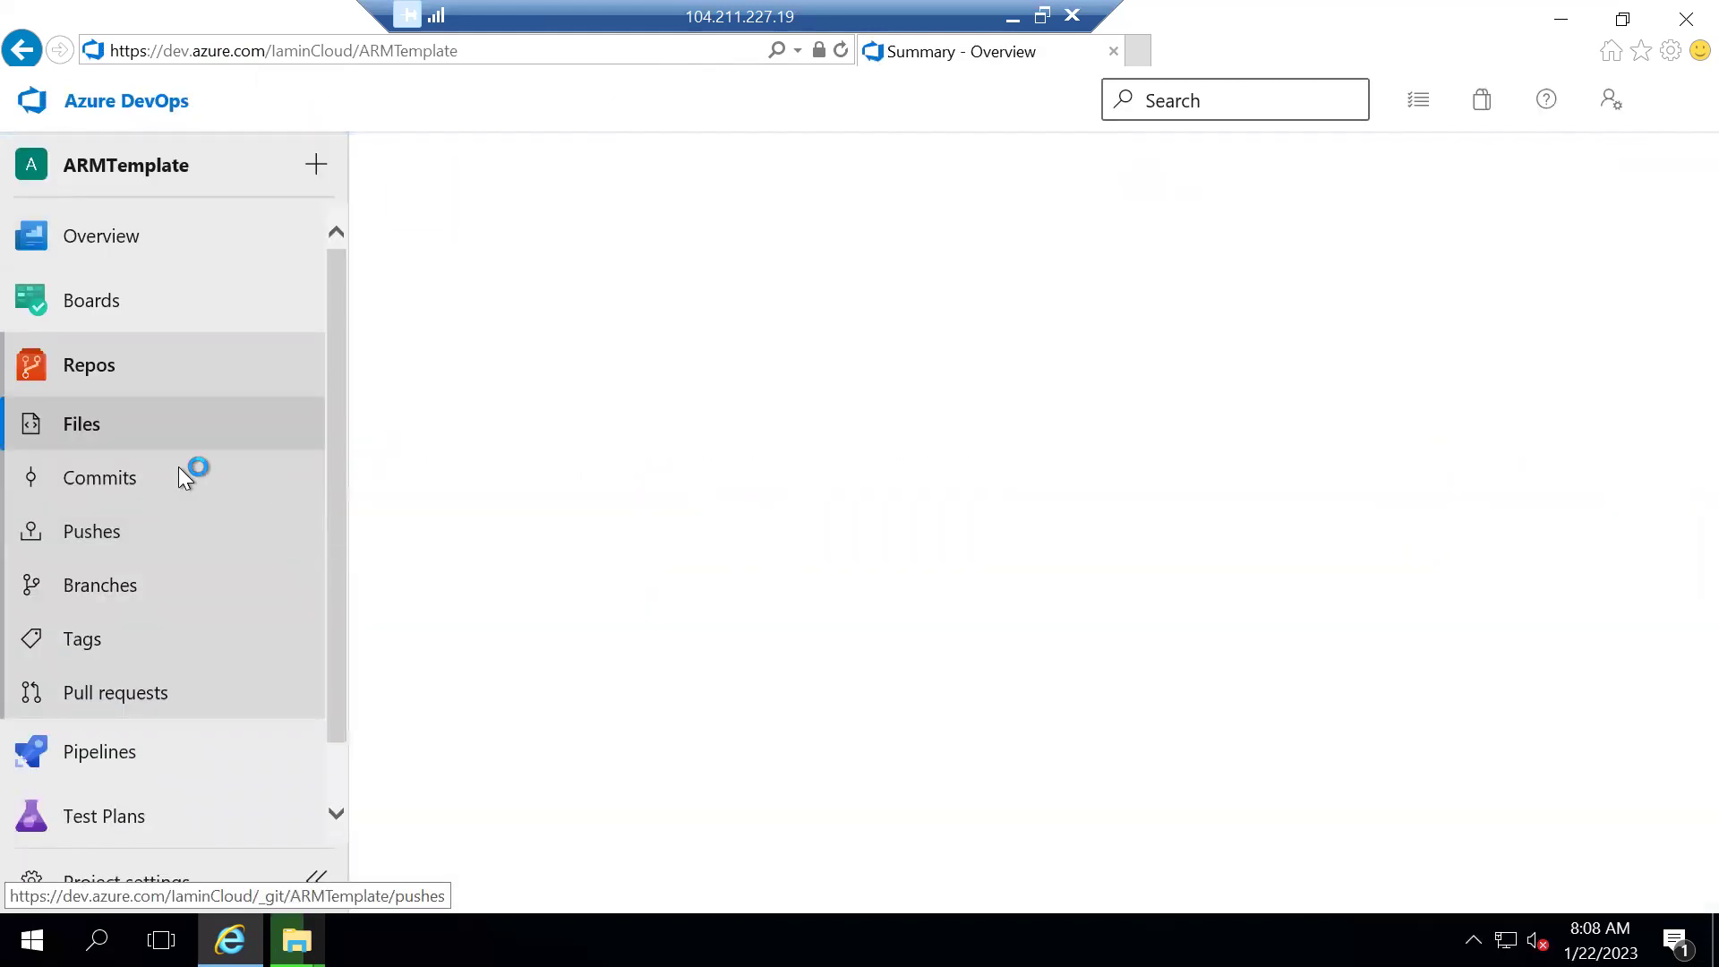
pyautogui.click(475, 237)
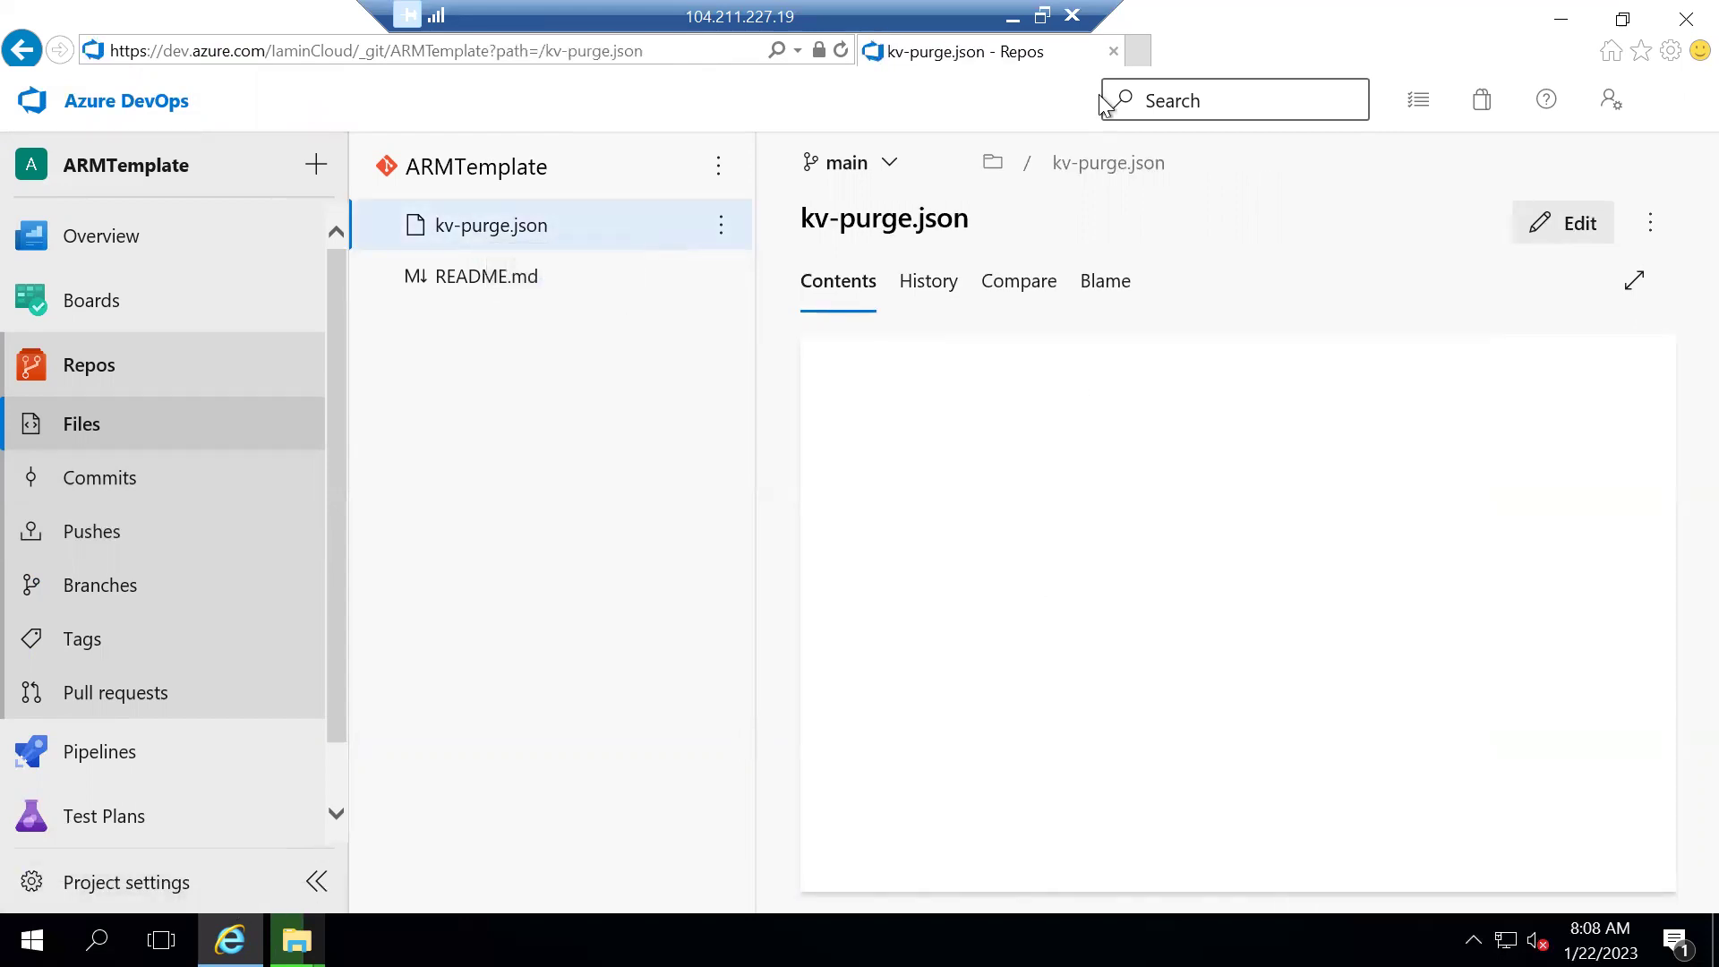
pyautogui.click(1014, 20)
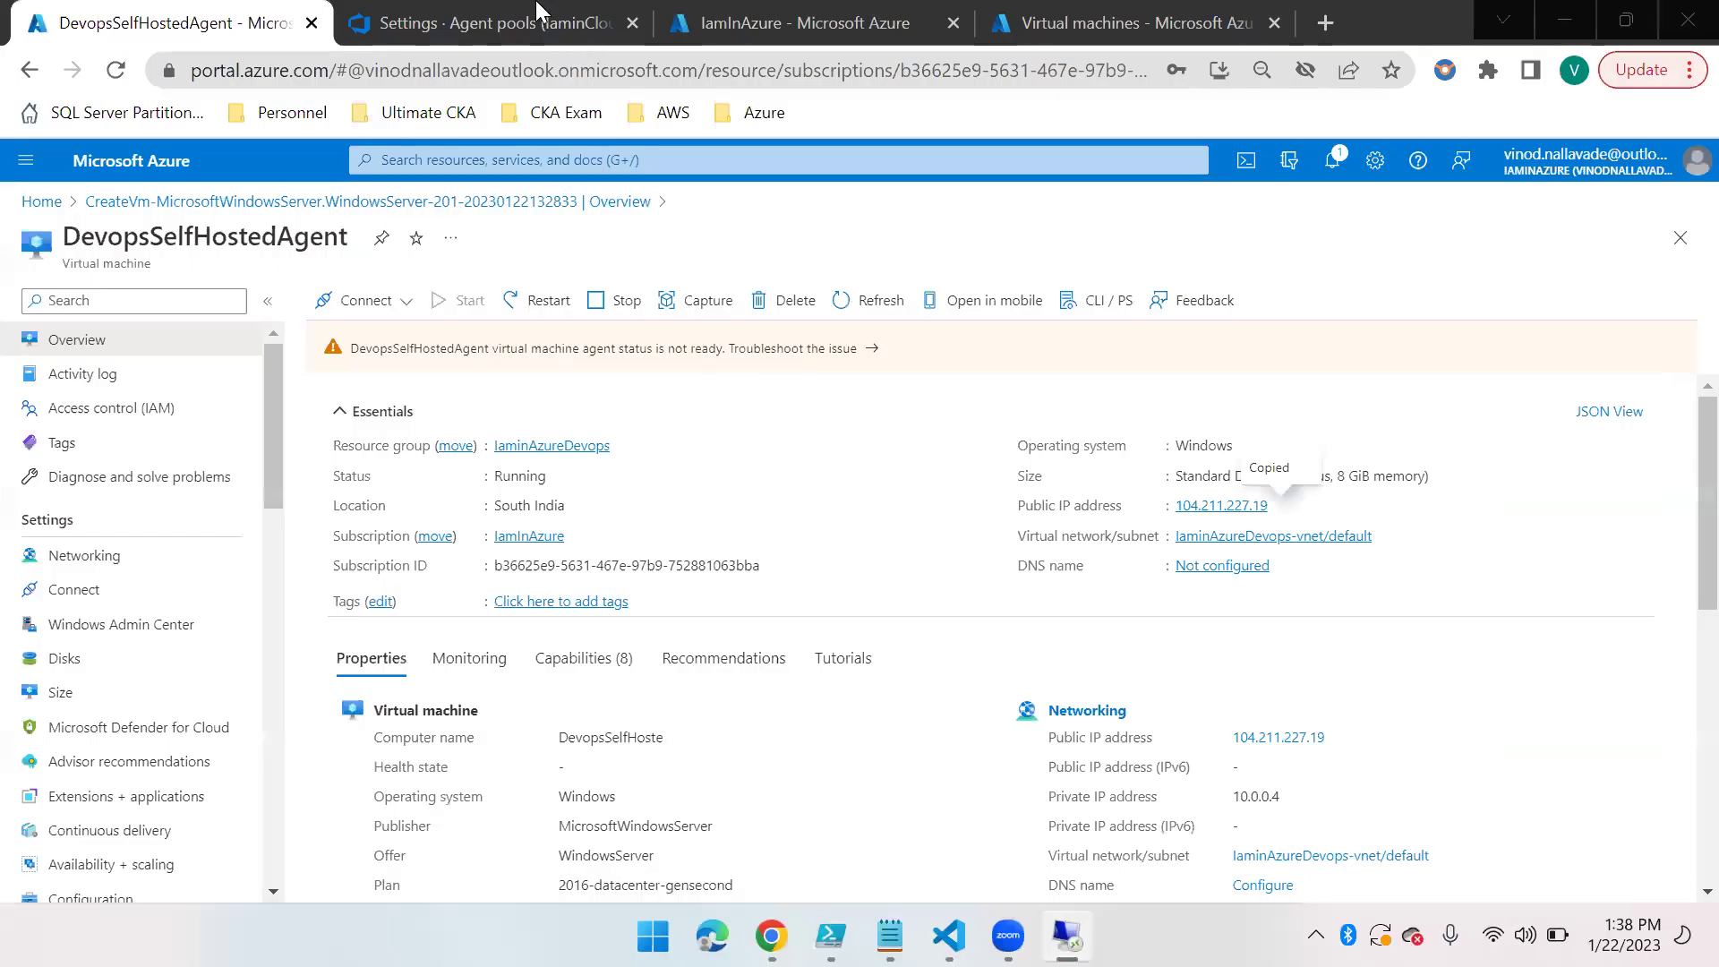
# In the local browser, open kv-purge.json from the ARMTemplate project's repository files
pyautogui.click(480, 19)
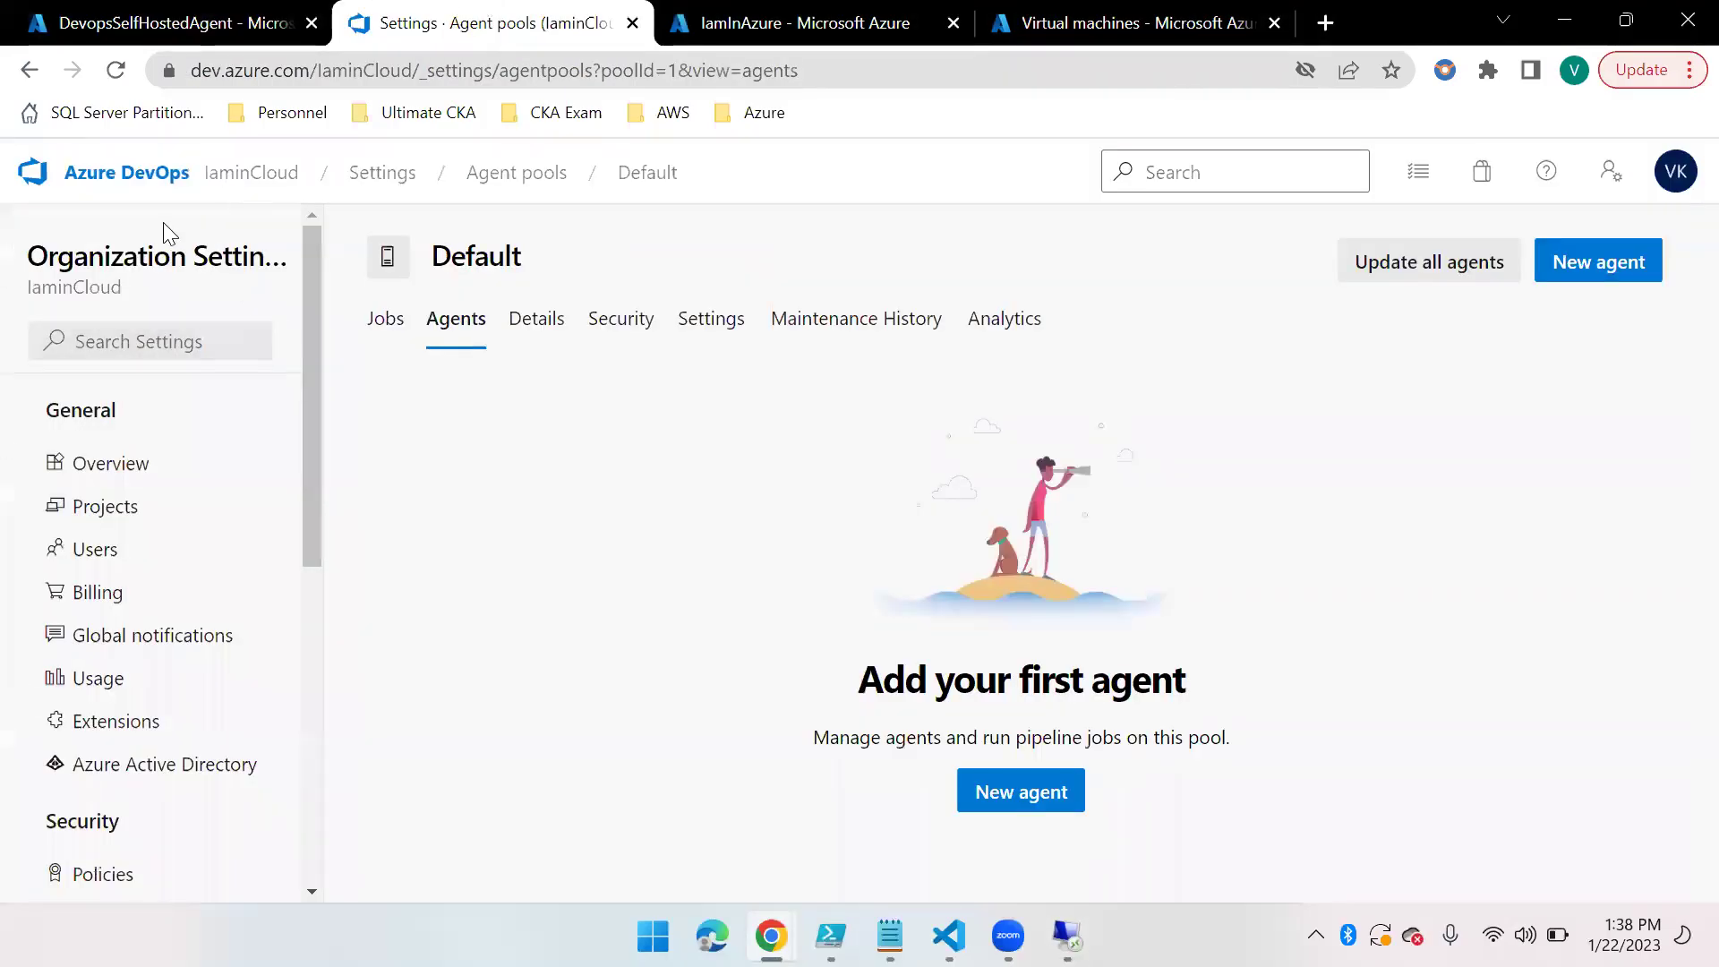
pyautogui.click(238, 179)
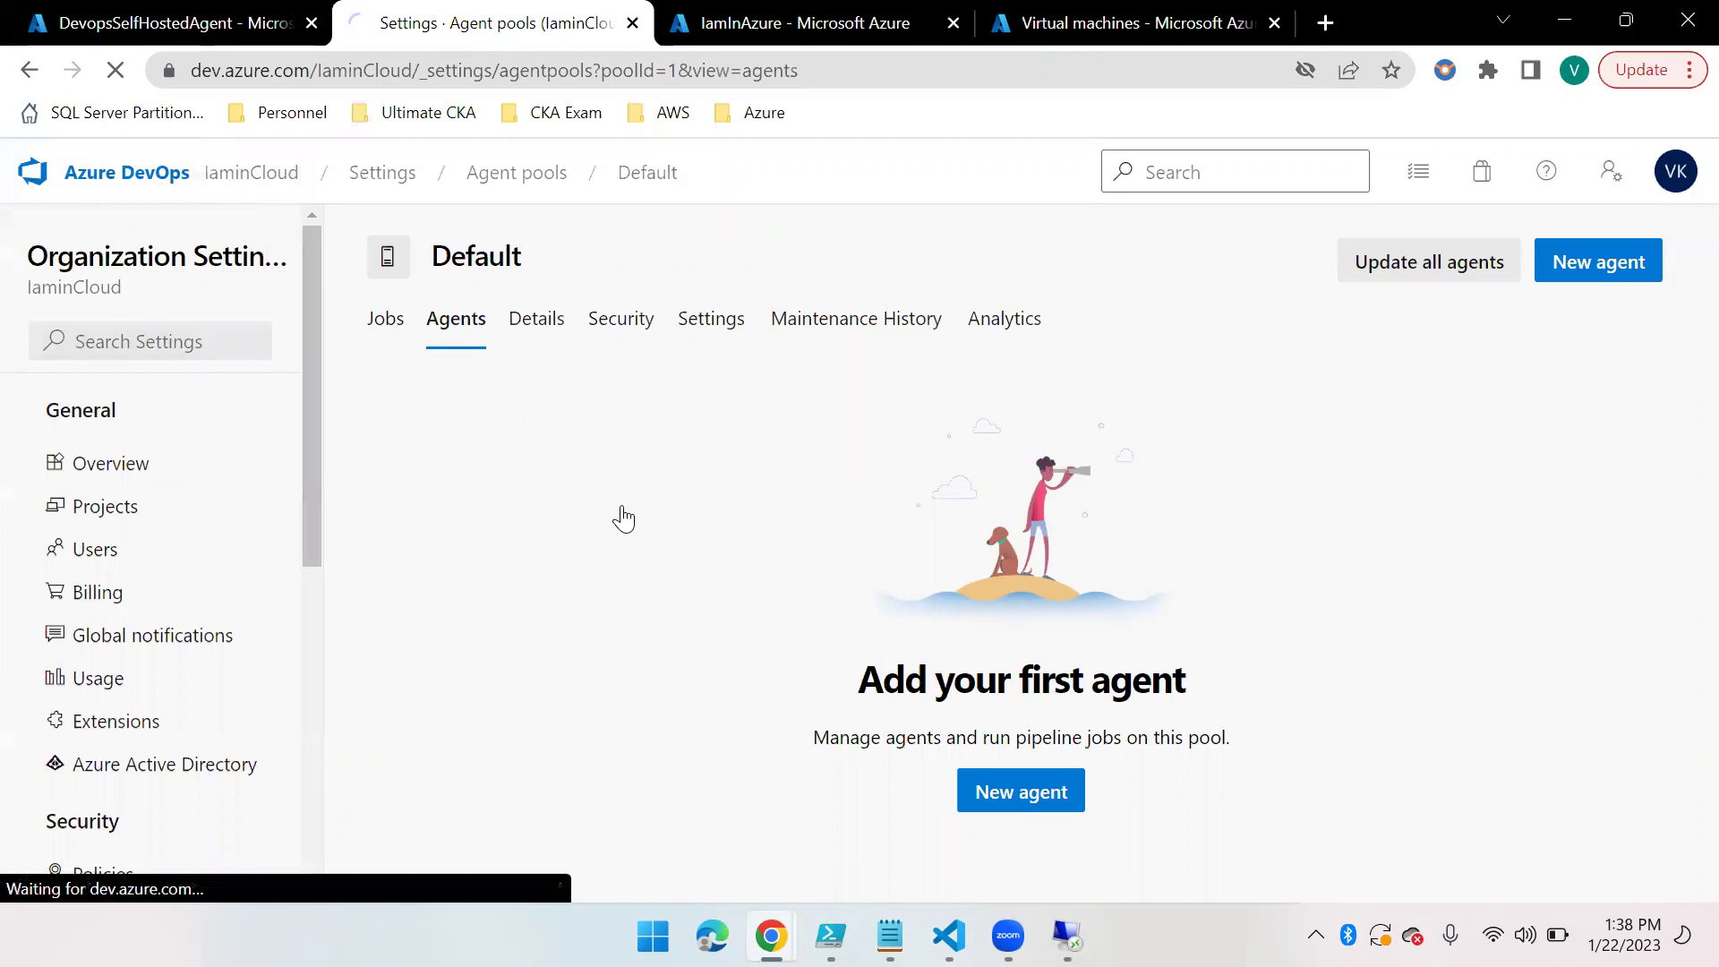
pyautogui.click(562, 434)
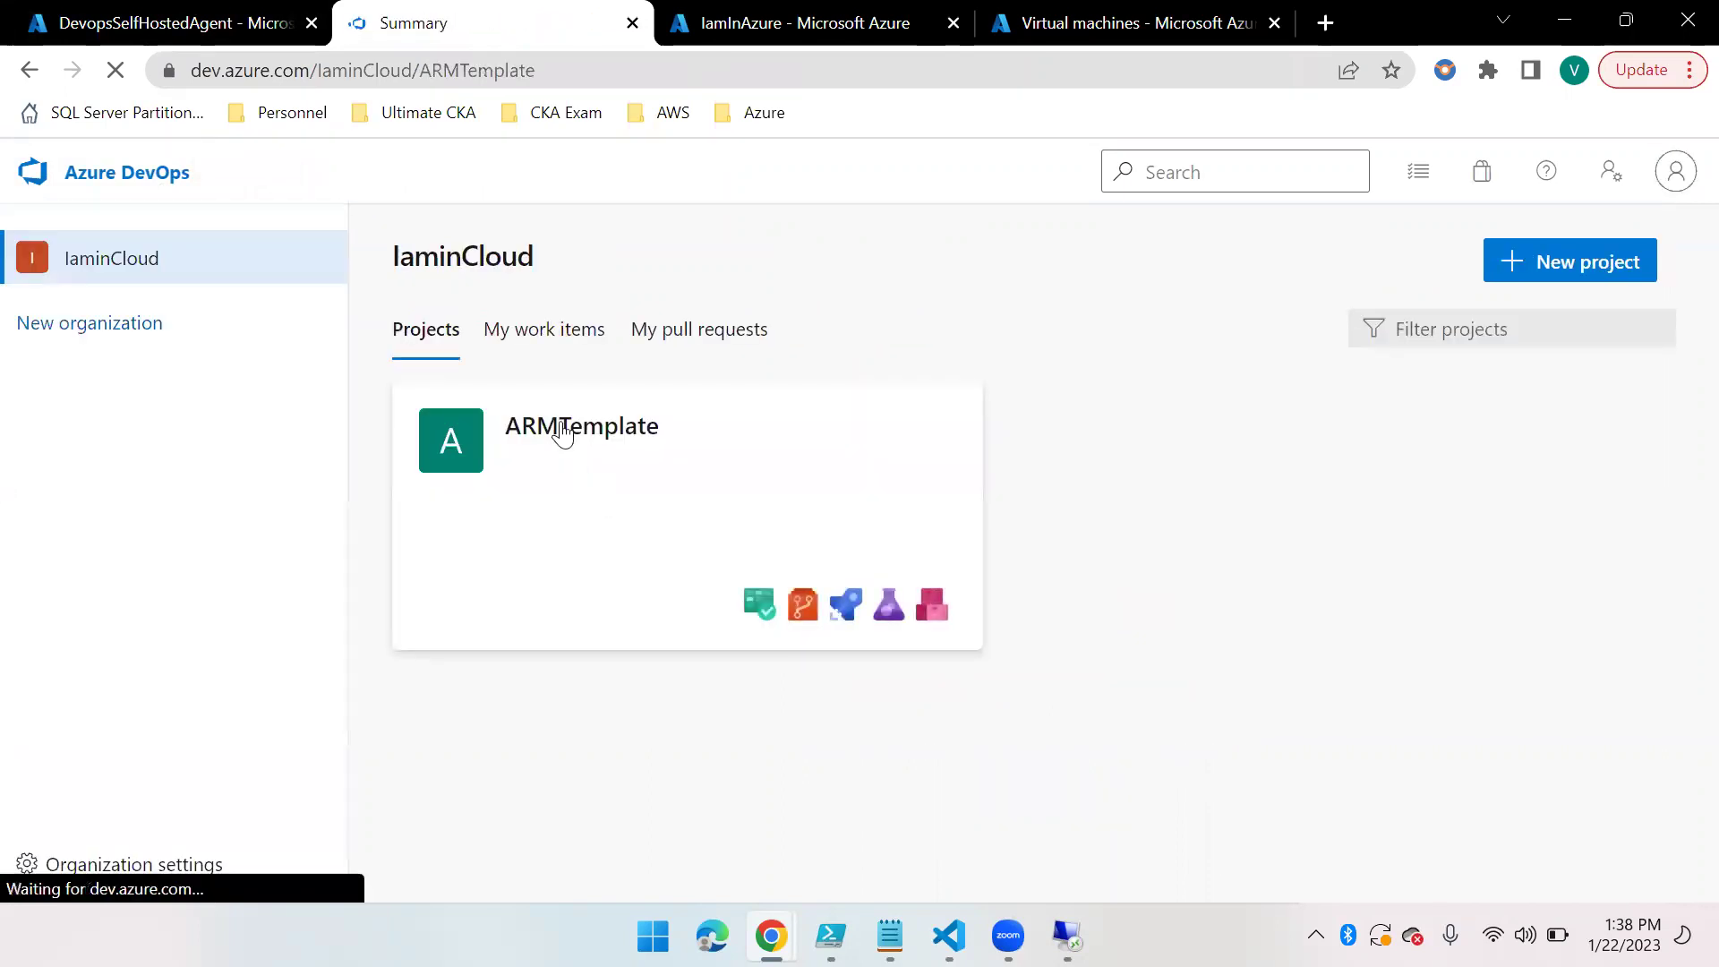
pyautogui.click(61, 600)
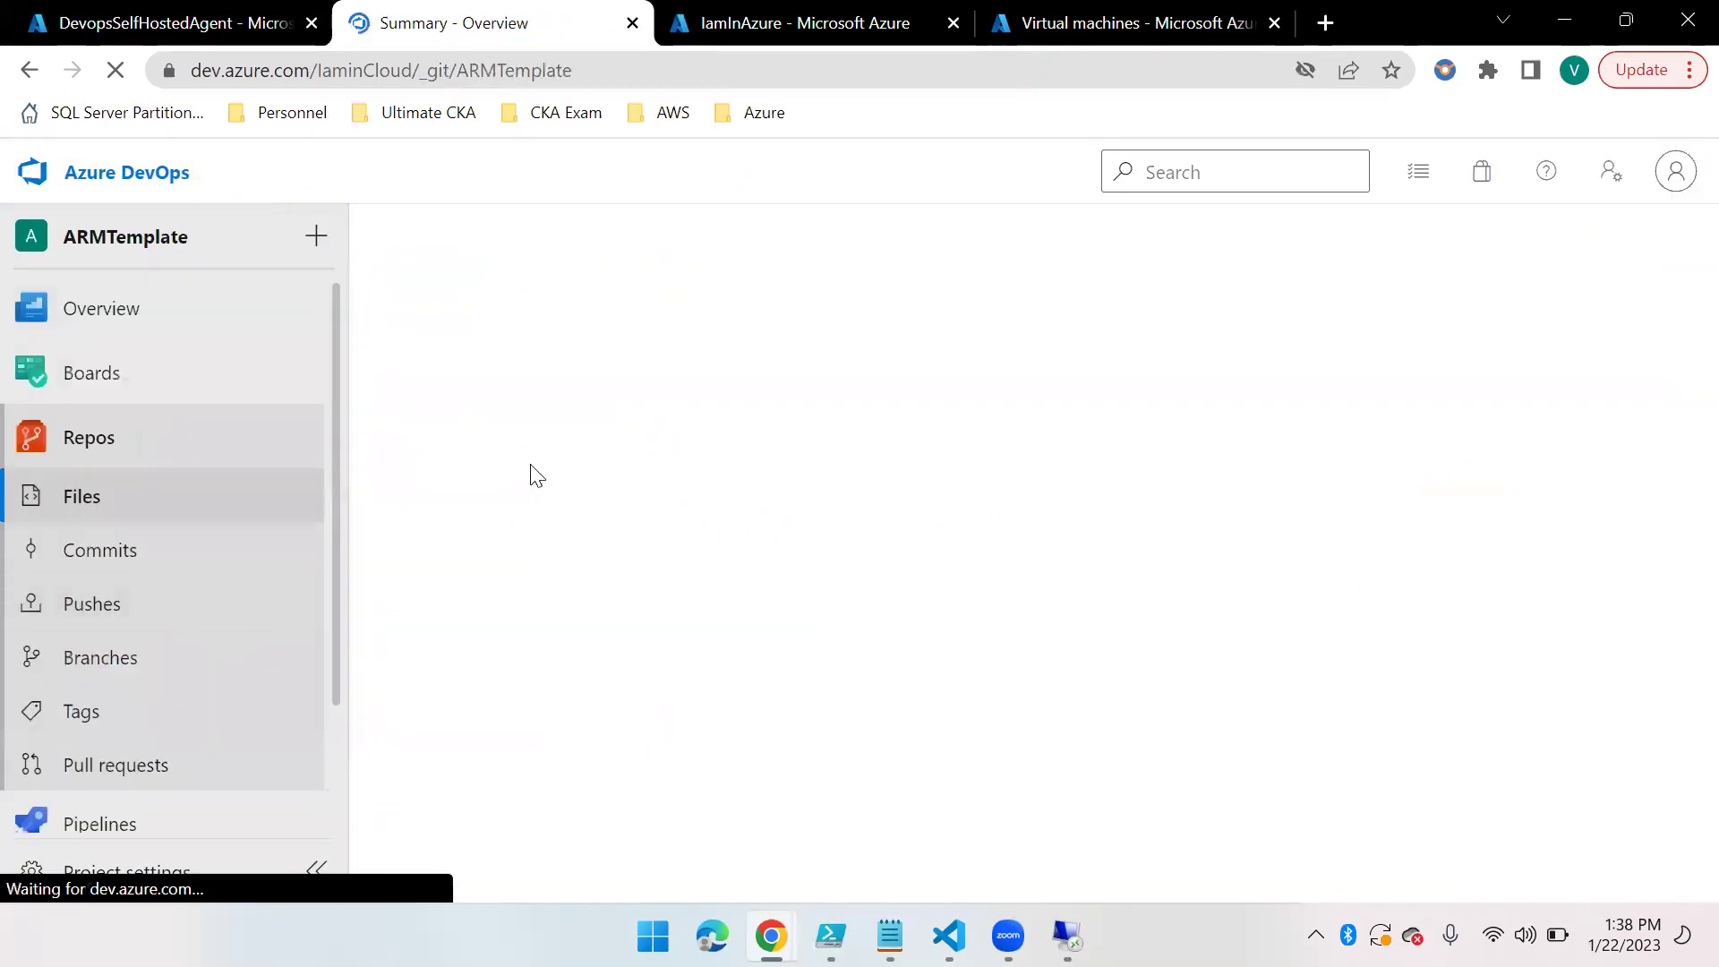
pyautogui.click(585, 494)
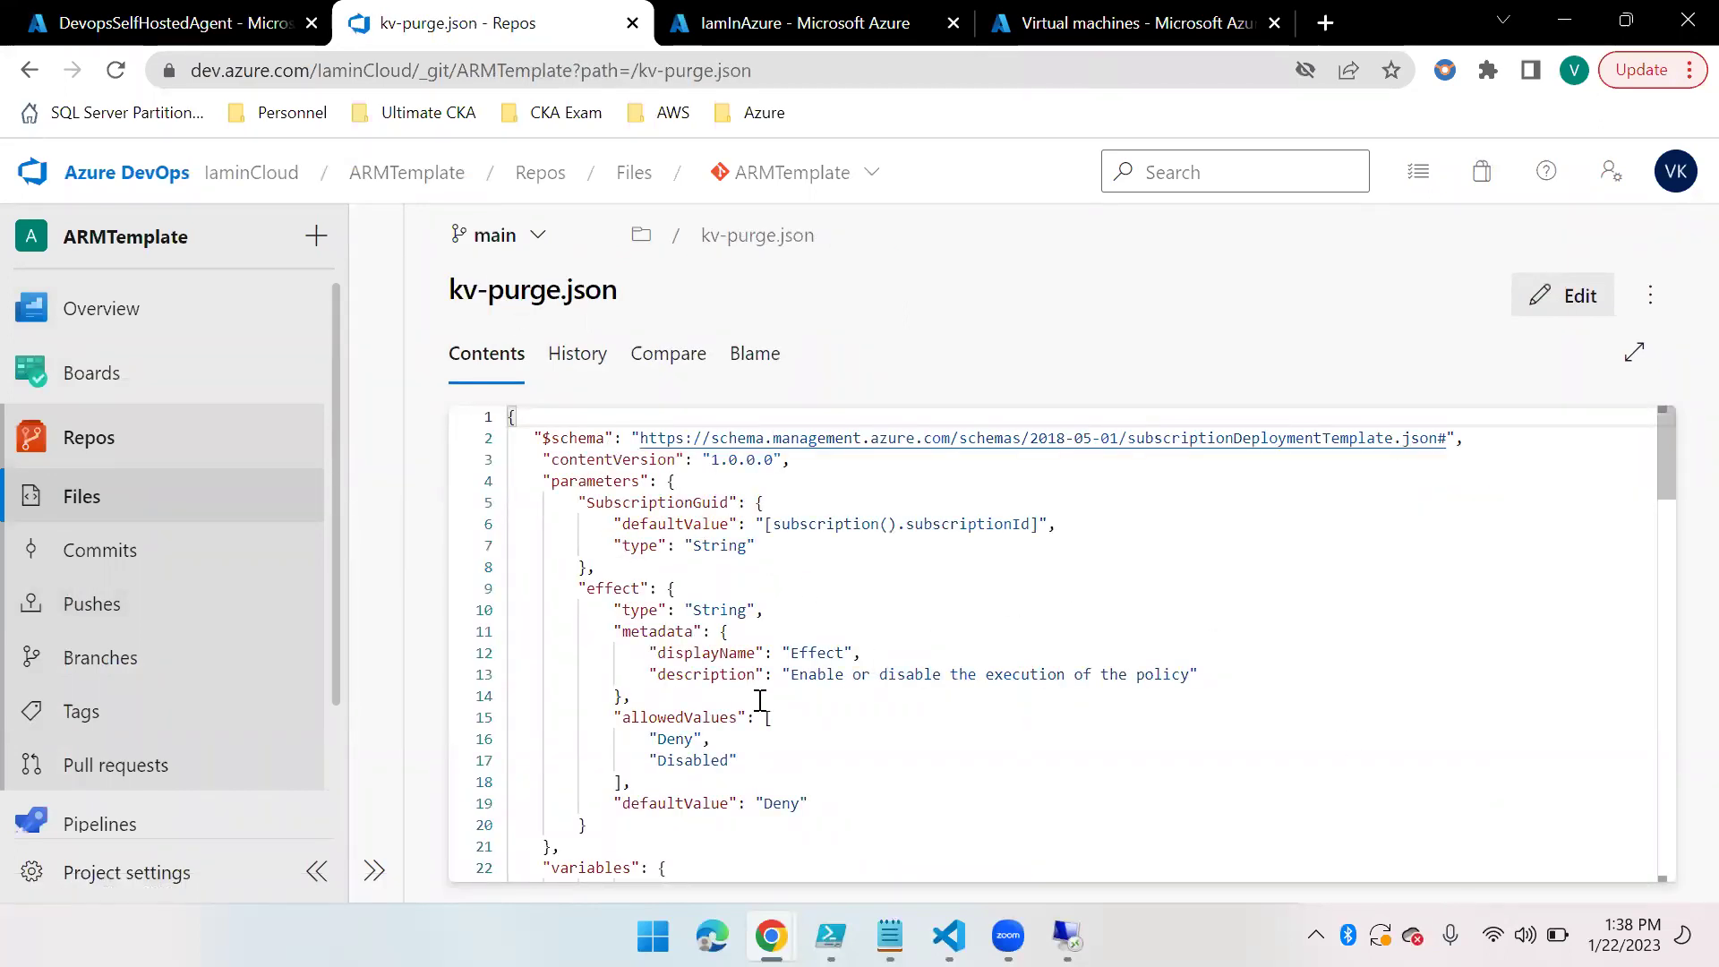
# Review kv-purge.json, marking policyDefinitions (line 29), policyAssignments (line 93) and allowedValues, then return to Files
pyautogui.scroll(-5, 760, 699)
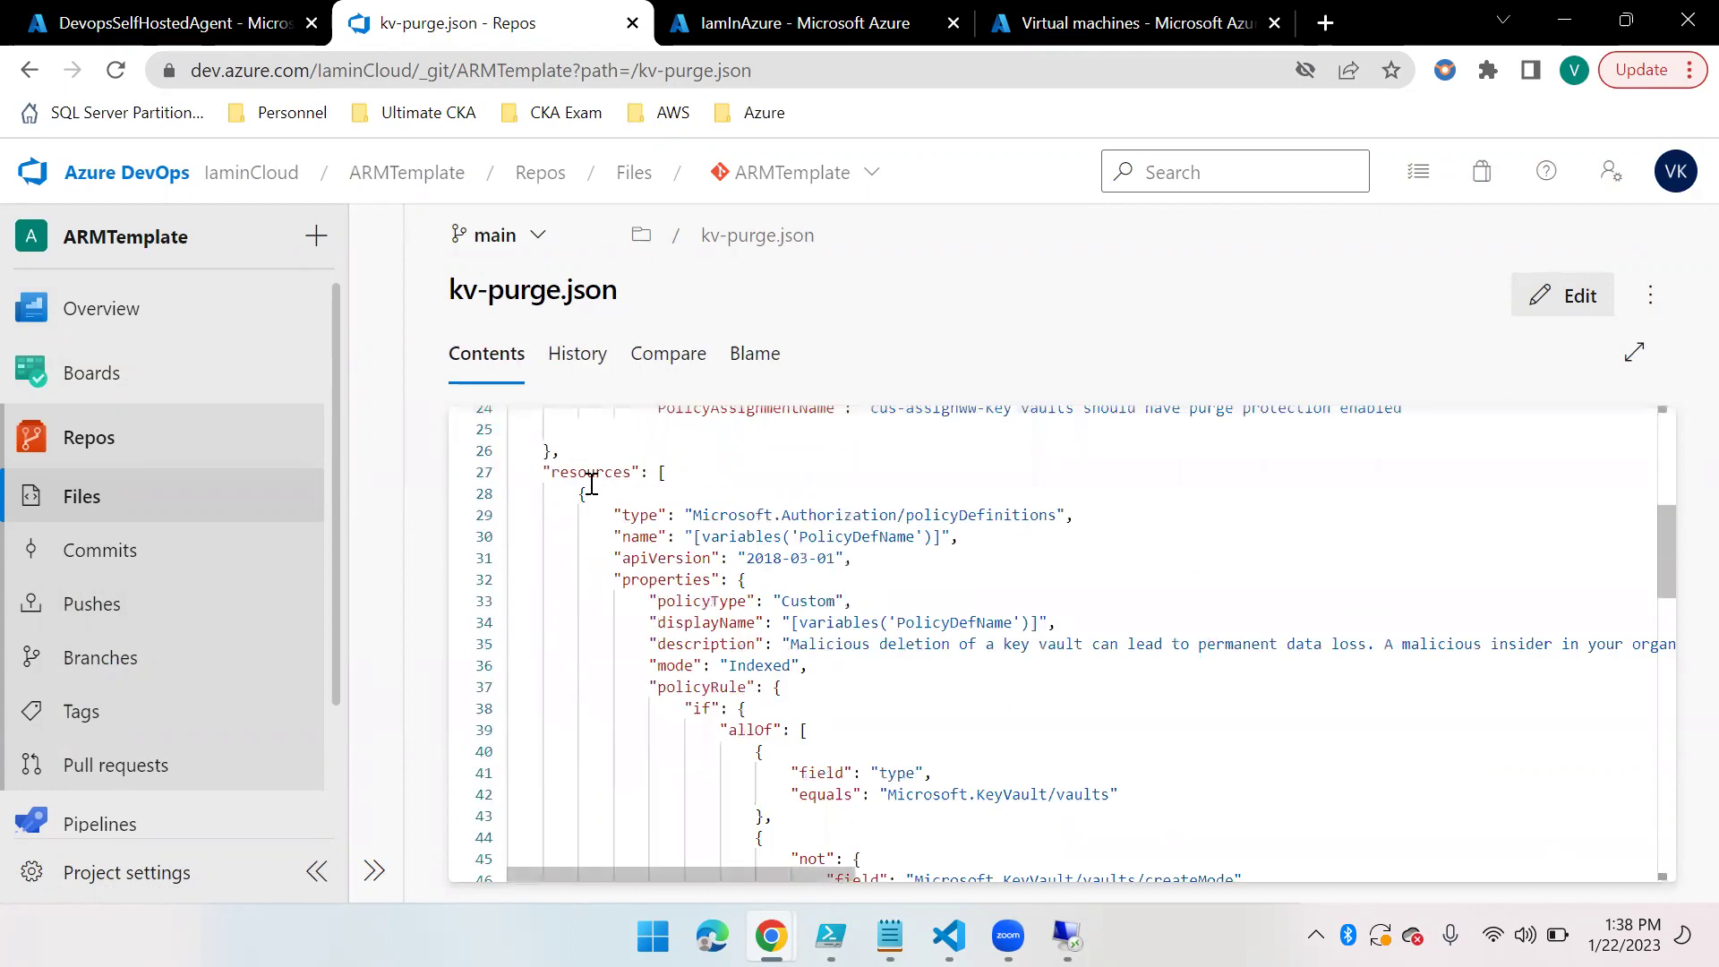
pyautogui.doubleClick(980, 518)
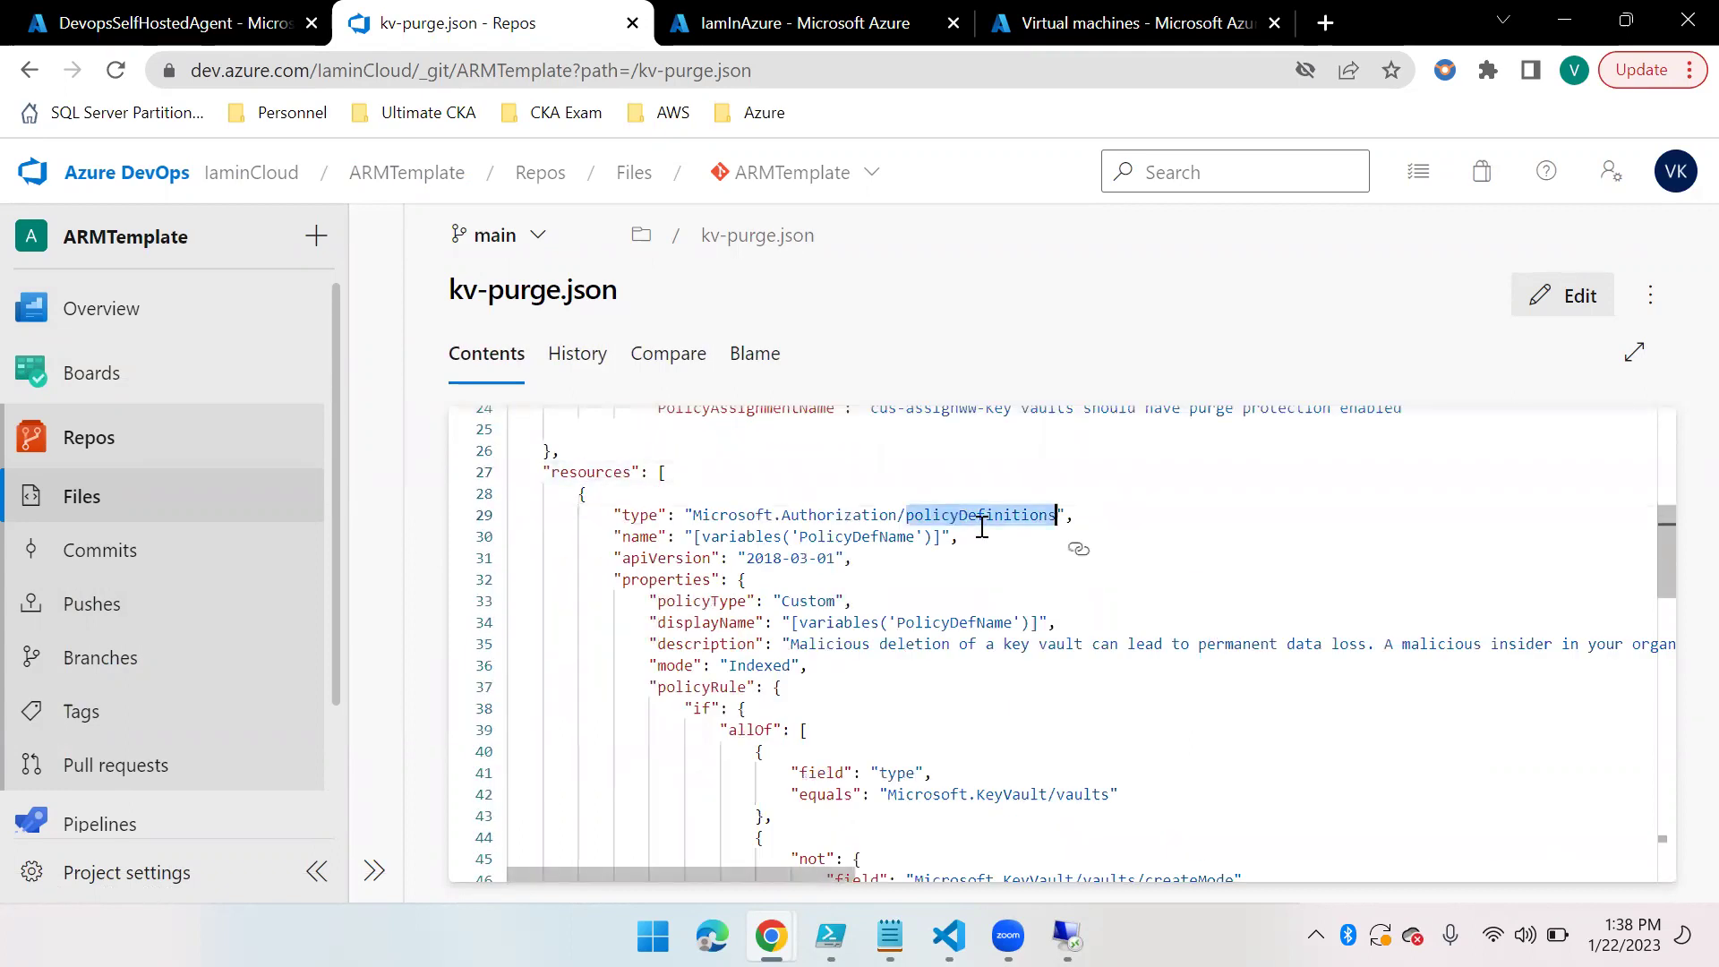
pyautogui.scroll(-15, 893, 671)
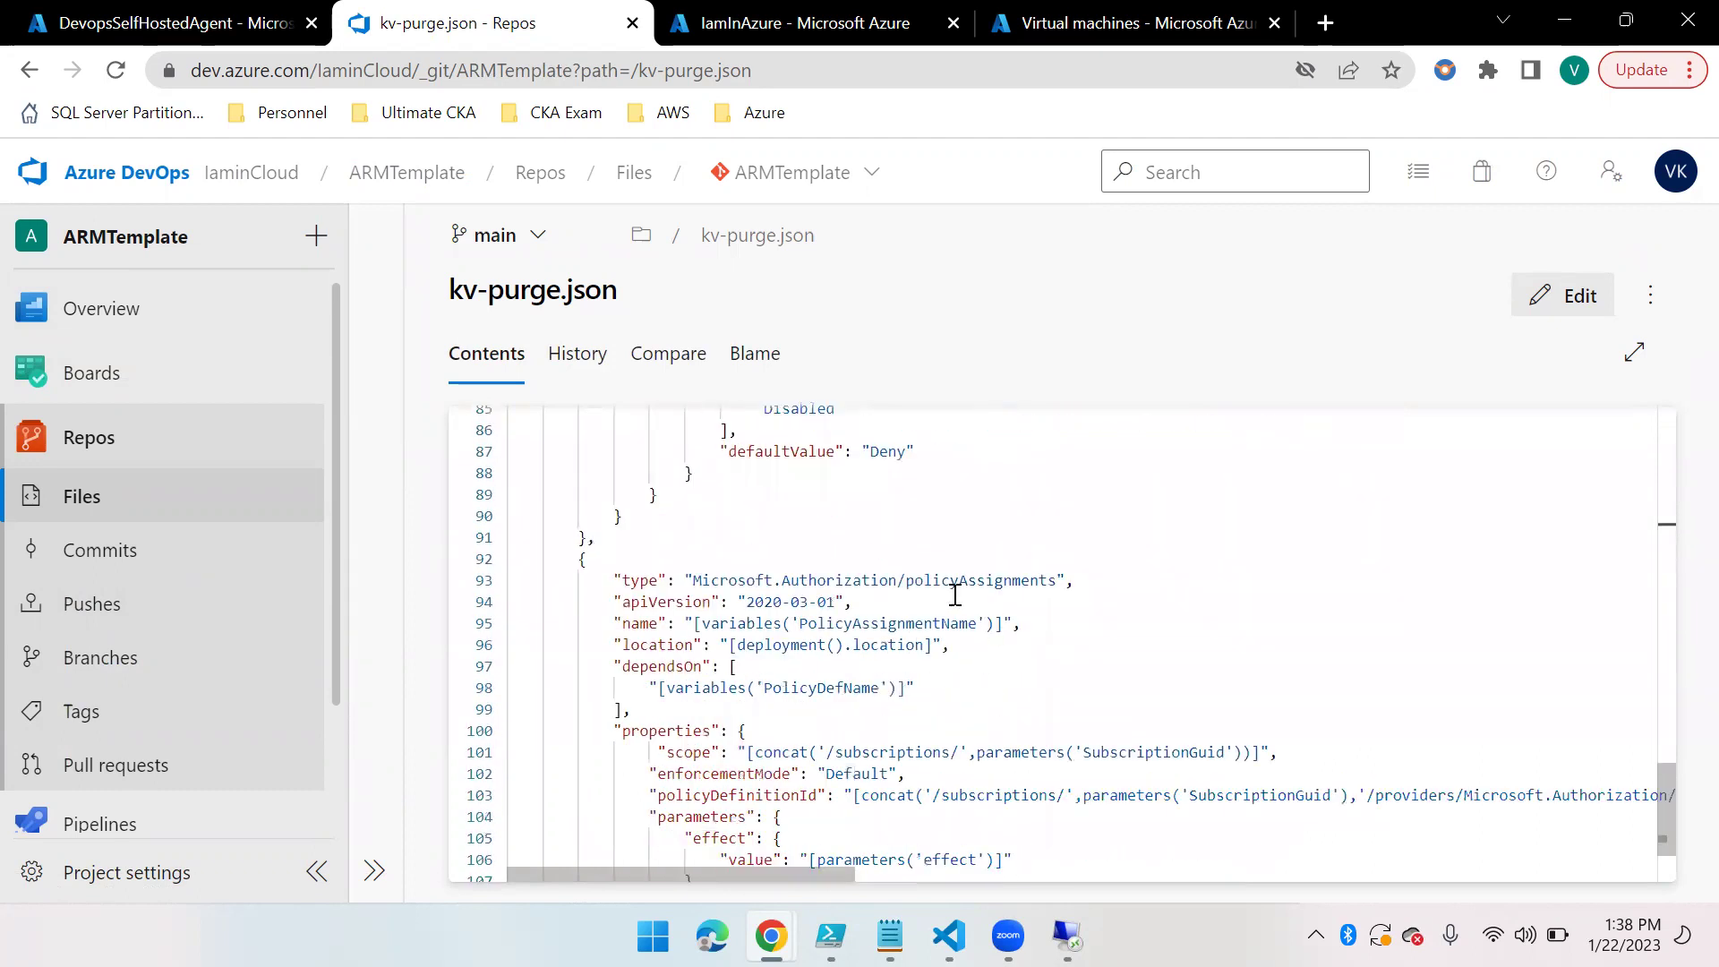
pyautogui.doubleClick(958, 580)
pyautogui.scroll(3, 922, 641)
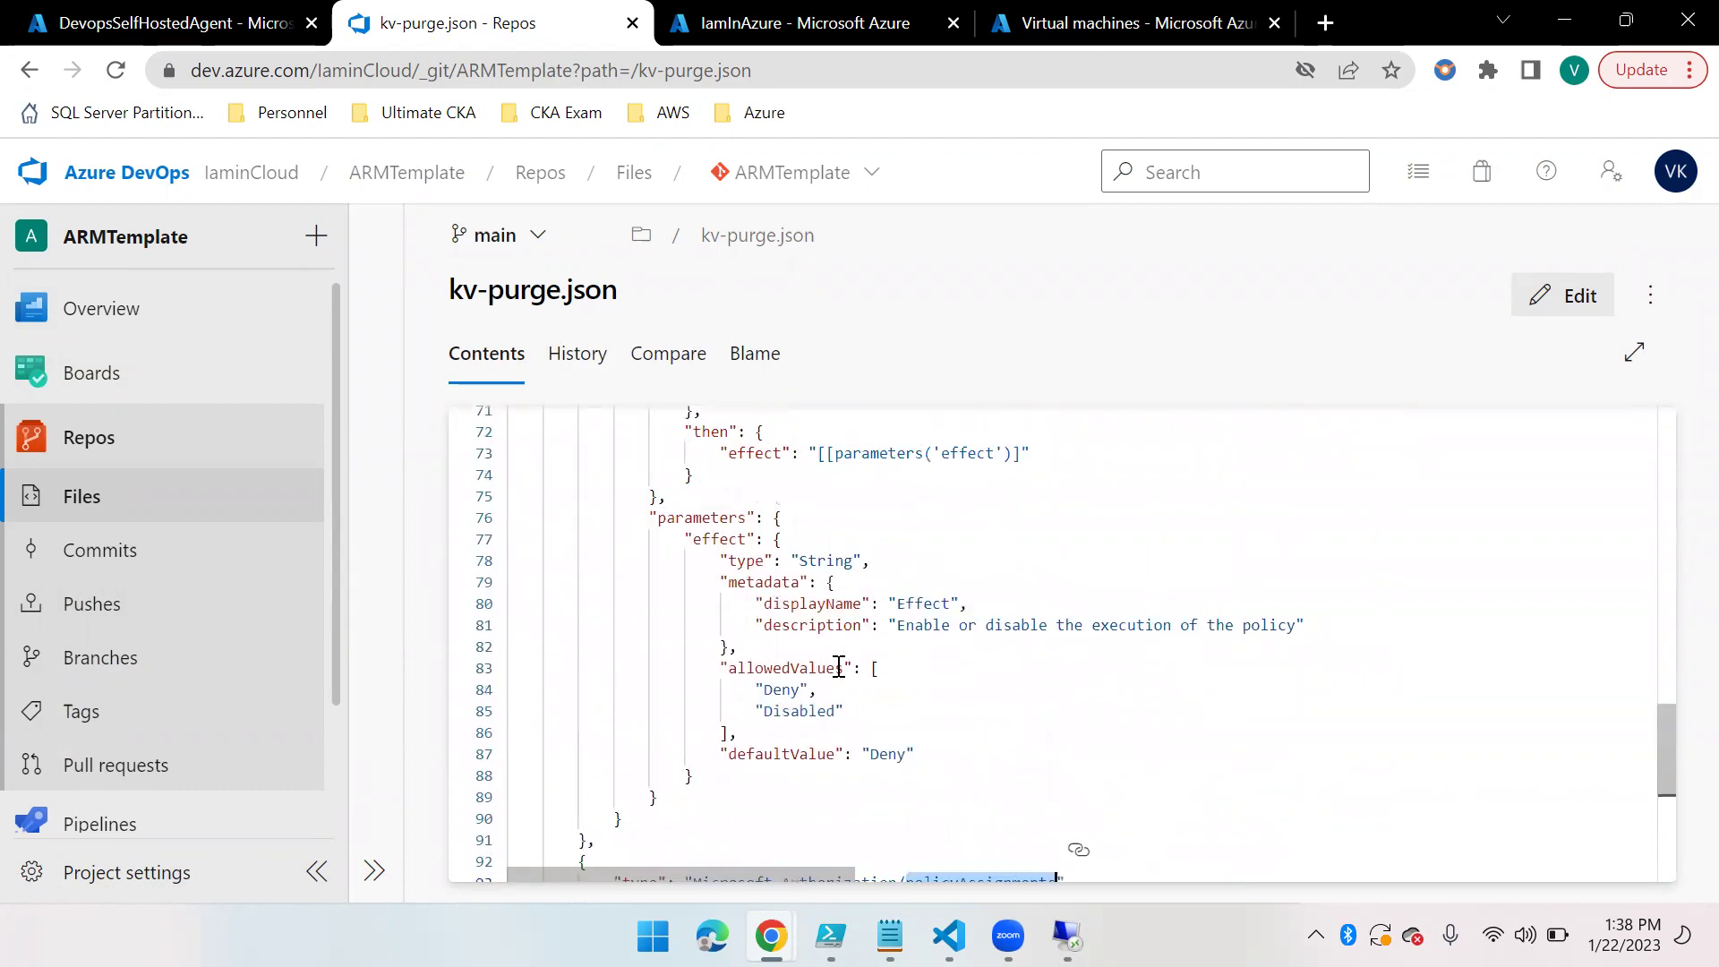
pyautogui.scroll(3, 832, 650)
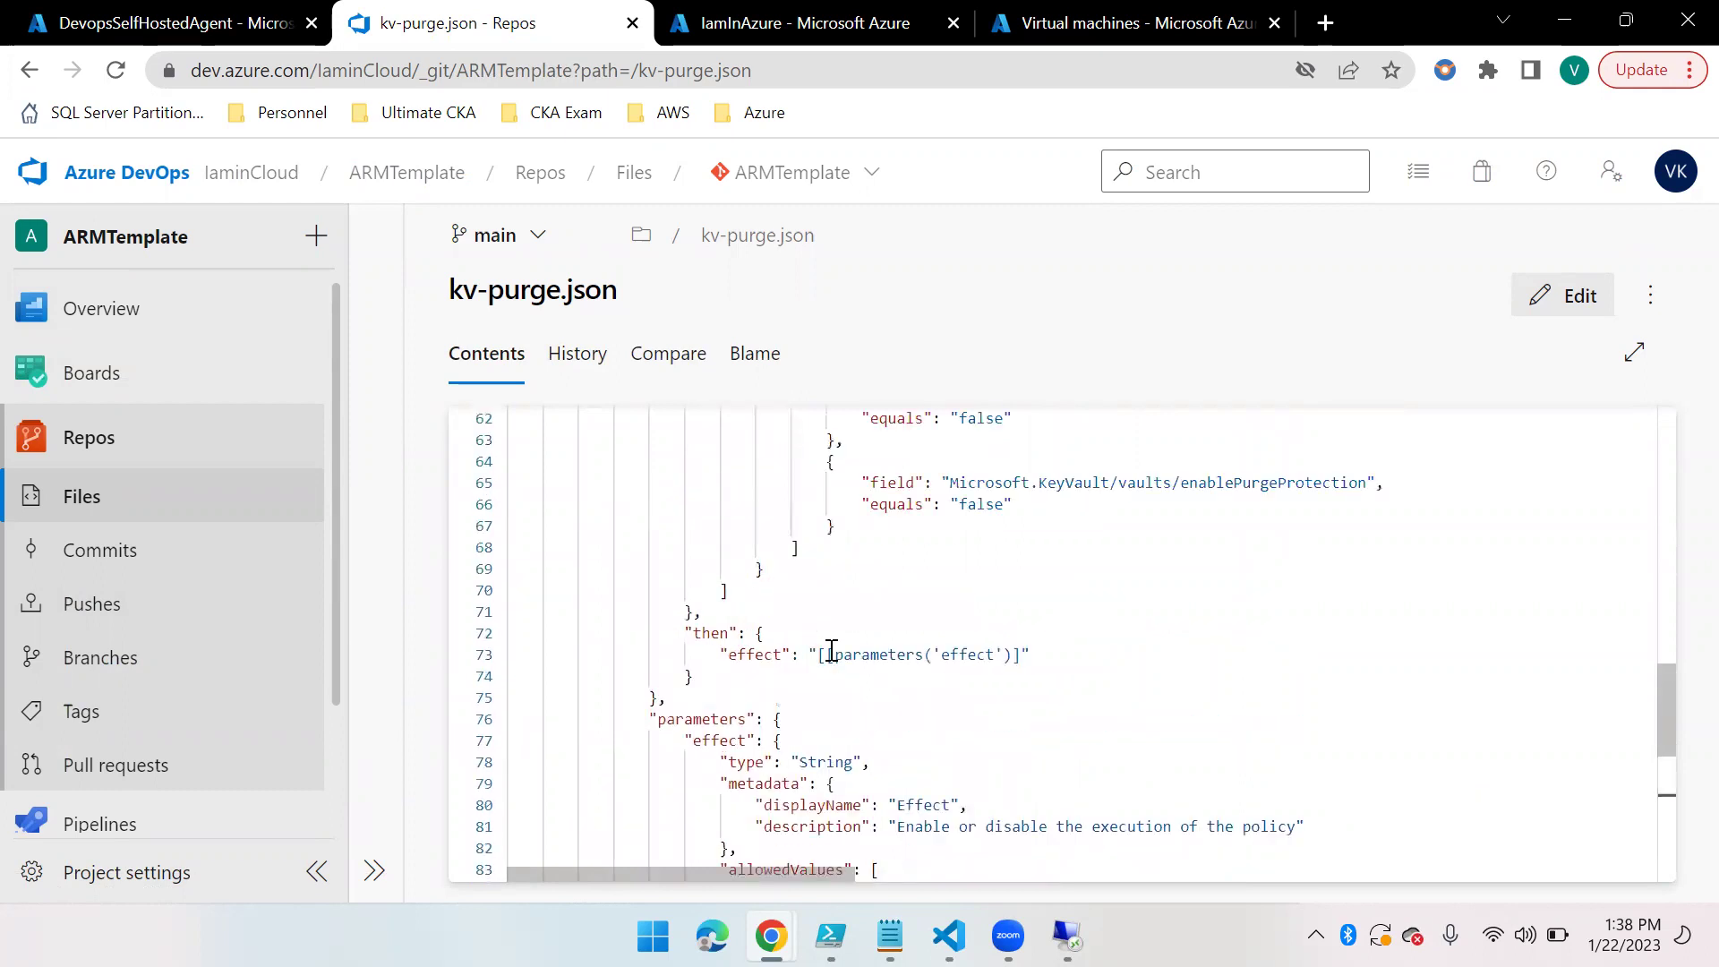
pyautogui.scroll(3, 1064, 648)
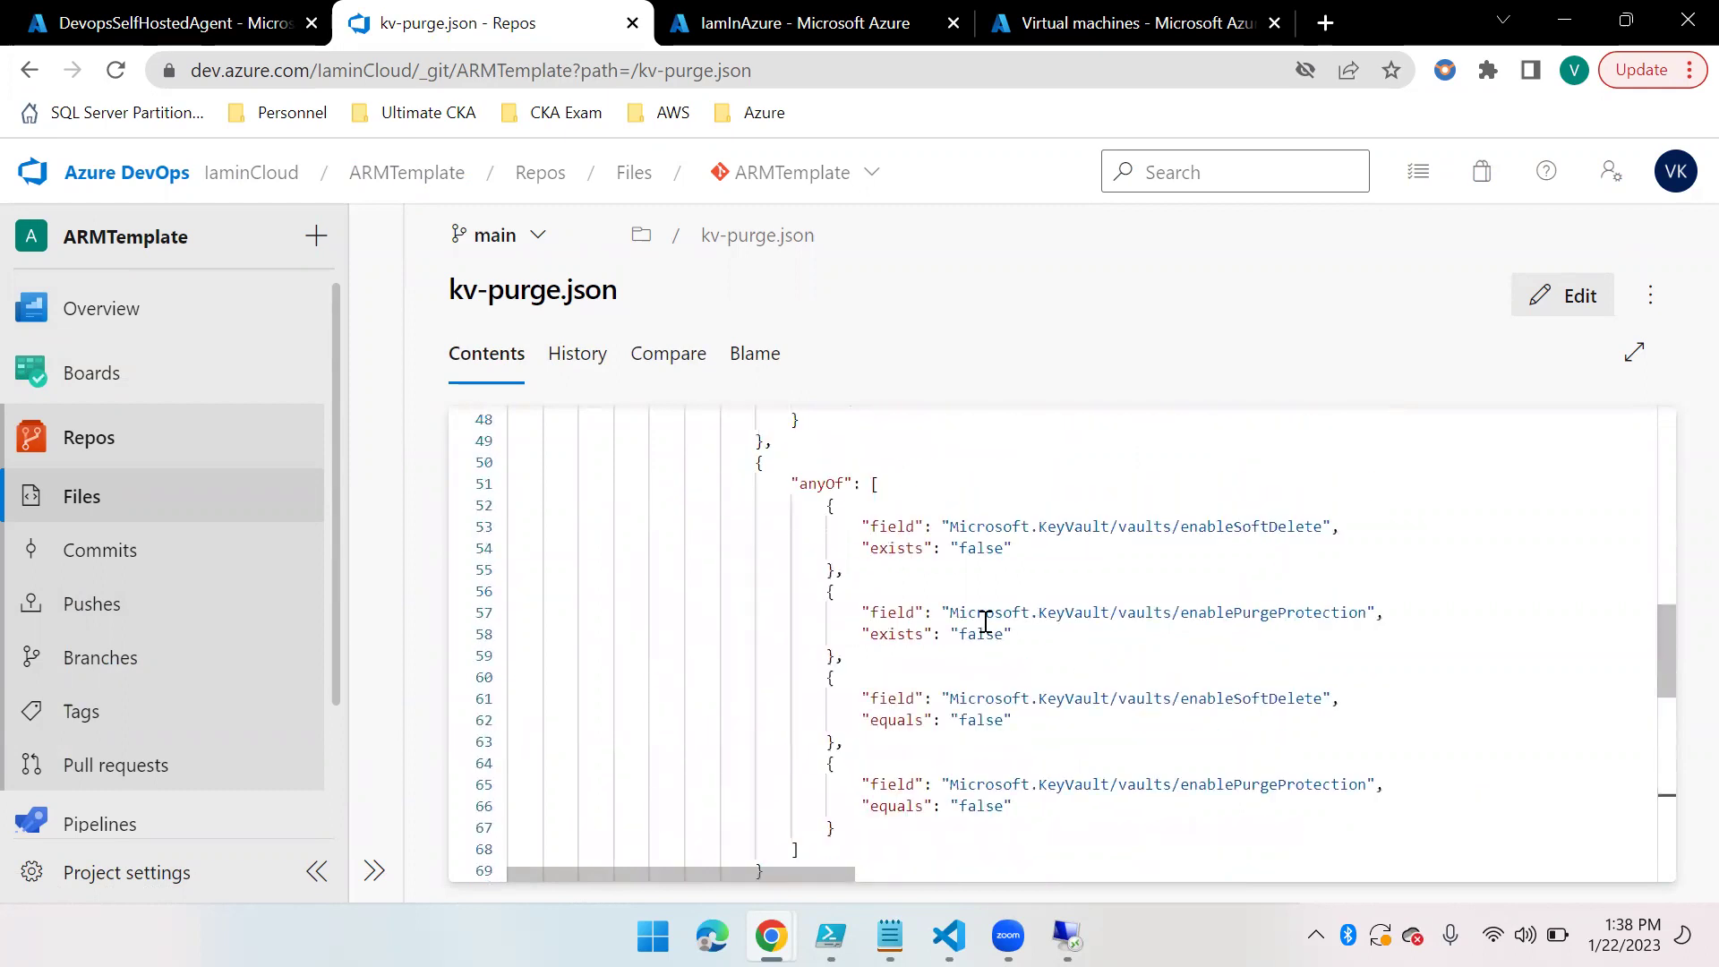
pyautogui.scroll(10, 985, 621)
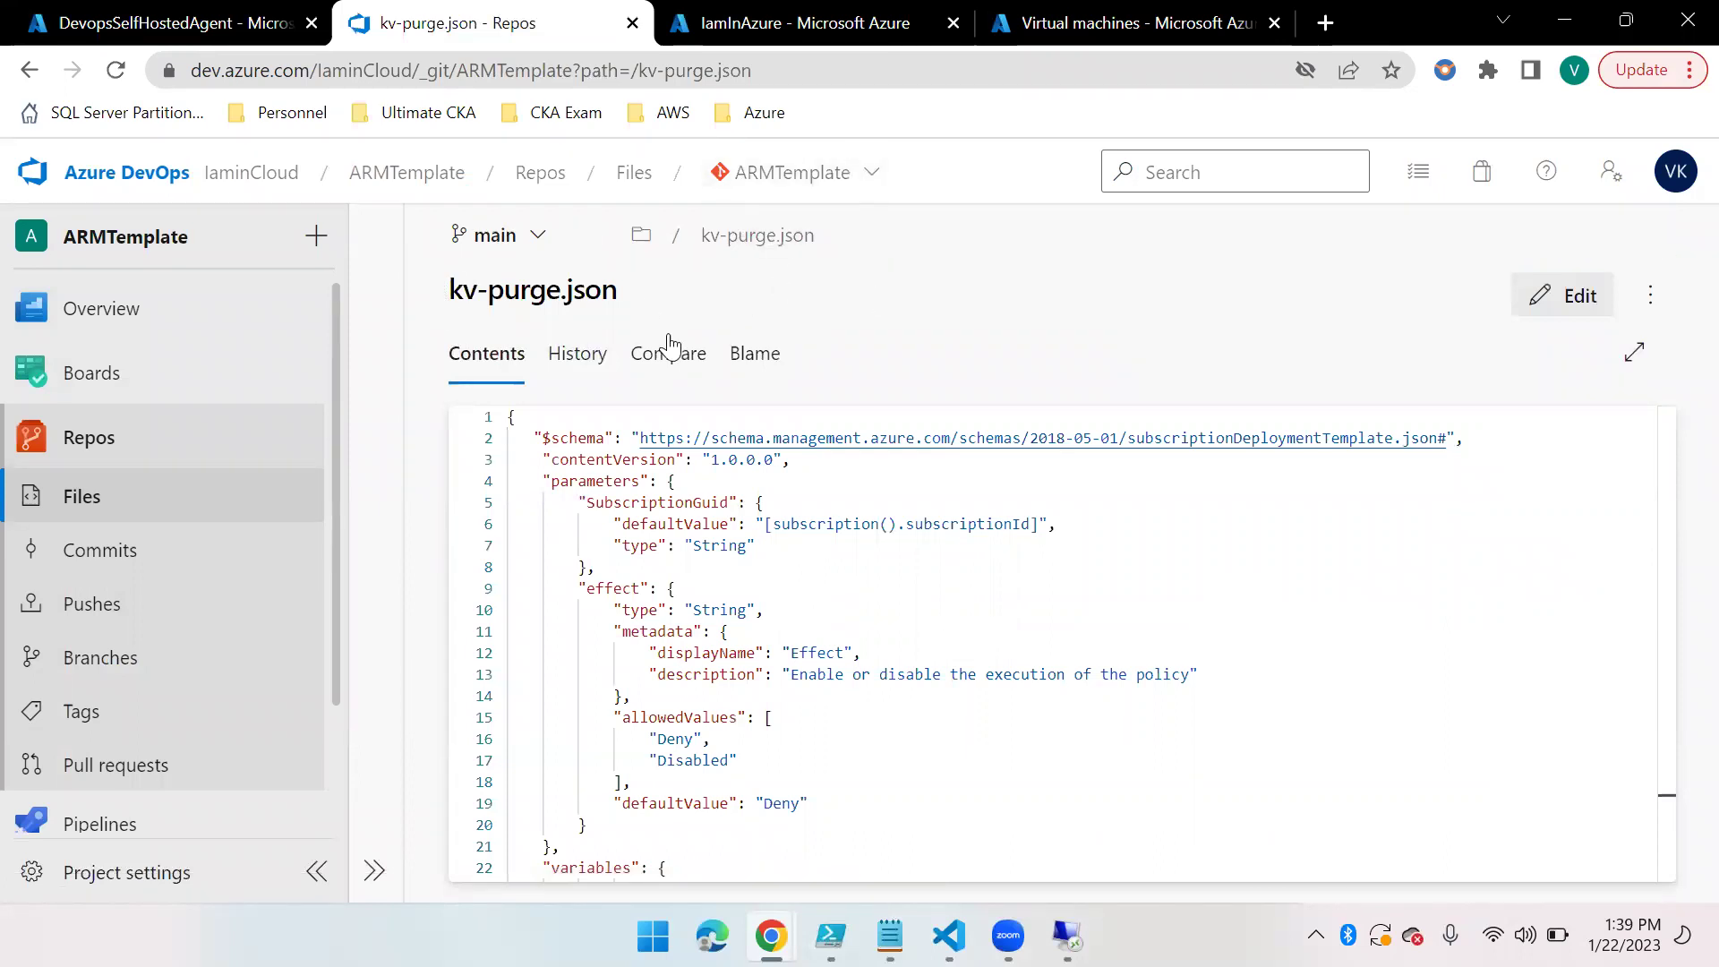
pyautogui.click(979, 716)
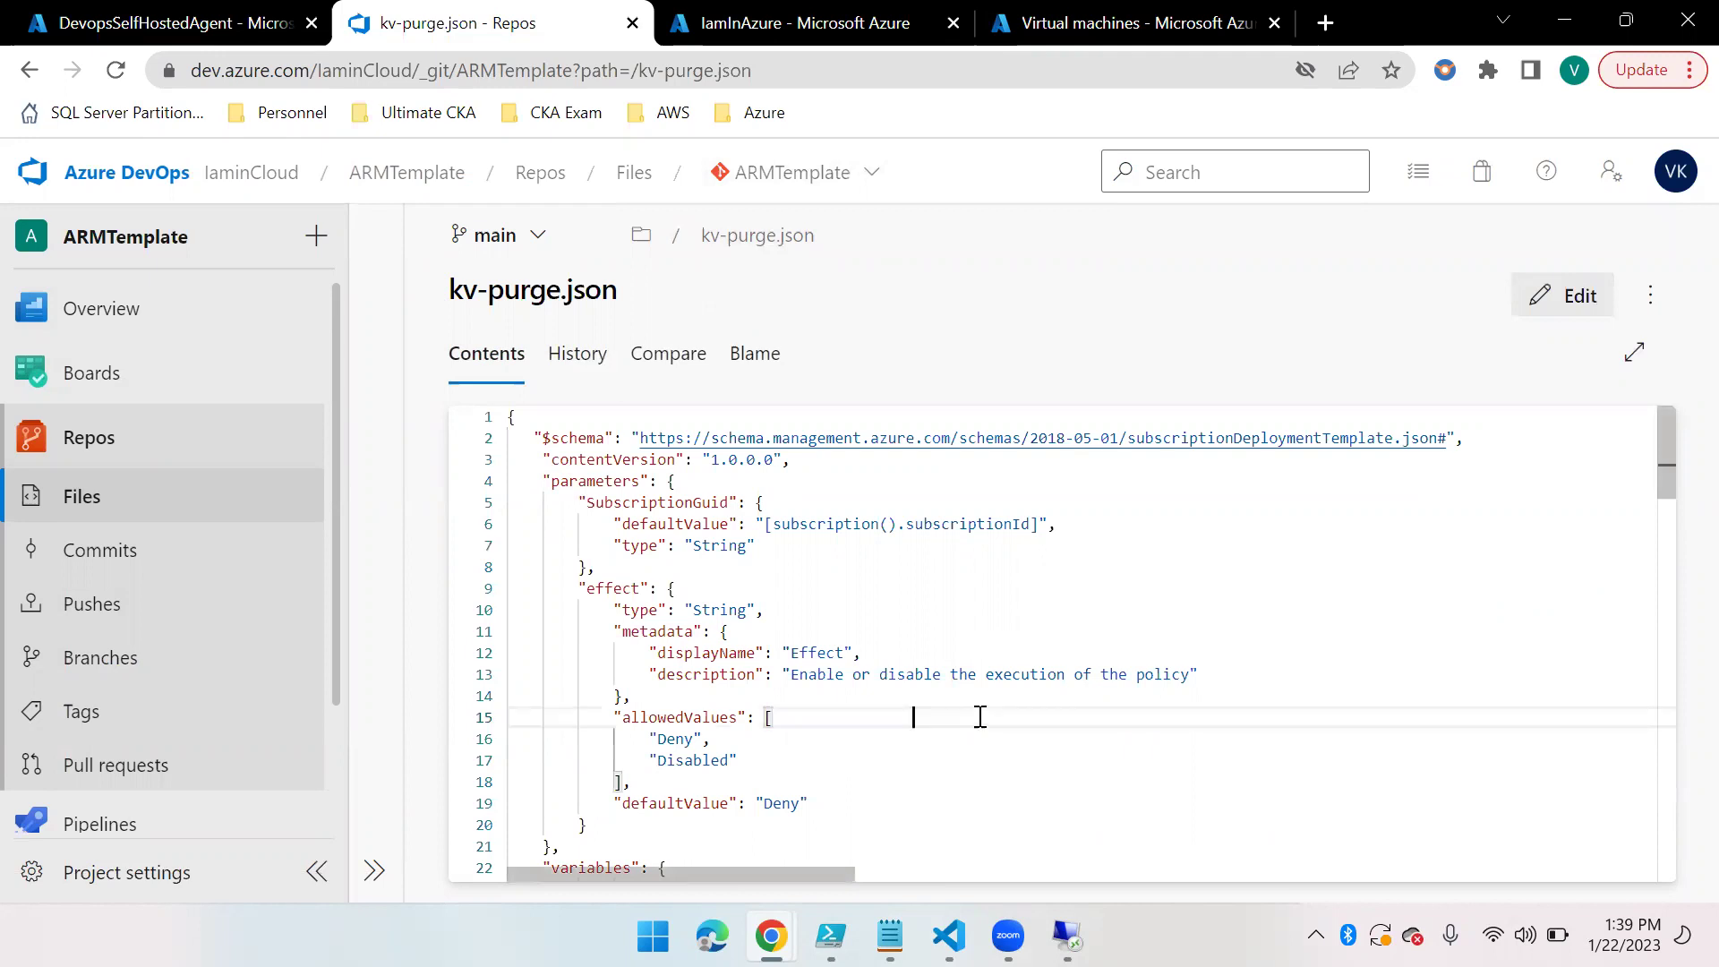
pyautogui.click(90, 497)
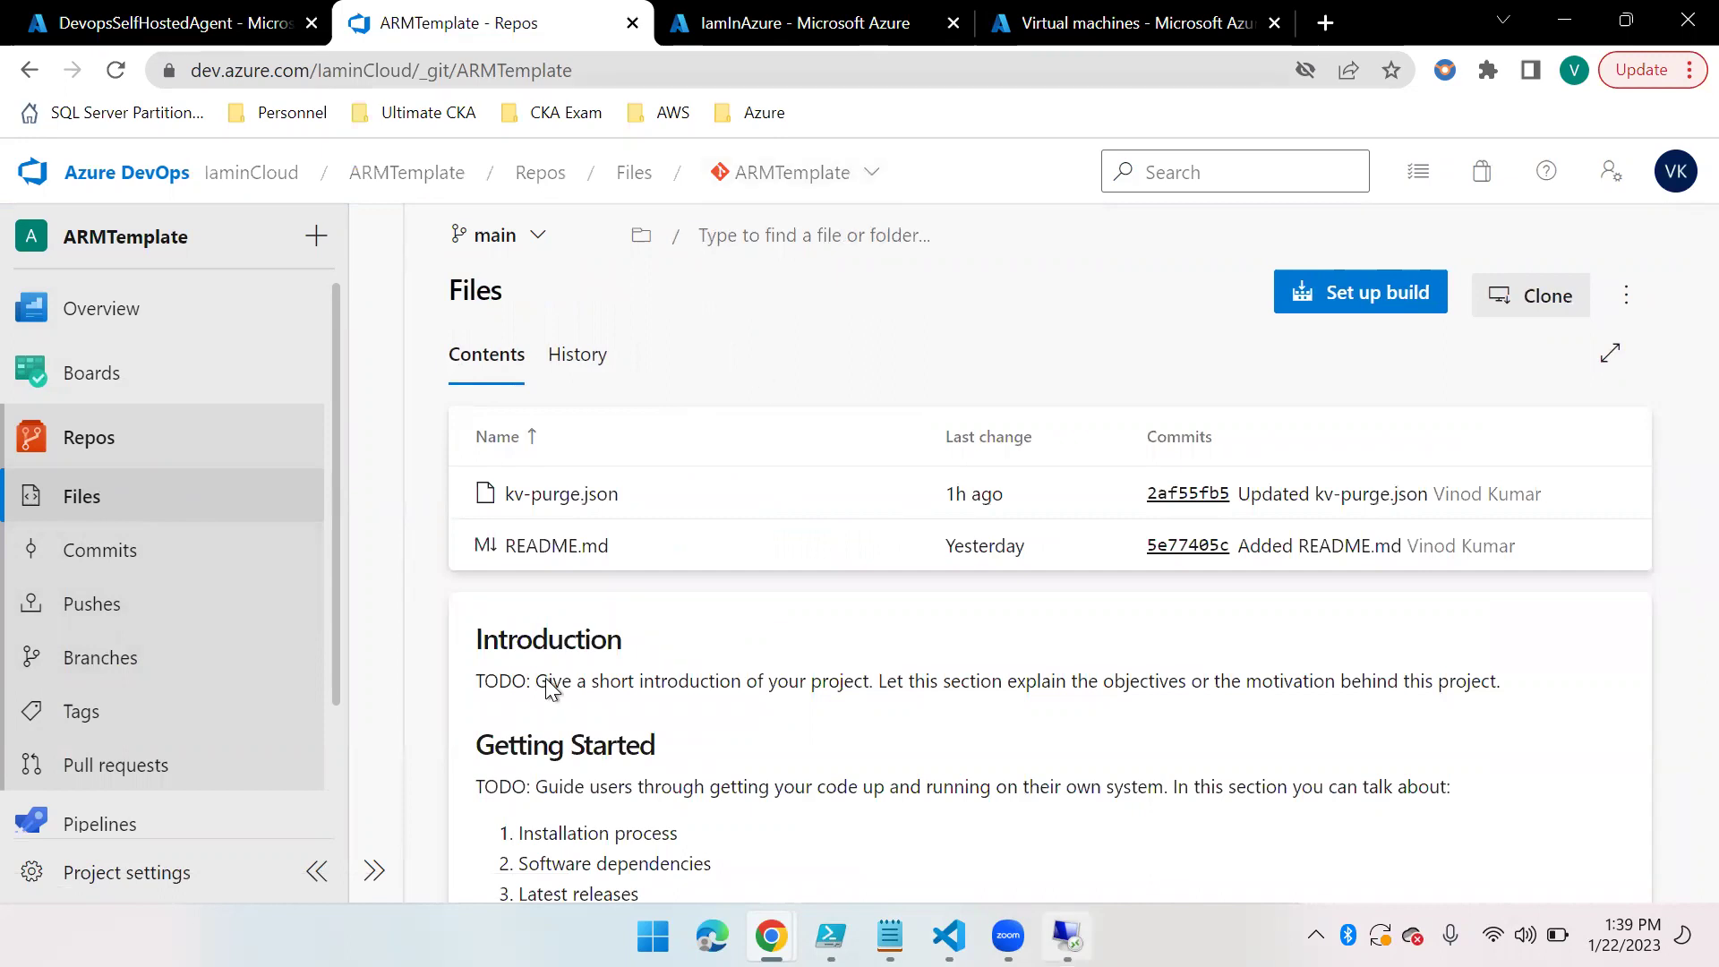
# Return to the remote server session and bring the file-copy progress window into view
pyautogui.click(1066, 936)
pyautogui.moveTo(296, 939)
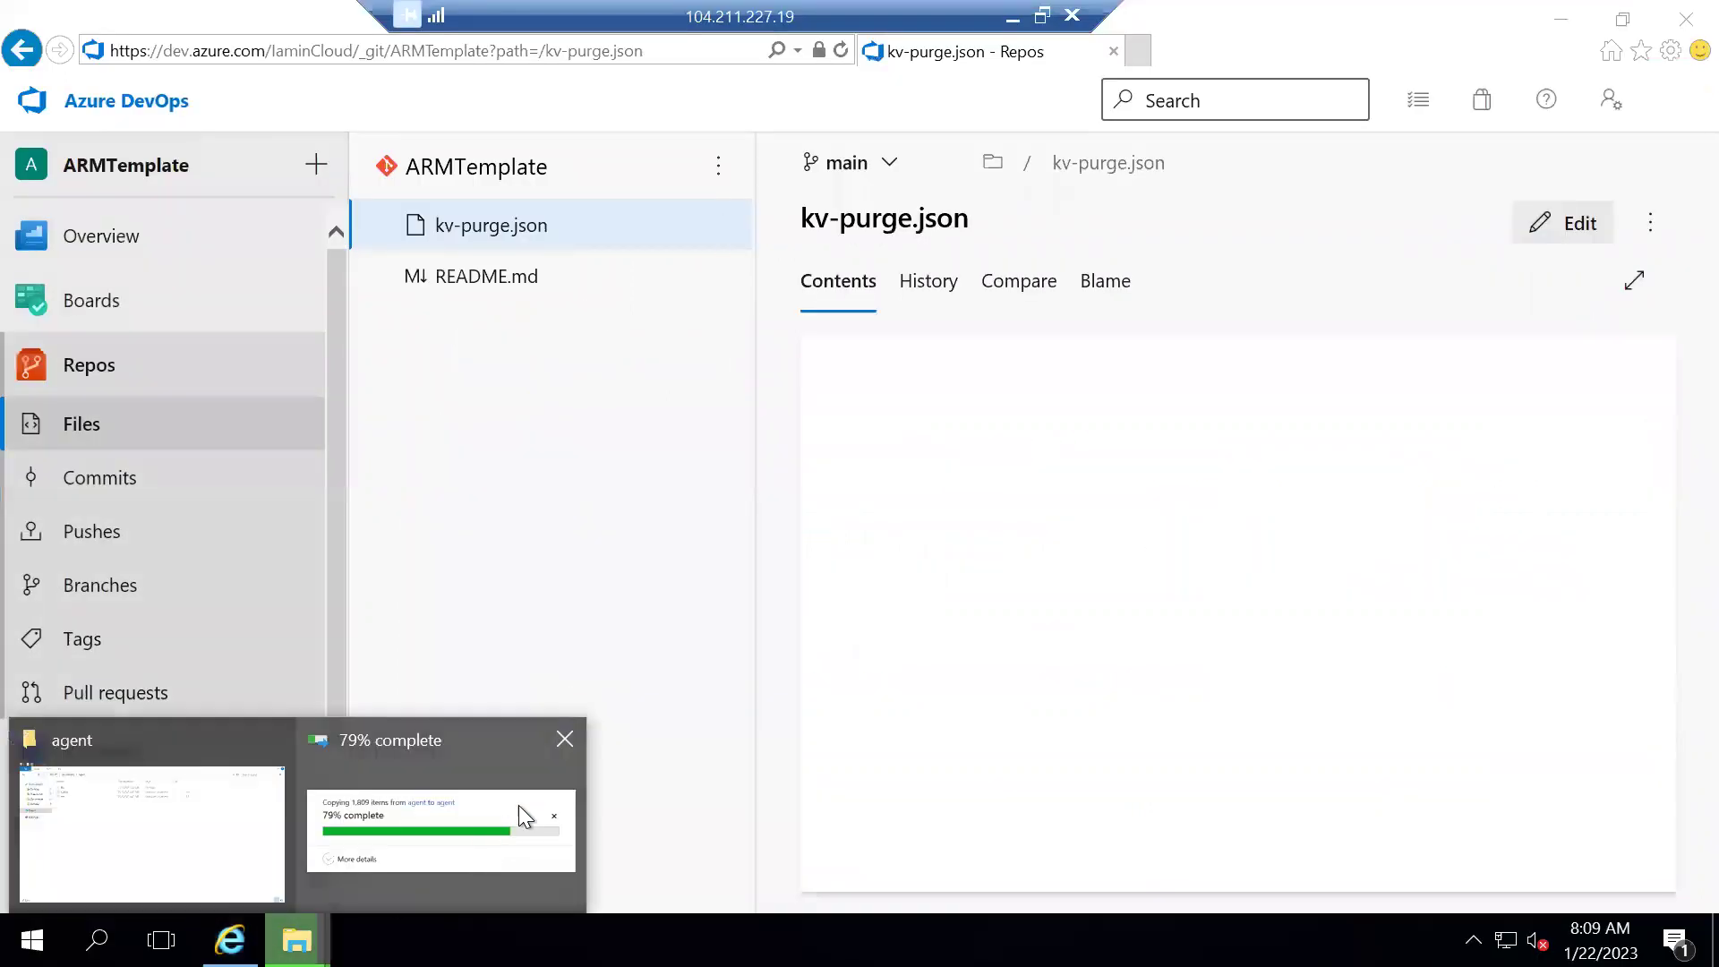
pyautogui.click(453, 791)
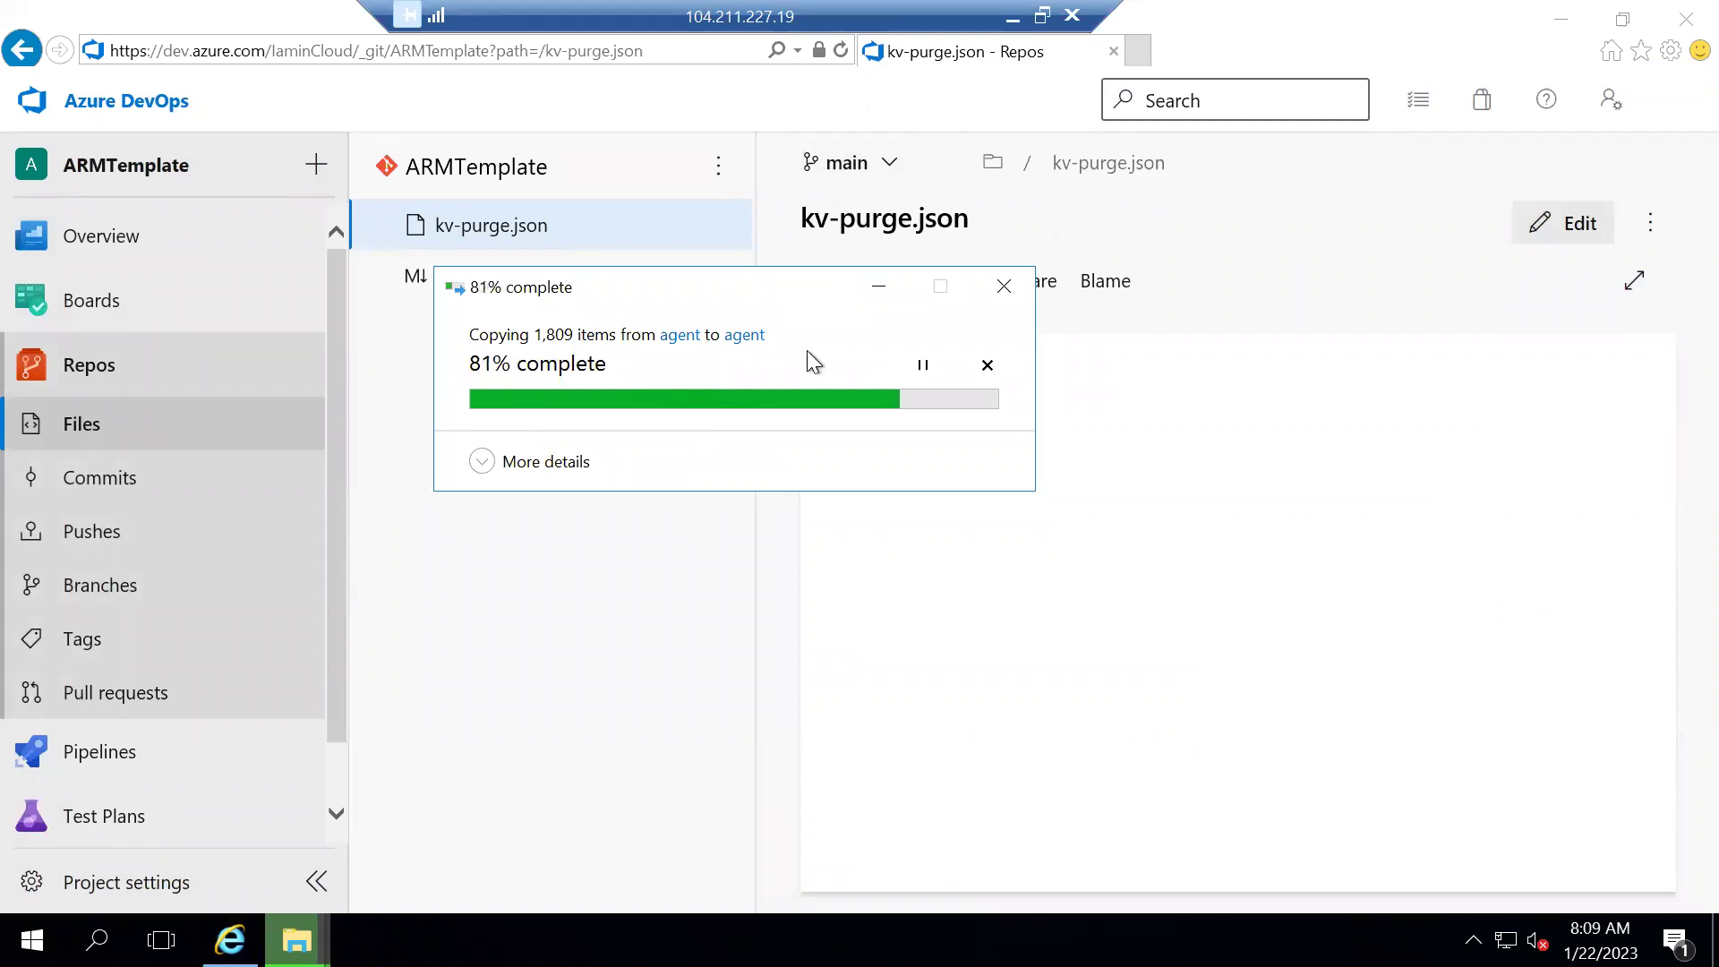
# Move the copy-progress window aside and view the agent folder until all 1,809 files finish copying
pyautogui.moveTo(296, 939)
pyautogui.moveTo(693, 279); pyautogui.dragTo(556, 230)
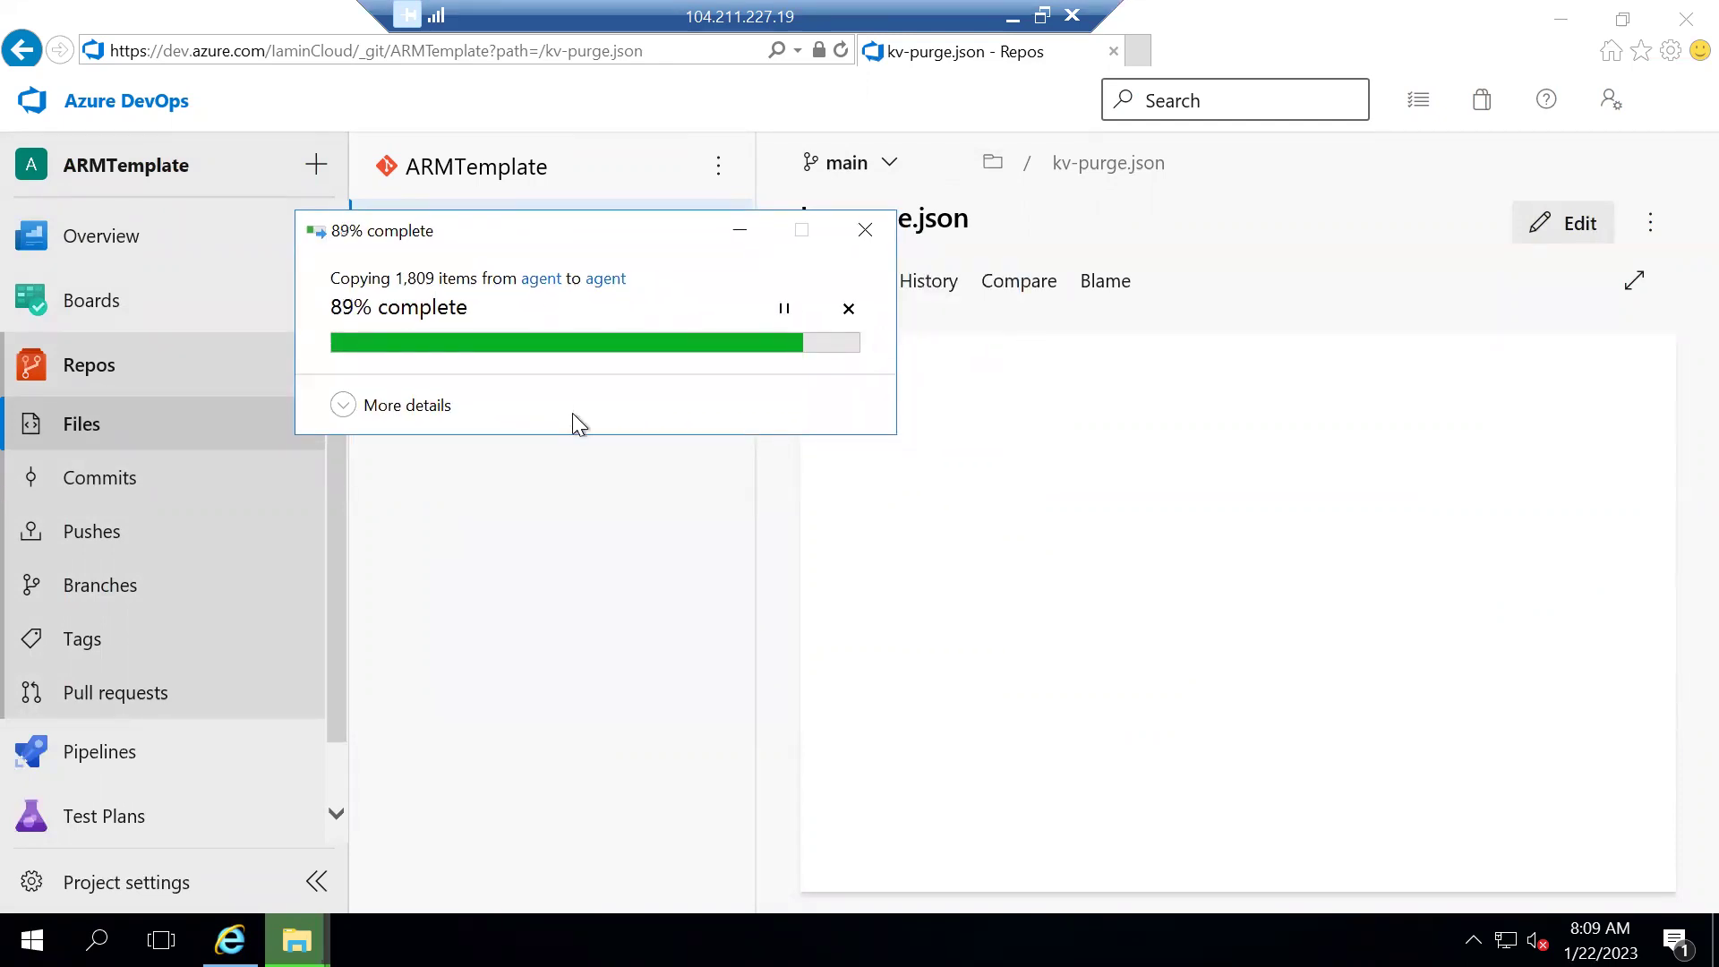
pyautogui.click(297, 940)
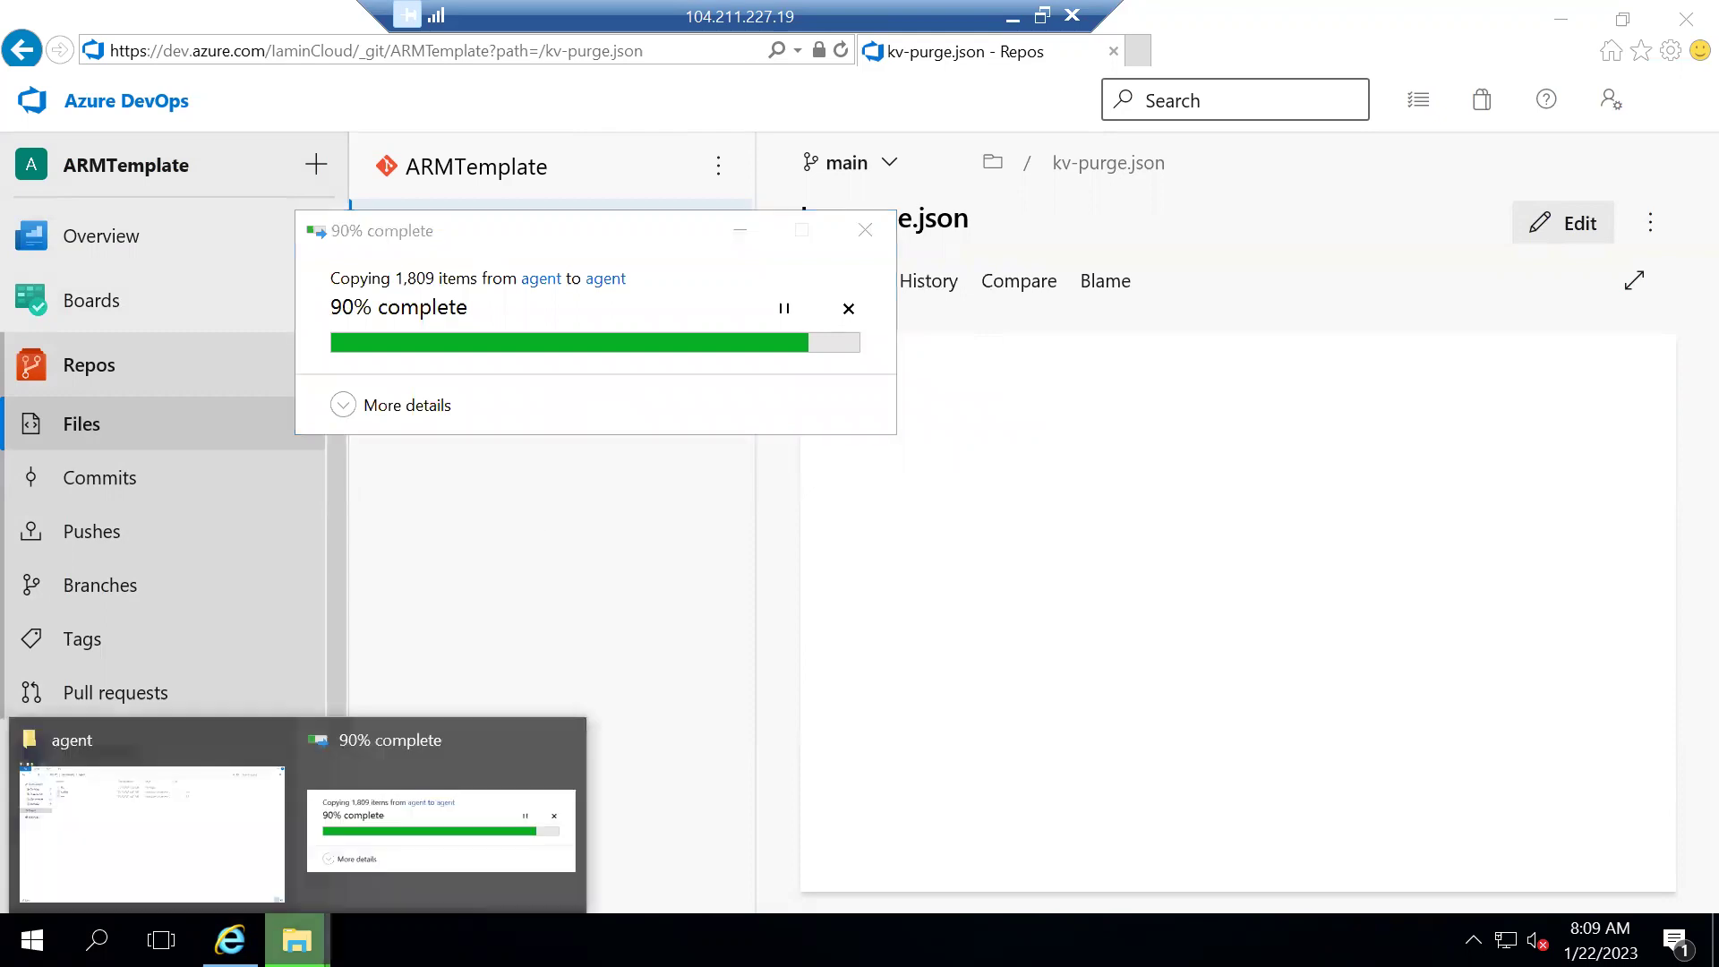
pyautogui.click(136, 839)
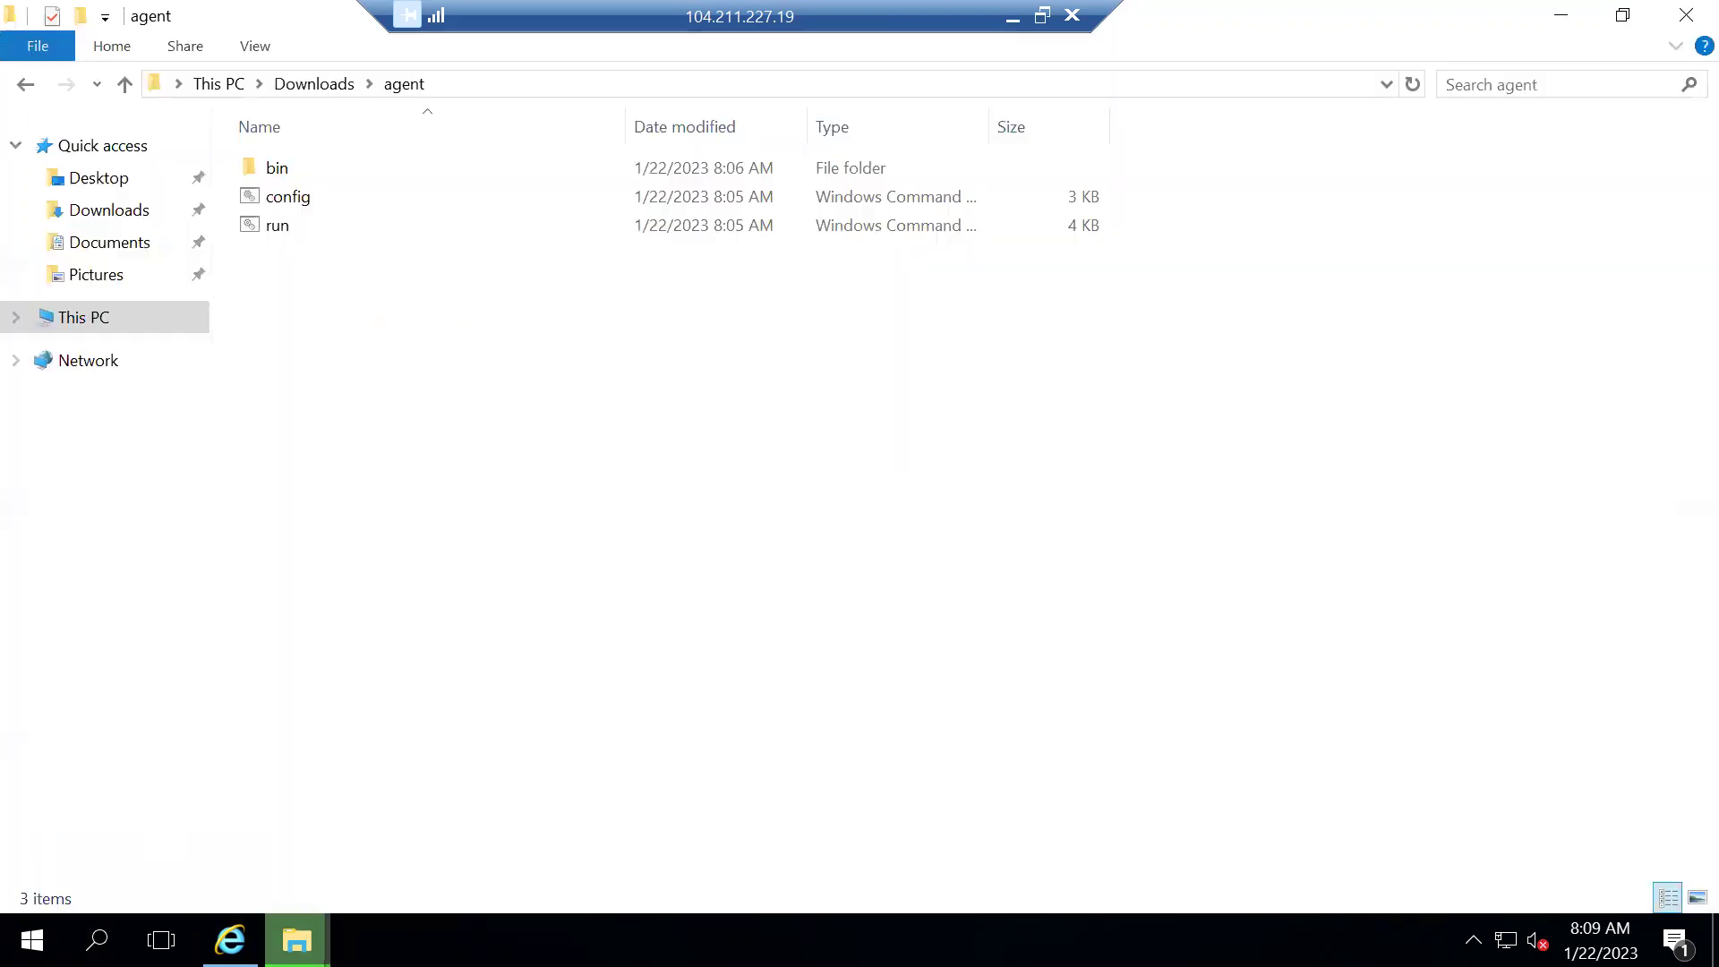
pyautogui.moveTo(296, 940)
pyautogui.click(399, 879)
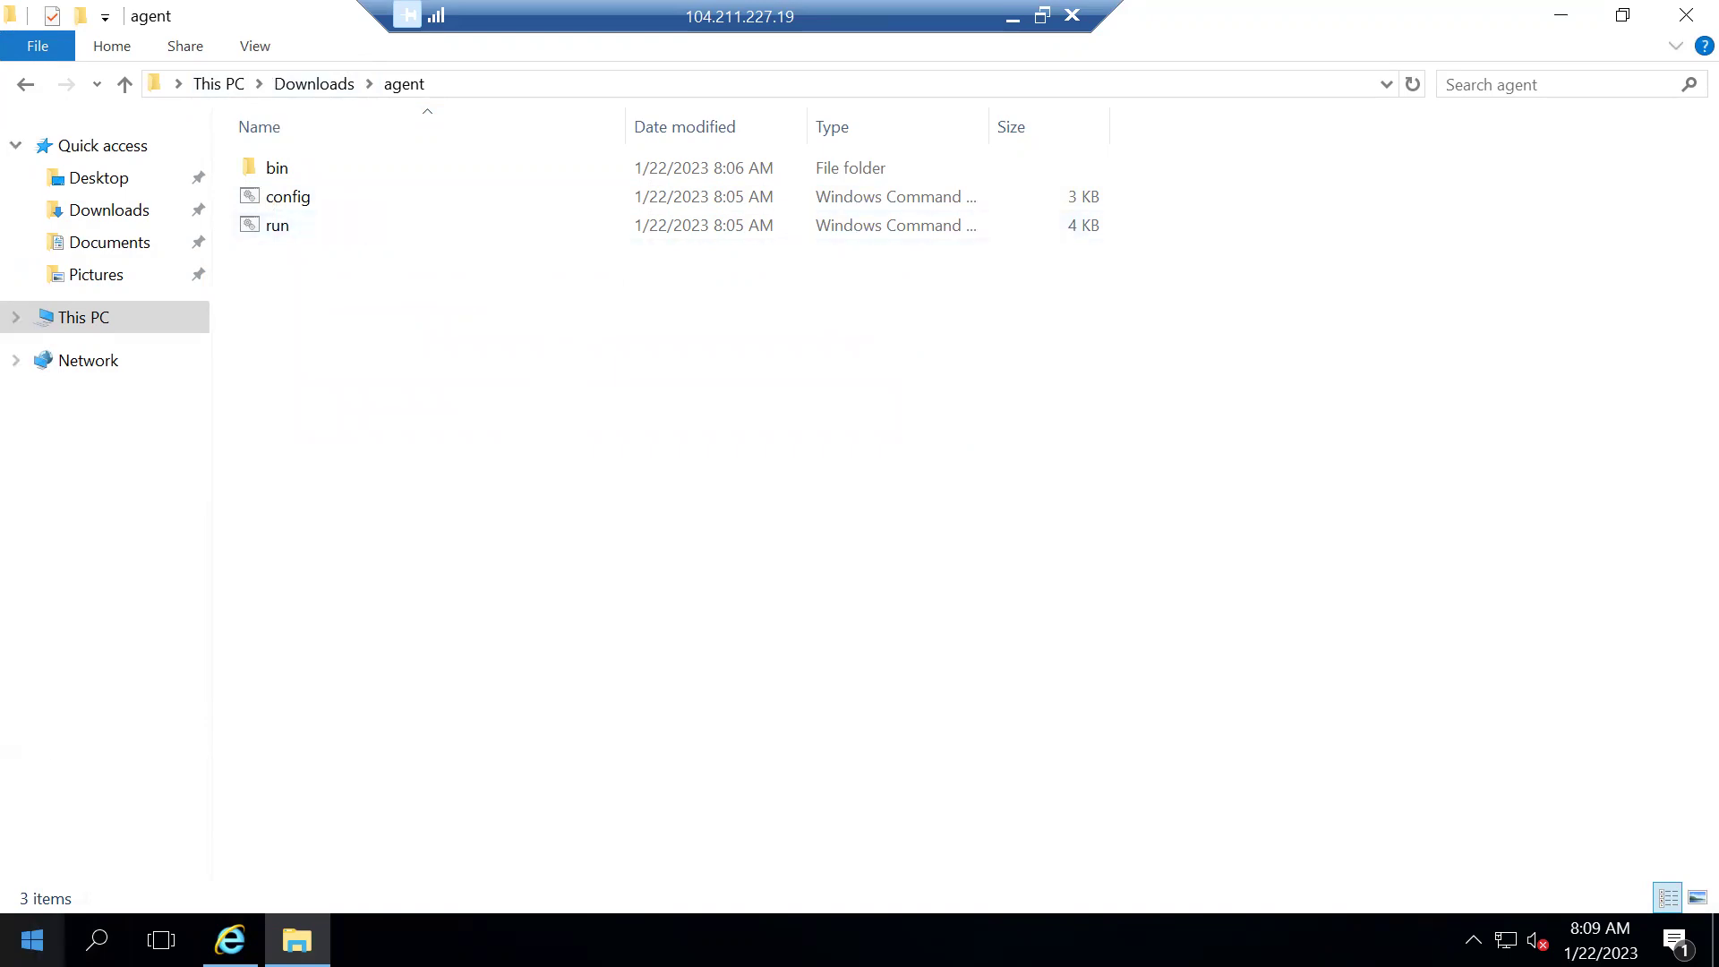
pyautogui.click(31, 940)
pyautogui.click(489, 387)
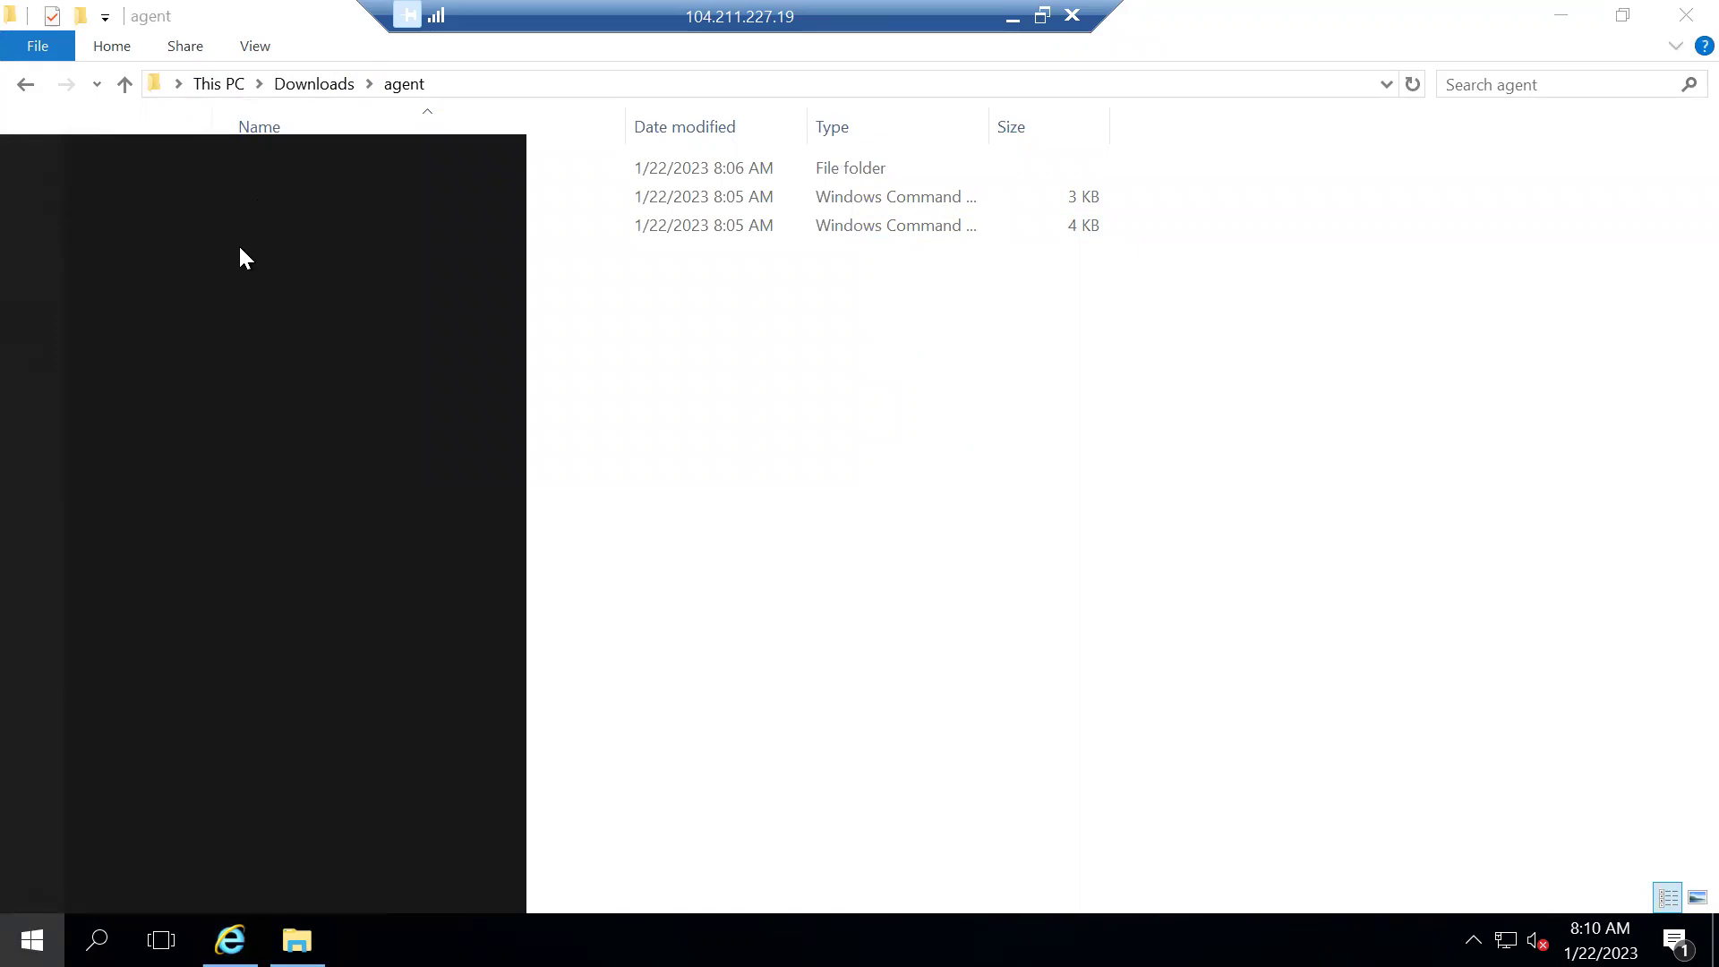
# Open Command Prompt and cd into the agent folder using the path copied from Explorer
pyautogui.write('c')
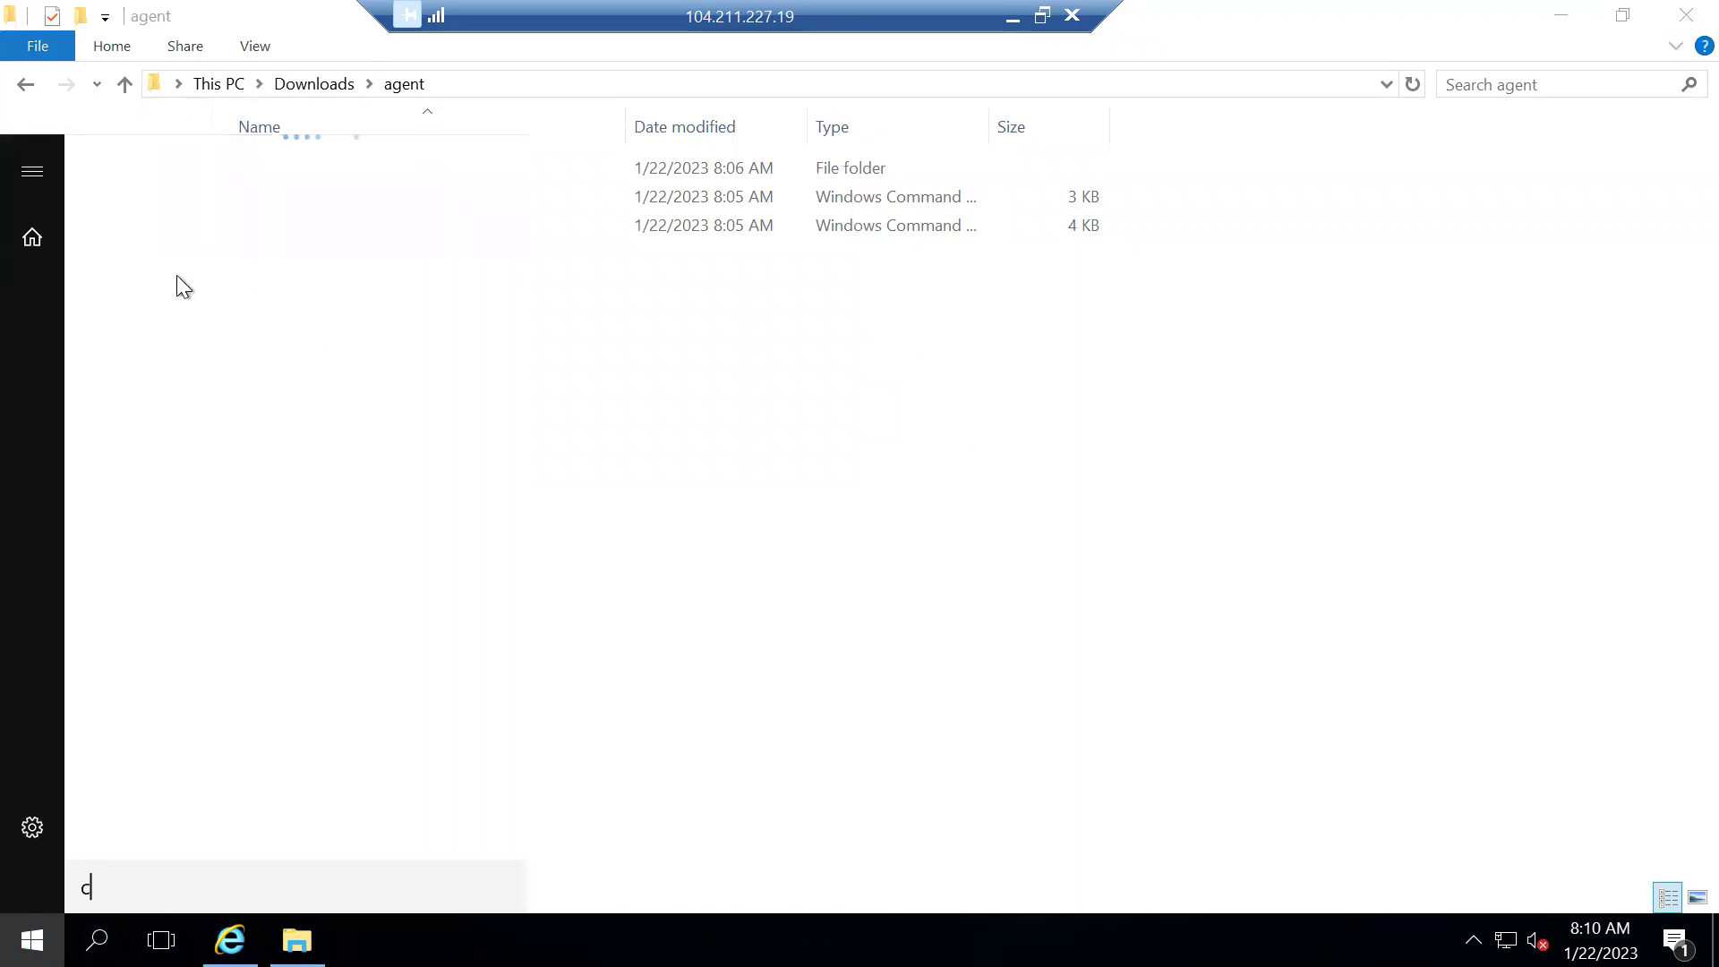
pyautogui.write('md')
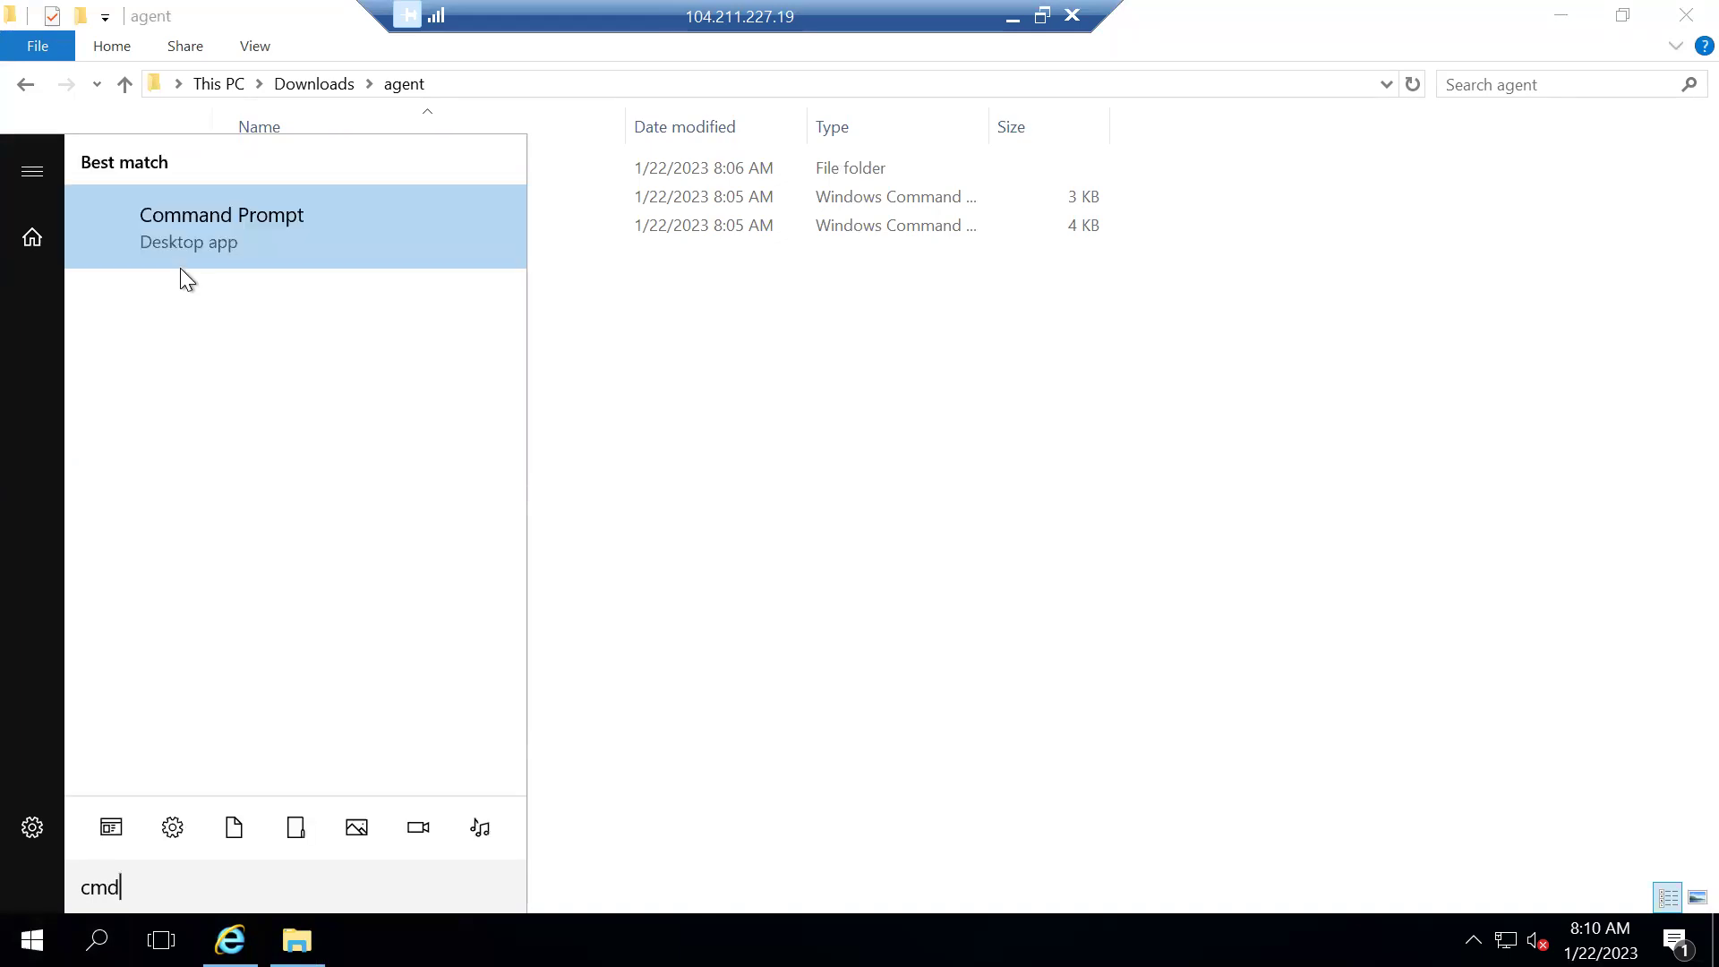
pyautogui.click(212, 233)
pyautogui.click(549, 85)
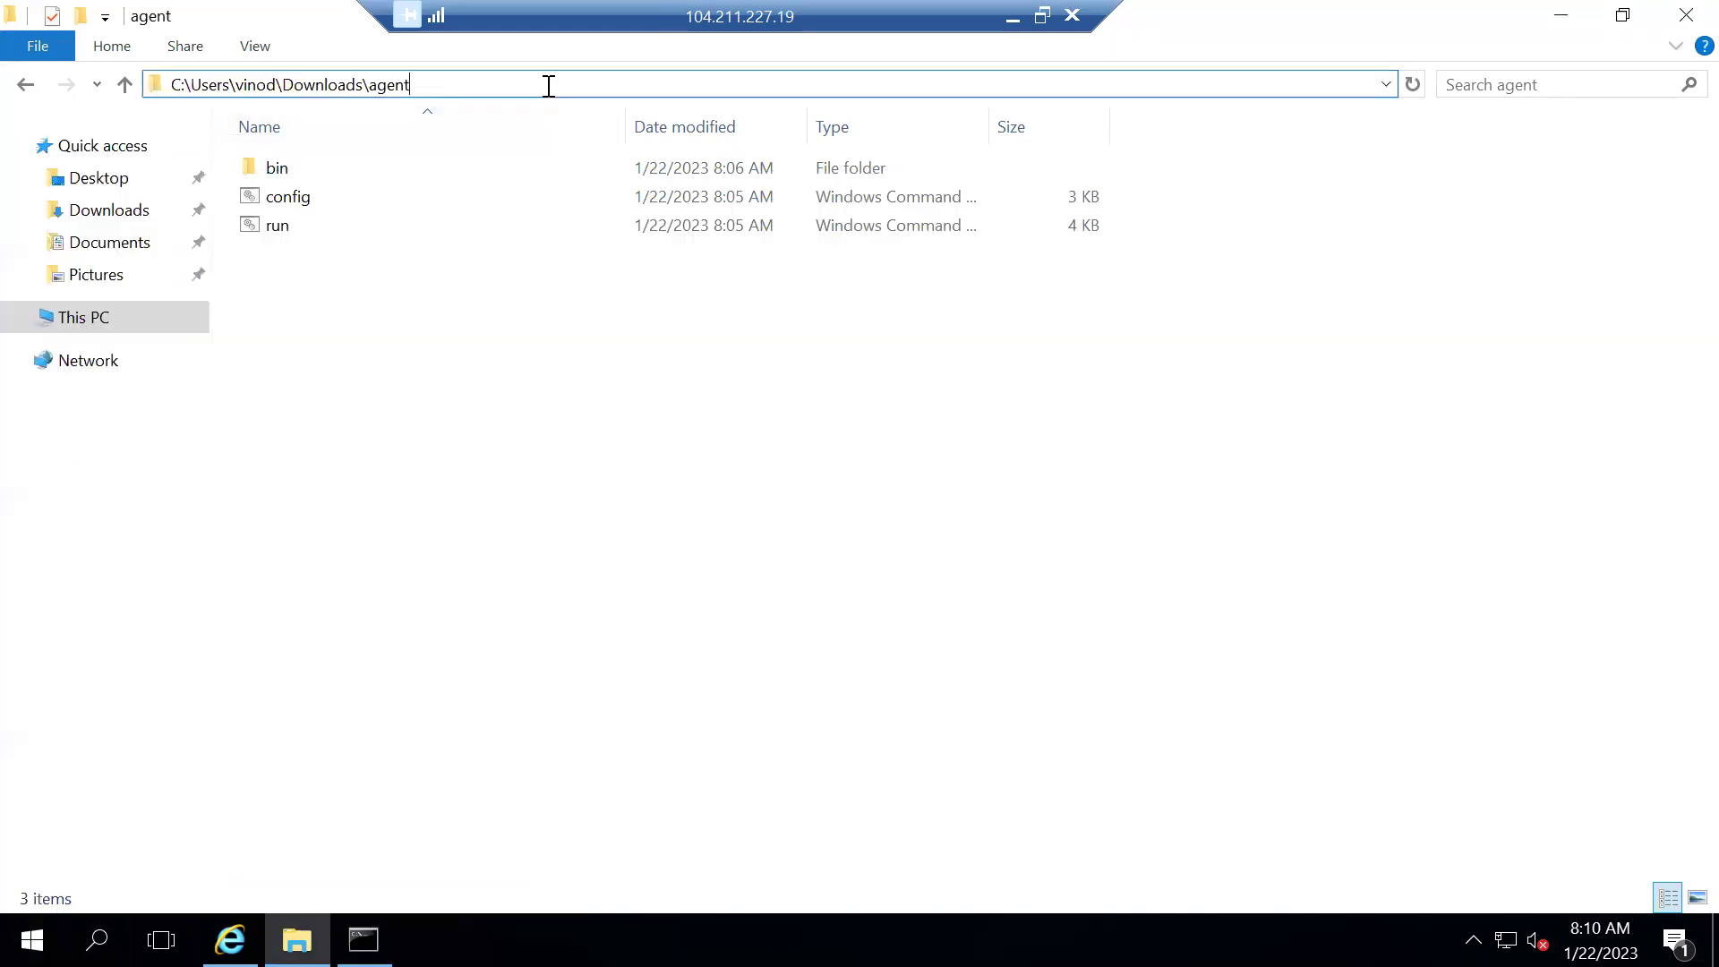
pyautogui.hotkey('ctrl', 'a')
pyautogui.hotkey('ctrl', 'c')
pyautogui.hotkey('alt', 'Tab')
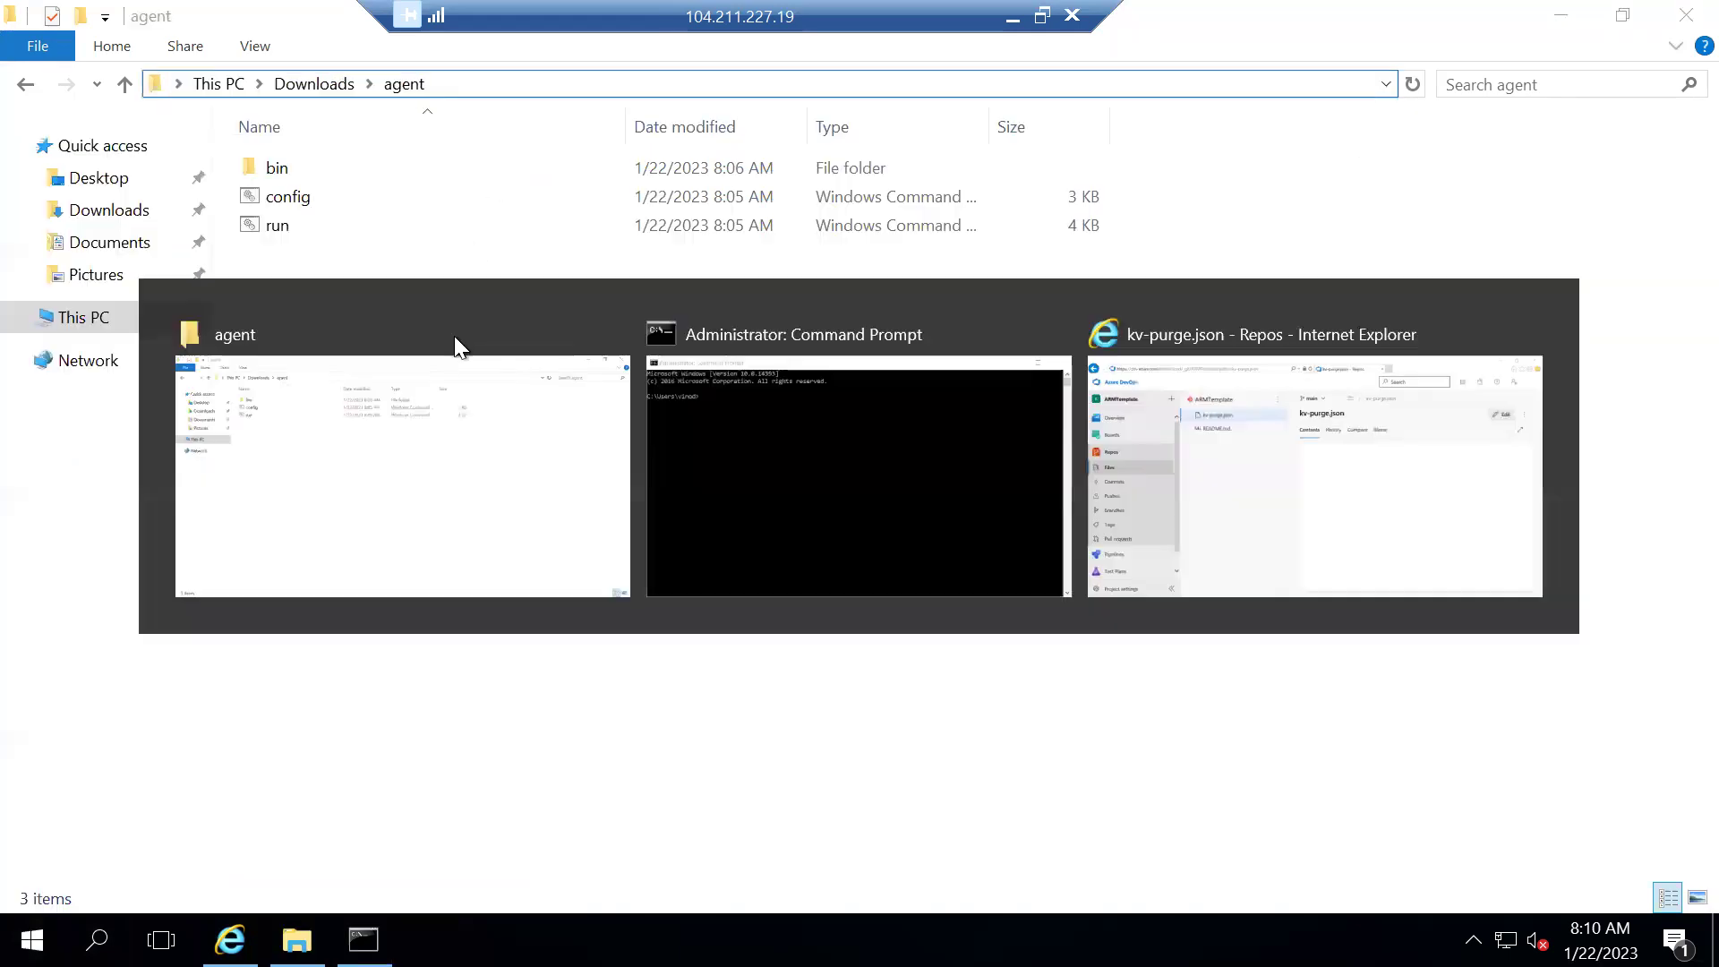
pyautogui.click(489, 394)
pyautogui.hotkey('ctrl', 'v')
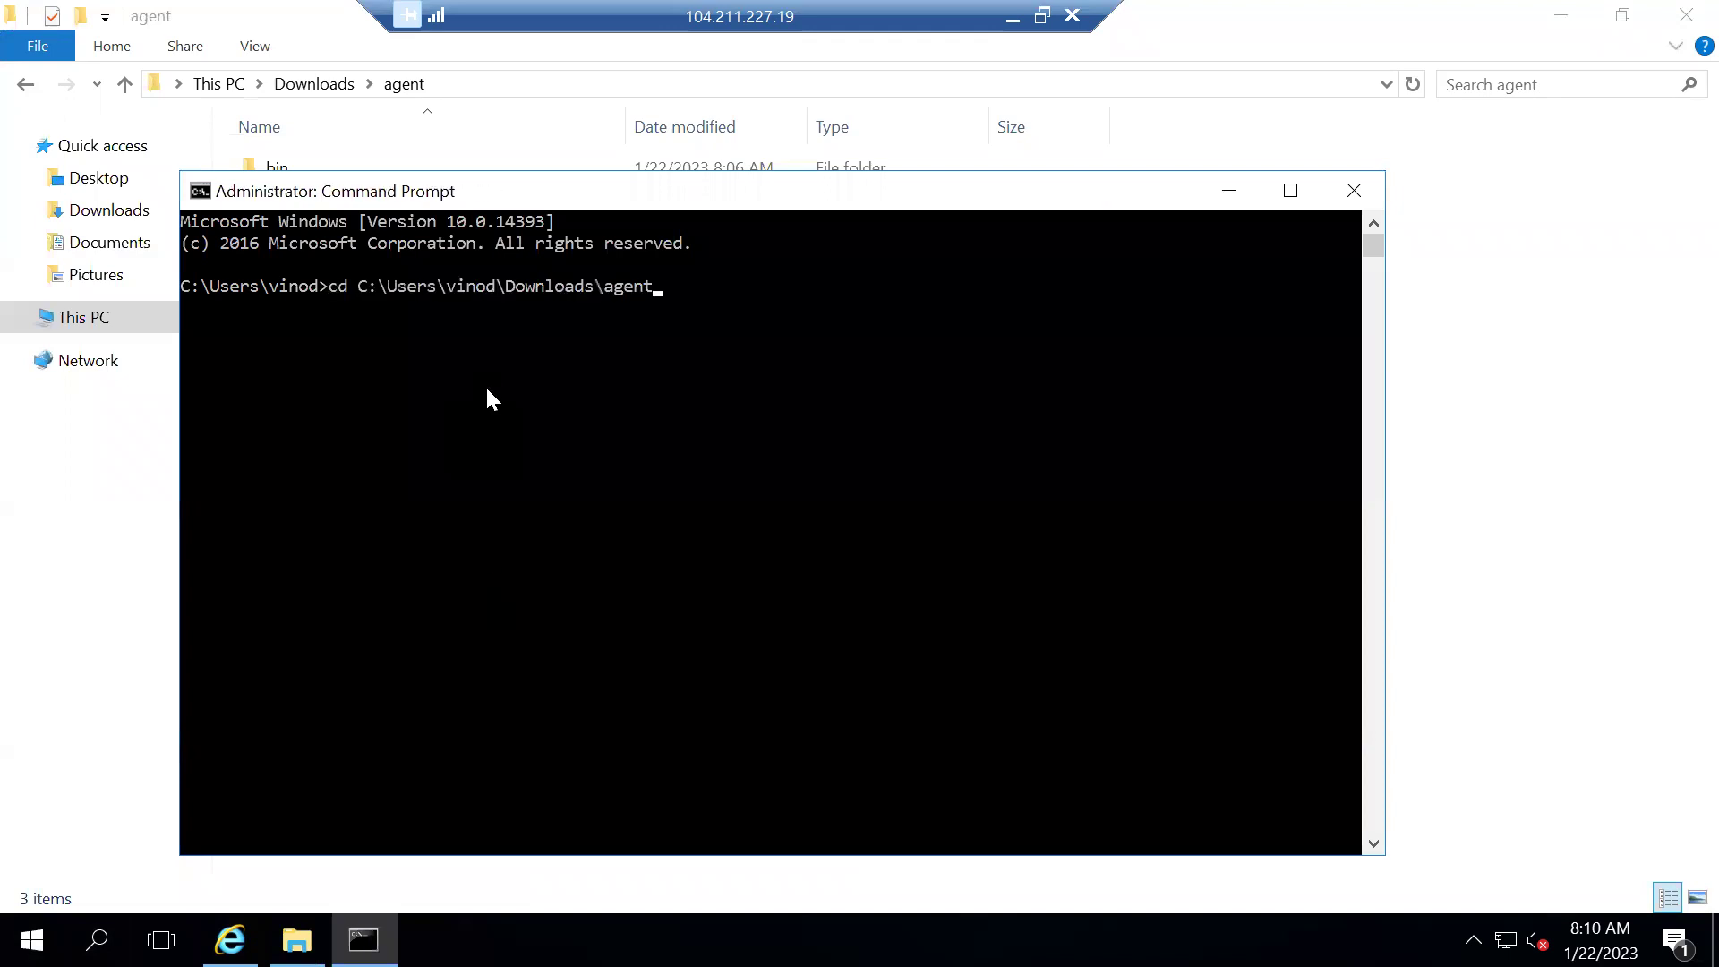
pyautogui.press('Return')
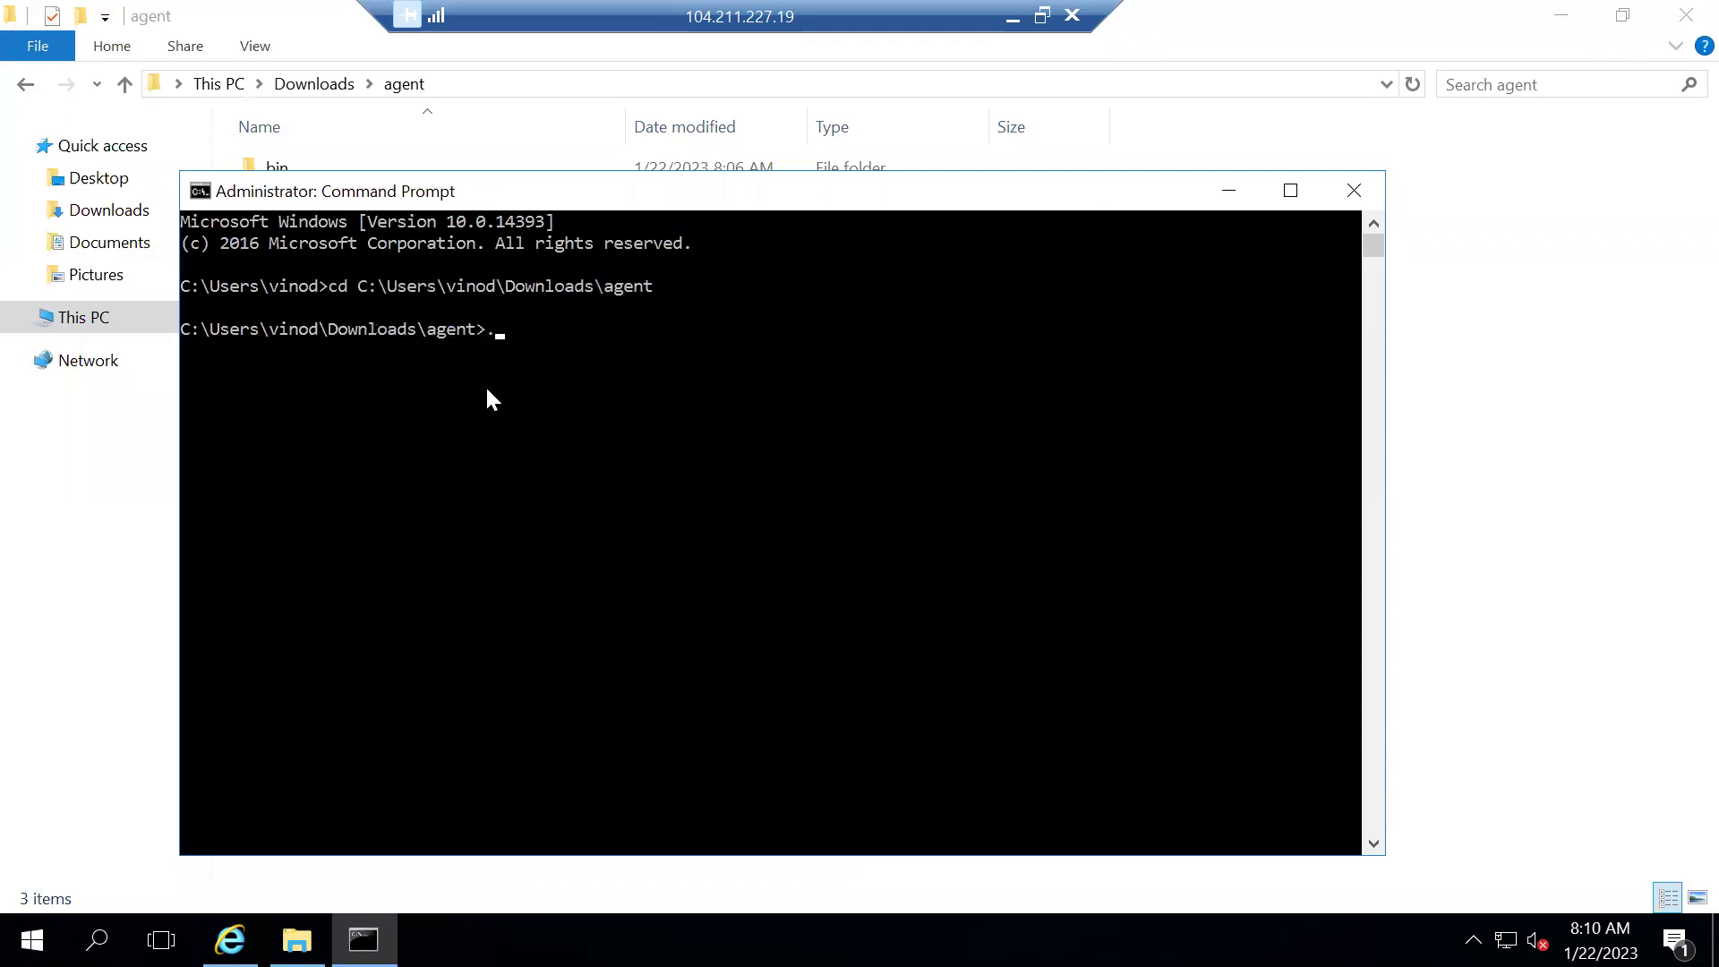
# Run .\config.cmd so agent v2.214.1 setup prompts for the server URL
pyautogui.write('.\\')
pyautogui.press('Tab')
pyautogui.press('Tab')
pyautogui.press('Return')
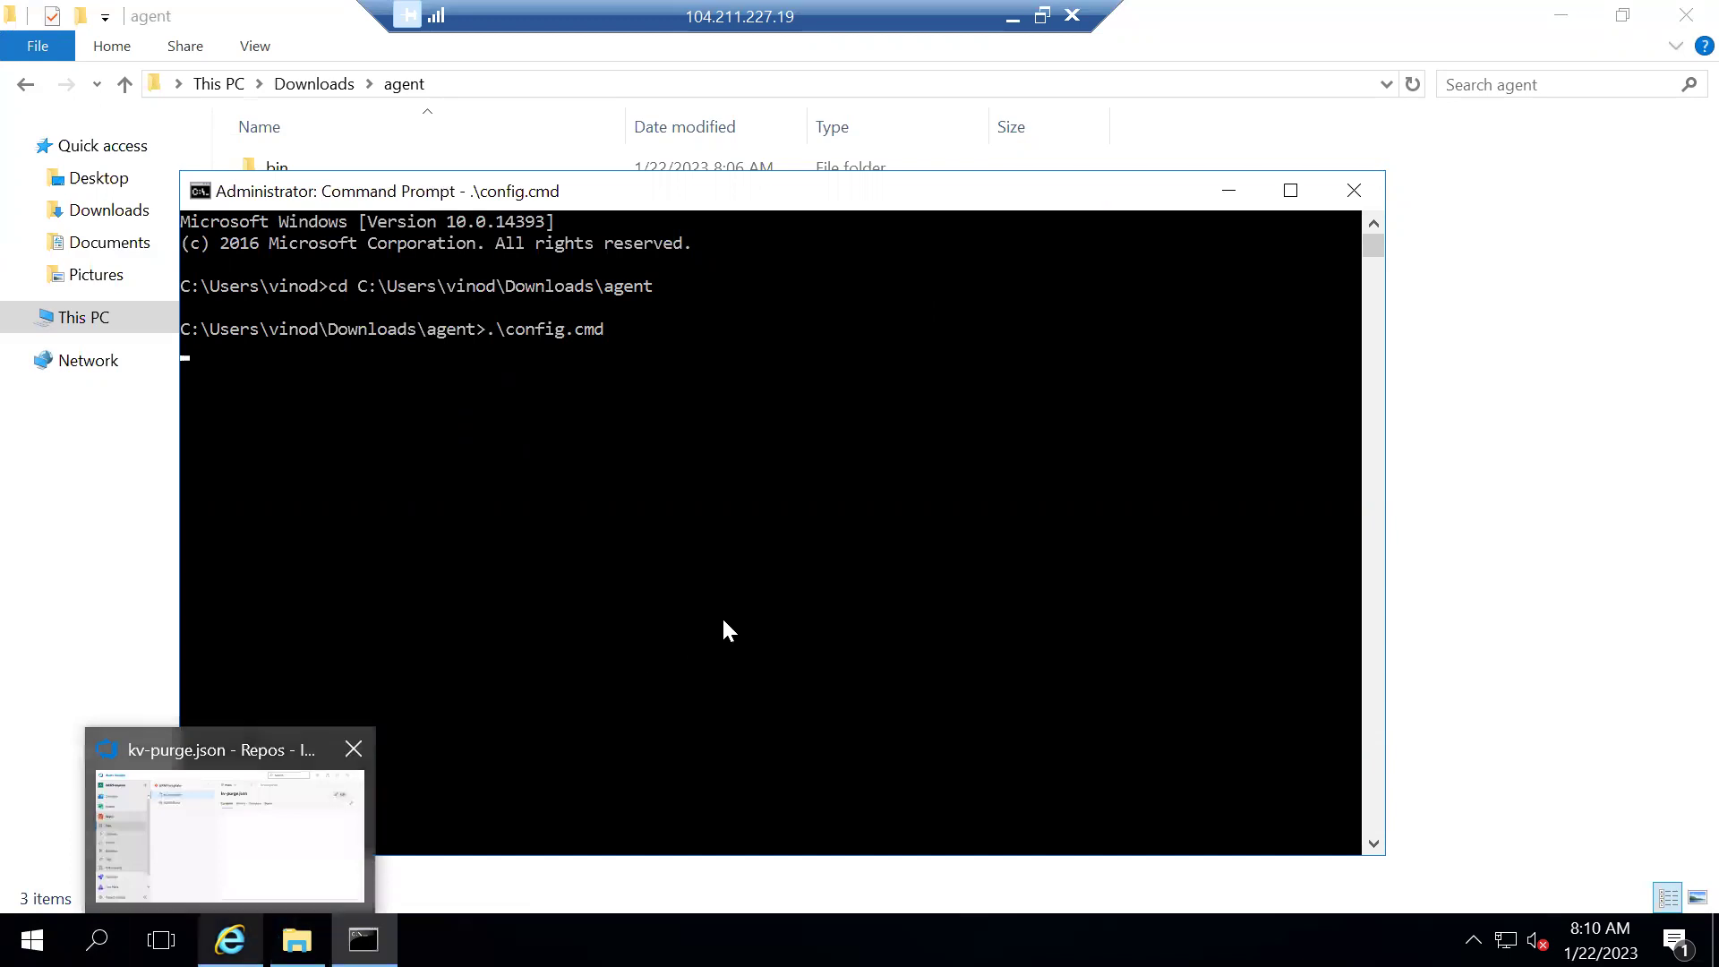
pyautogui.click(630, 445)
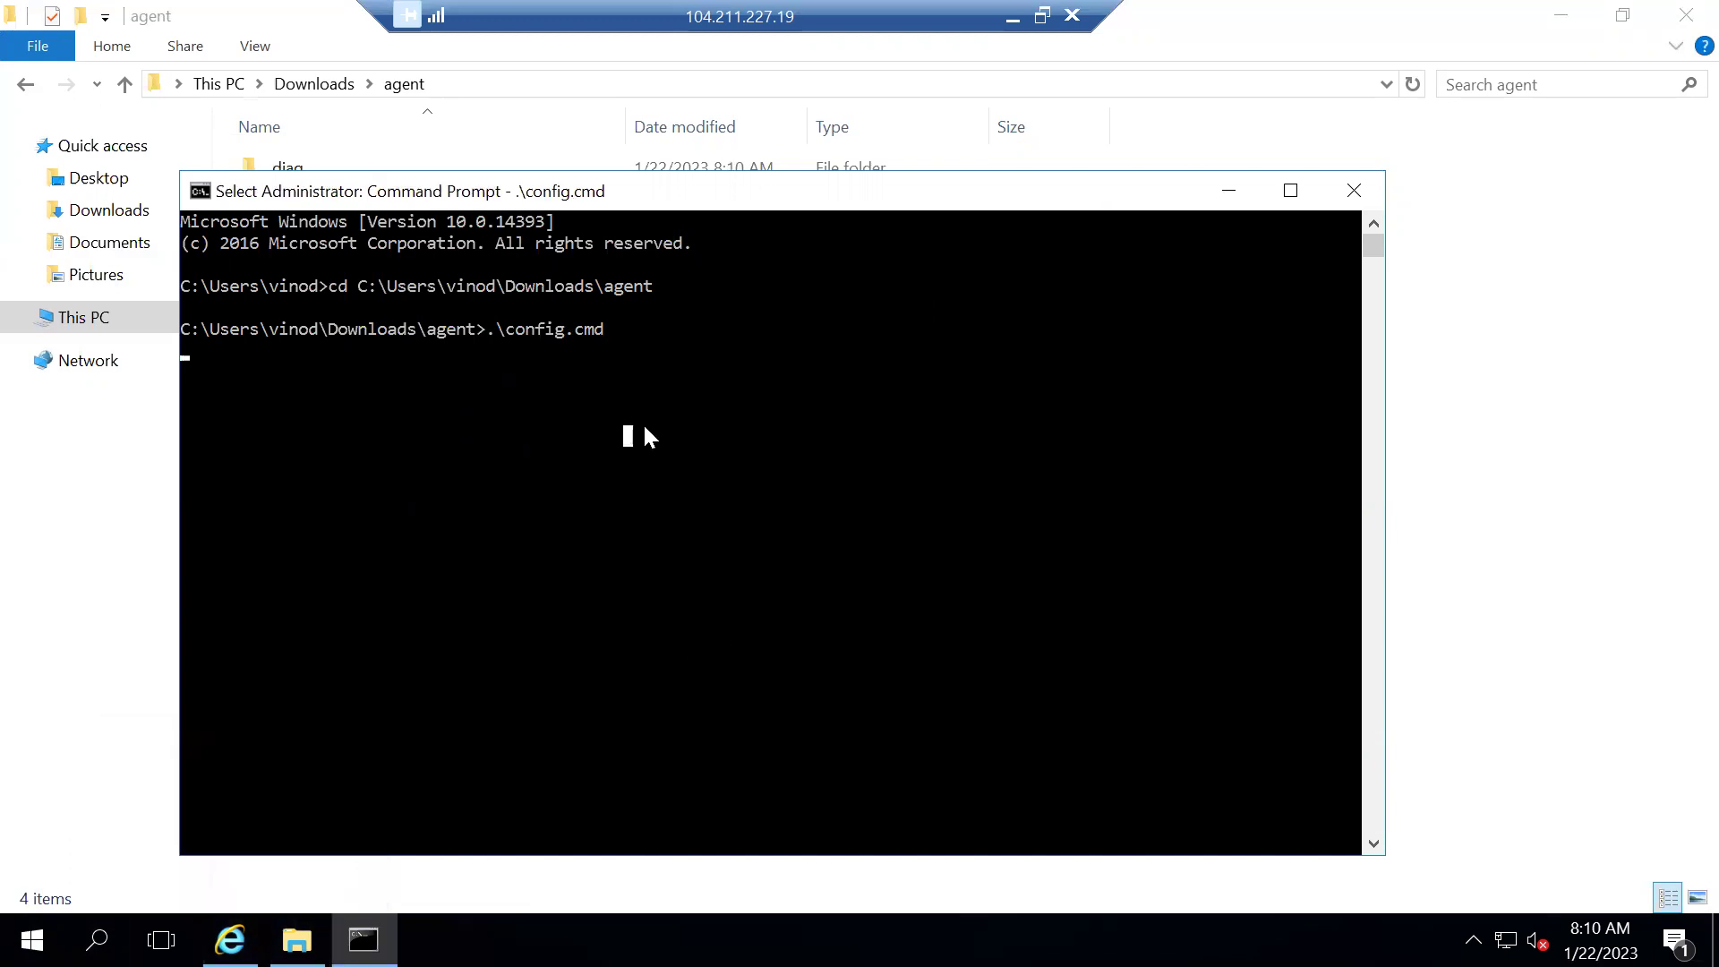
pyautogui.press('Escape')
pyautogui.scroll(-1, 394, 604)
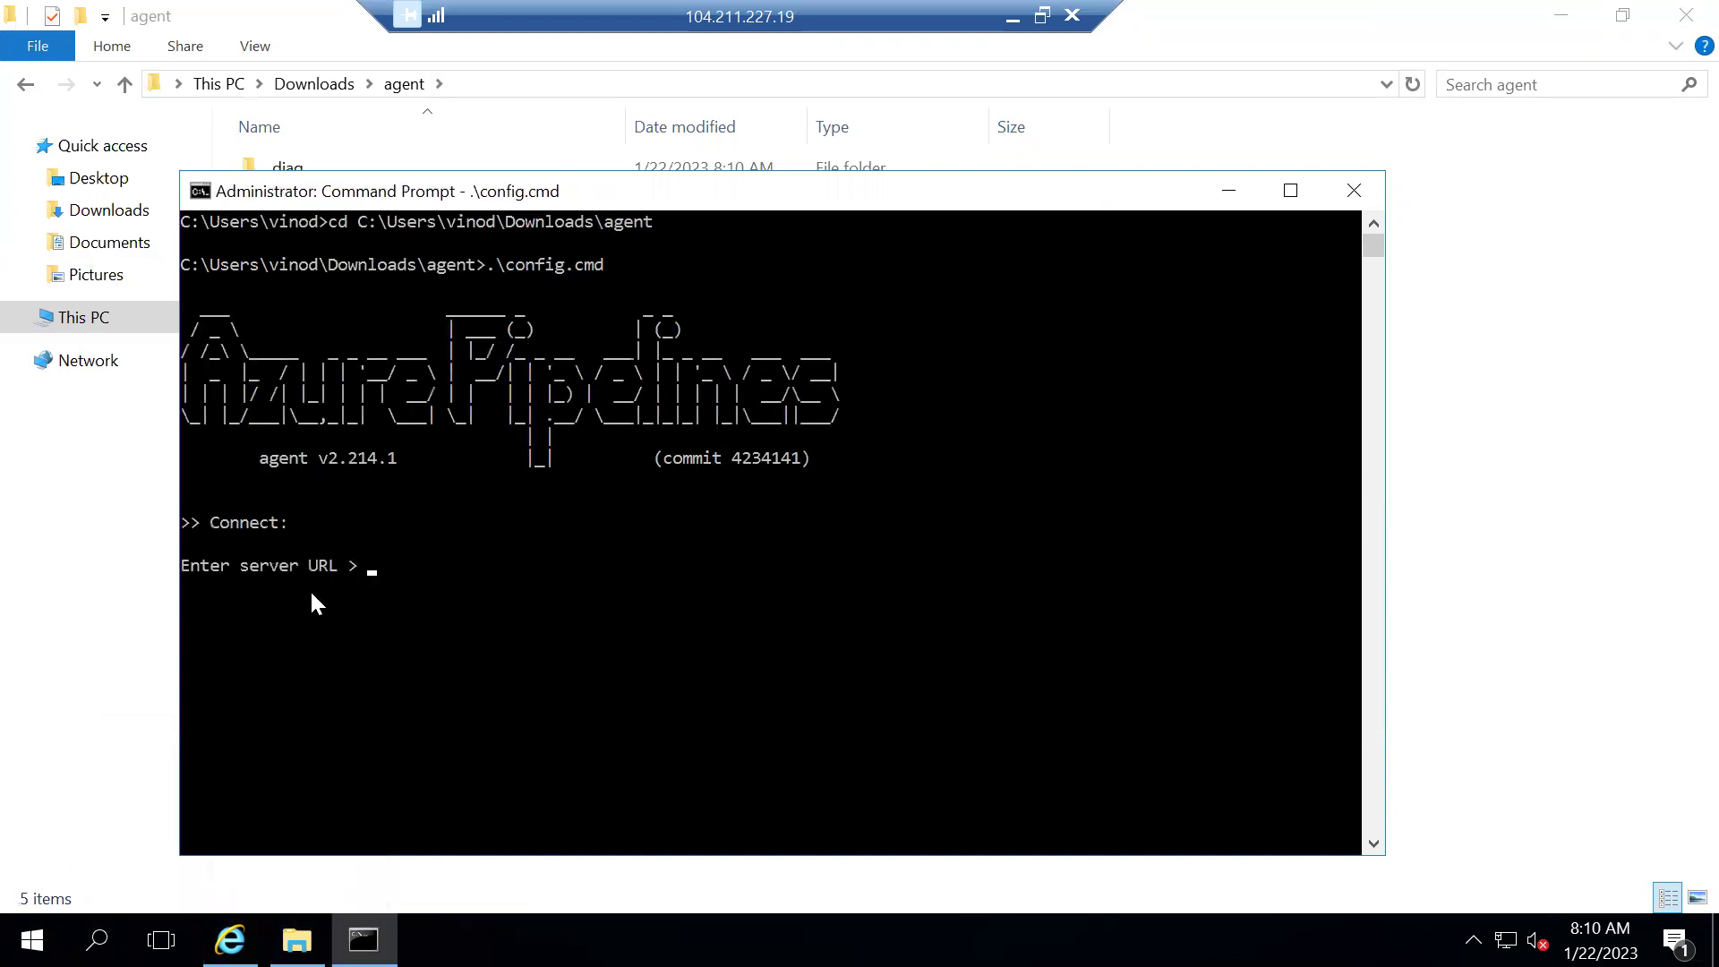
pyautogui.hotkey('alt', 'Tab')
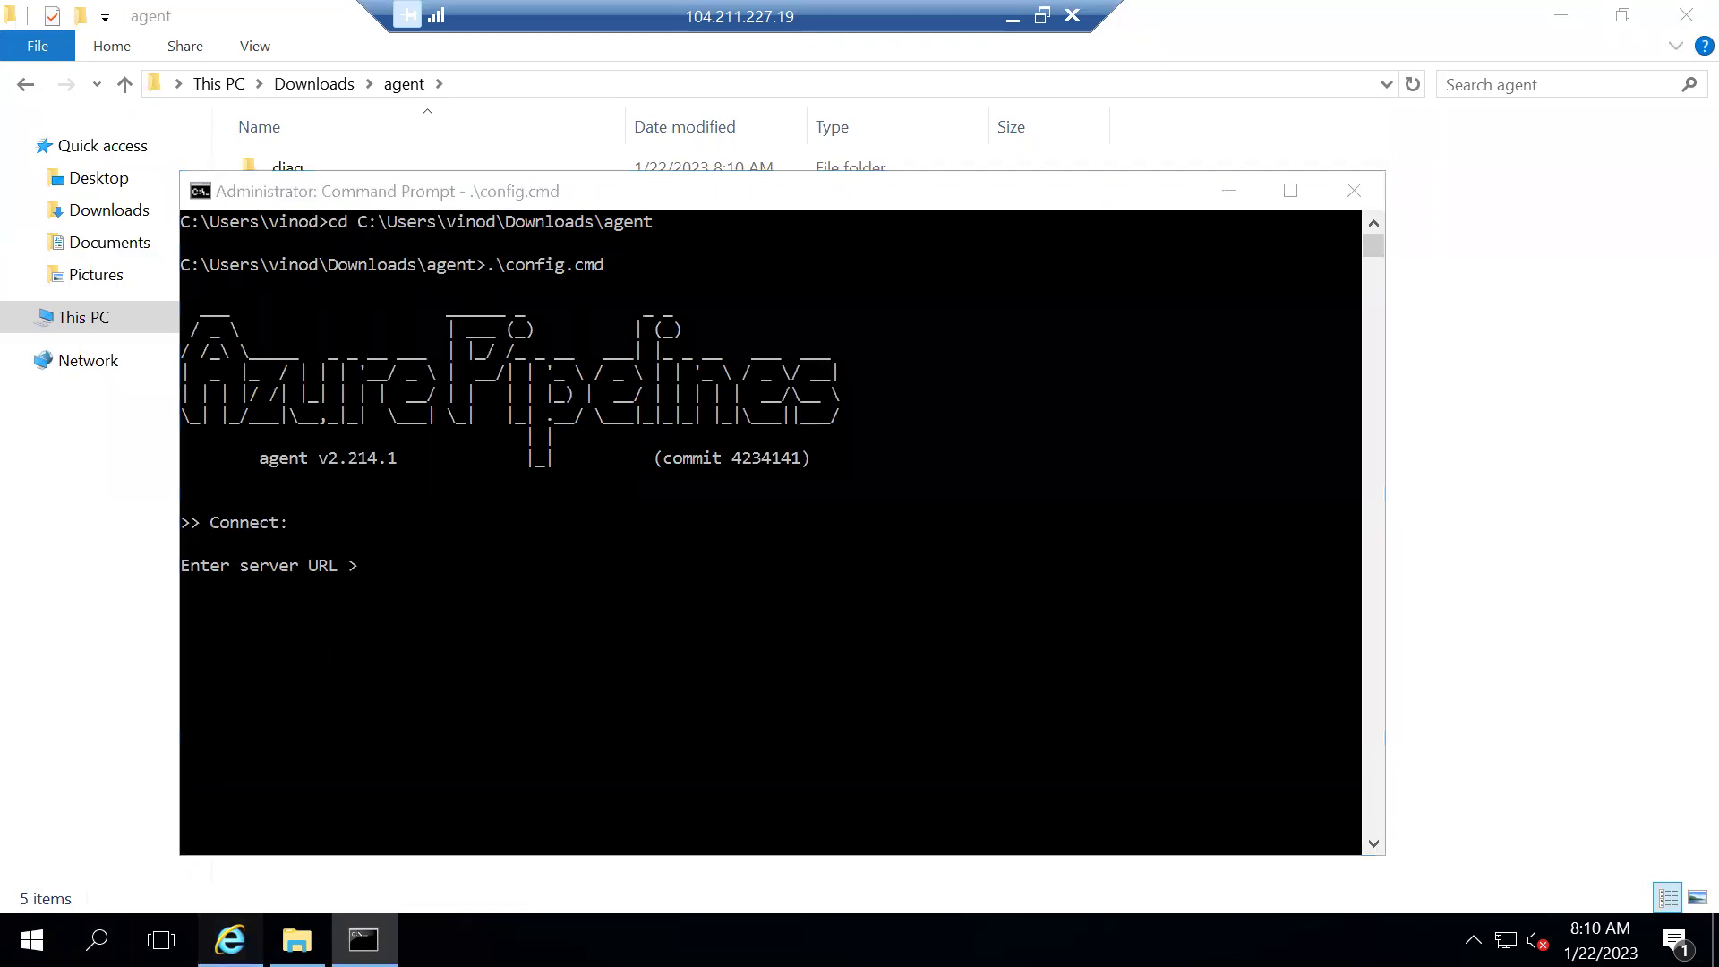
pyautogui.click(339, 51)
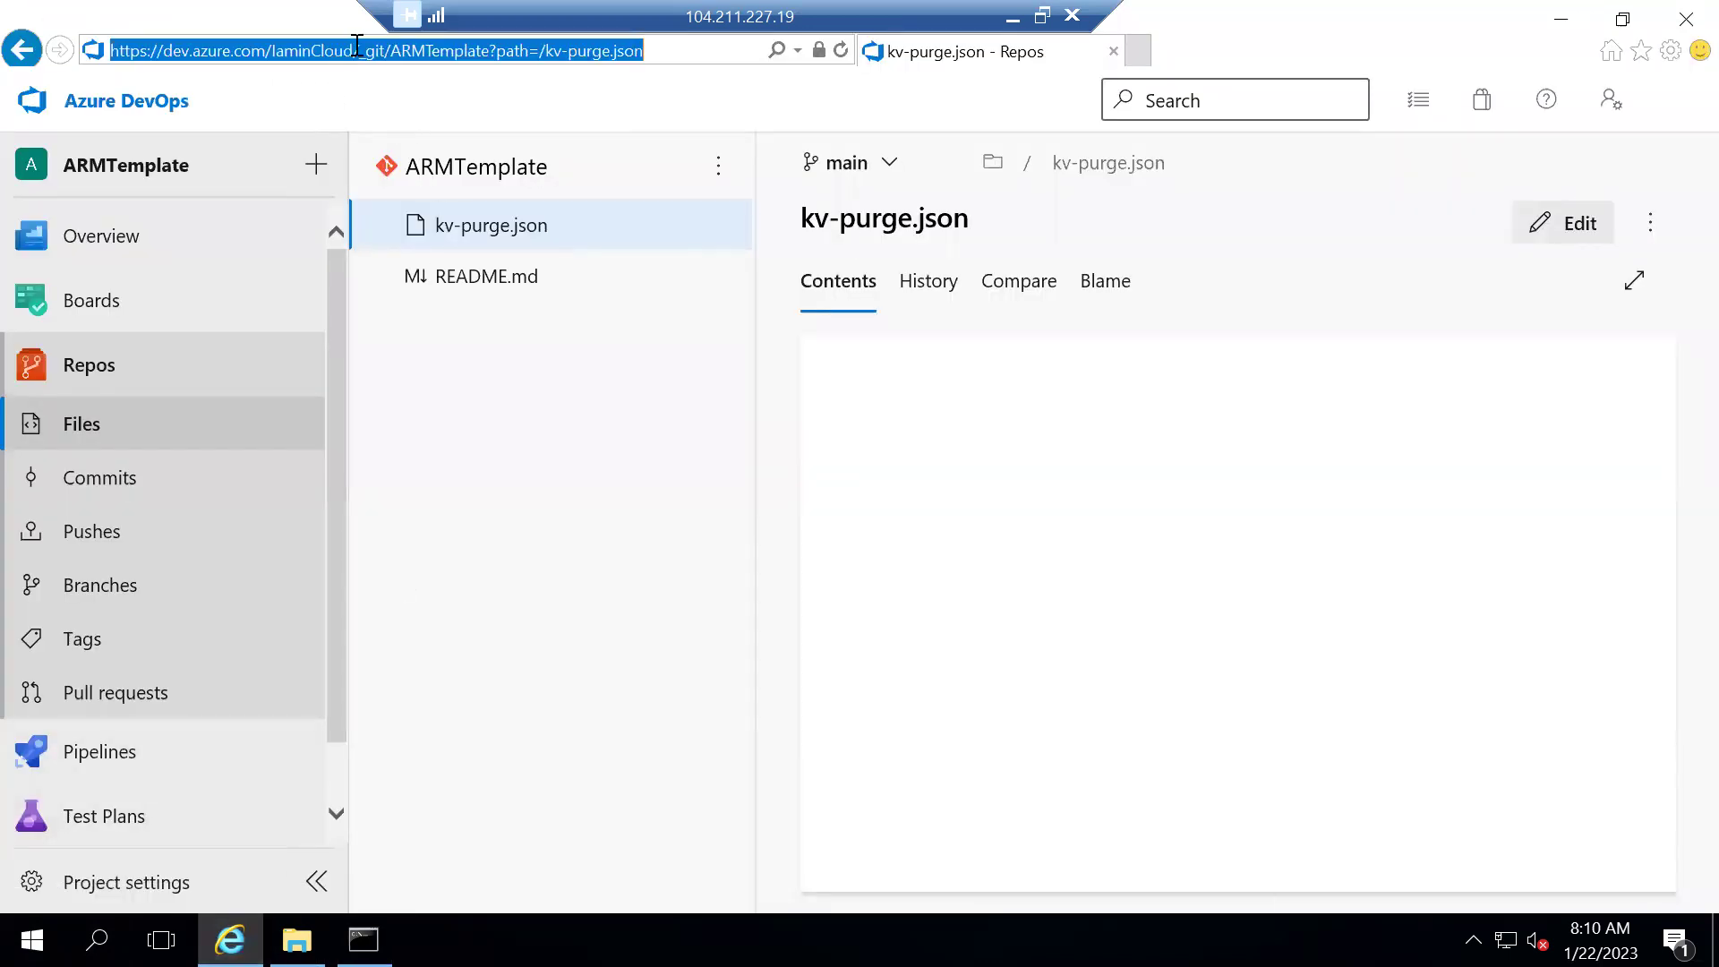
# Select the organization URL in the address bar and try pasting it into the agent console
pyautogui.moveTo(355, 51); pyautogui.dragTo(110, 50)
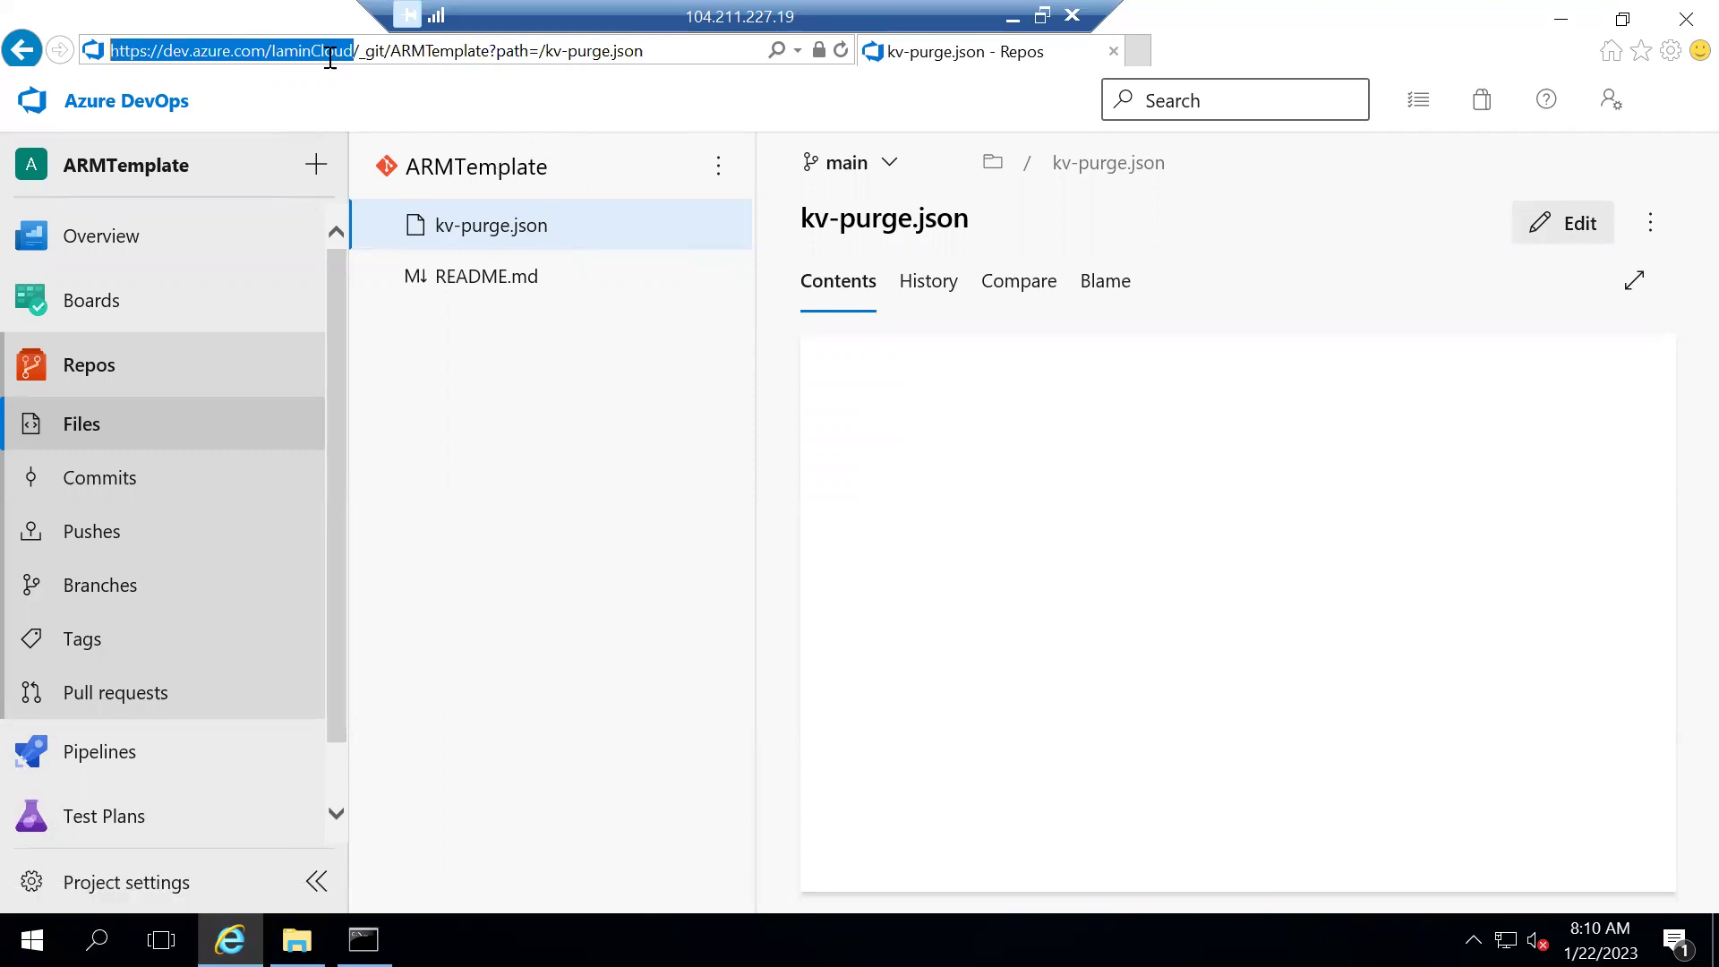
pyautogui.hotkey('alt', 'Tab')
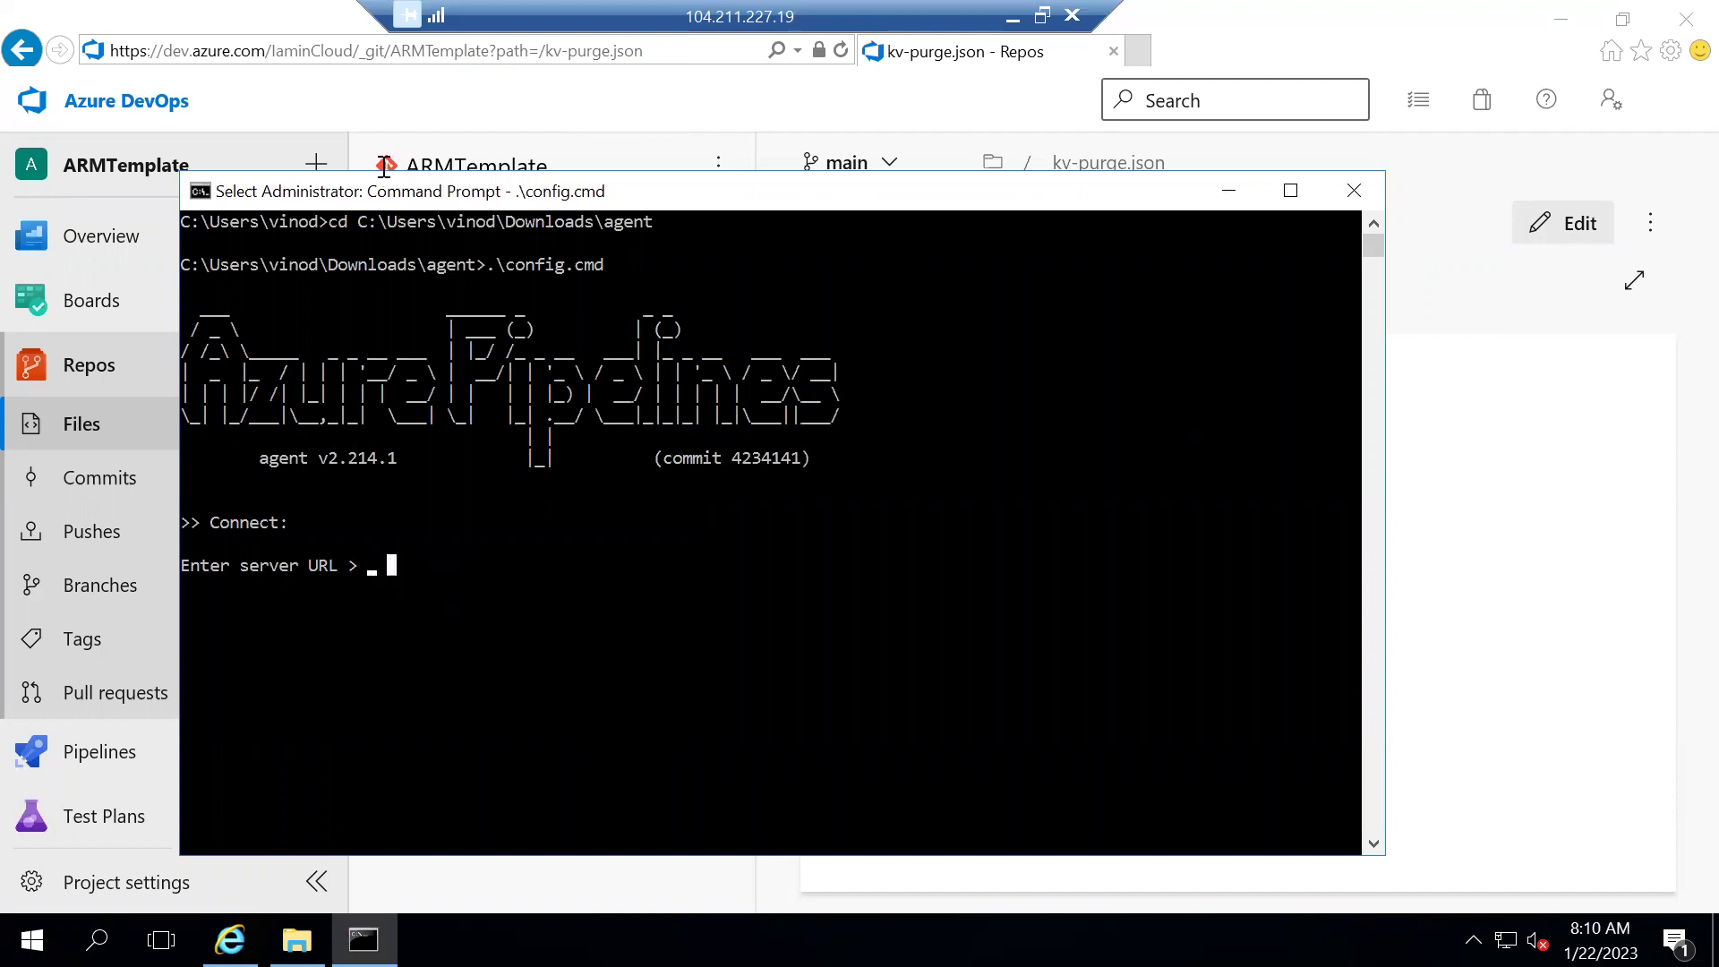
pyautogui.click(294, 57)
pyautogui.moveTo(355, 50); pyautogui.dragTo(101, 55)
pyautogui.hotkey('alt', 'Tab')
pyautogui.click(410, 564)
pyautogui.rightClick(411, 557)
pyautogui.click(372, 574)
pyautogui.rightClick(369, 559)
pyautogui.click(372, 564)
pyautogui.rightClick(415, 587)
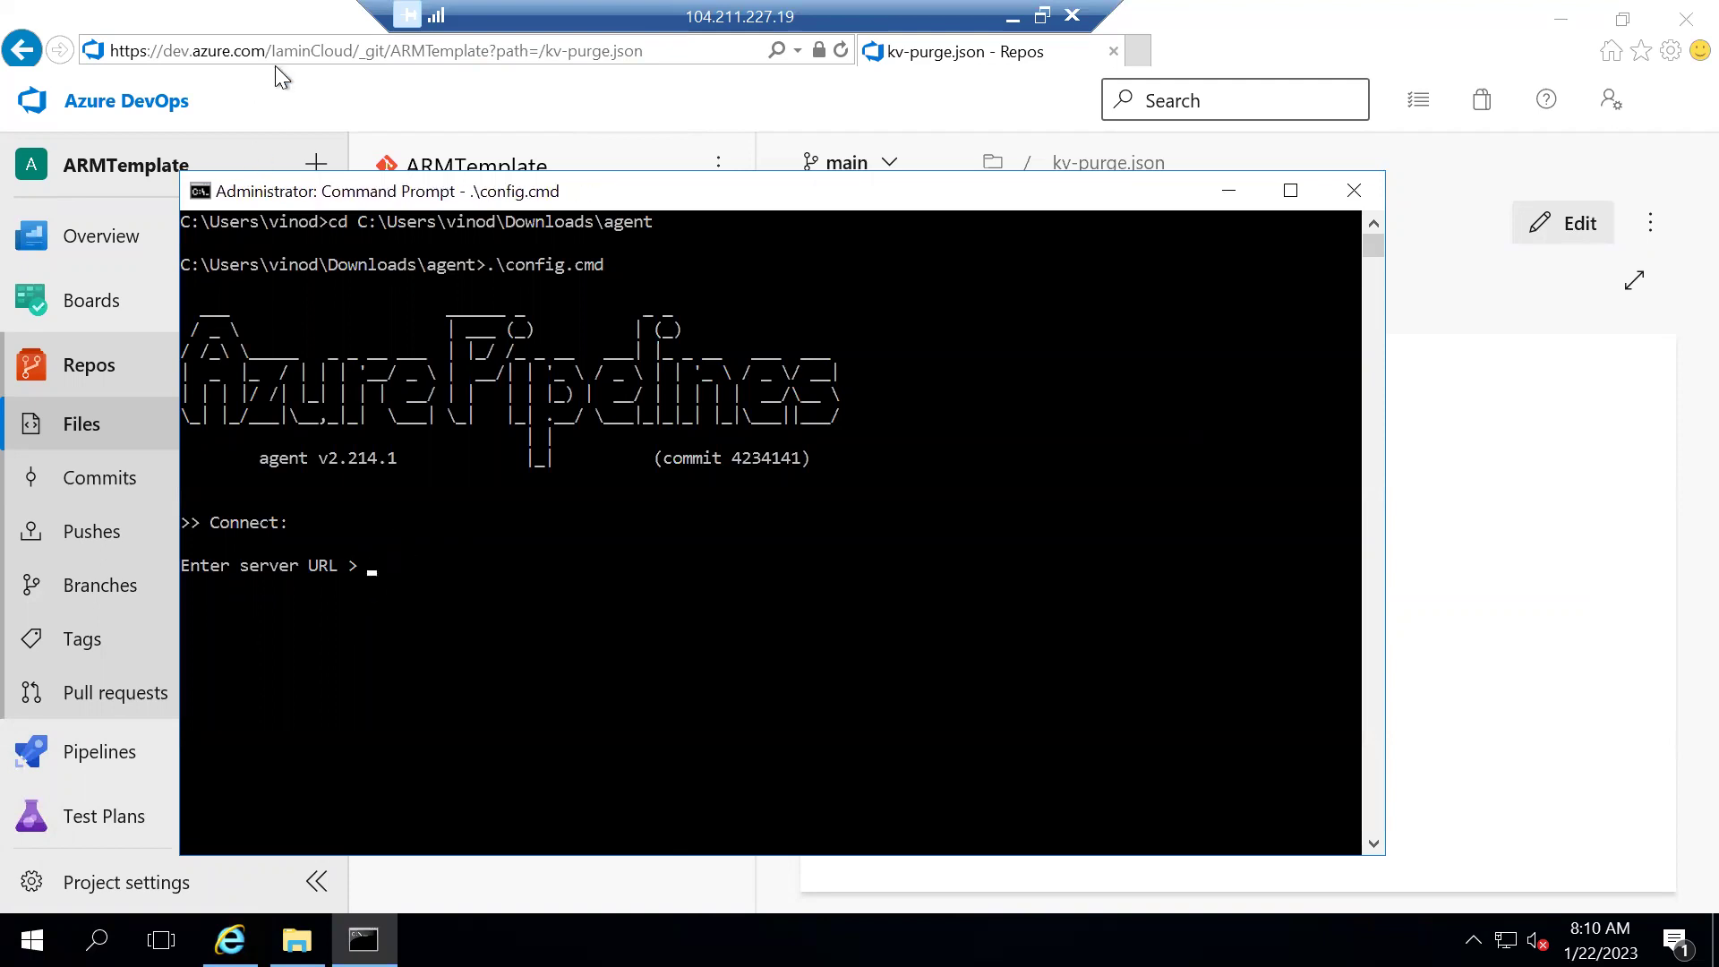
pyautogui.click(276, 67)
pyautogui.click(273, 56)
pyautogui.click(295, 52)
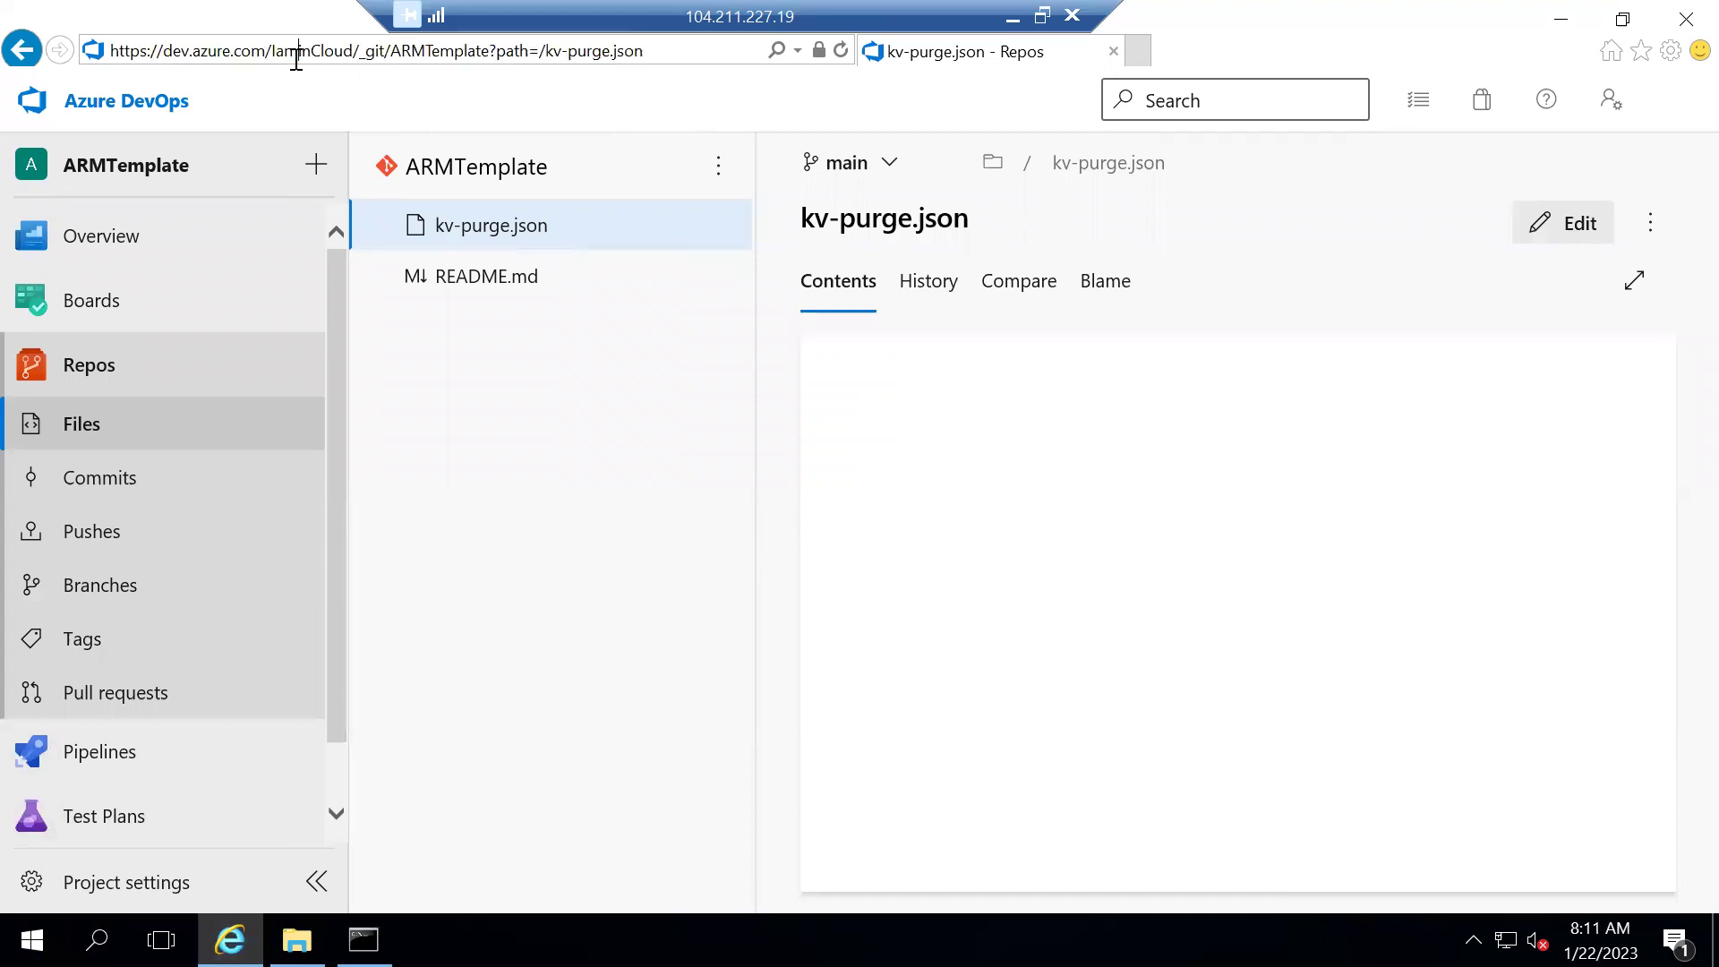
pyautogui.moveTo(354, 51); pyautogui.dragTo(109, 47)
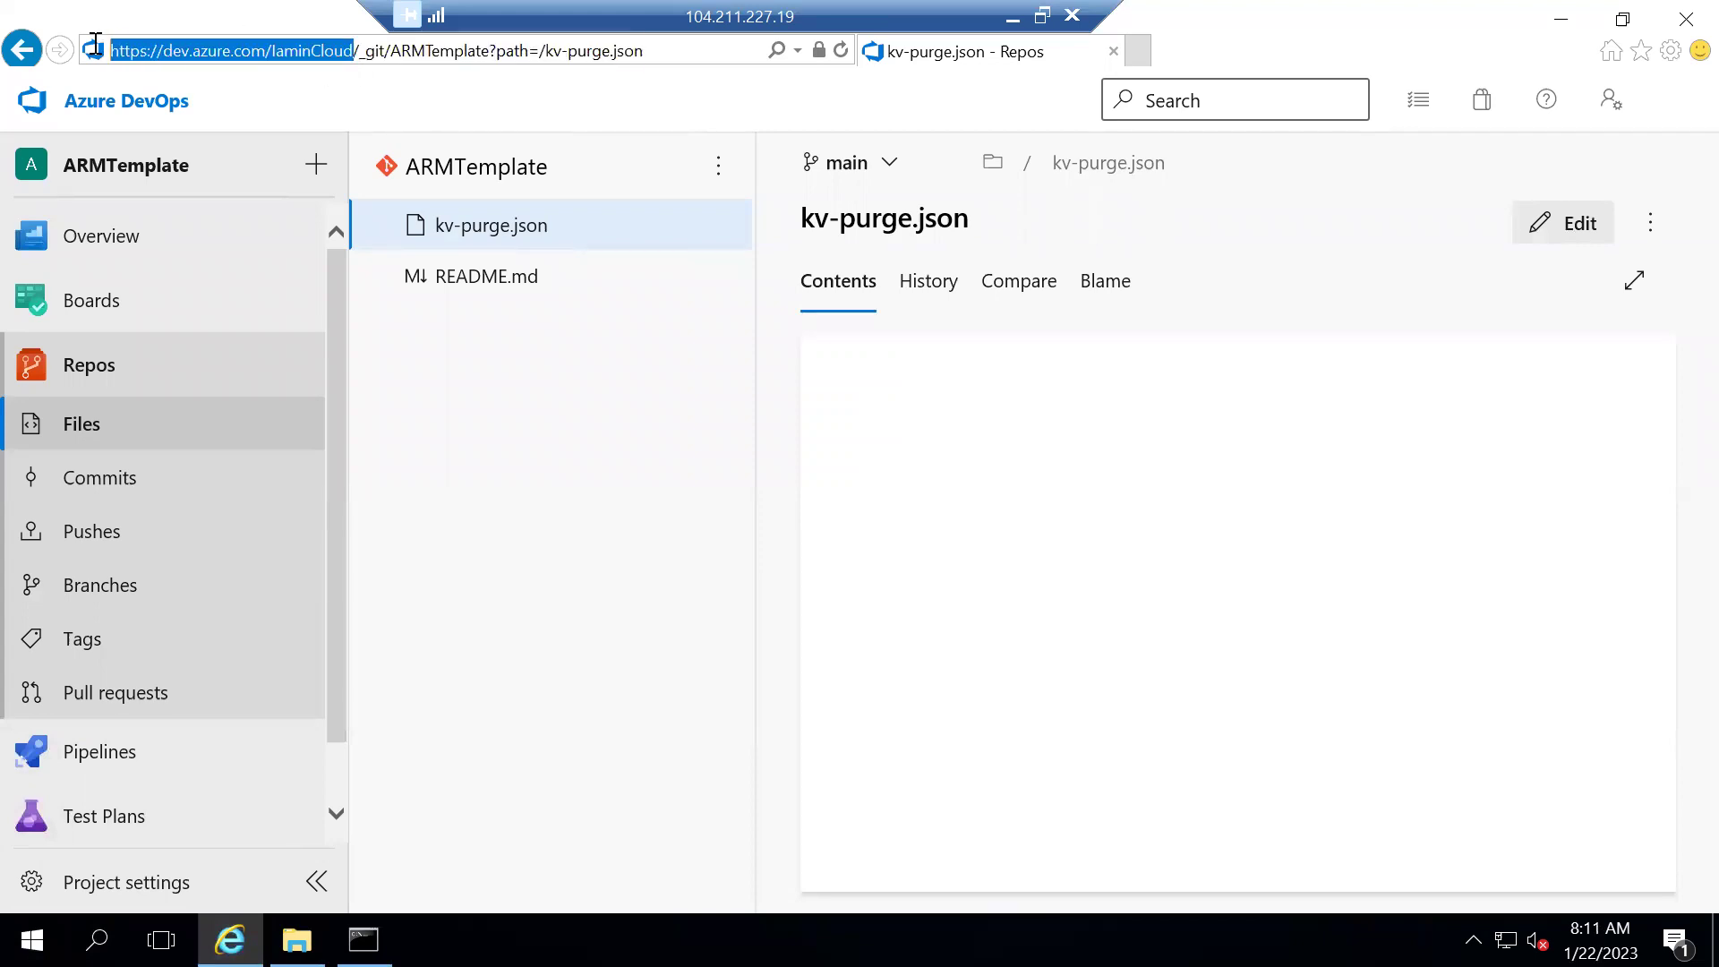
pyautogui.rightClick(272, 50)
pyautogui.click(353, 127)
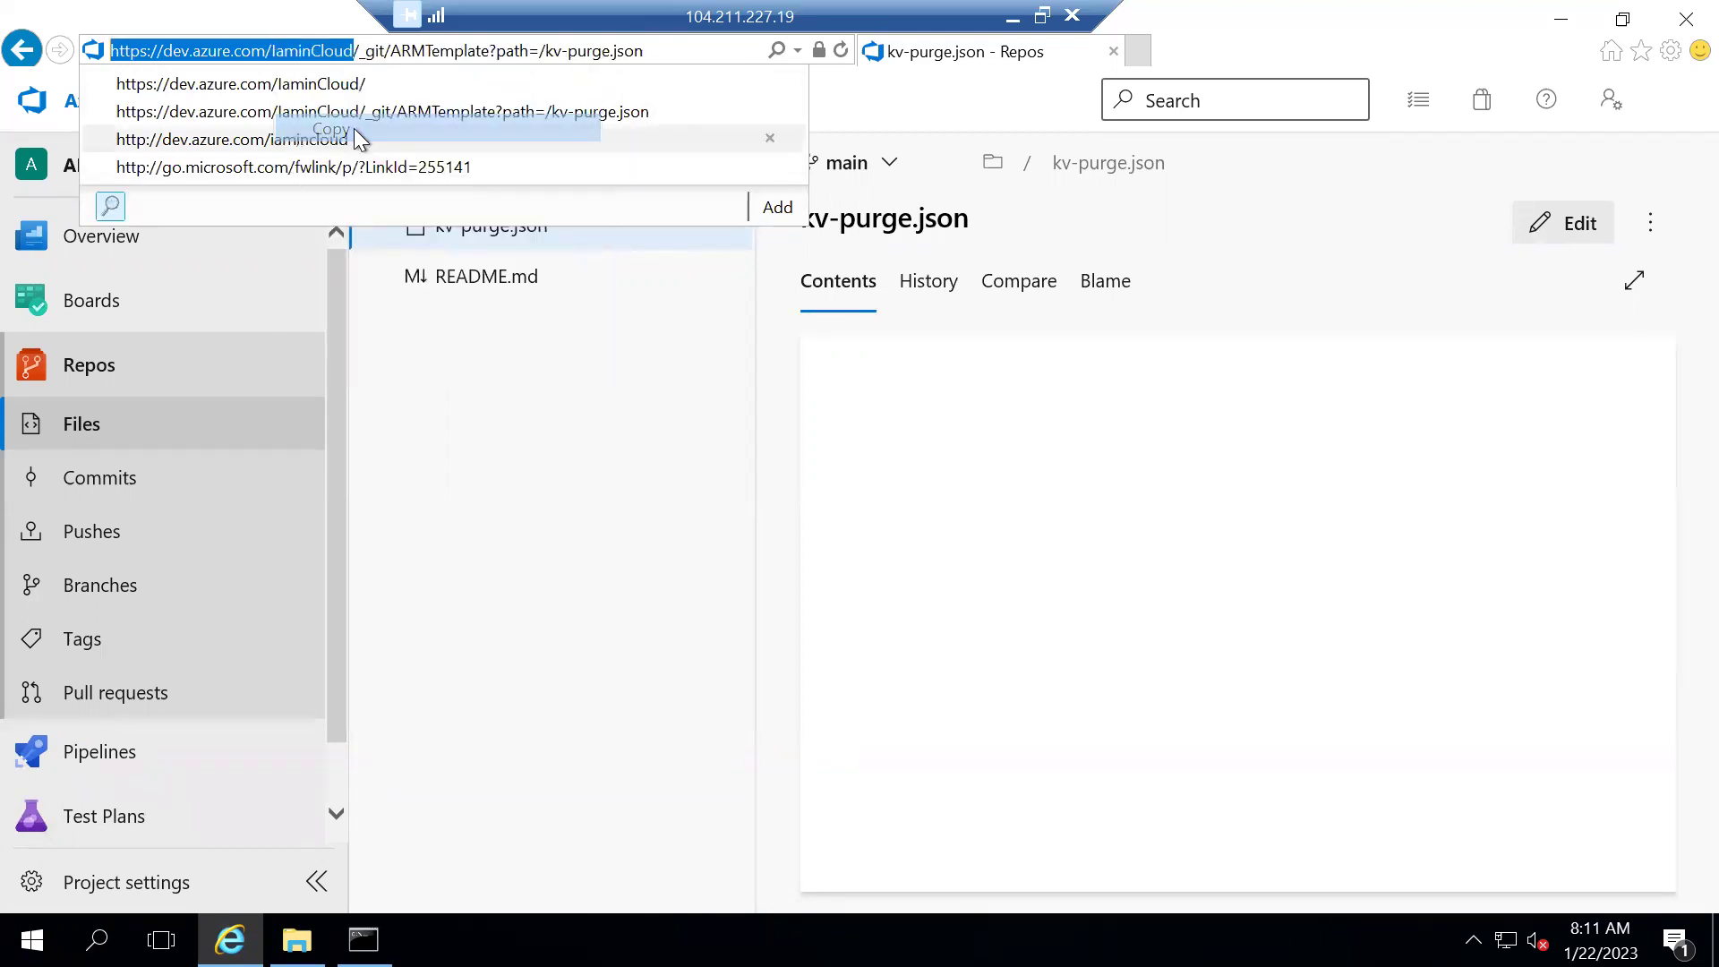
# Paste it as the agent's server URL and accept PAT authentication
pyautogui.hotkey('alt', 'Tab')
pyautogui.rightClick(379, 564)
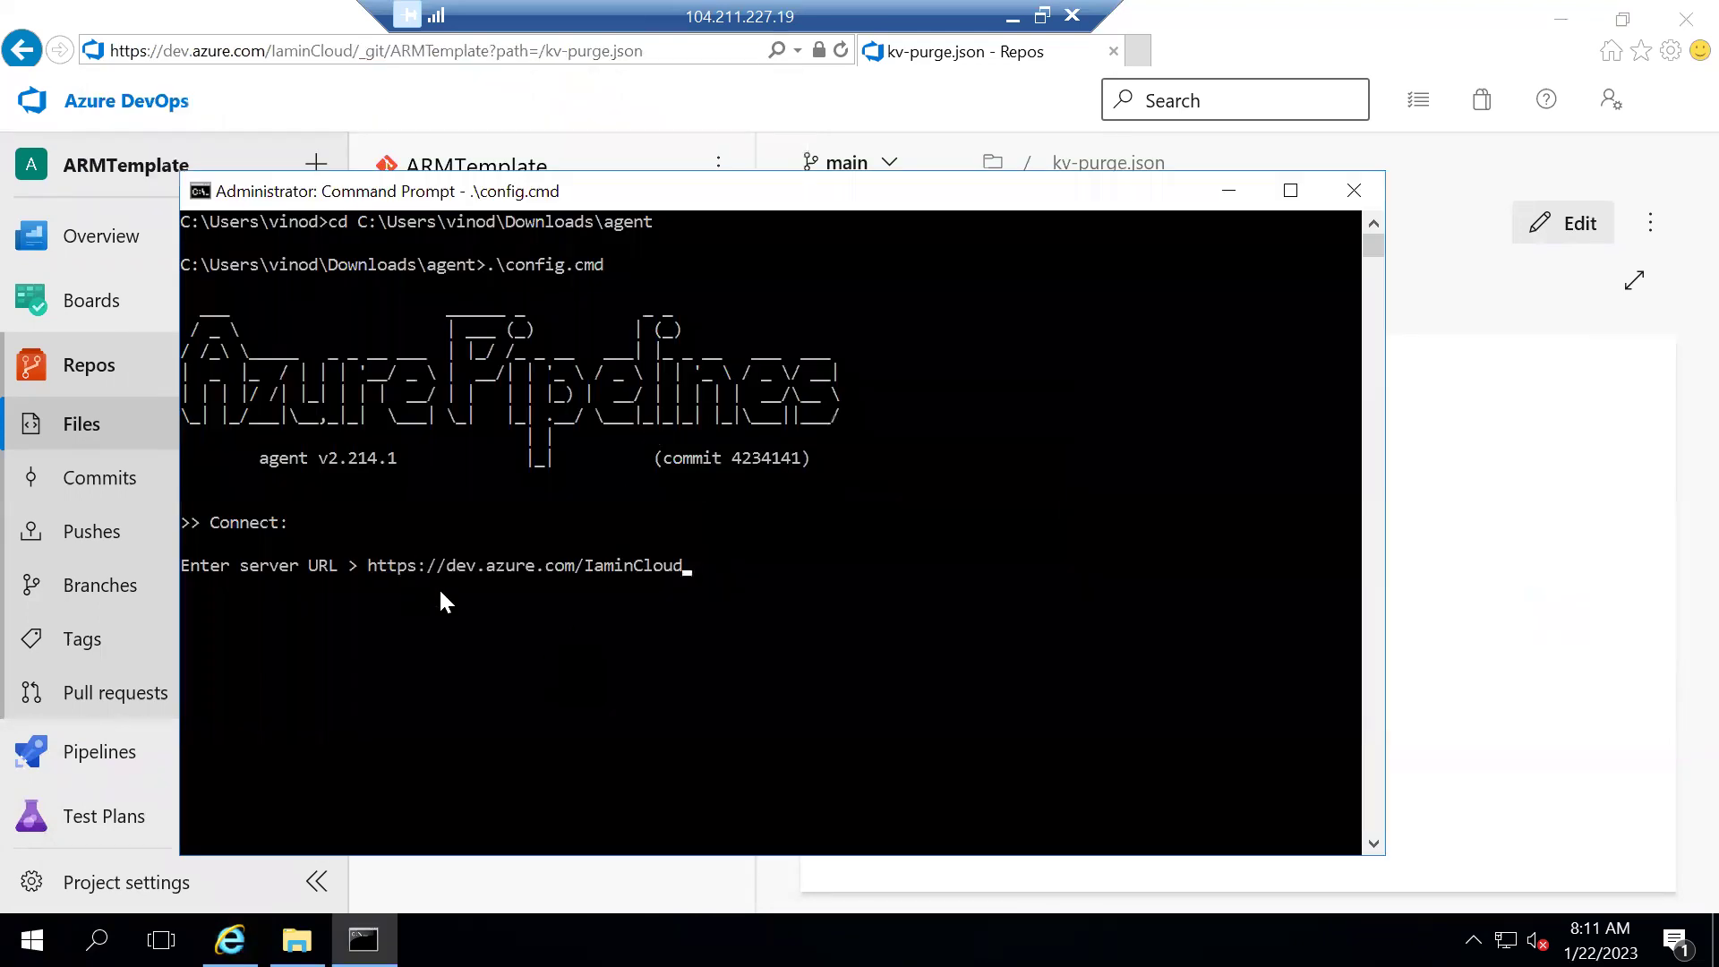
pyautogui.press('Return')
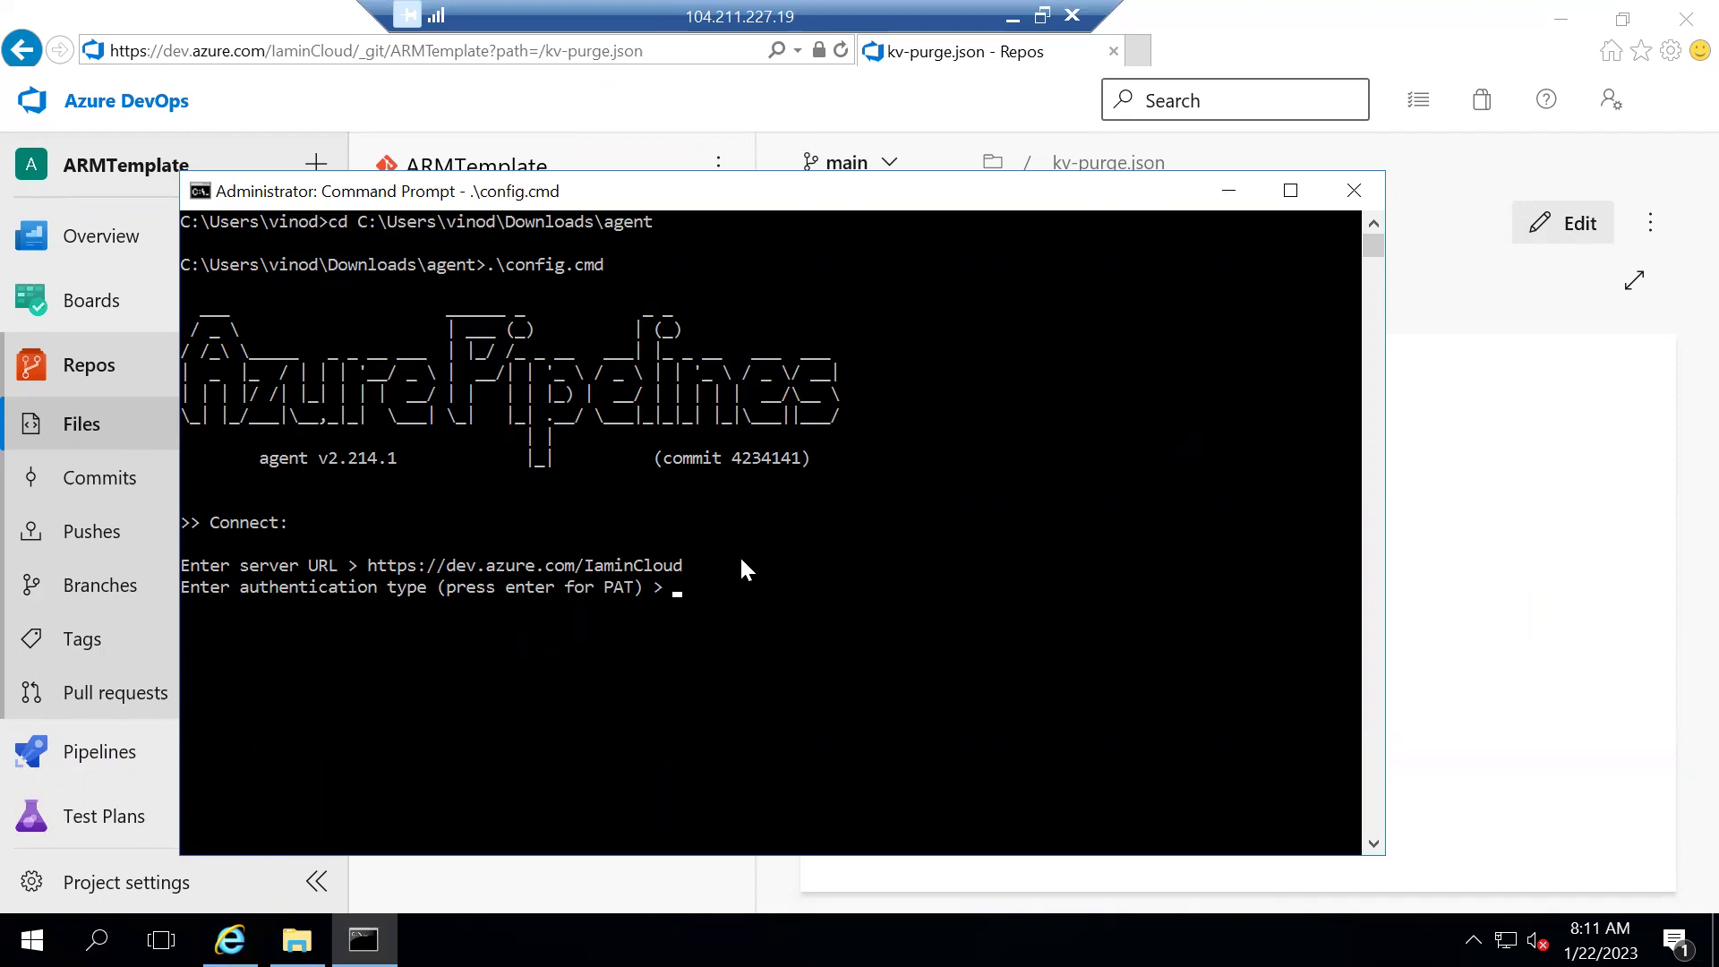
pyautogui.press('Return')
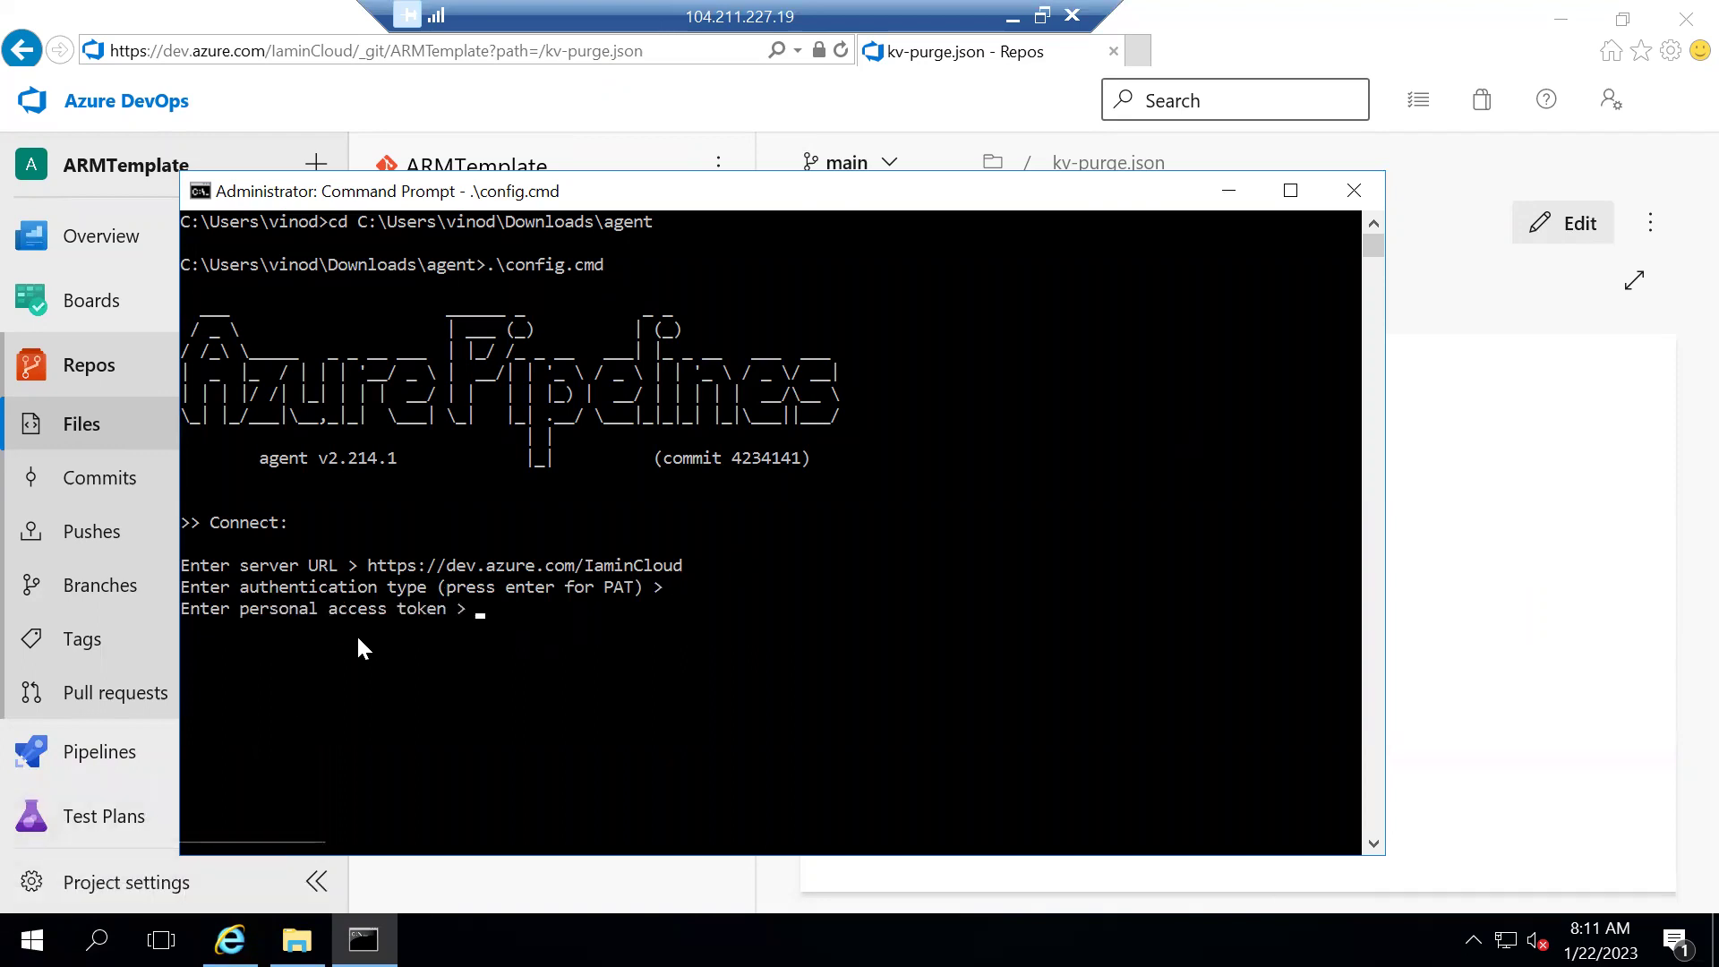
# Go to the Personal access tokens page in User settings and begin a new token
pyautogui.click(1613, 272)
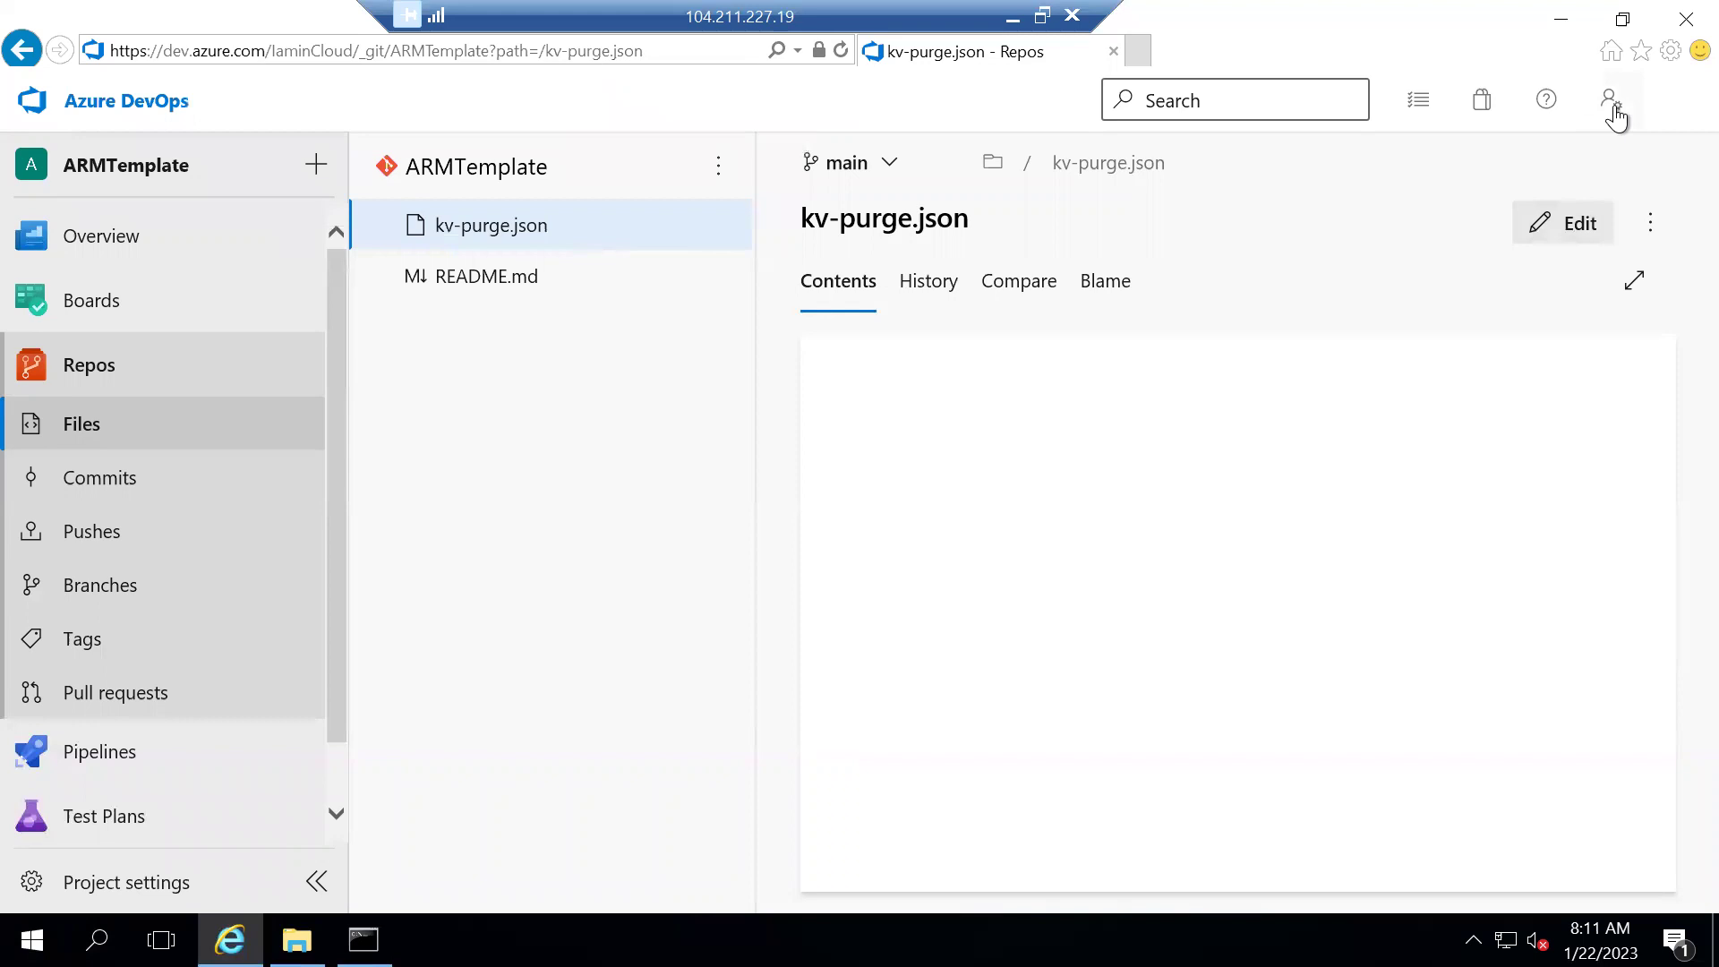
pyautogui.click(1612, 107)
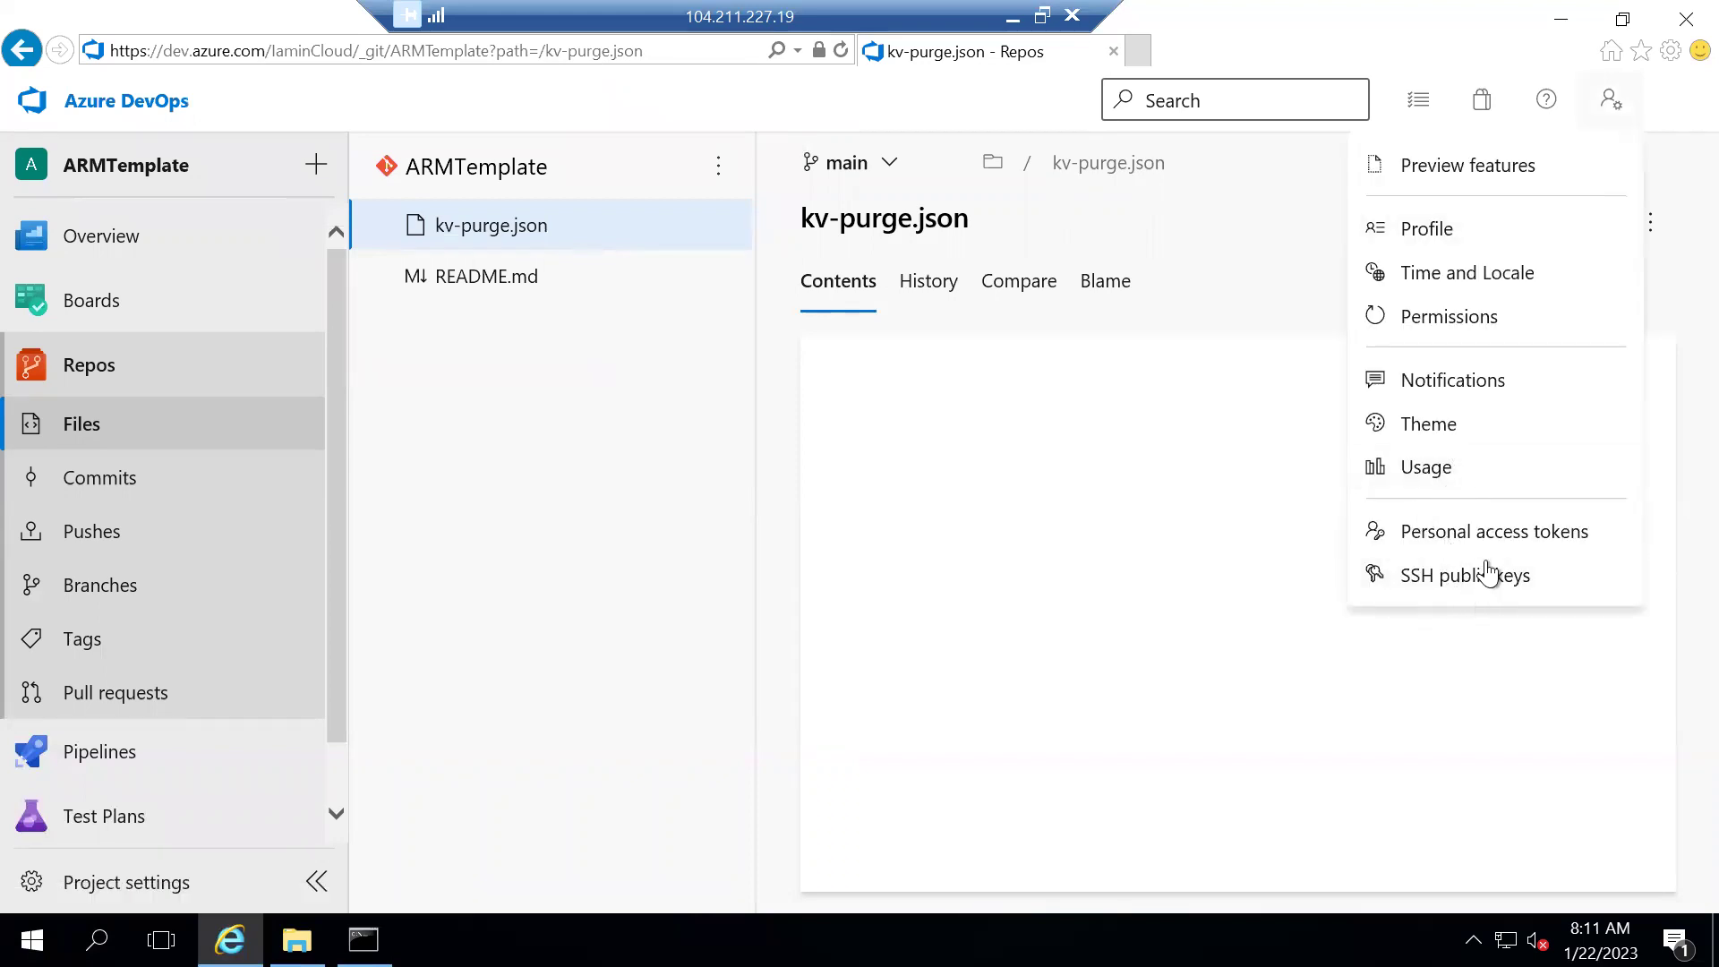
pyautogui.click(1443, 537)
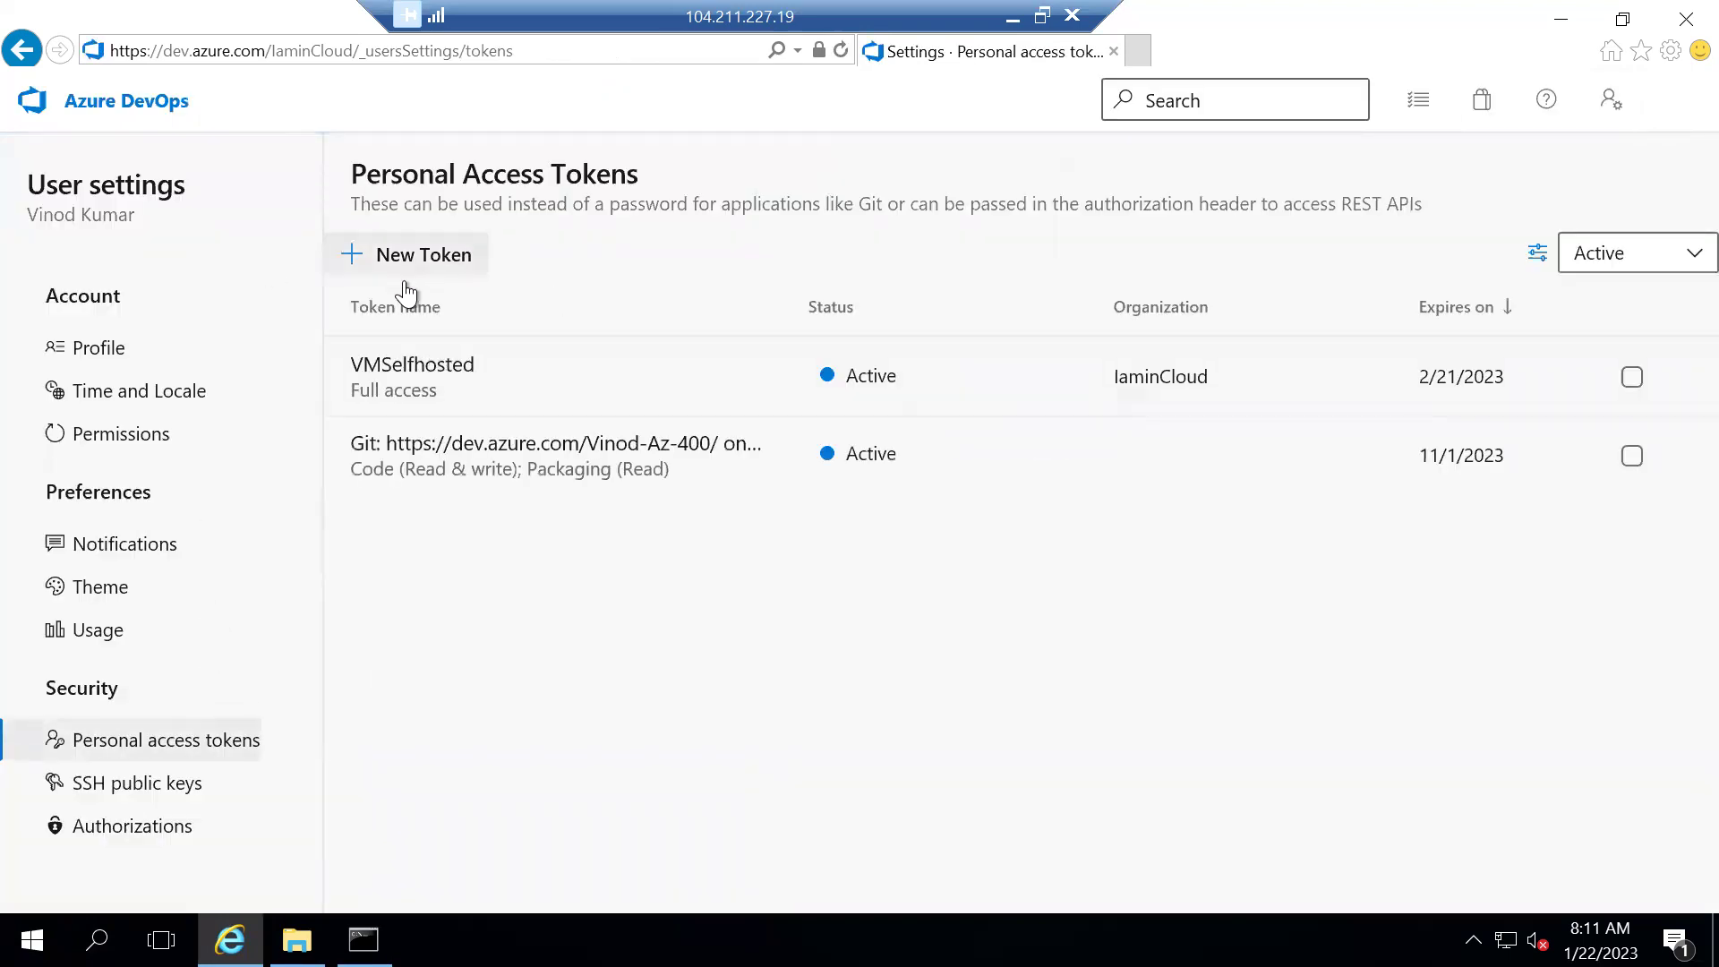
pyautogui.click(431, 255)
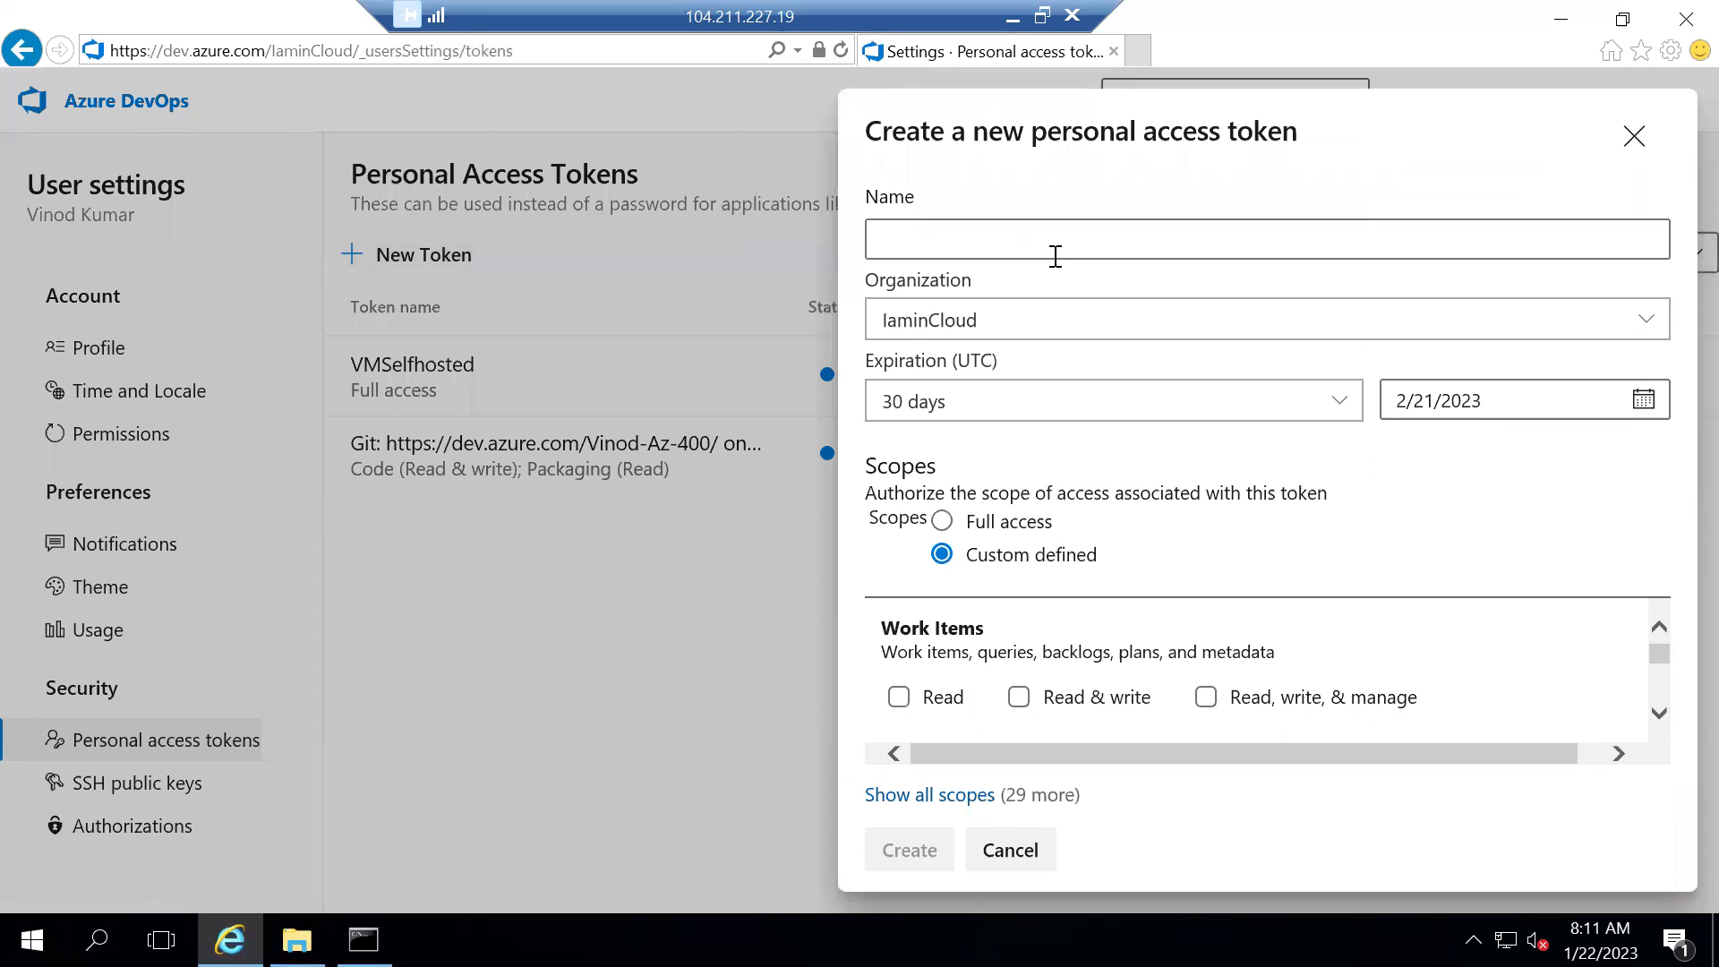
pyautogui.hotkey('alt', 'Left')
pyautogui.press('/')
pyautogui.write('self')
# View the organization's Agent pools list in Organization settings
pyautogui.click(105, 875)
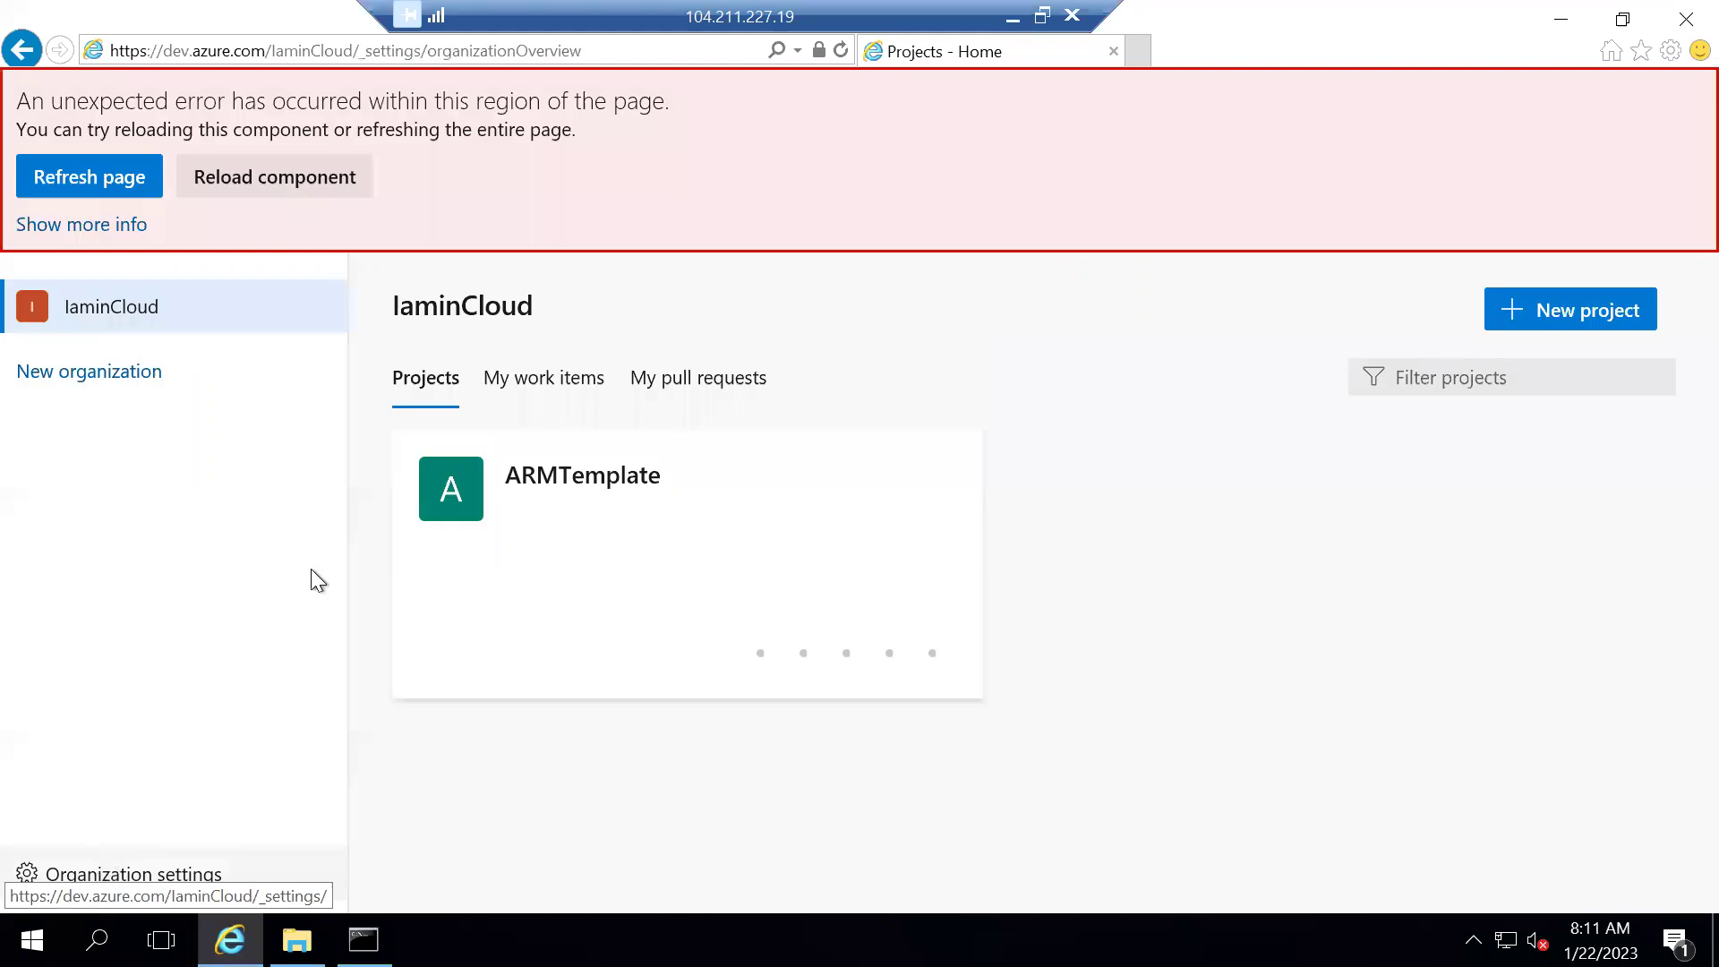
pyautogui.scroll(-2, 103, 769)
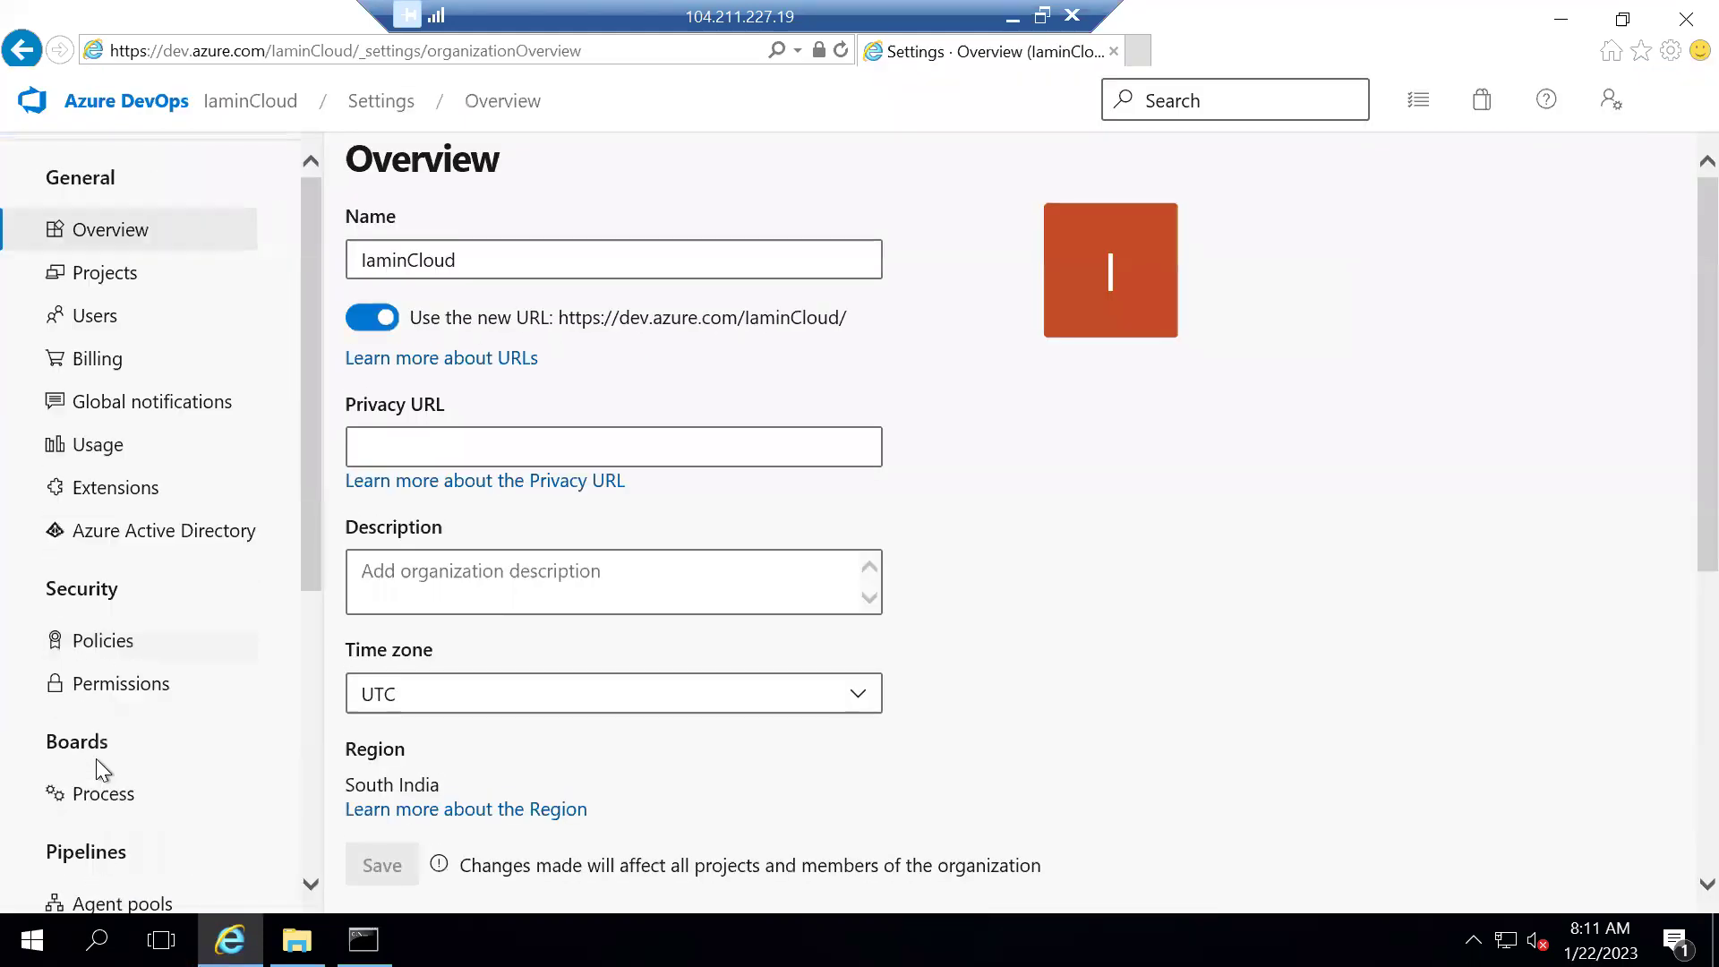
pyautogui.scroll(-3, 103, 770)
pyautogui.click(88, 656)
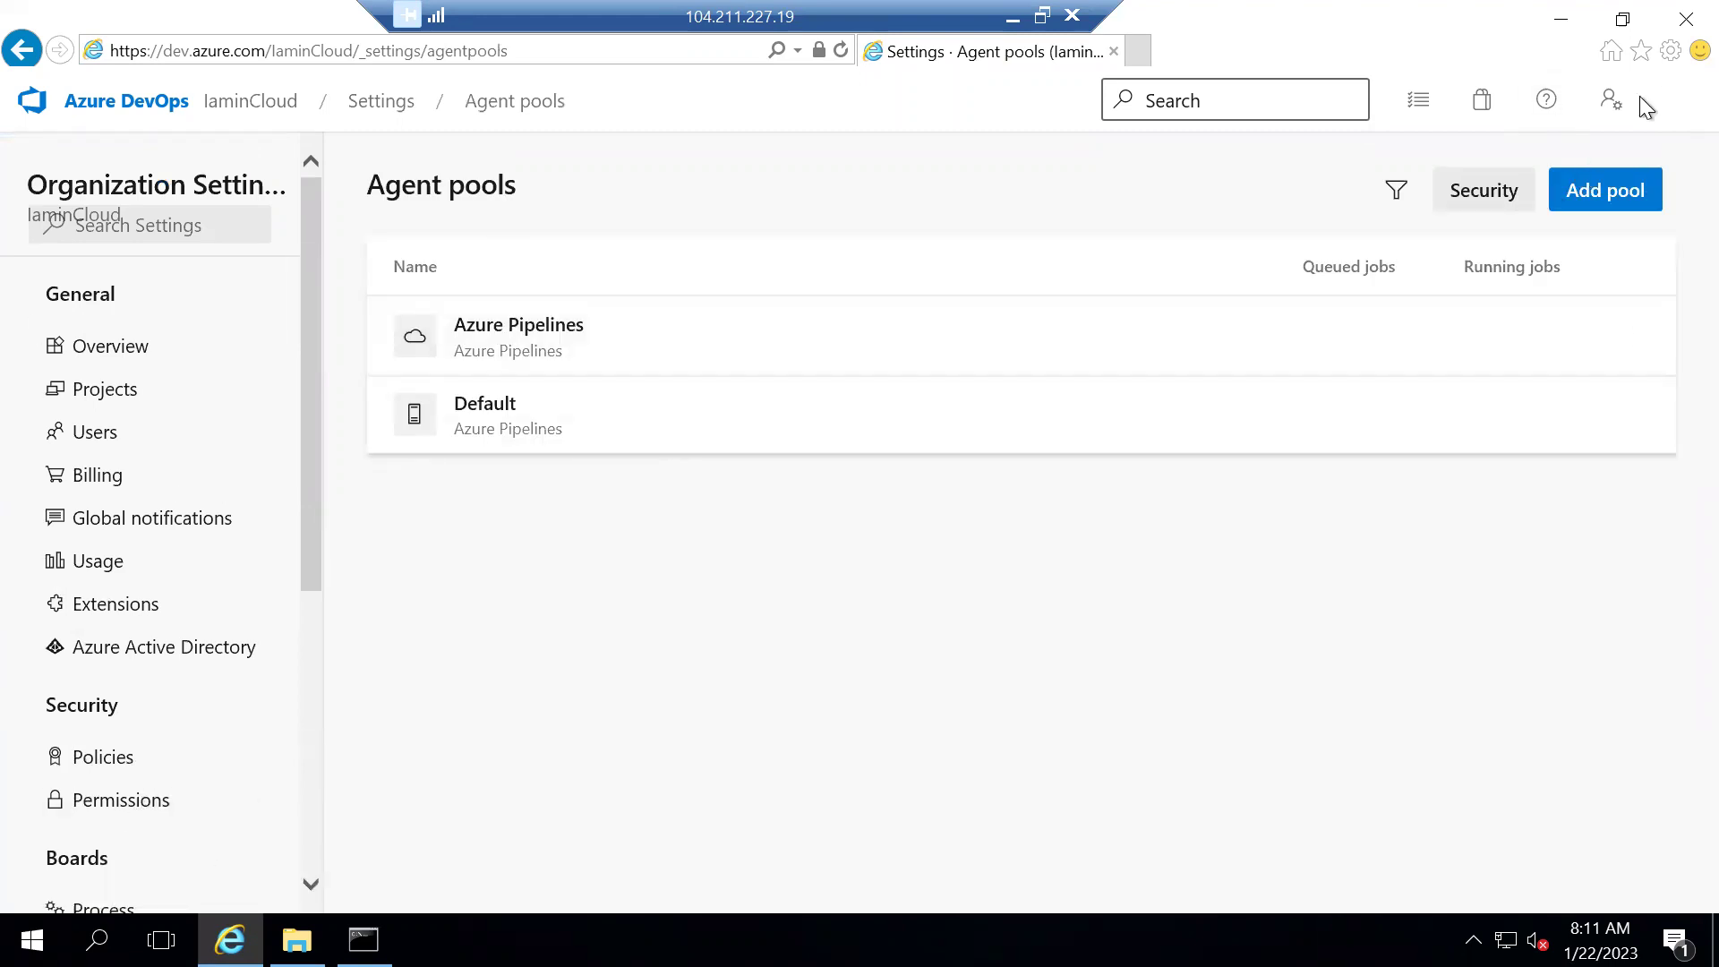
# Create a Full access personal access token named selfhostedkey and copy it
pyautogui.click(1611, 99)
pyautogui.click(1455, 535)
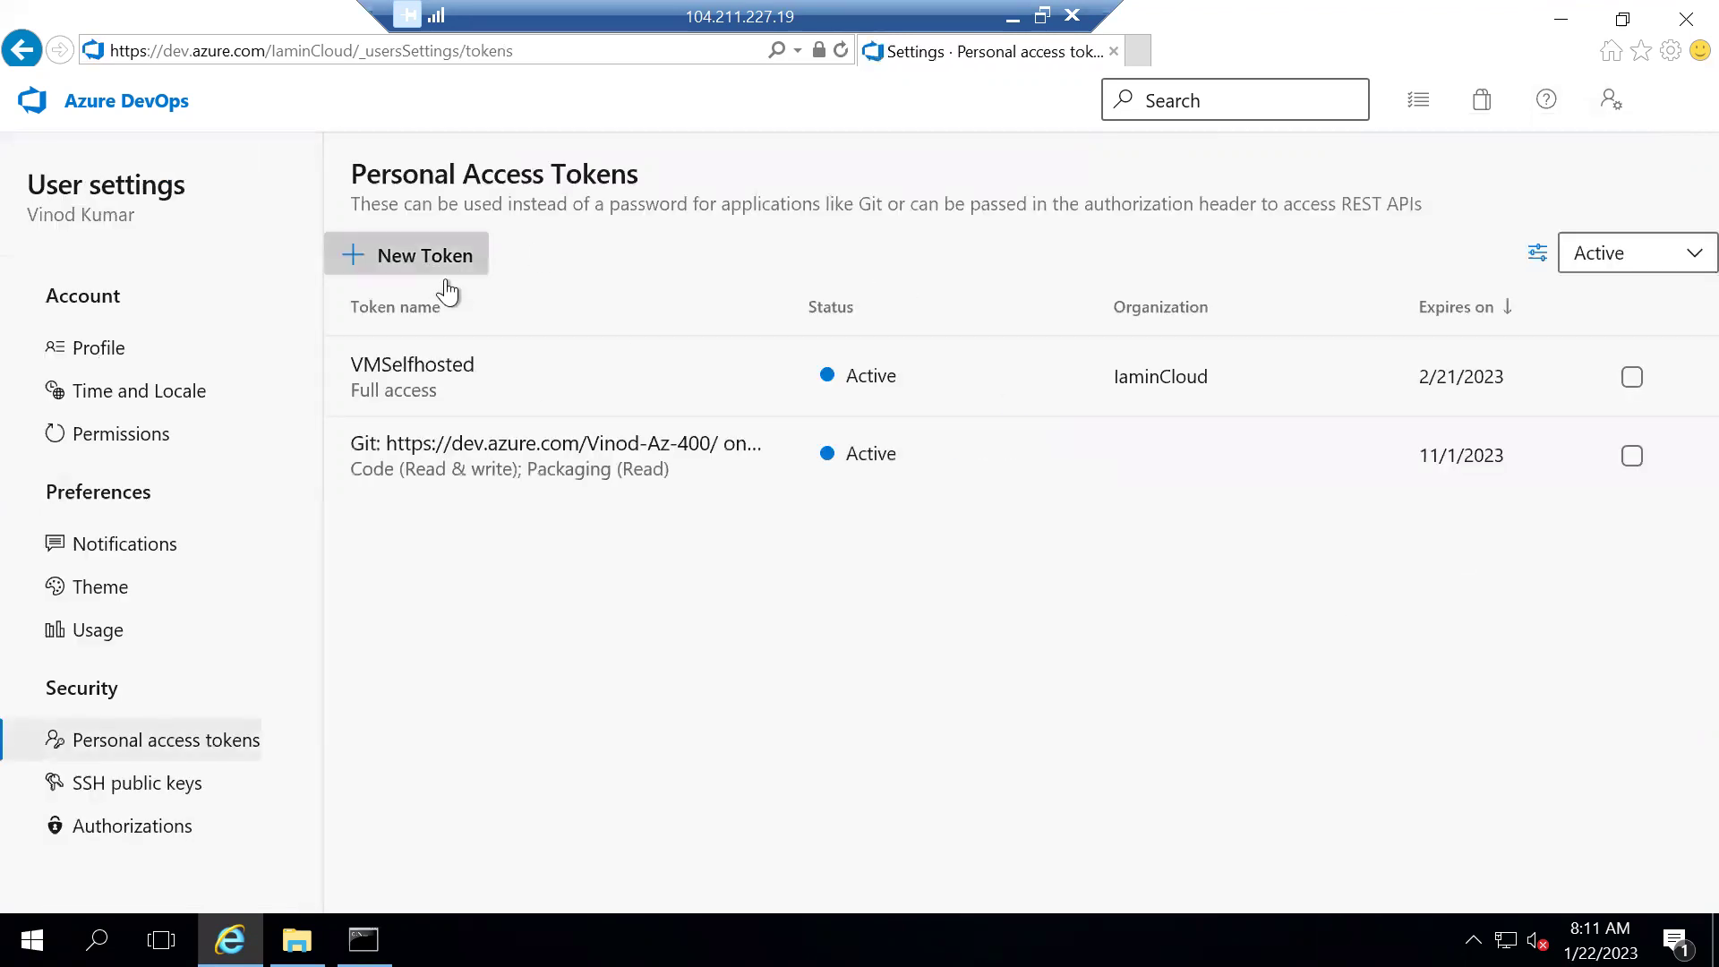
pyautogui.click(447, 290)
pyautogui.click(946, 242)
pyautogui.write('selfhosted')
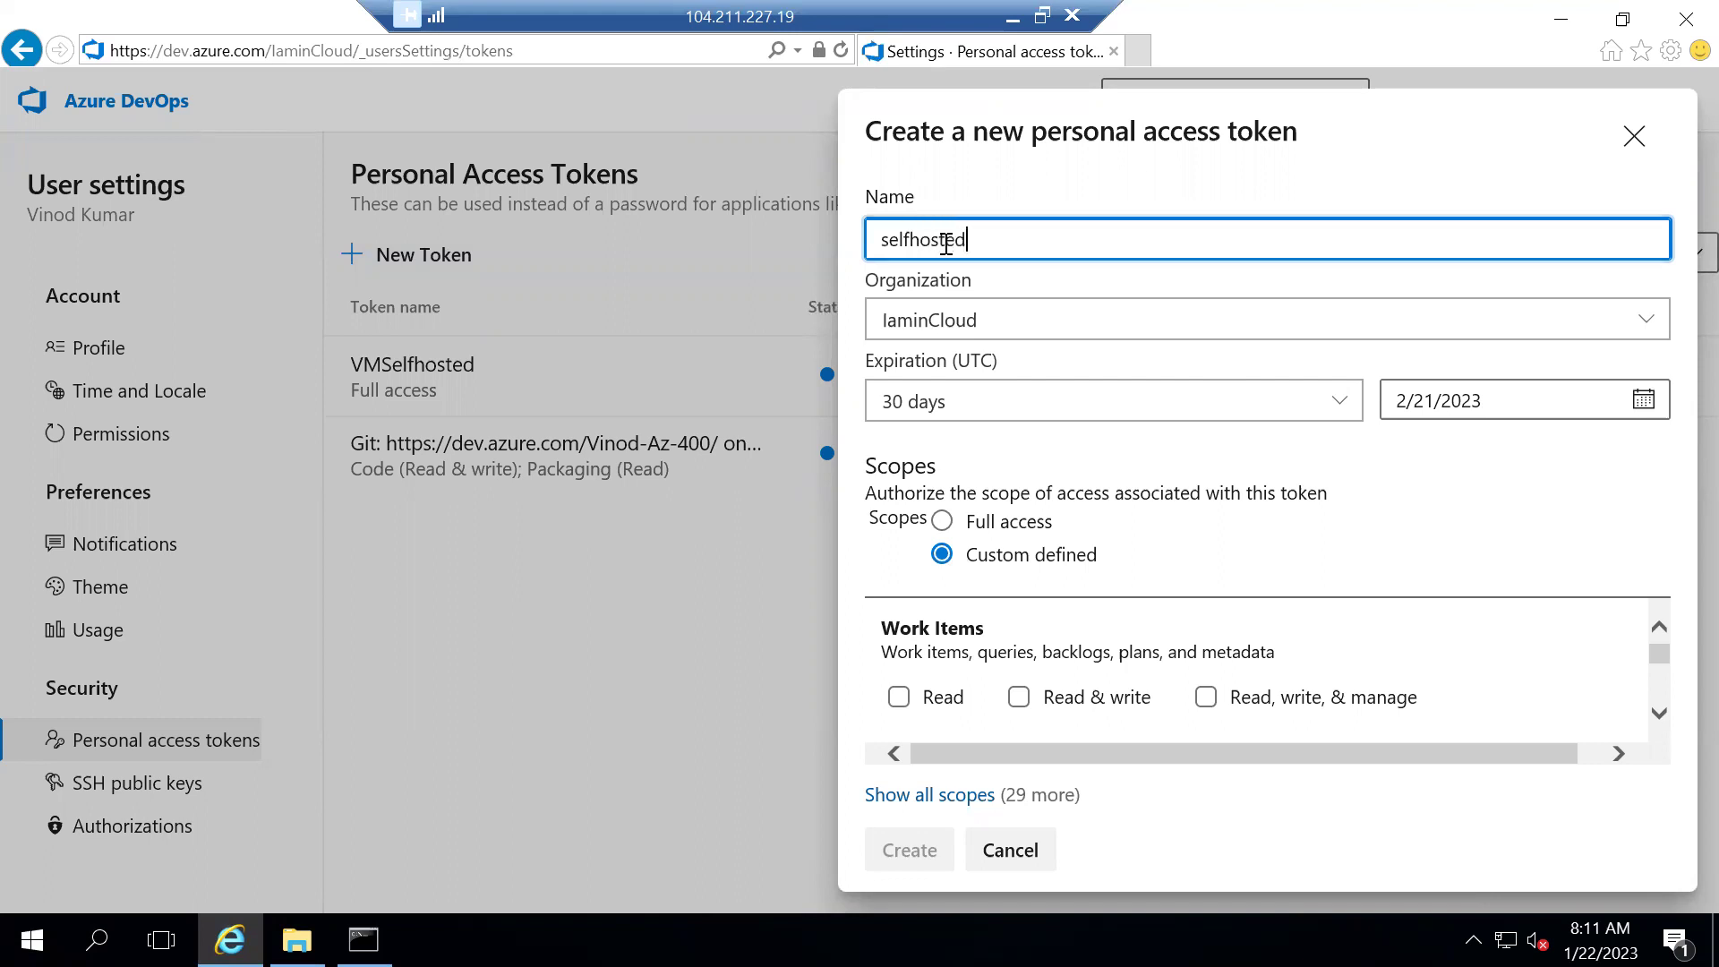
pyautogui.write('key')
pyautogui.click(1384, 498)
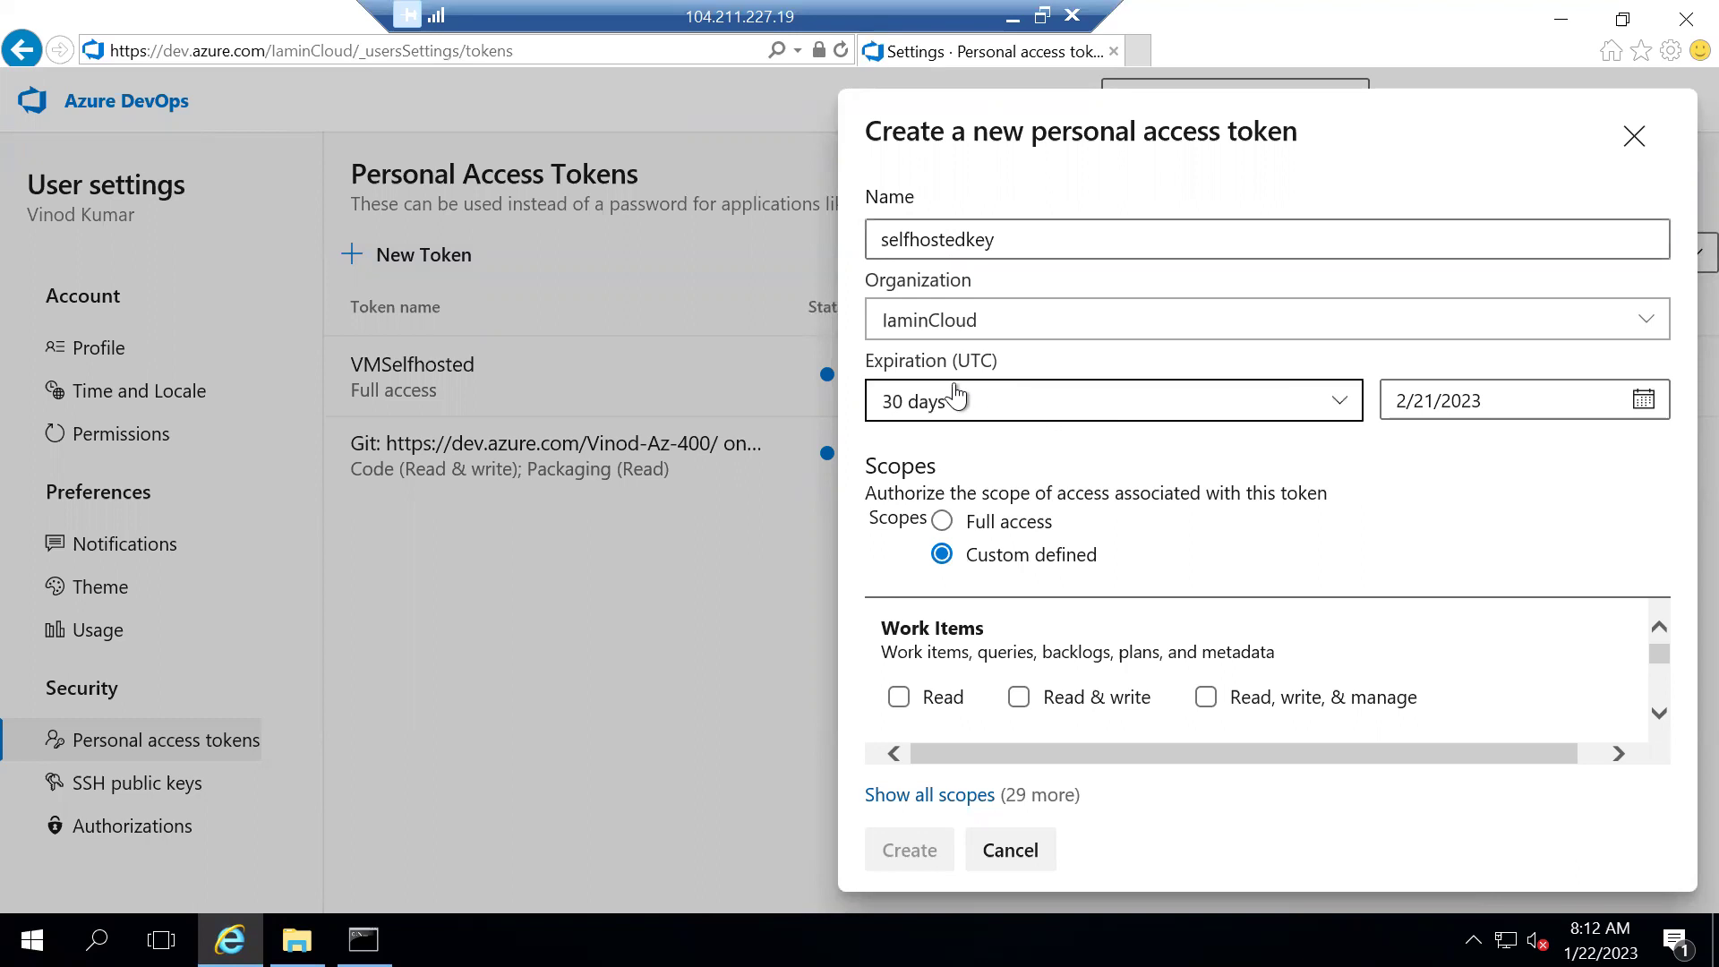
pyautogui.click(965, 530)
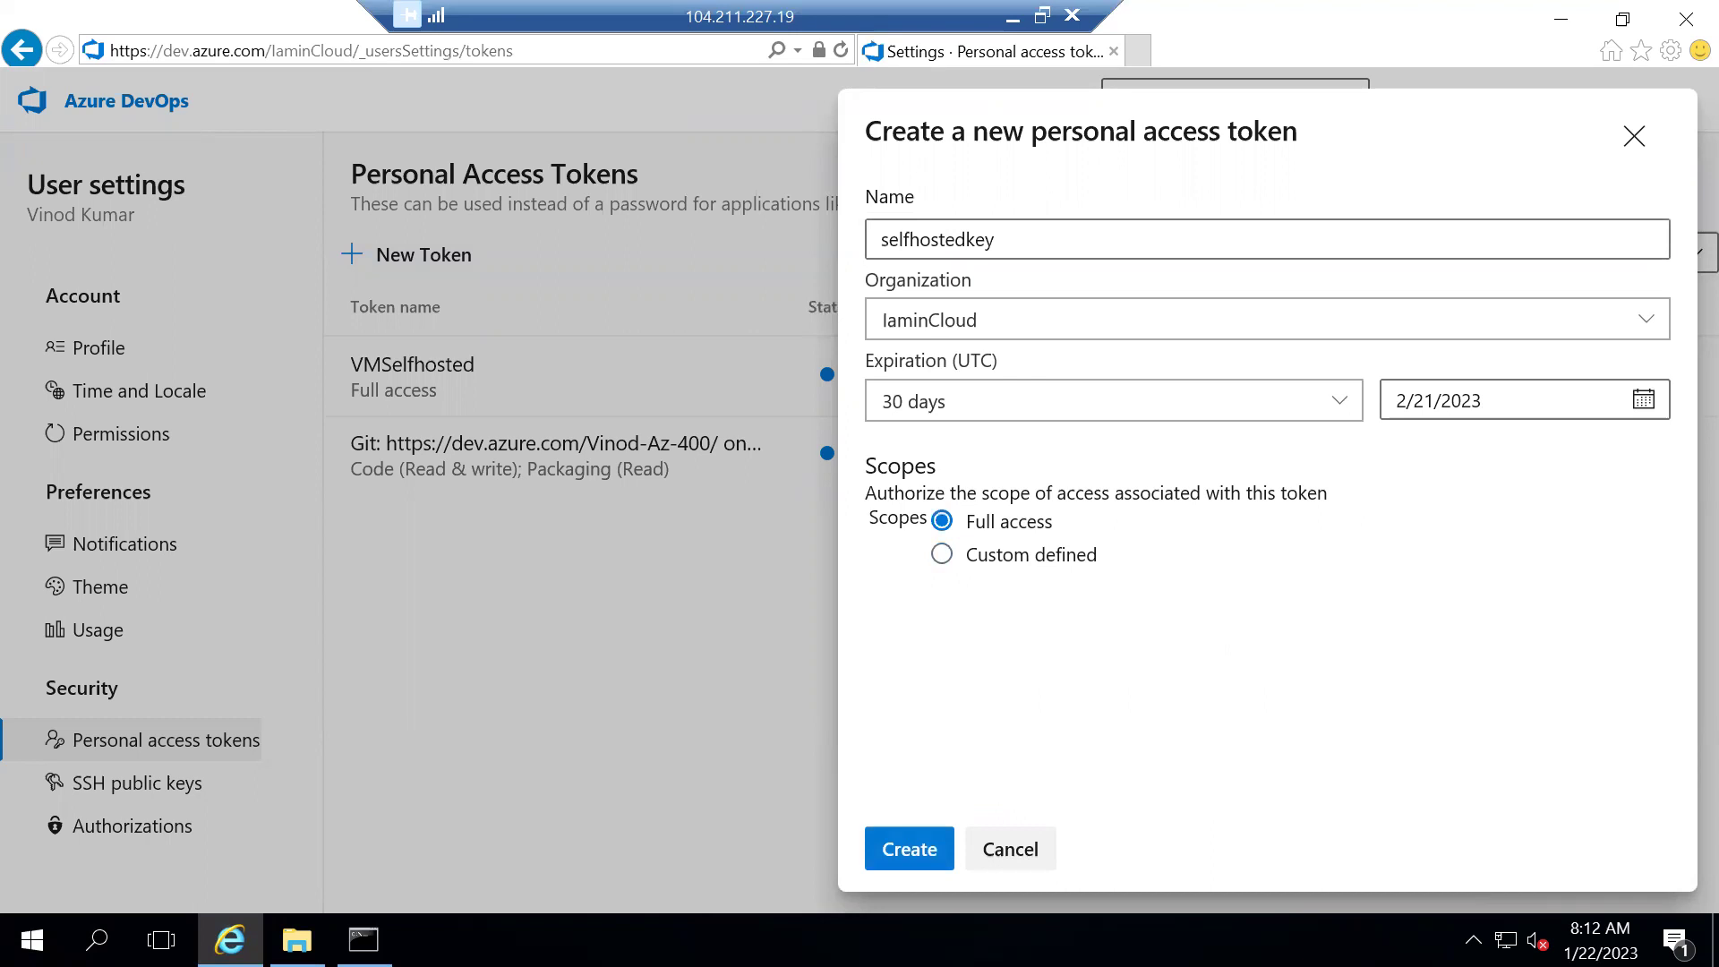
pyautogui.press('Return')
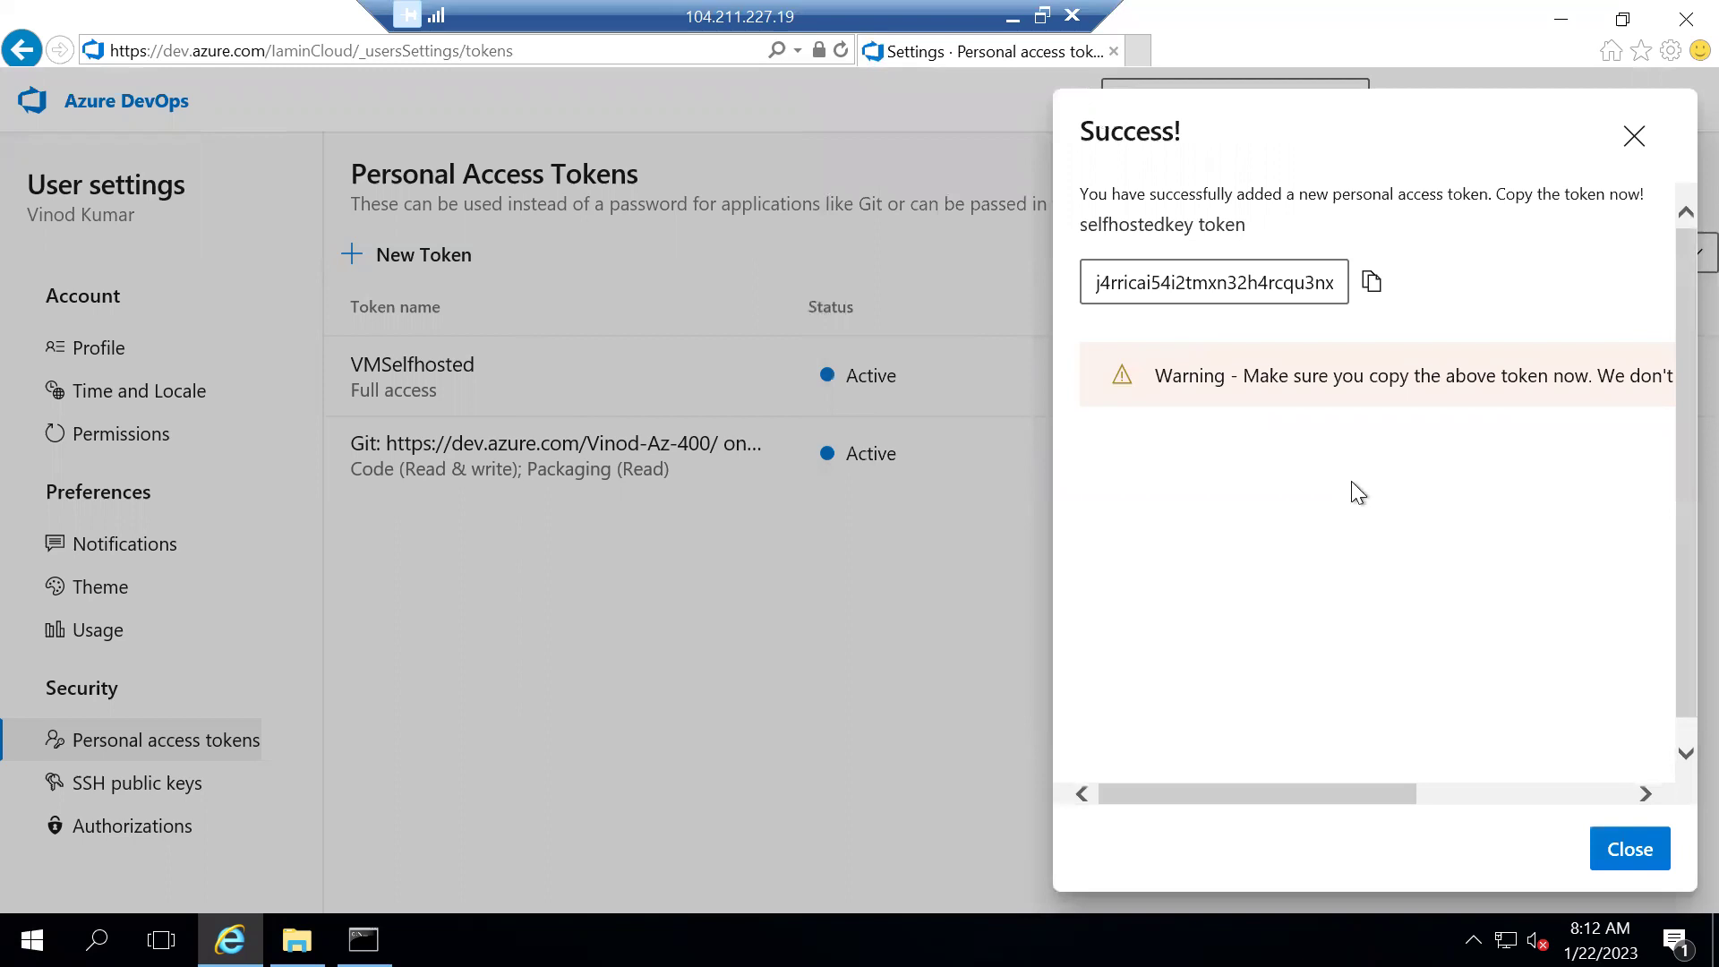
pyautogui.press('Tab')
# Paste the copied token at the config.cmd token prompt and accept the Default pool
pyautogui.press('Return')
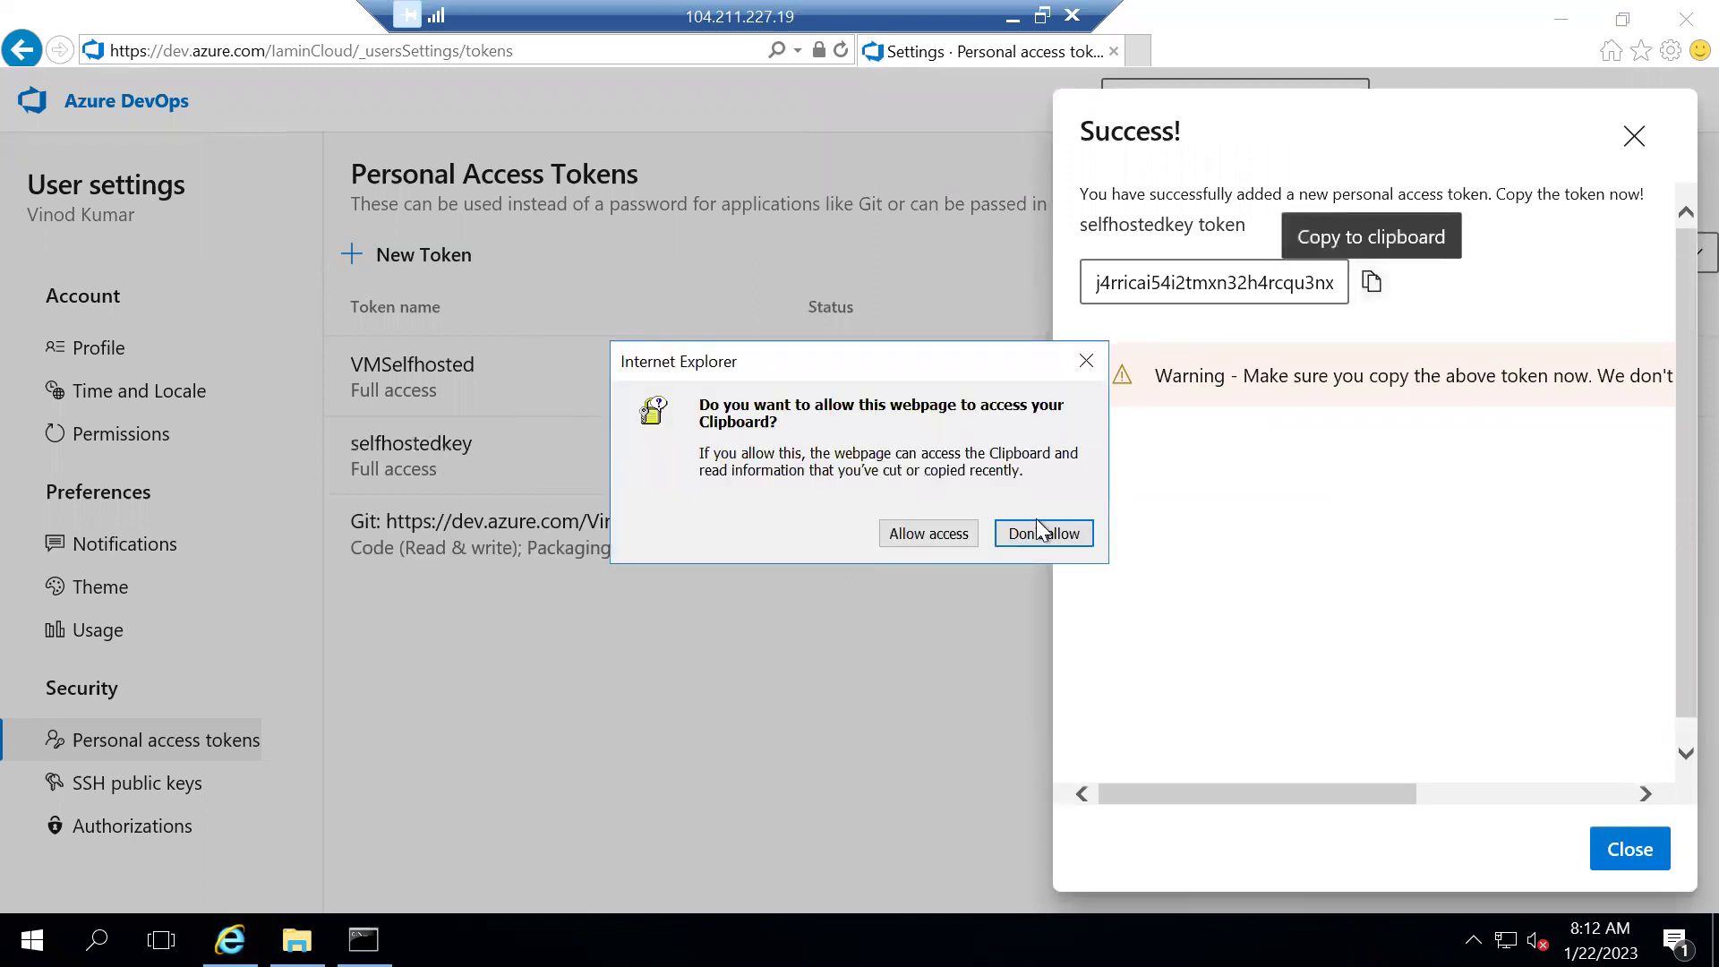
pyautogui.click(929, 533)
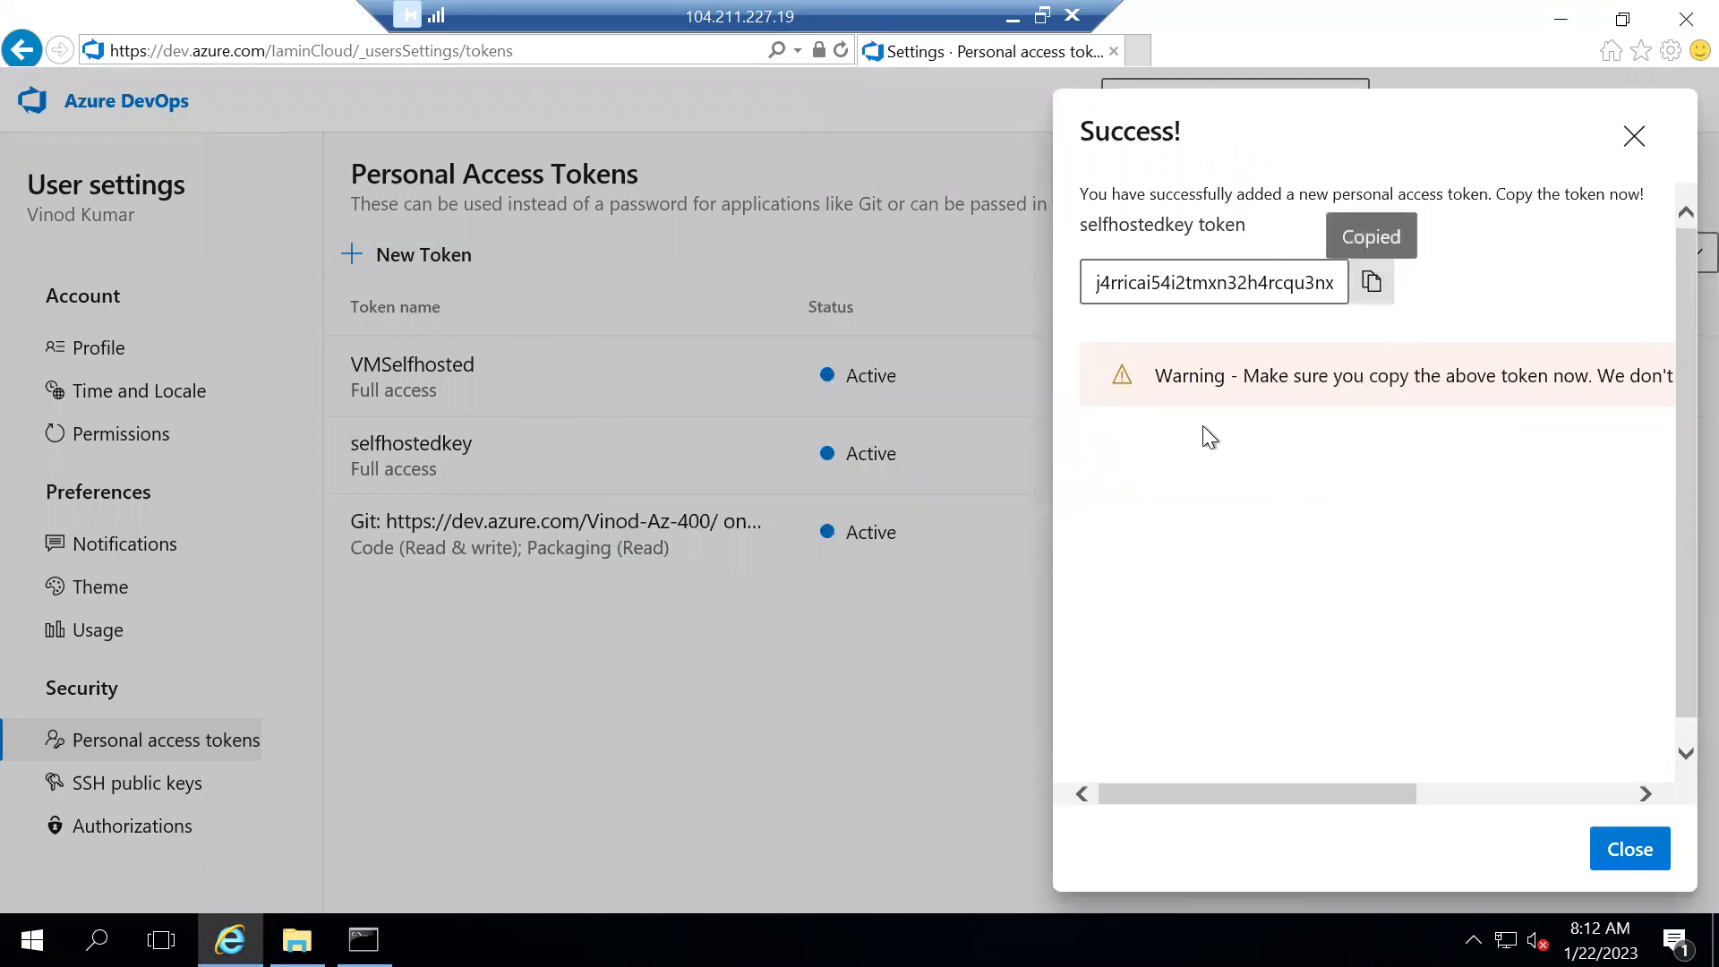
pyautogui.click(362, 939)
pyautogui.rightClick(565, 653)
pyautogui.press('Return')
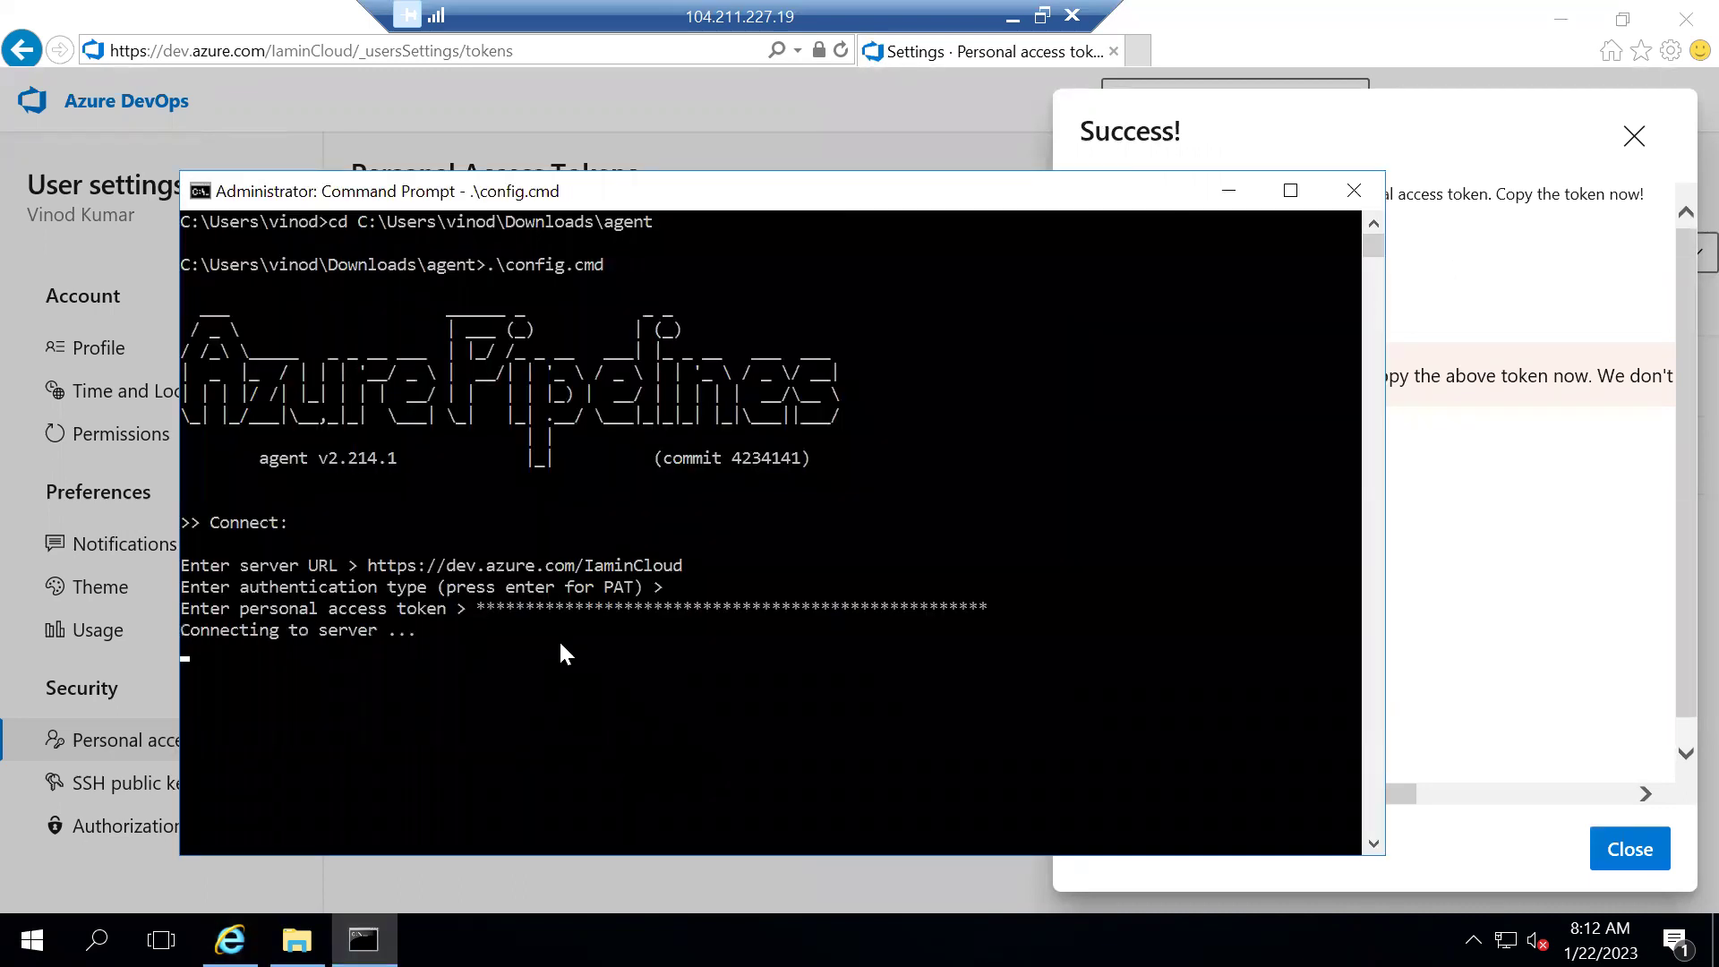
pyautogui.press('Return')
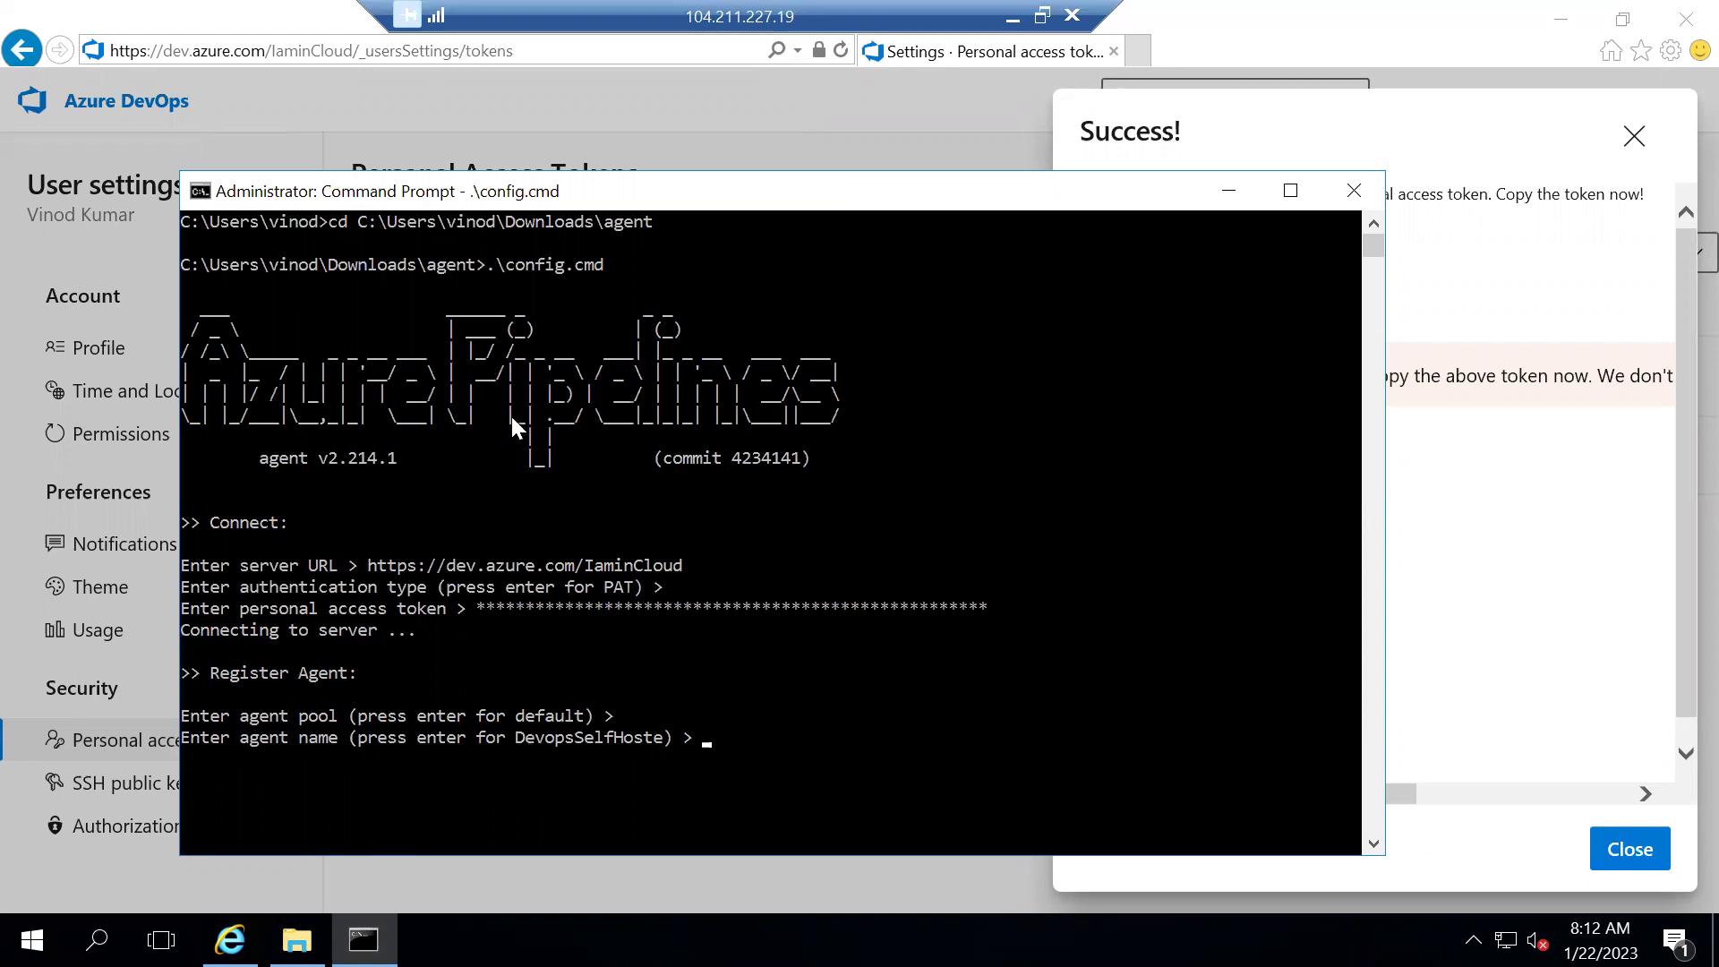
# Return to Organization settings and show the Agent pools list
pyautogui.click(588, 132)
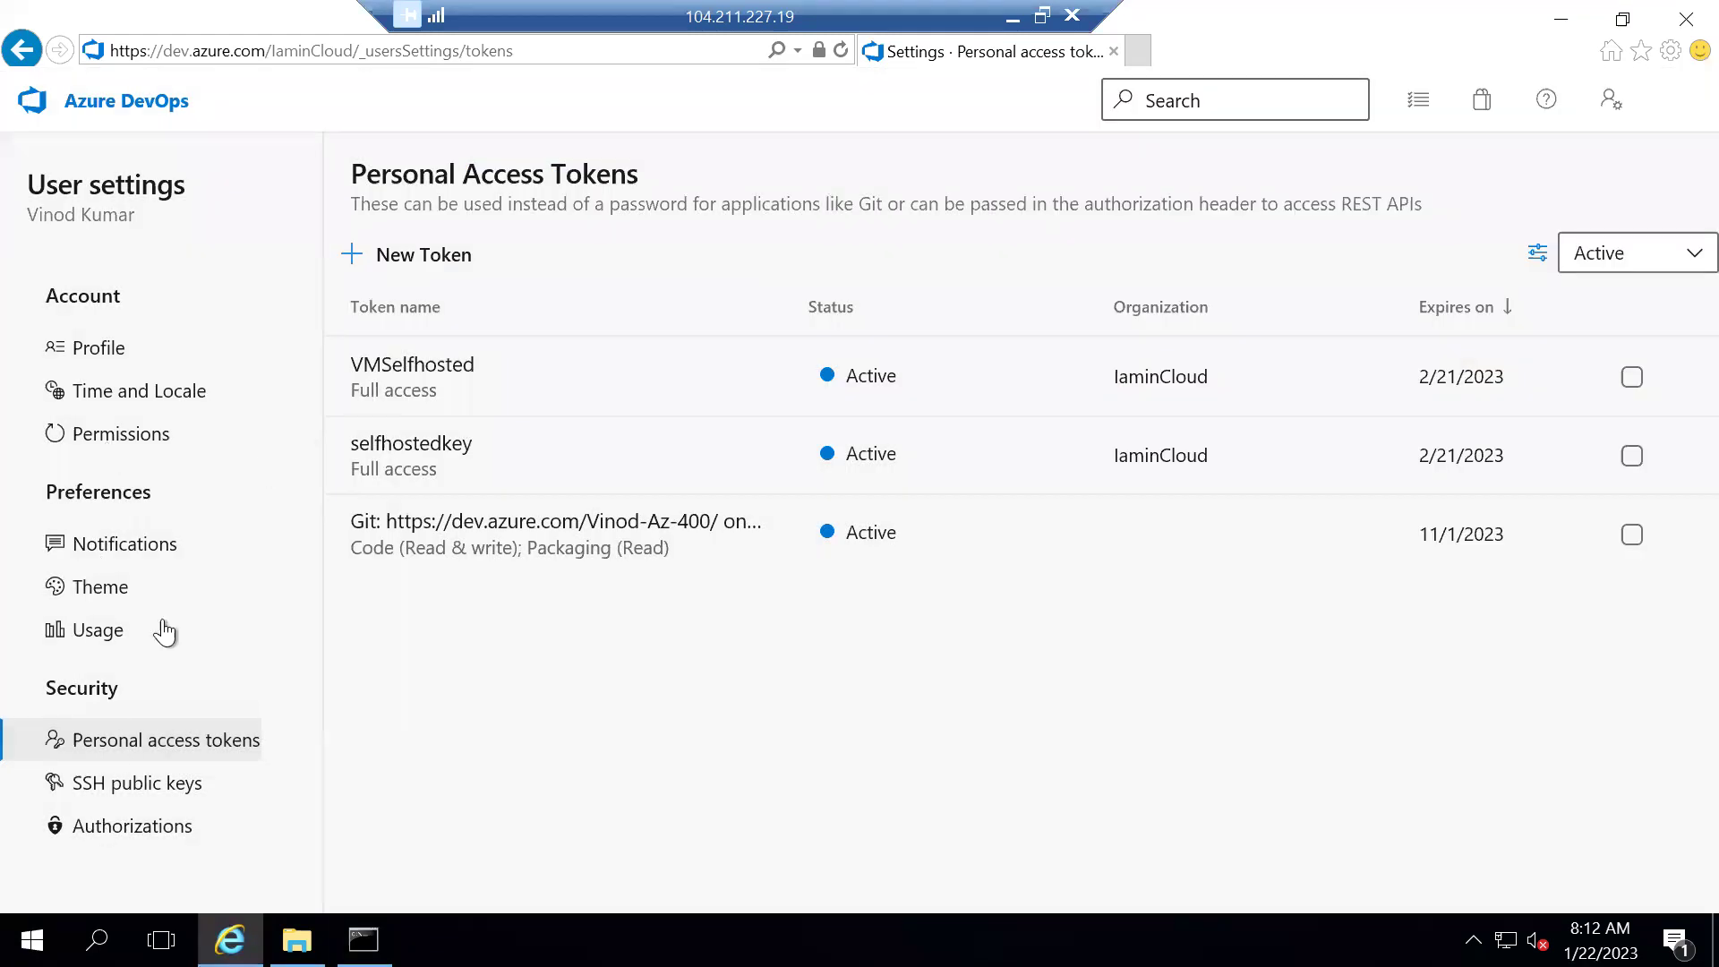
pyautogui.click(125, 102)
pyautogui.click(117, 875)
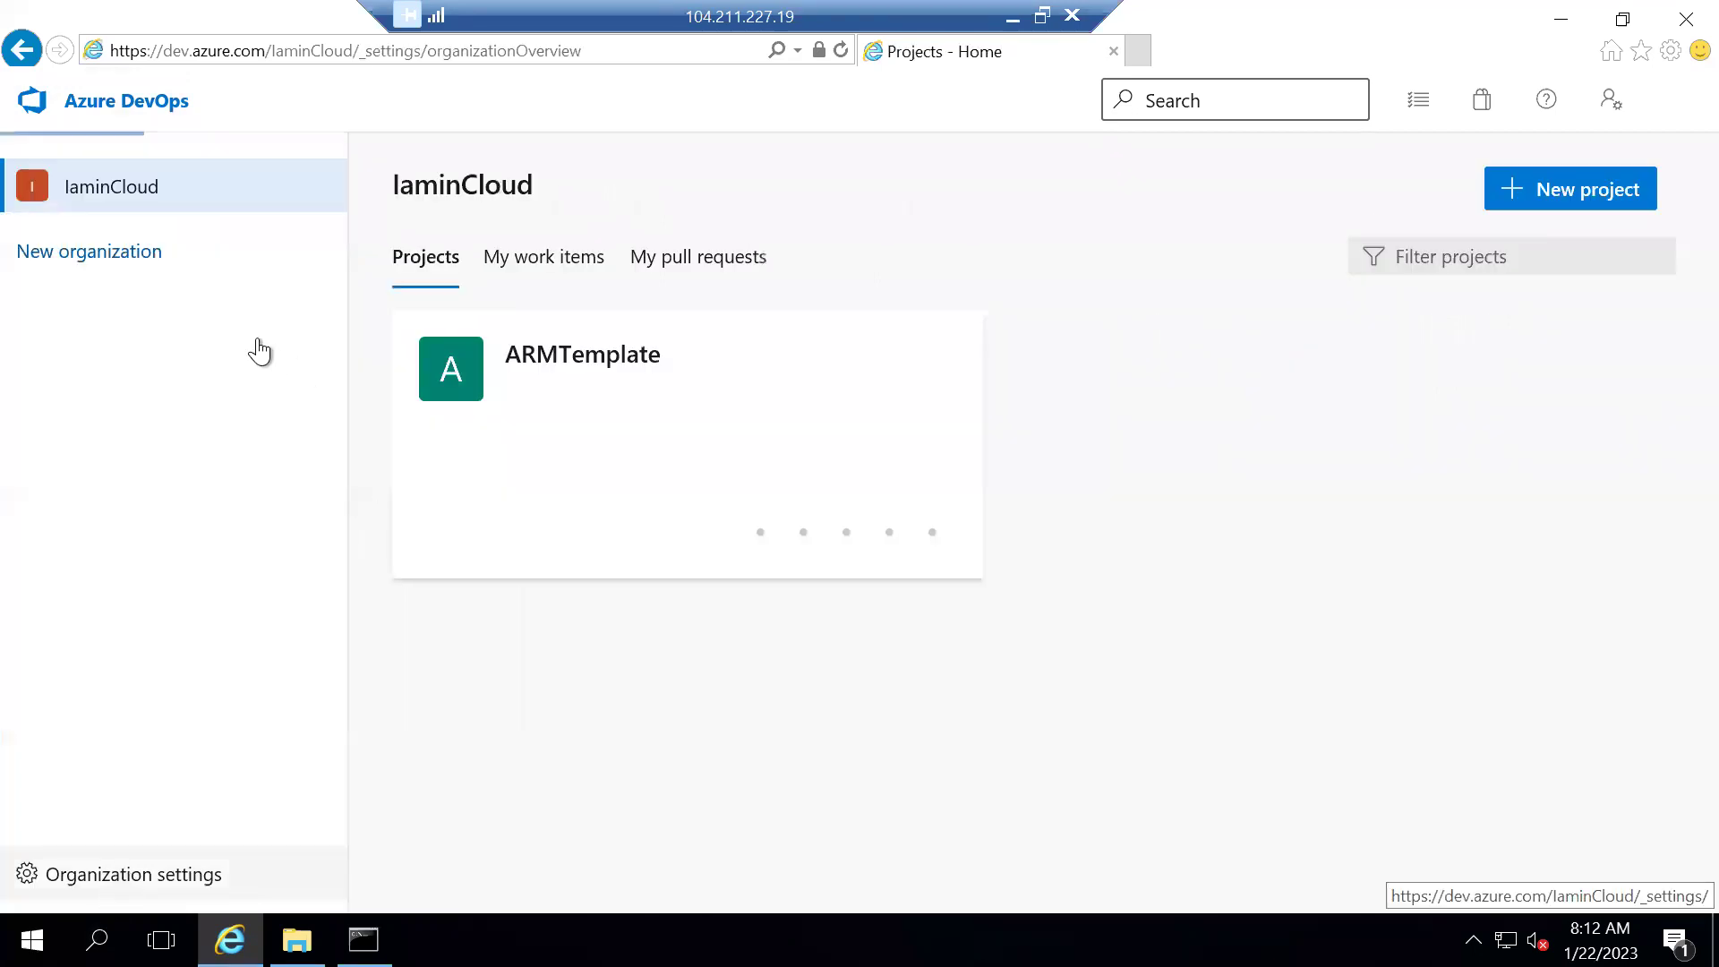
pyautogui.scroll(-3, 106, 788)
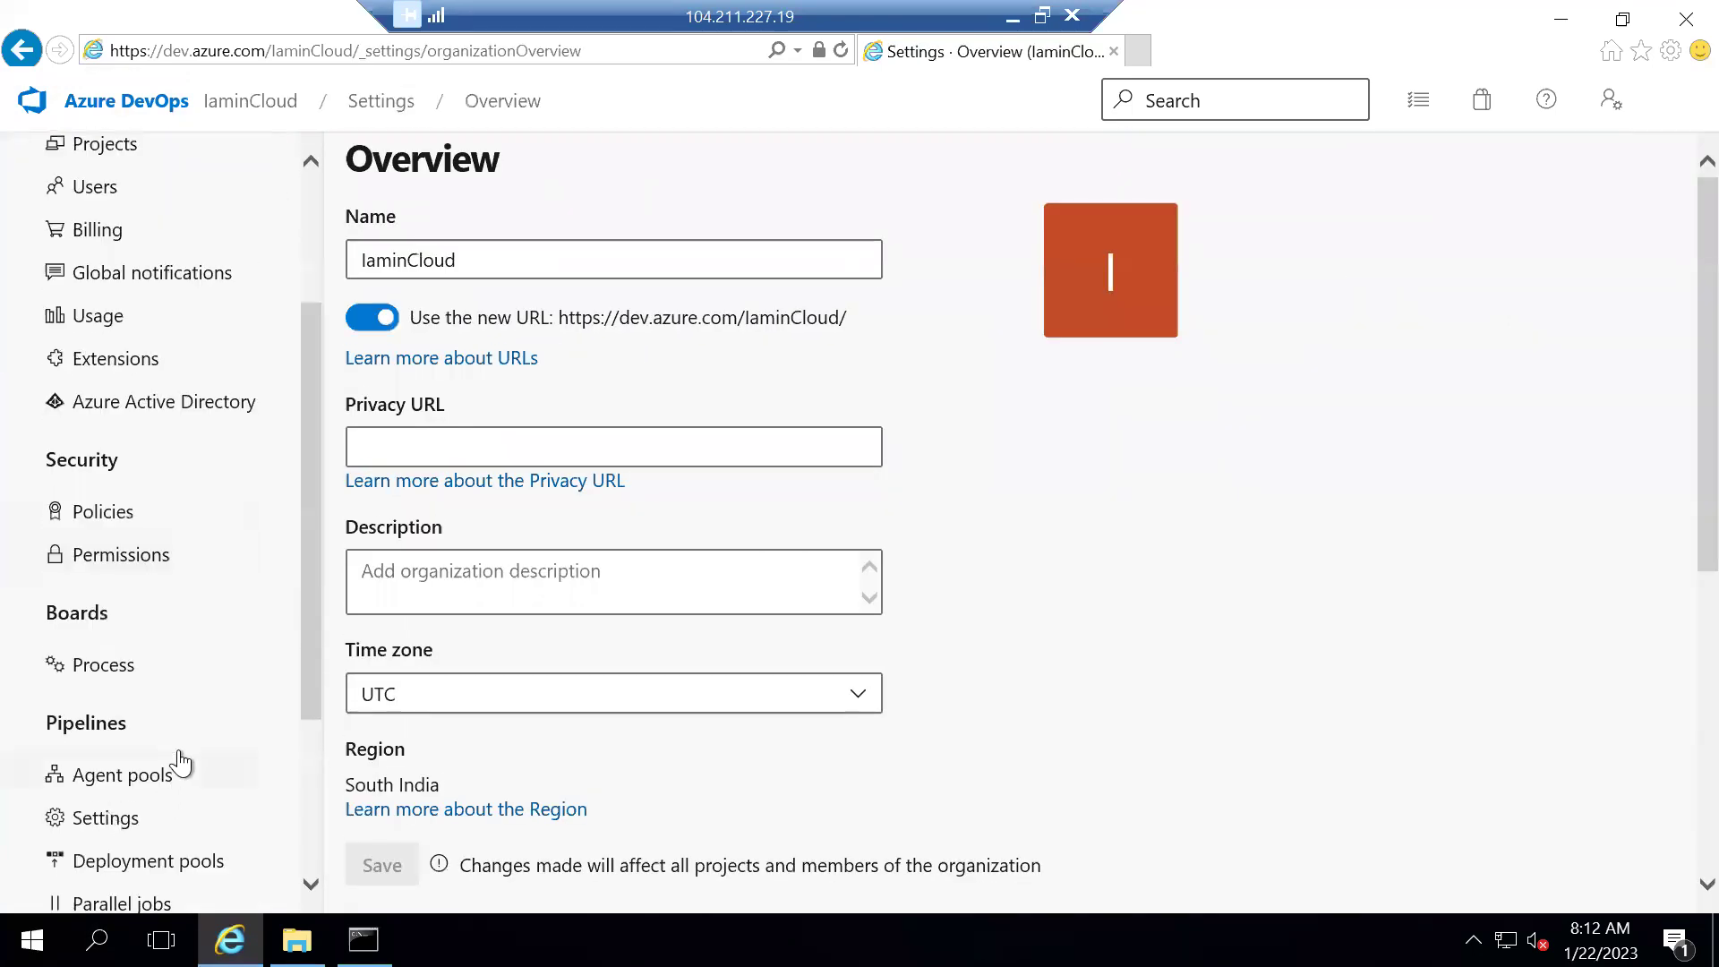
pyautogui.scroll(-2, 181, 763)
pyautogui.click(148, 666)
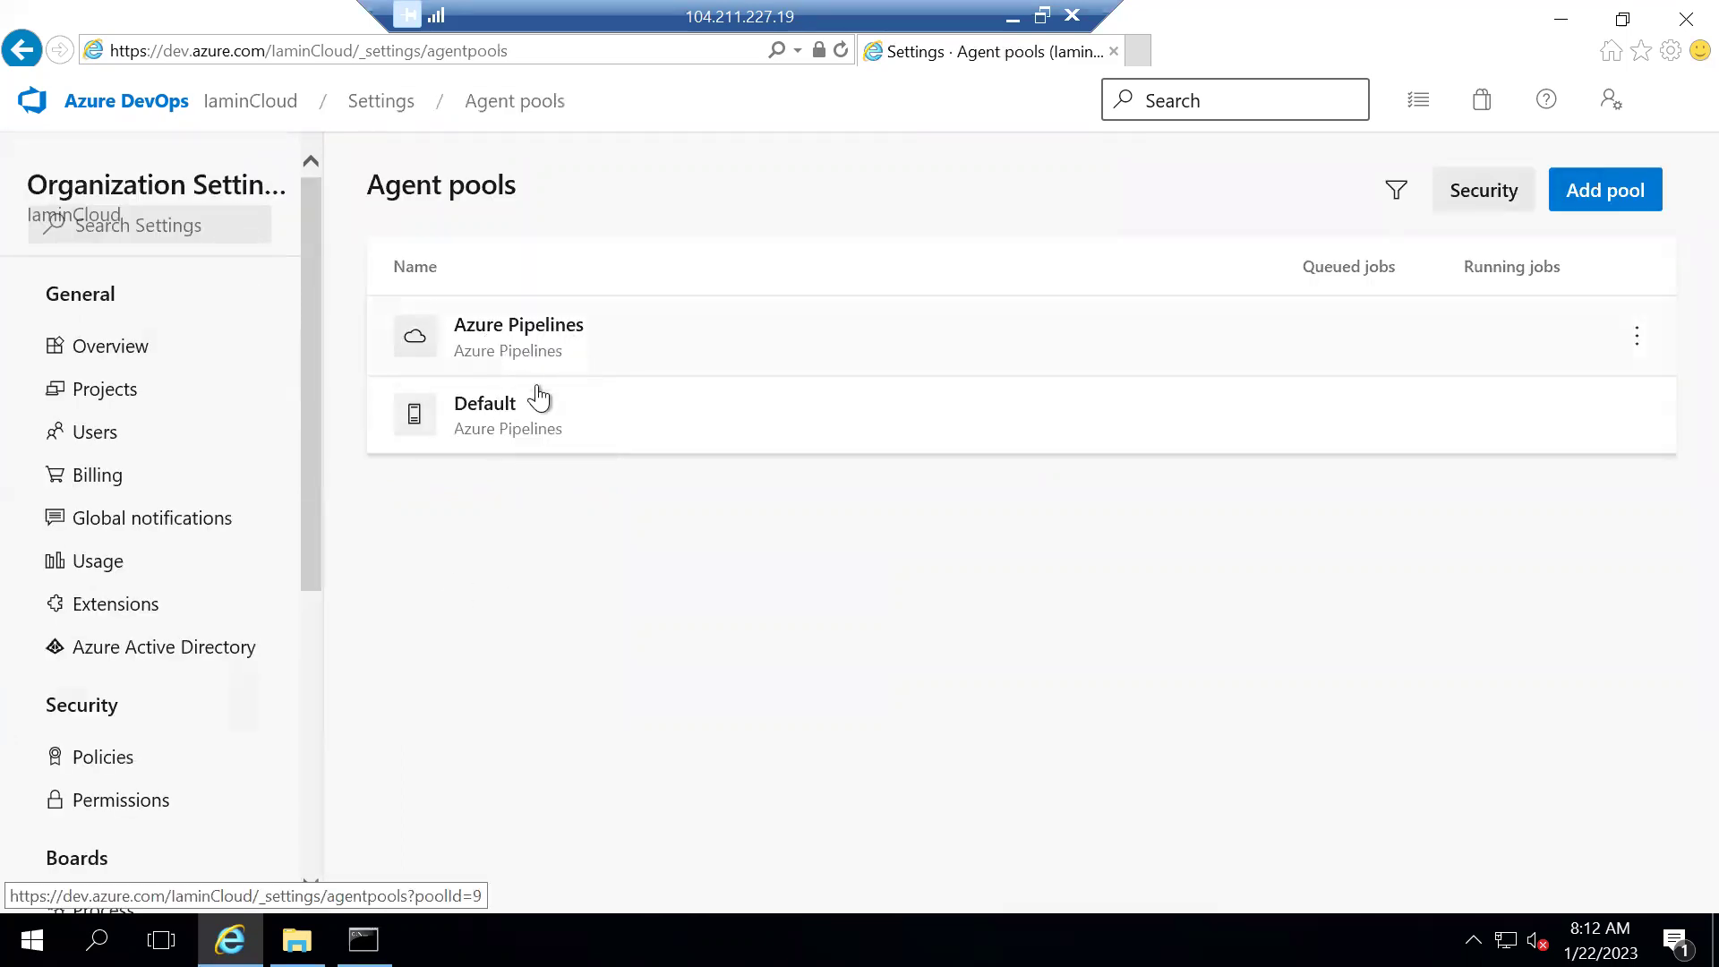
# Accept the default agent name in the config.cmd console
pyautogui.click(364, 939)
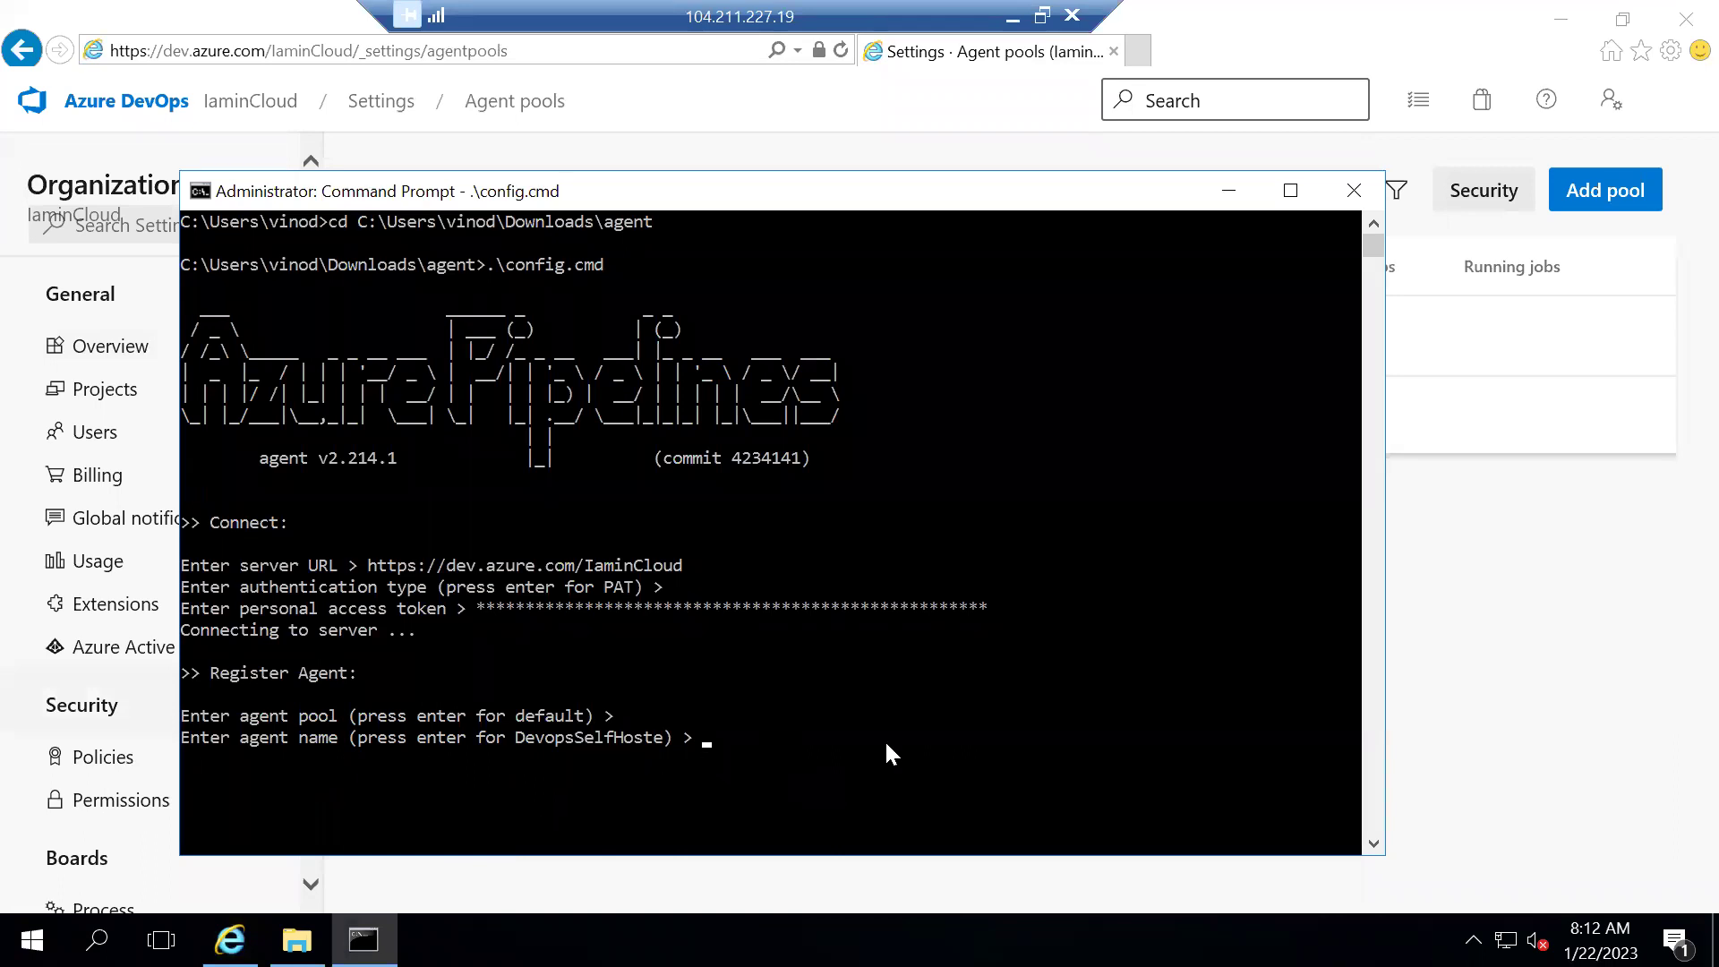
pyautogui.click(736, 740)
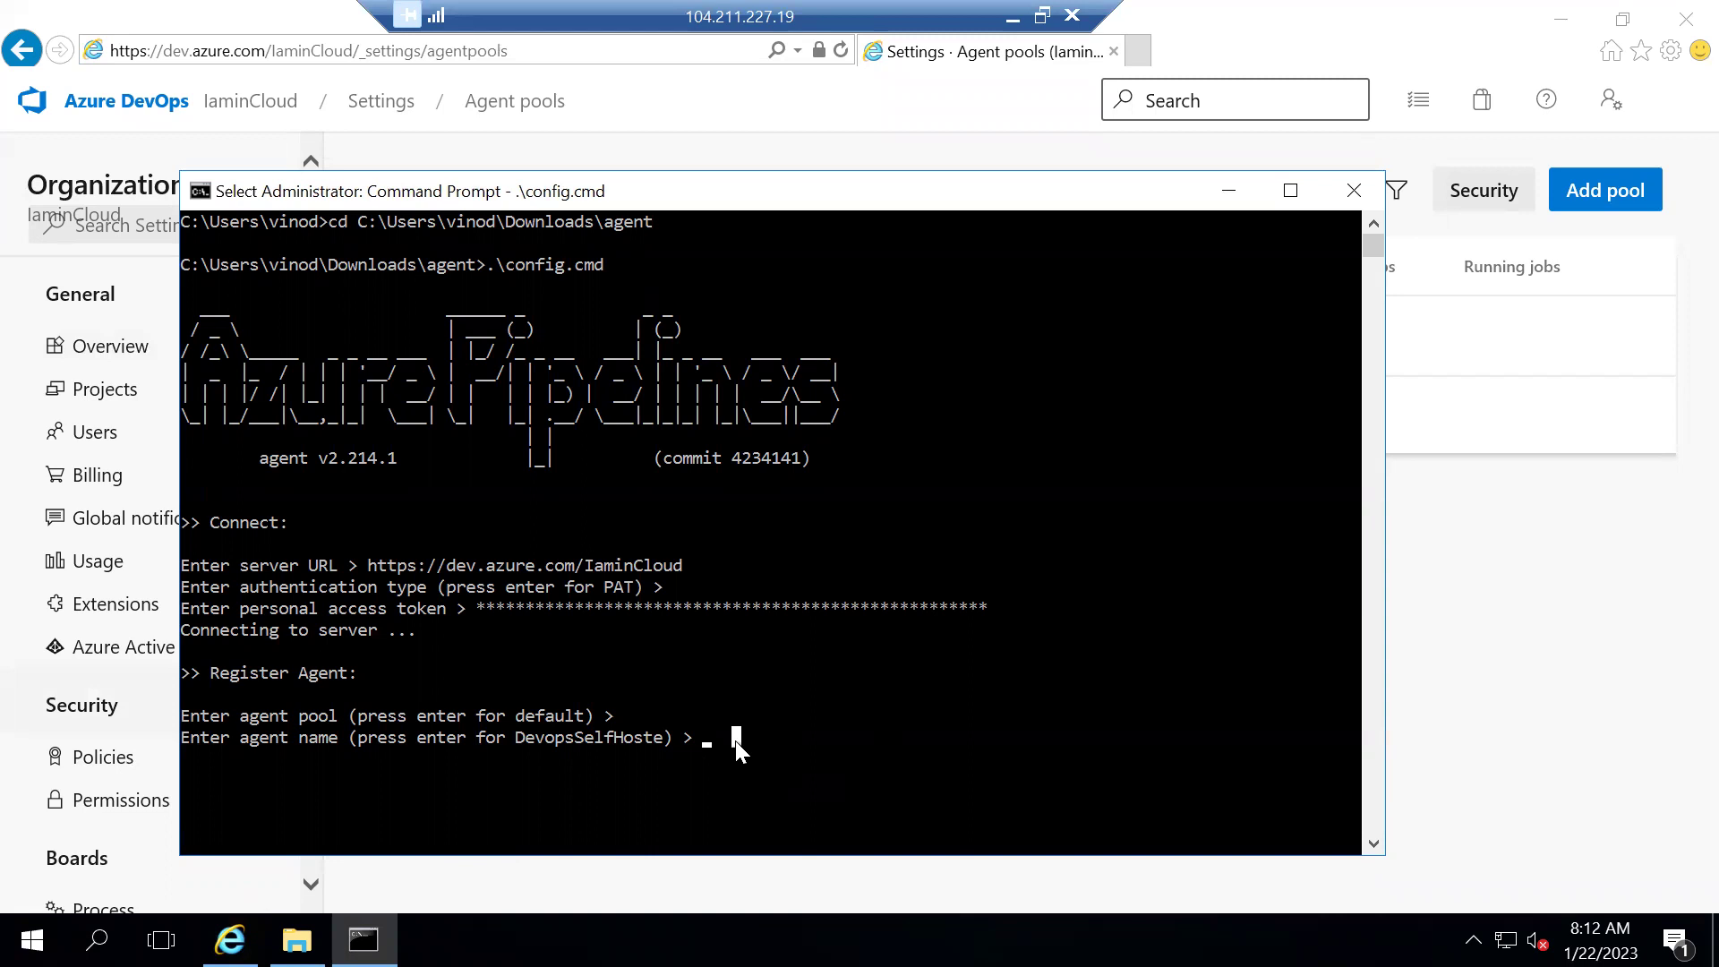
pyautogui.rightClick(734, 740)
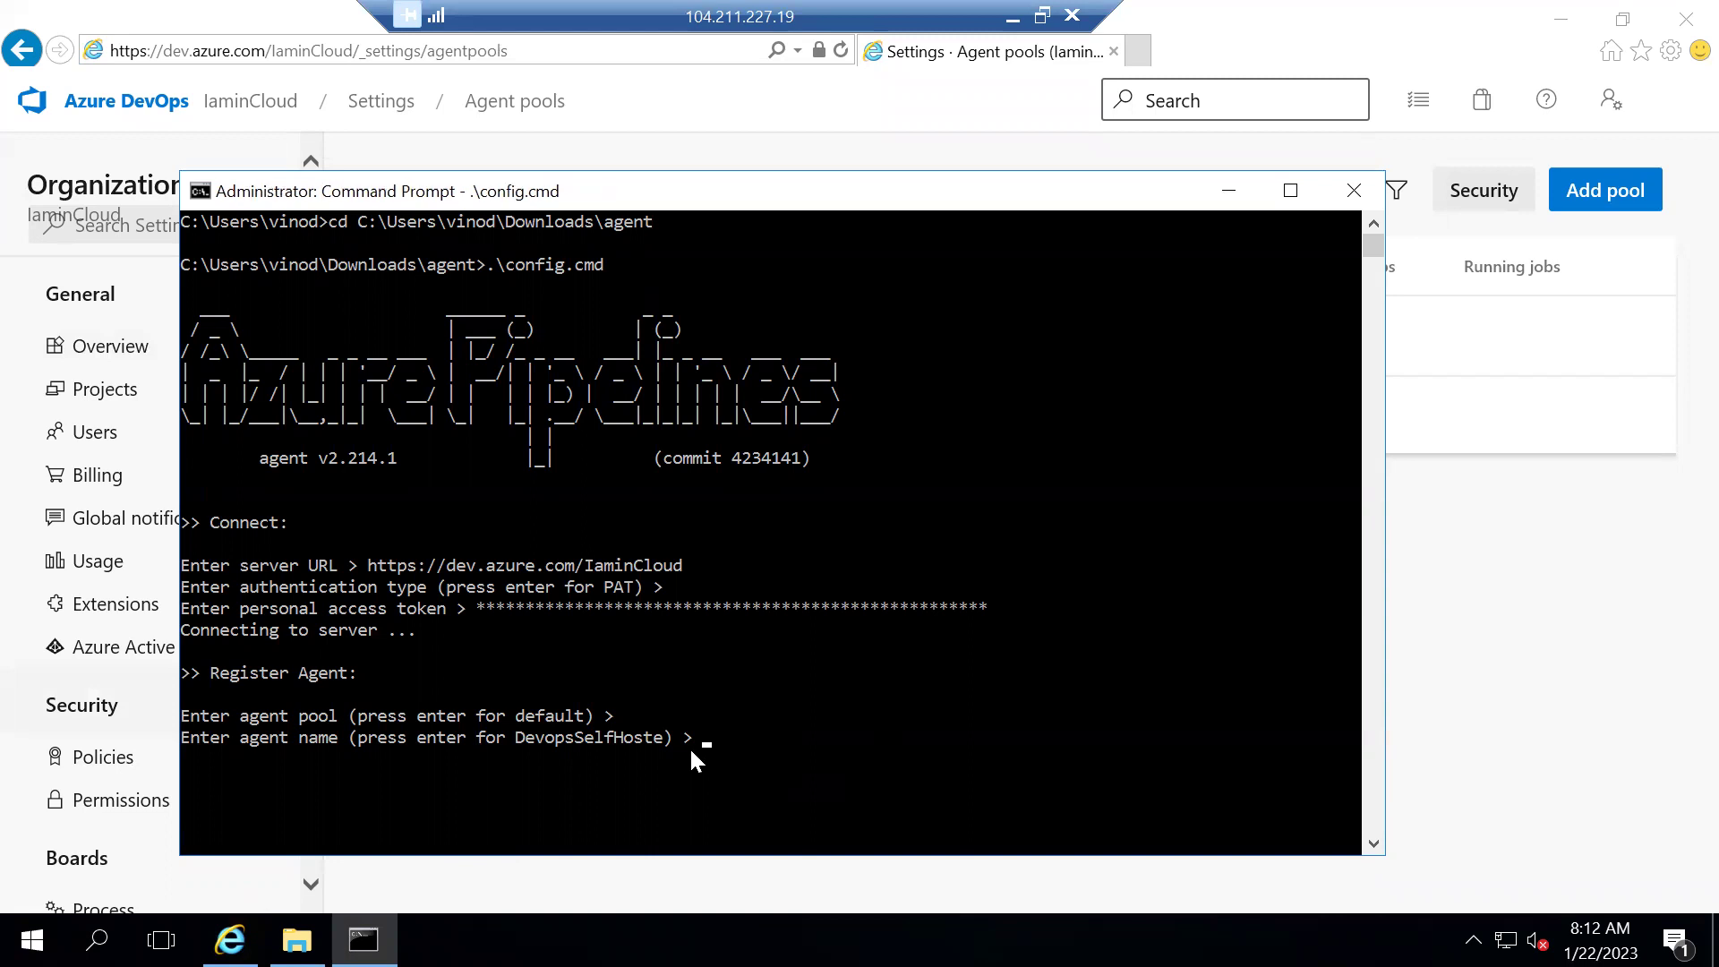
pyautogui.click(708, 741)
pyautogui.rightClick(707, 738)
pyautogui.press('Return')
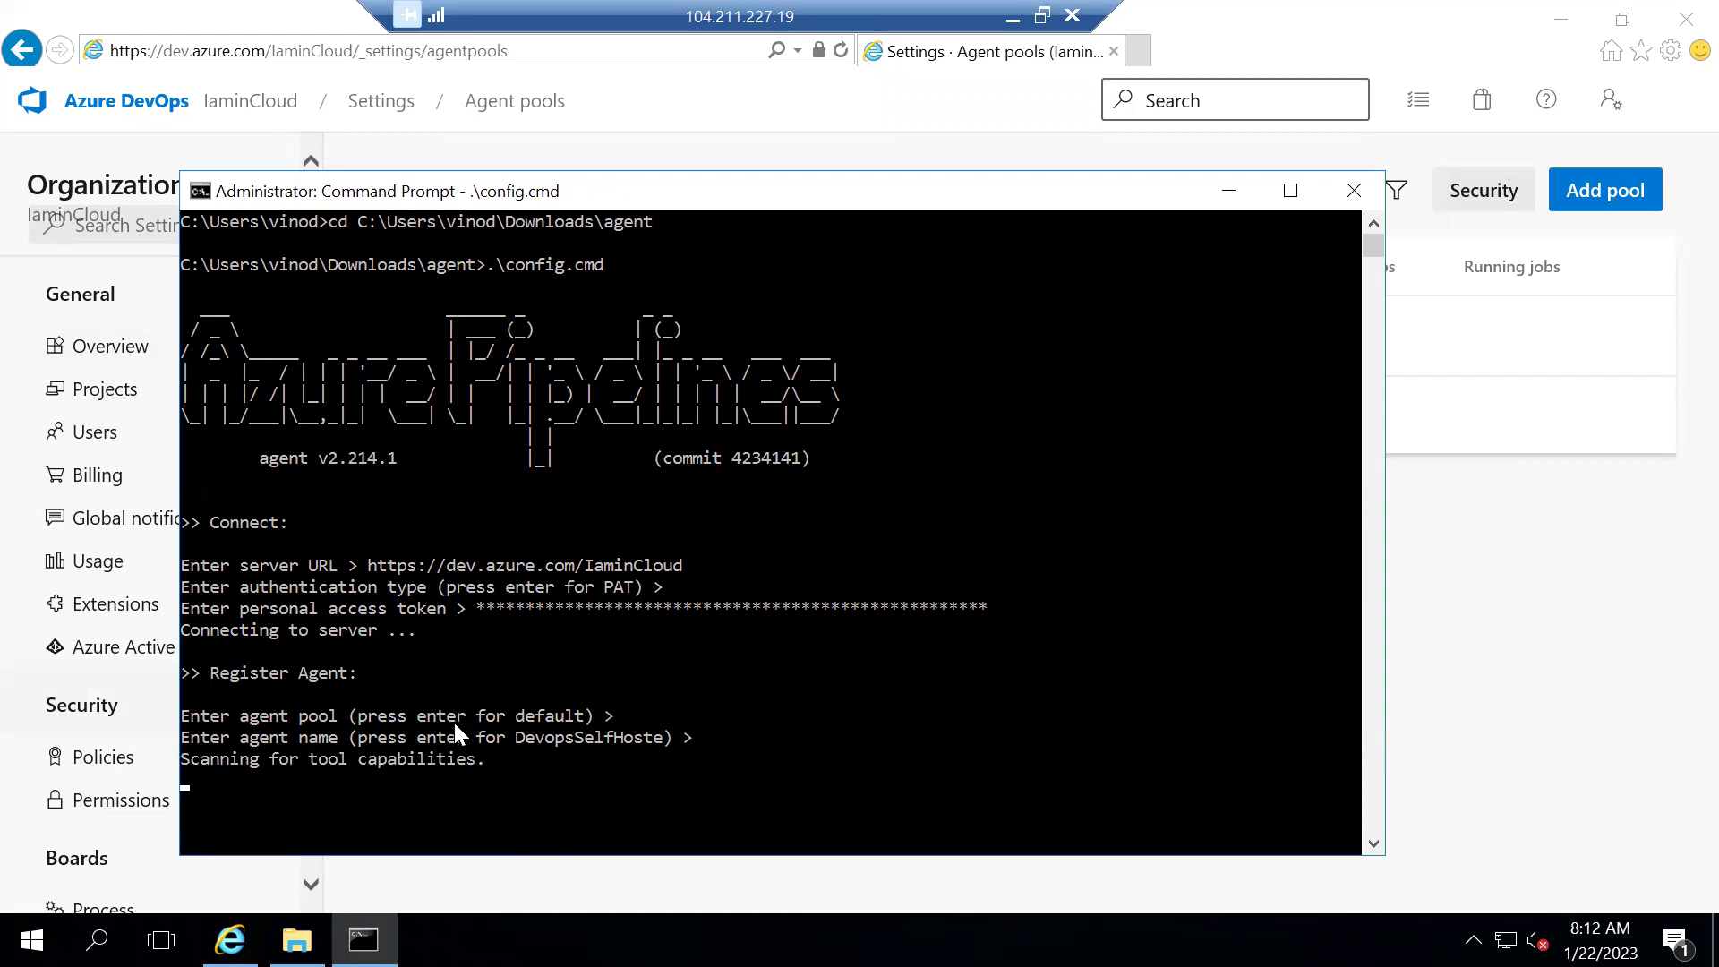
pyautogui.scroll(-2, 571, 764)
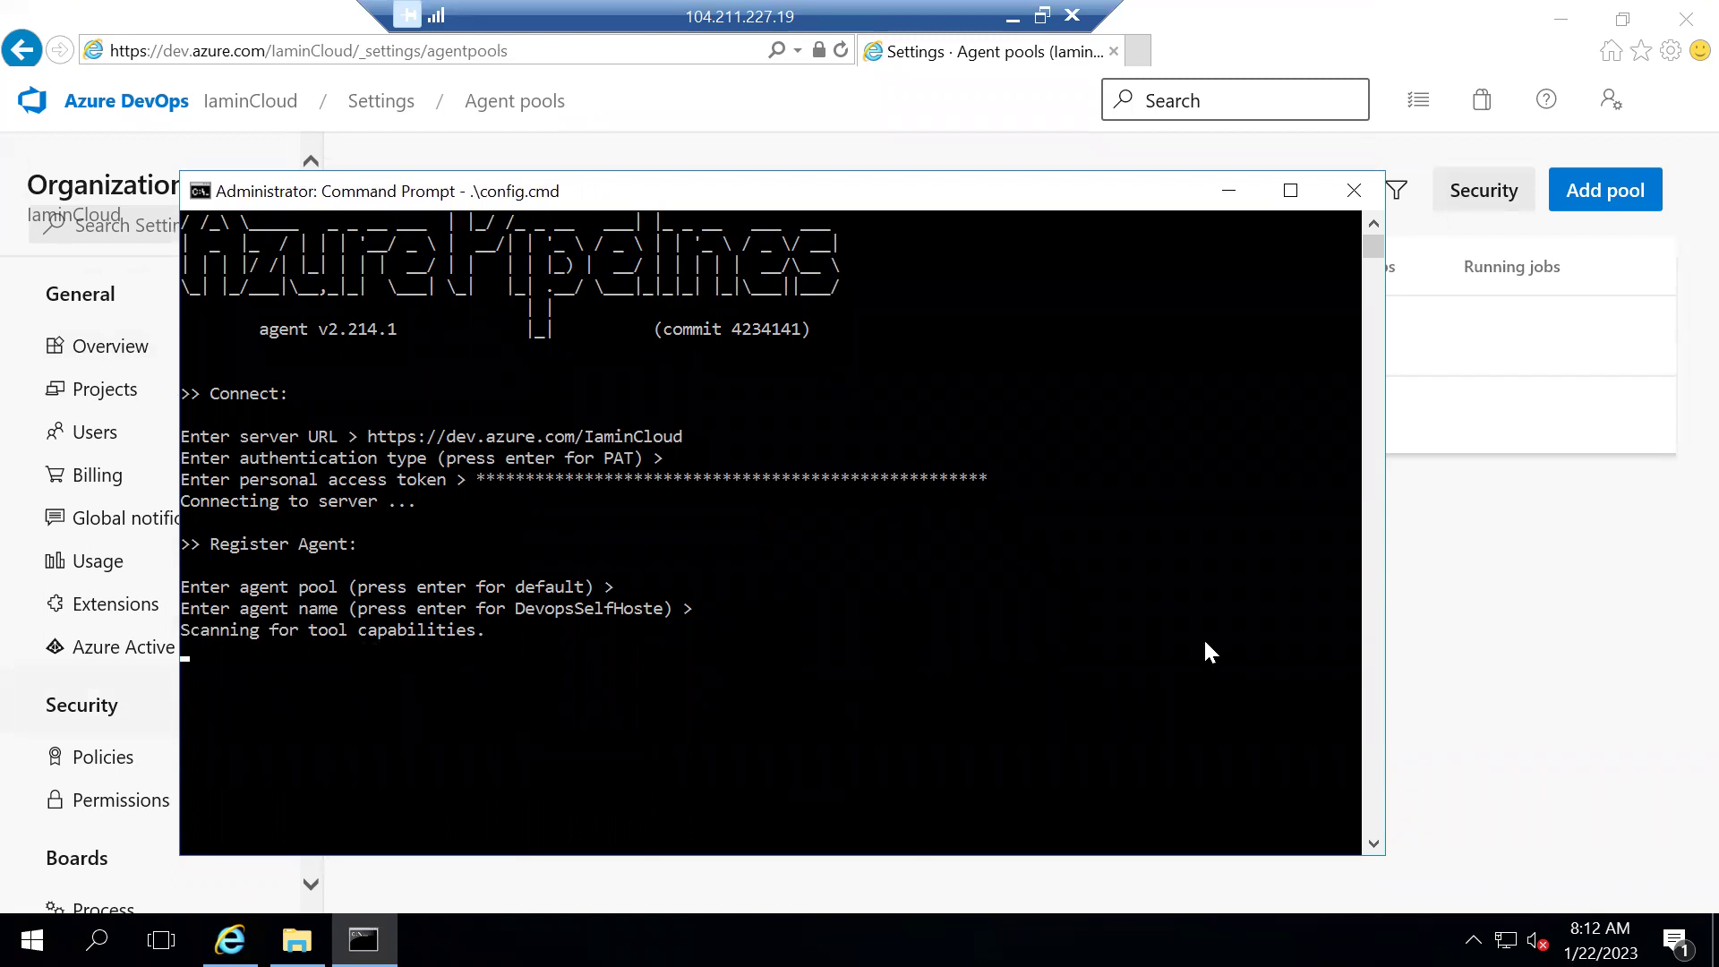
# Check the Default pool's Agents tab while registration of DevopsSelfHoste completes
pyautogui.click(1526, 600)
pyautogui.click(499, 416)
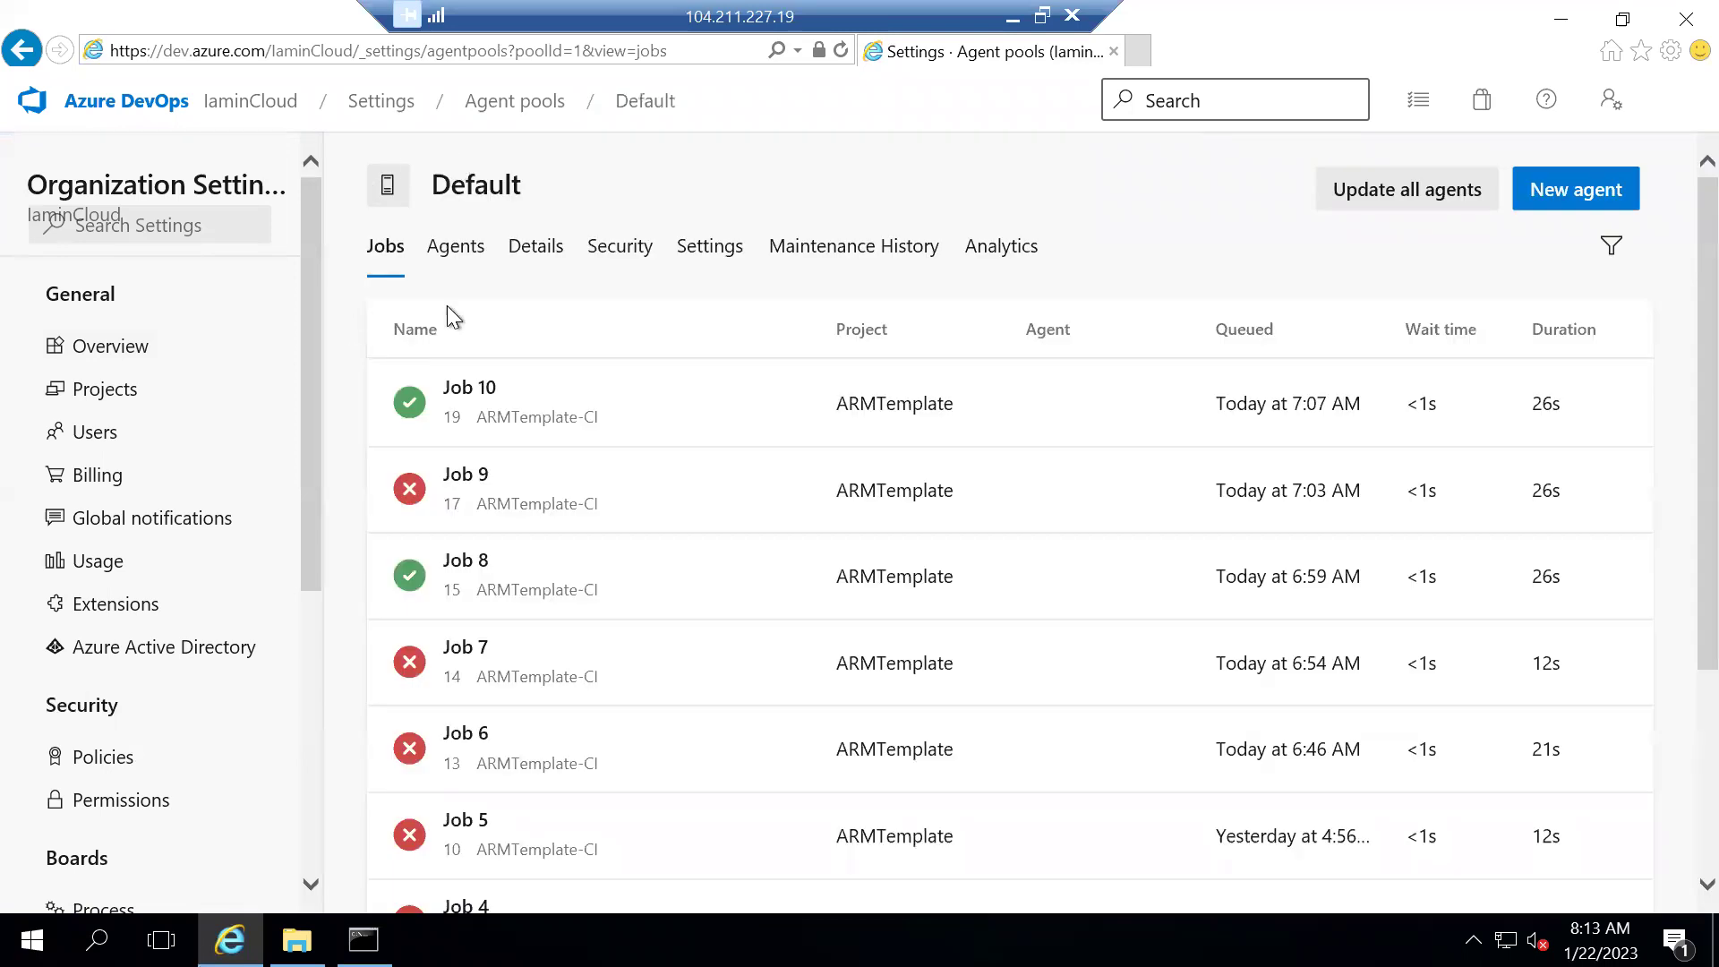
pyautogui.click(472, 247)
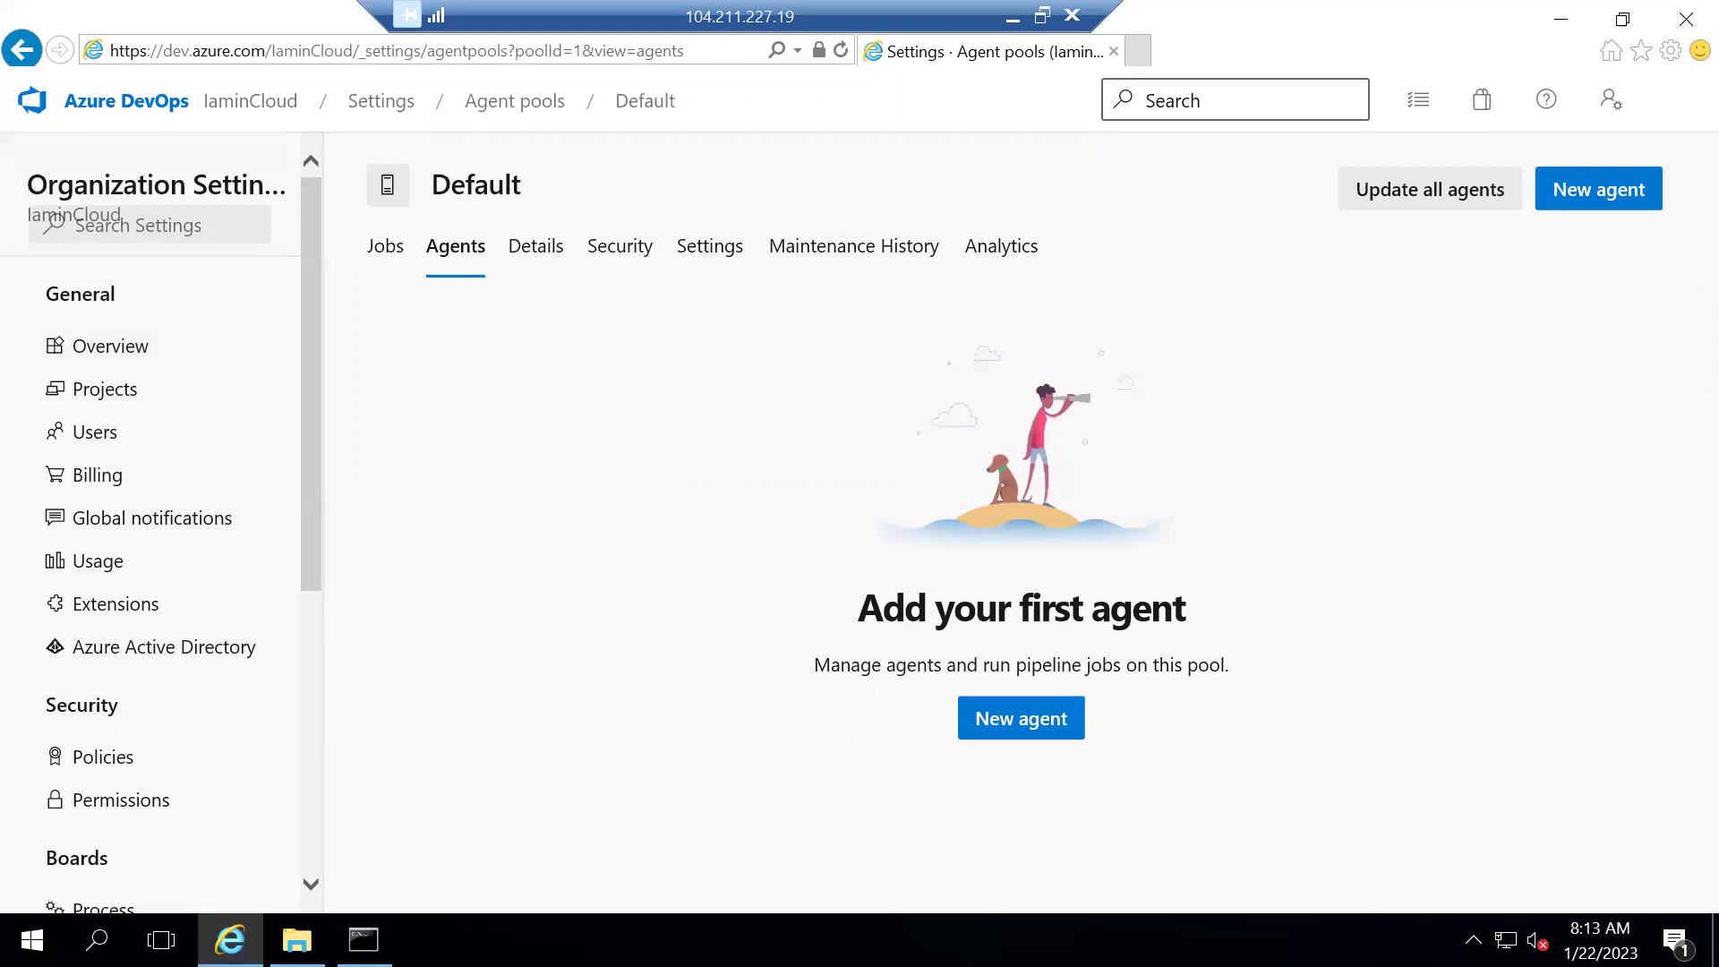
pyautogui.click(364, 940)
pyautogui.click(502, 668)
pyautogui.press('Return')
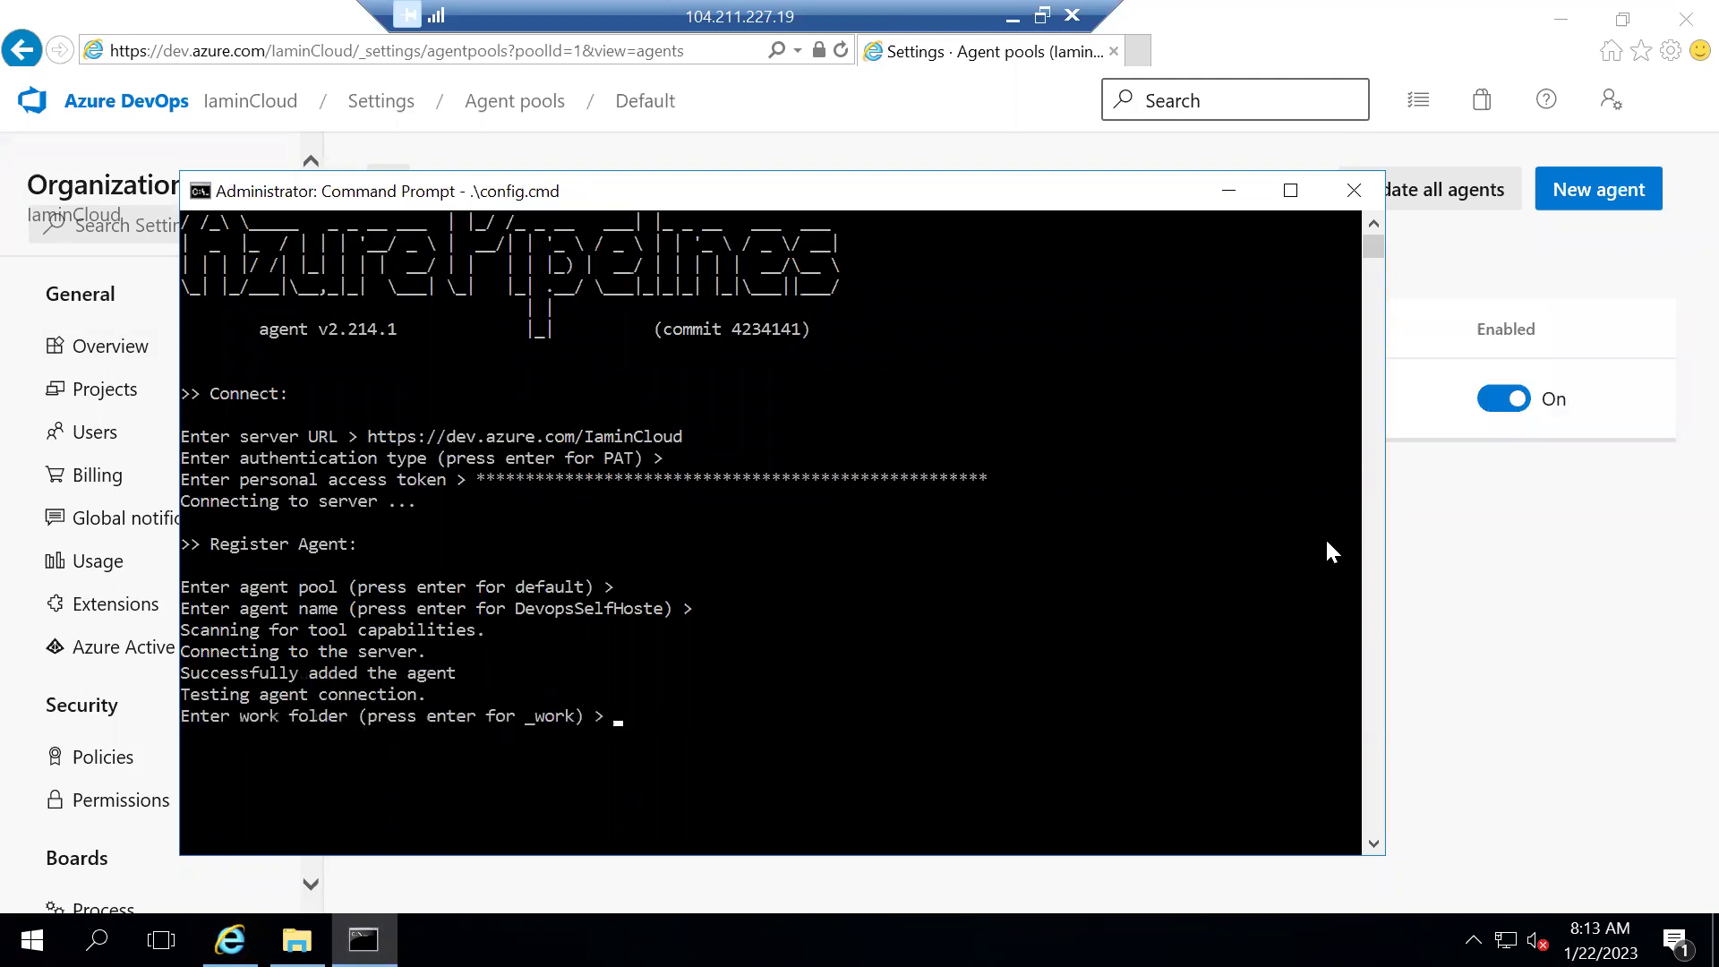
pyautogui.click(1519, 518)
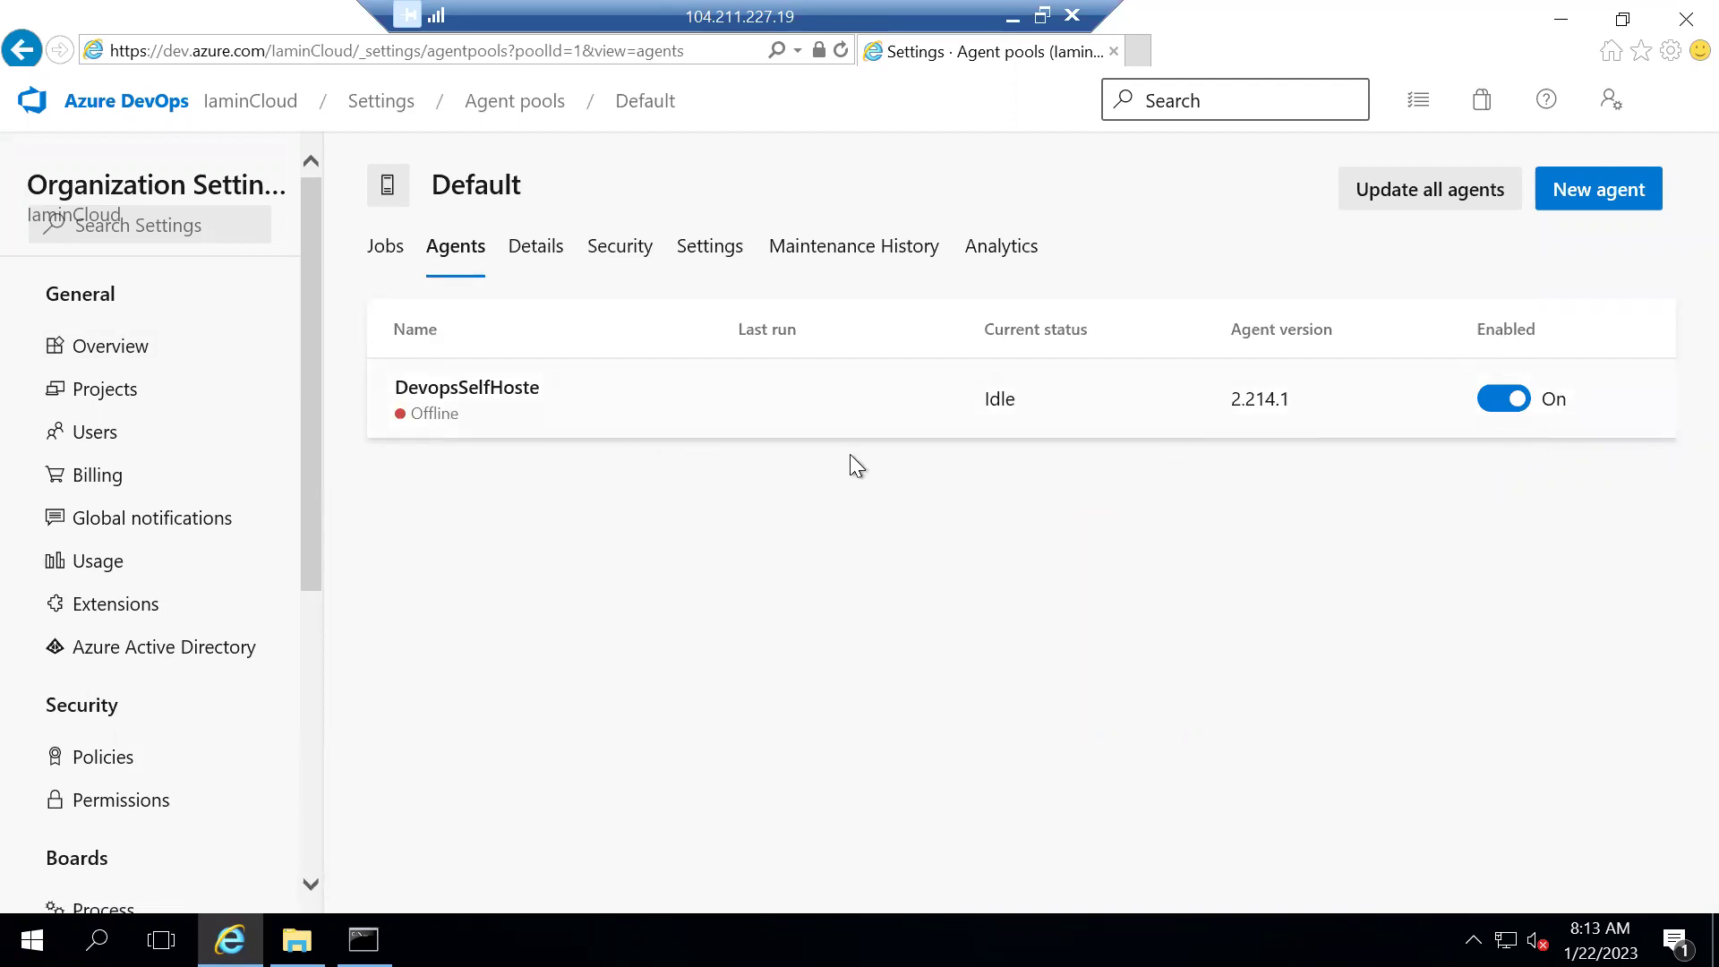
# Accept the default work folder and decline both run-as-service and autologon
pyautogui.hotkey('alt', 'Tab')
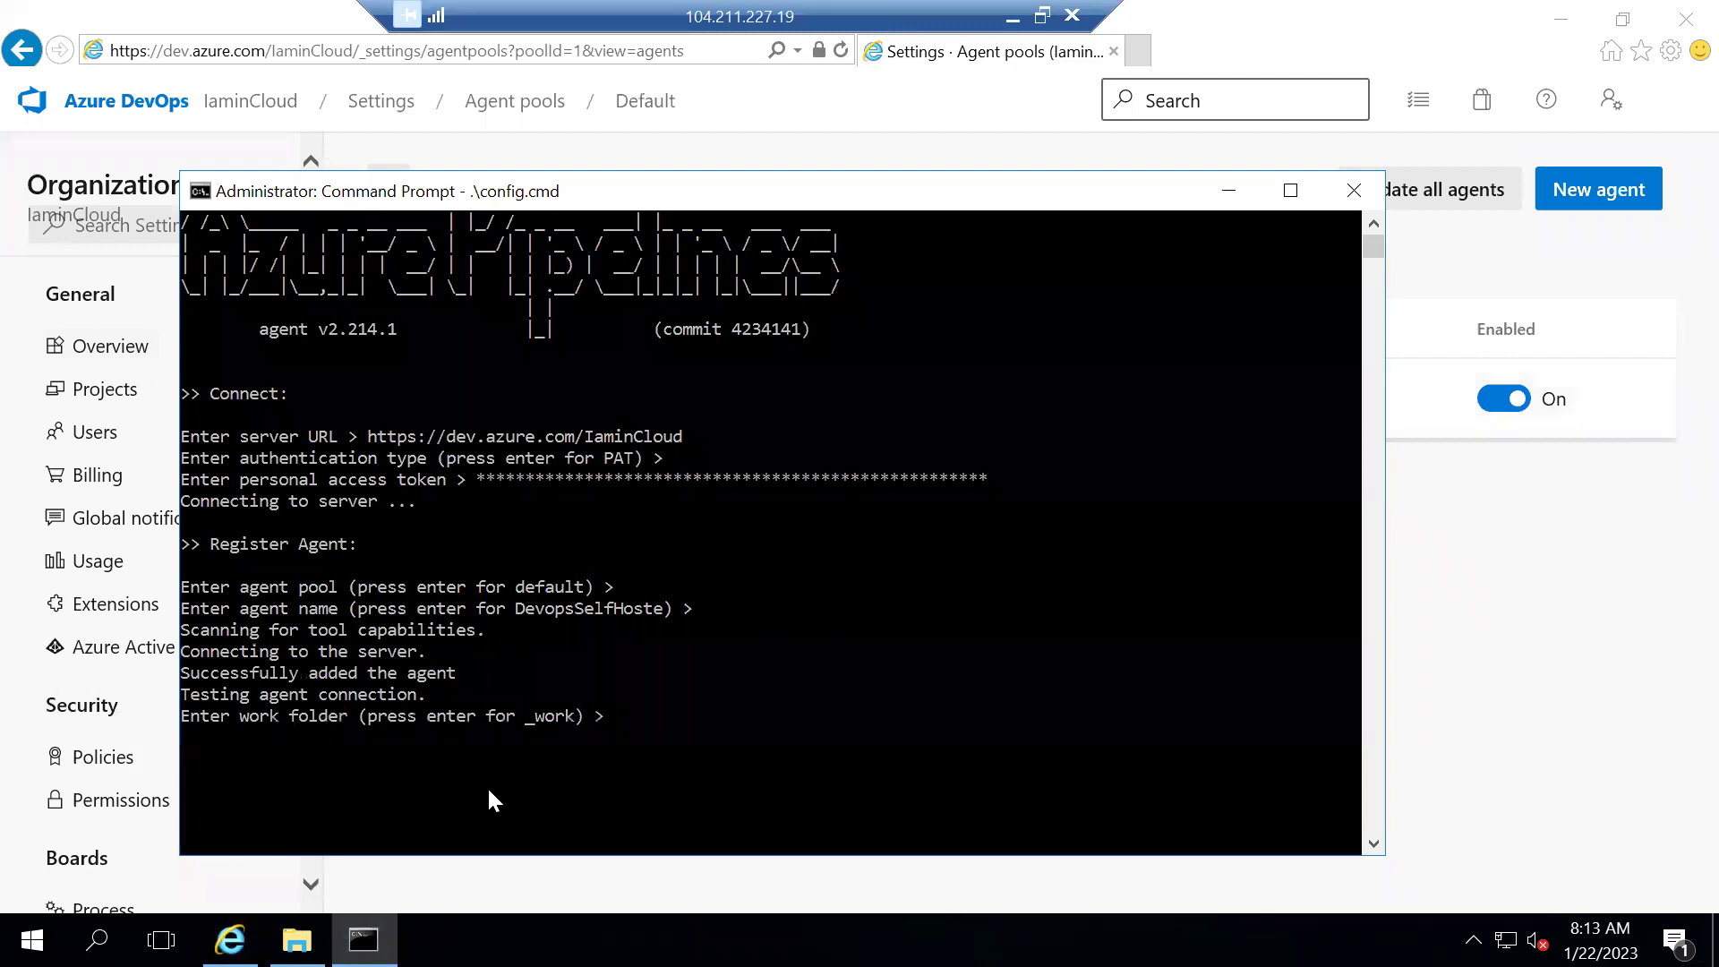
pyautogui.press('Return')
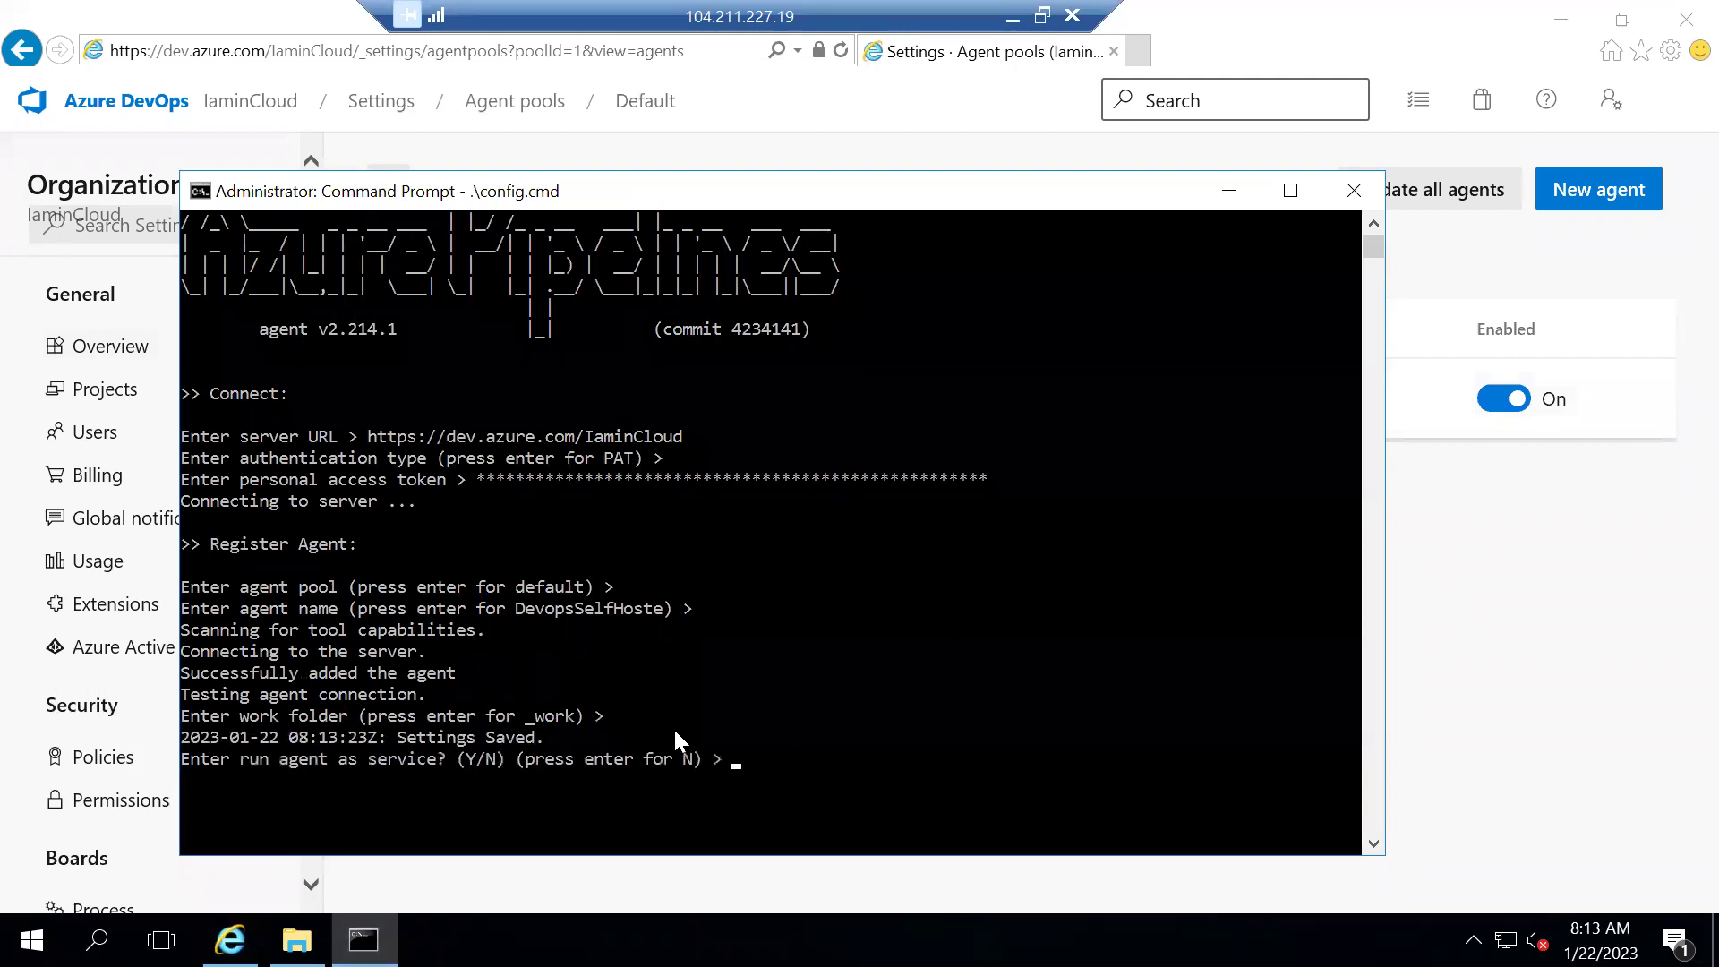
pyautogui.click(824, 771)
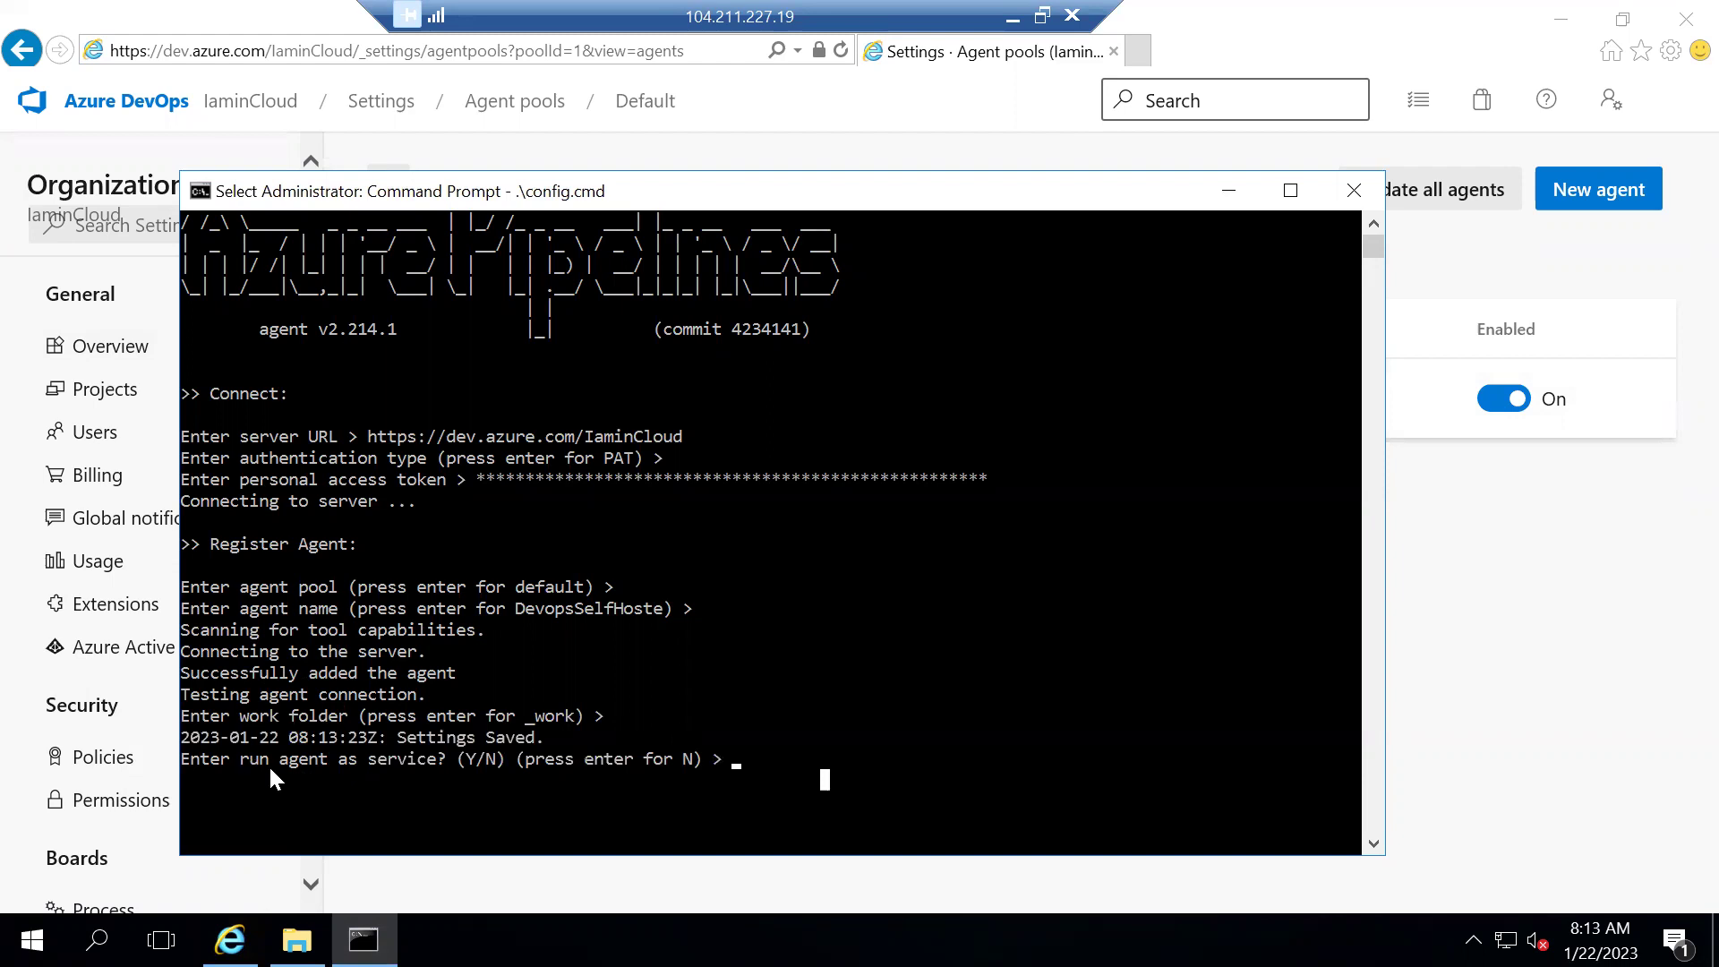
pyautogui.click(744, 761)
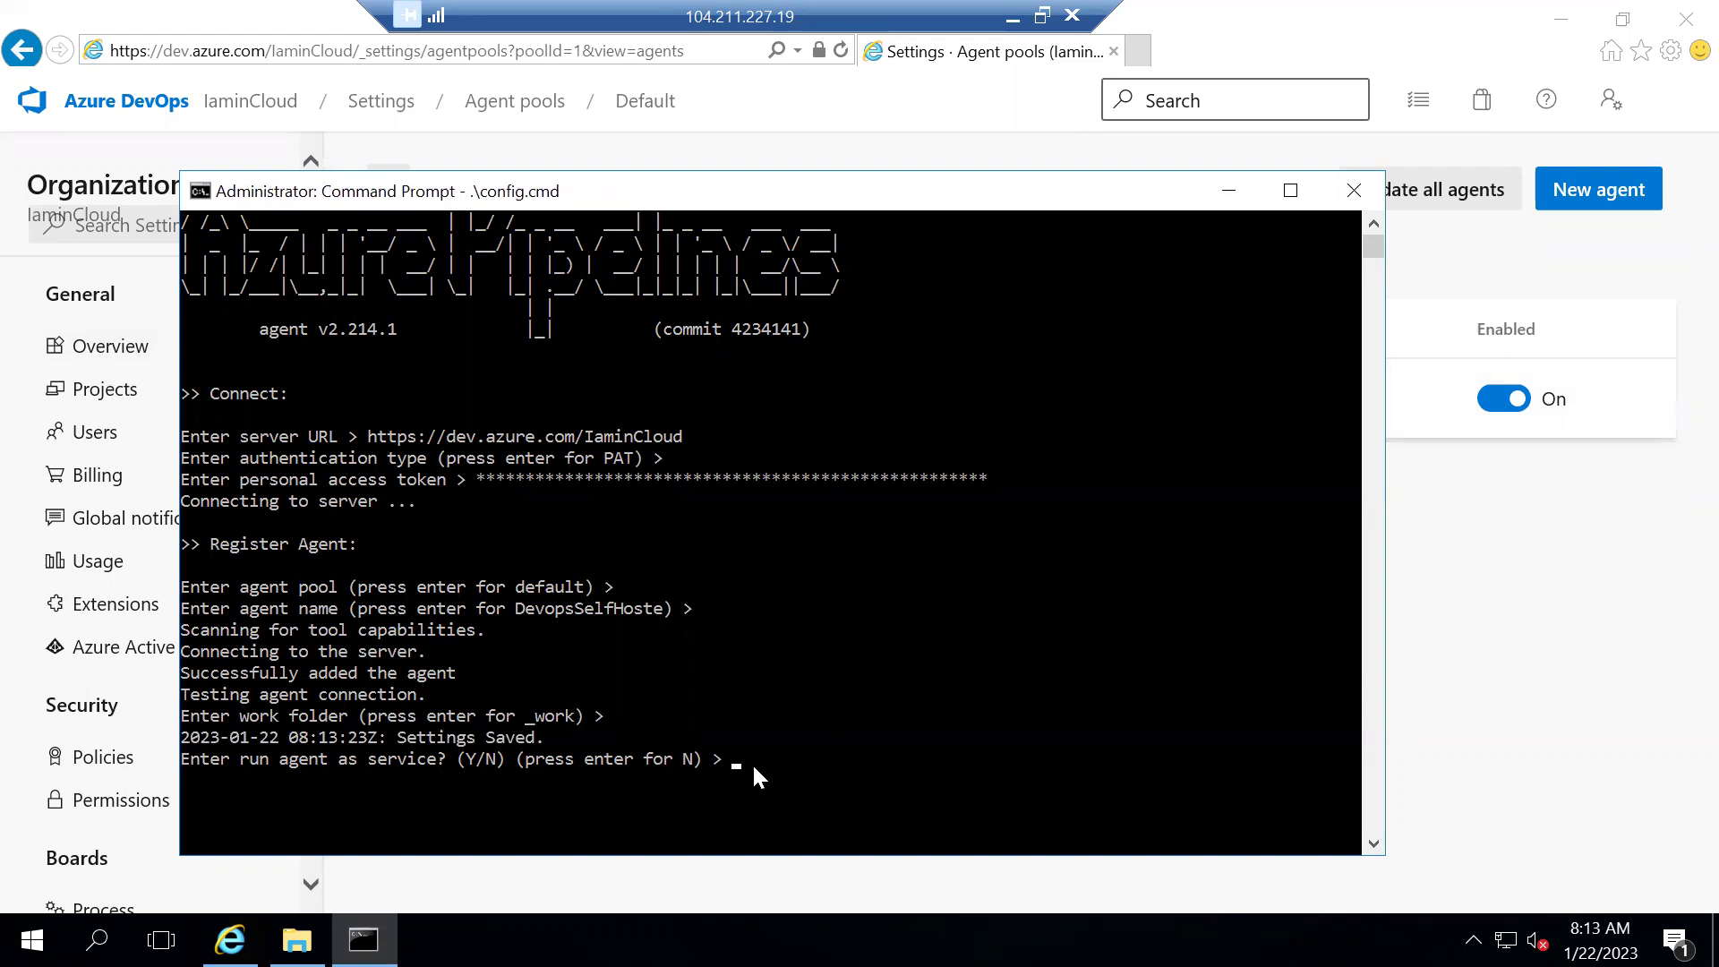
pyautogui.press('Return')
pyautogui.press('Return')
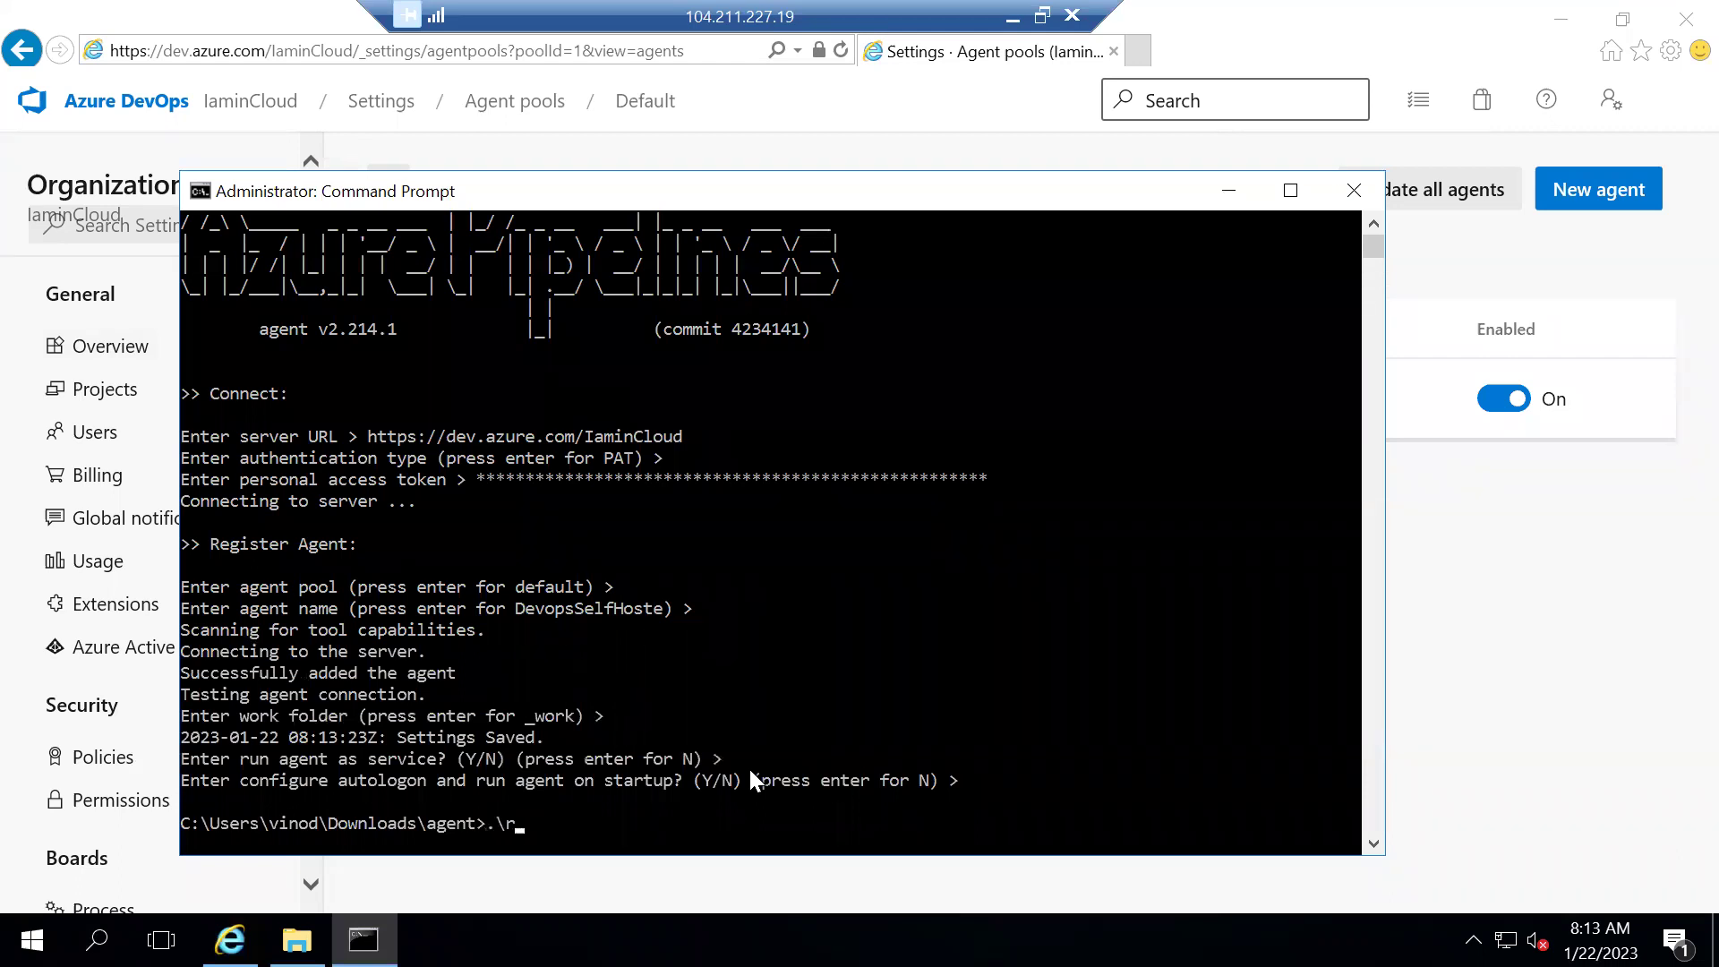
# Start the agent with .\run.cmd and resume its paused startup output
pyautogui.write('.\\ru')
pyautogui.press('Tab')
pyautogui.press('Return')
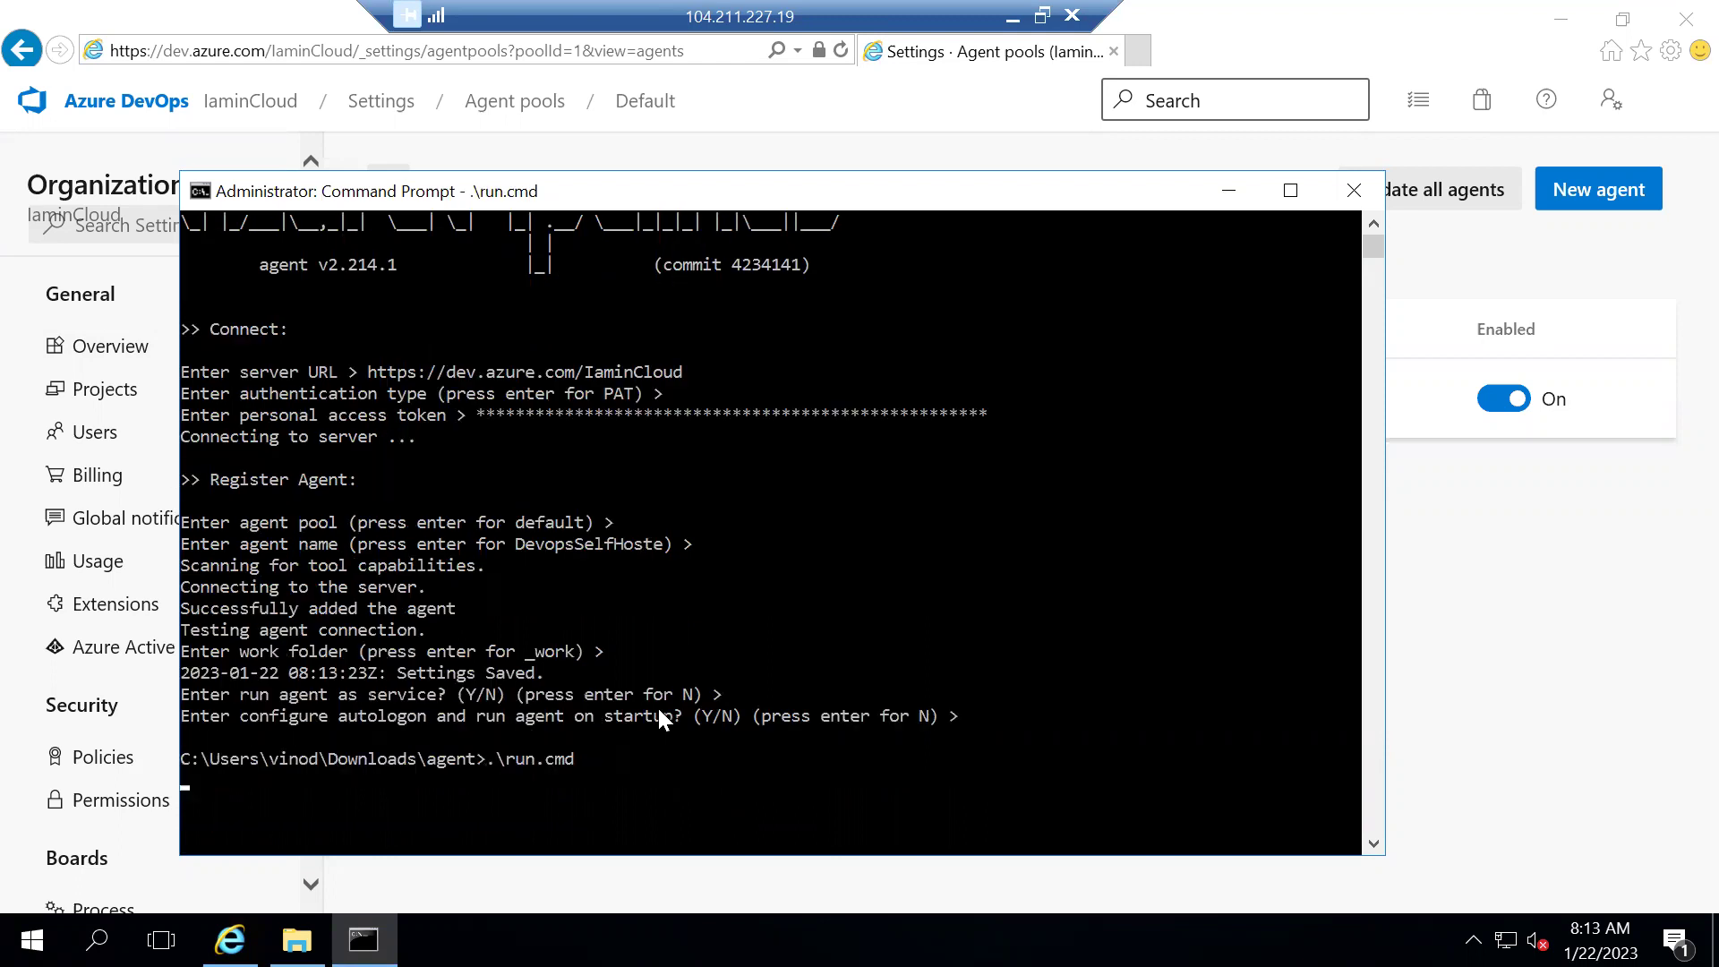
pyautogui.hotkey('alt', 'Tab')
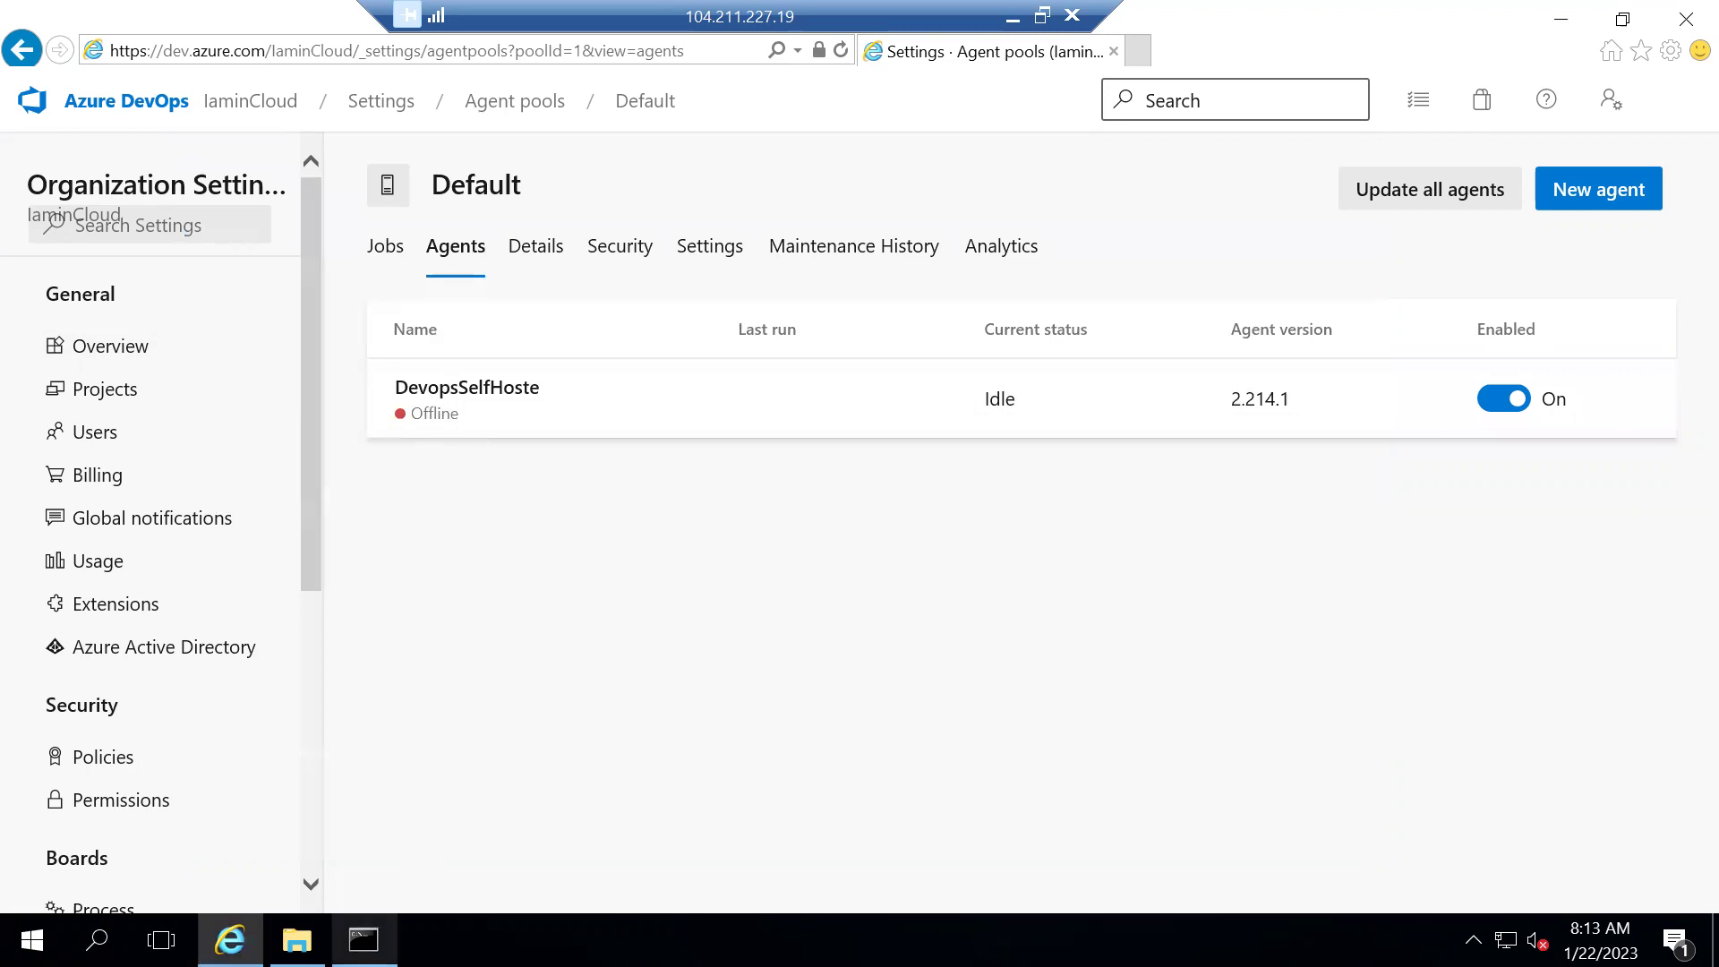
pyautogui.click(363, 940)
pyautogui.click(461, 679)
pyautogui.press('Return')
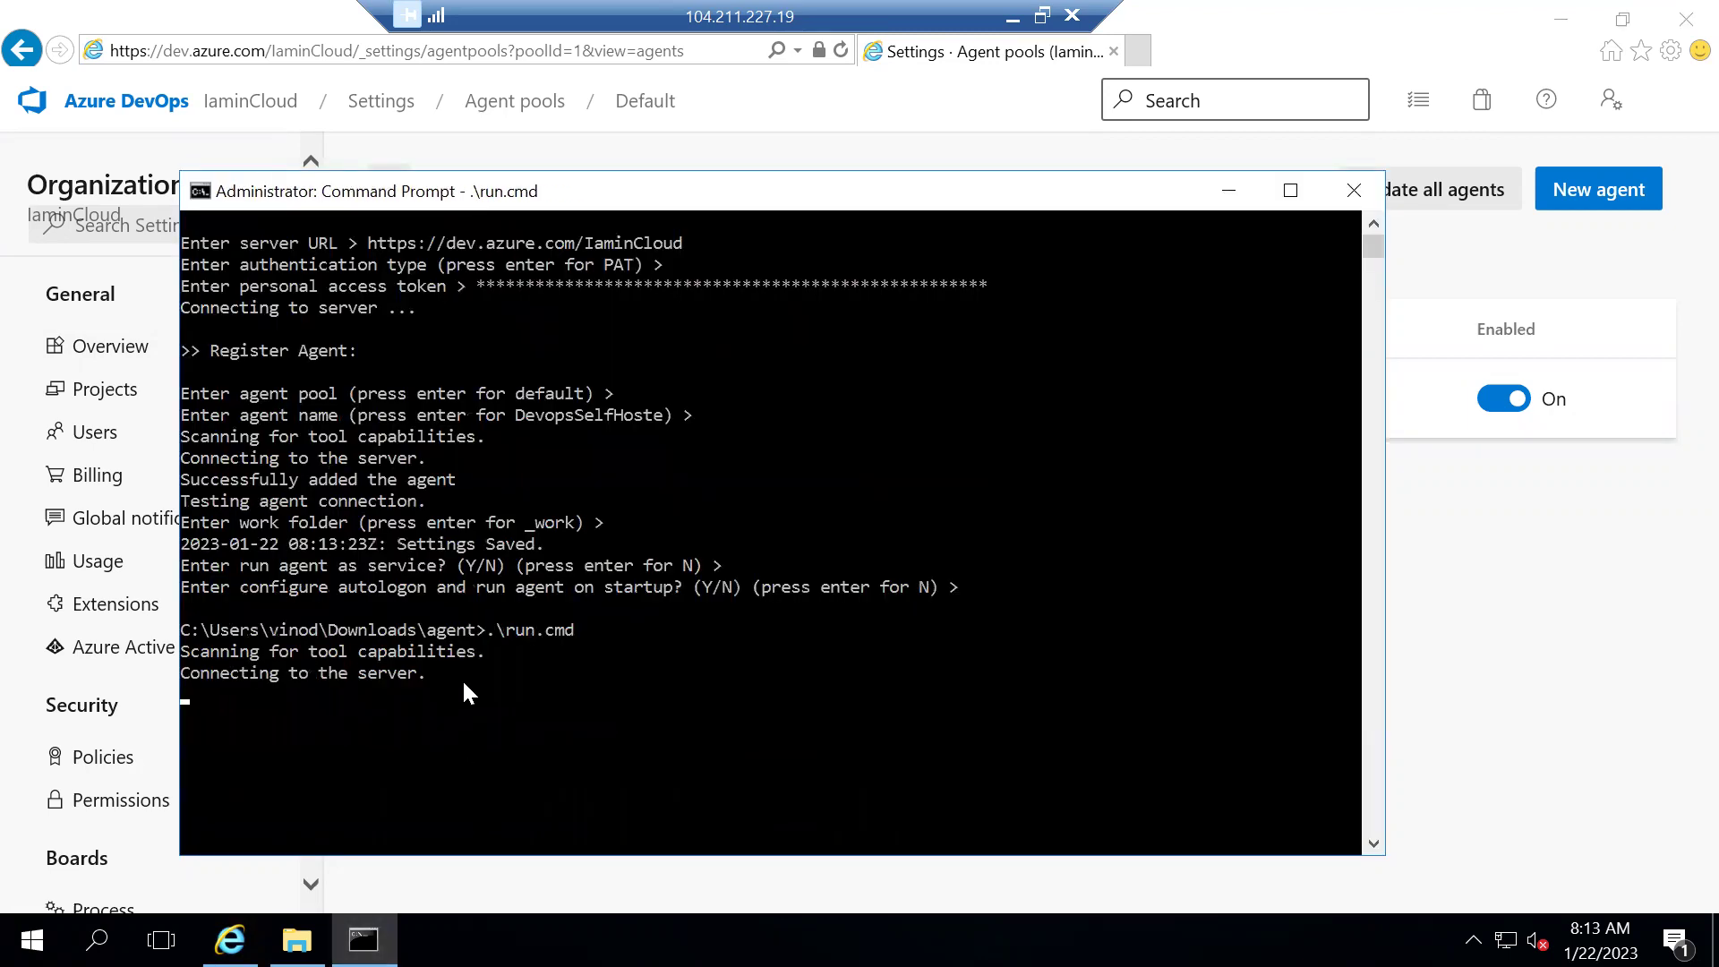
# Confirm agent DevopsSelfHoste is listening for jobs and Online in the Default pool
pyautogui.click(332, 701)
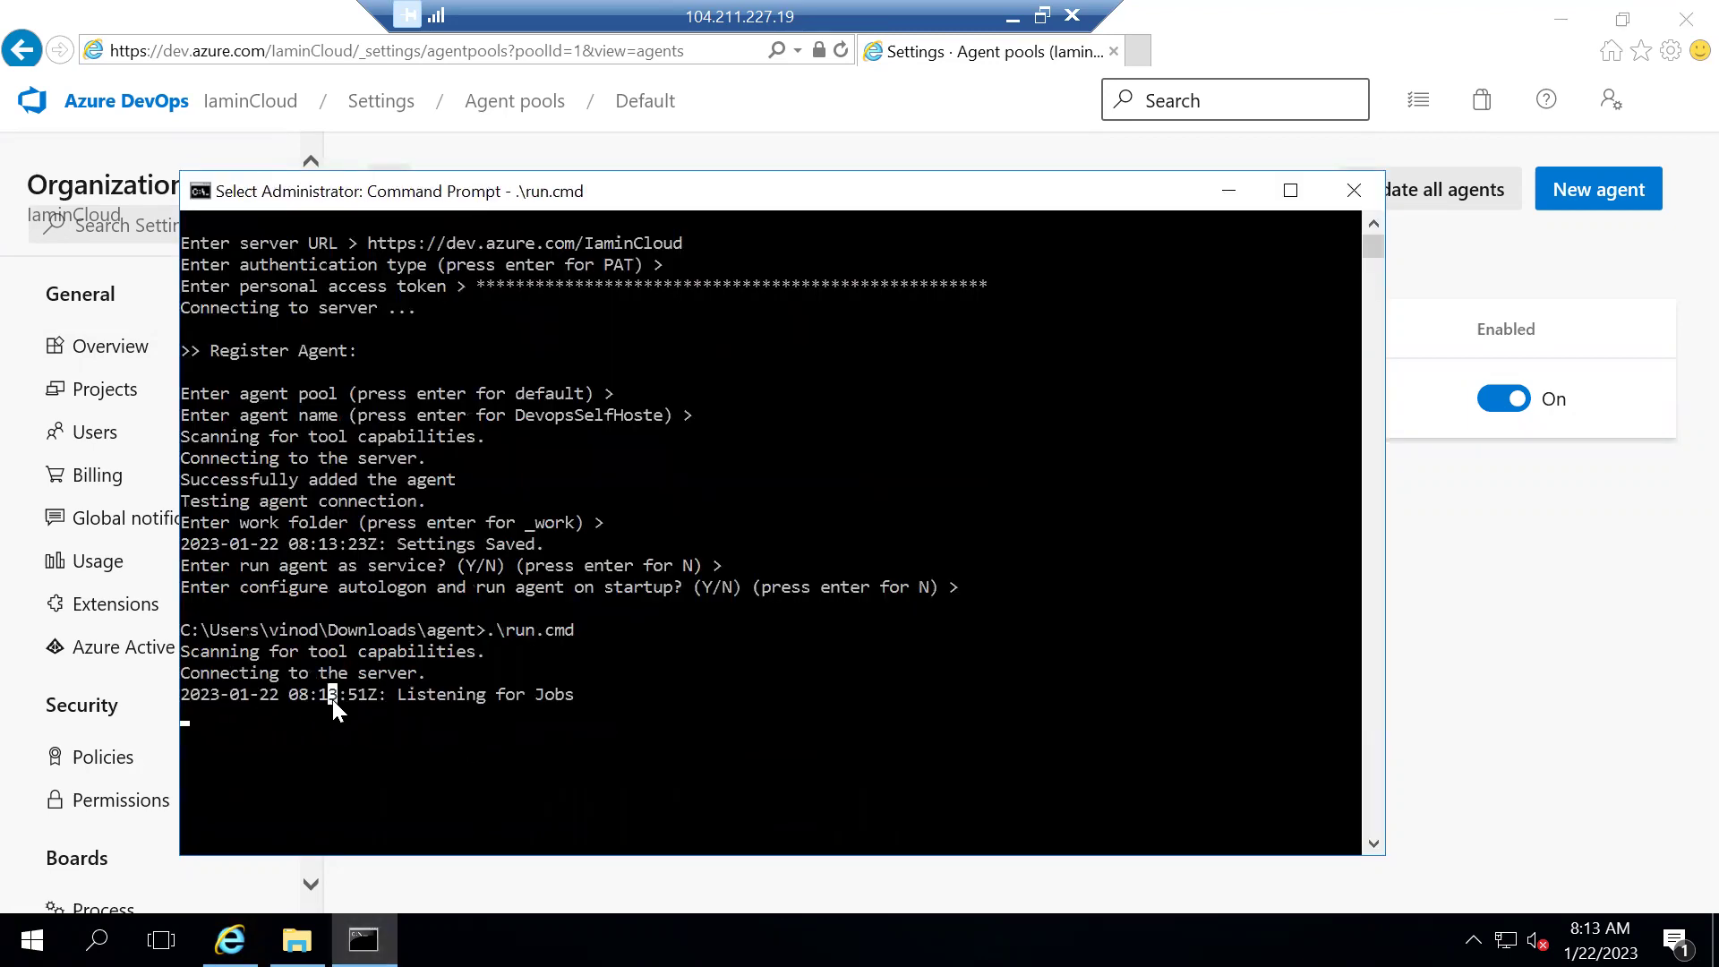
pyautogui.click(471, 716)
pyautogui.click(471, 727)
pyautogui.press('Escape')
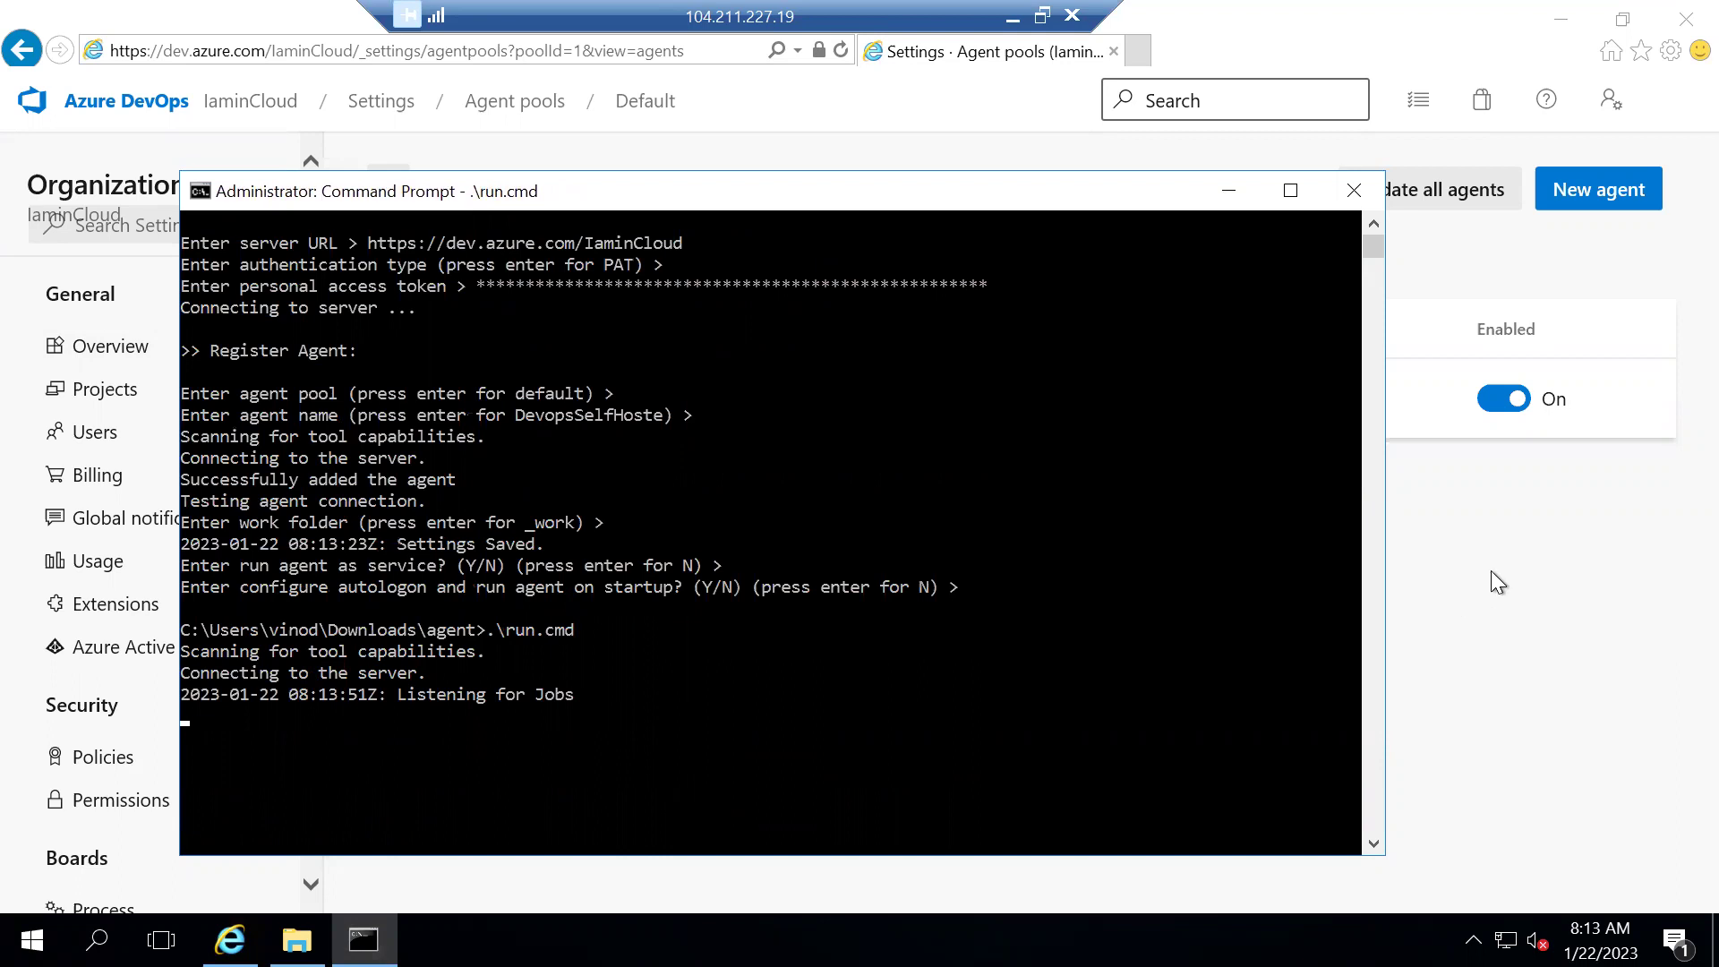
pyautogui.click(1499, 583)
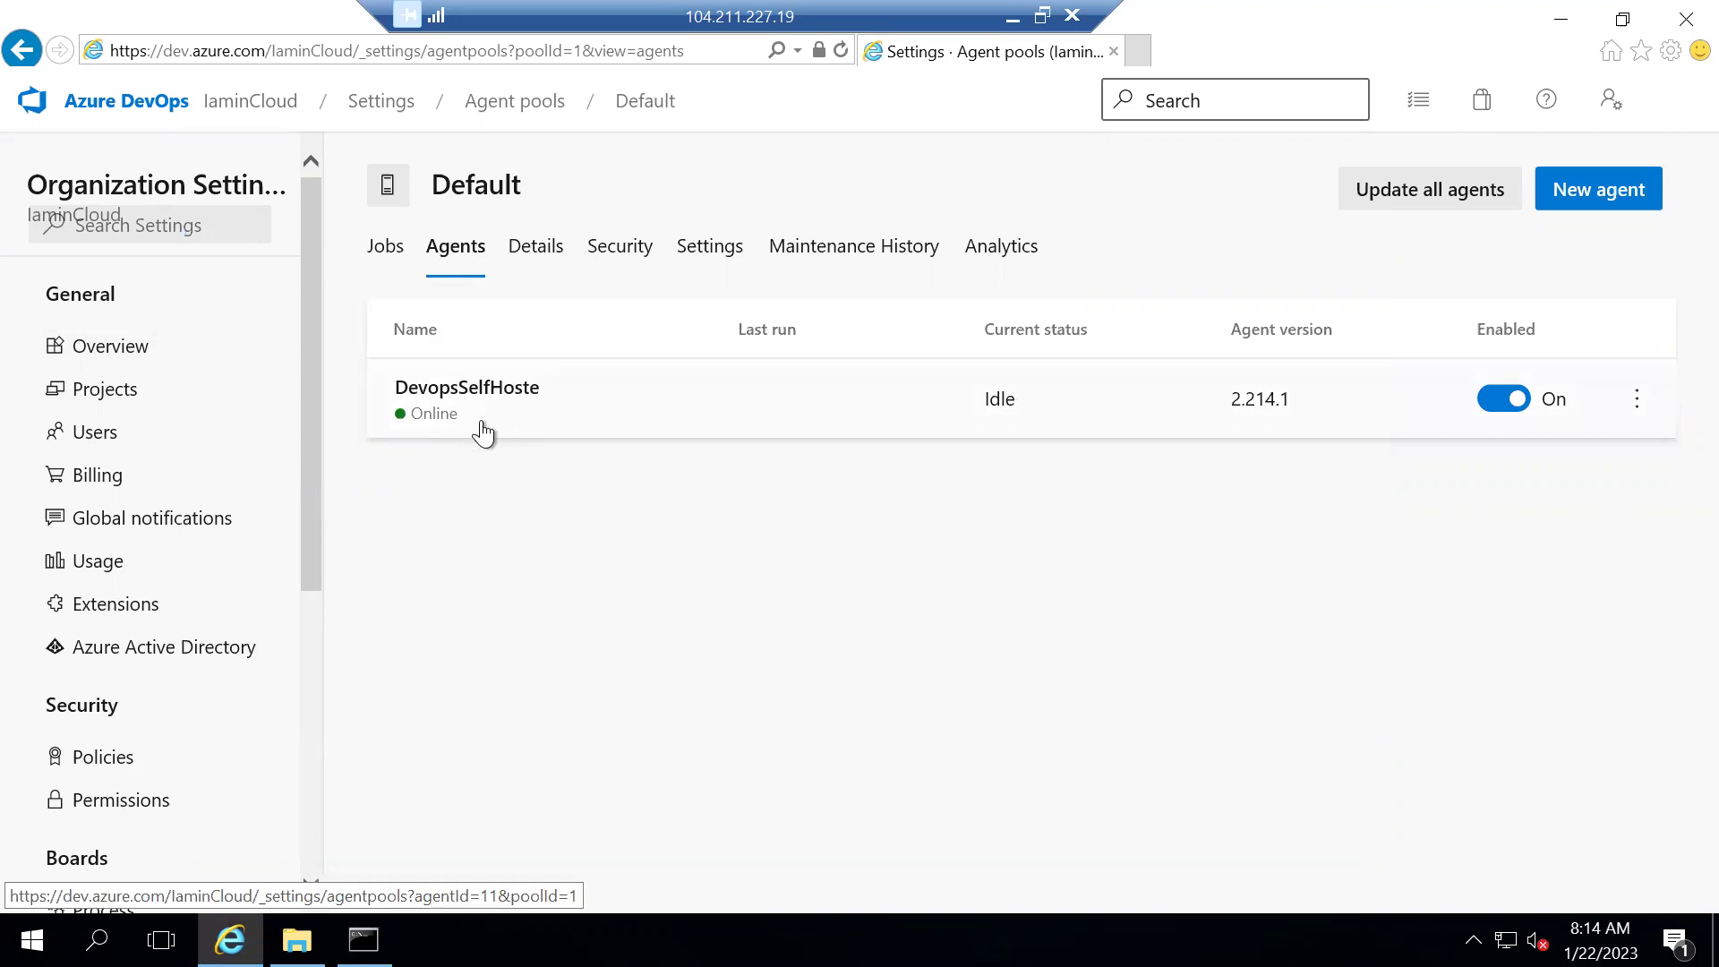
pyautogui.click(1013, 17)
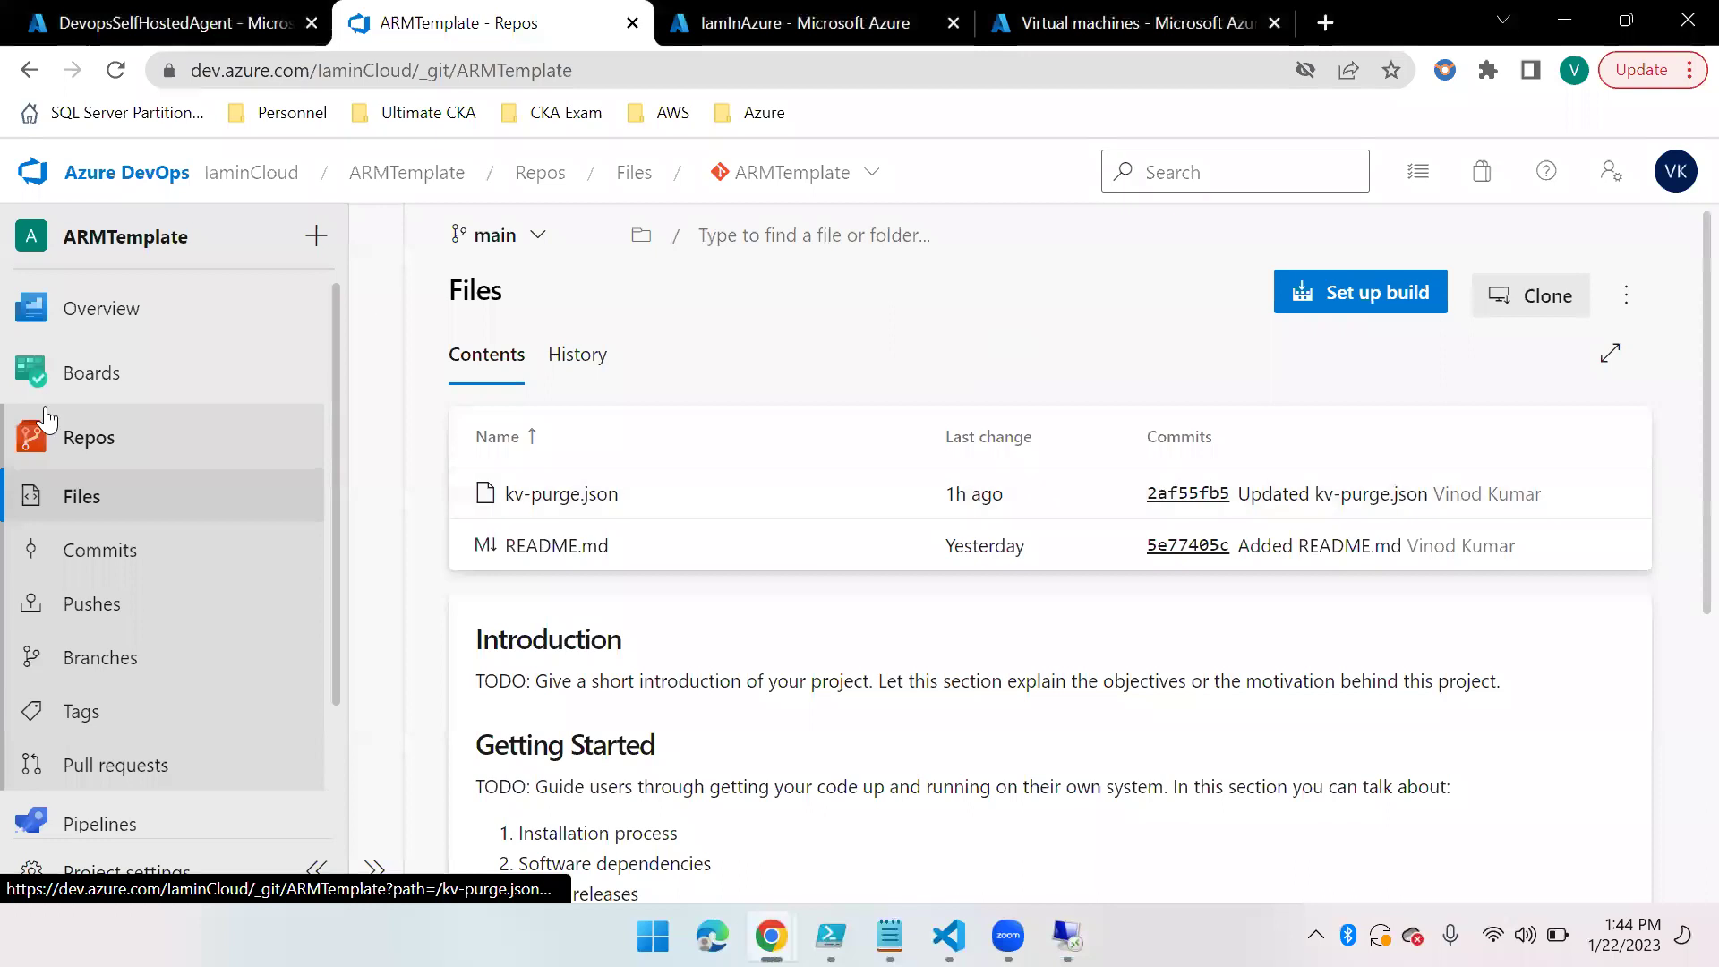
# Begin a YAML pipeline on the ARMTemplate Azure Repos Git repo, then abandon it
pyautogui.click(150, 834)
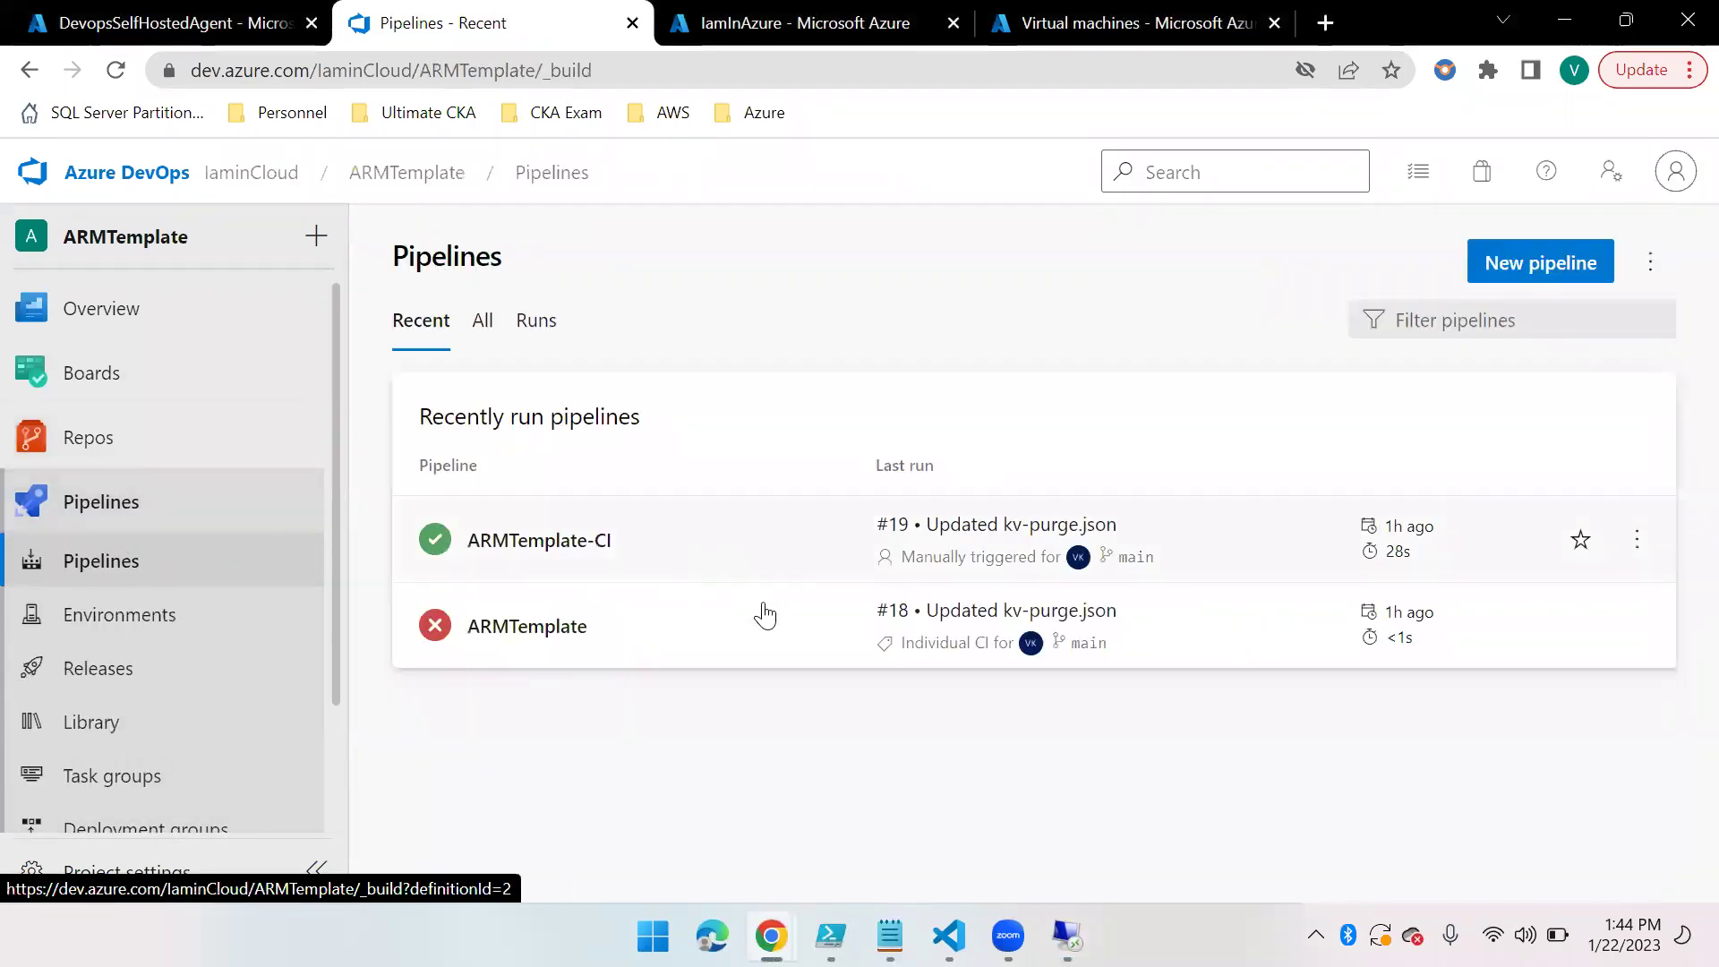
pyautogui.press('Return')
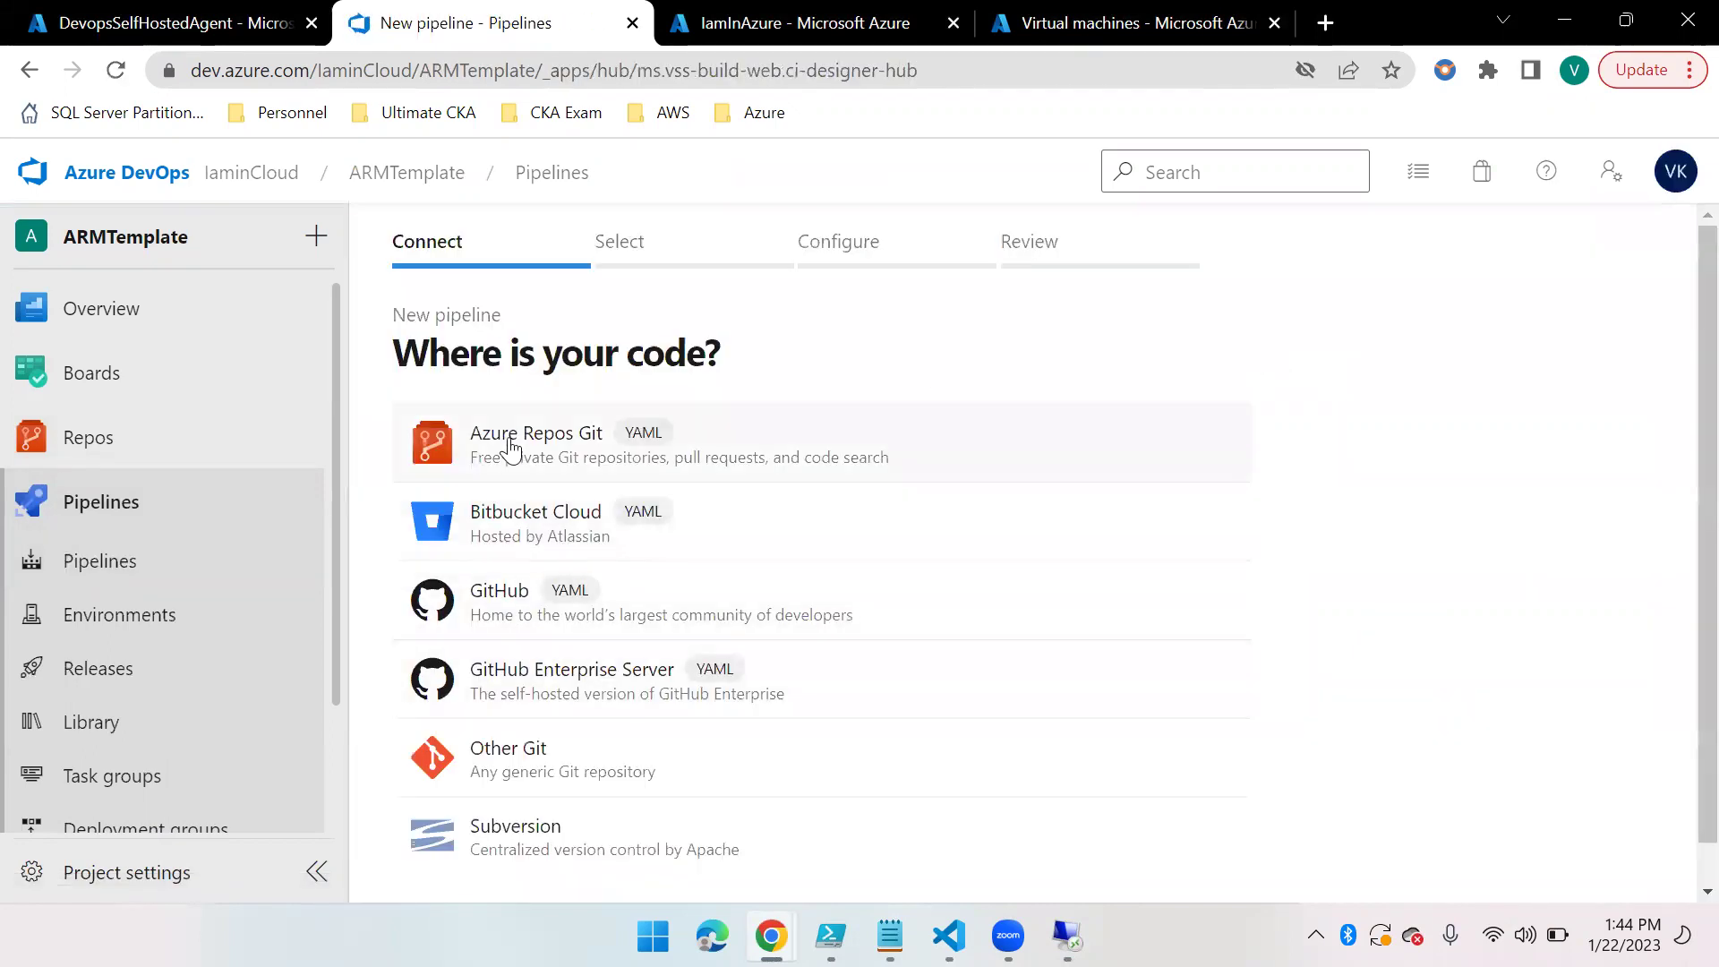
pyautogui.click(538, 451)
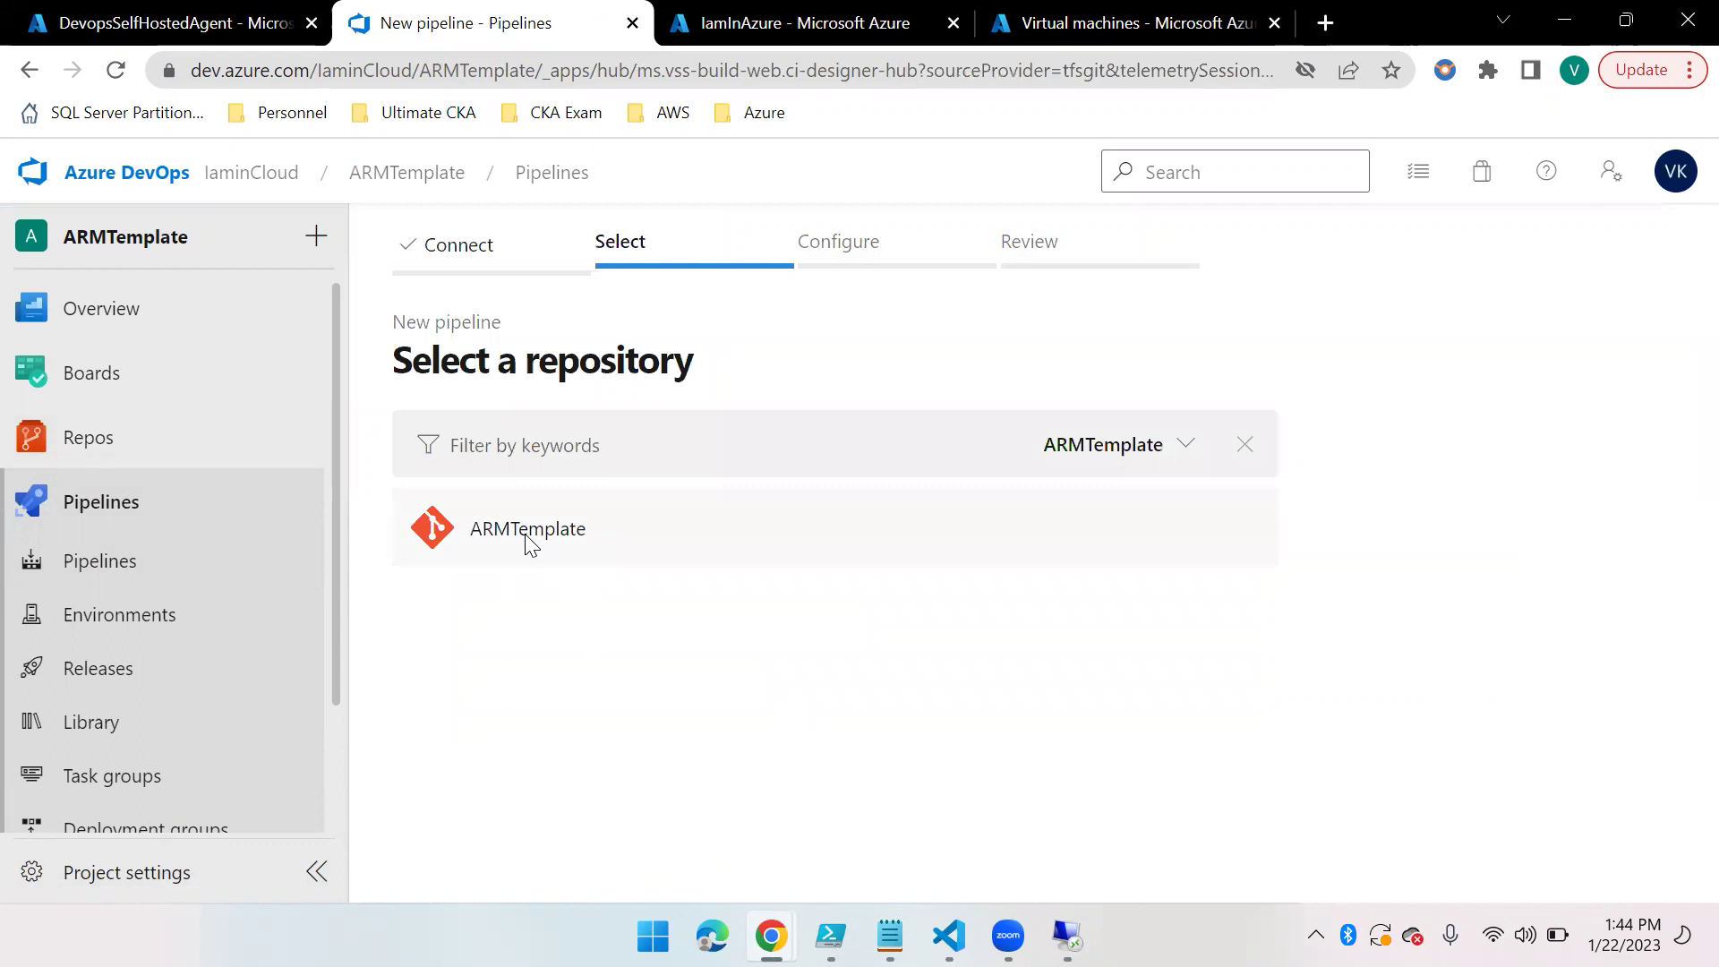
pyautogui.click(528, 539)
pyautogui.click(555, 446)
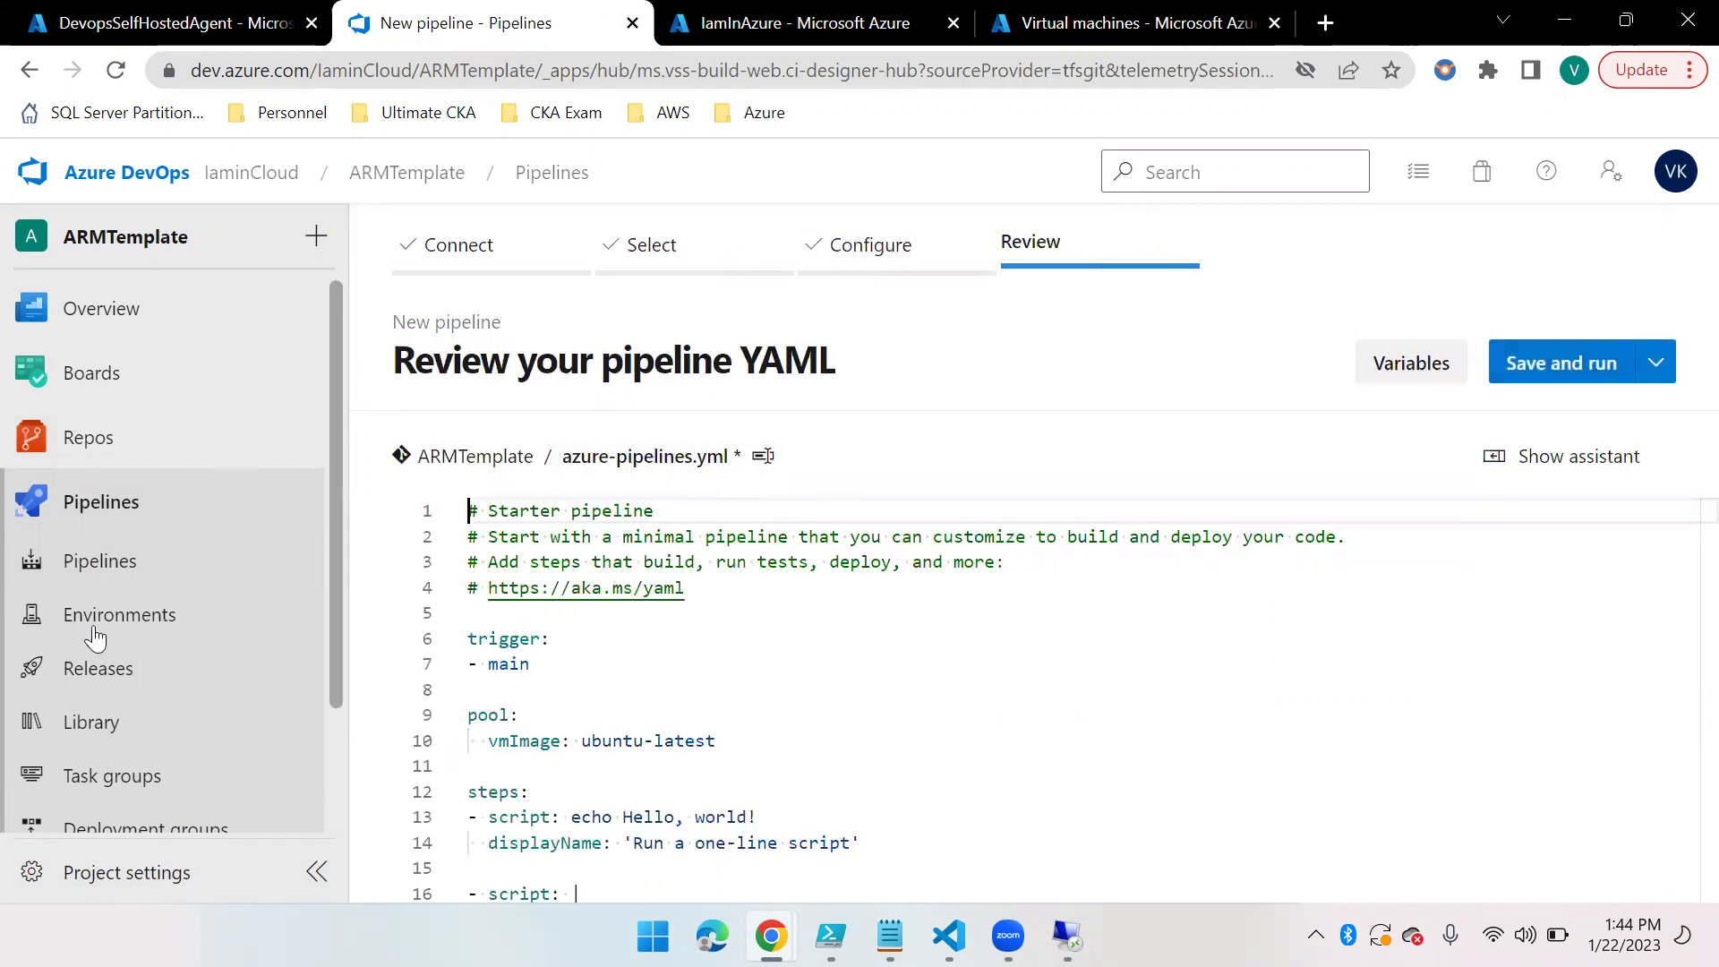
pyautogui.scroll(-3, 810, 732)
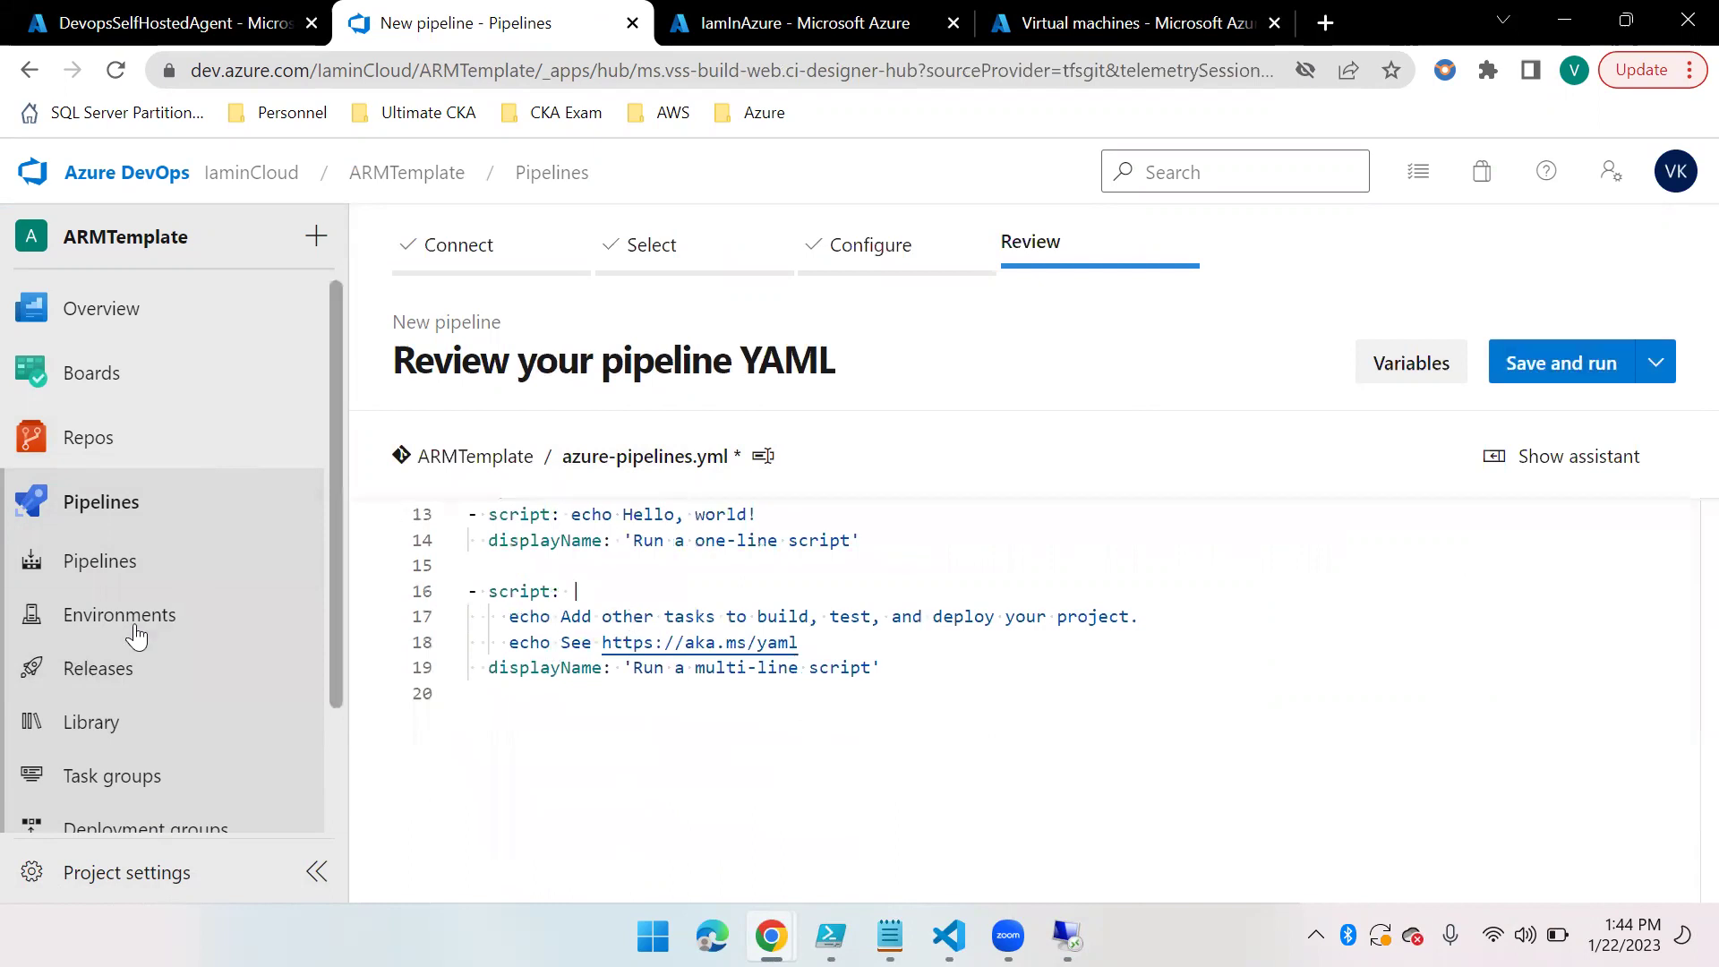
pyautogui.click(206, 562)
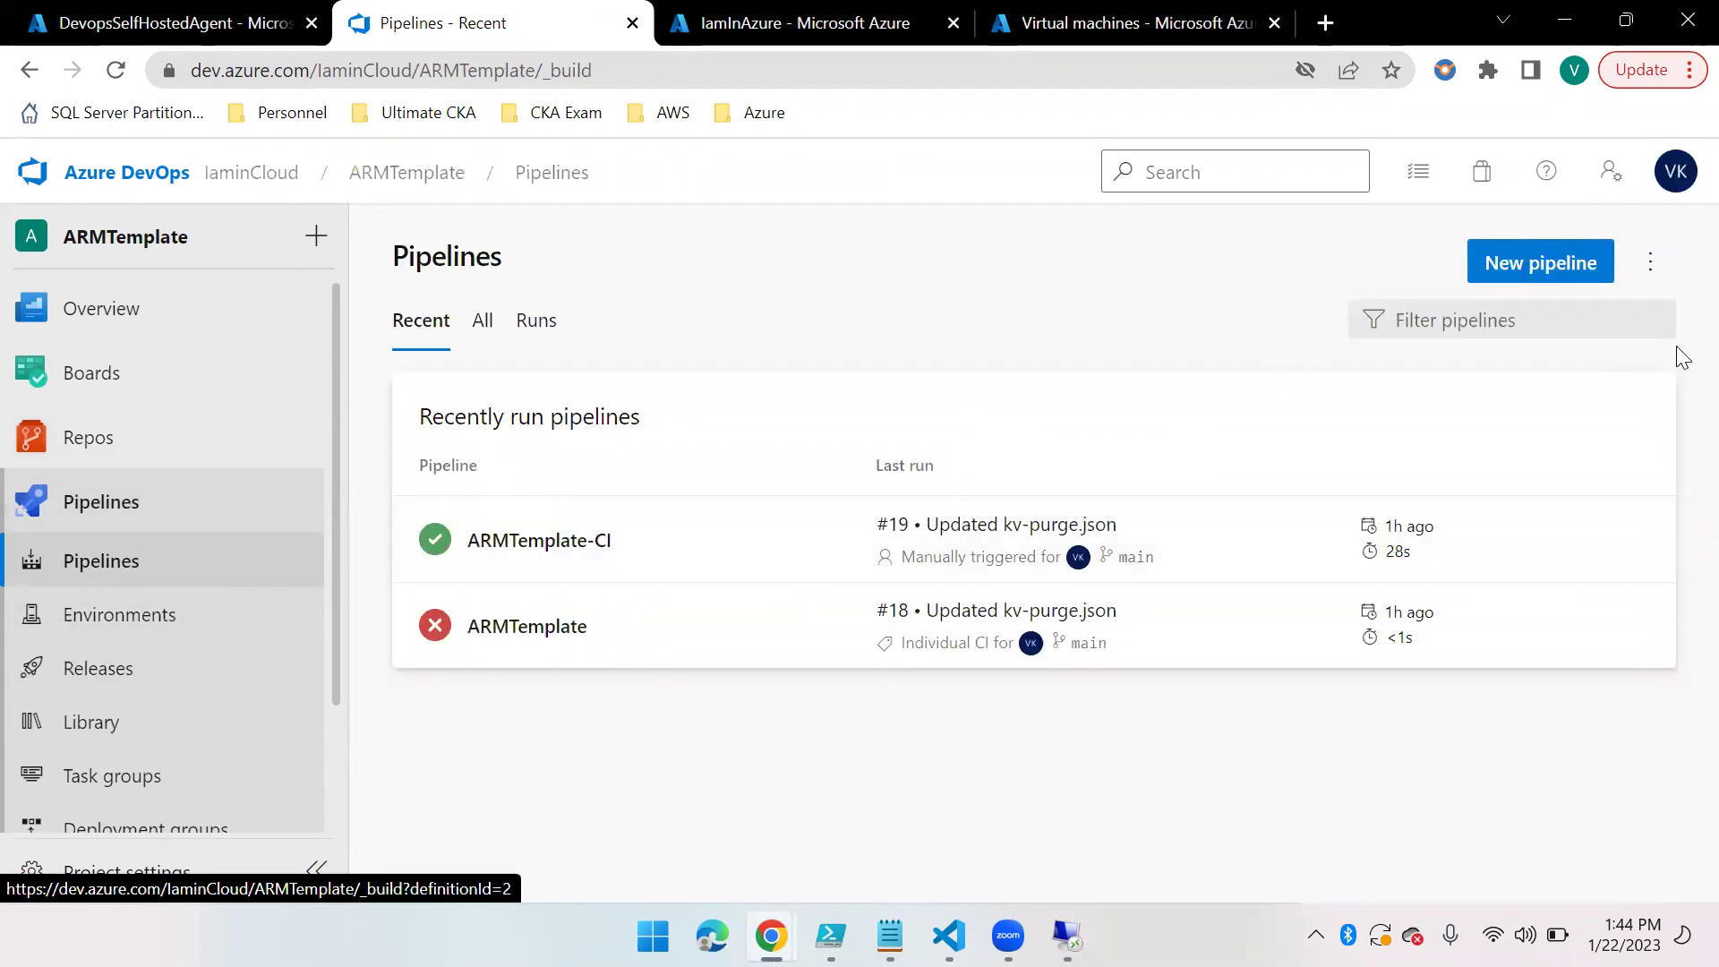
# Create a classic-editor pipeline from ARMTemplate main, starting with an Empty job
pyautogui.click(1540, 262)
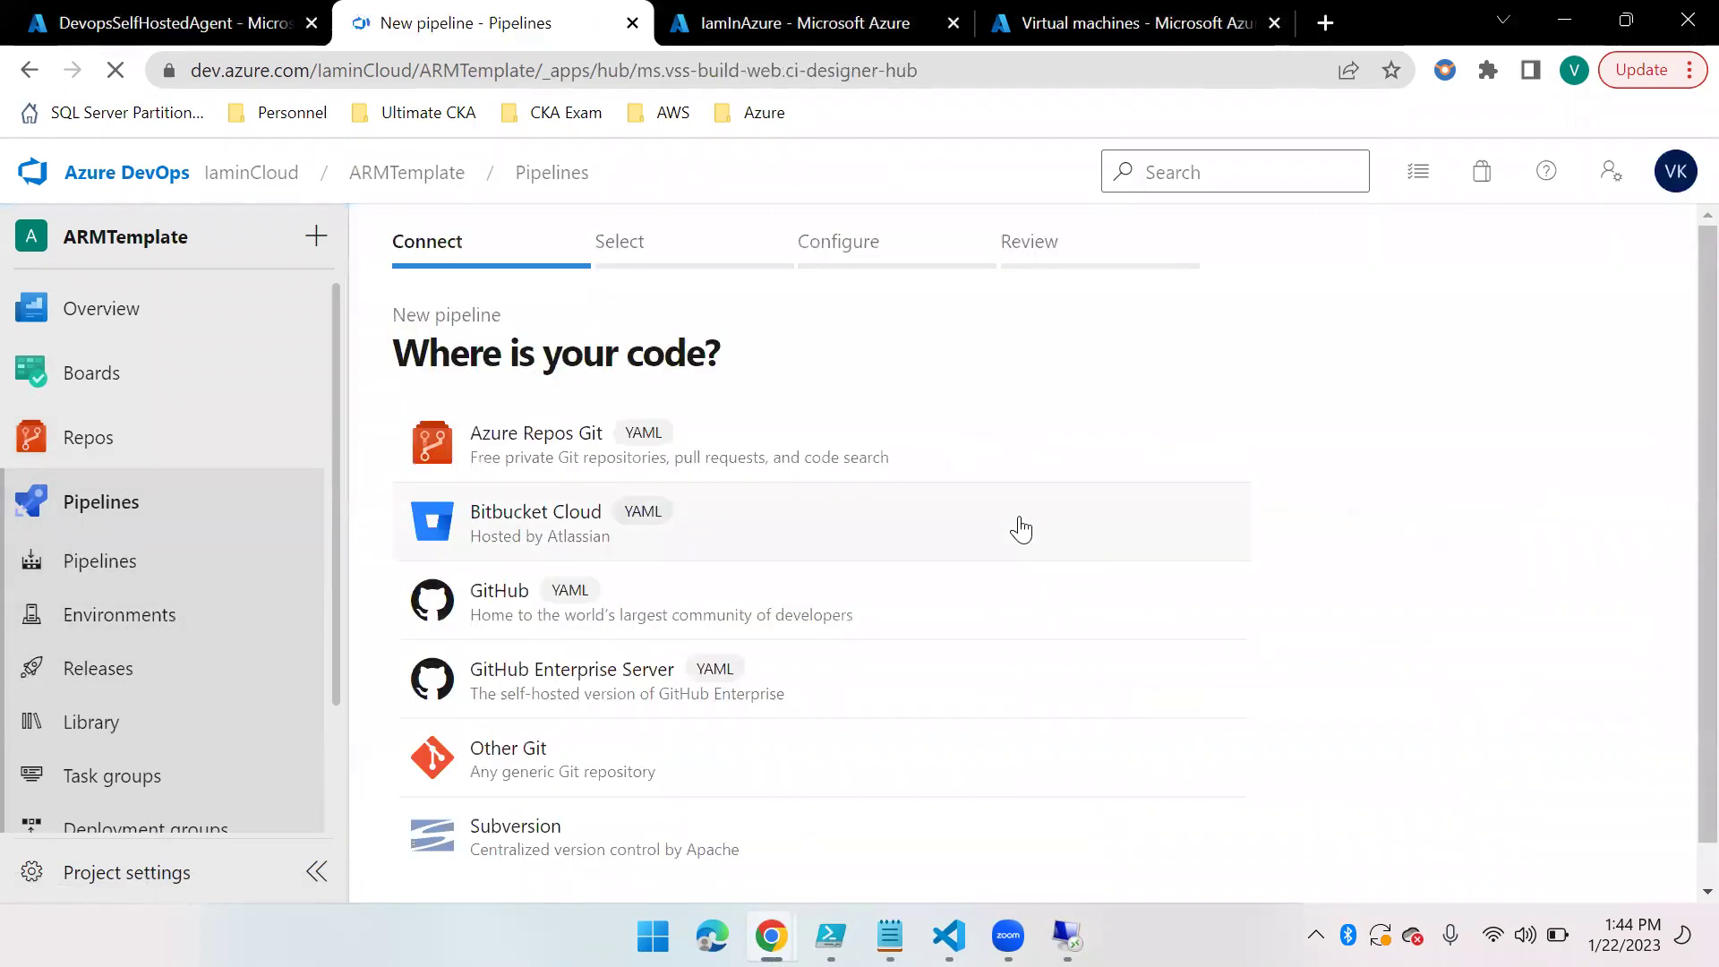
pyautogui.scroll(-1, 548, 855)
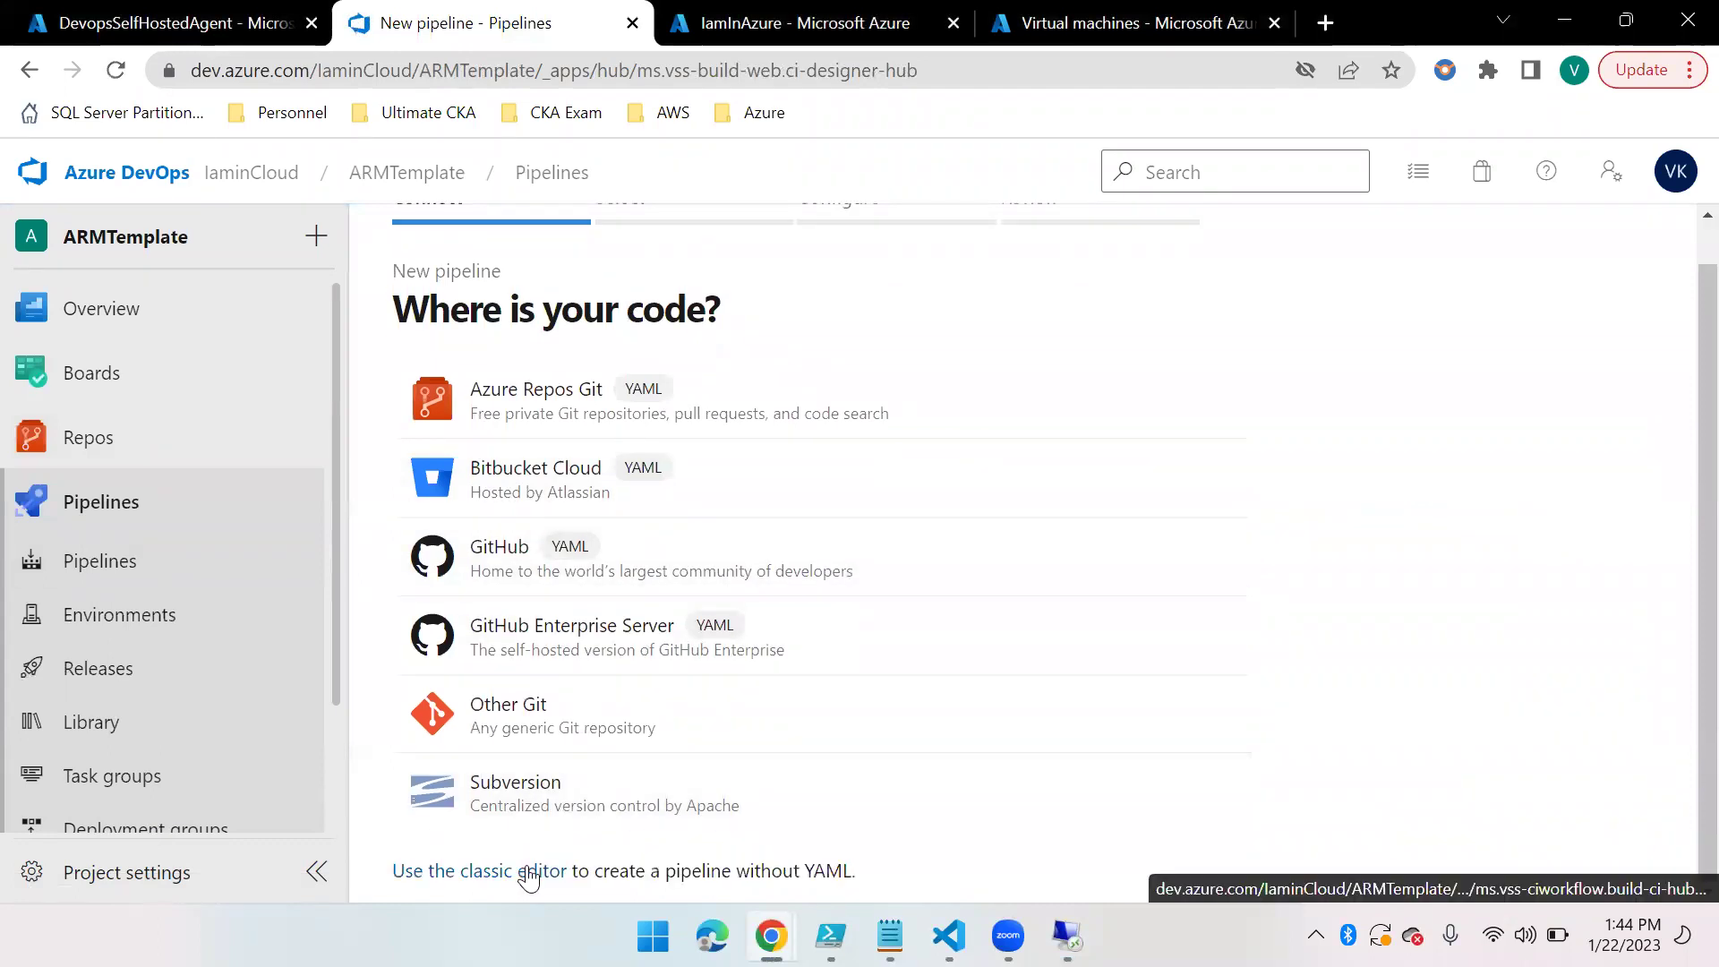
pyautogui.click(526, 868)
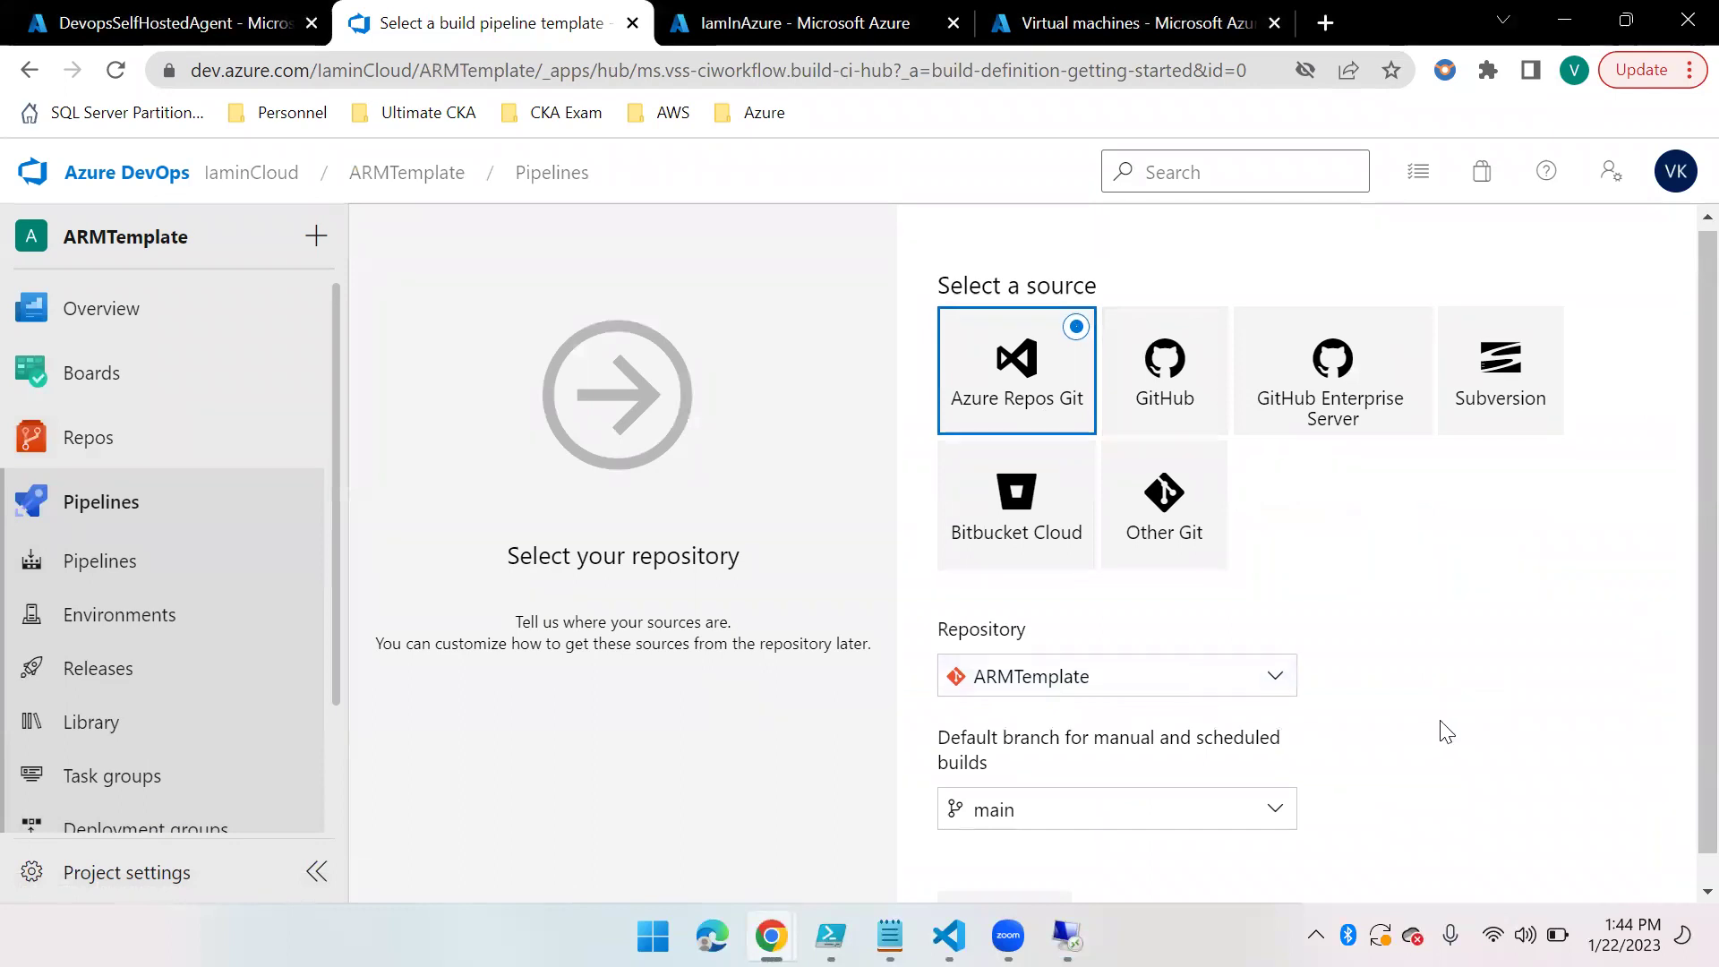
pyautogui.scroll(-1, 1397, 752)
pyautogui.click(1030, 887)
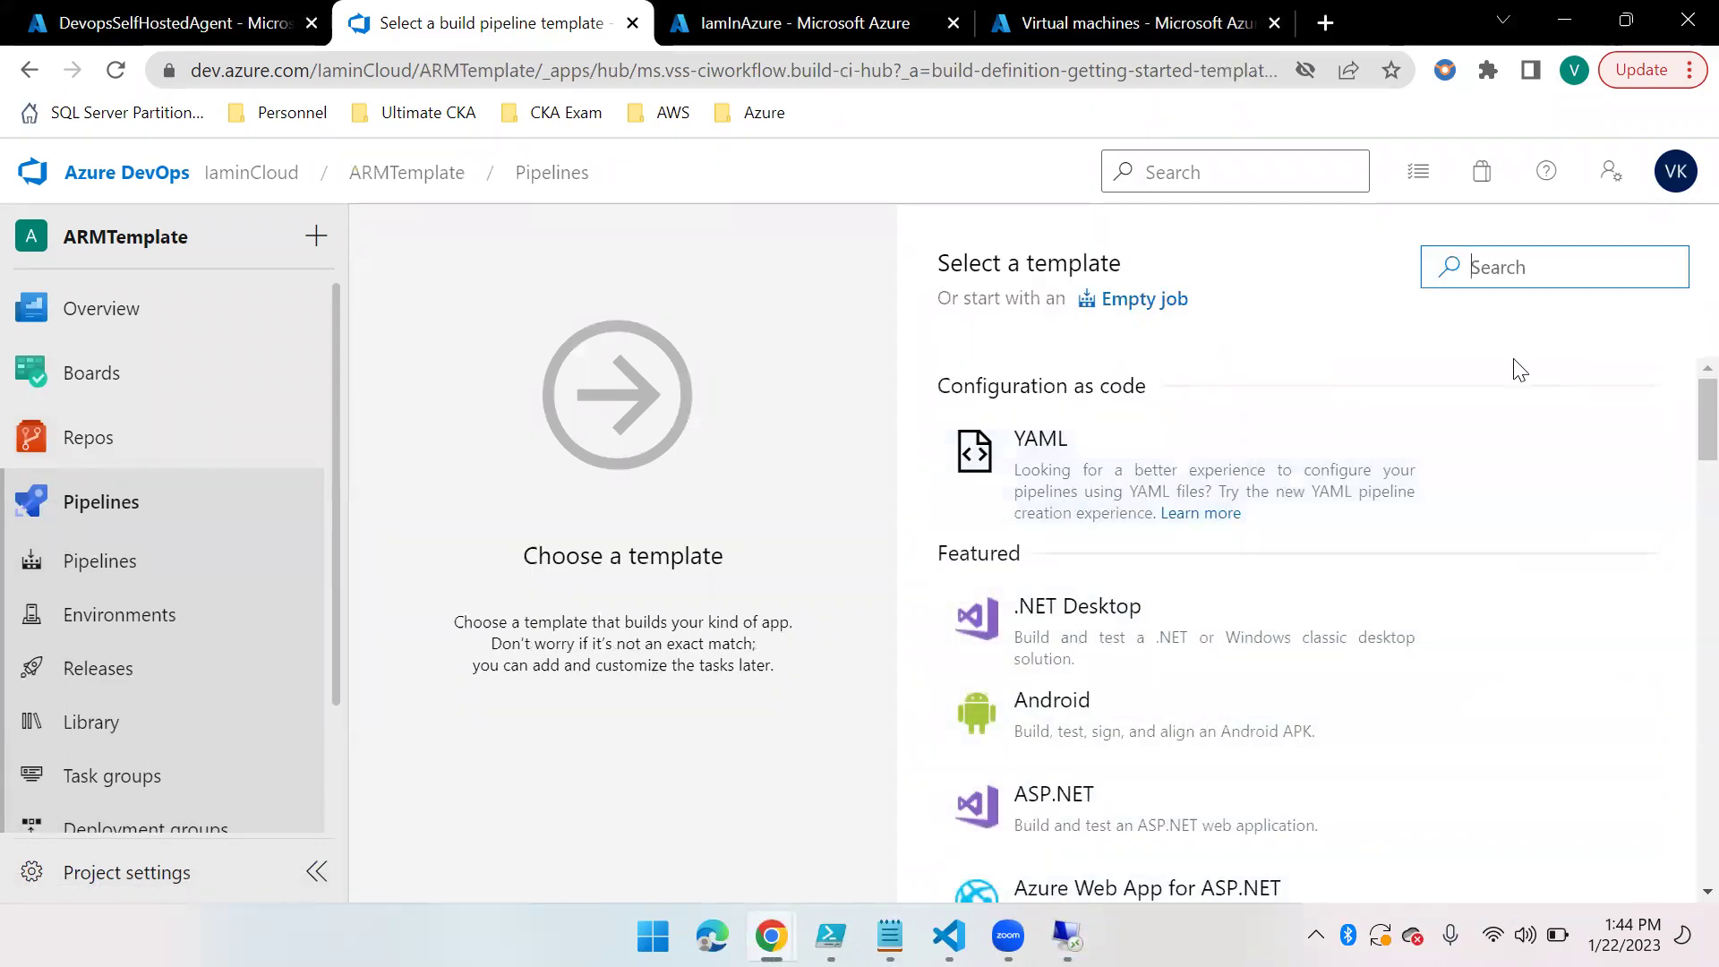
pyautogui.write('ARM')
pyautogui.press('BackSpace')
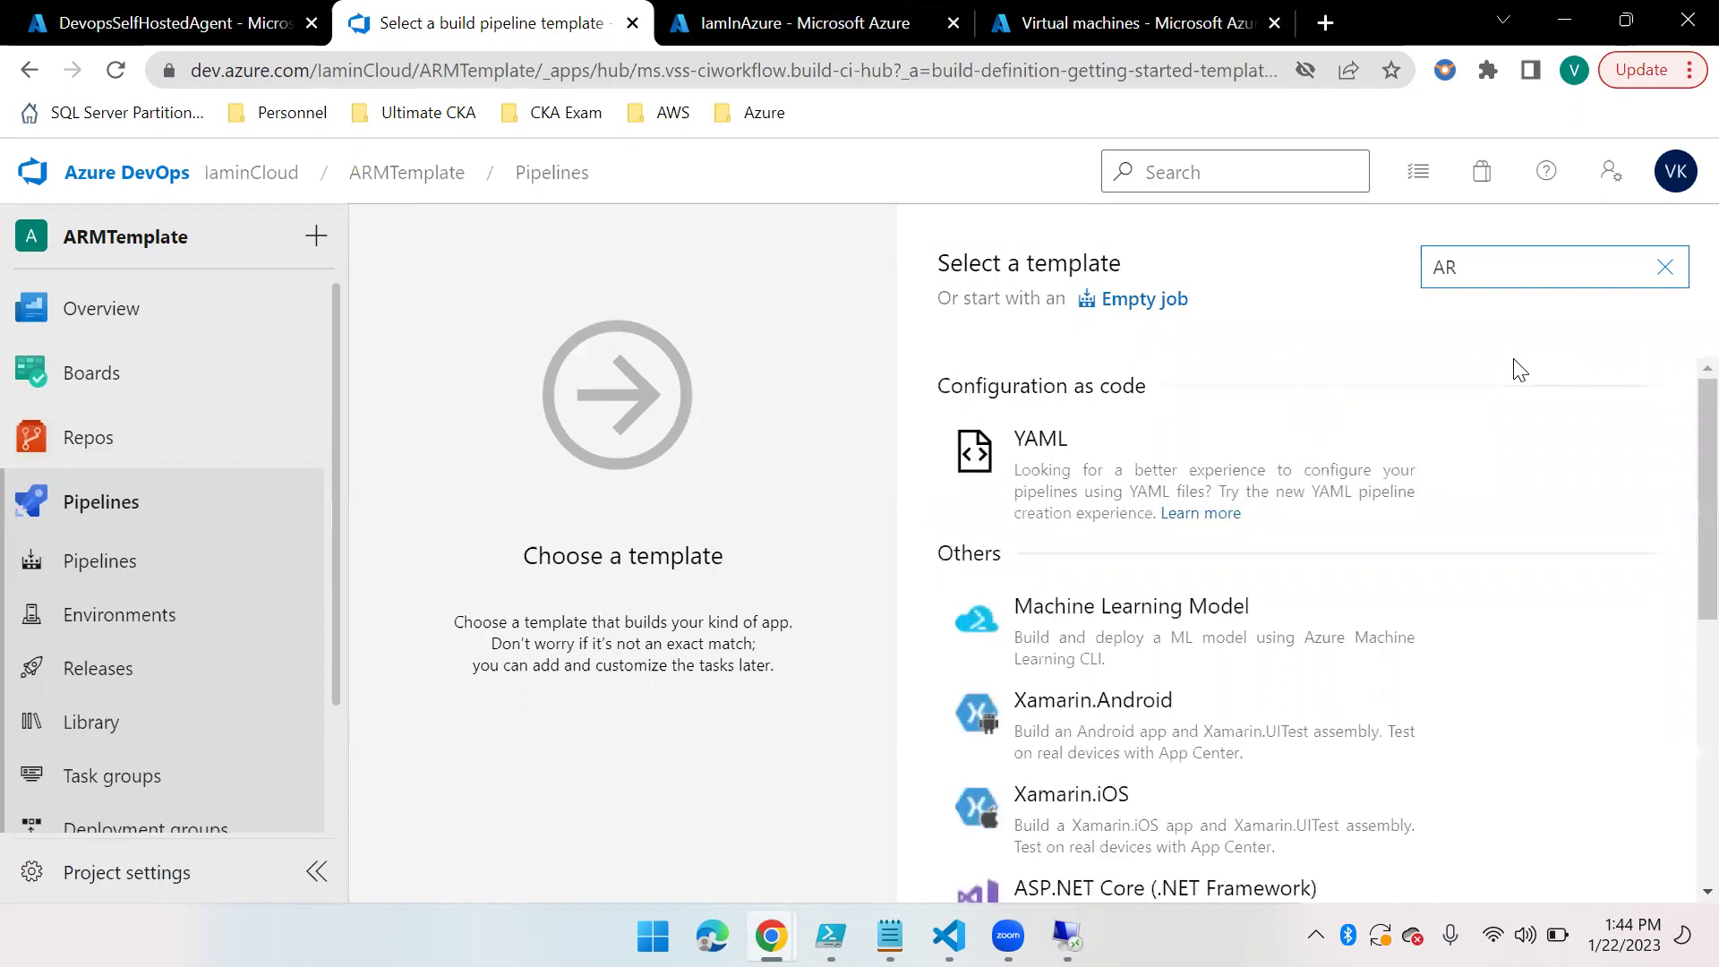
pyautogui.click(1131, 299)
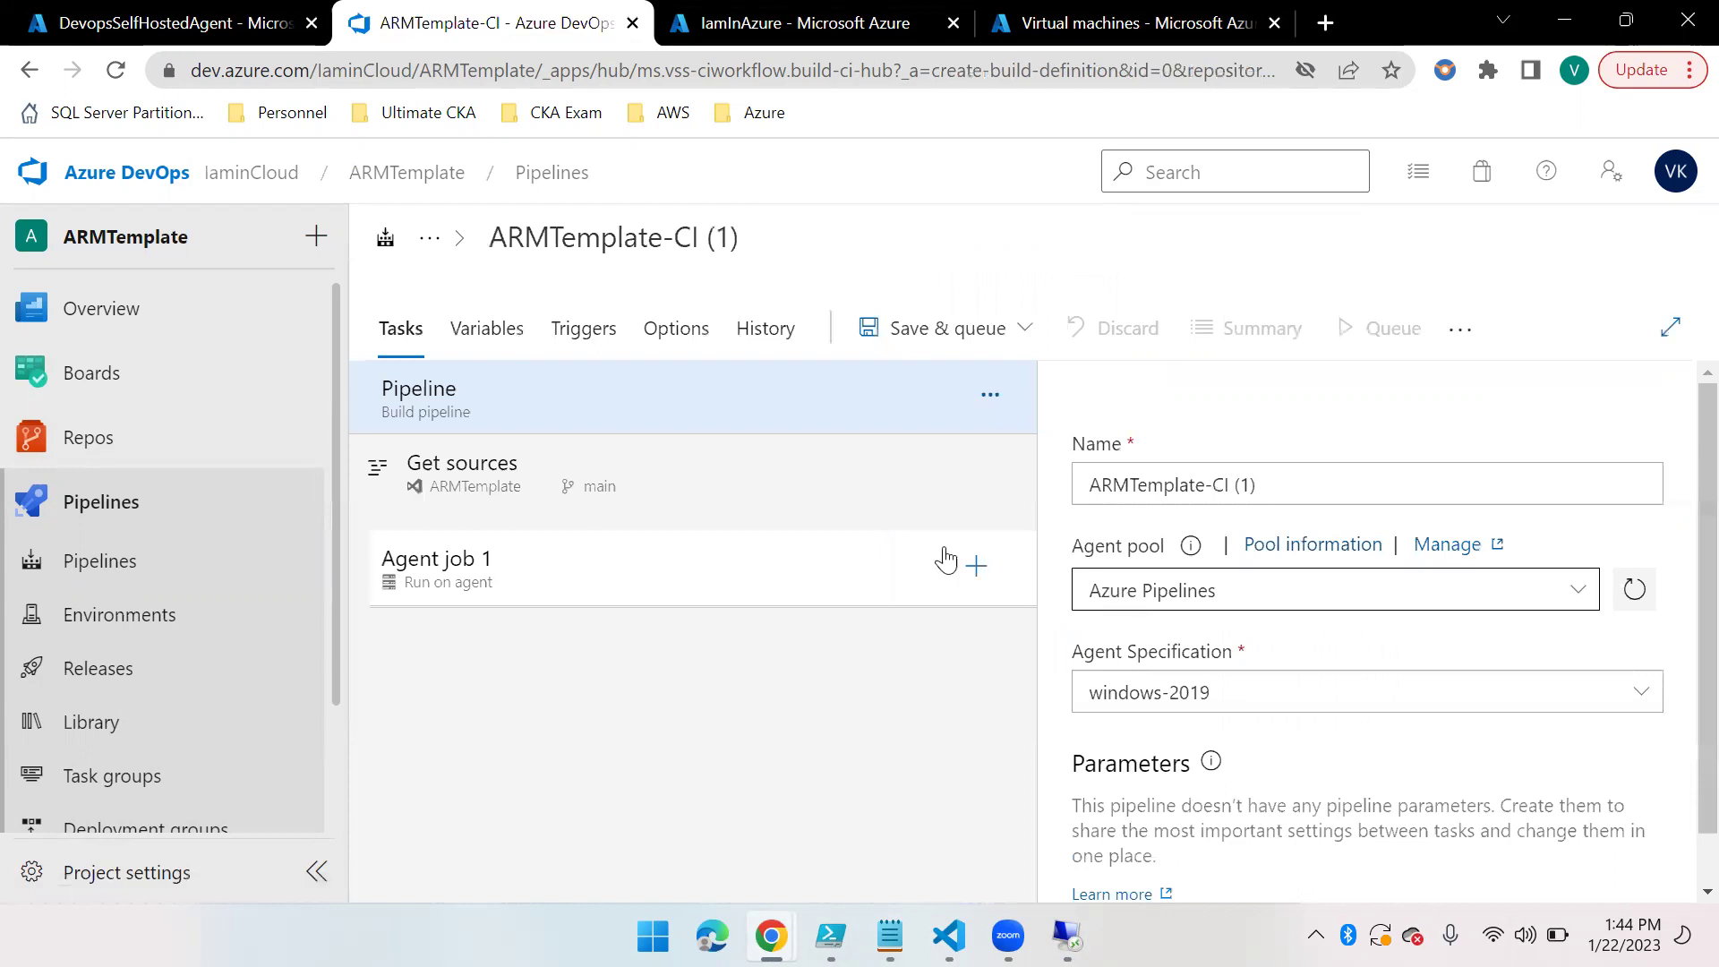
# Switch the pipeline to the private Default agent pool and show Agent job 1 settings
pyautogui.click(495, 400)
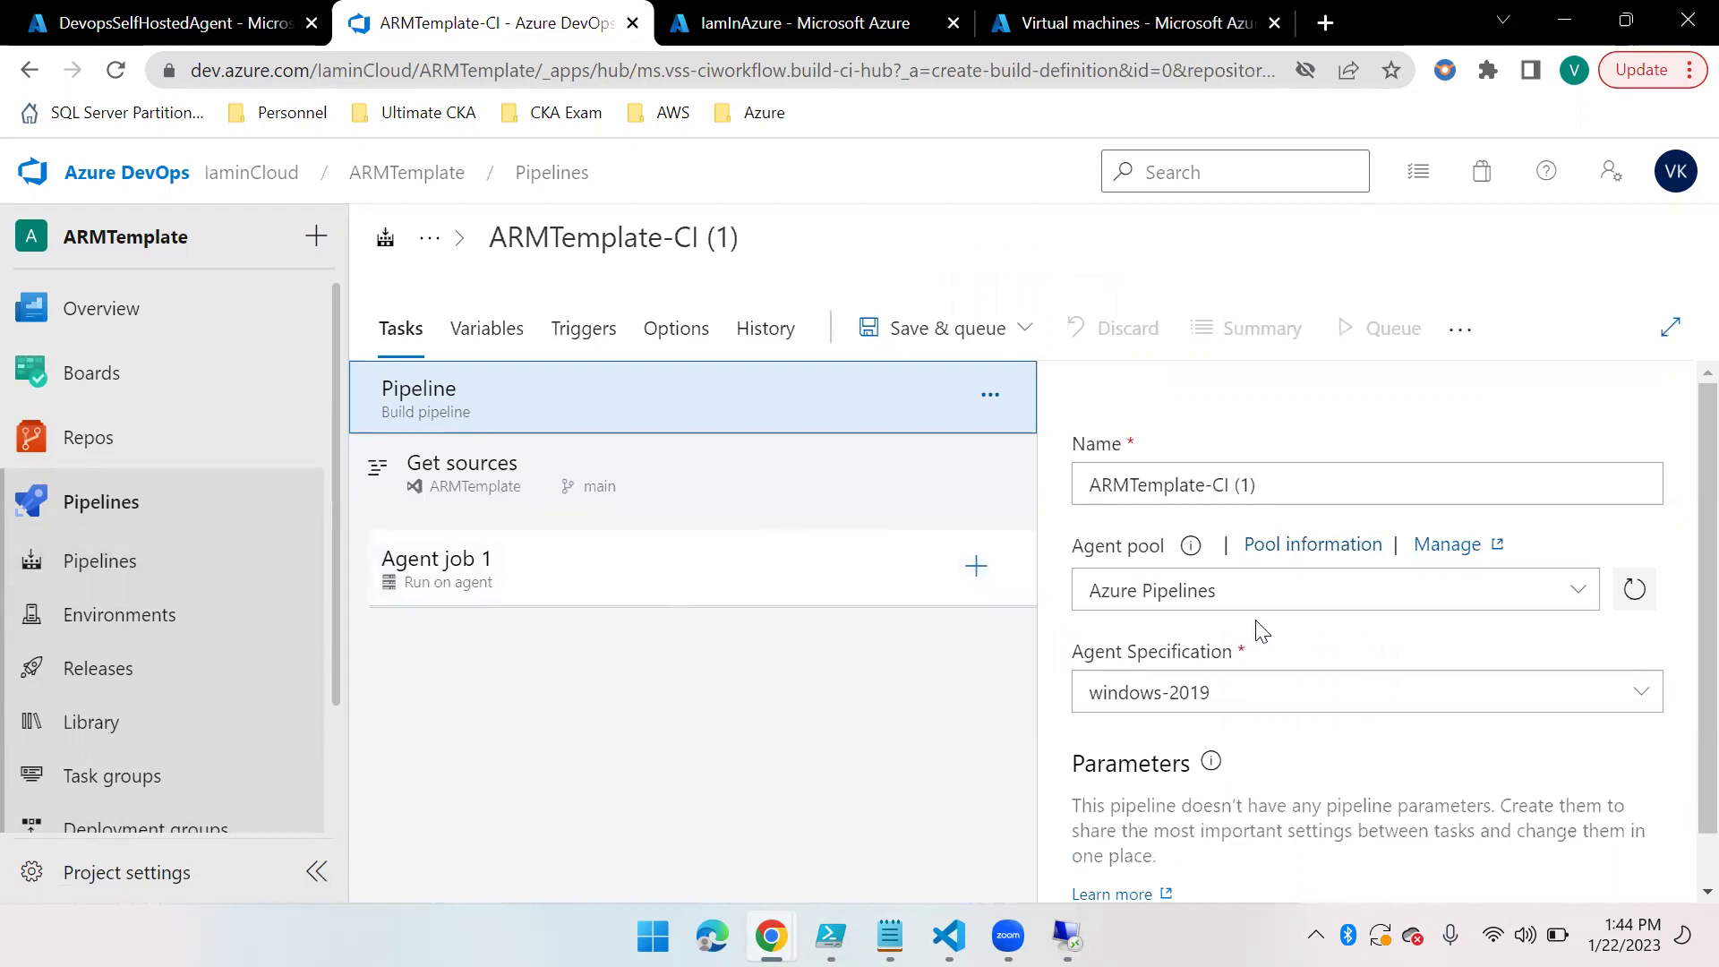
pyautogui.click(1581, 591)
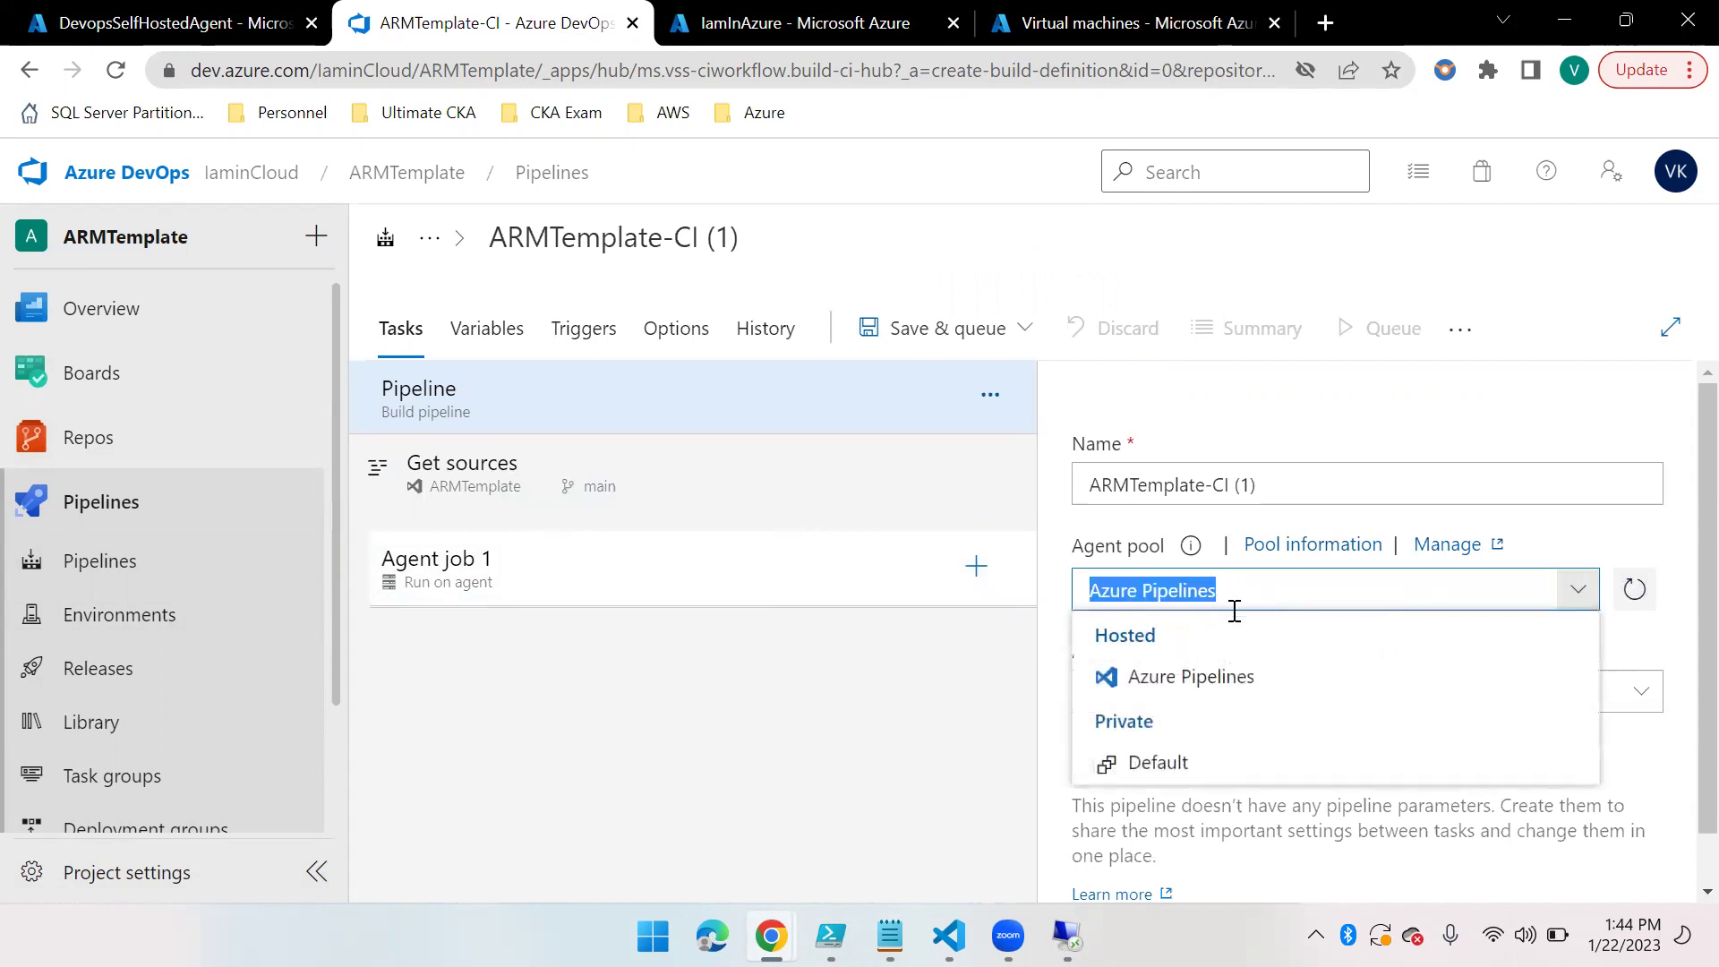
pyautogui.click(1149, 770)
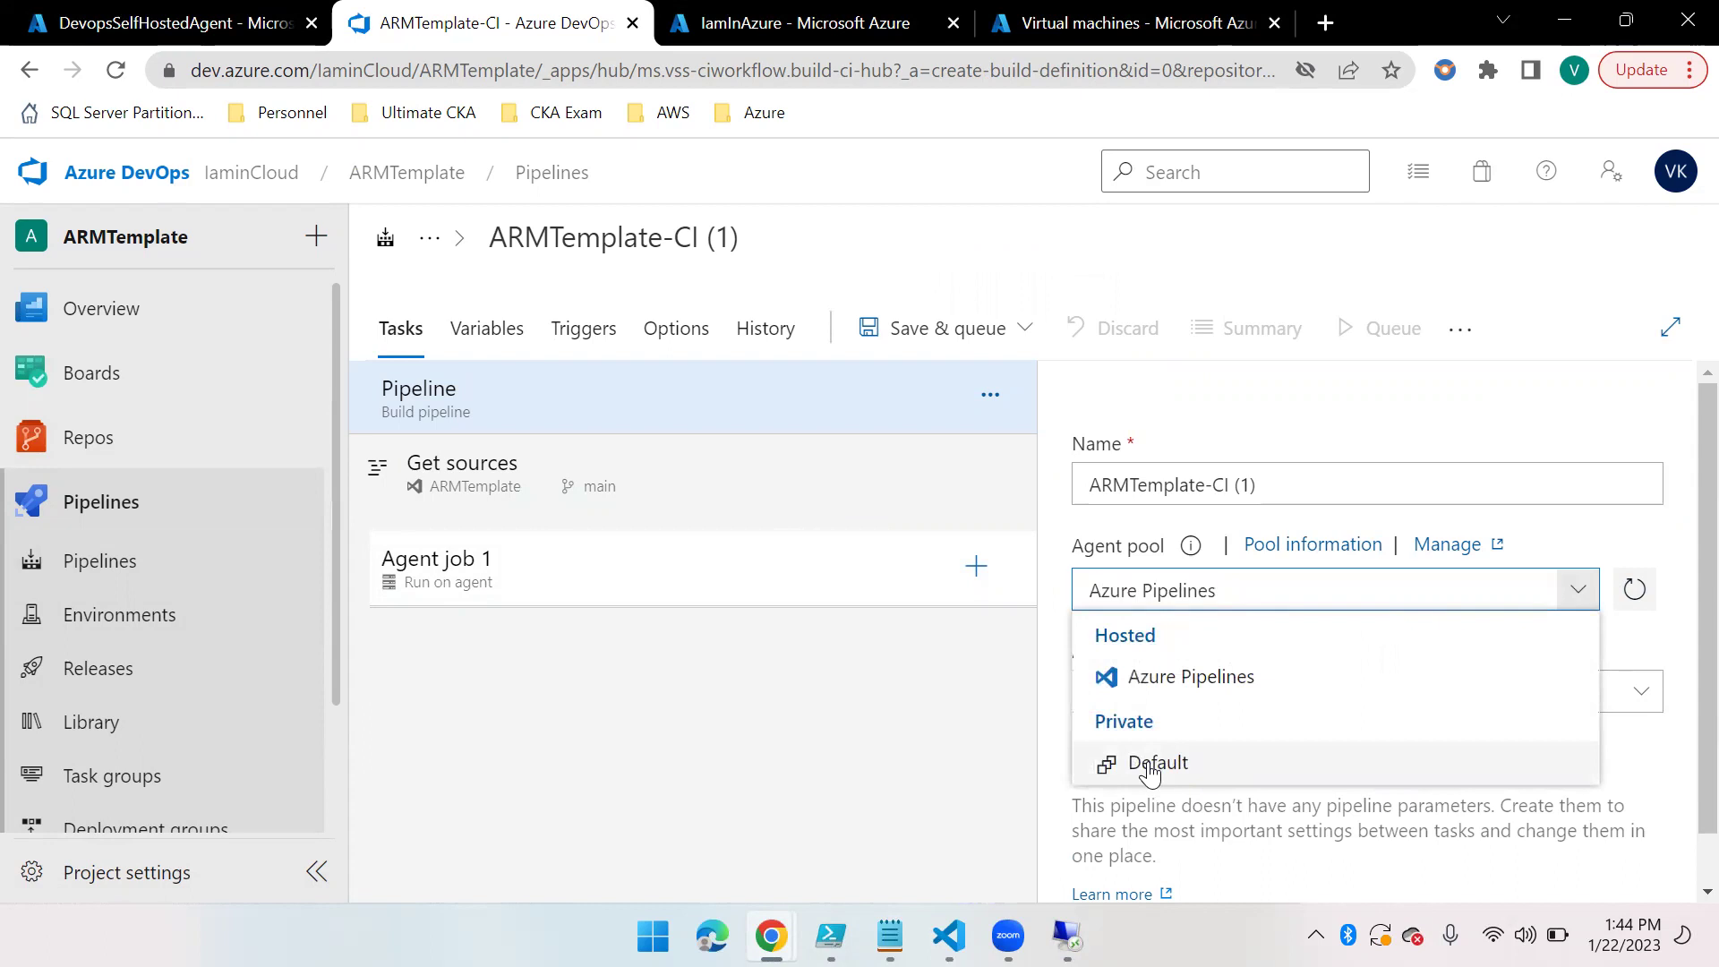
pyautogui.click(1149, 765)
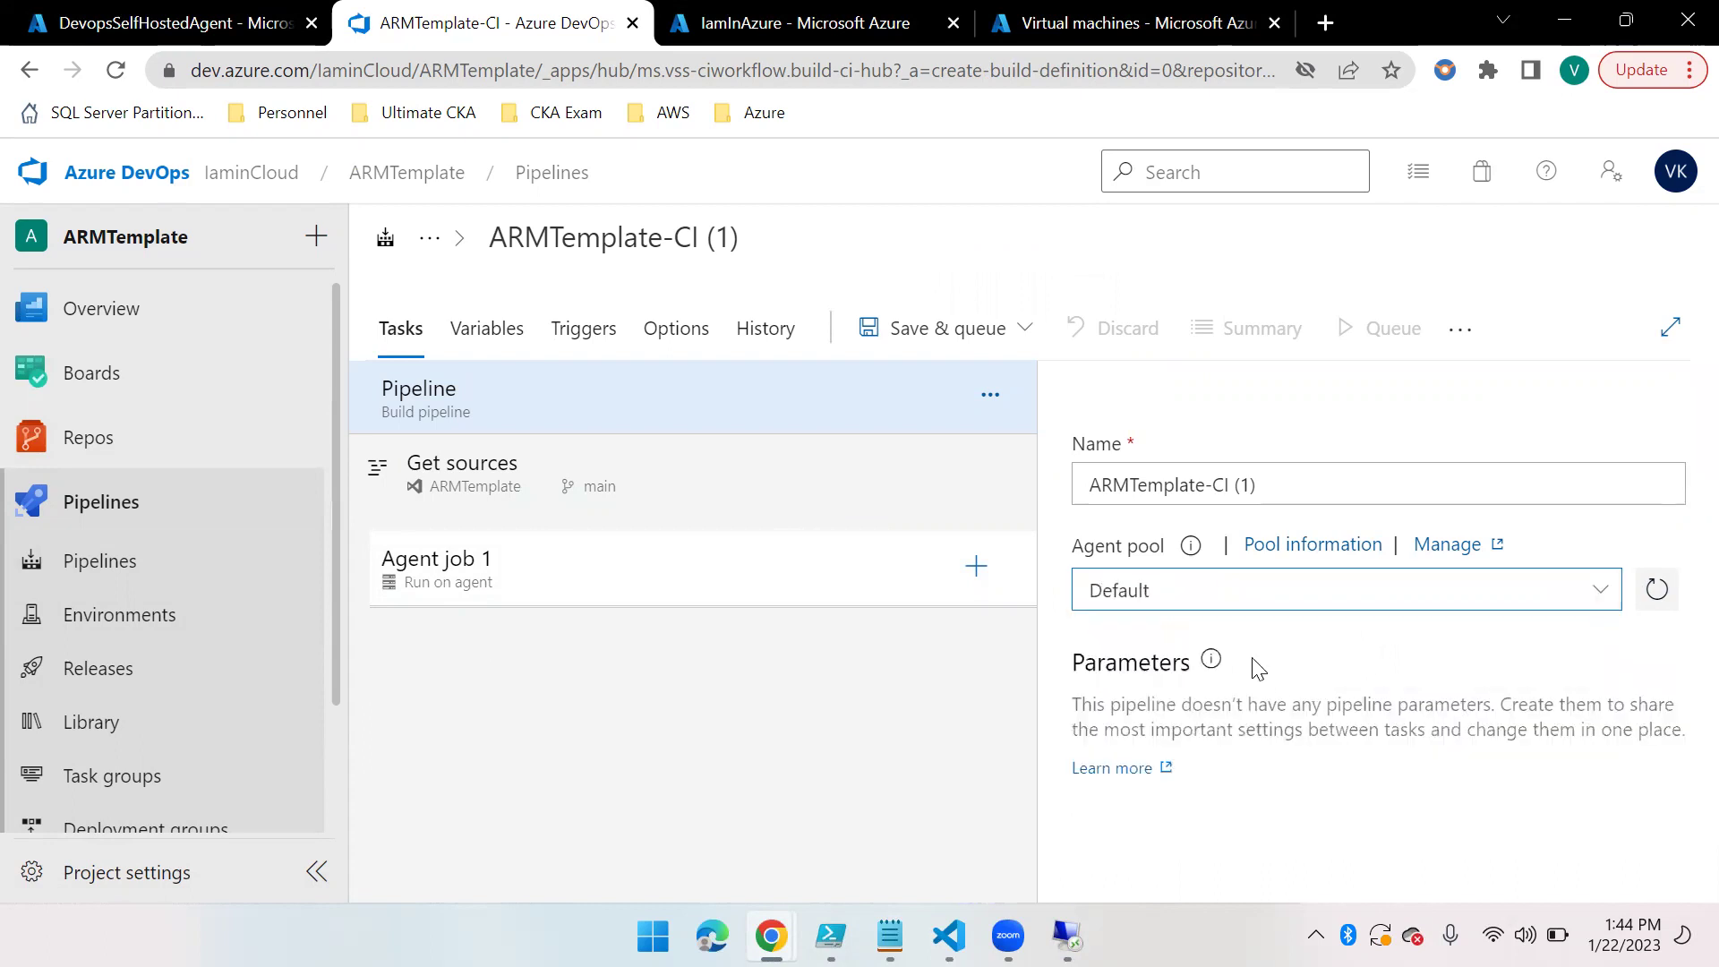
pyautogui.click(531, 575)
pyautogui.scroll(-5, 1328, 779)
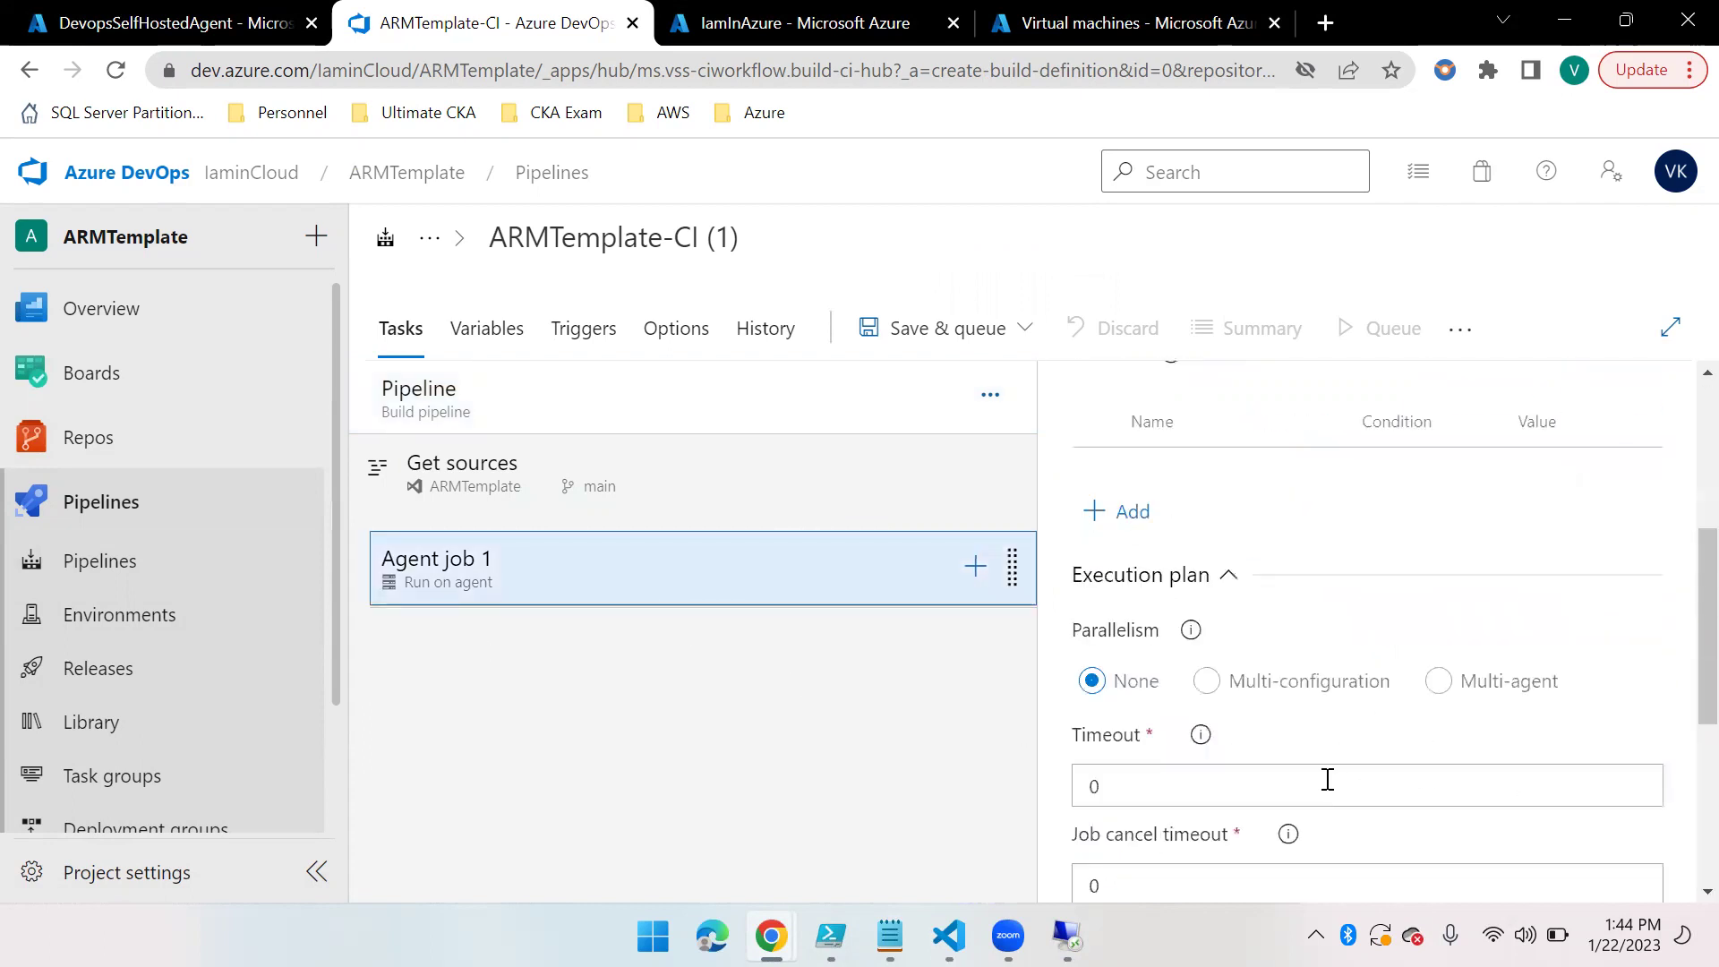
# Add an ARM template deployment task to Agent job 1 with Subscription scope
pyautogui.click(975, 567)
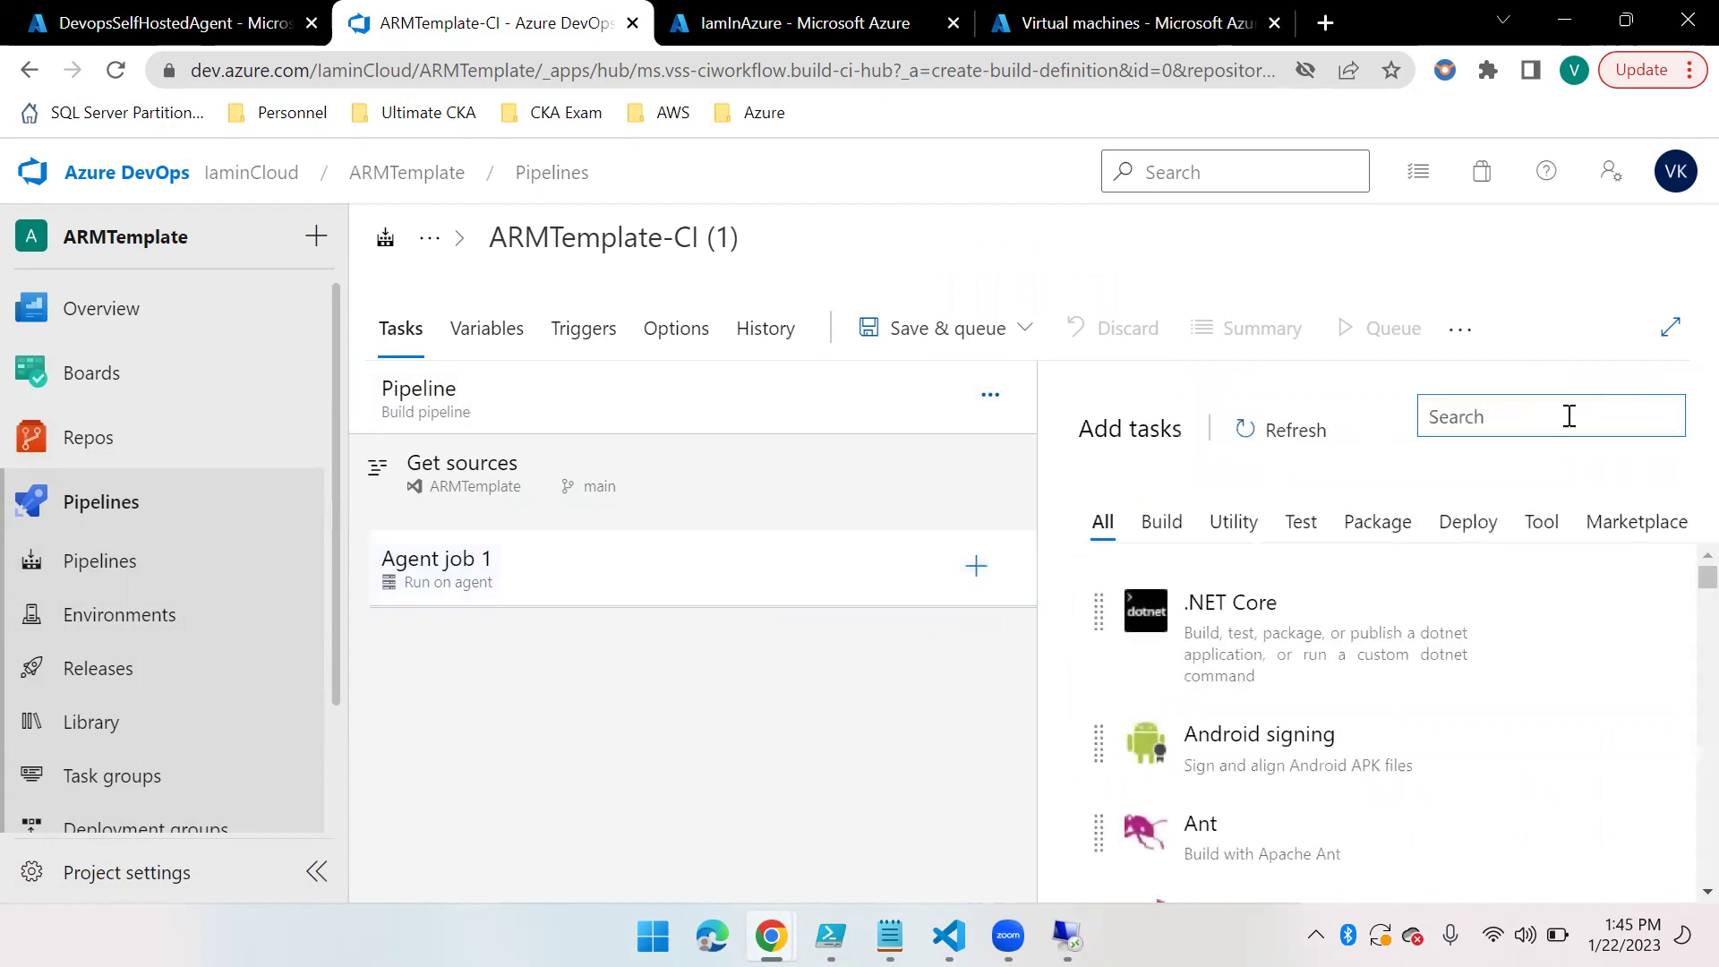
pyautogui.write('ARM')
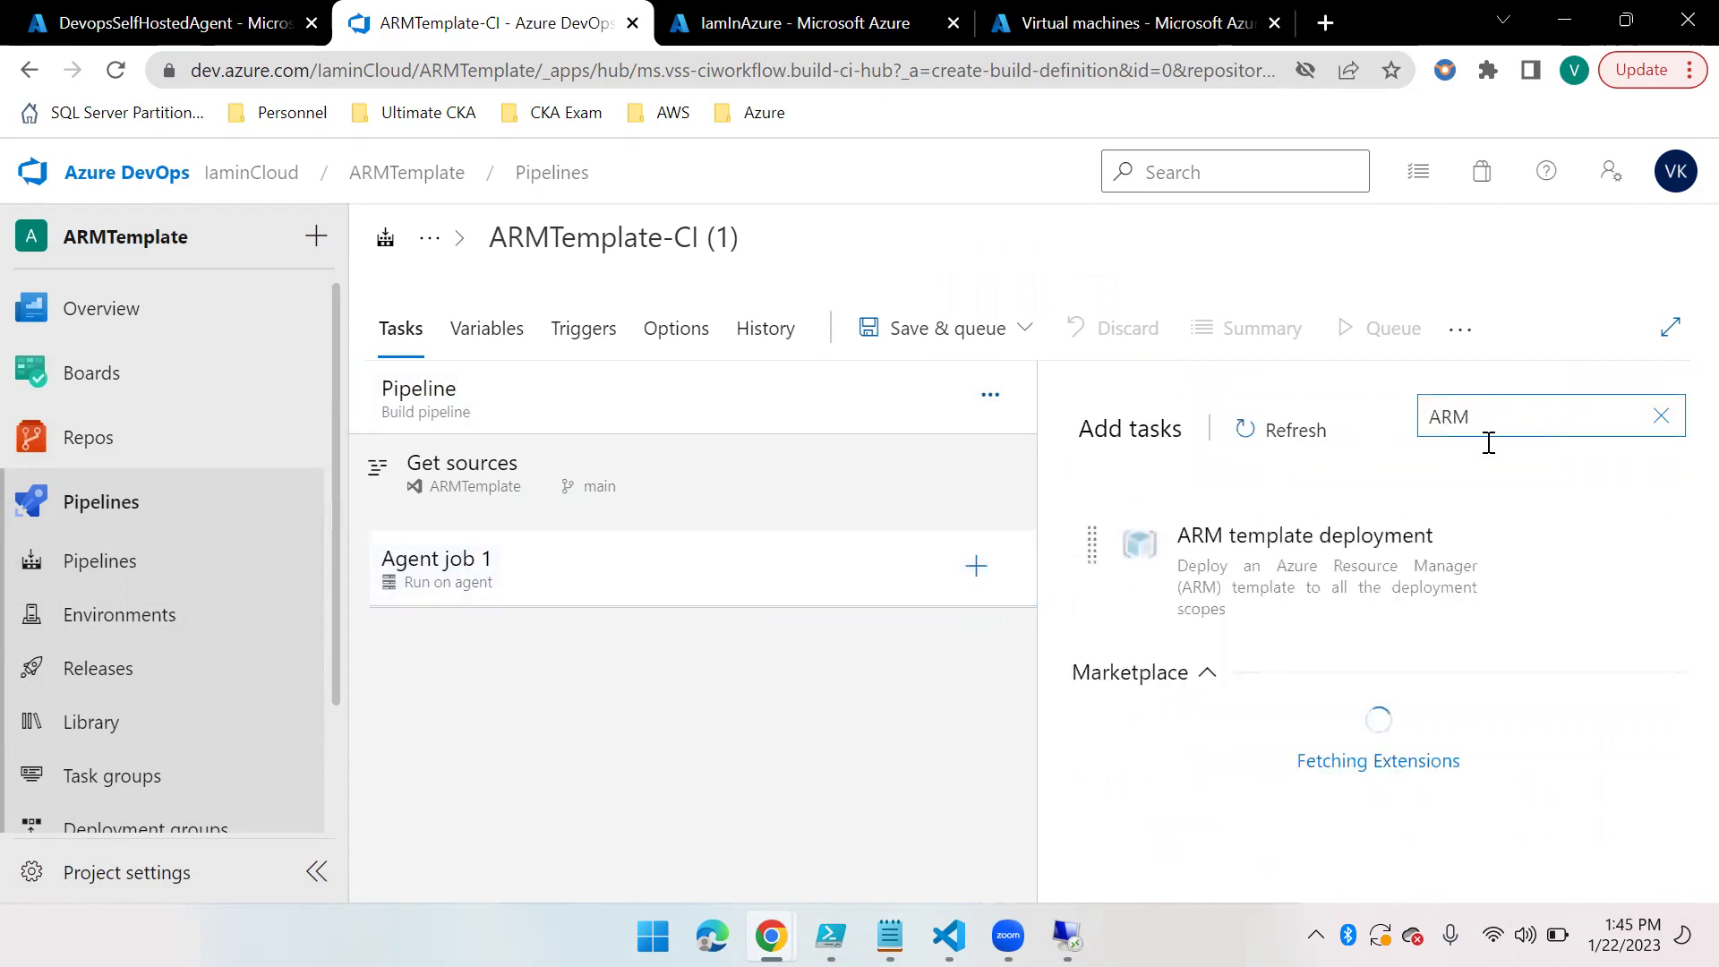
pyautogui.click(1572, 673)
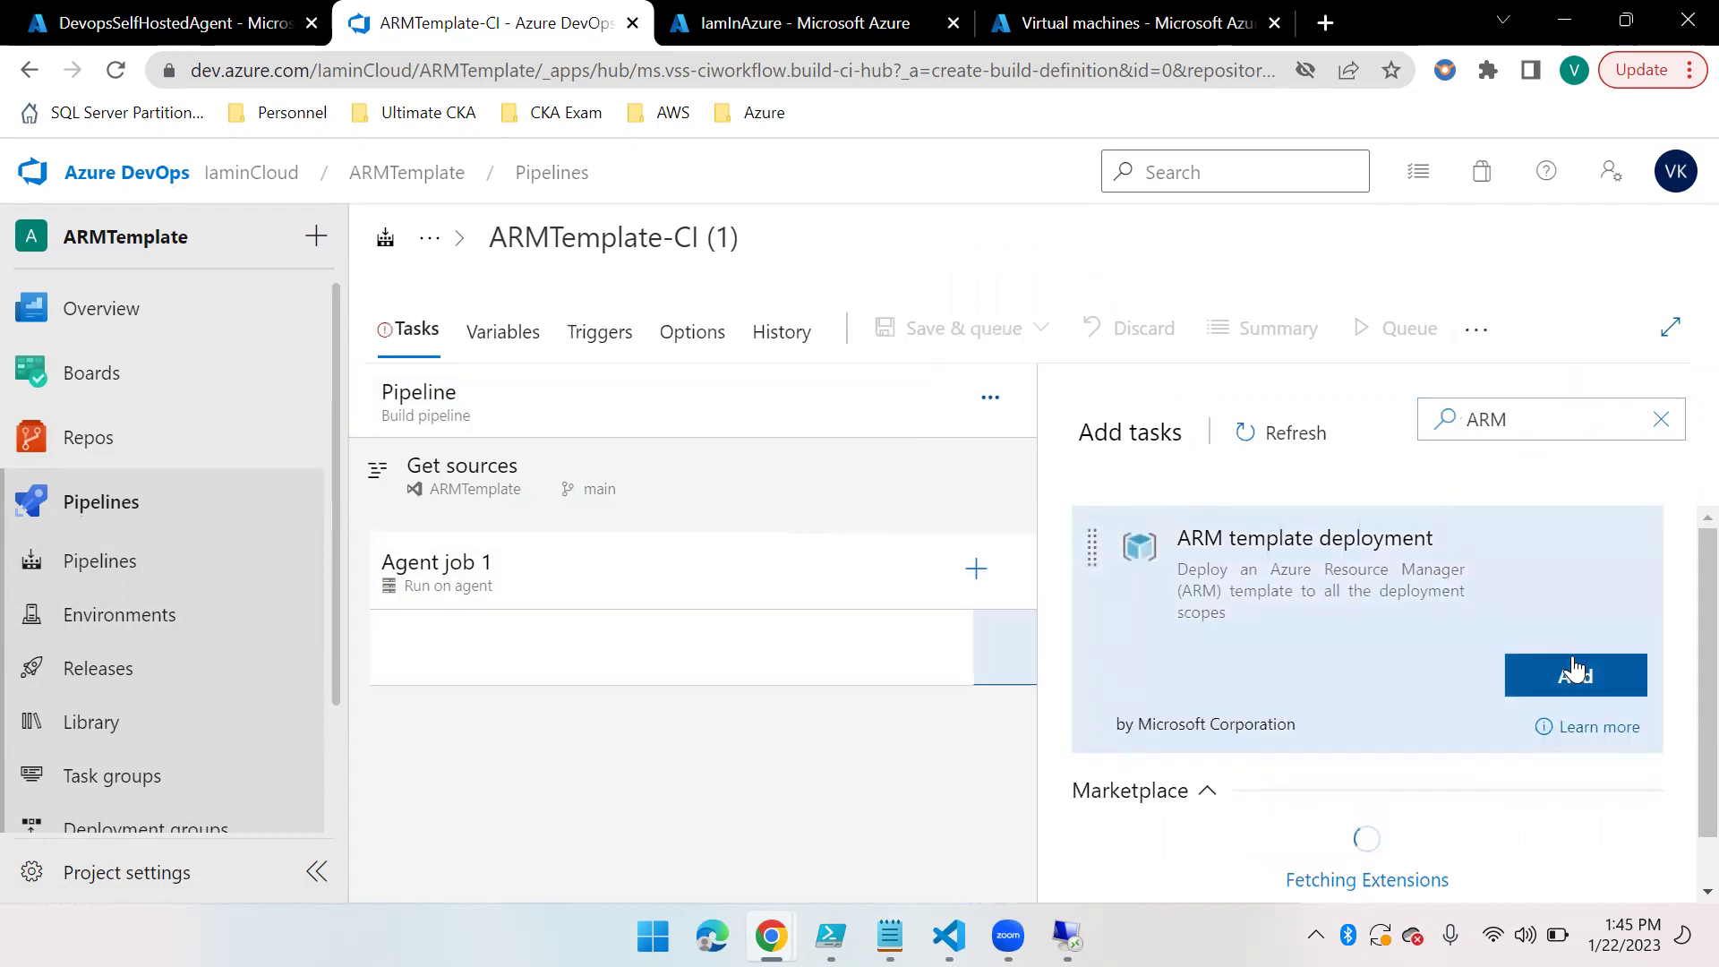
pyautogui.click(698, 653)
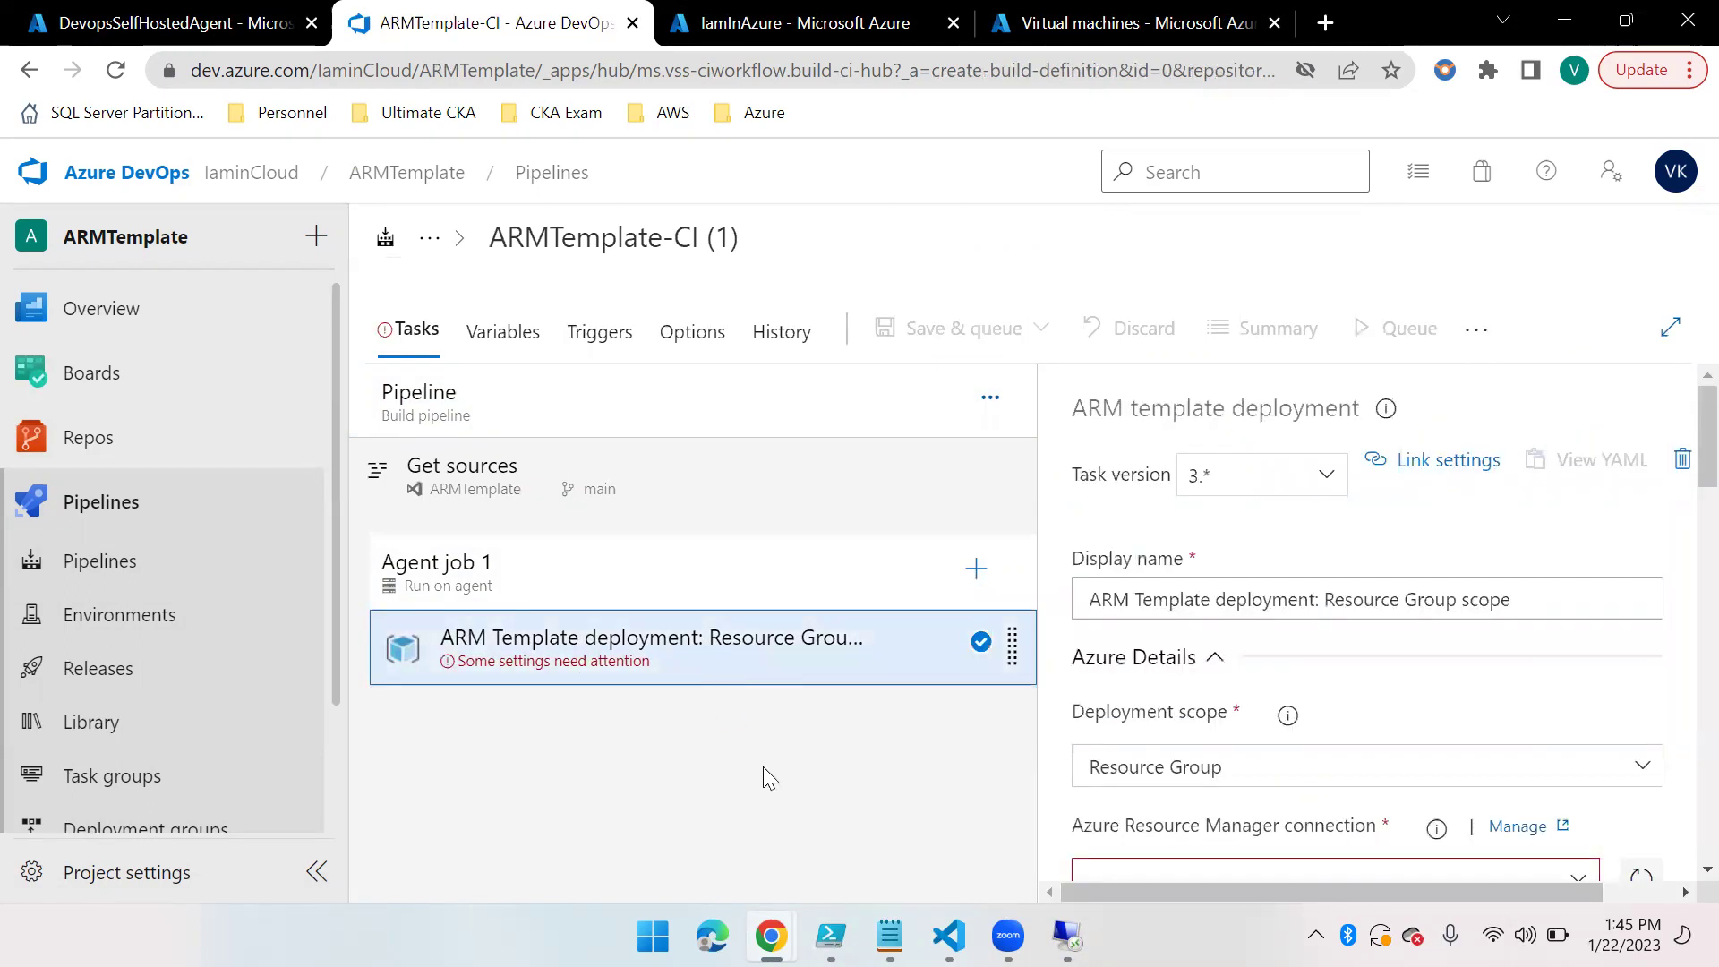
pyautogui.scroll(-2, 1316, 759)
pyautogui.scroll(1, 1316, 717)
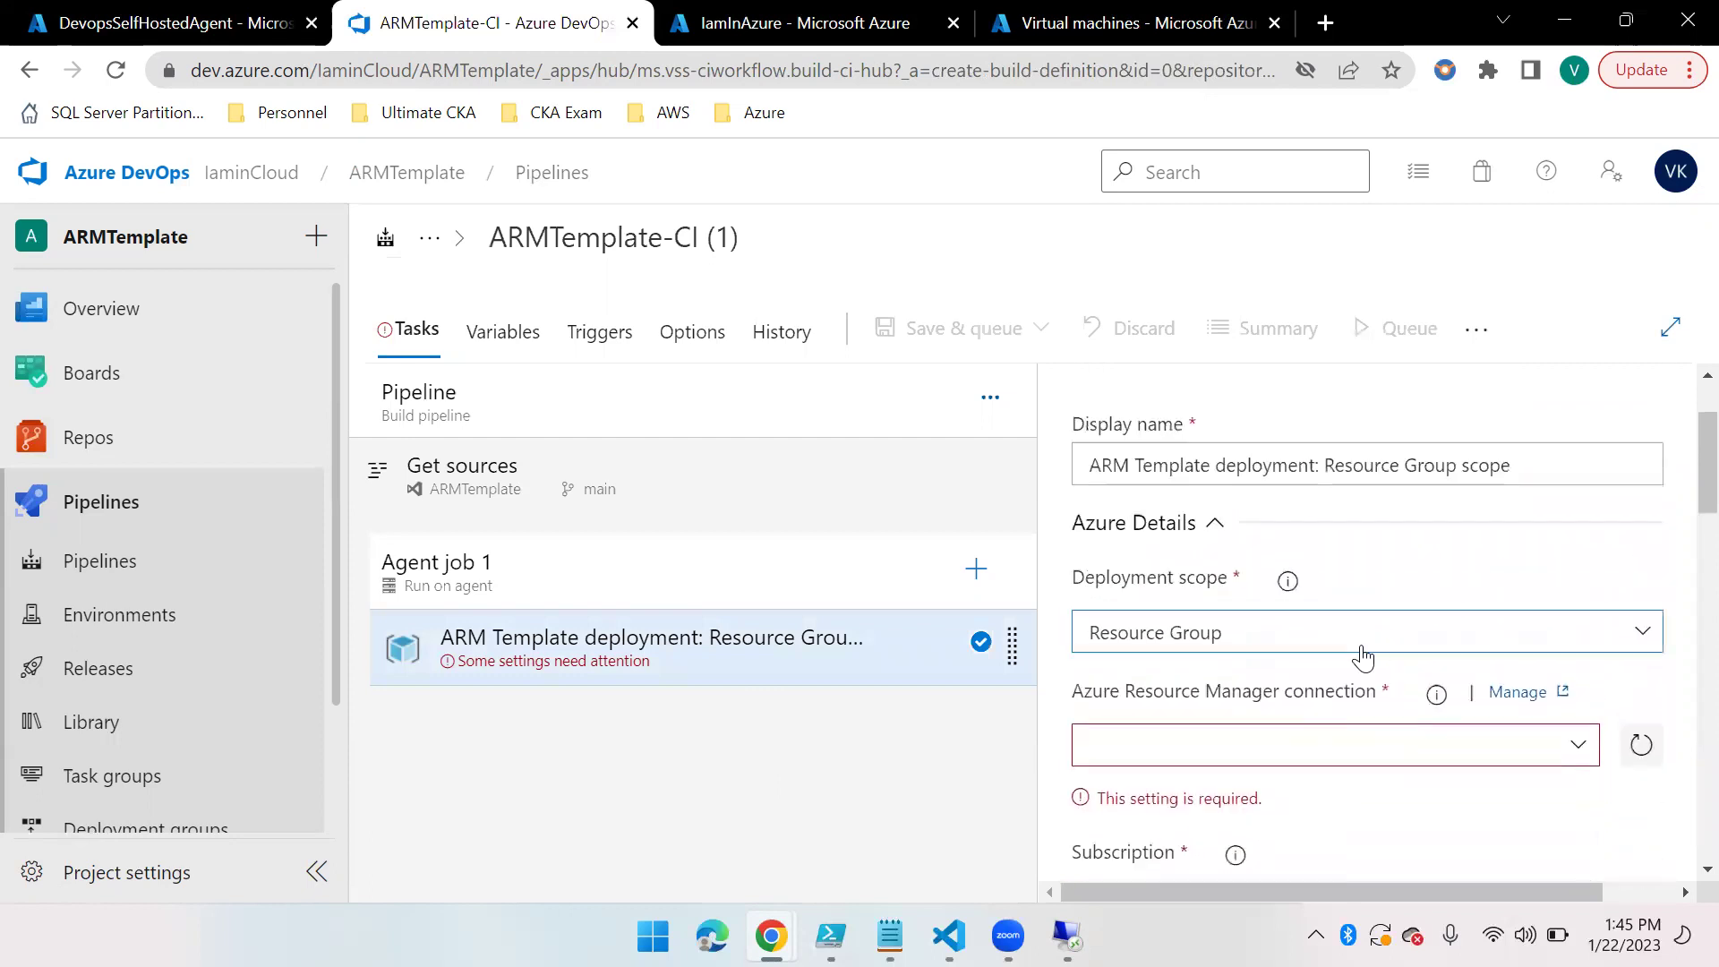
pyautogui.scroll(2, 1285, 583)
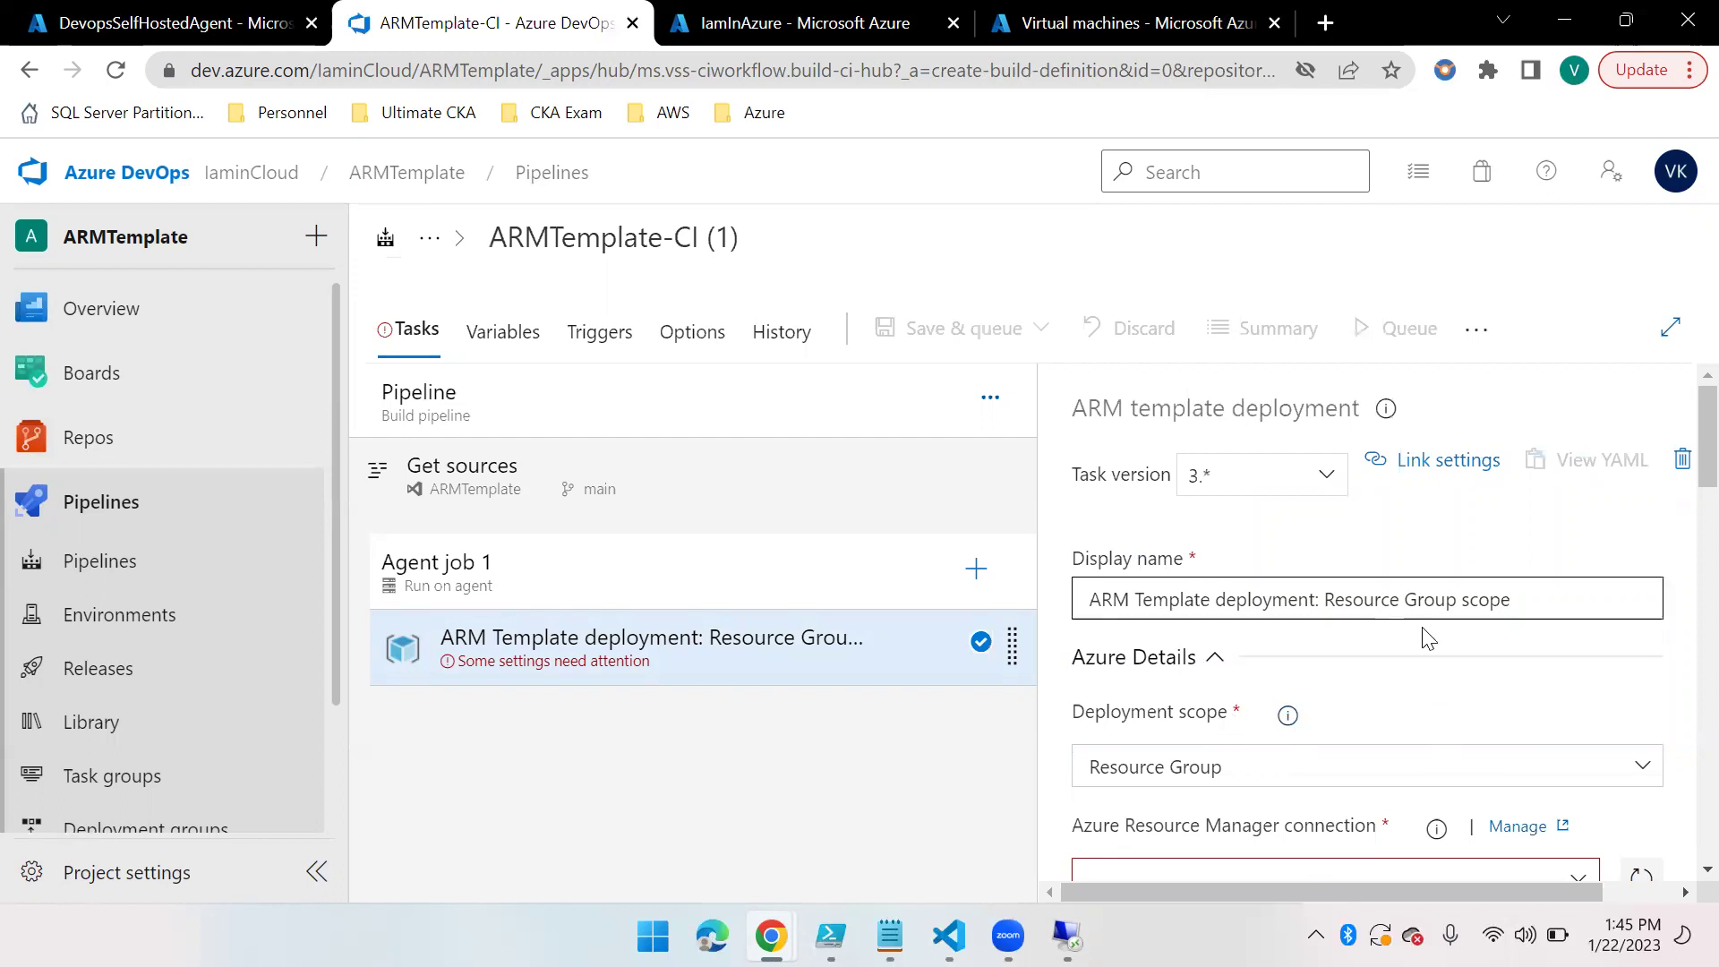
pyautogui.scroll(-1, 1424, 636)
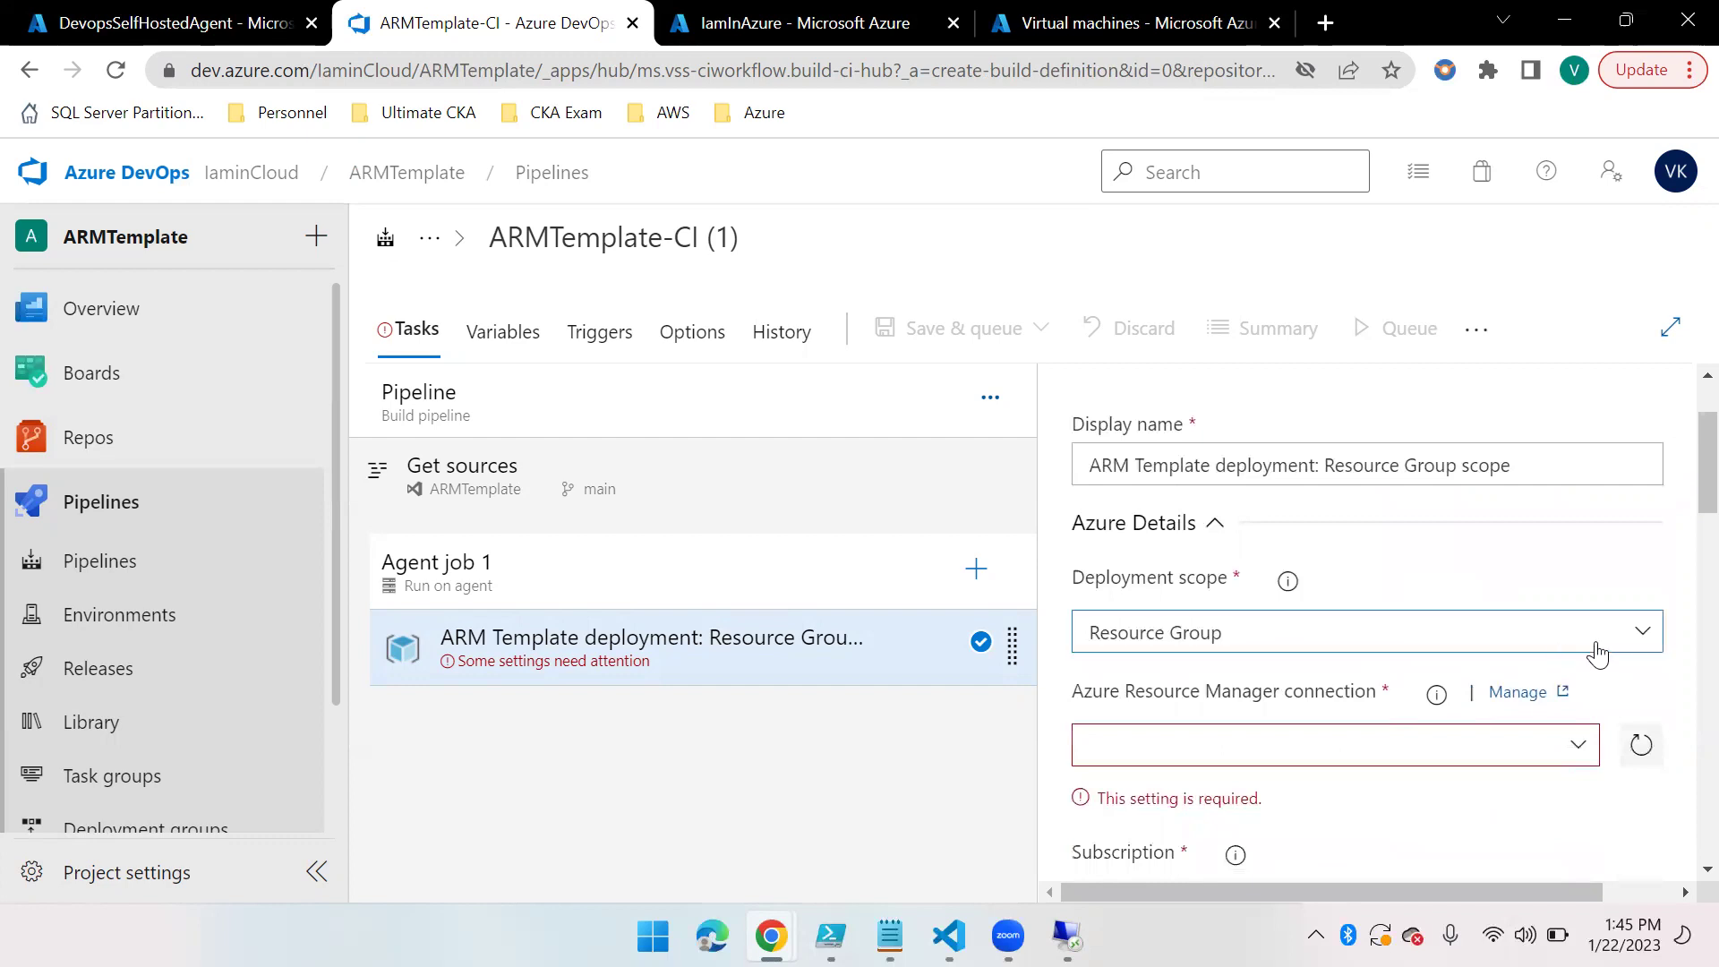
pyautogui.click(1641, 636)
pyautogui.click(1151, 713)
# Set the task's AzDevOps connection, IamInAzure subscription and East US location
pyautogui.scroll(-1, 1436, 617)
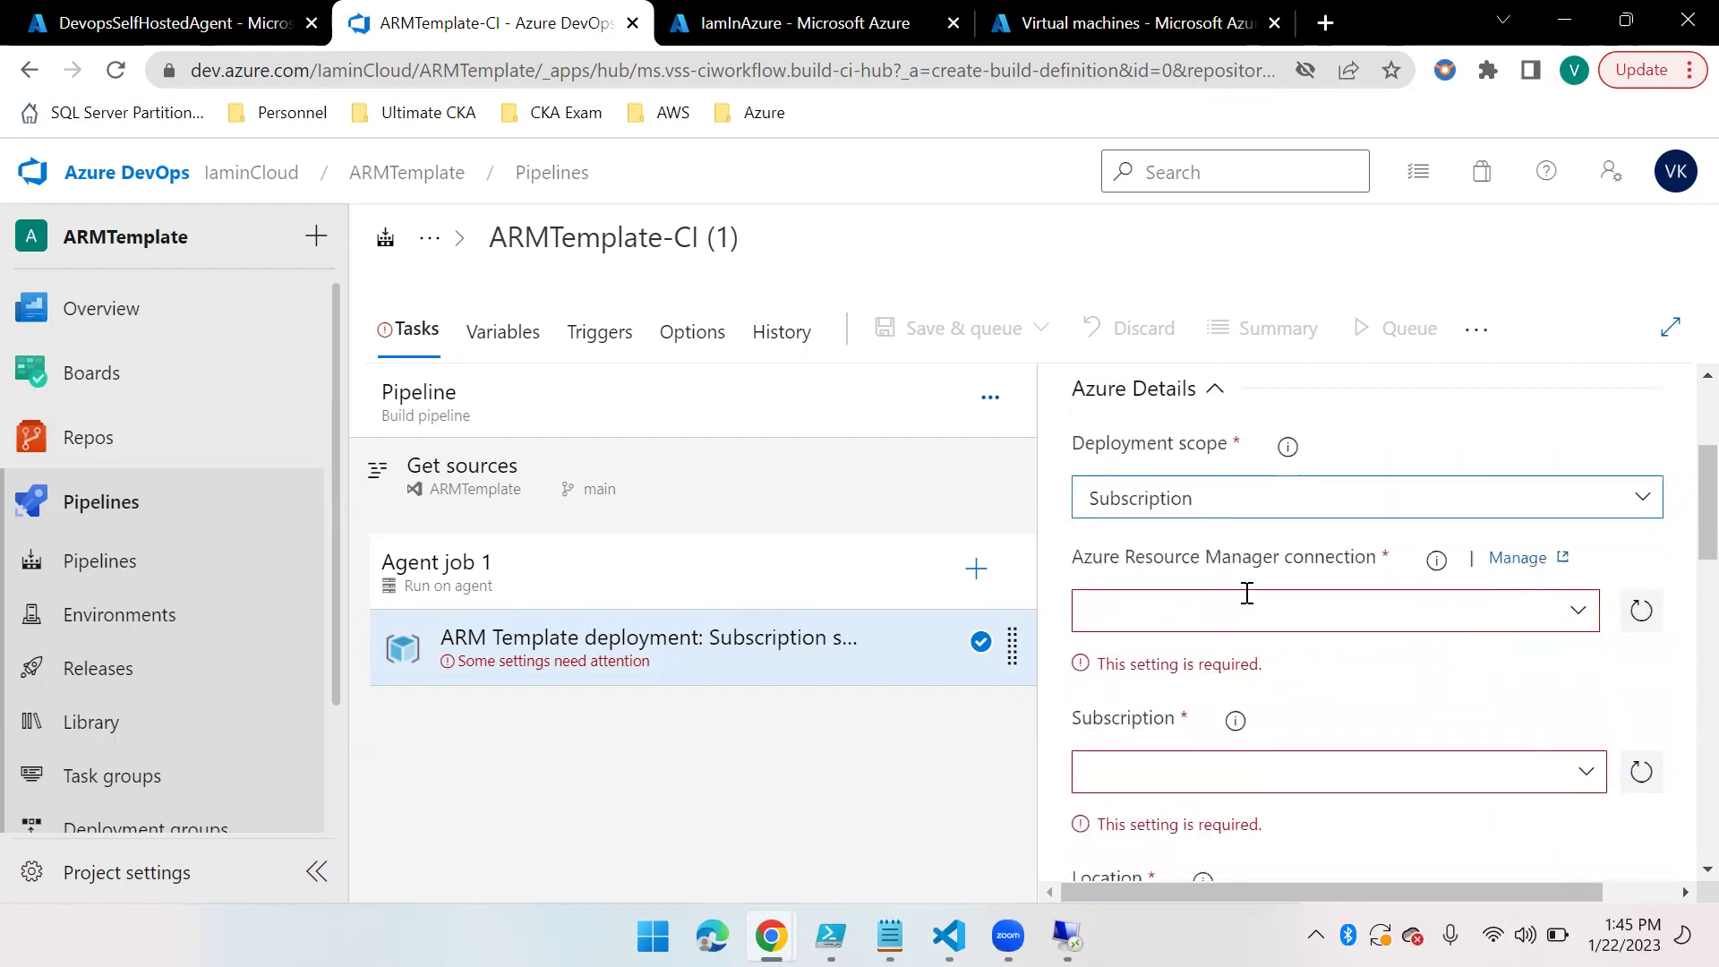
pyautogui.click(1578, 614)
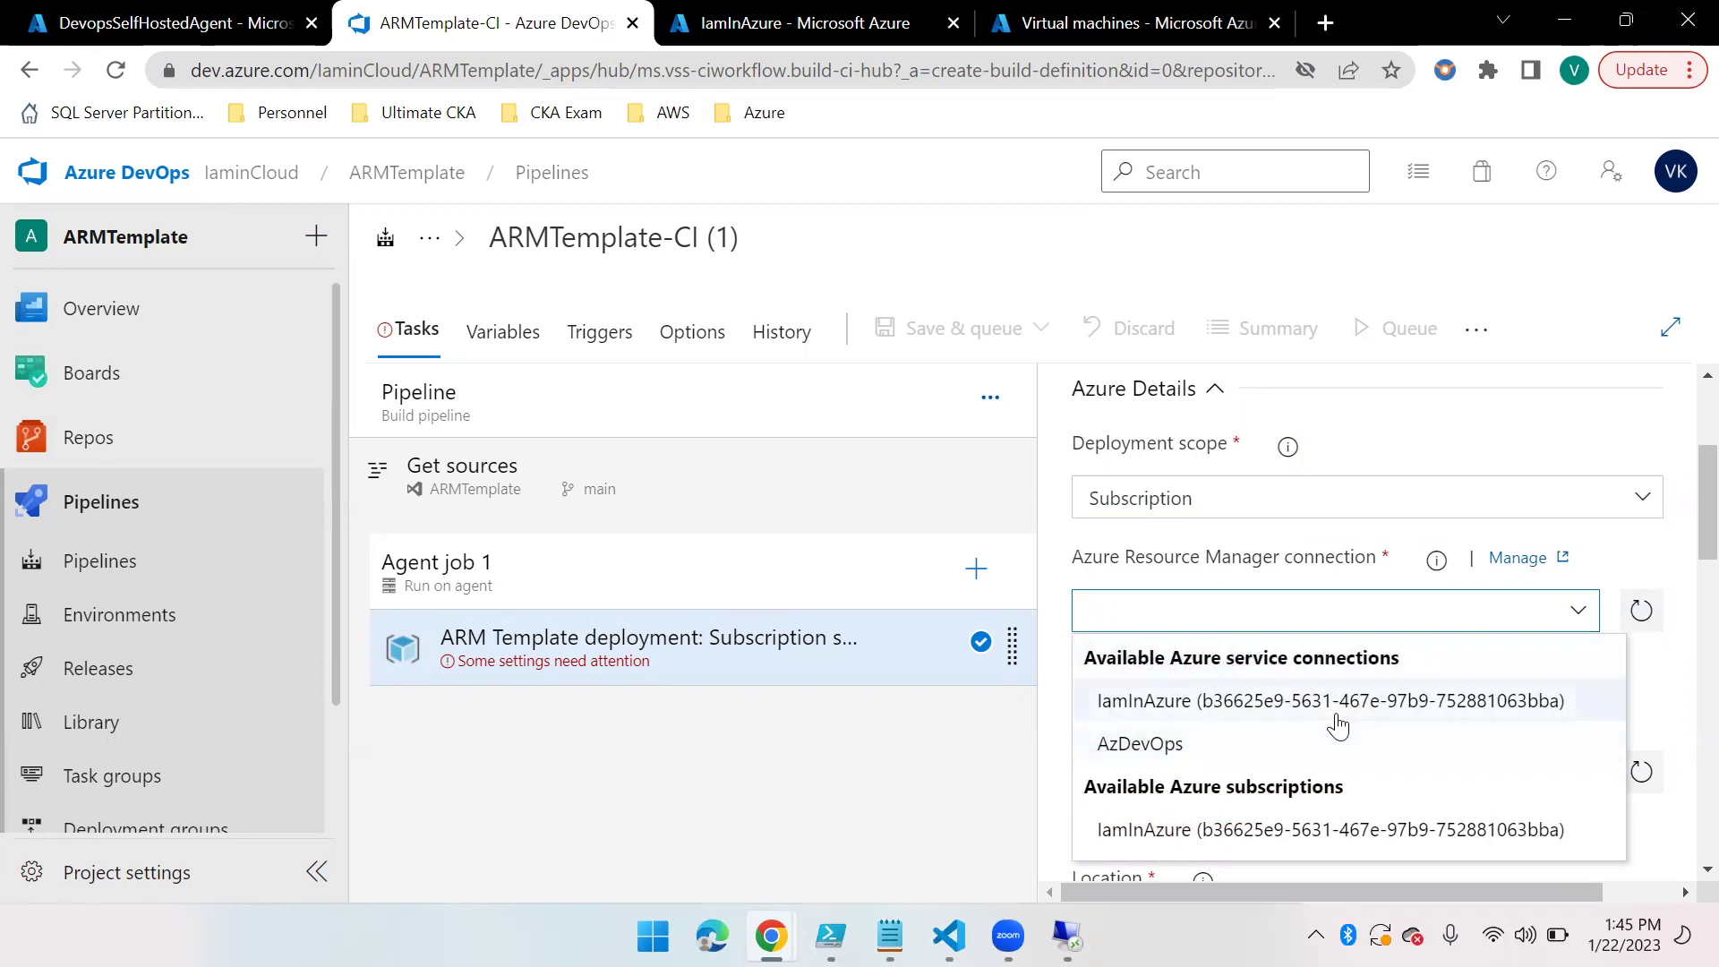
pyautogui.click(1168, 756)
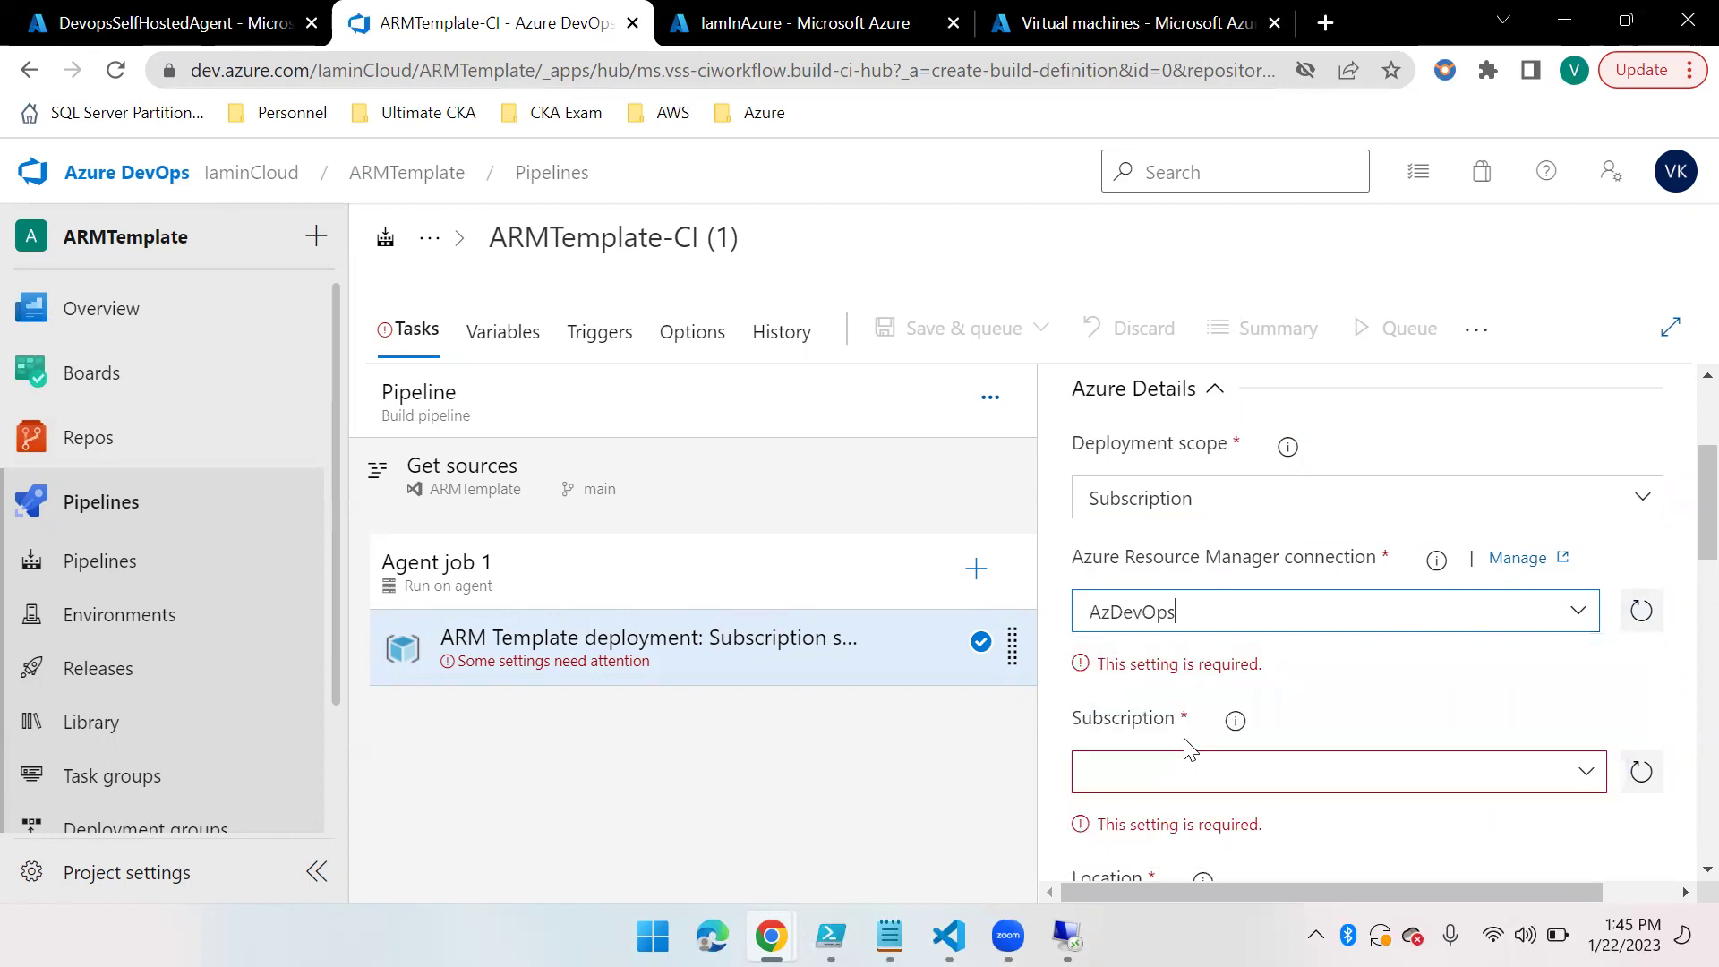
pyautogui.scroll(-1, 1388, 675)
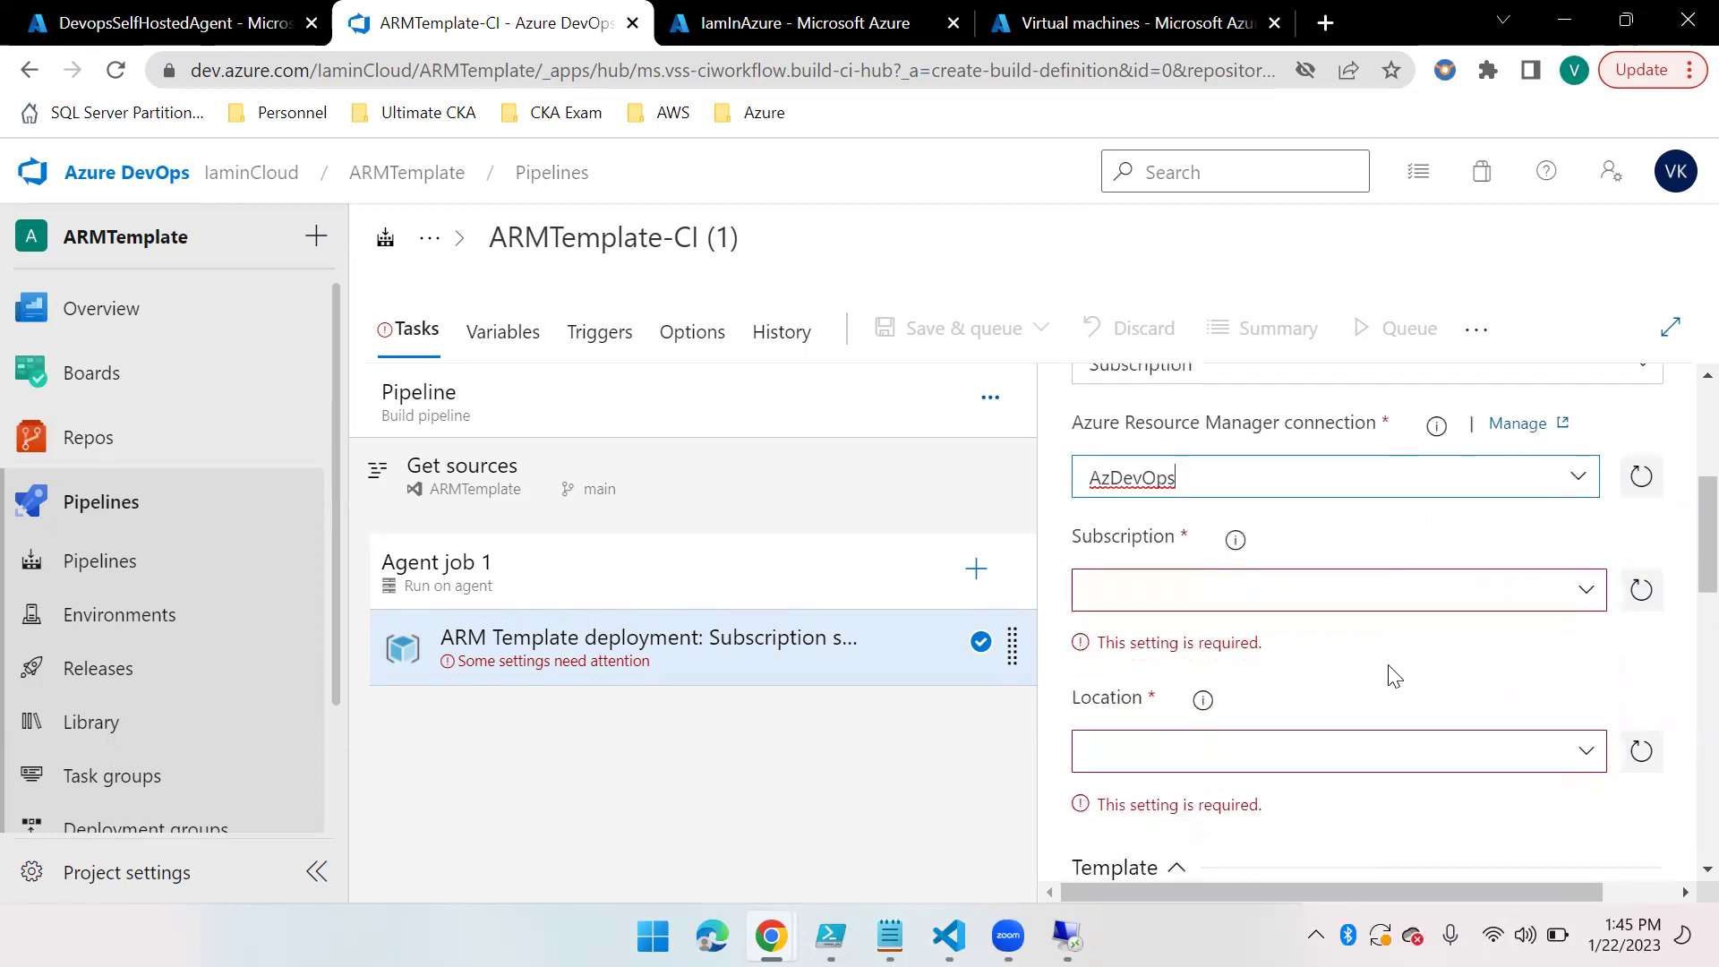
pyautogui.click(1553, 594)
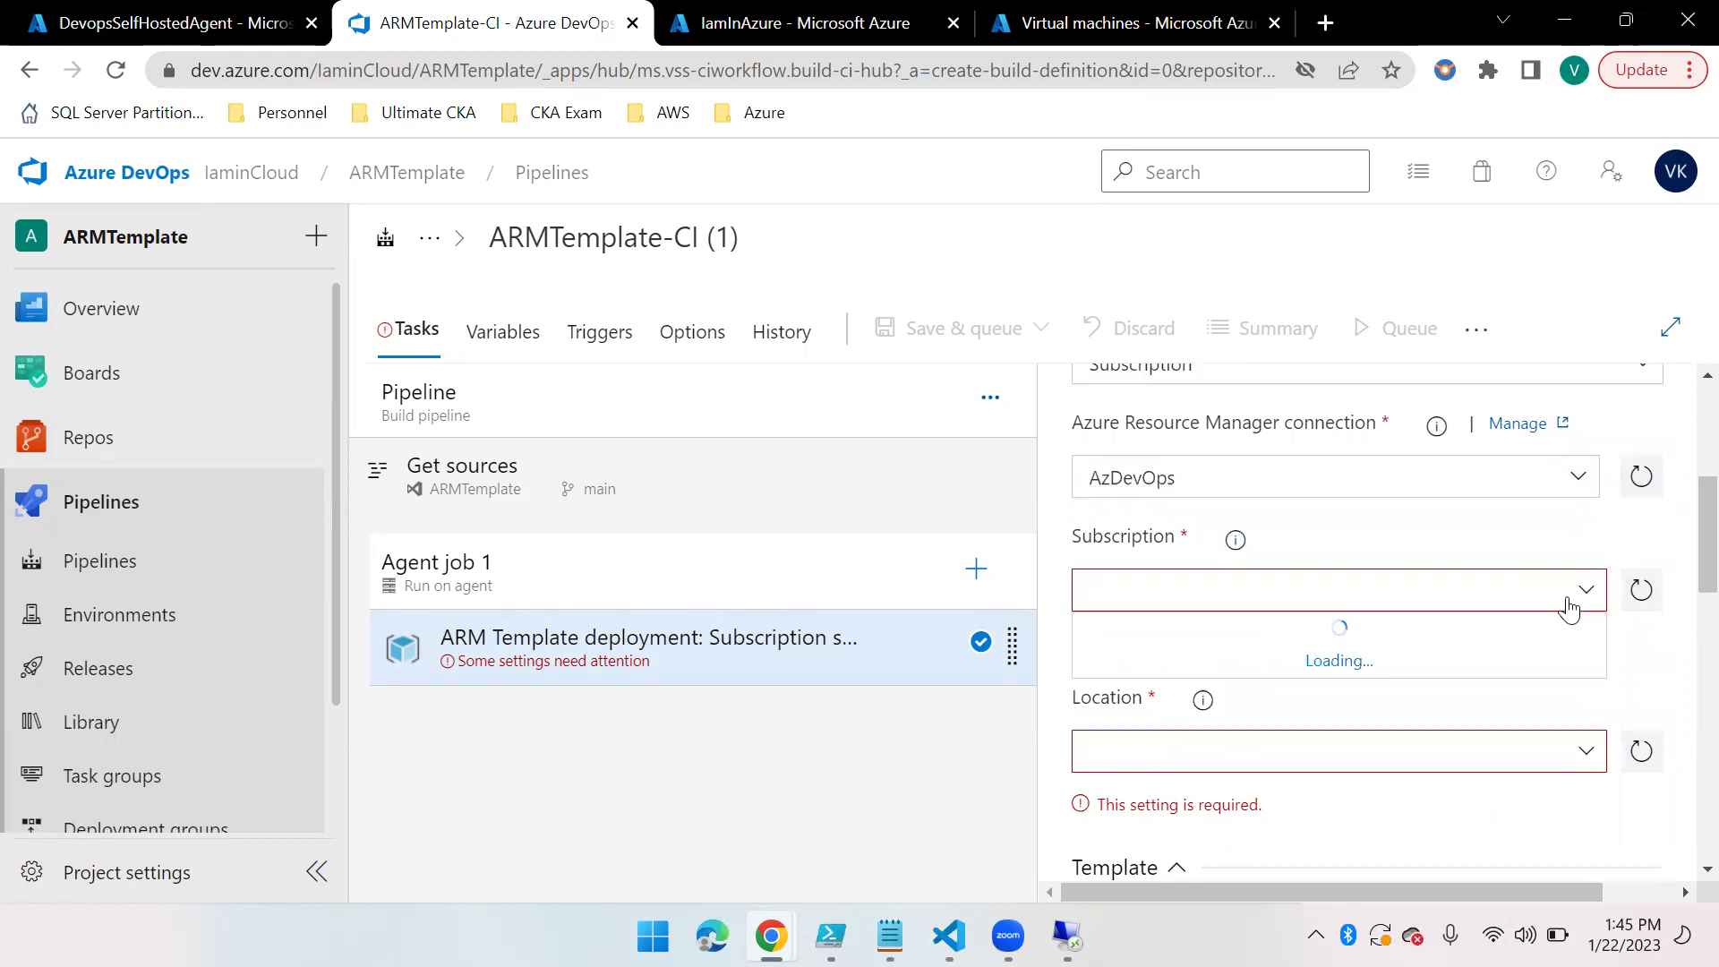
pyautogui.click(1297, 637)
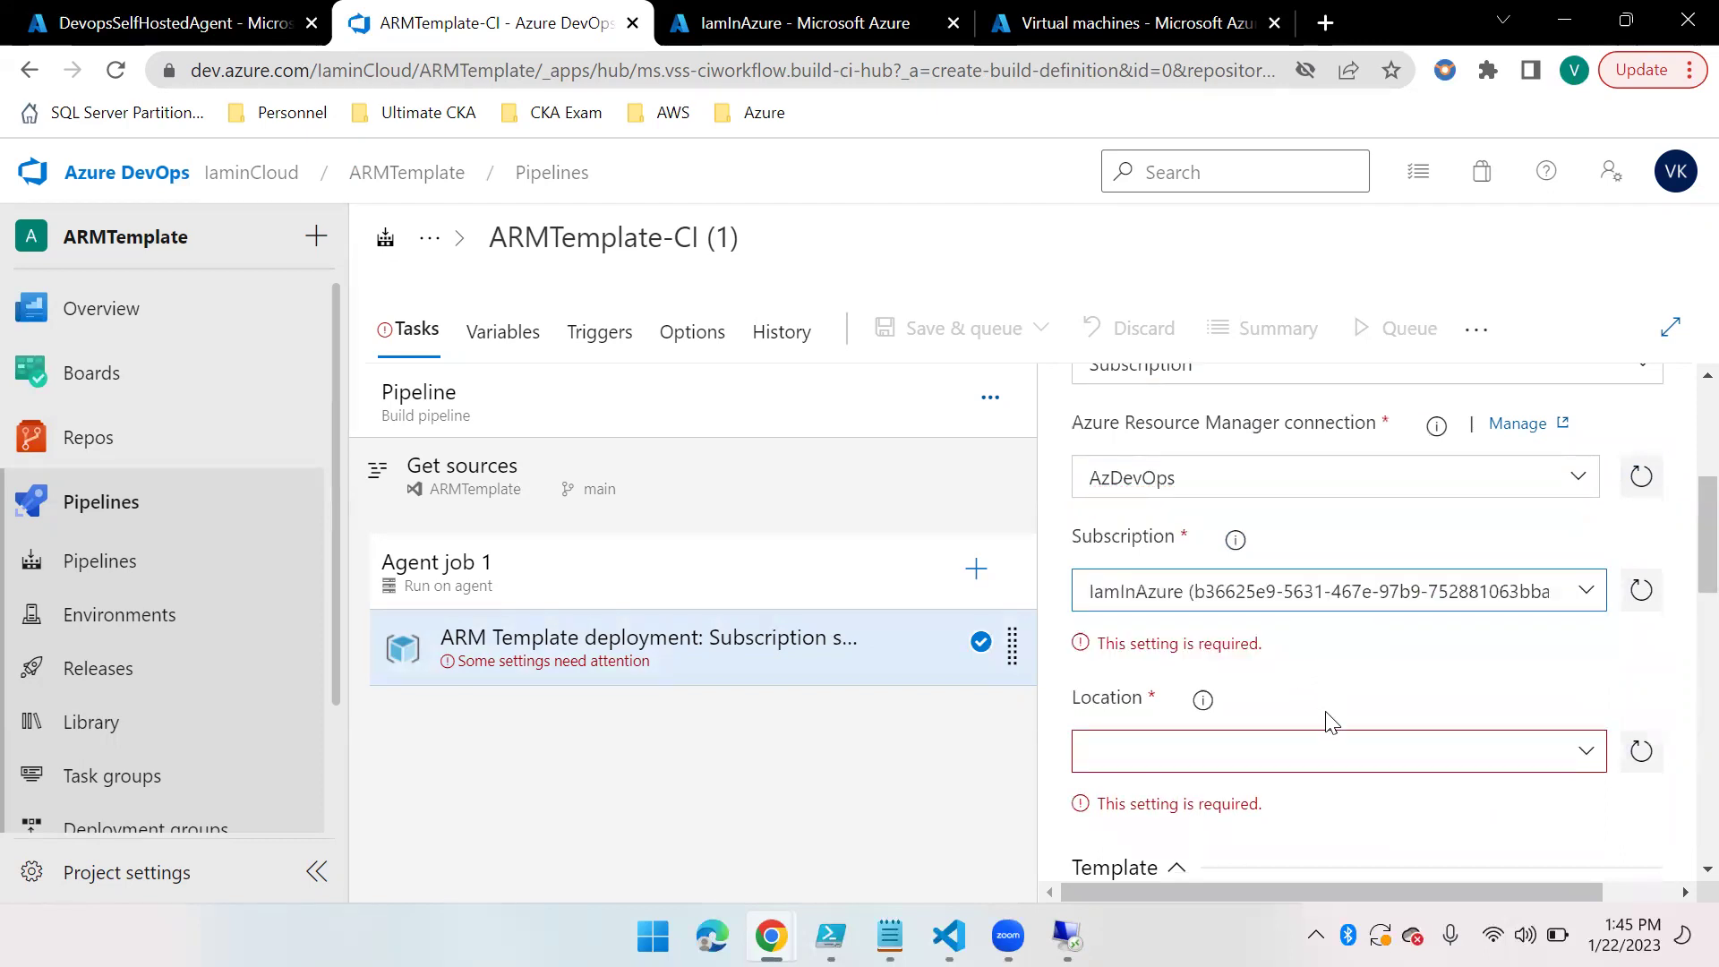
pyautogui.scroll(-1, 1331, 713)
pyautogui.click(1585, 569)
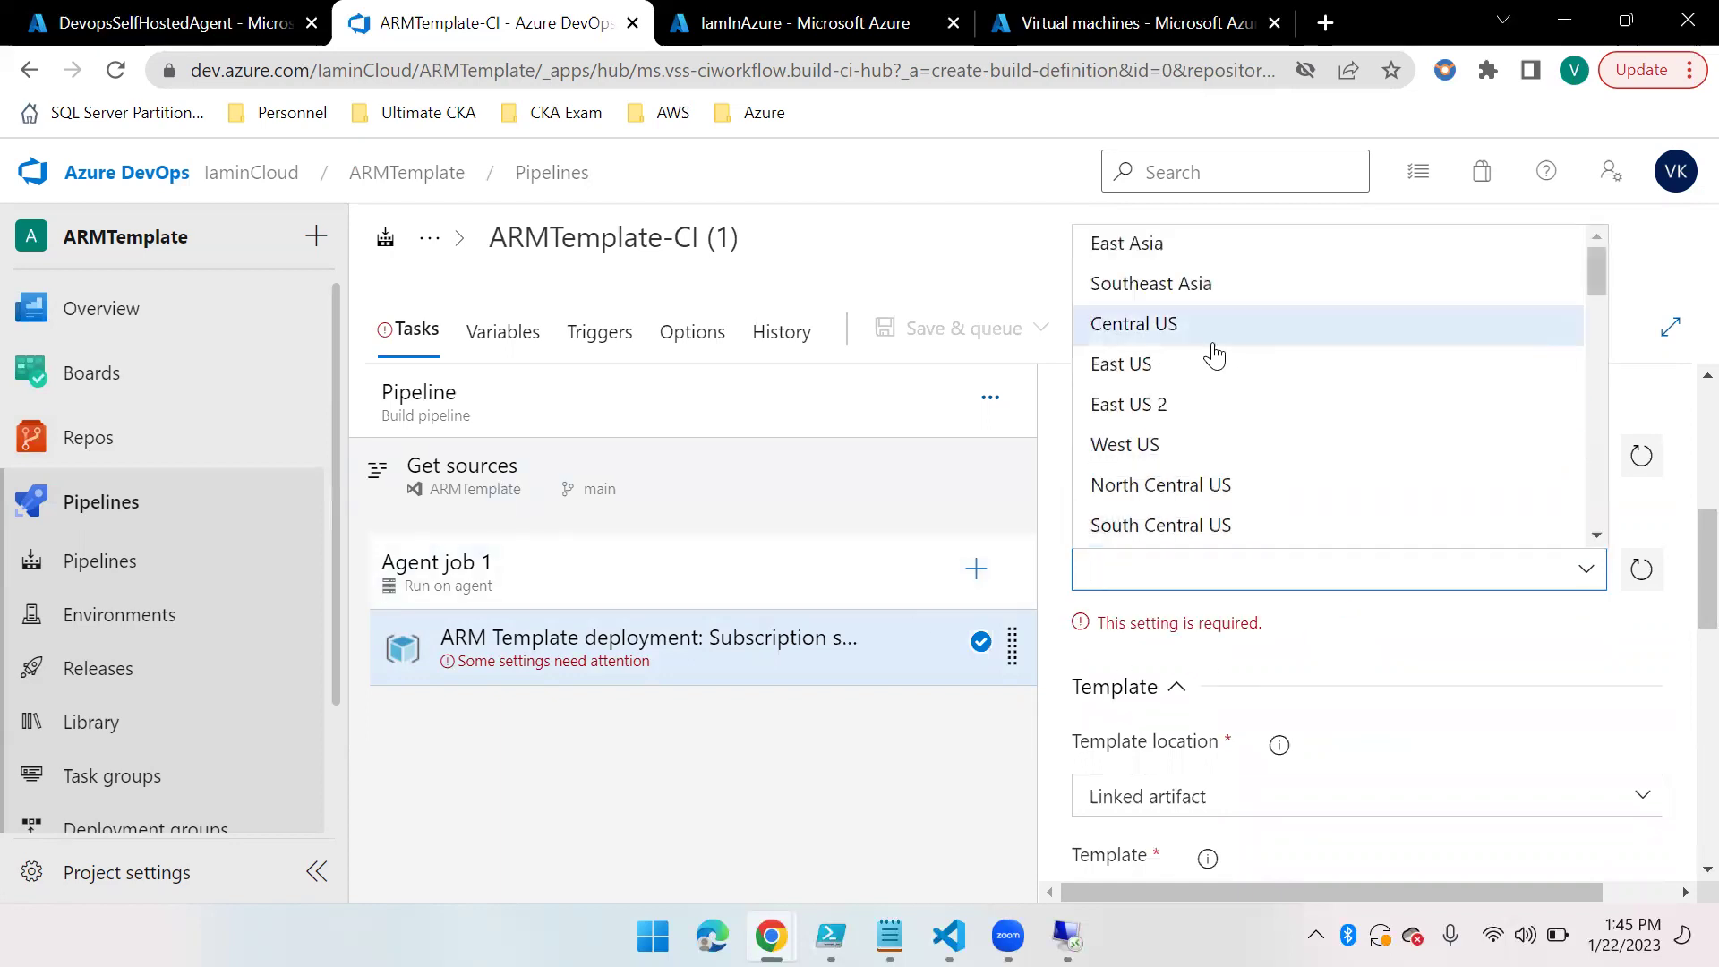
pyautogui.scroll(-1, 1208, 488)
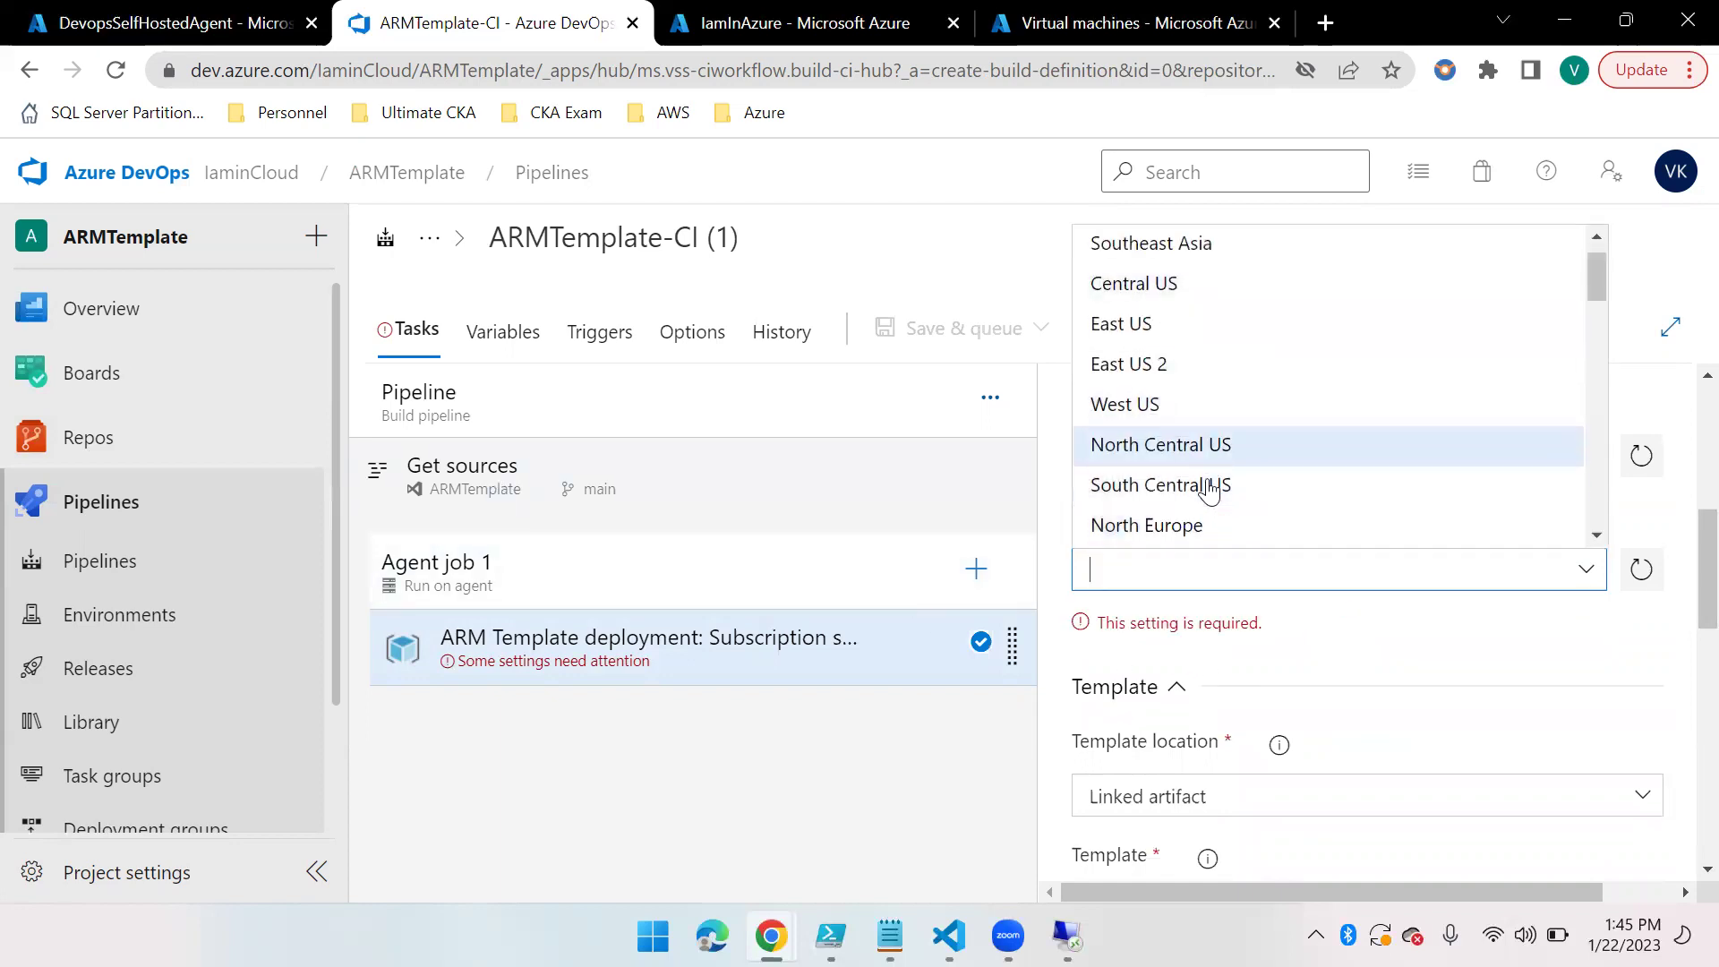
pyautogui.click(1133, 325)
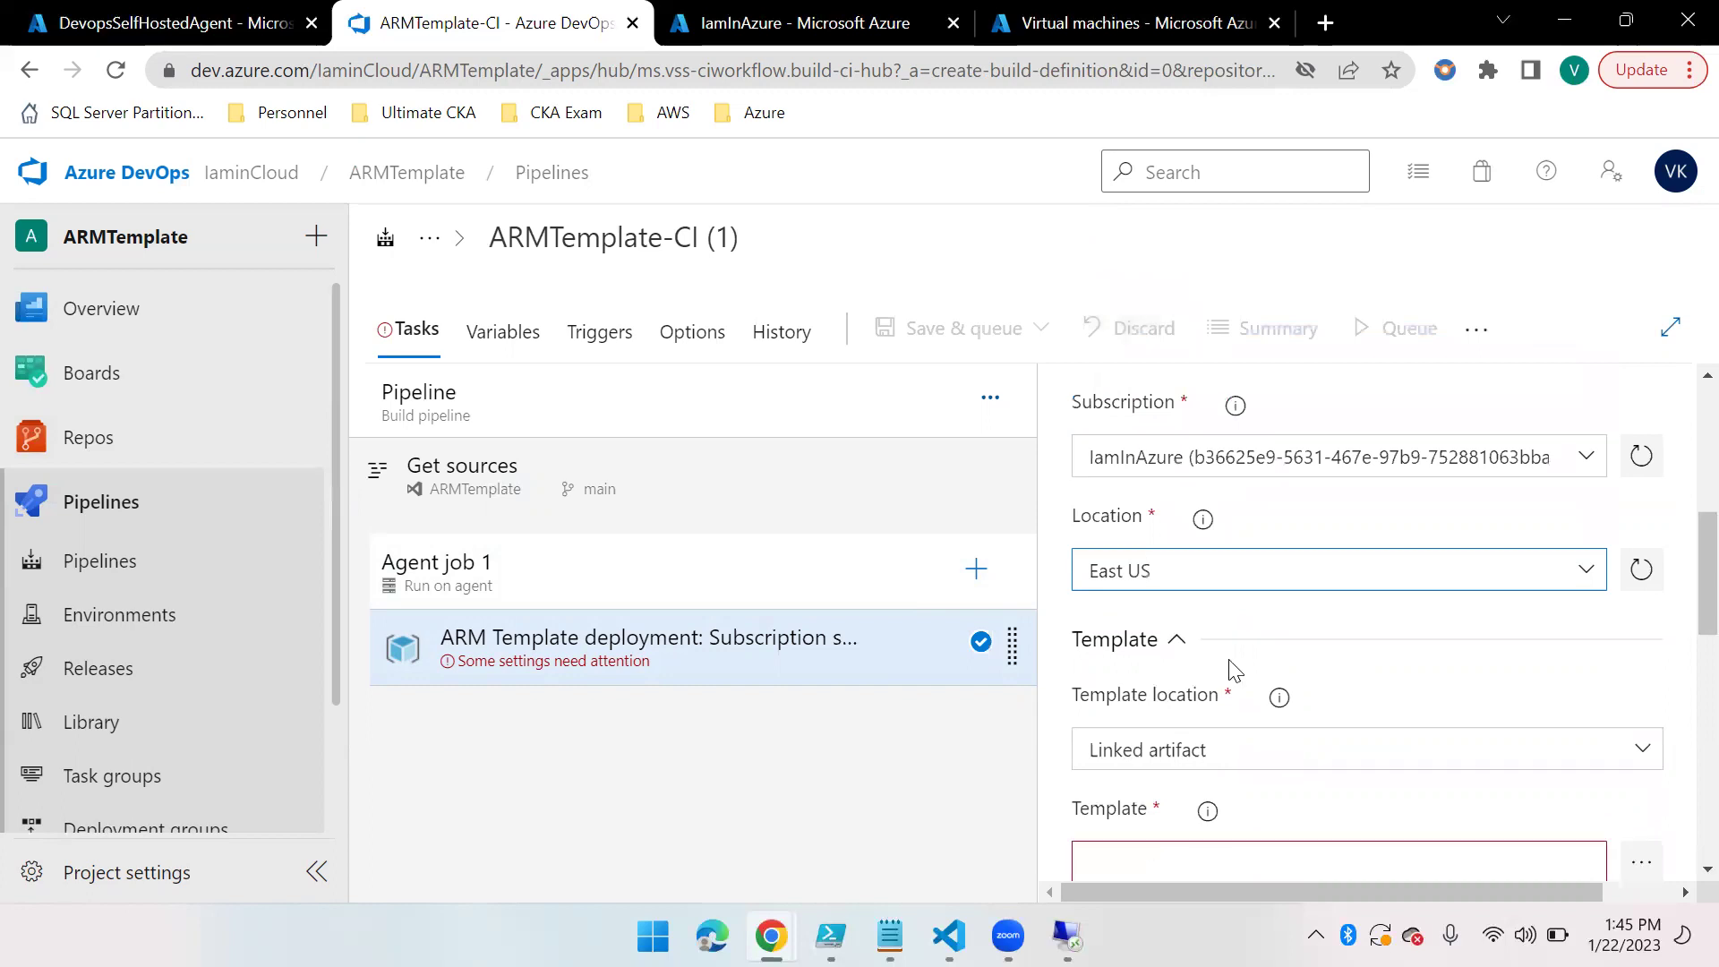
# Choose kv-purge.json from the repository as the task's template file
pyautogui.scroll(-4, 1166, 722)
pyautogui.scroll(1, 1220, 445)
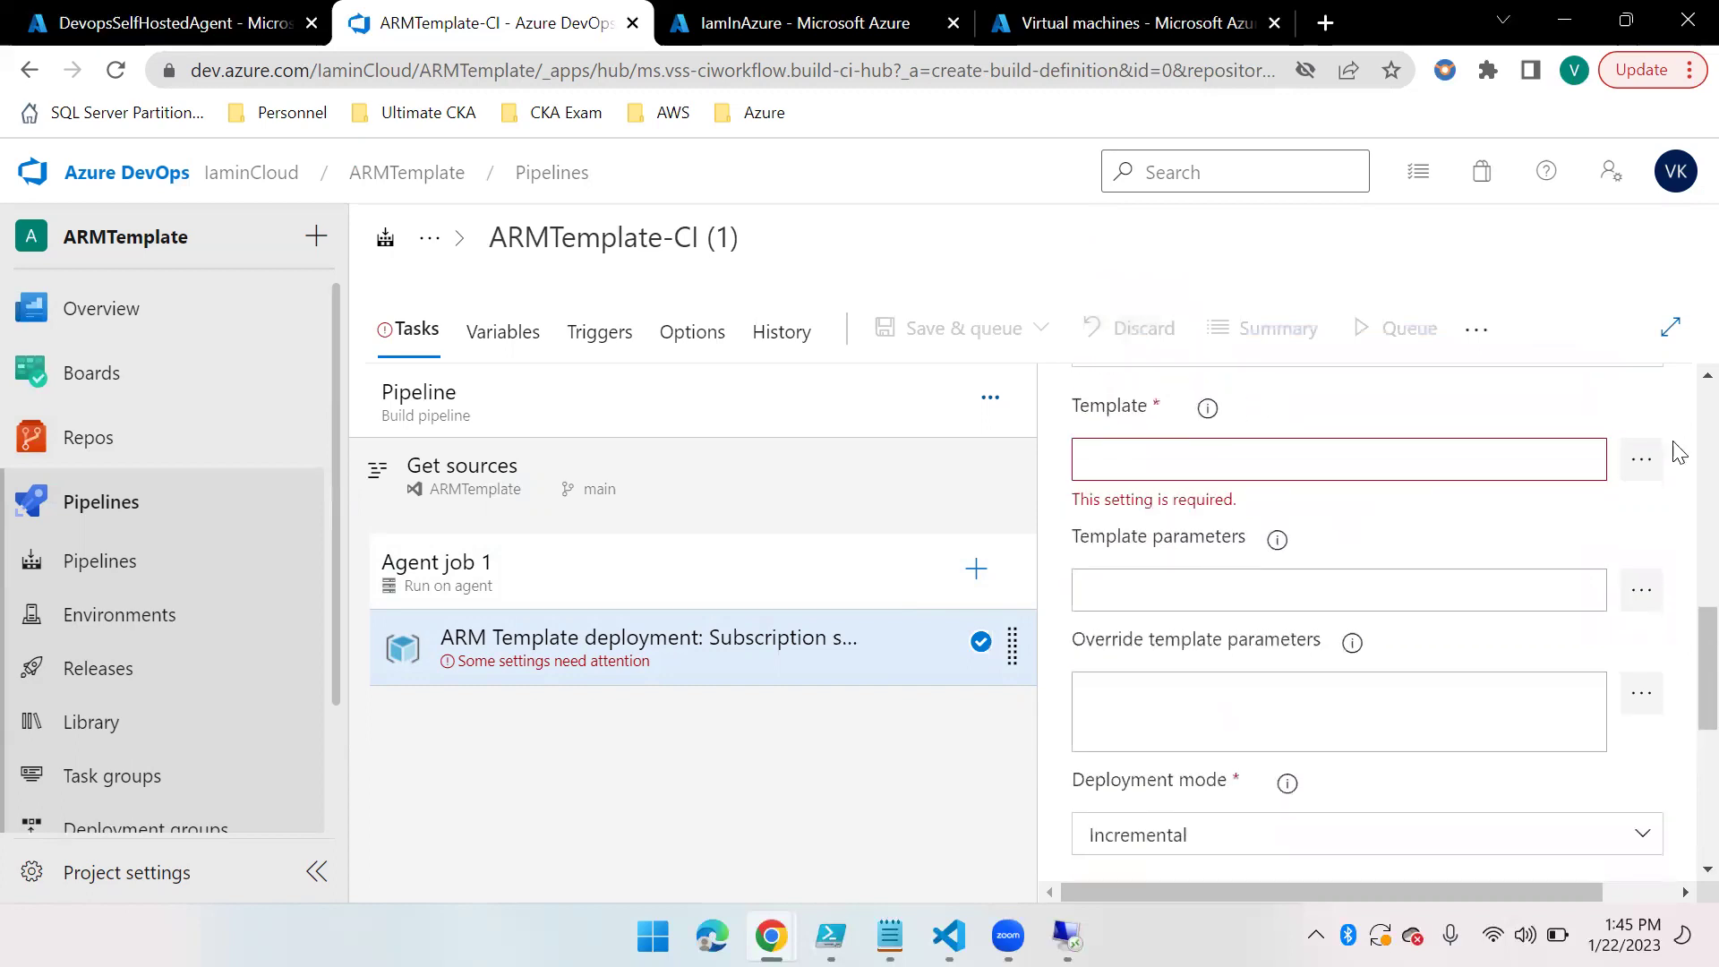
pyautogui.click(1641, 458)
pyautogui.click(704, 305)
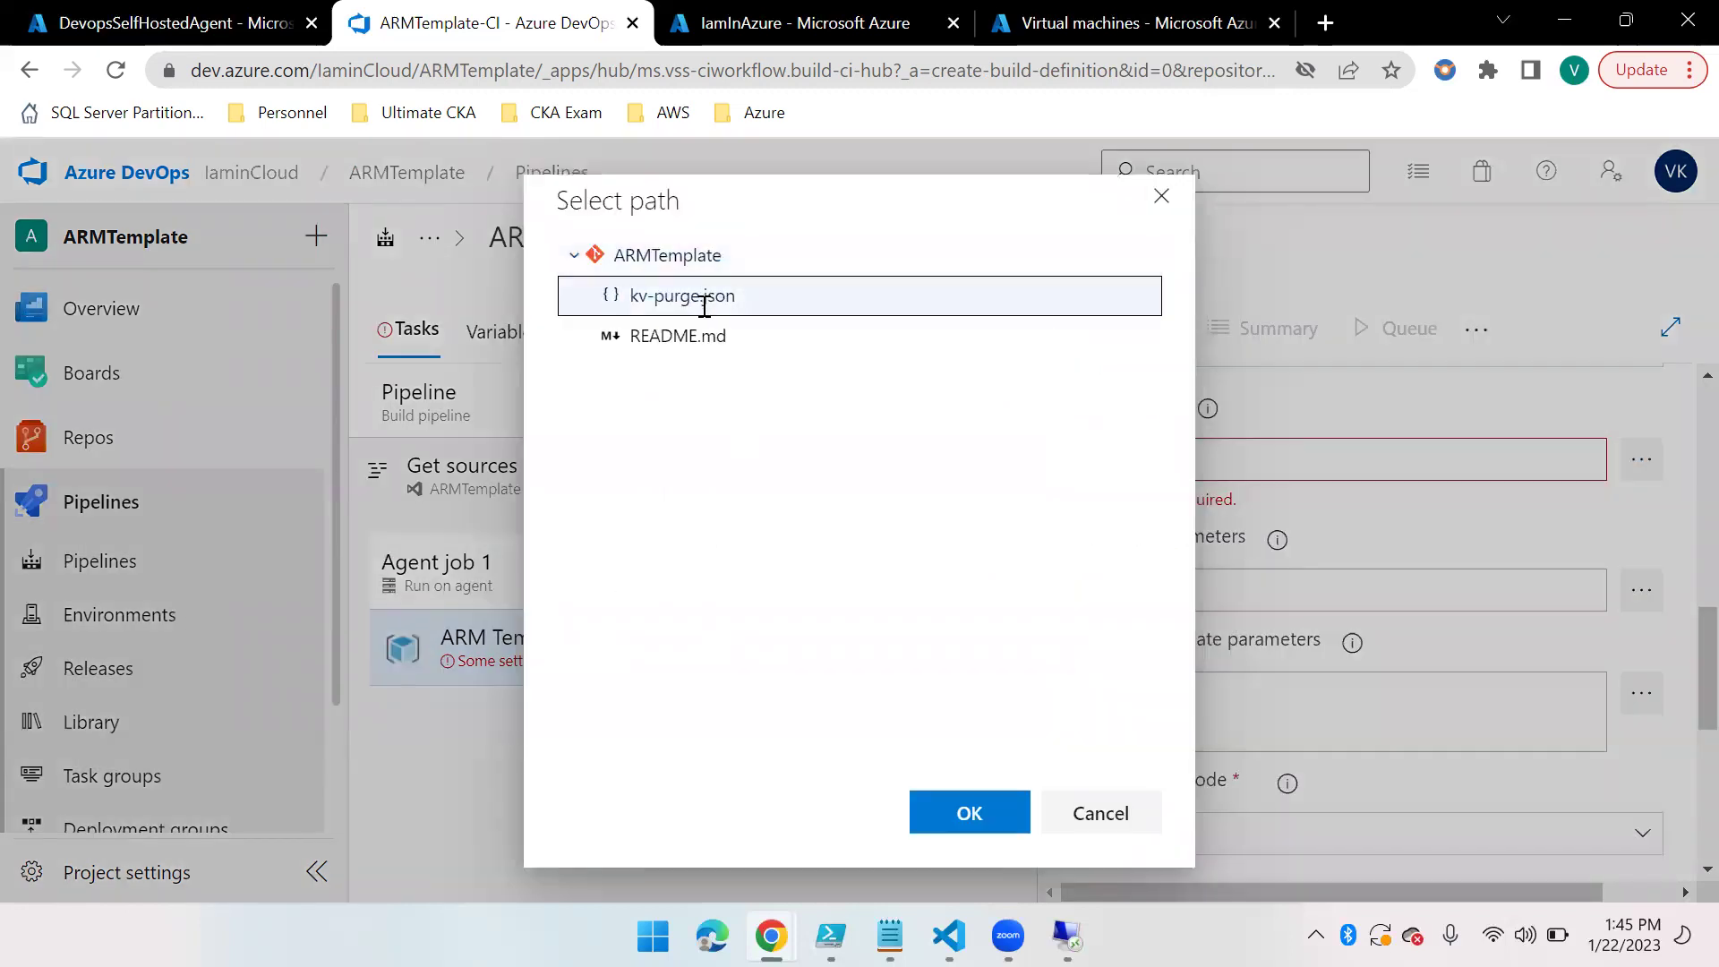
pyautogui.click(1025, 801)
pyautogui.scroll(-3, 1277, 678)
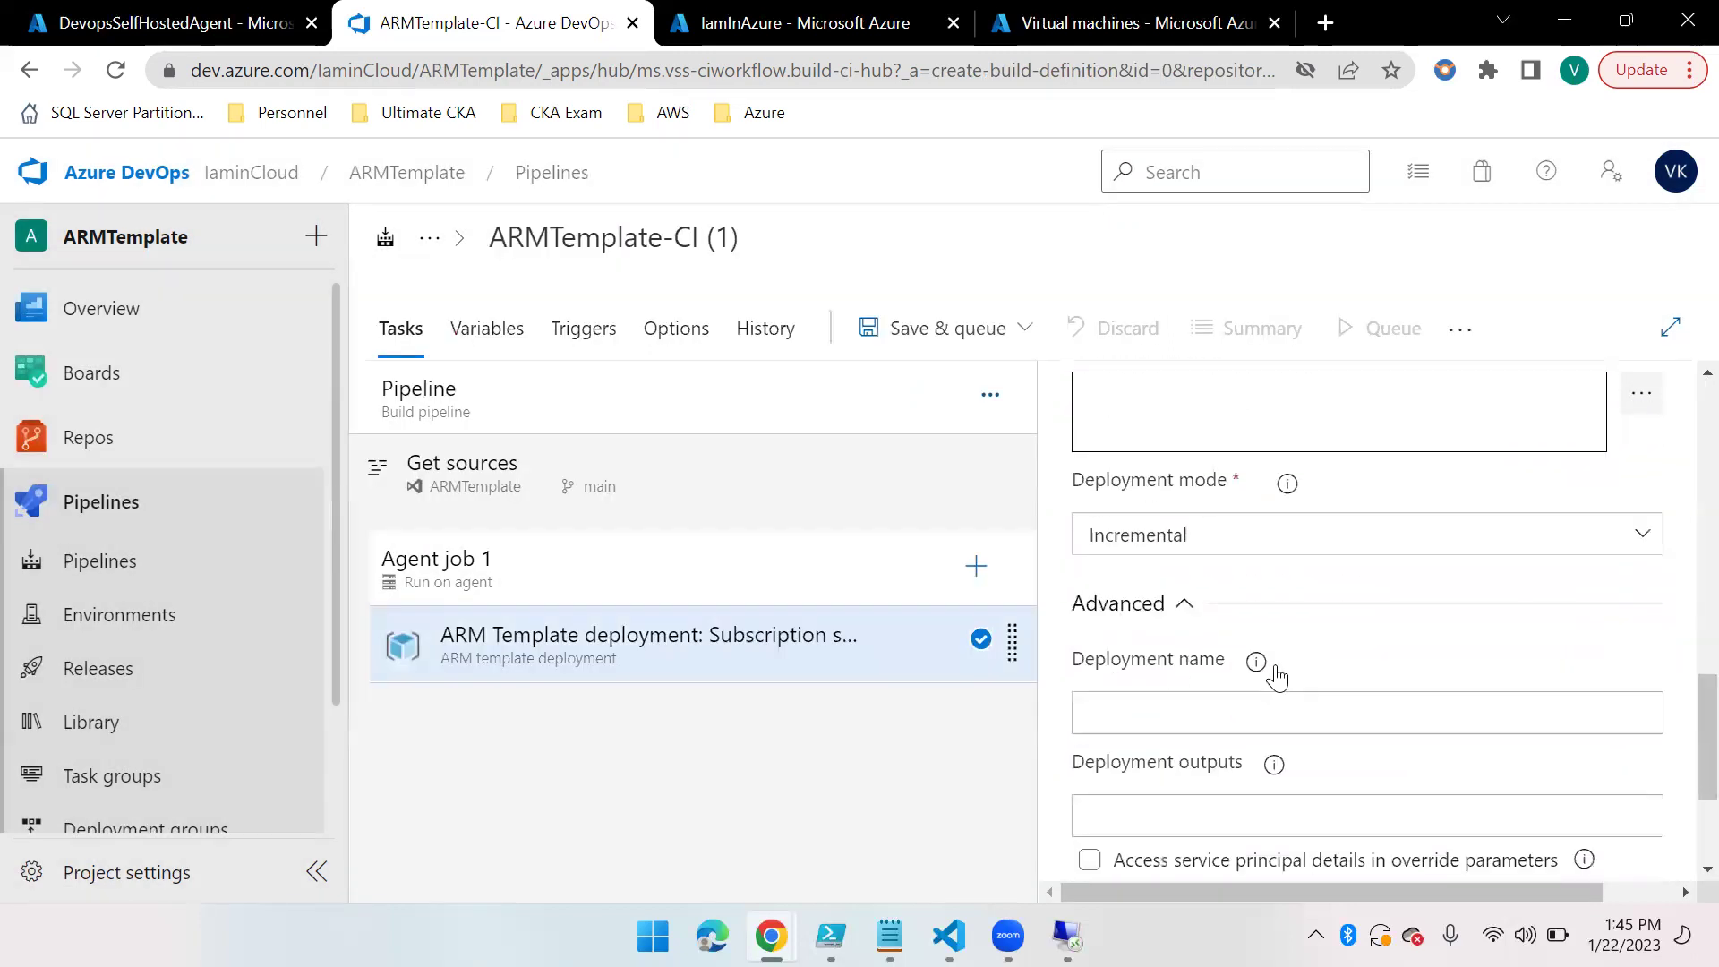
pyautogui.scroll(-3, 1277, 678)
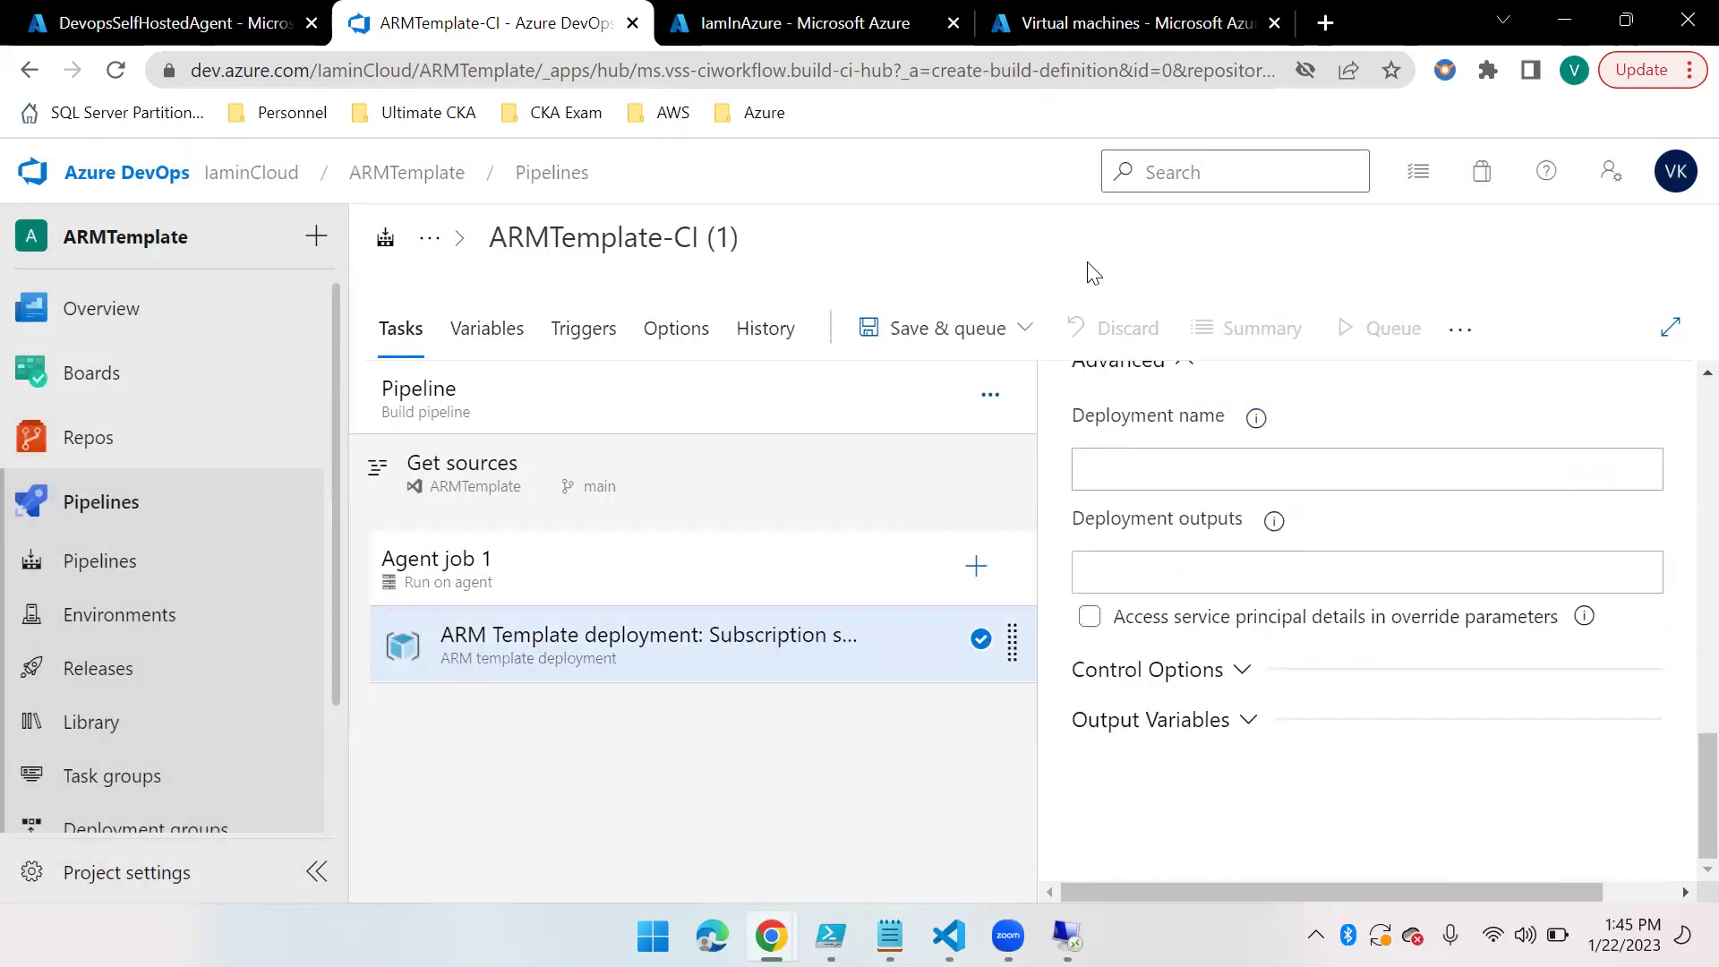
# Save the pipeline without queuing and go to the repository files
pyautogui.click(1024, 329)
pyautogui.click(873, 423)
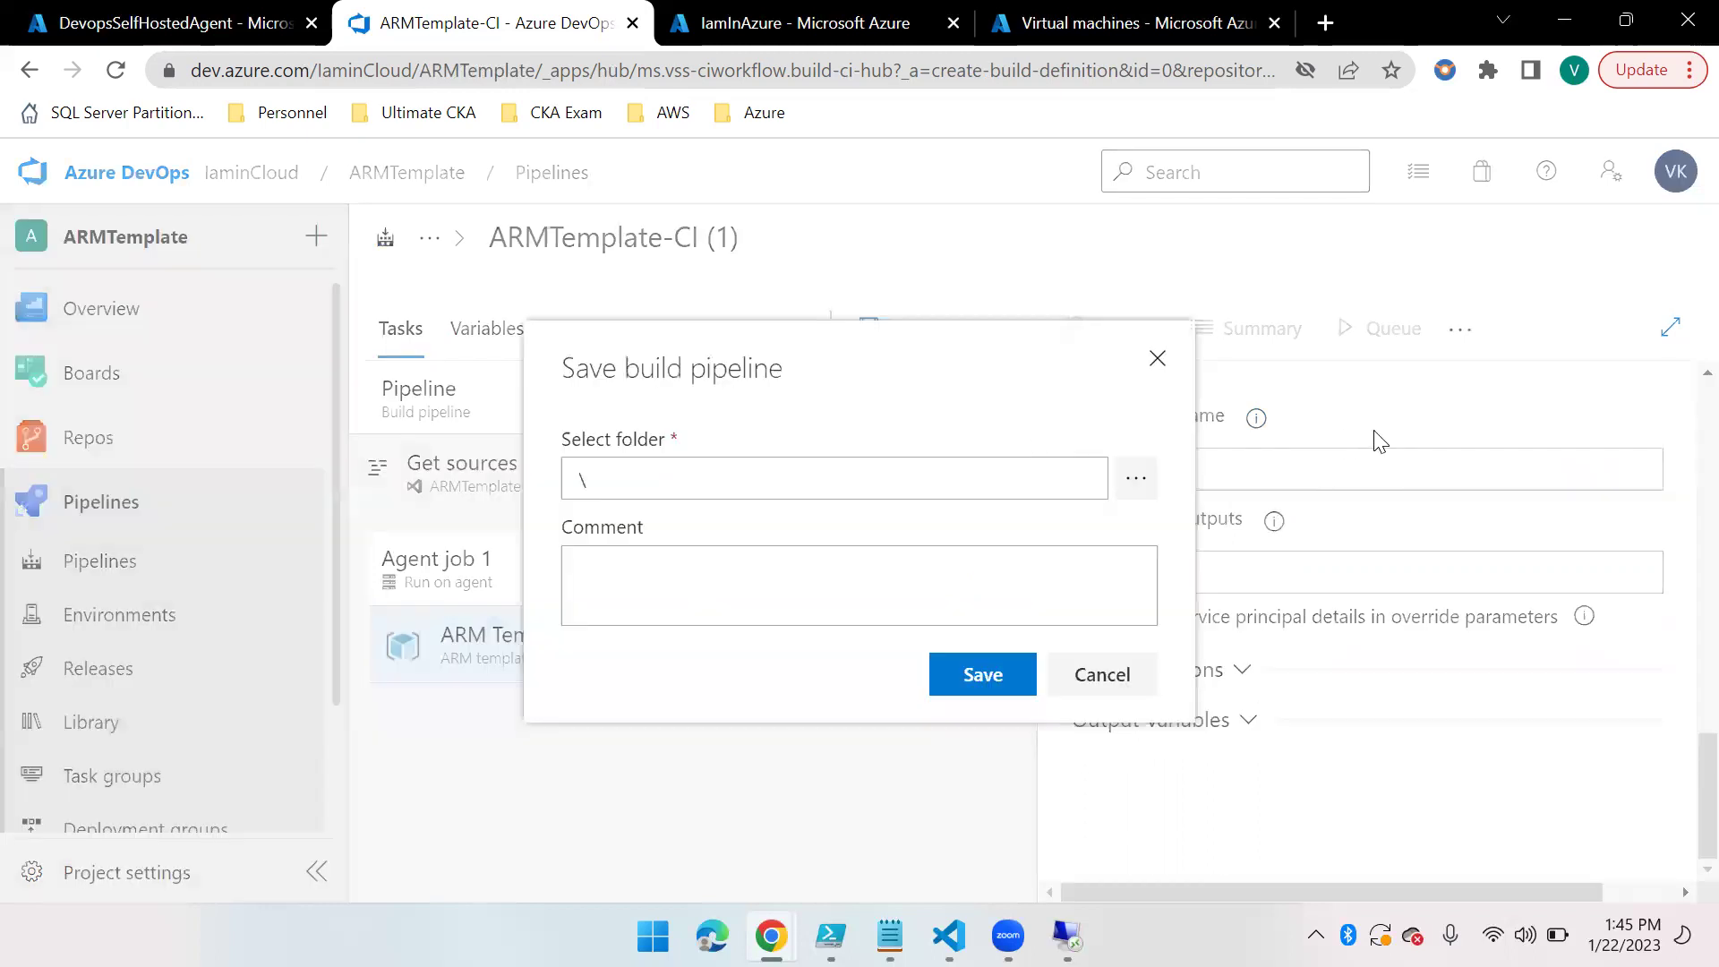
pyautogui.click(992, 679)
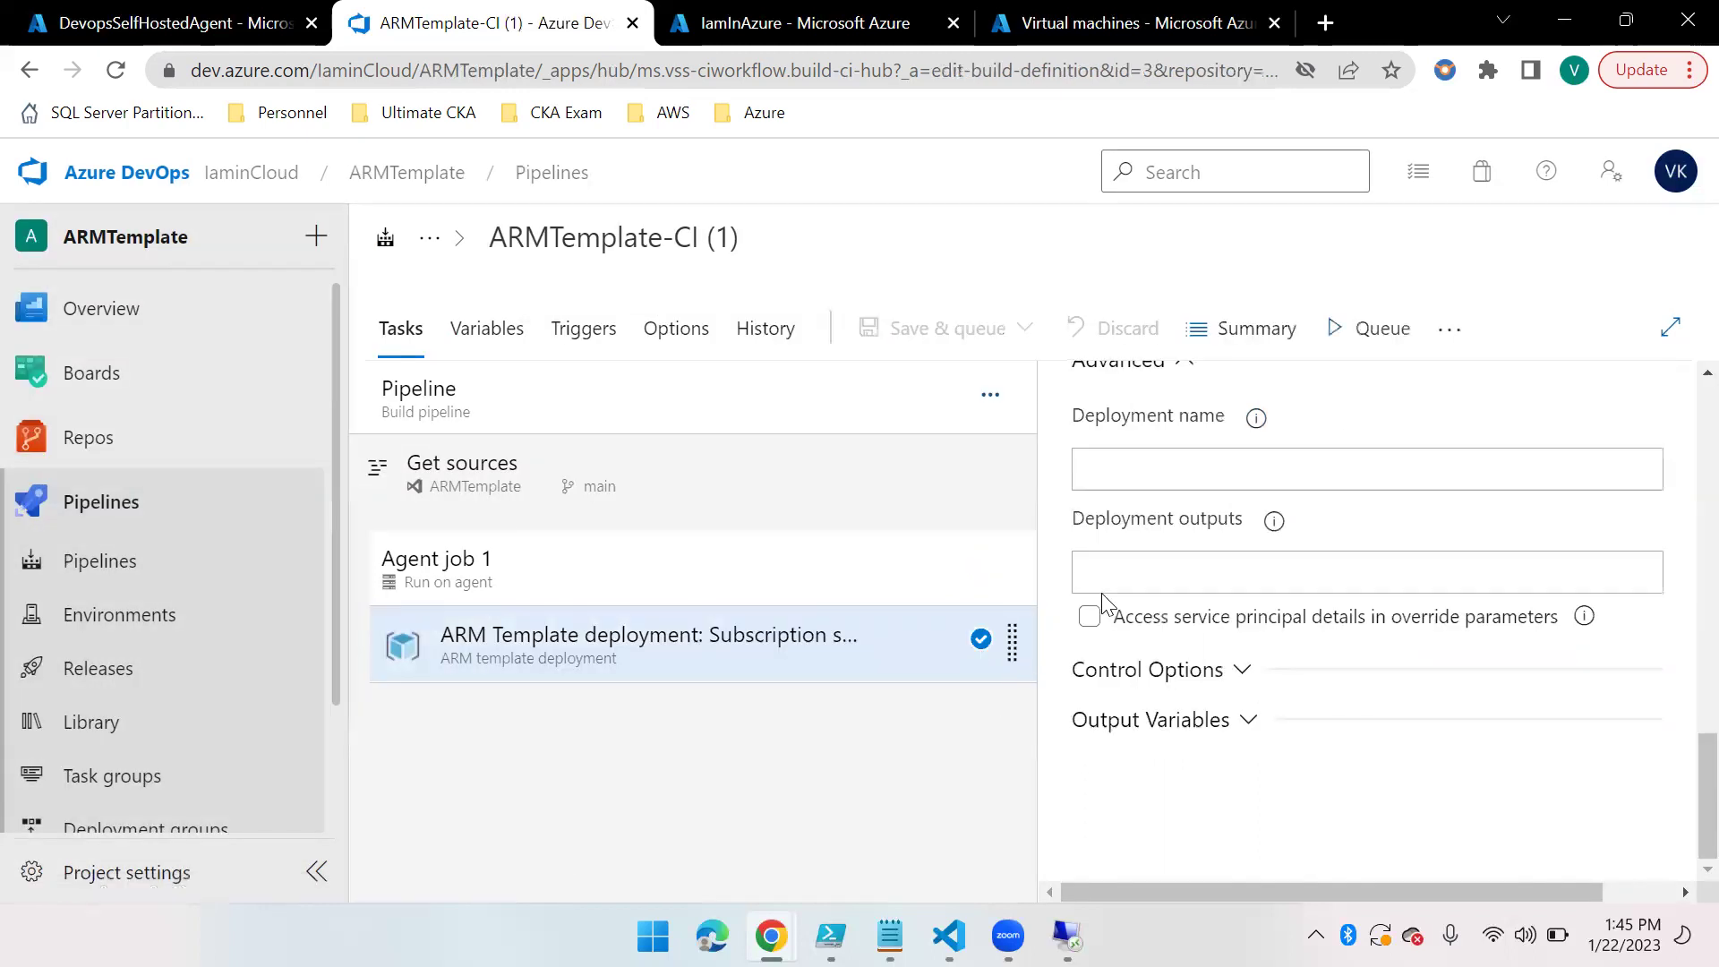
pyautogui.scroll(5, 1263, 661)
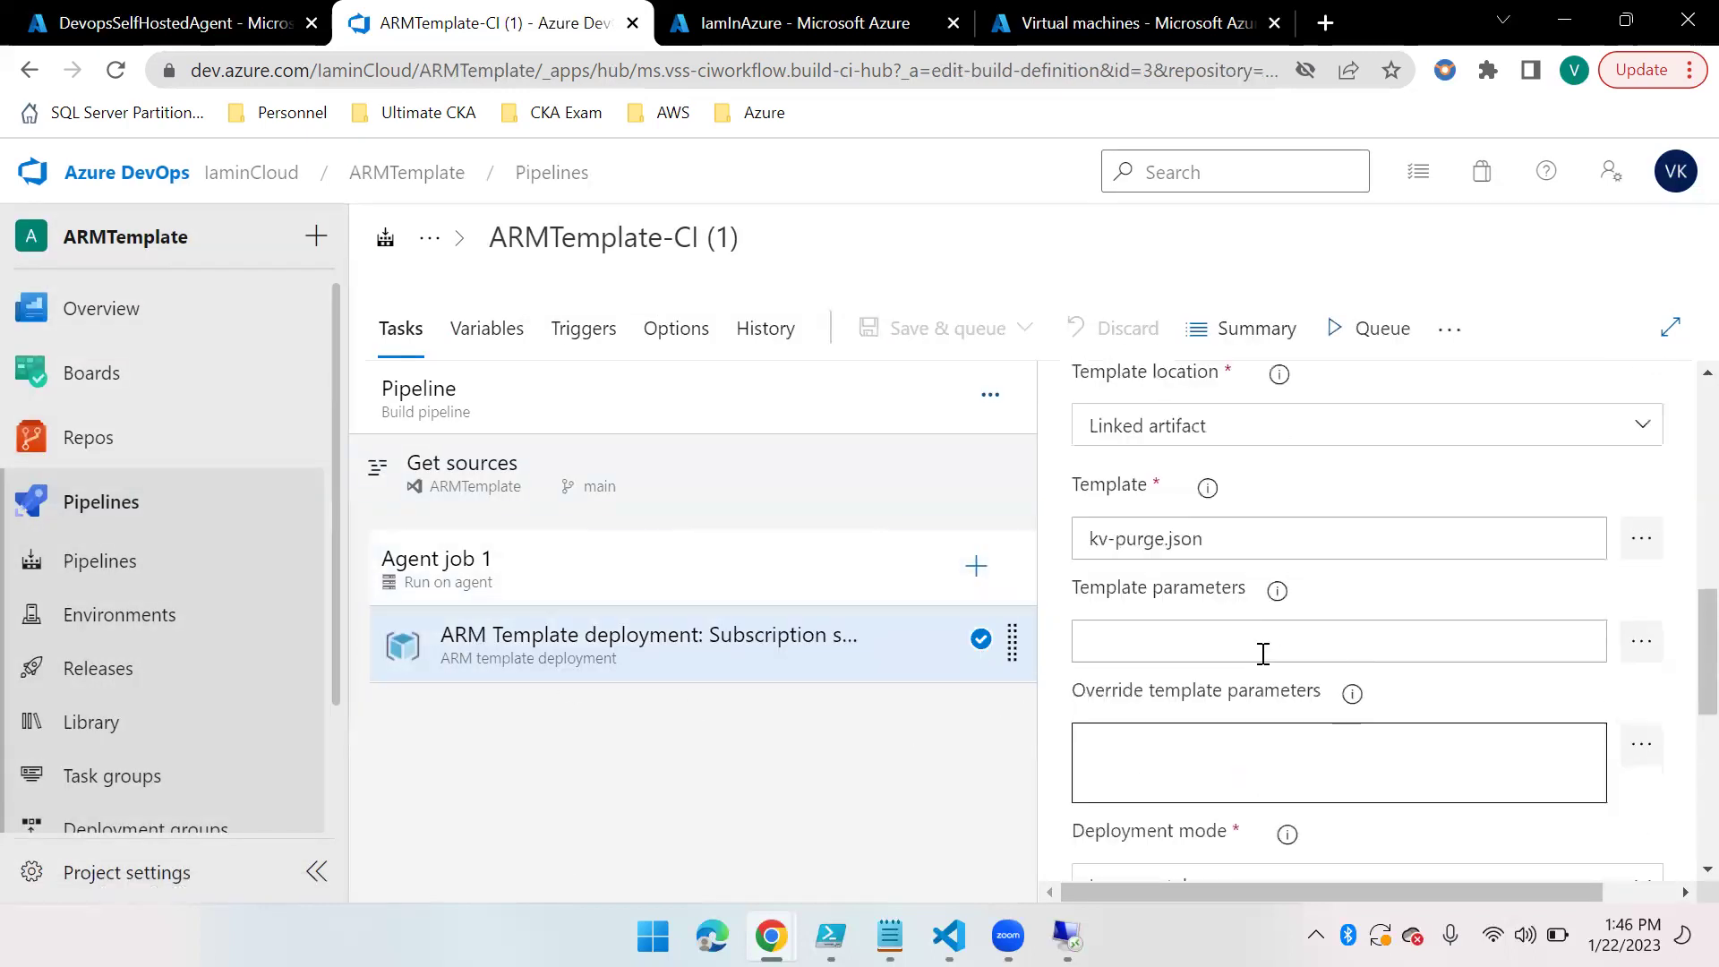
pyautogui.scroll(4, 1262, 653)
pyautogui.click(194, 462)
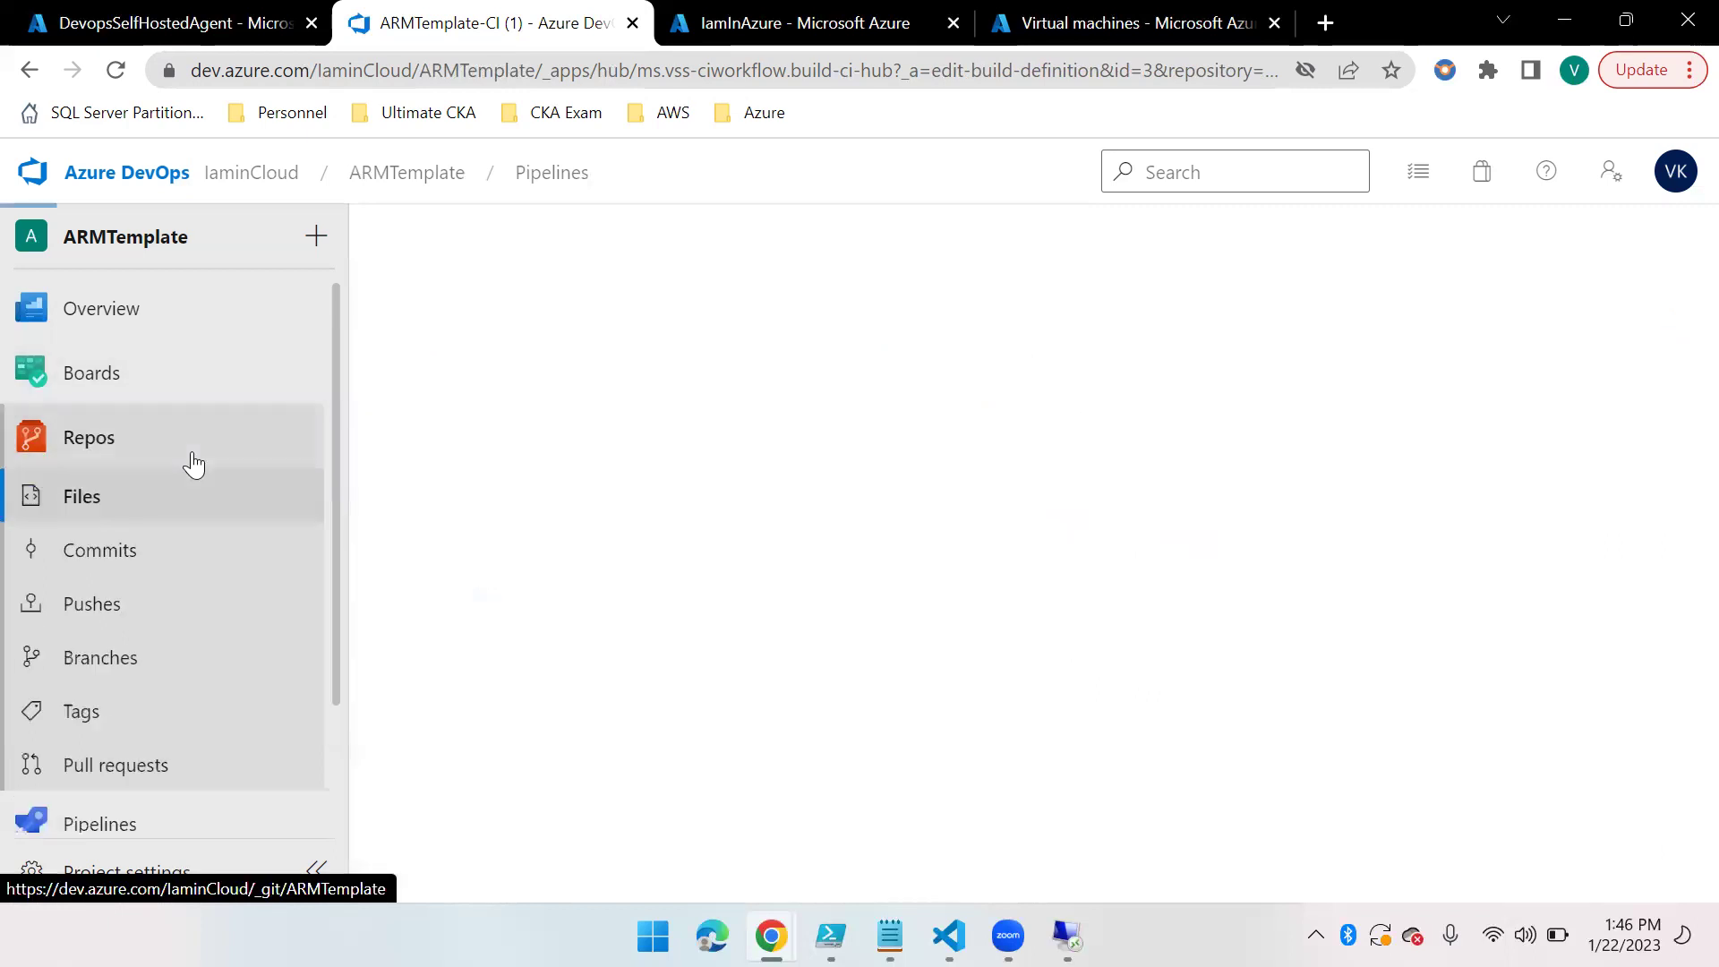
# Open kv-purge.json and select the PolicyDefName value on line 23
pyautogui.click(567, 493)
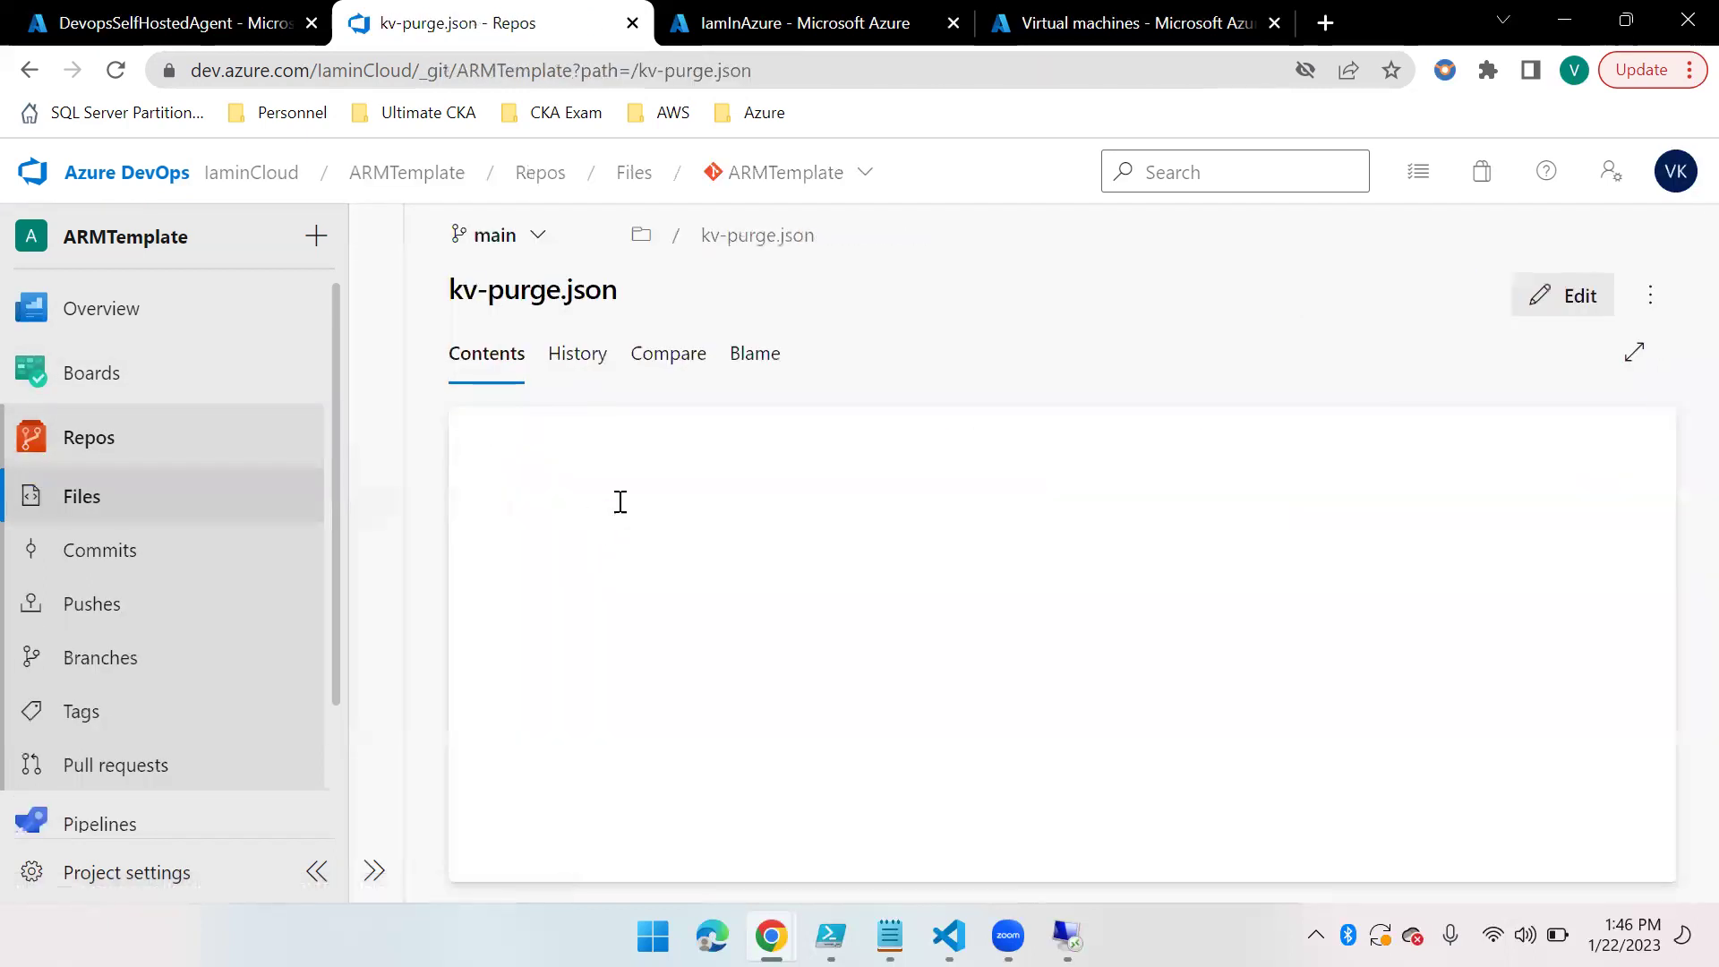
pyautogui.scroll(-3, 877, 716)
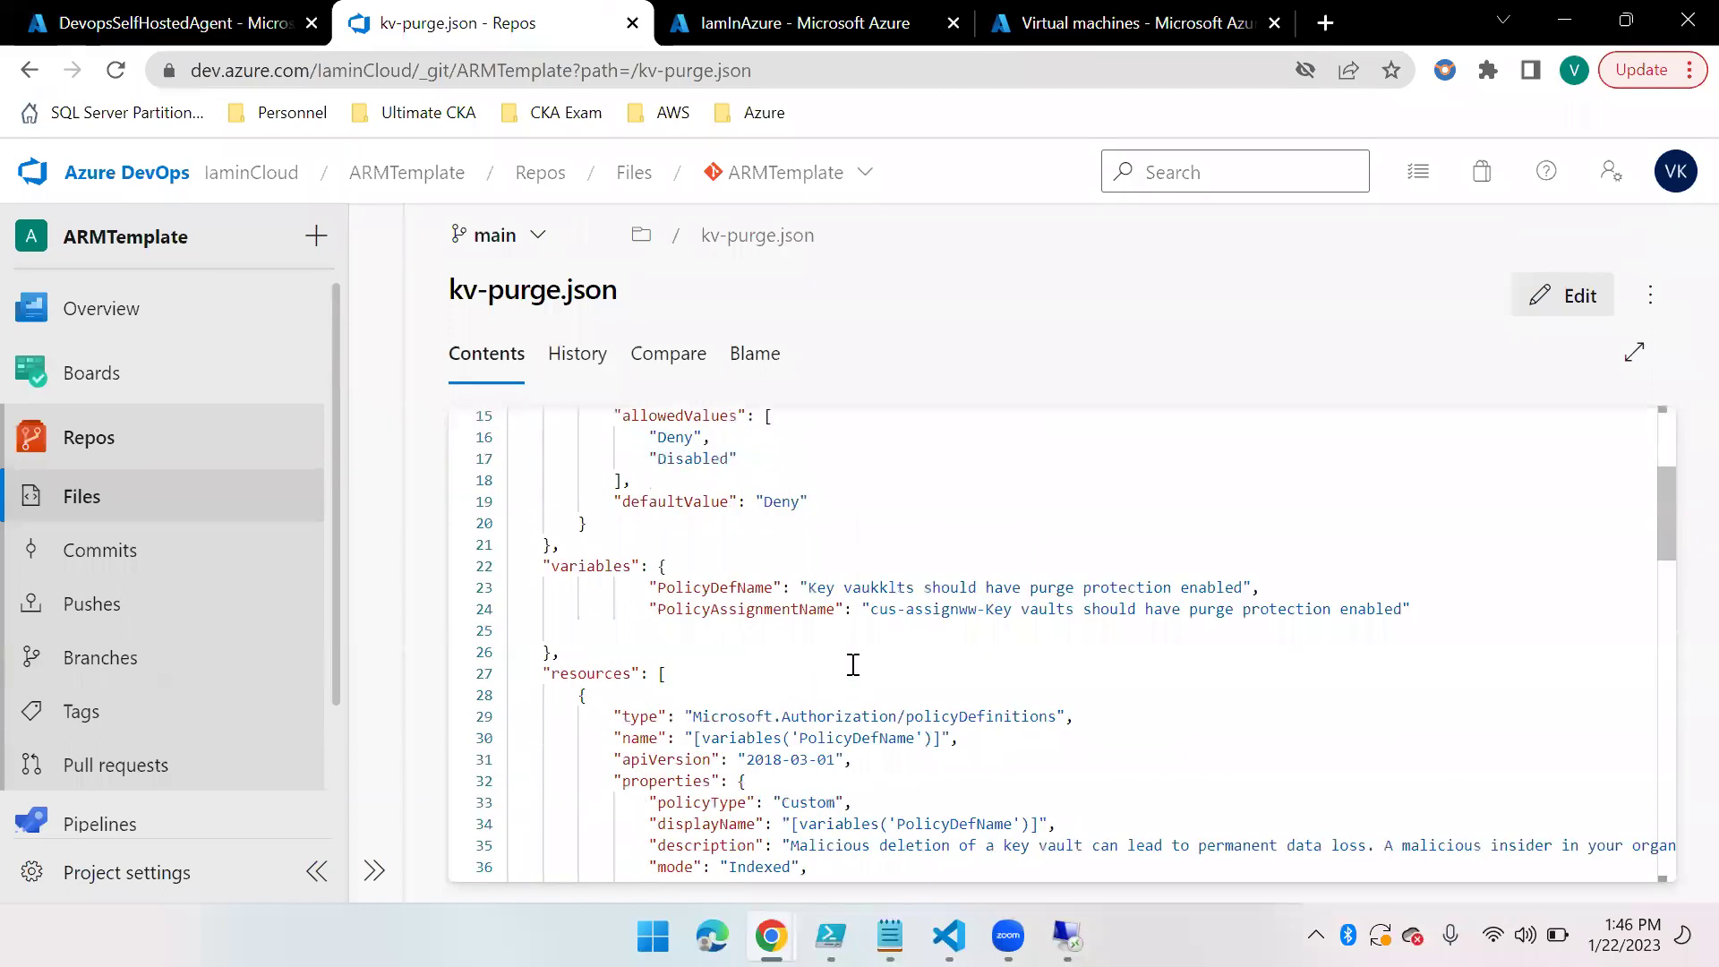
pyautogui.scroll(1, 697, 697)
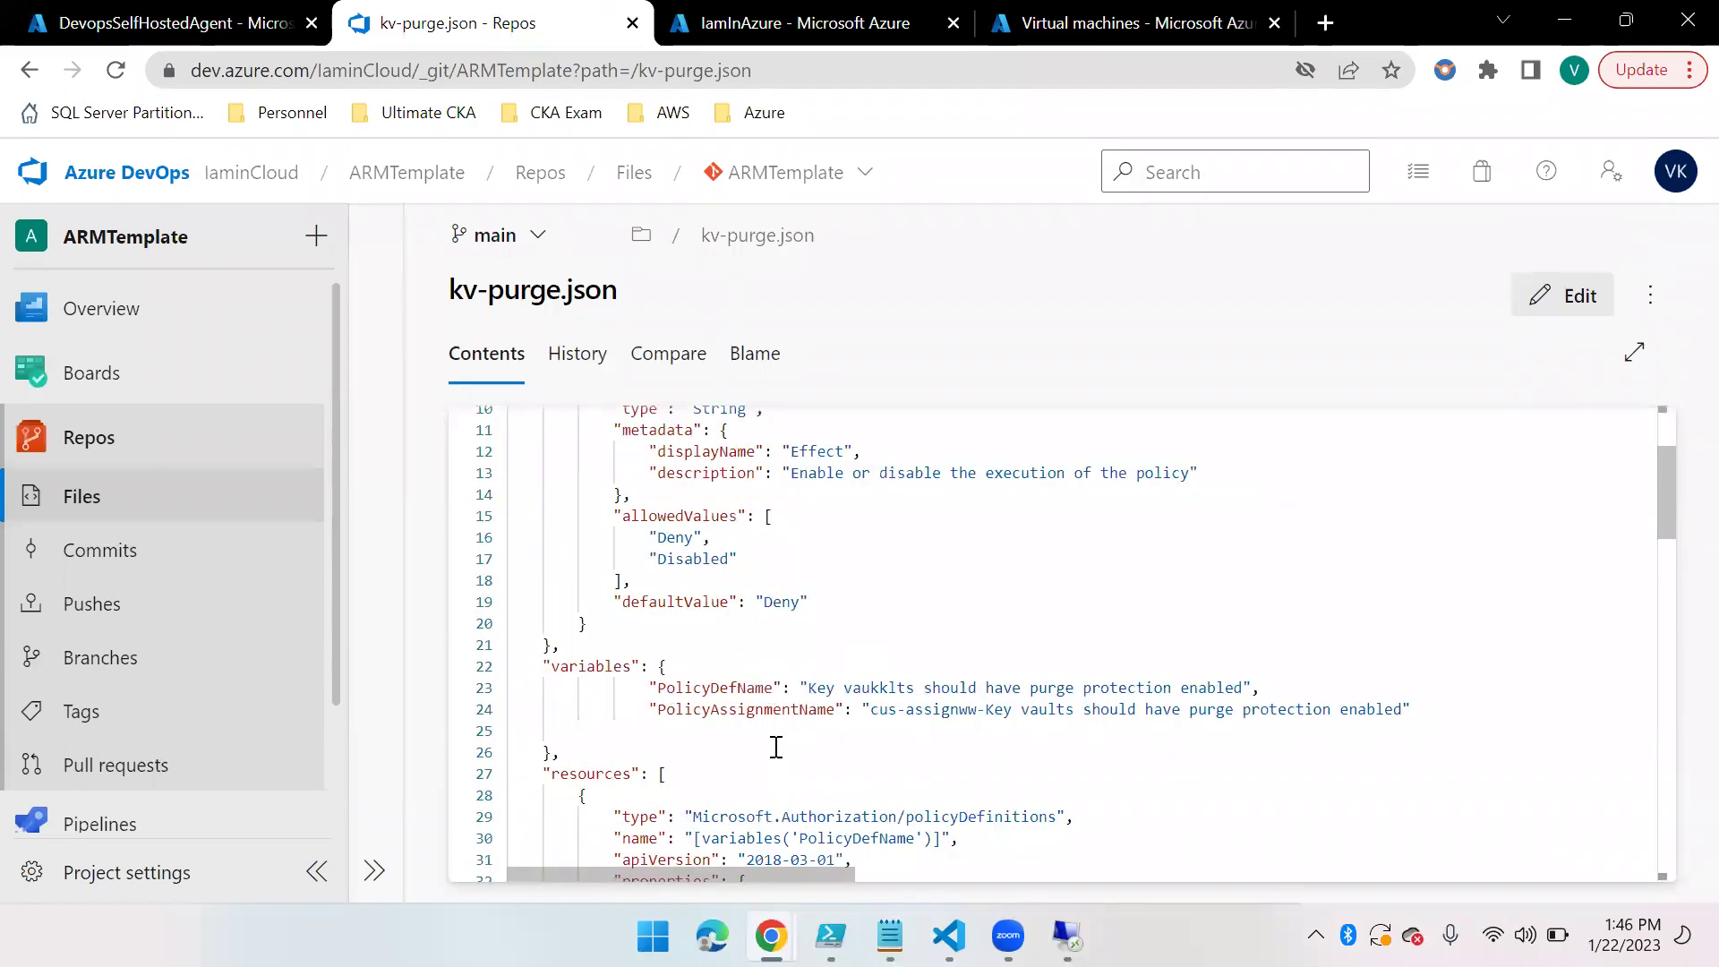
pyautogui.scroll(-6, 823, 788)
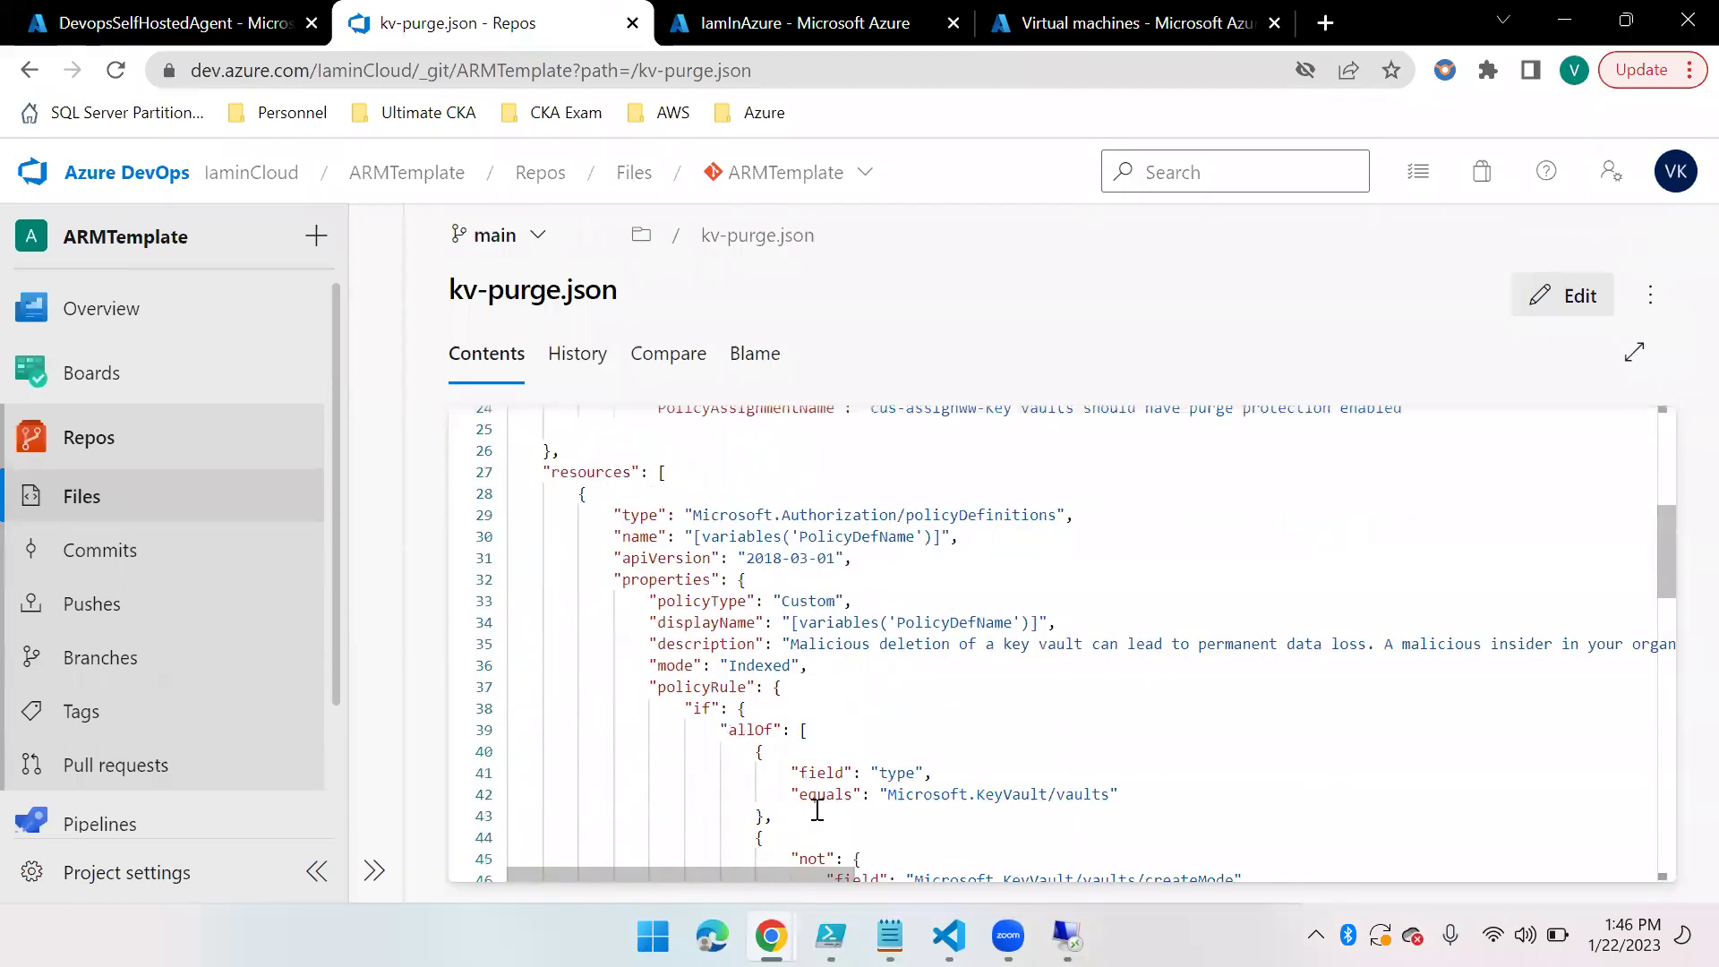
pyautogui.scroll(6, 823, 793)
pyautogui.moveTo(811, 687); pyautogui.dragTo(1218, 712)
pyautogui.click(1205, 688)
pyautogui.click(1303, 686)
pyautogui.moveTo(810, 688); pyautogui.dragTo(1243, 694)
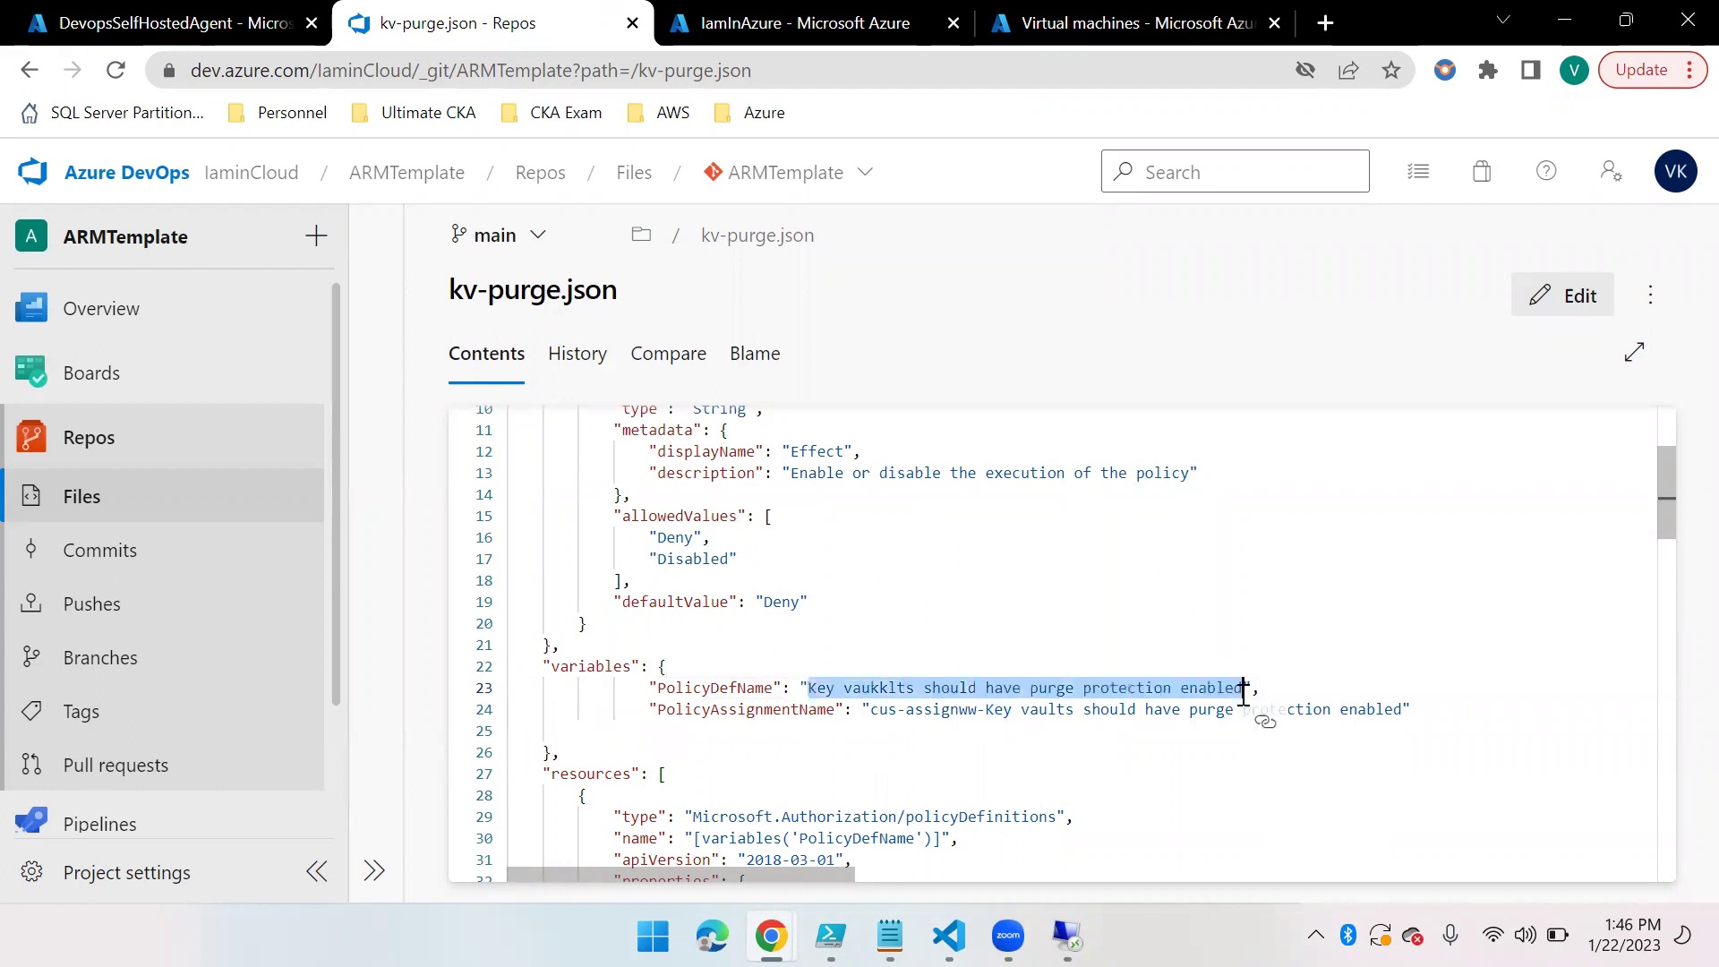
pyautogui.hotkey('ctrl', 'x')
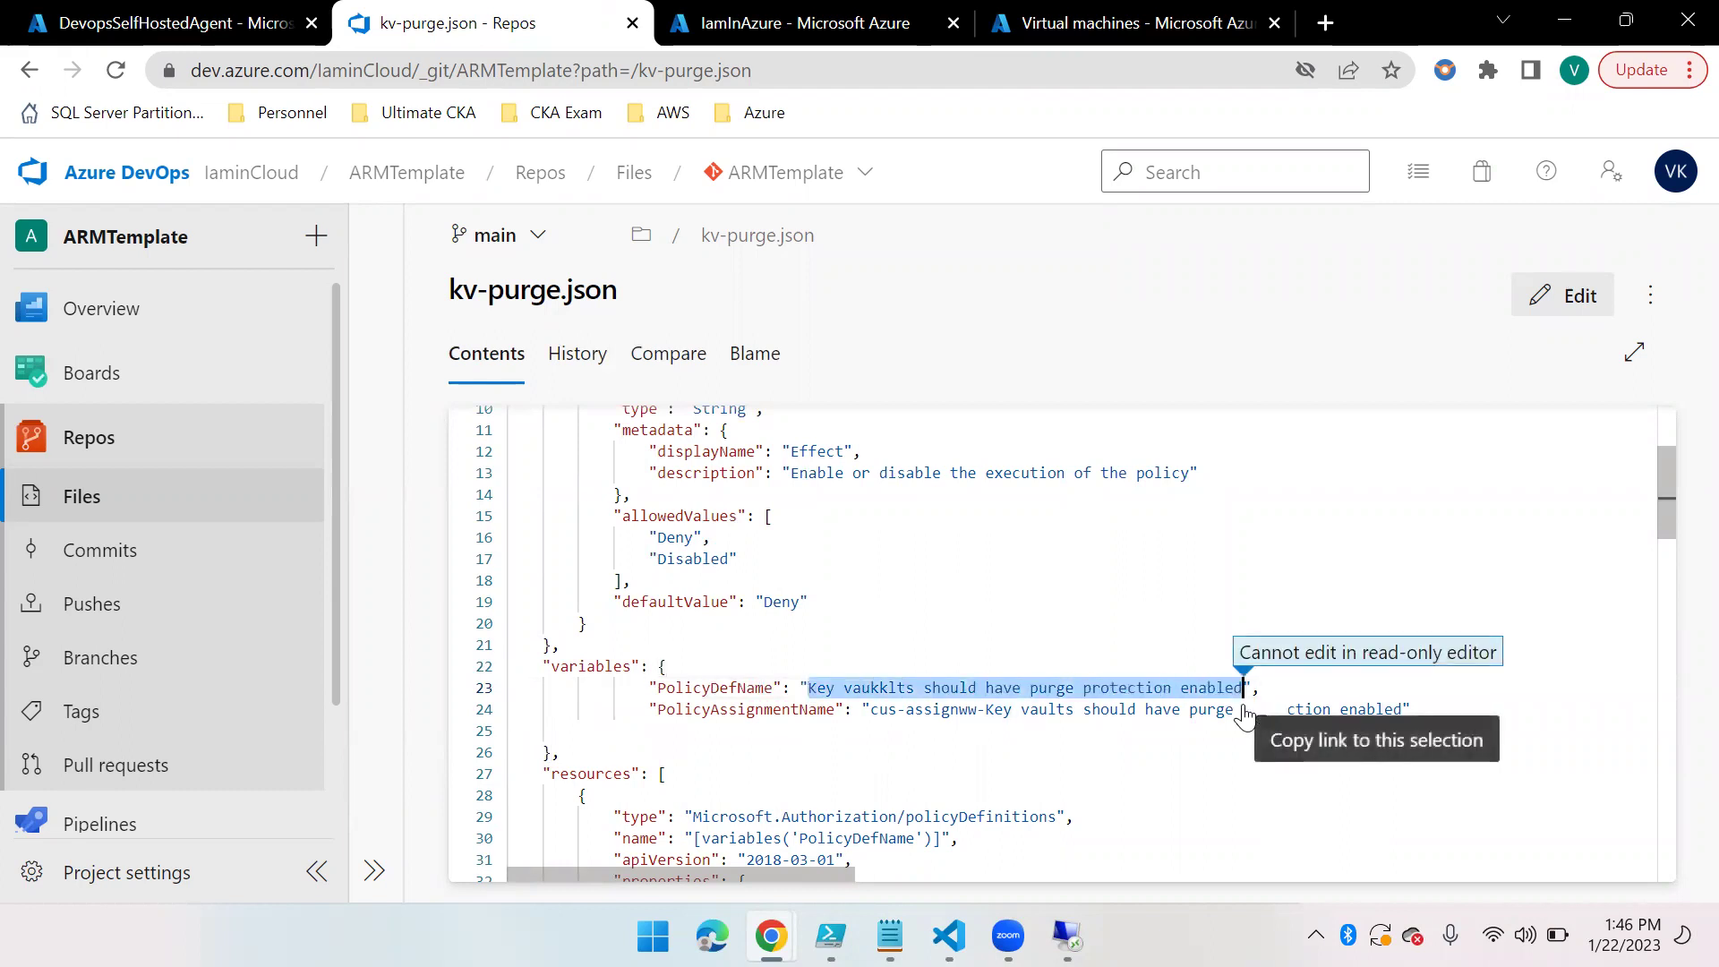
# Paste the definition name over PolicyAssignmentName and replace 'Definition' with 'Assignment' there
pyautogui.click(1587, 299)
pyautogui.write('KV-P')
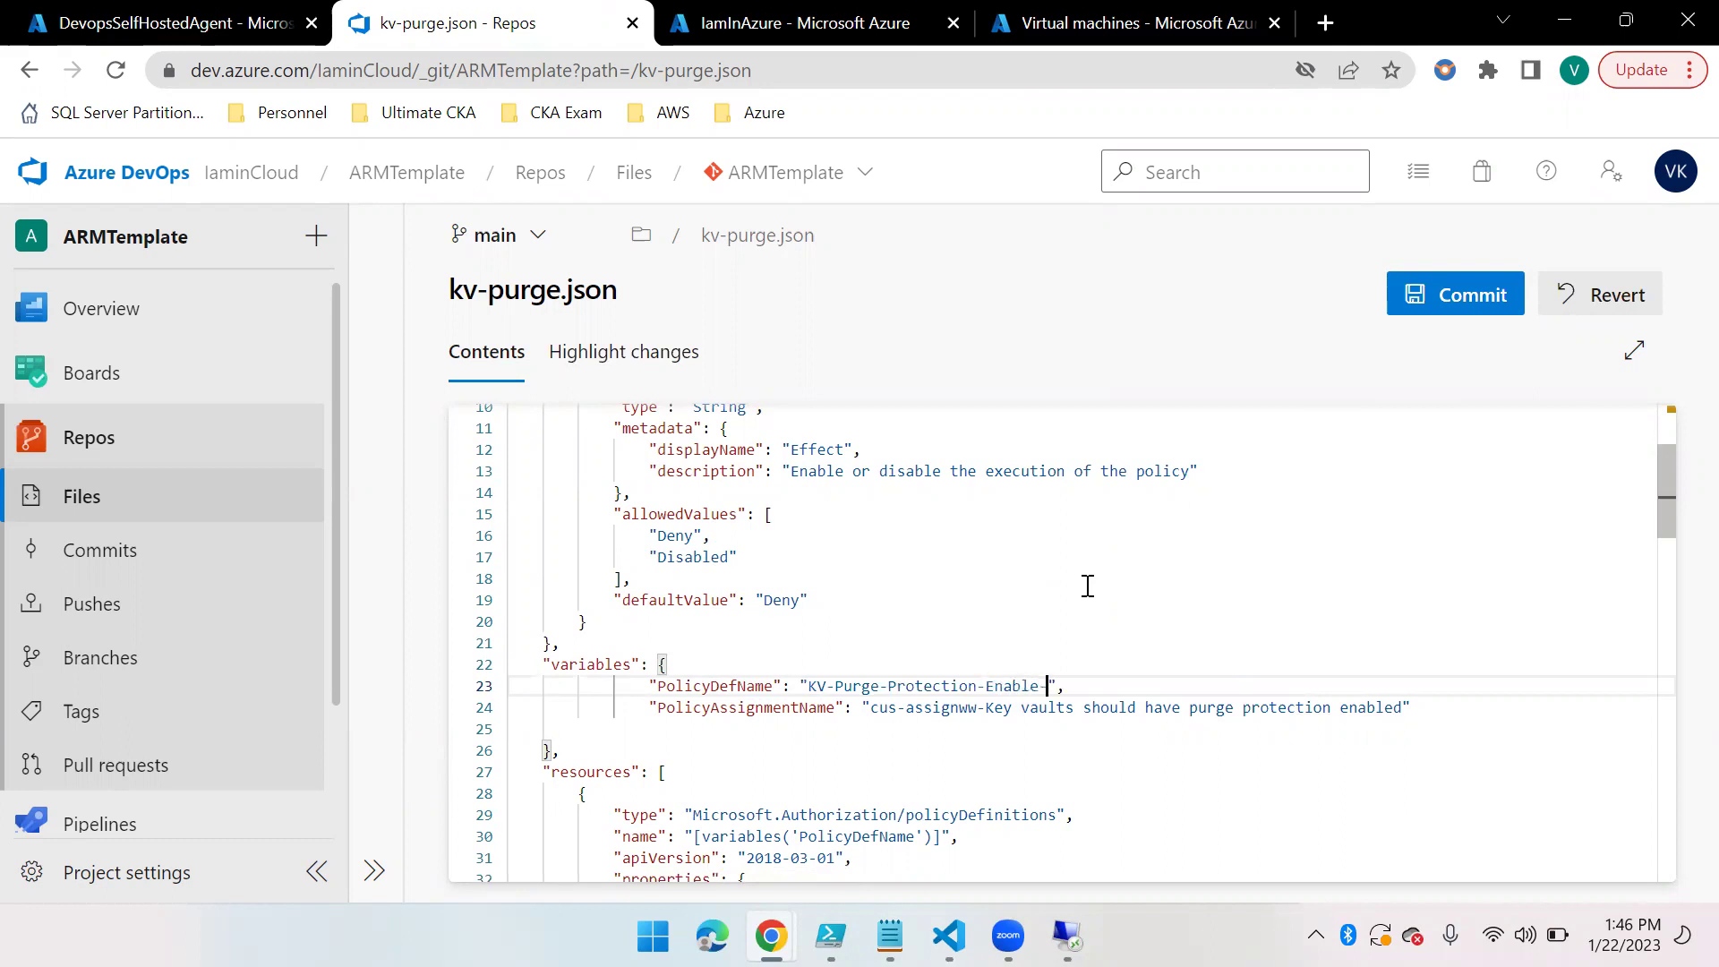
pyautogui.write('cy-Definition')
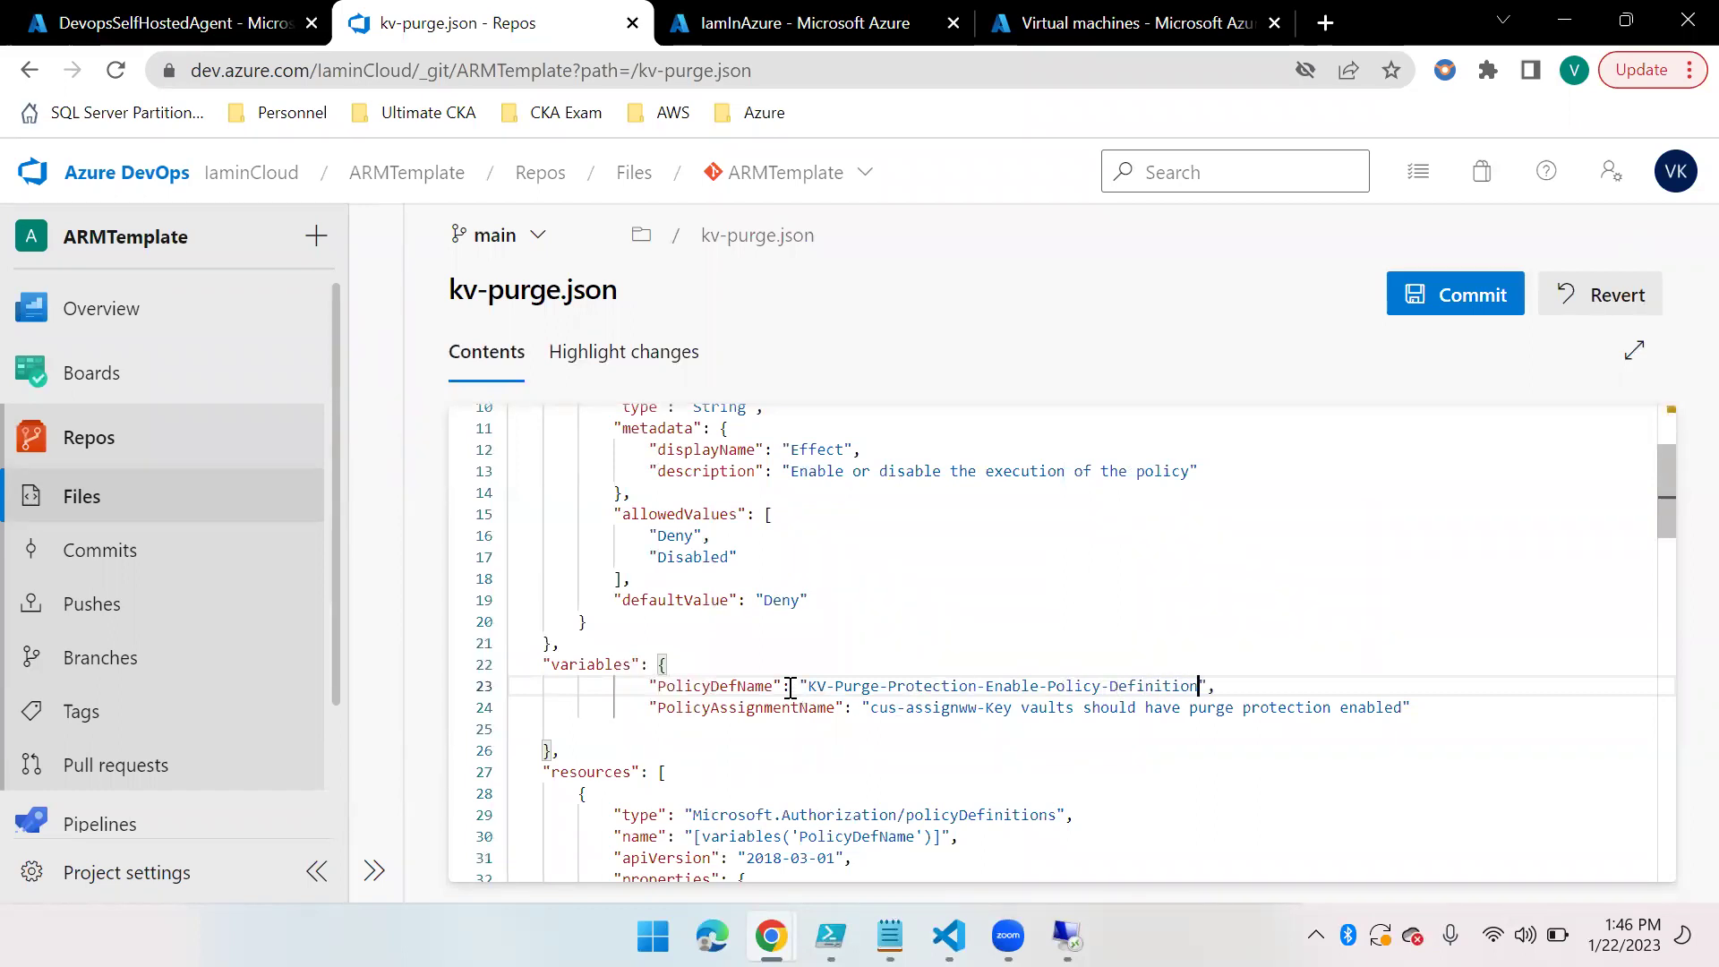
pyautogui.keyDown('shift'); pyautogui.click(810, 686); pyautogui.keyUp('shift')
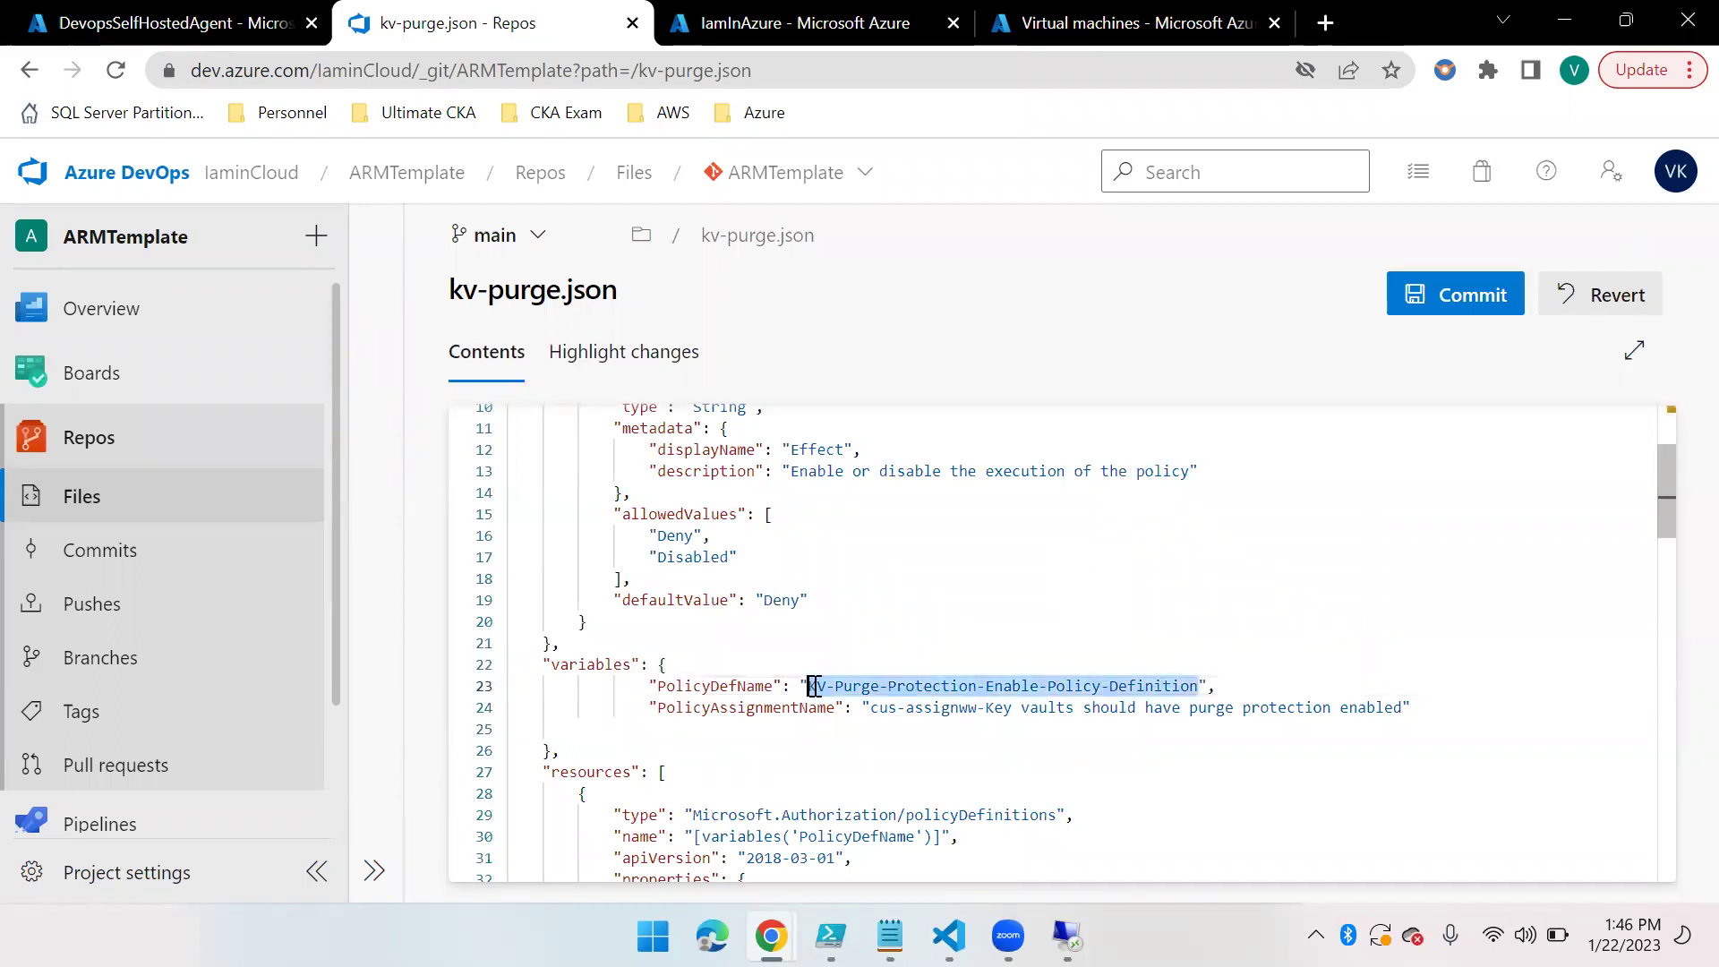
pyautogui.click(868, 710)
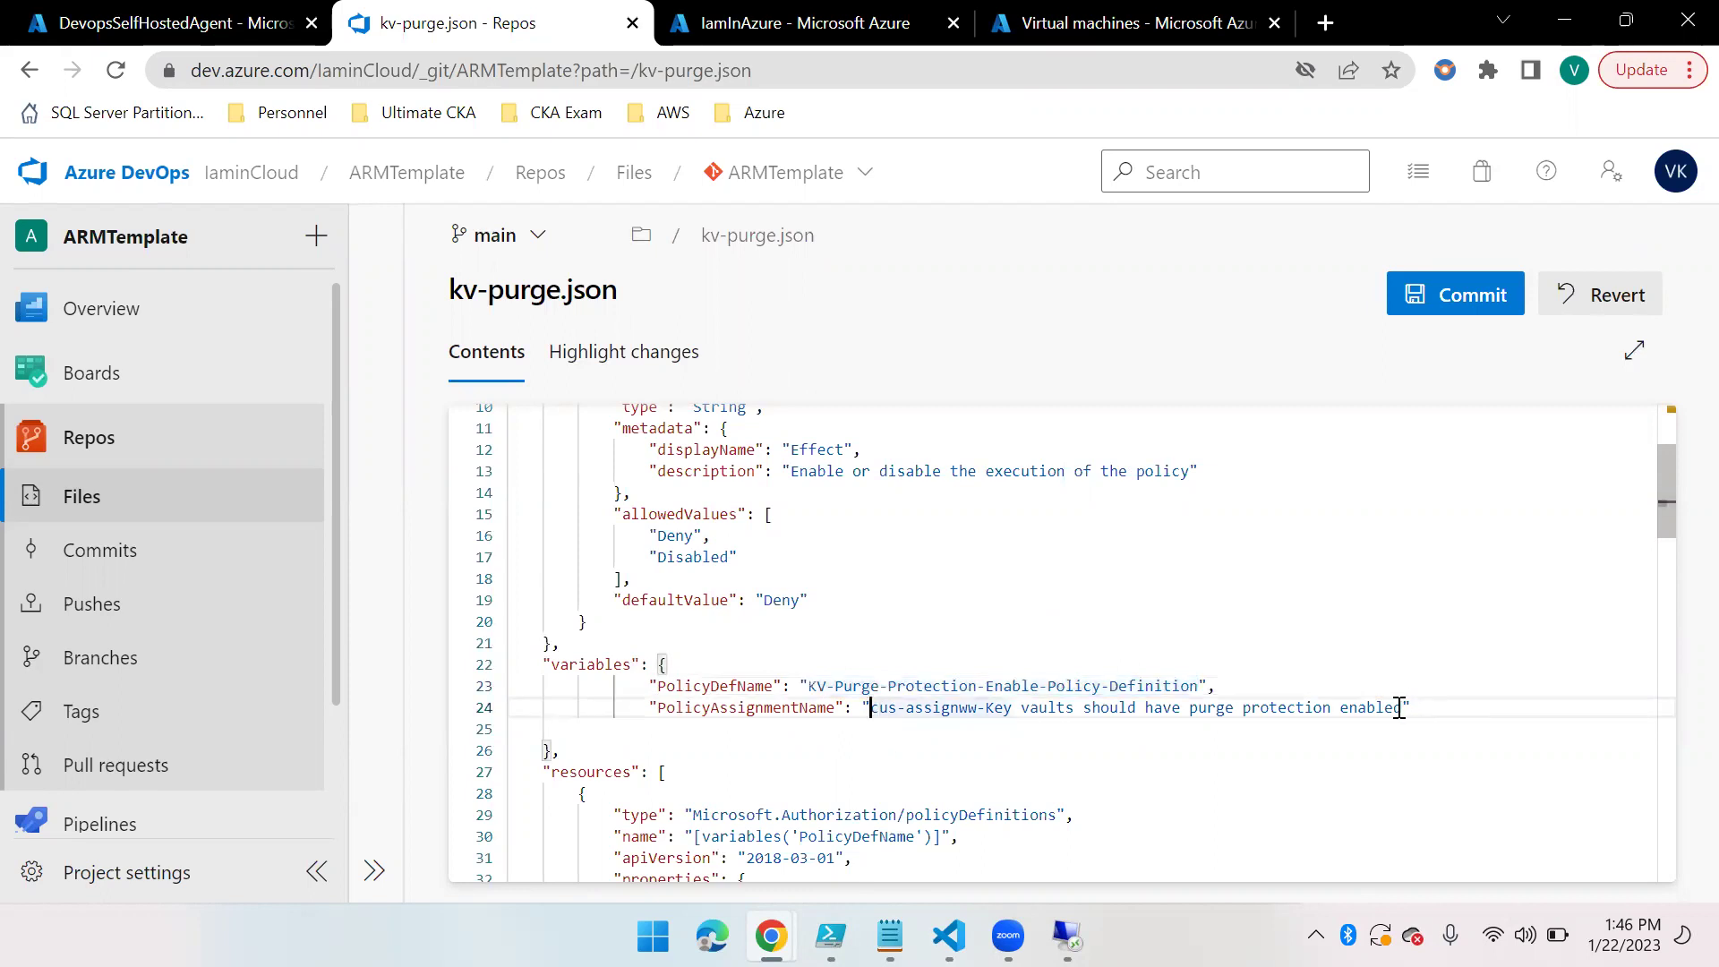
pyautogui.keyDown('shift'); pyautogui.click(1402, 708); pyautogui.keyUp('shift')
pyautogui.hotkey('ctrl', 'v')
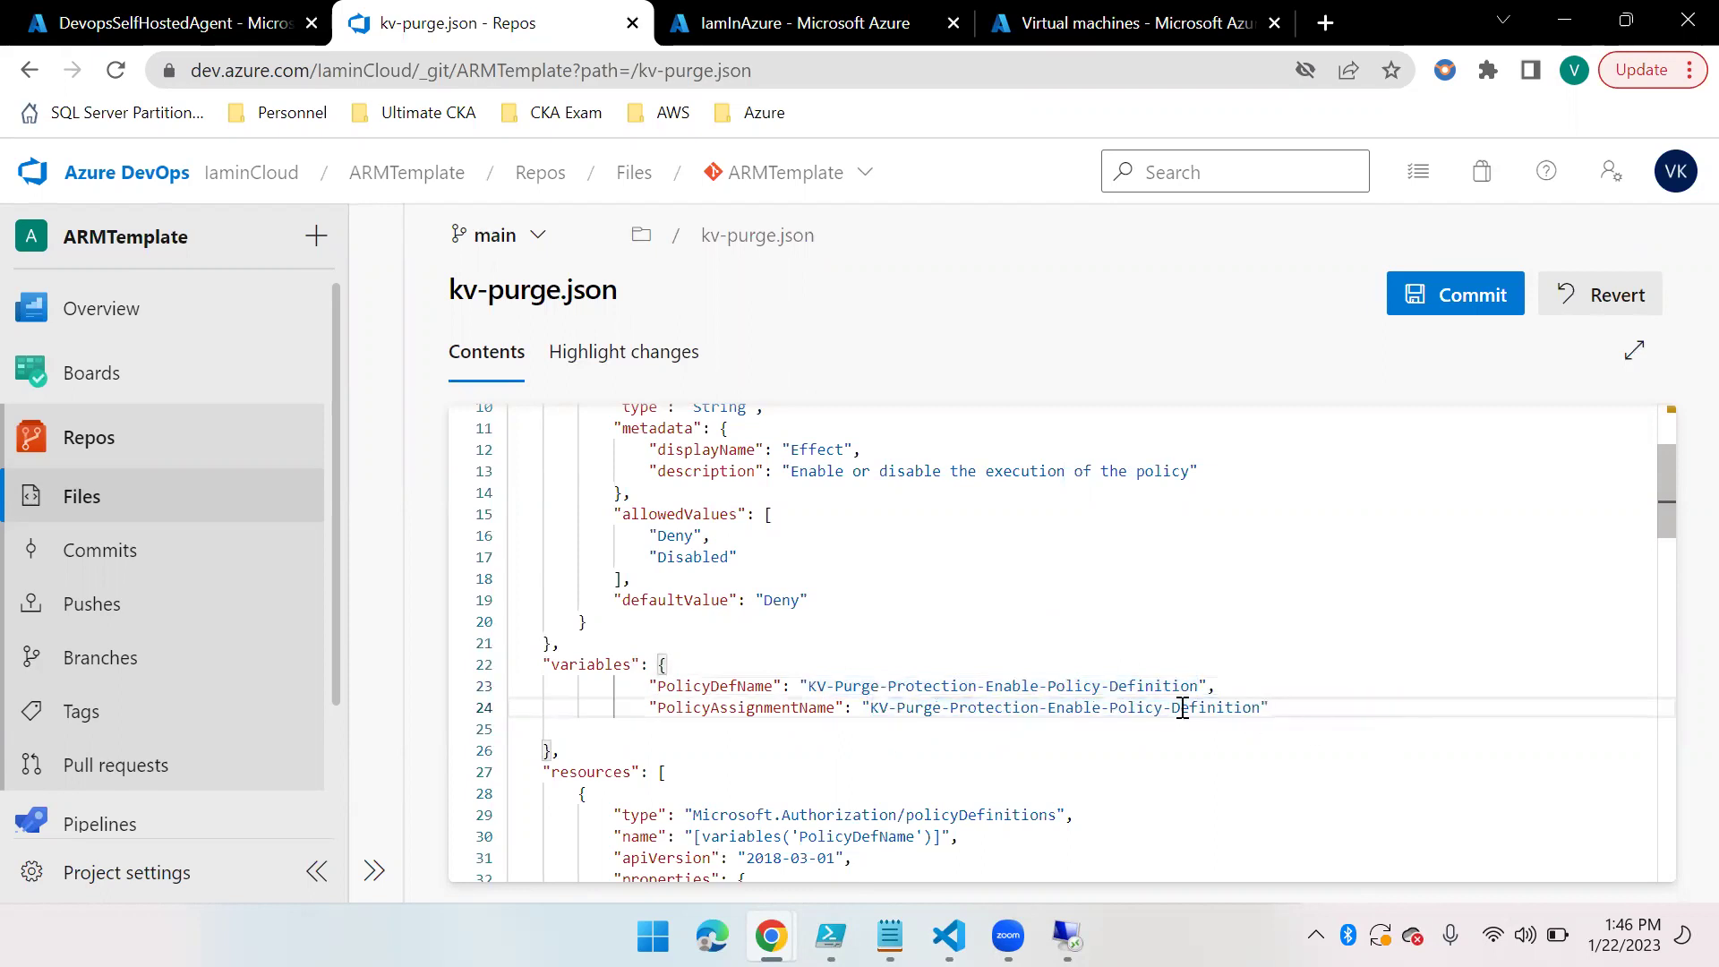
pyautogui.keyDown('shift'); pyautogui.click(1175, 708); pyautogui.keyUp('shift')
pyautogui.press('BackSpace')
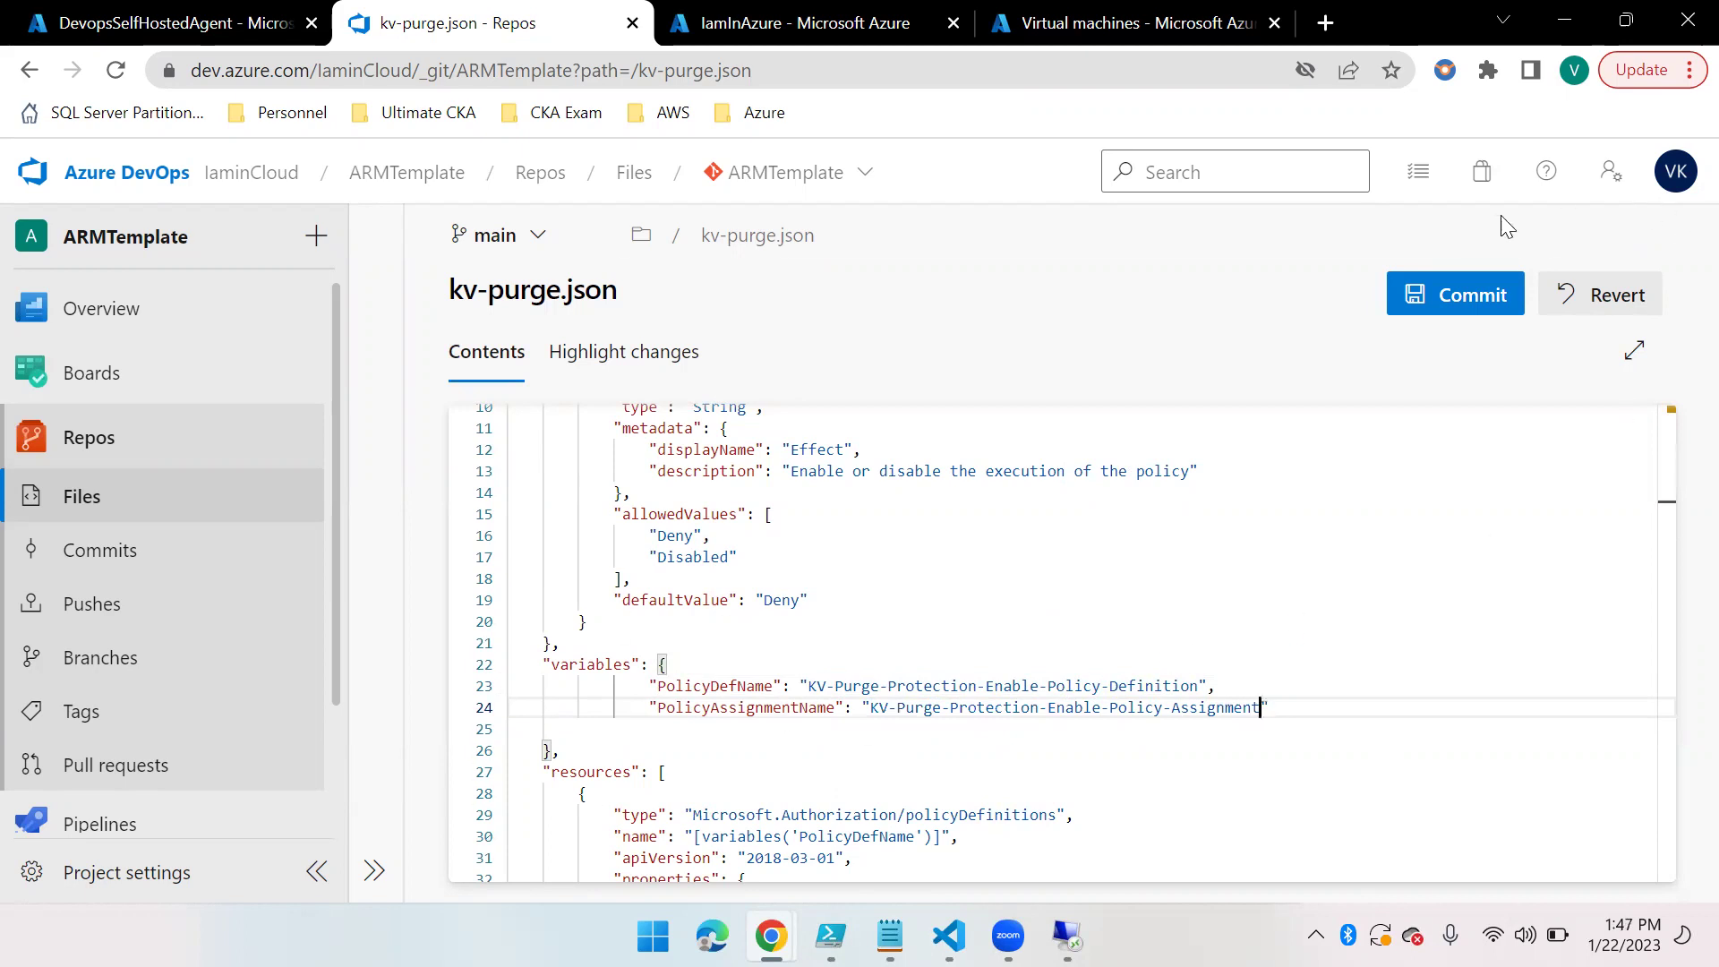
# Commit the kv-purge.json change to the main branch
pyautogui.click(1469, 304)
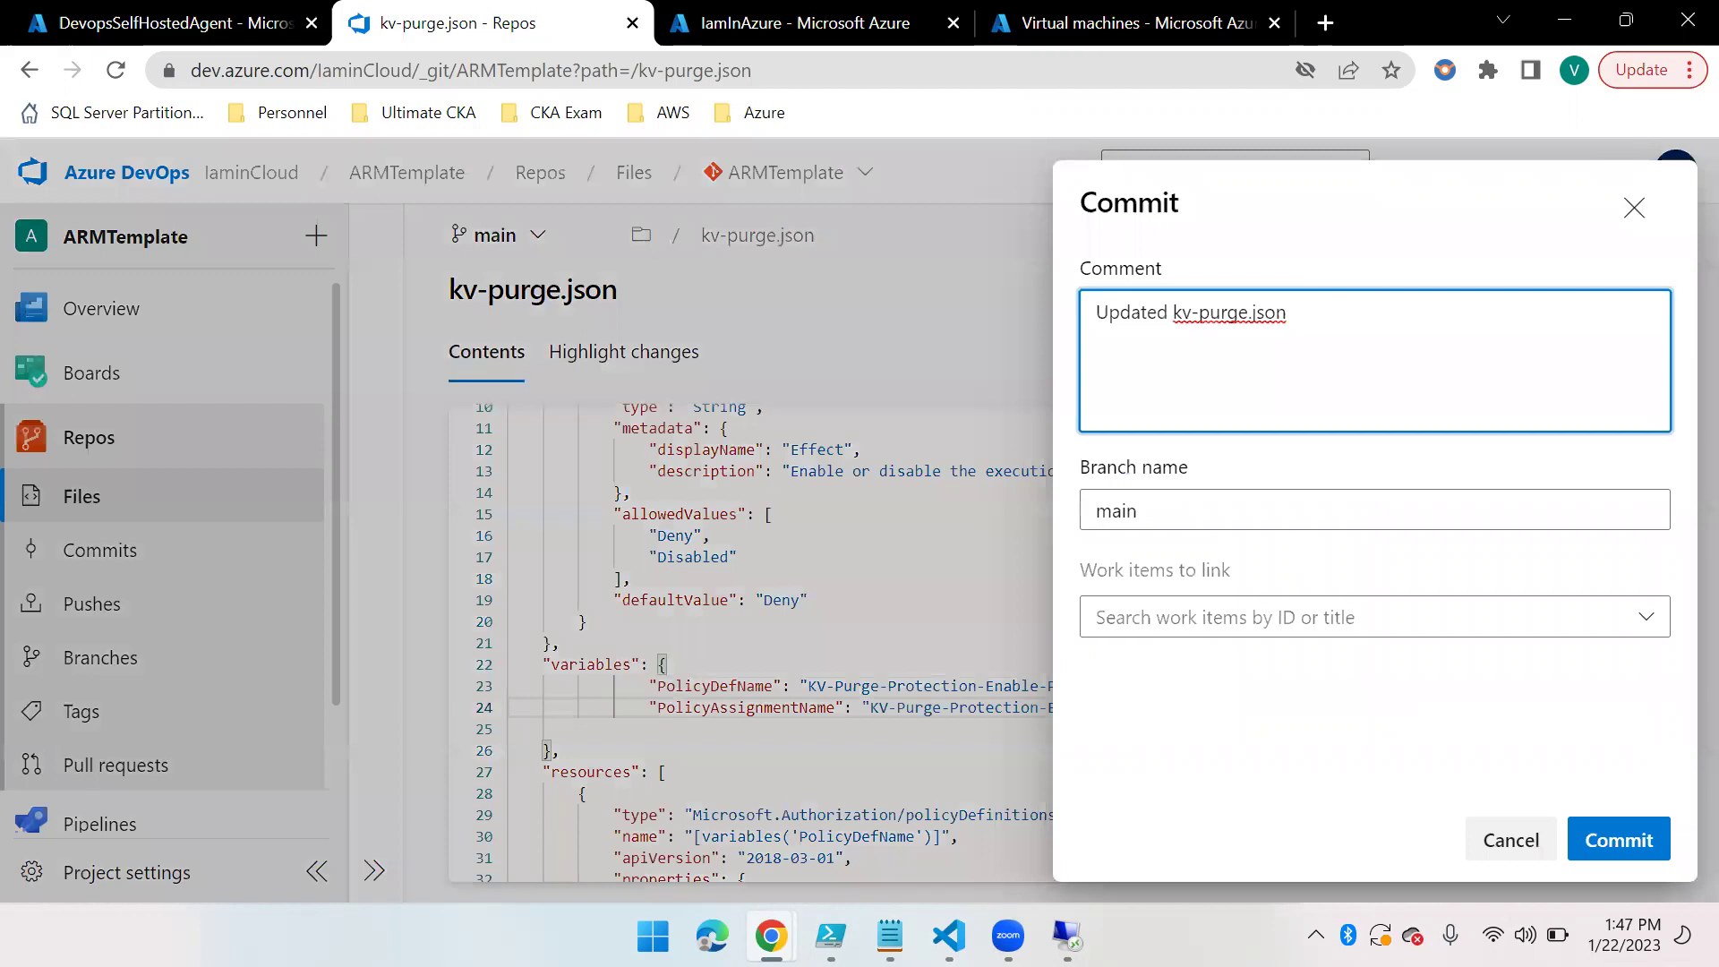
pyautogui.click(1612, 836)
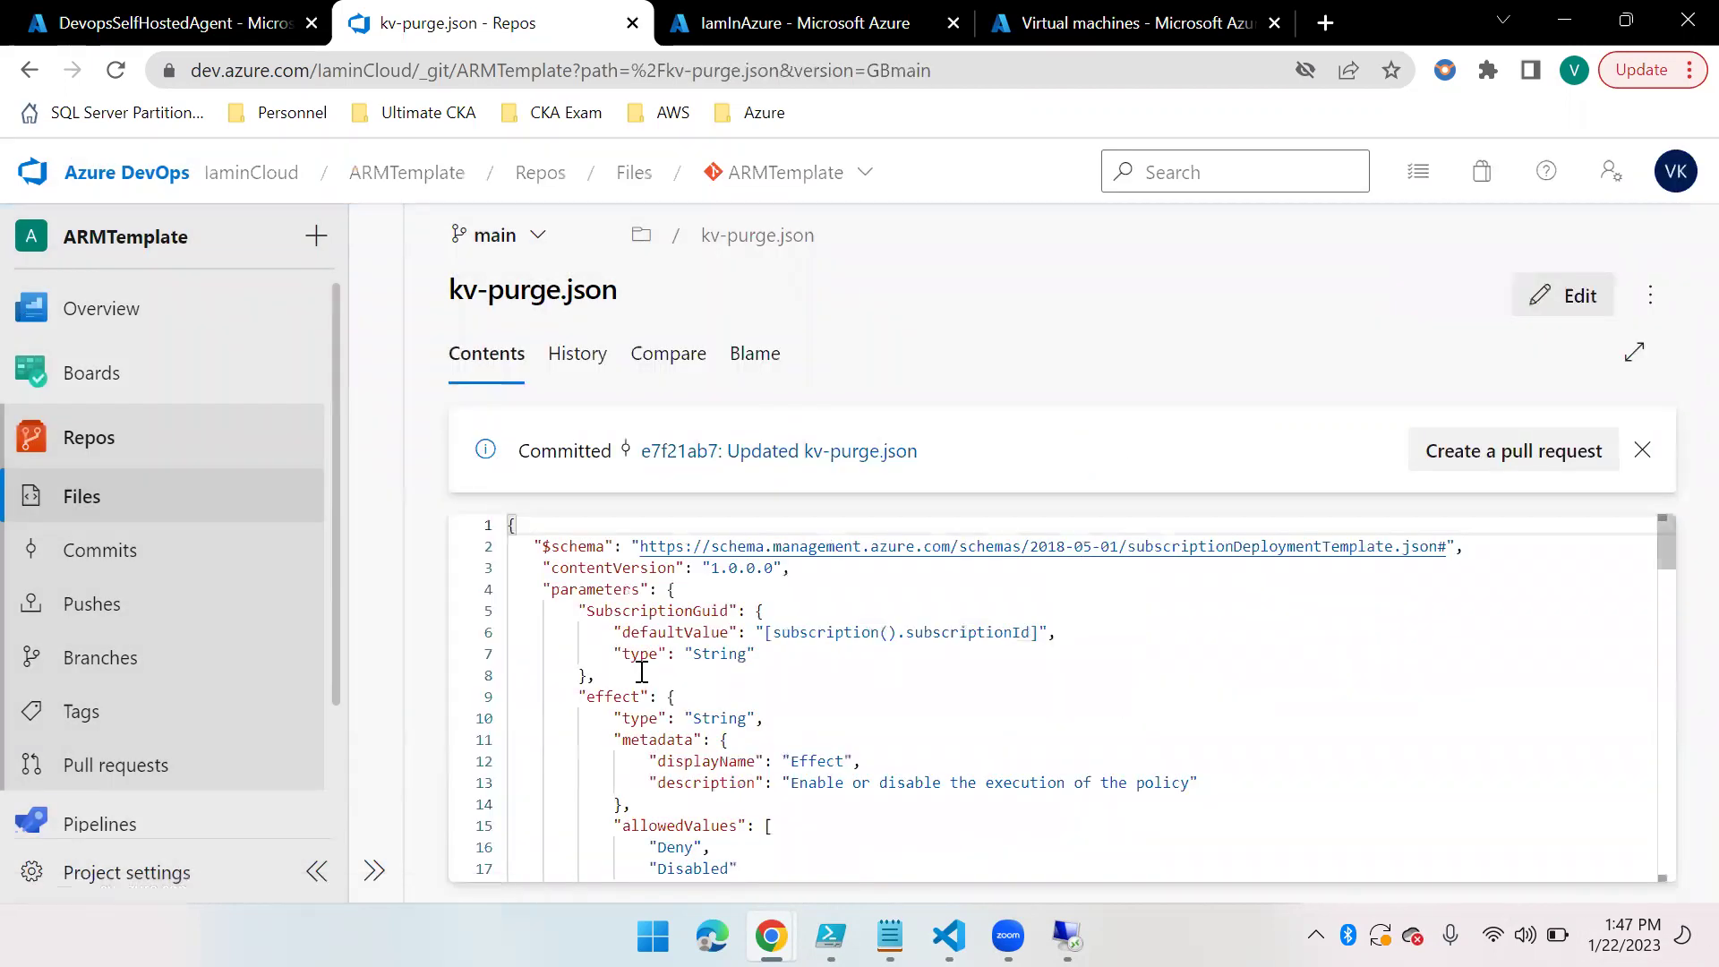
pyautogui.scroll(-2, 143, 723)
# Open the ARMTemplate-CI (1) pipeline from the full pipelines list in edit mode
pyautogui.click(141, 716)
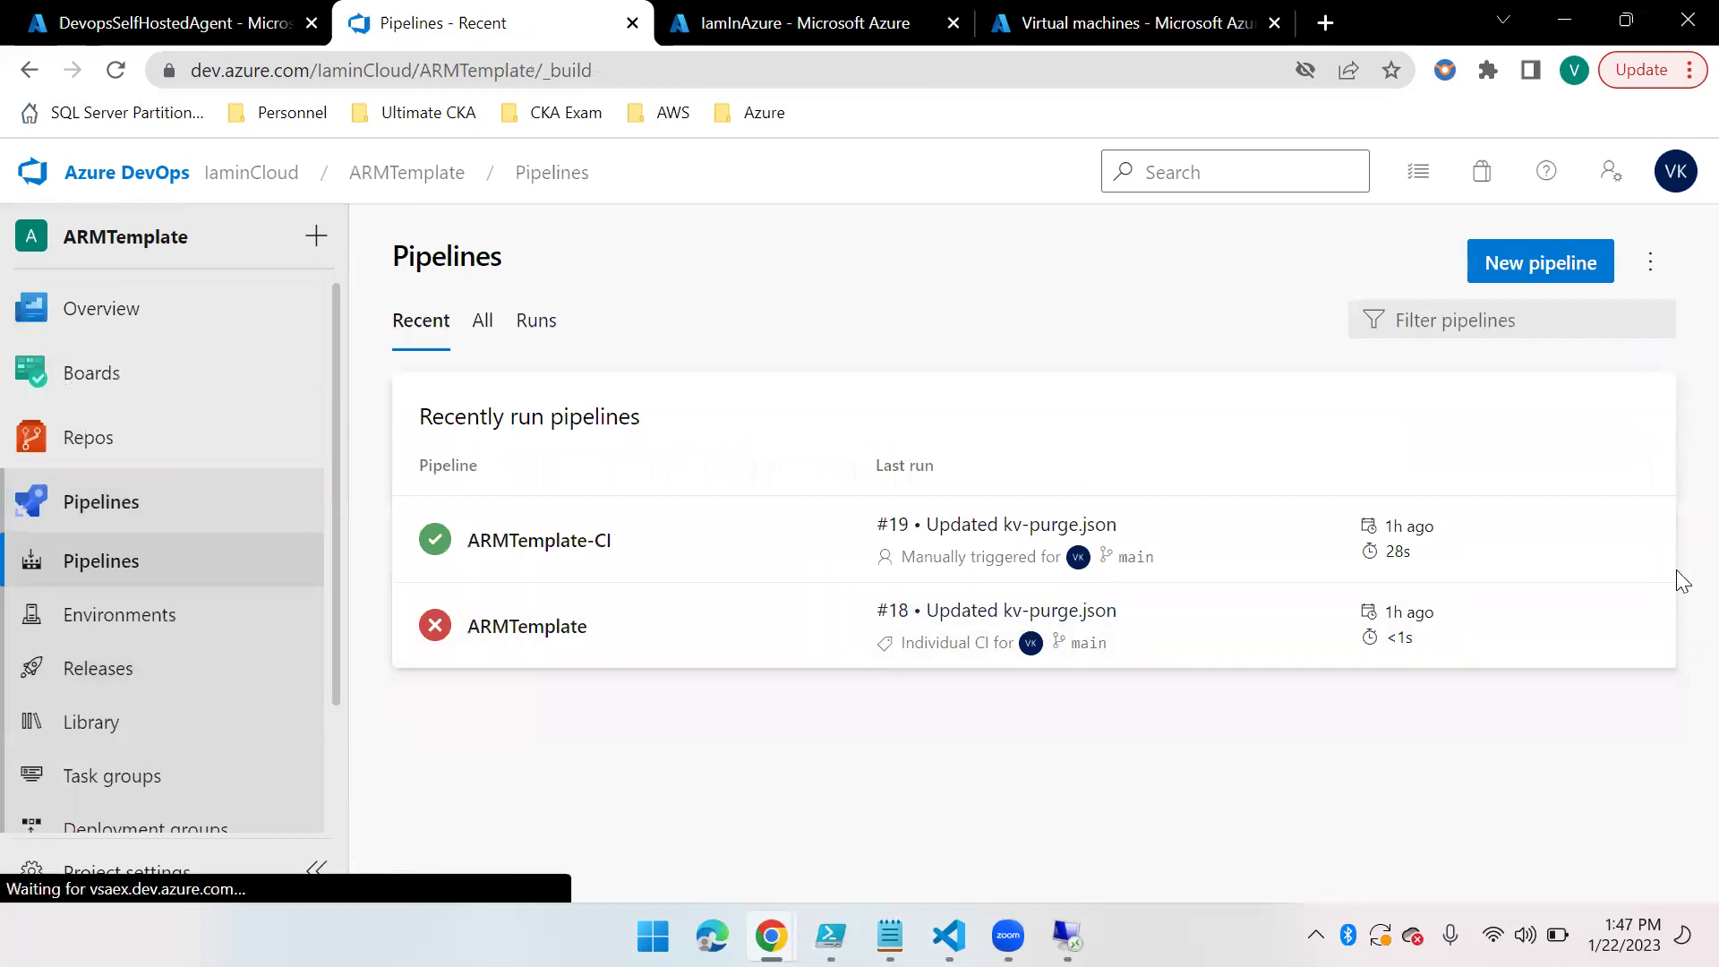
pyautogui.click(488, 329)
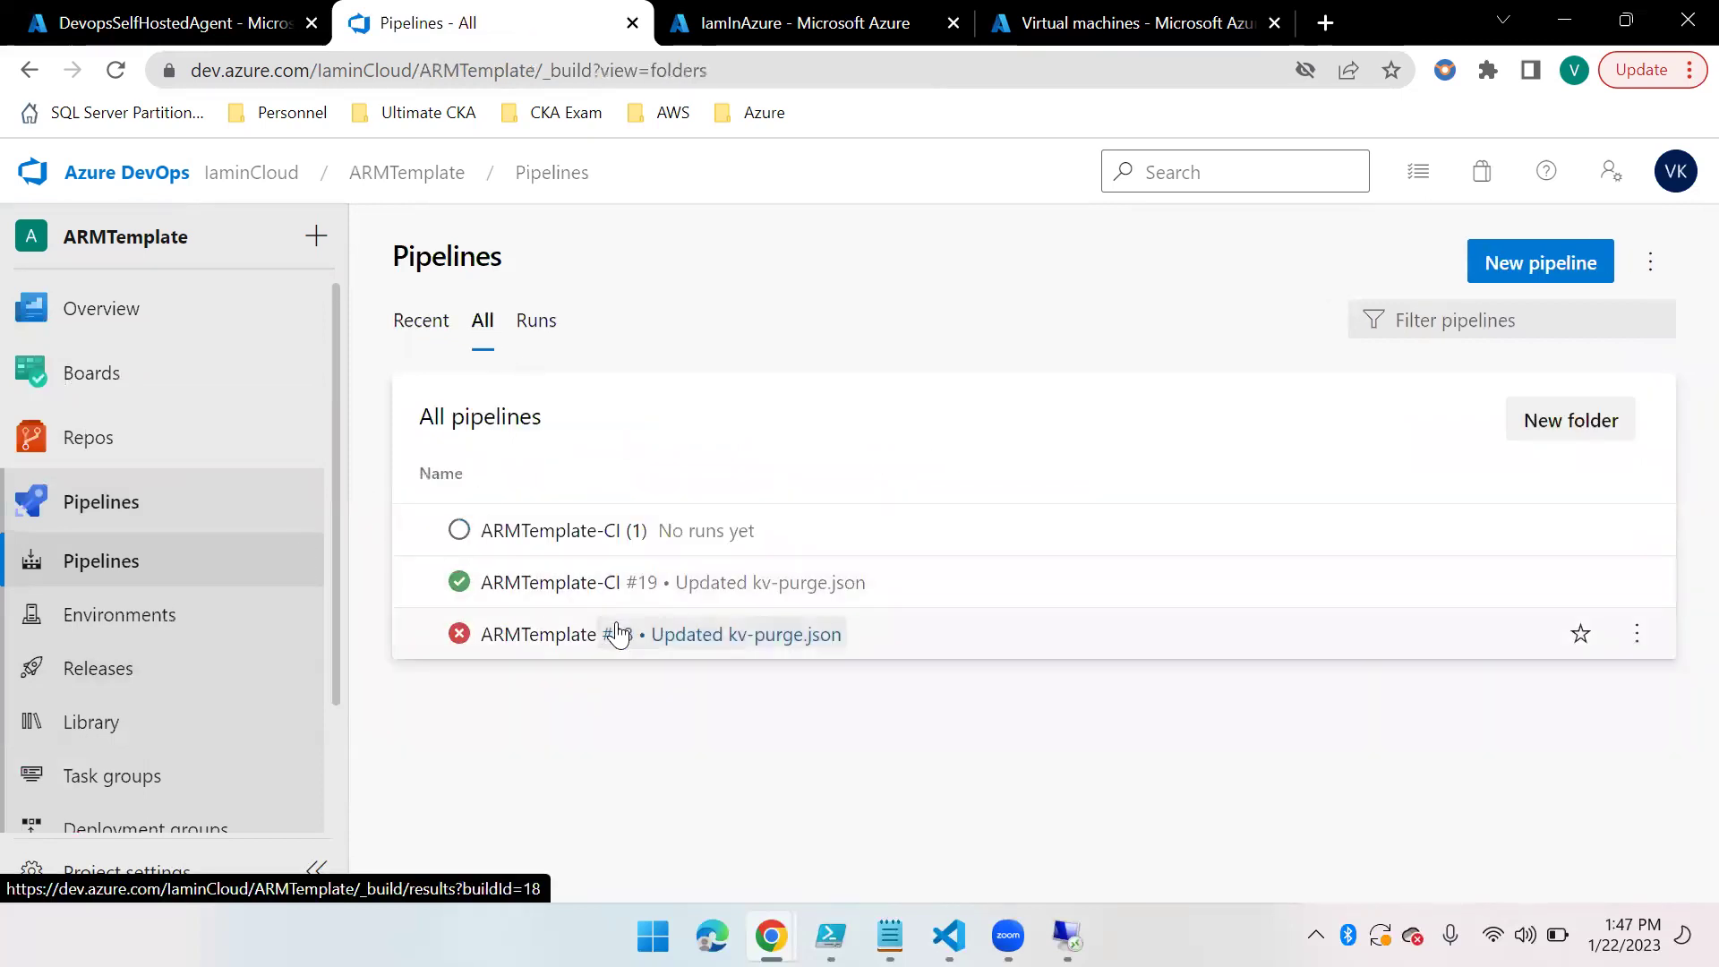
pyautogui.click(544, 537)
pyautogui.click(1428, 279)
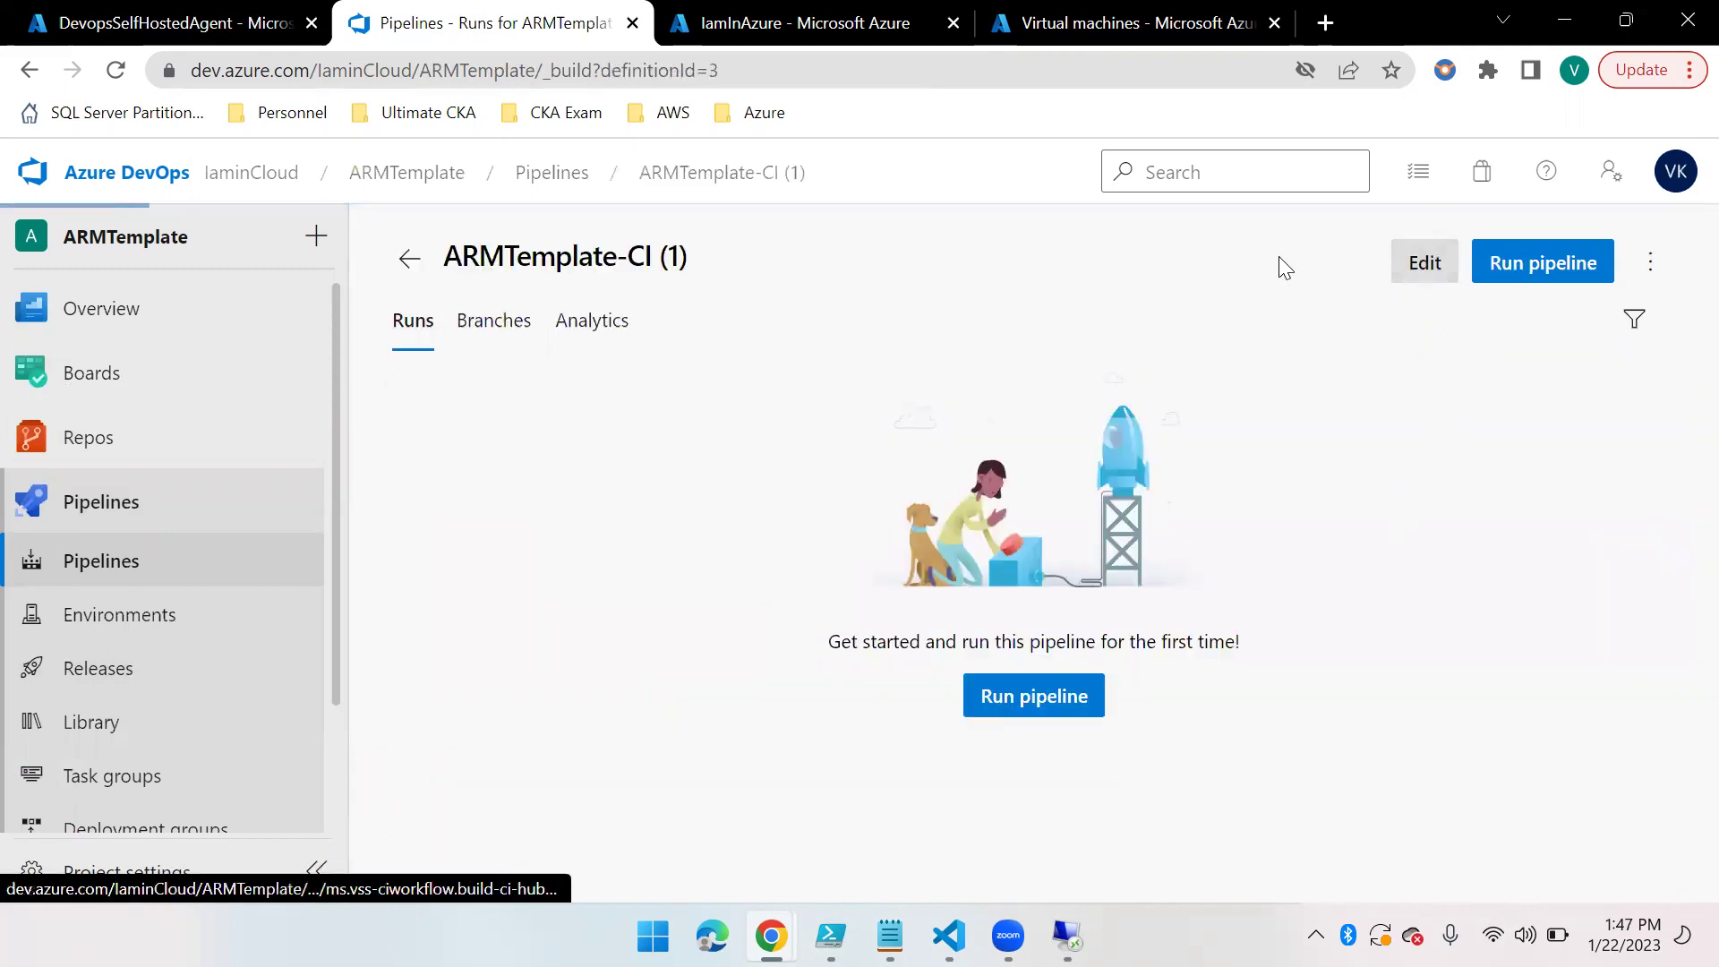
pyautogui.click(768, 253)
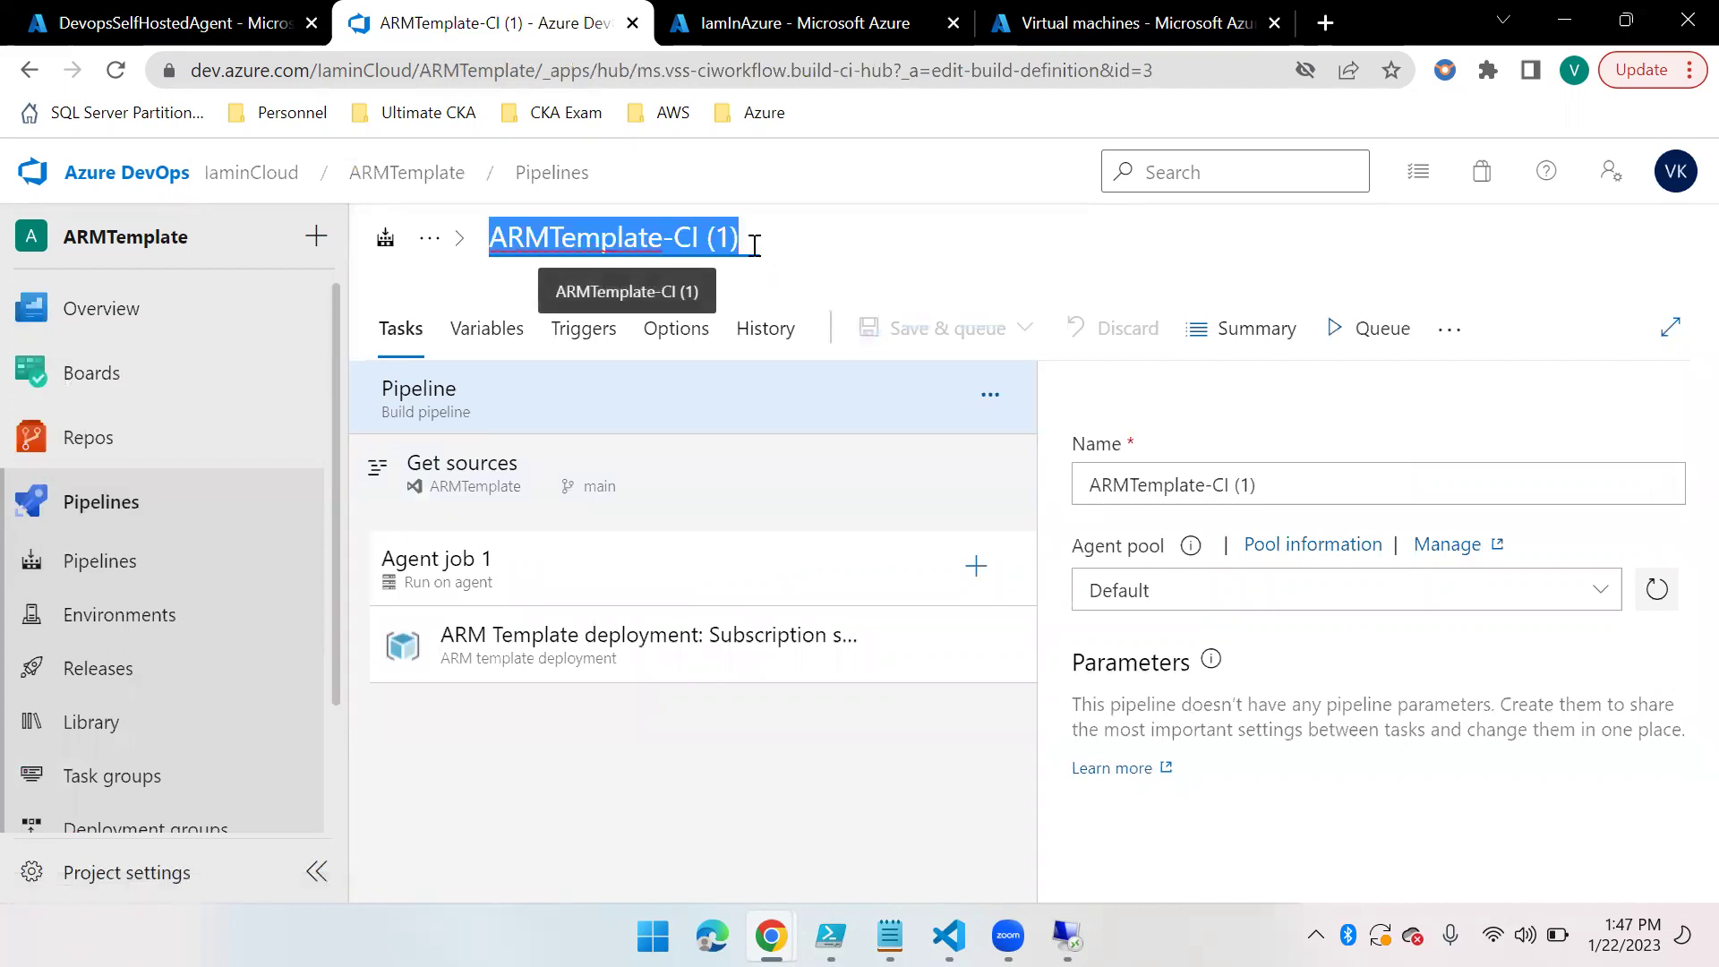
# Rename the ARMTemplate-CI (1) pipeline to KV-Policy-Deployment and save it without queuing a run
pyautogui.write('KV-Deployment')
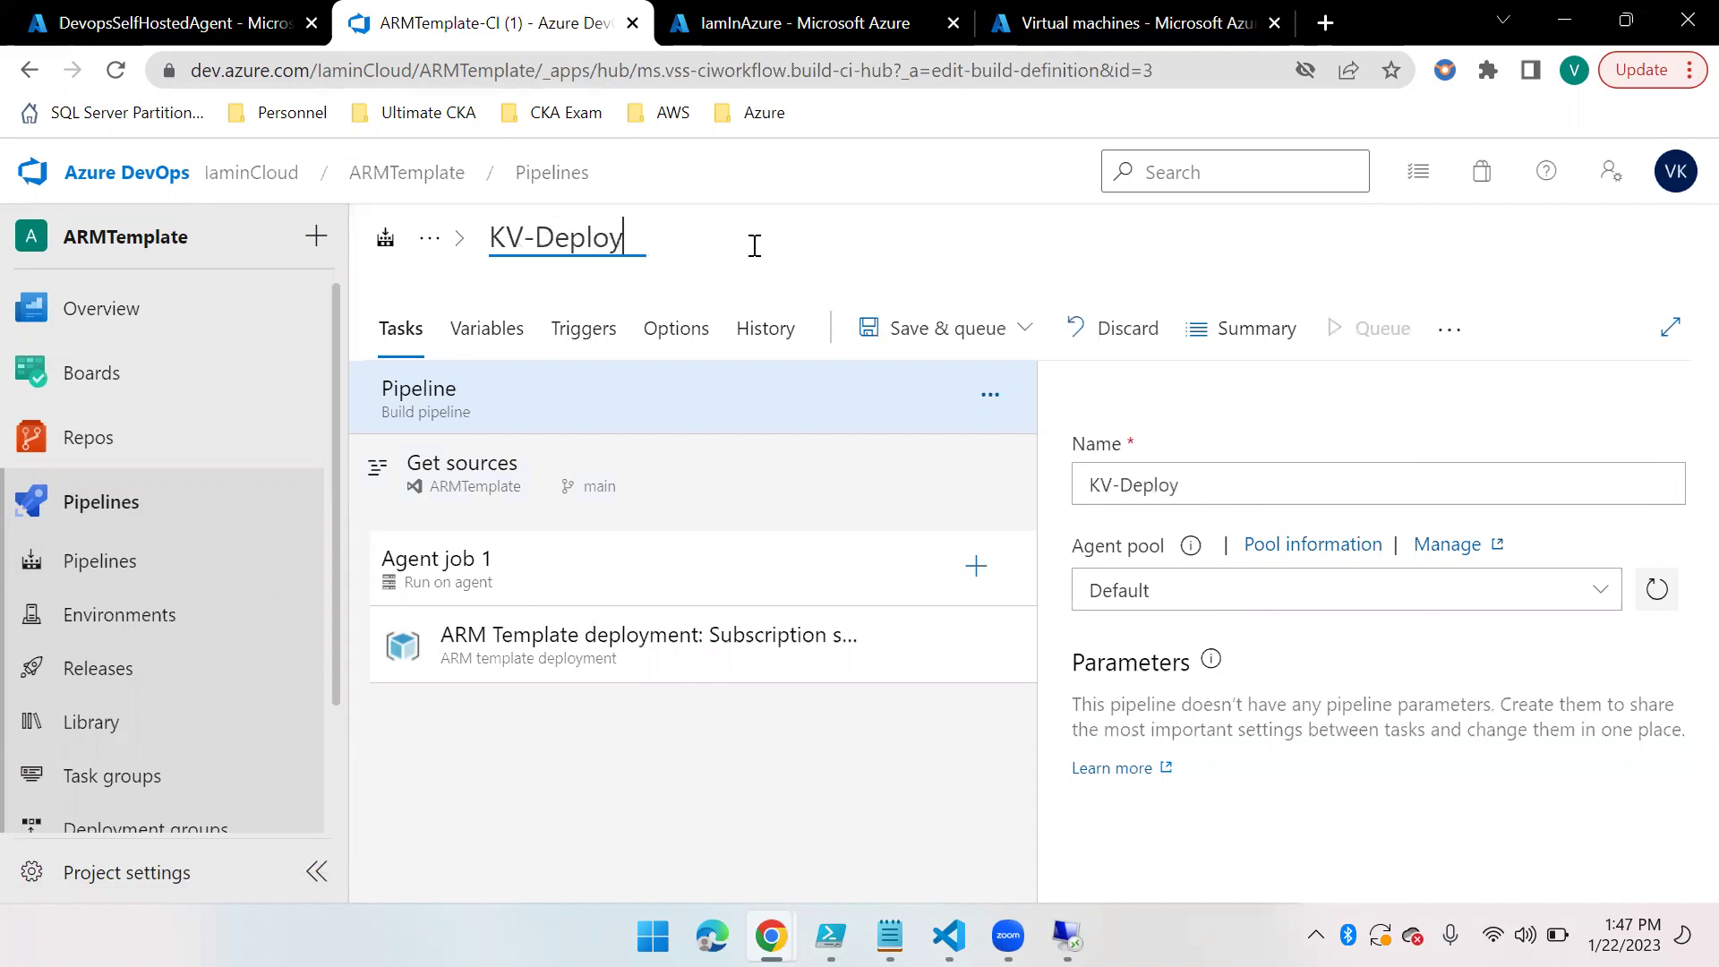
pyautogui.click(534, 236)
pyautogui.write('Policy')
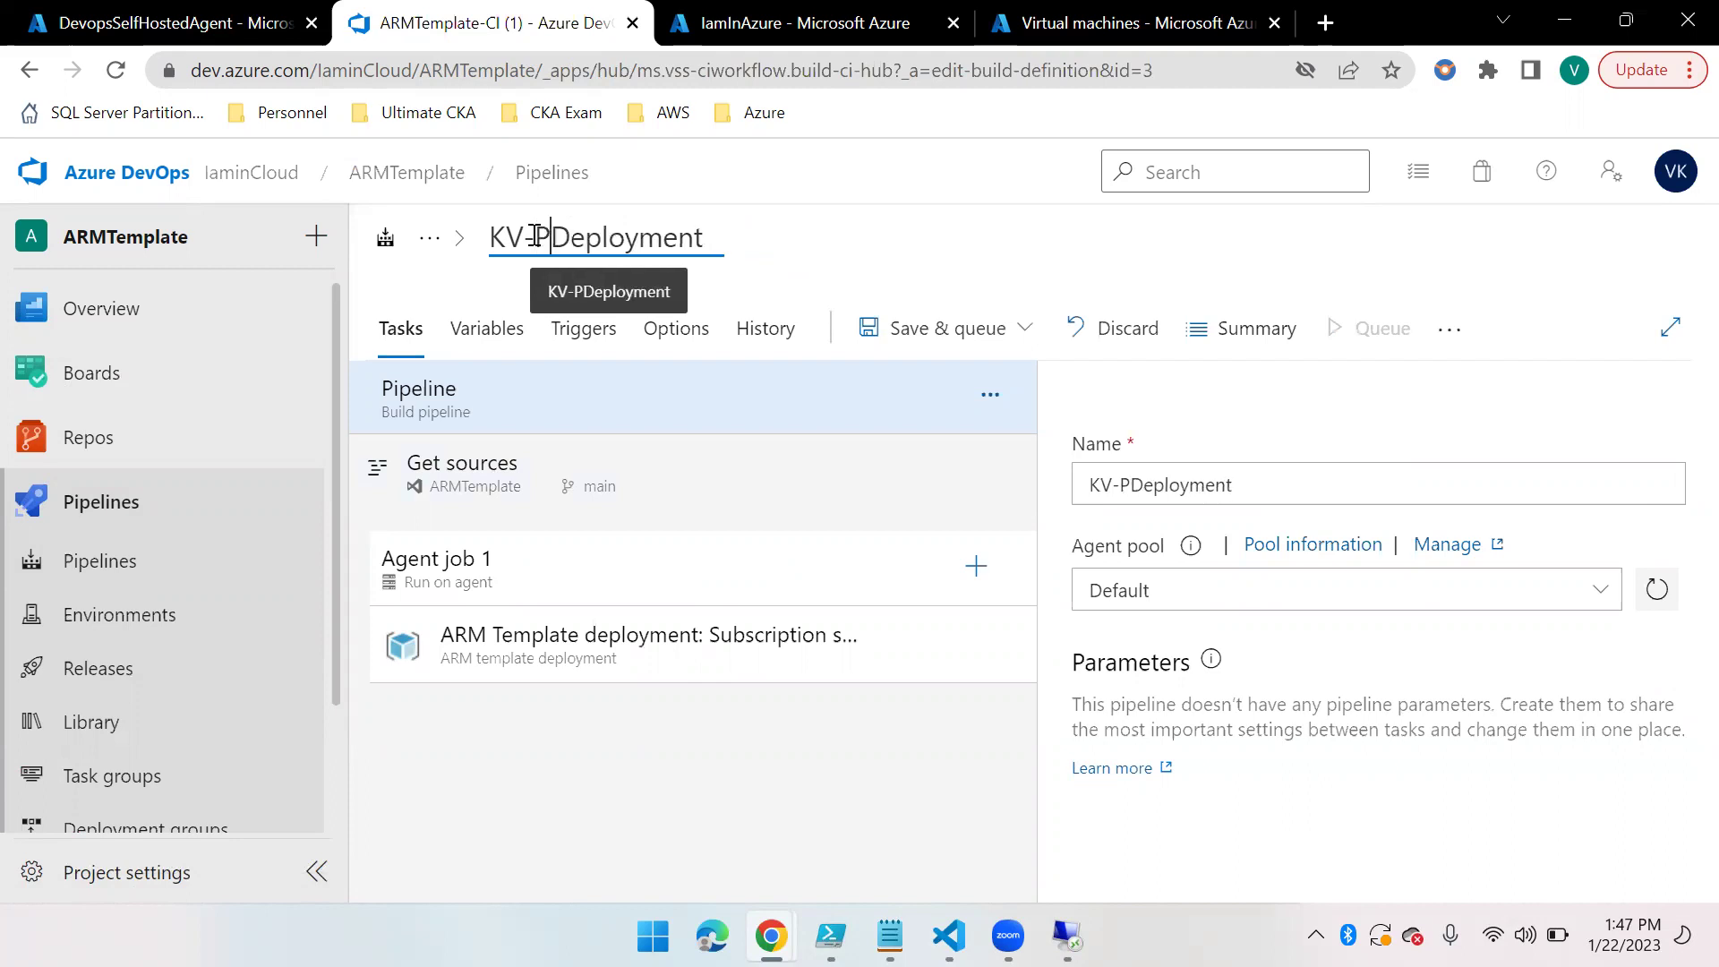
pyautogui.write('-')
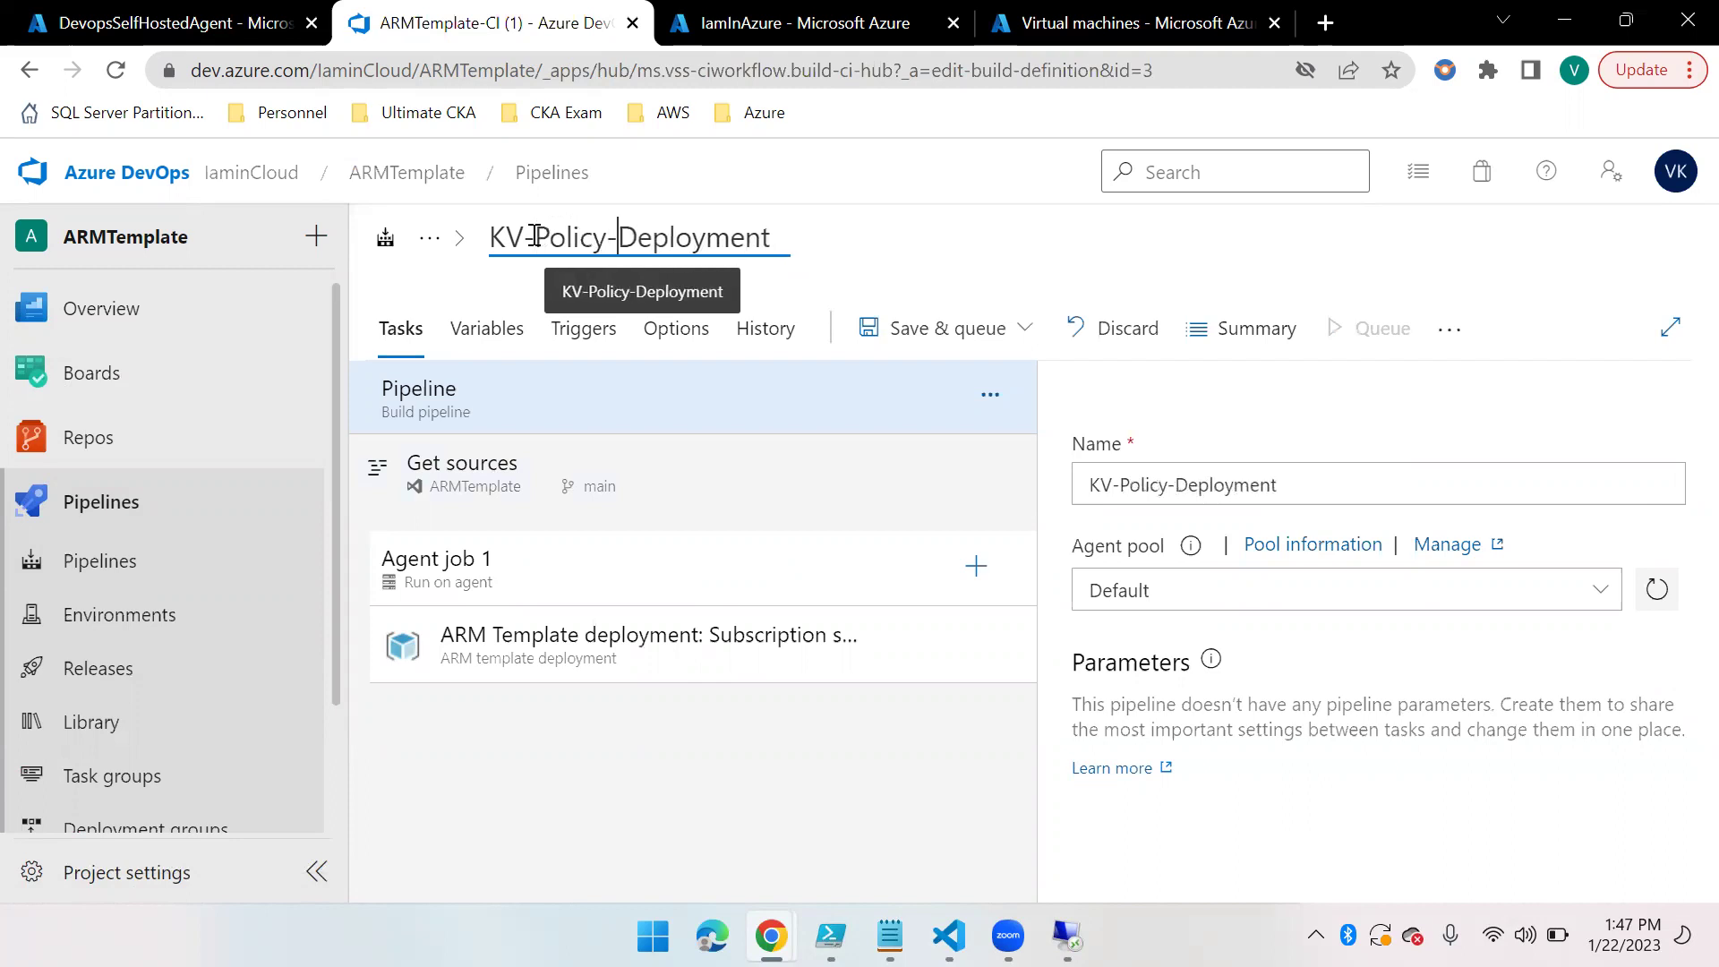
pyautogui.click(1026, 329)
pyautogui.click(878, 422)
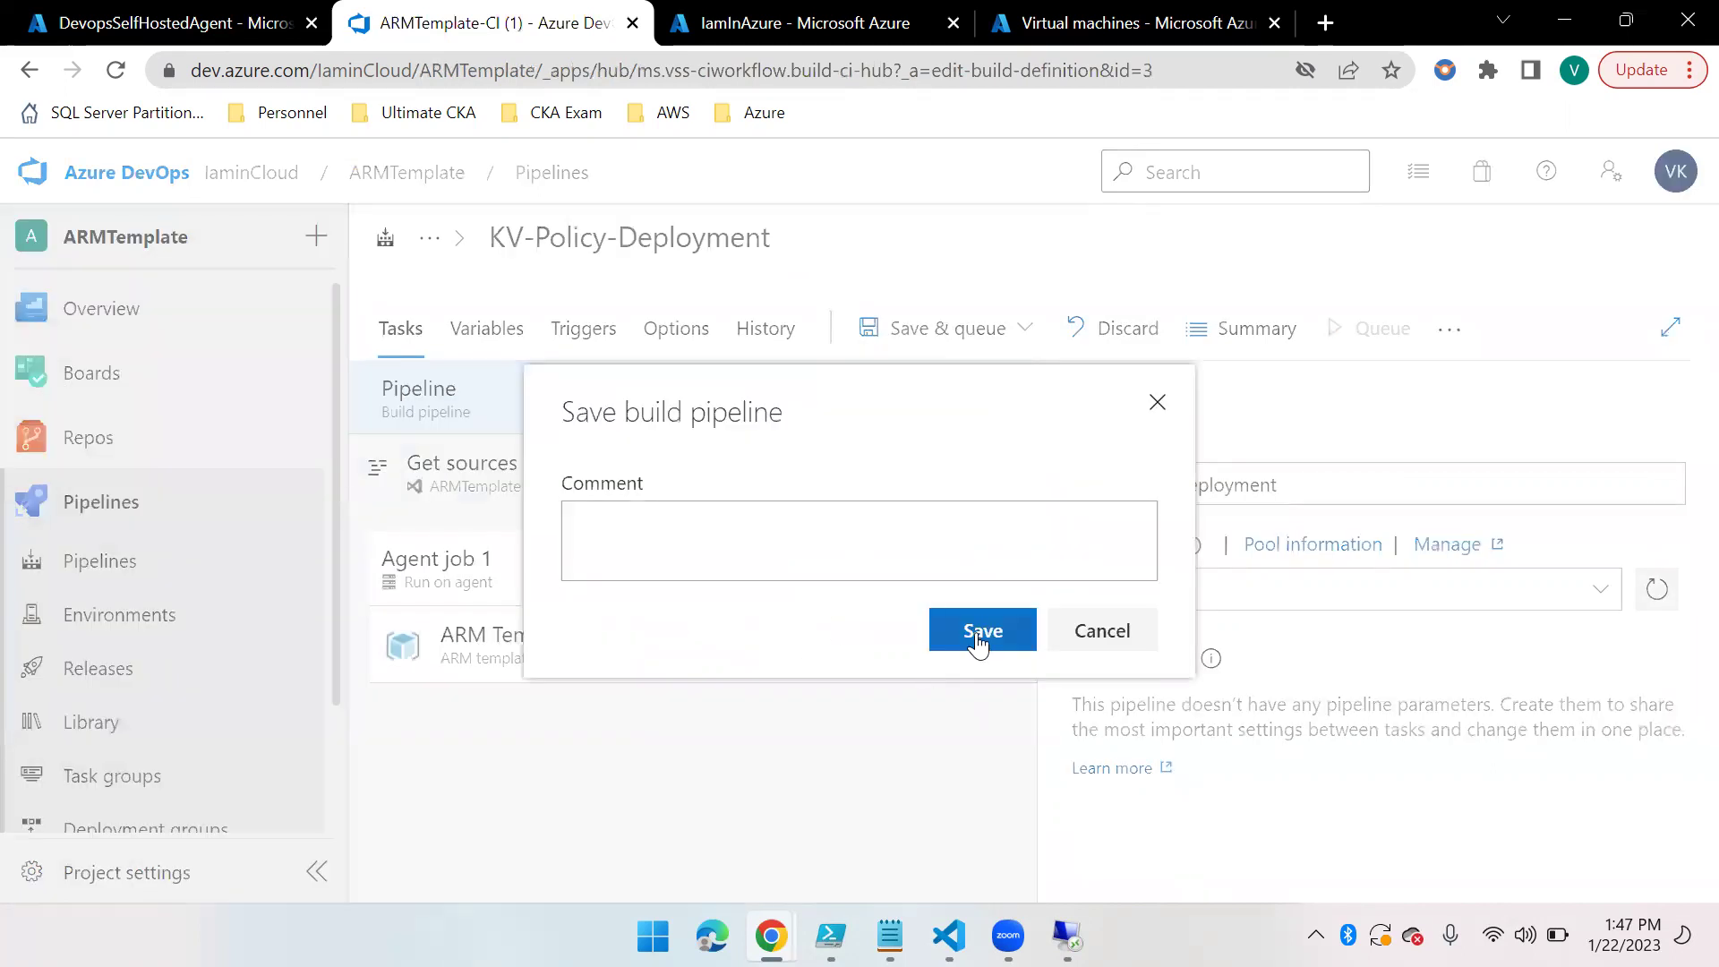
pyautogui.click(980, 640)
pyautogui.click(1333, 354)
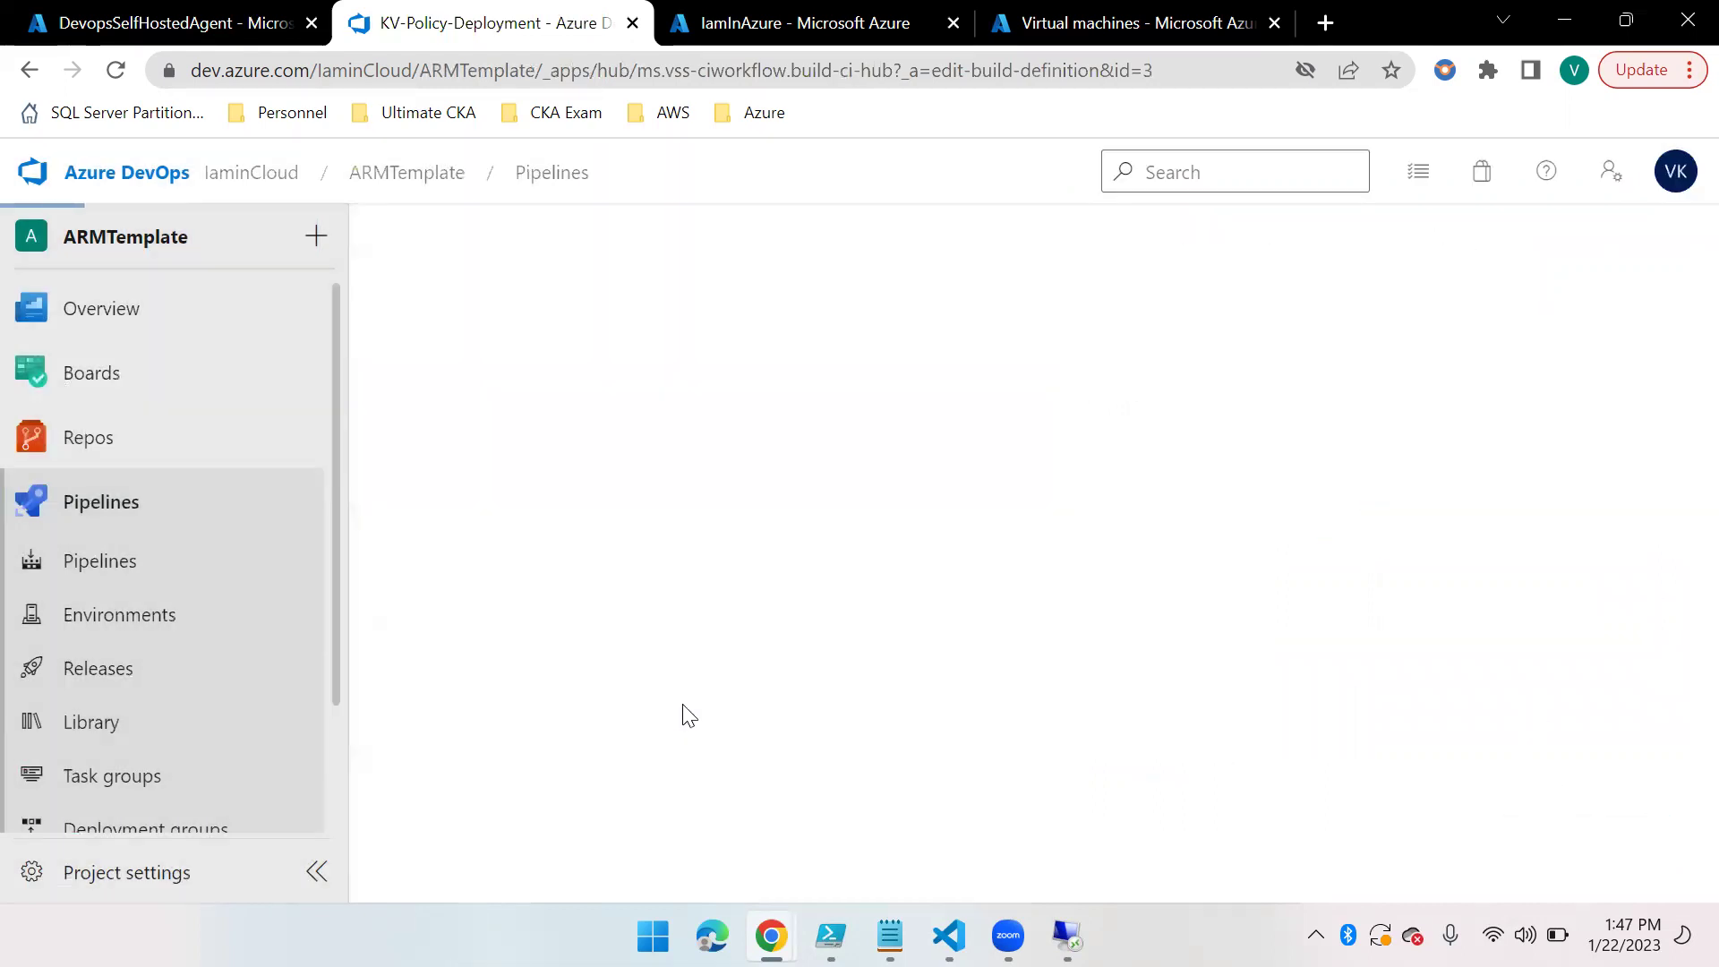
# Watch run #20's Agent job 1 through its Initialize job and ARM Template logs until it succeeds
pyautogui.click(115, 70)
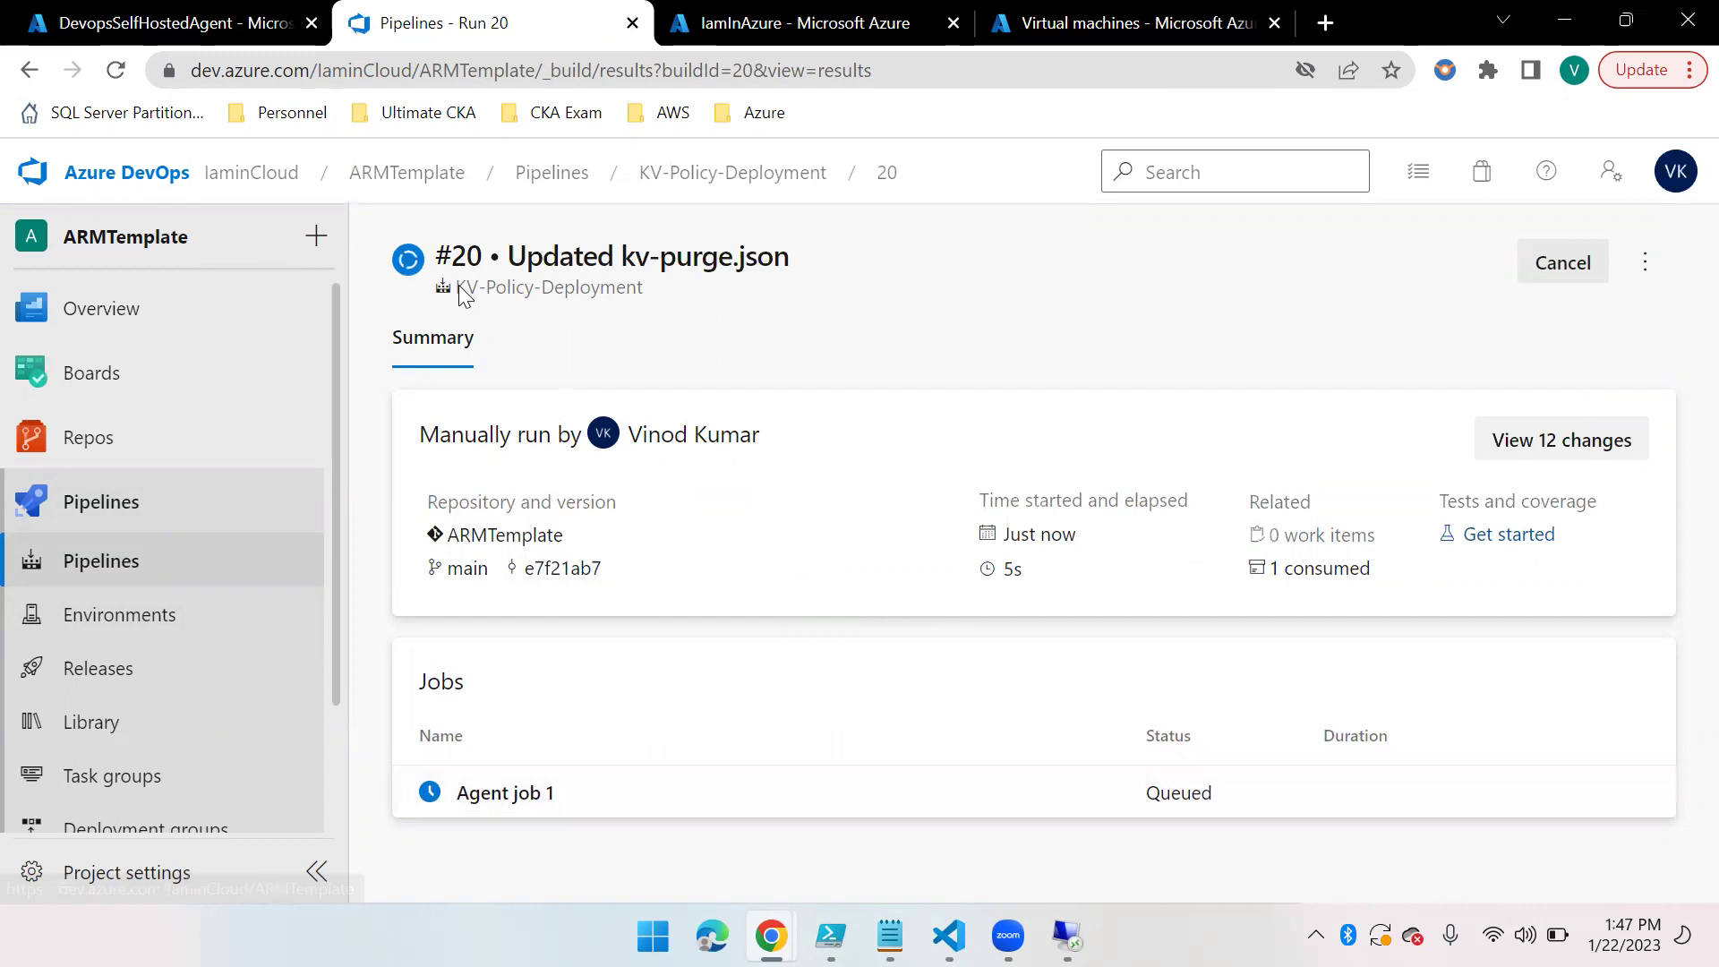
pyautogui.click(116, 71)
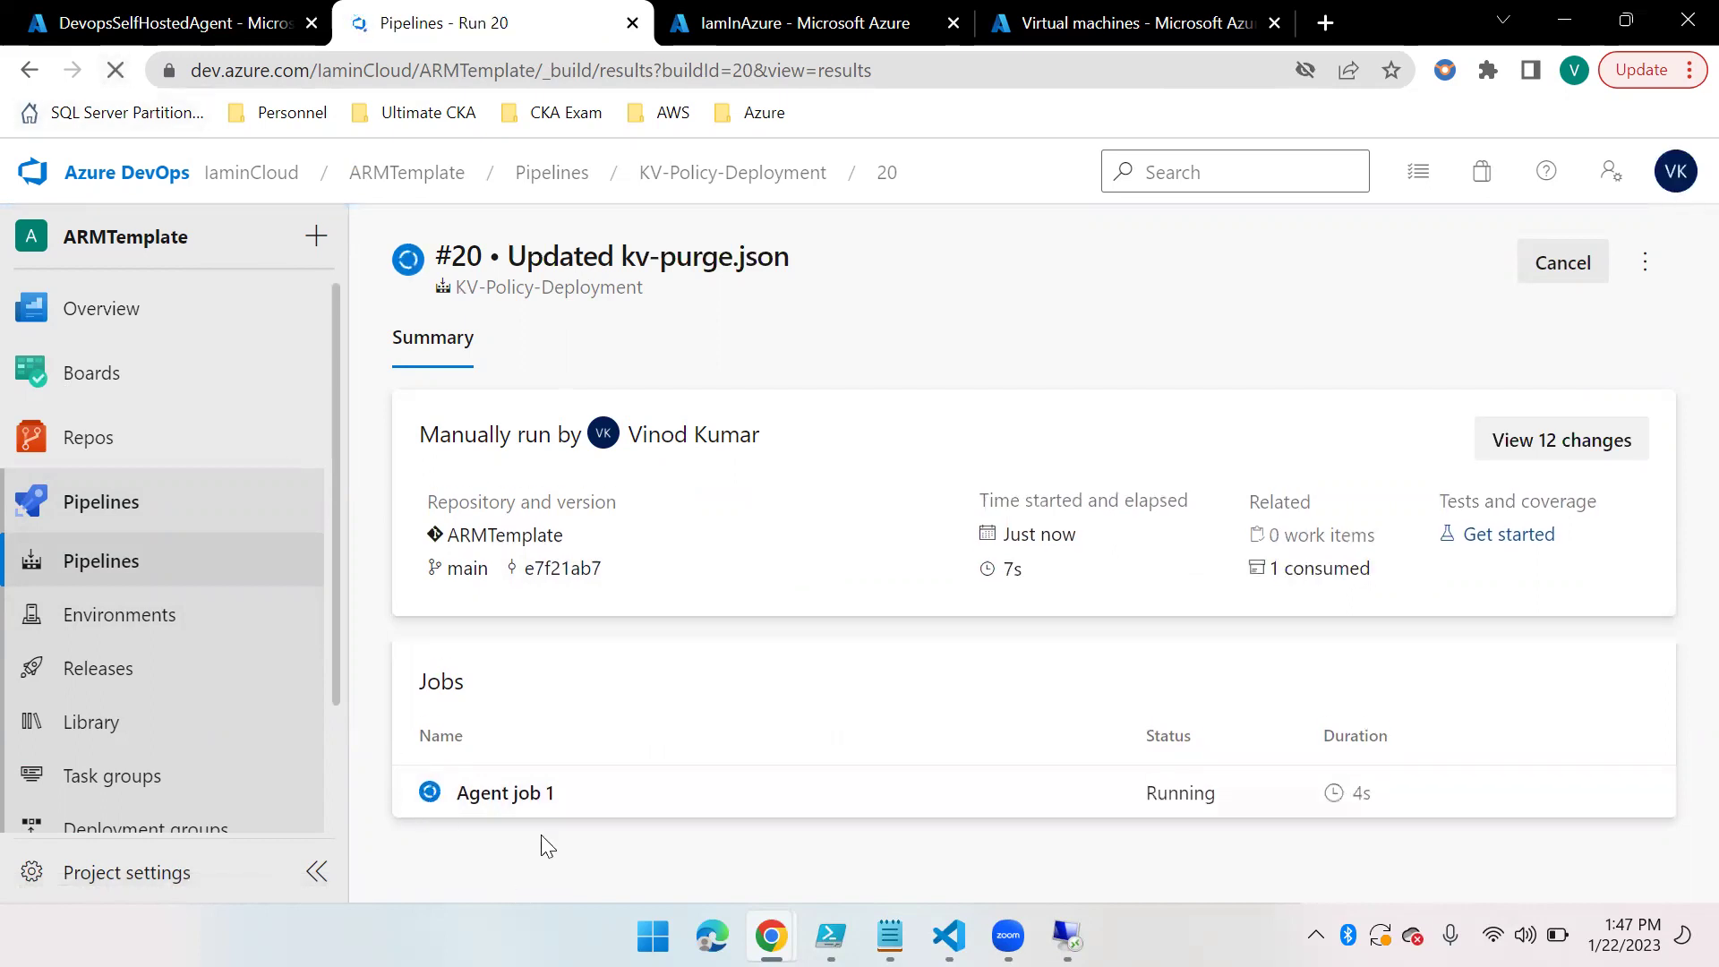
pyautogui.click(490, 793)
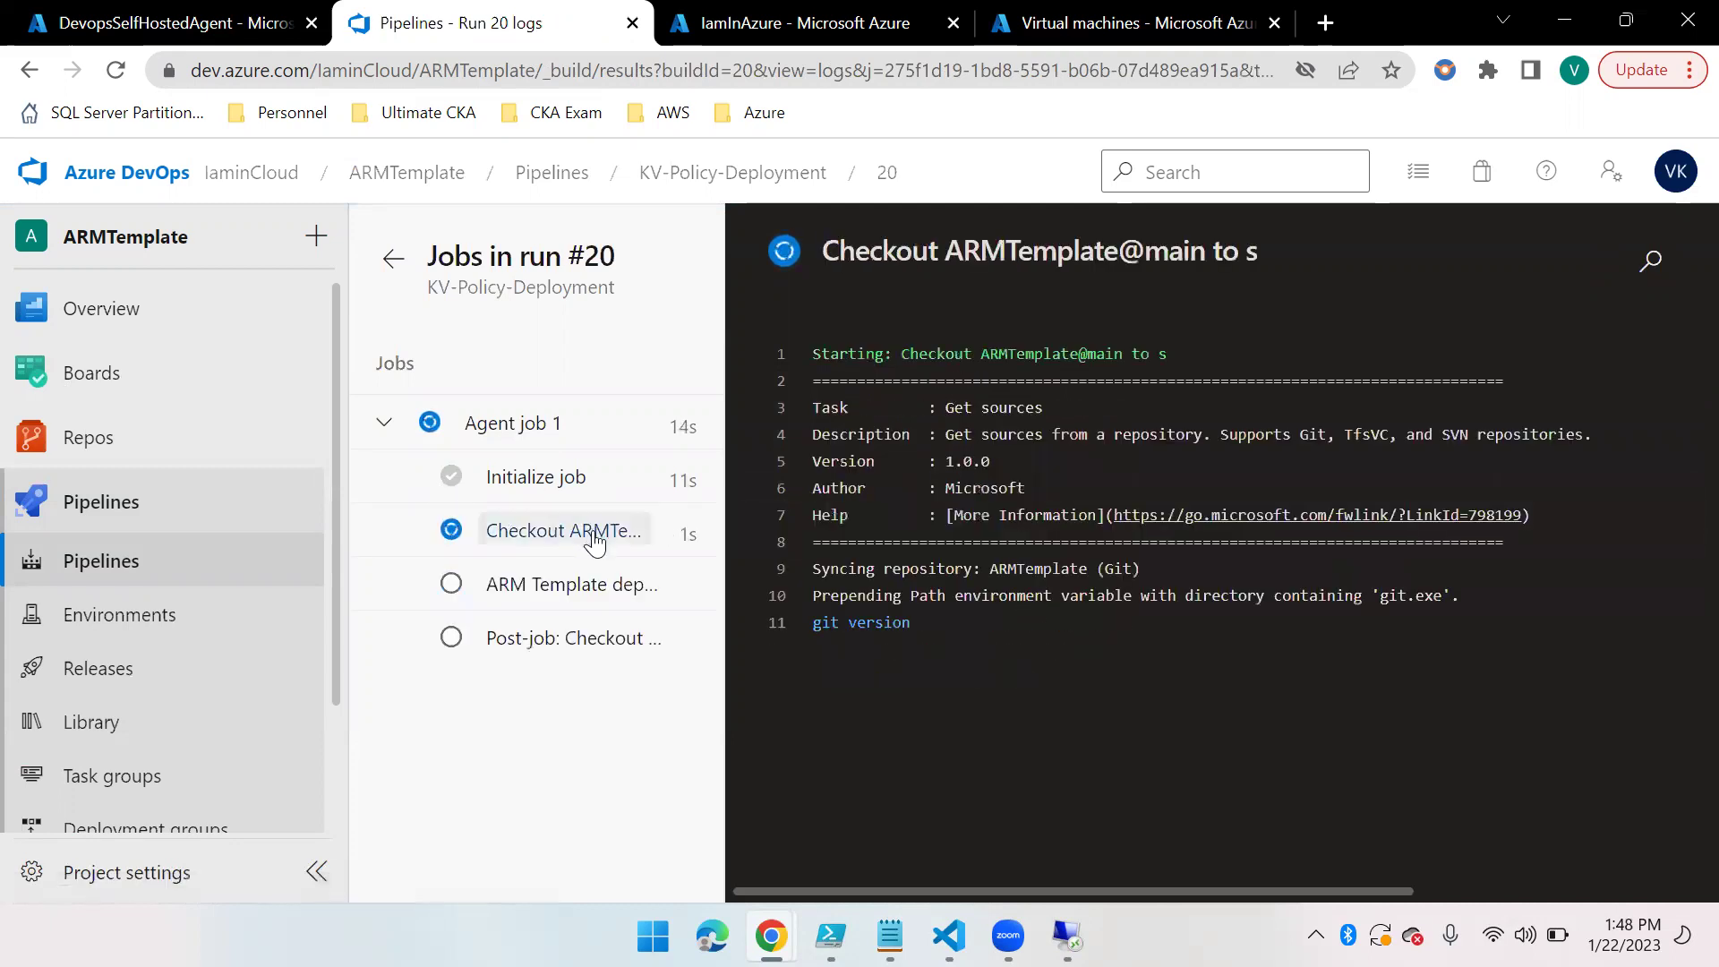
pyautogui.click(564, 477)
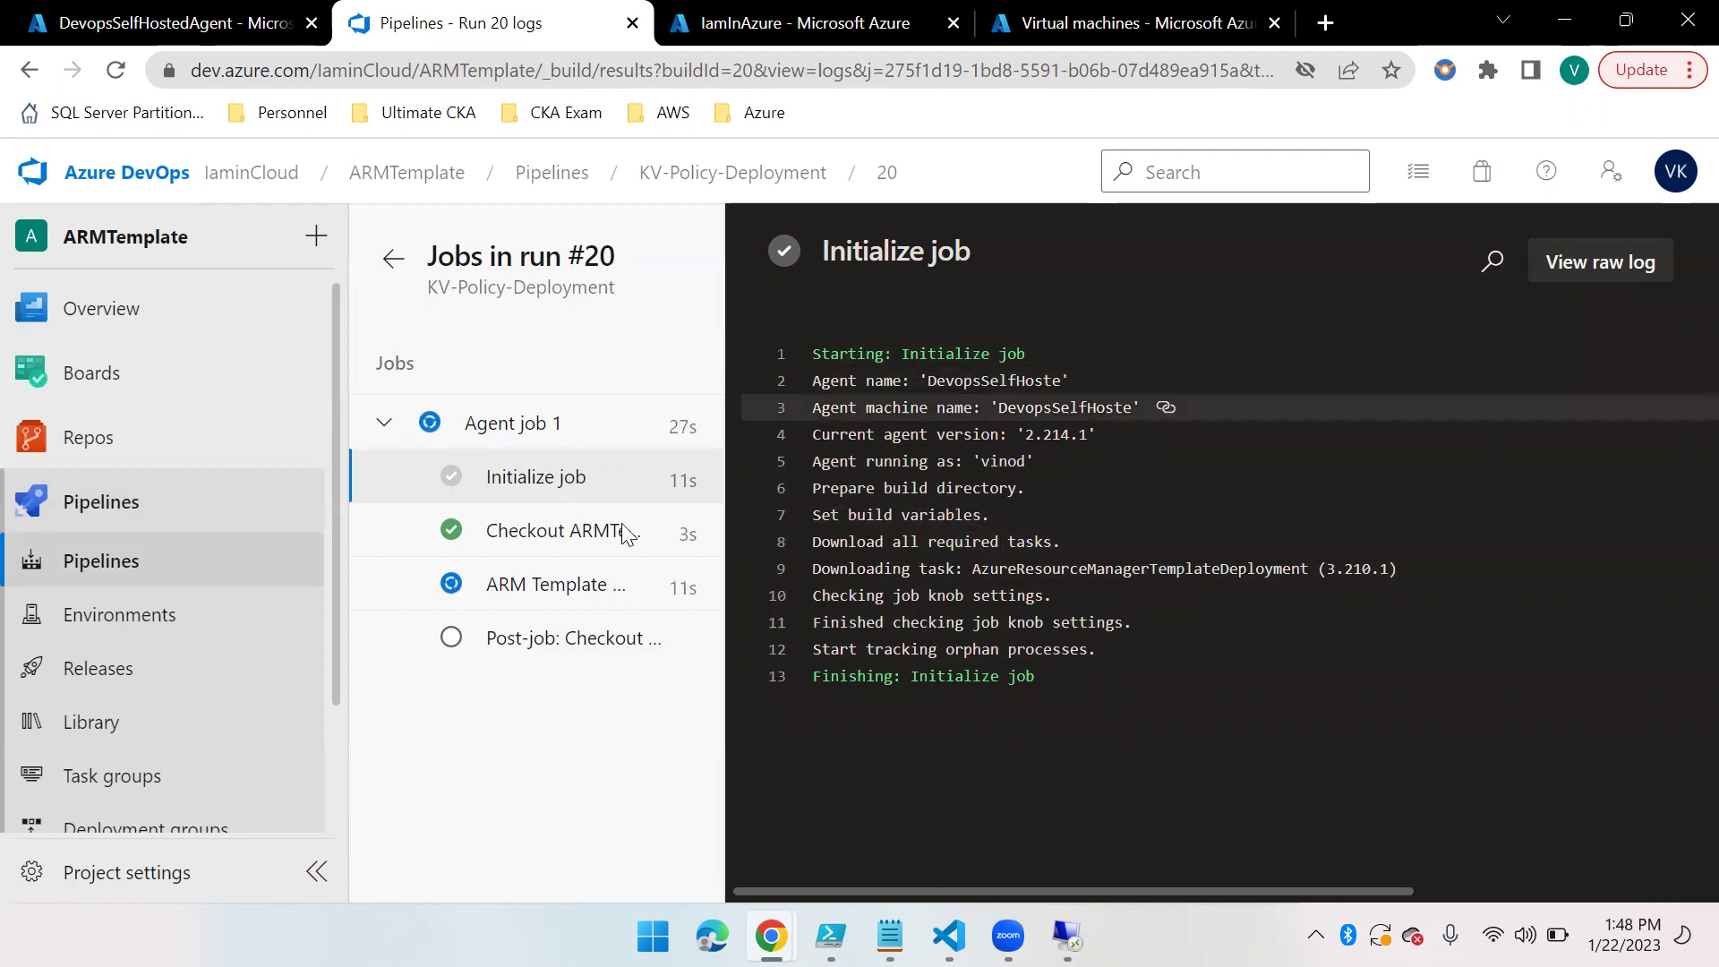
pyautogui.click(501, 584)
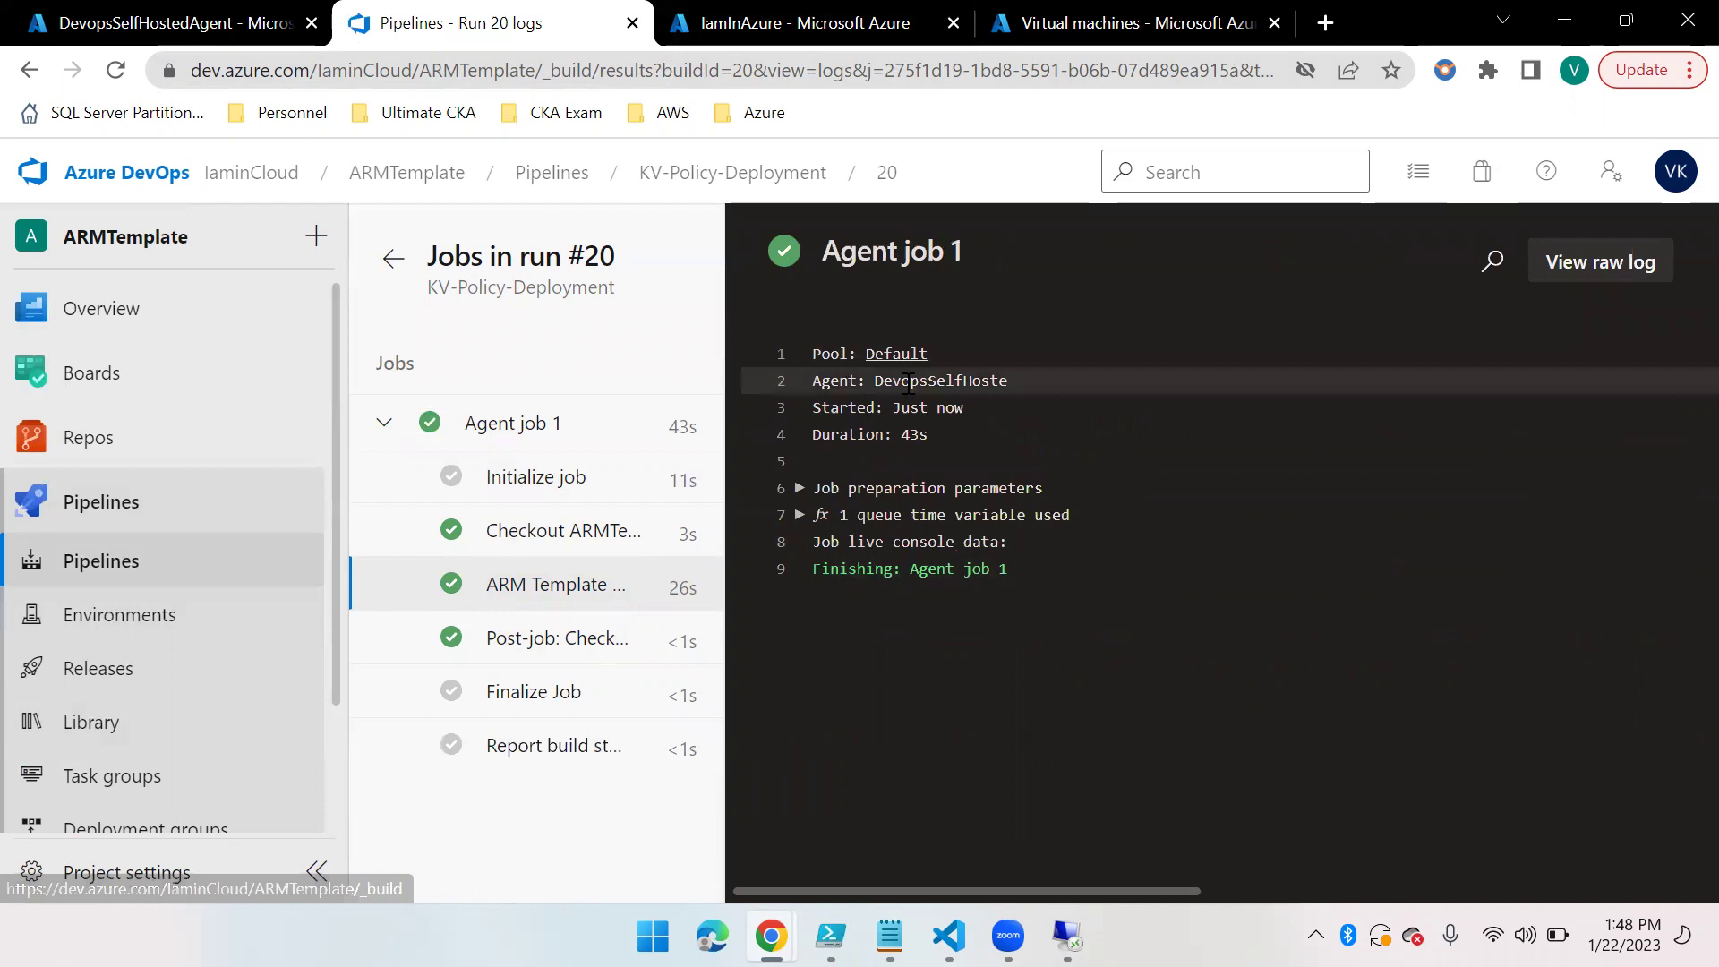
pyautogui.click(777, 23)
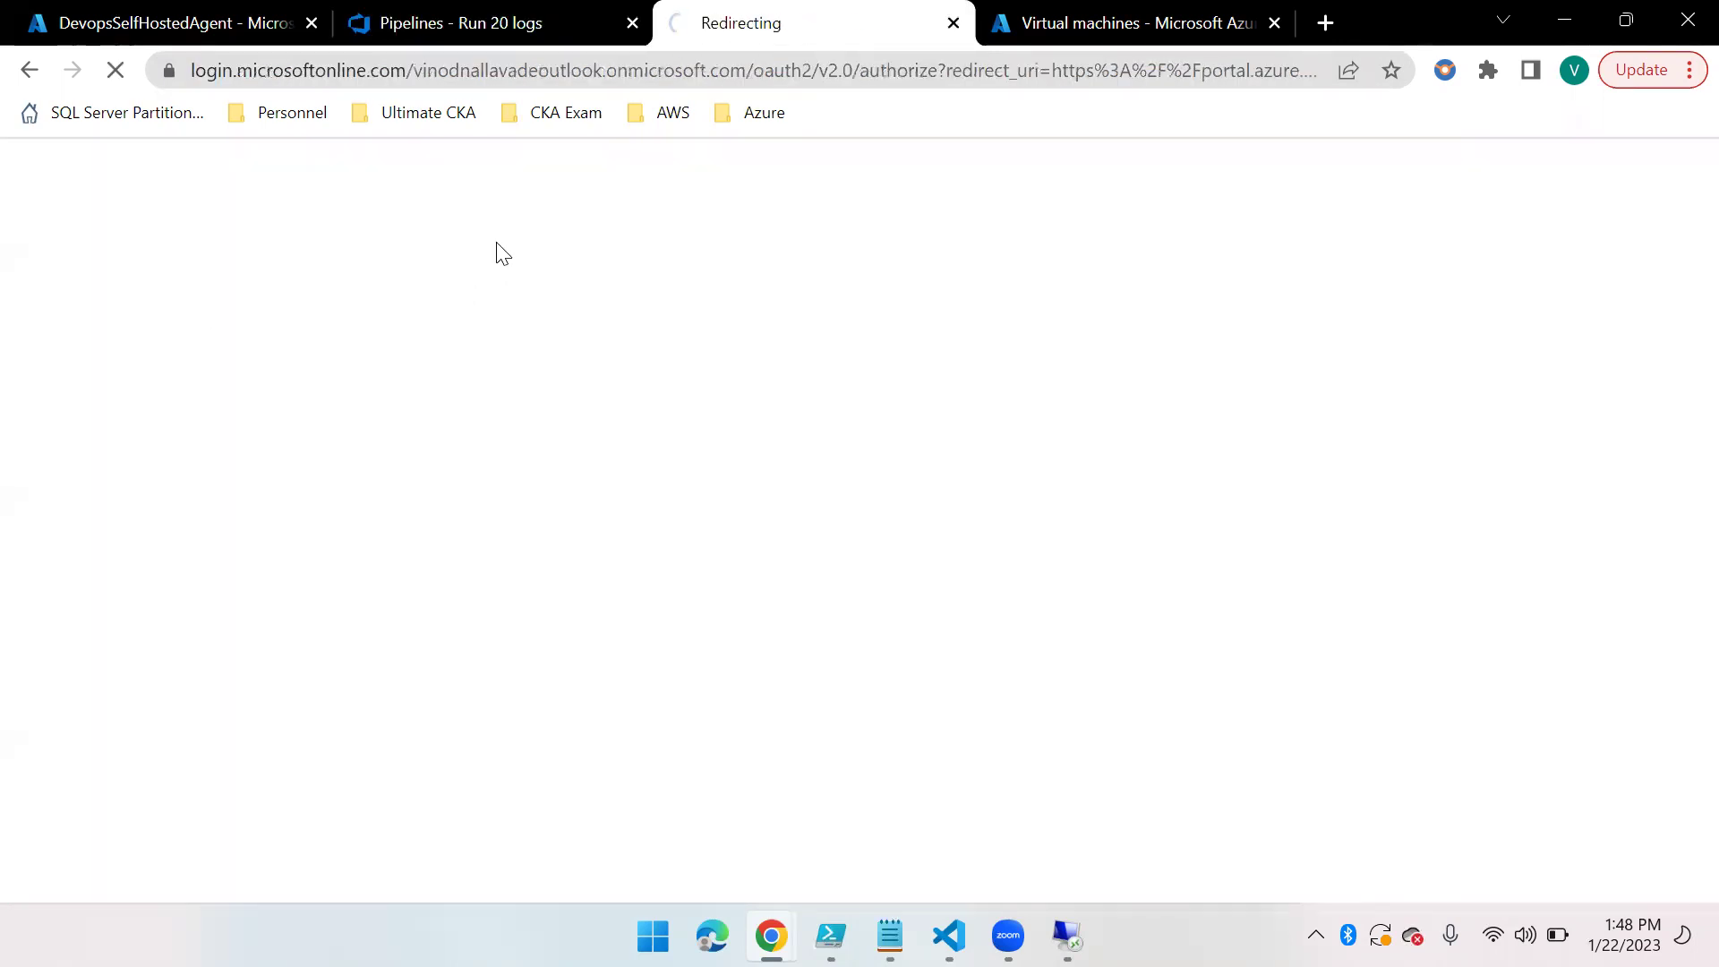
# Go from the portal Home page into Azure Policy and open its Definitions list
pyautogui.click(356, 72)
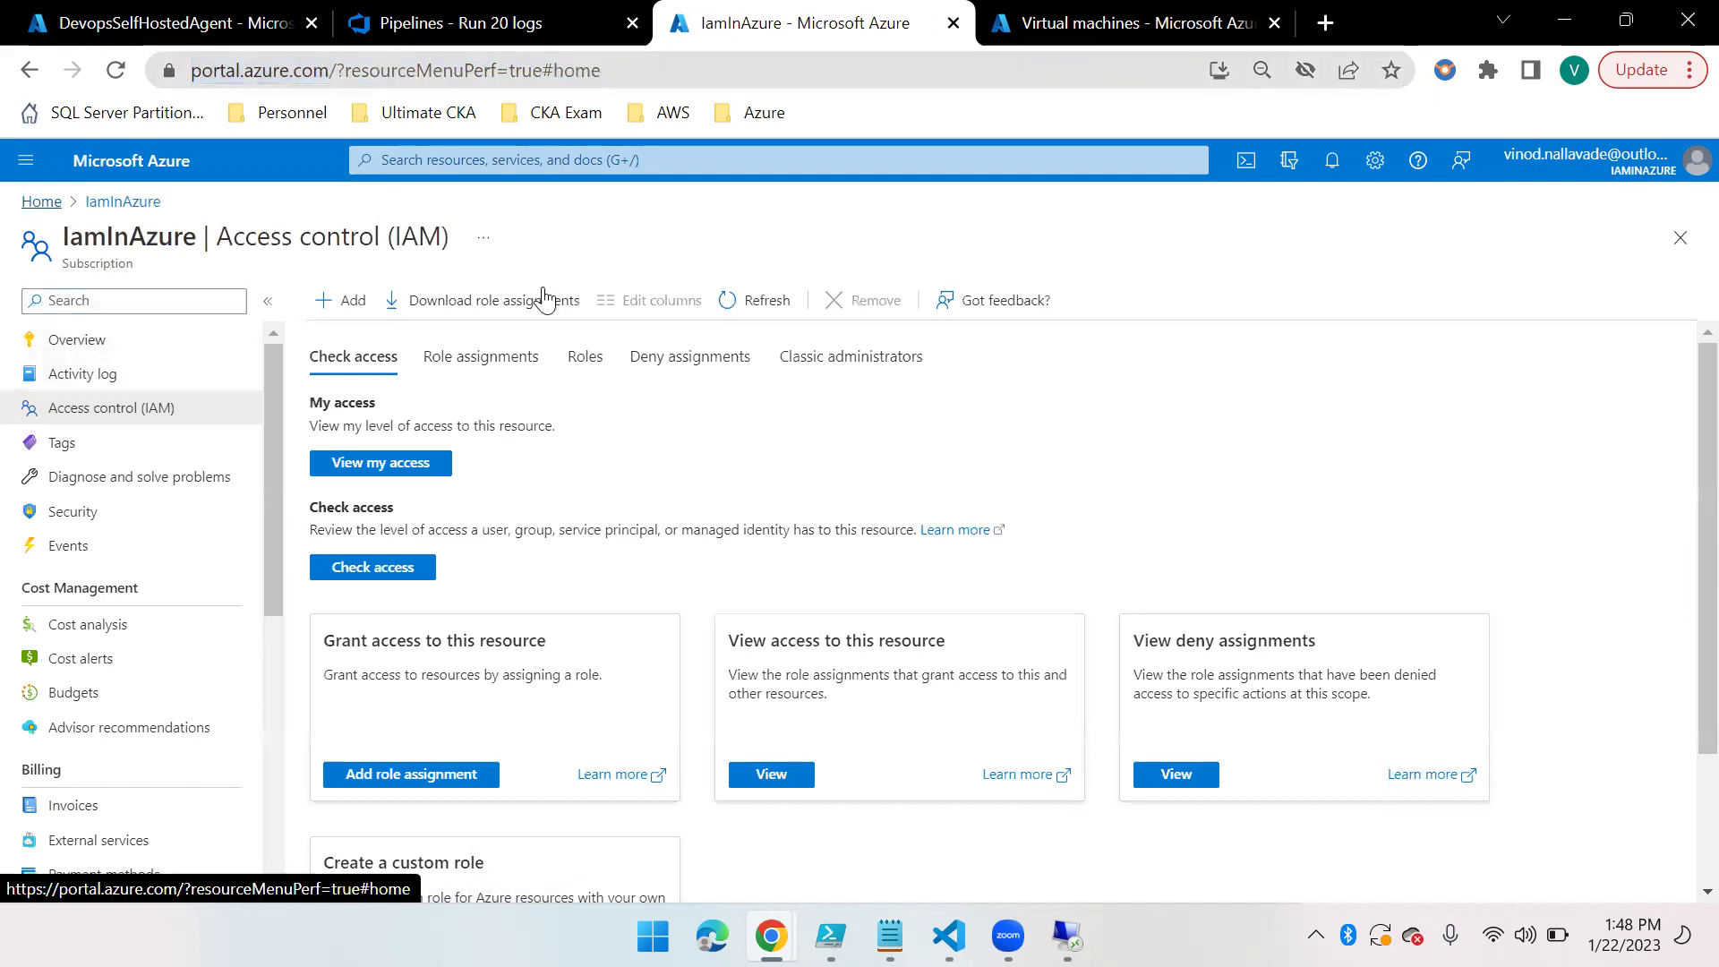
pyautogui.click(547, 302)
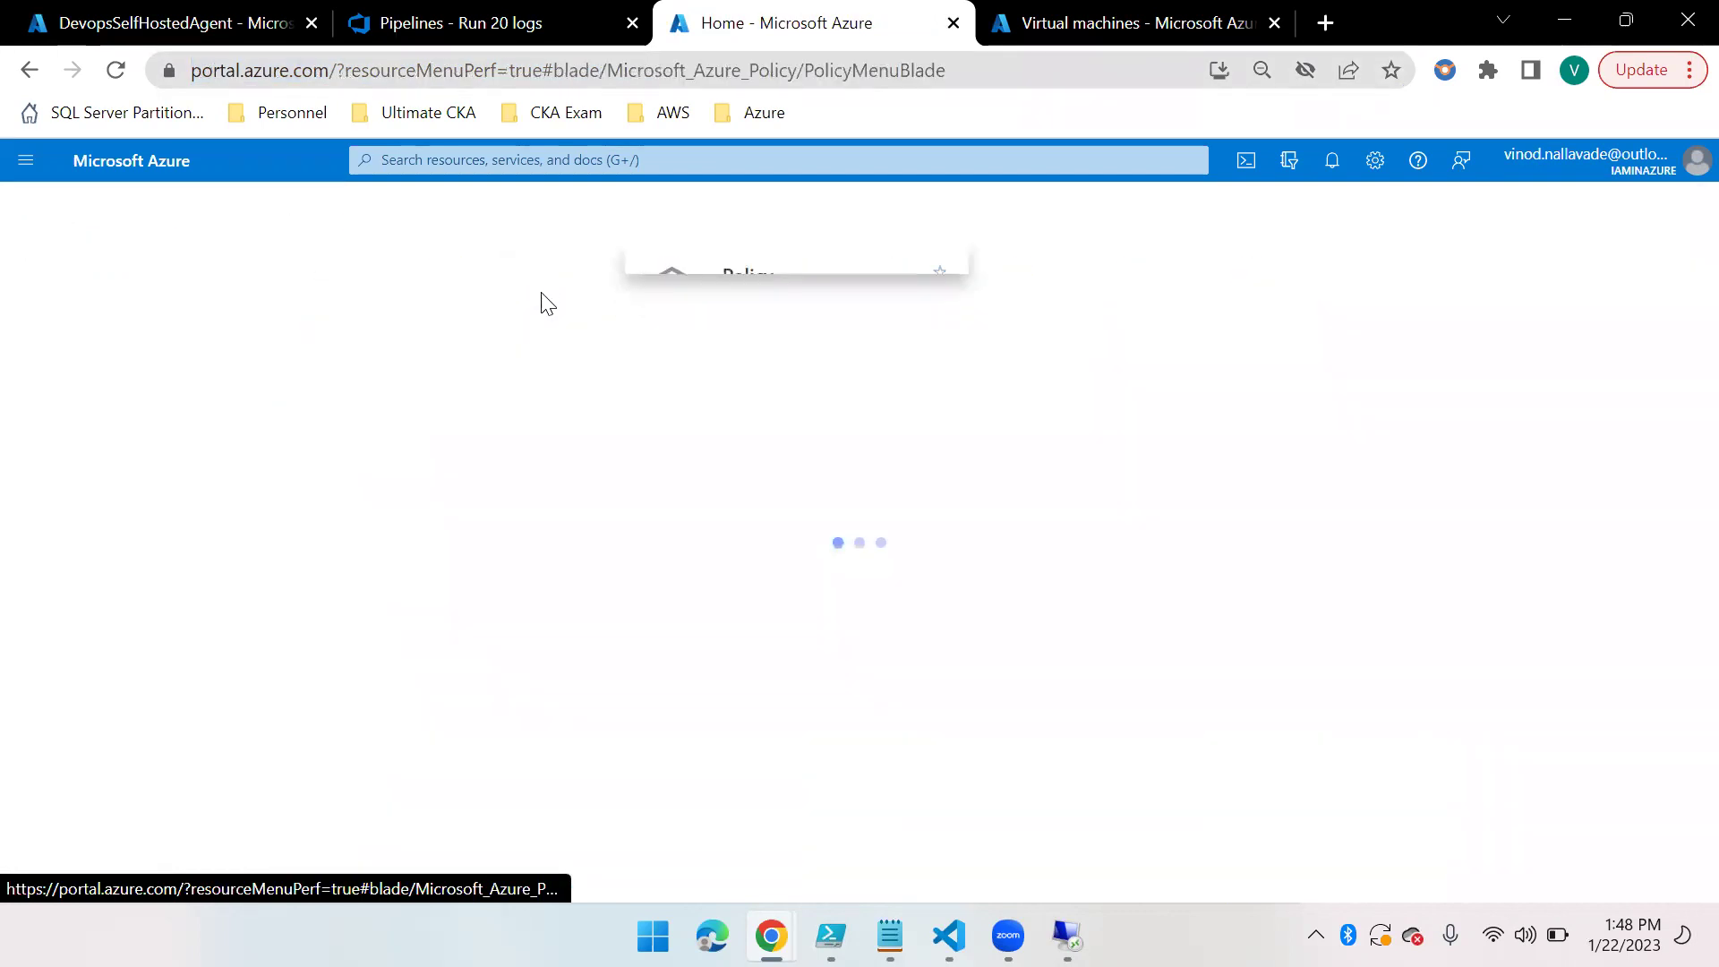
pyautogui.click(90, 556)
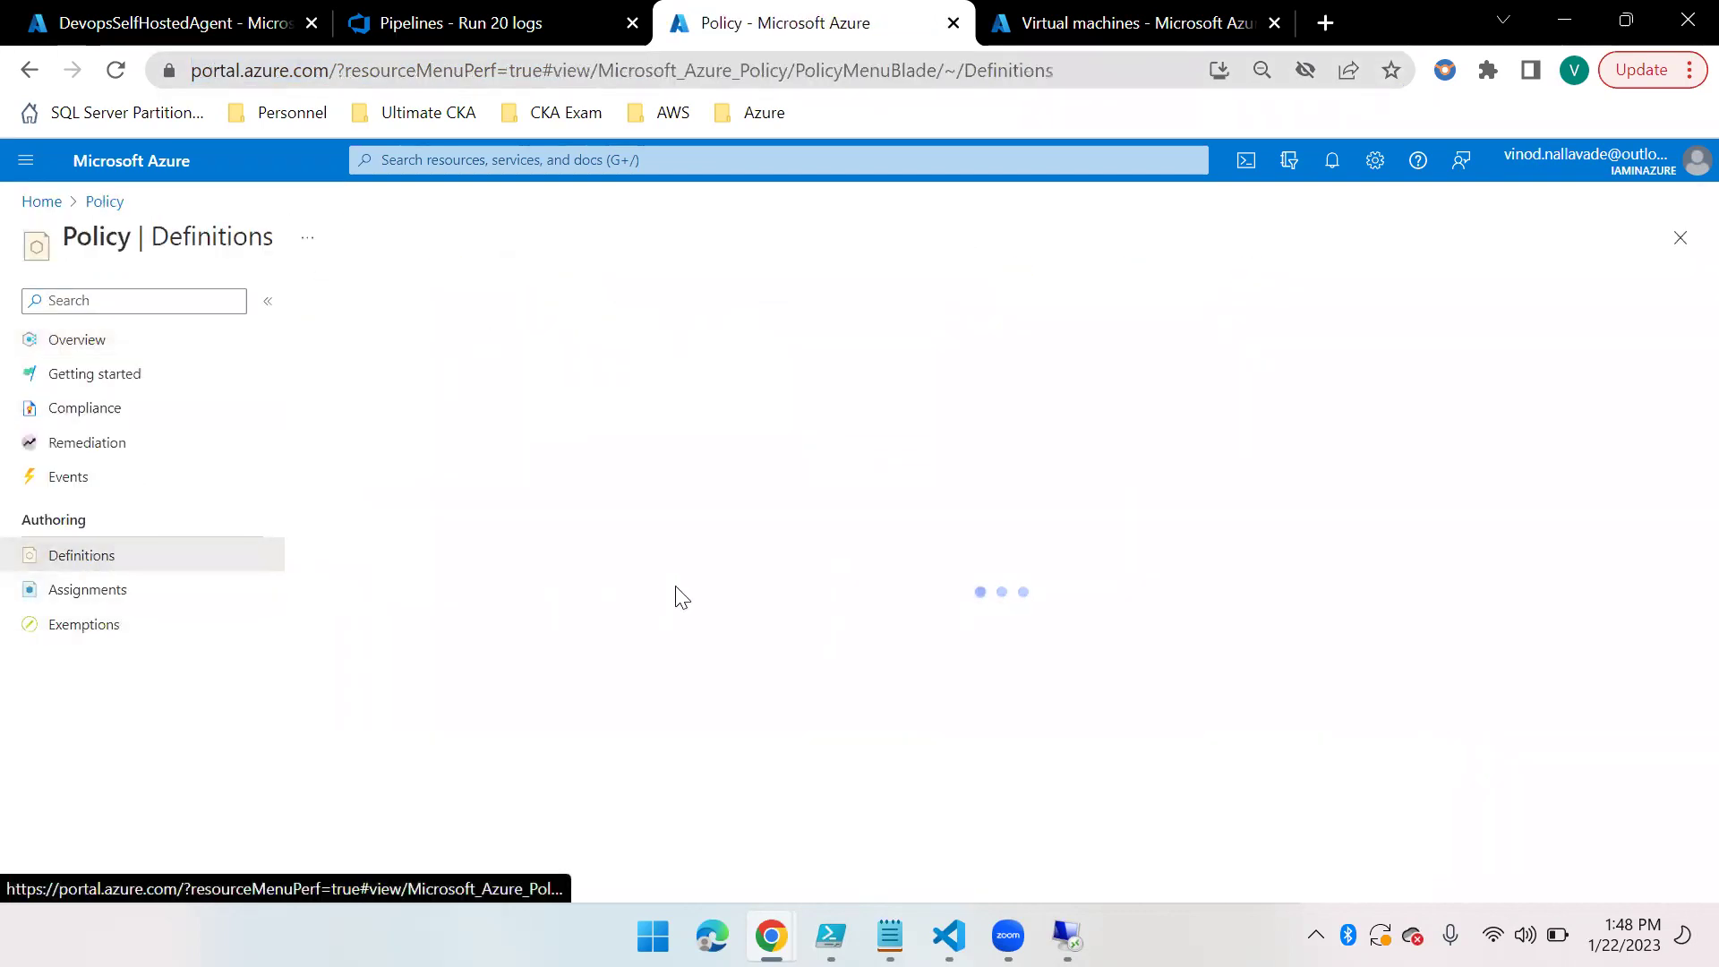
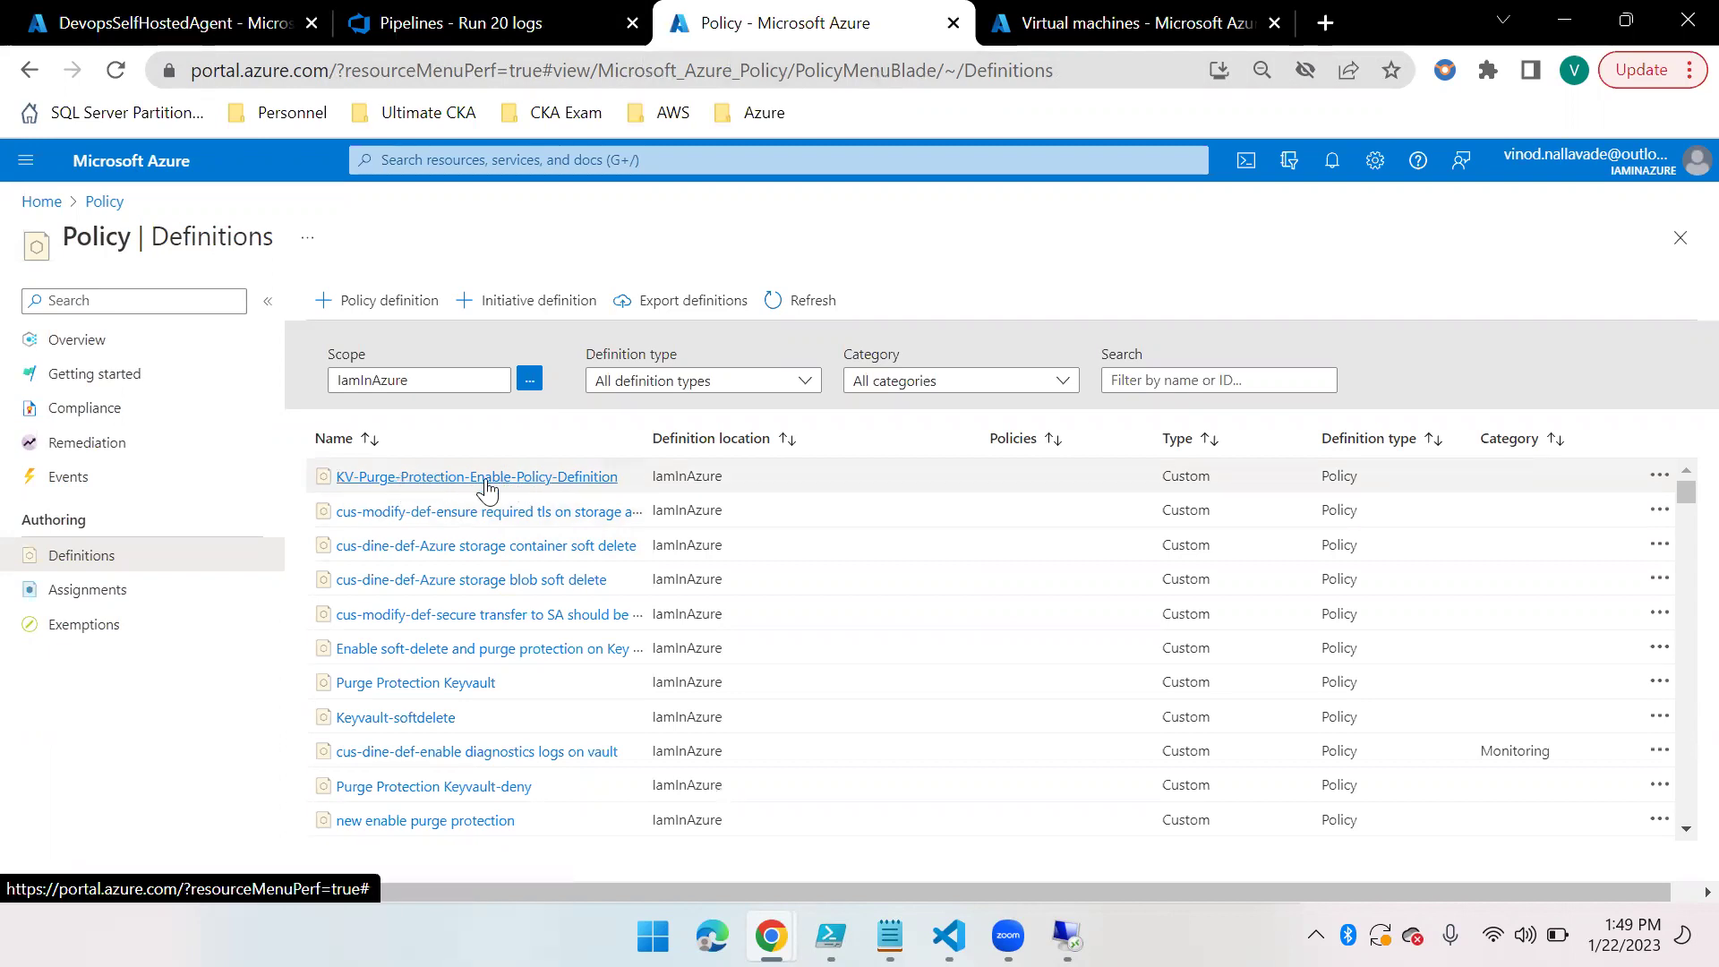
# Check that KV-Purge-Protection-Enable-Policy-Assignment appears among the 22 policy assignments, then return to the run #20 logs
pyautogui.click(83, 591)
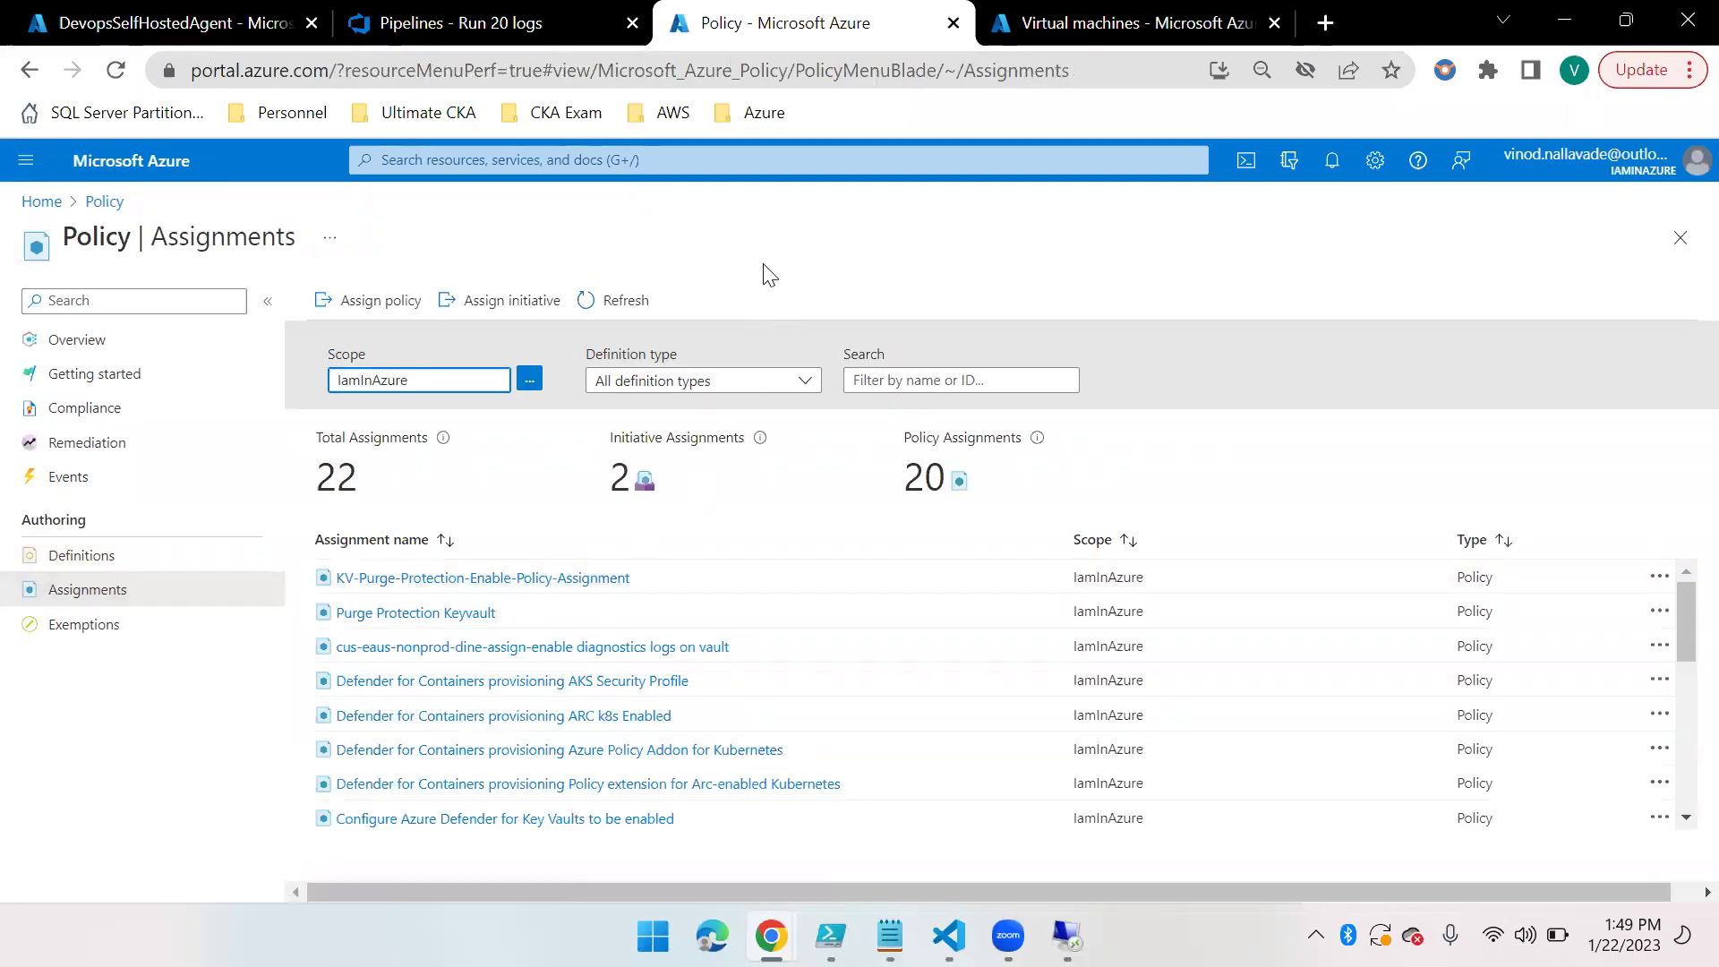
pyautogui.click(490, 25)
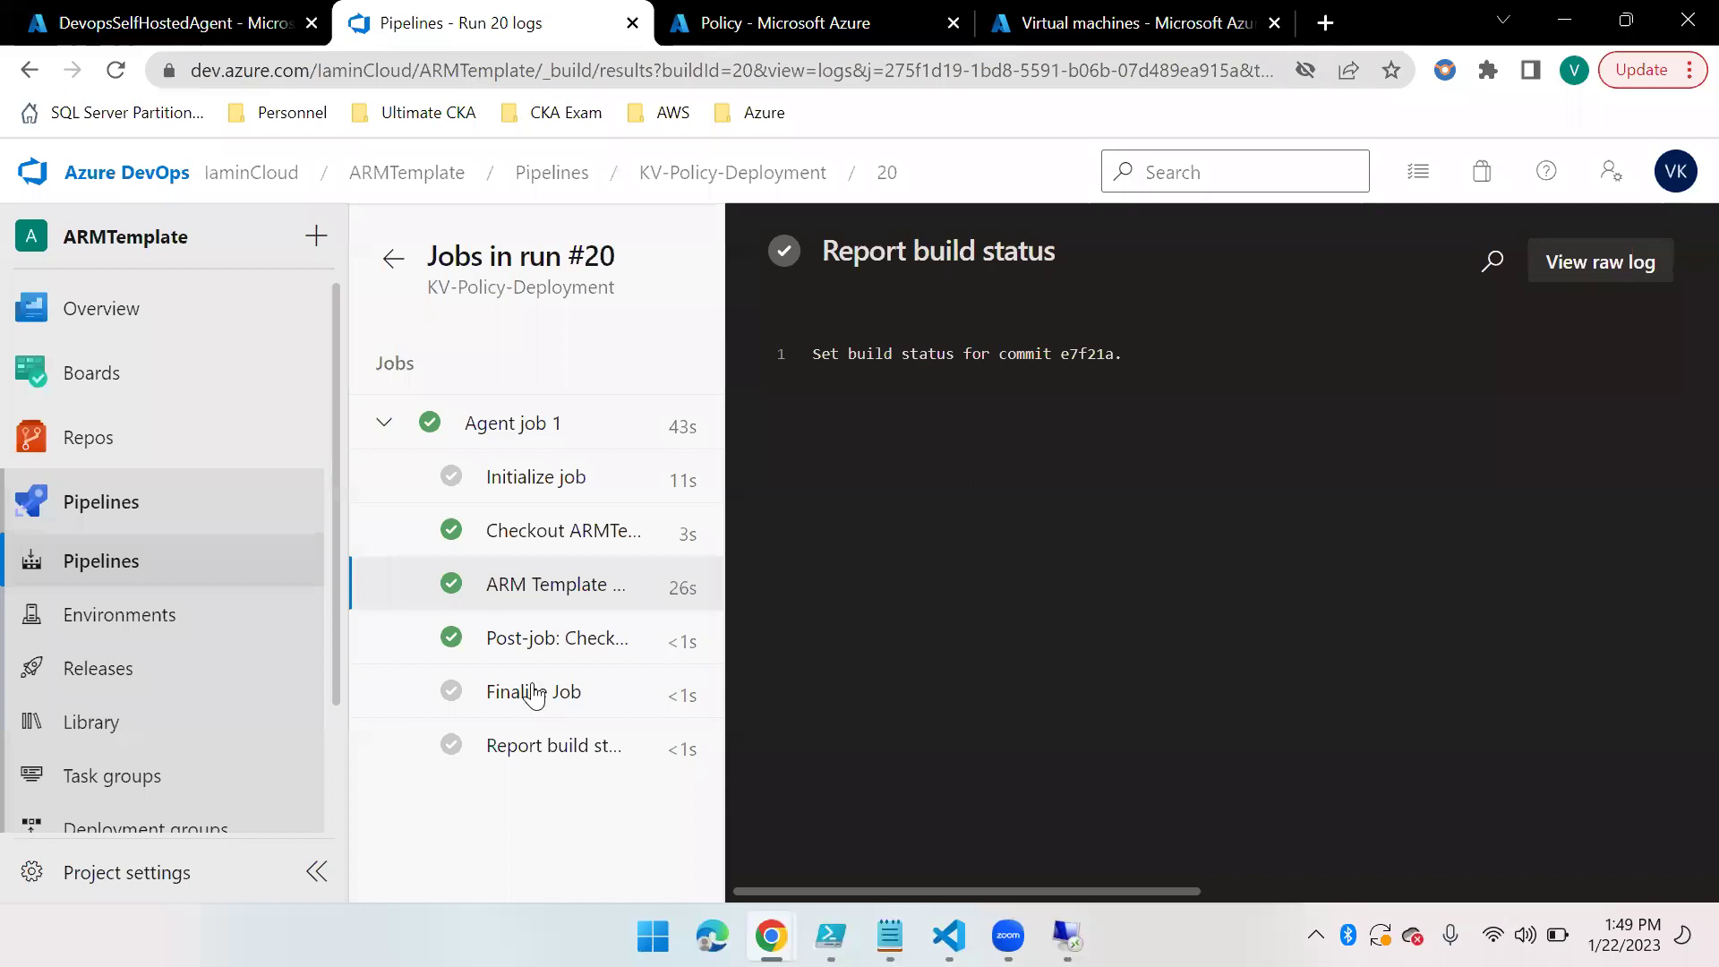